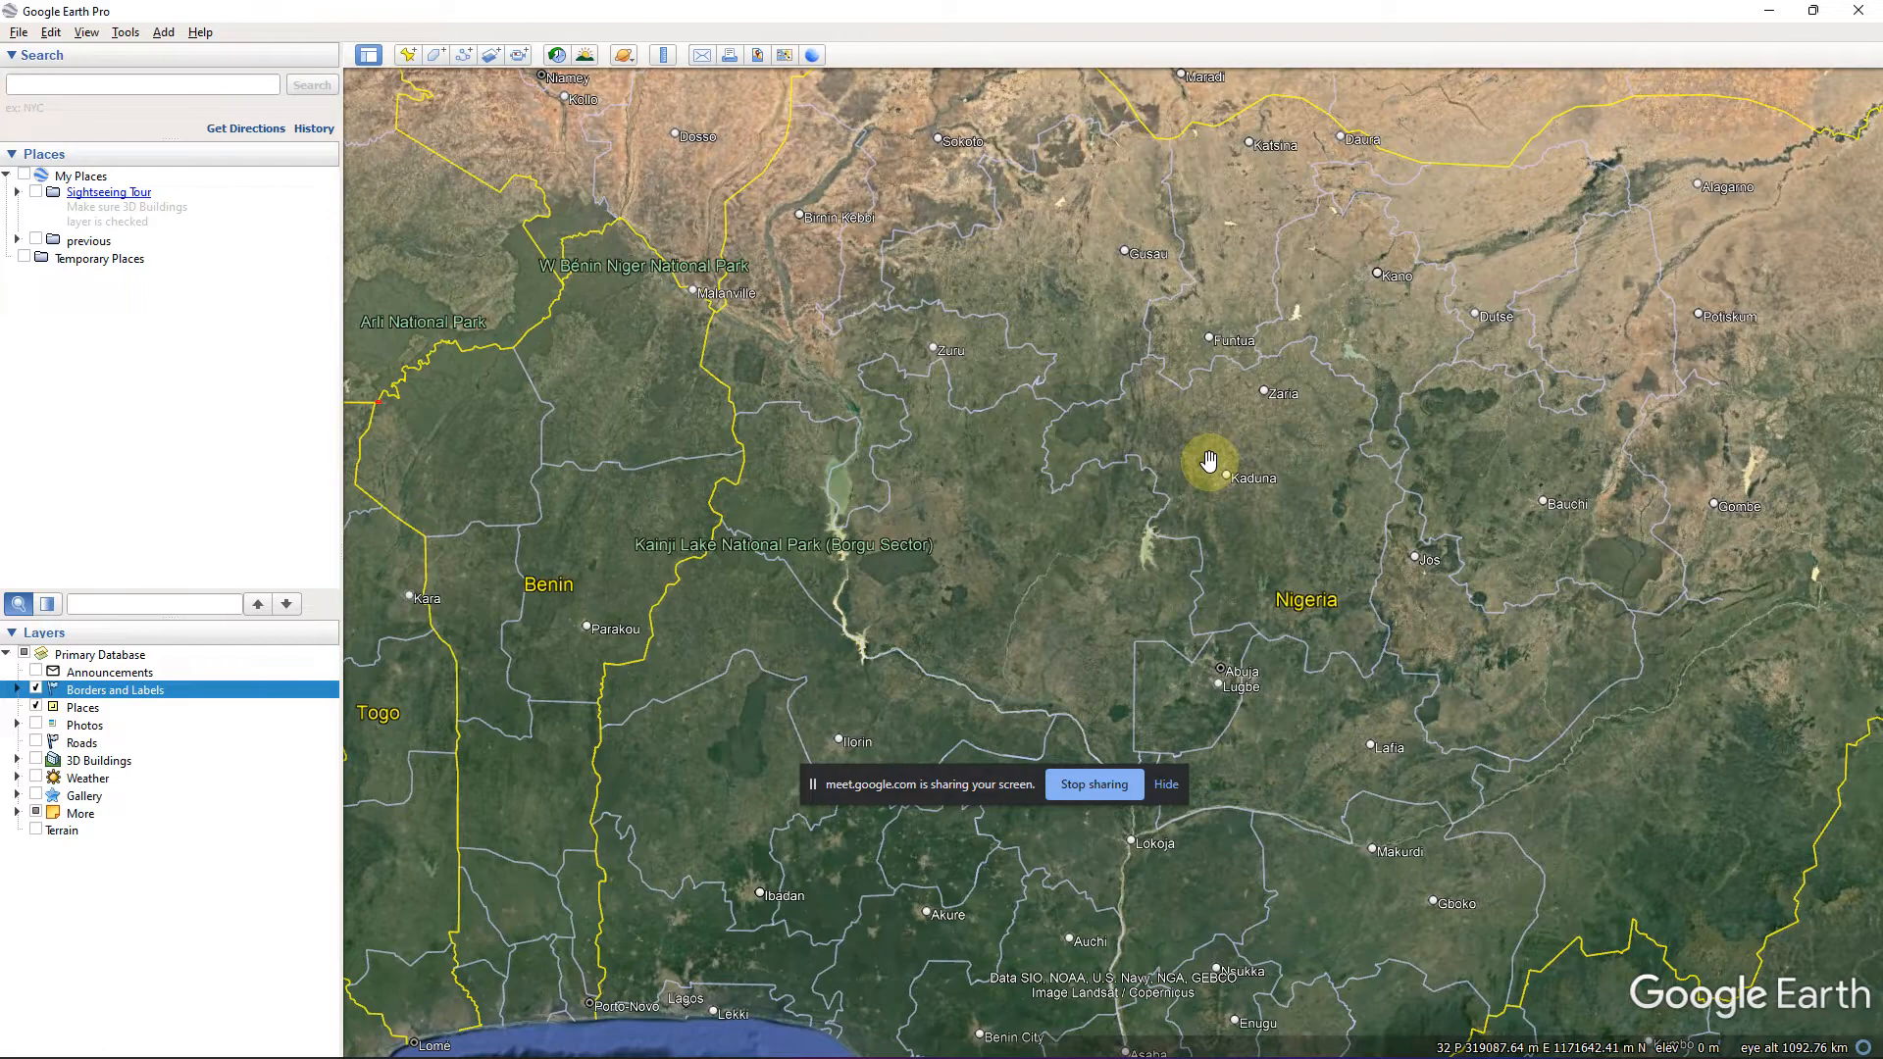
Search for "Gwarinpa, Abuja" and go to the Gwarinpa Estate result.
{"action": "scroll", "coordinate": [1208, 461], "scroll_direction": "down", "scroll_amount": 5}
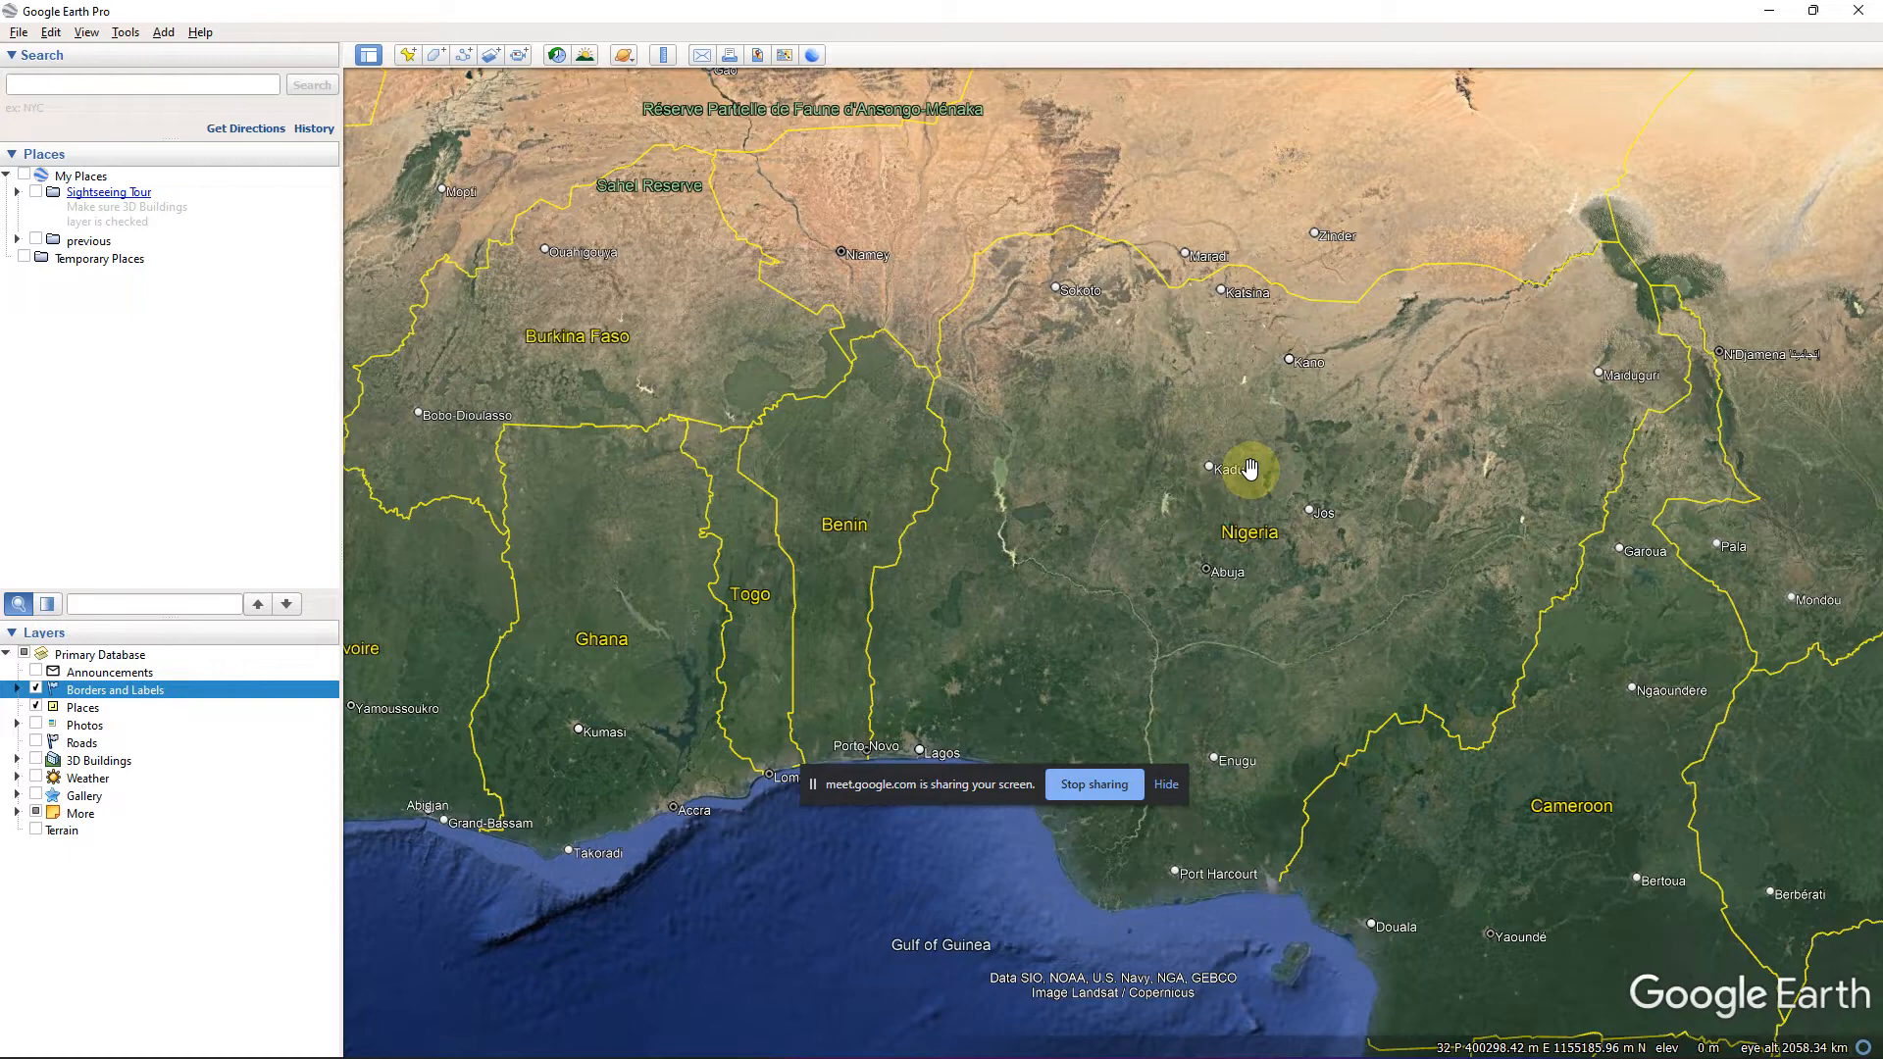
{"action": "scroll", "coordinate": [1215, 571], "scroll_direction": "up", "scroll_amount": 5}
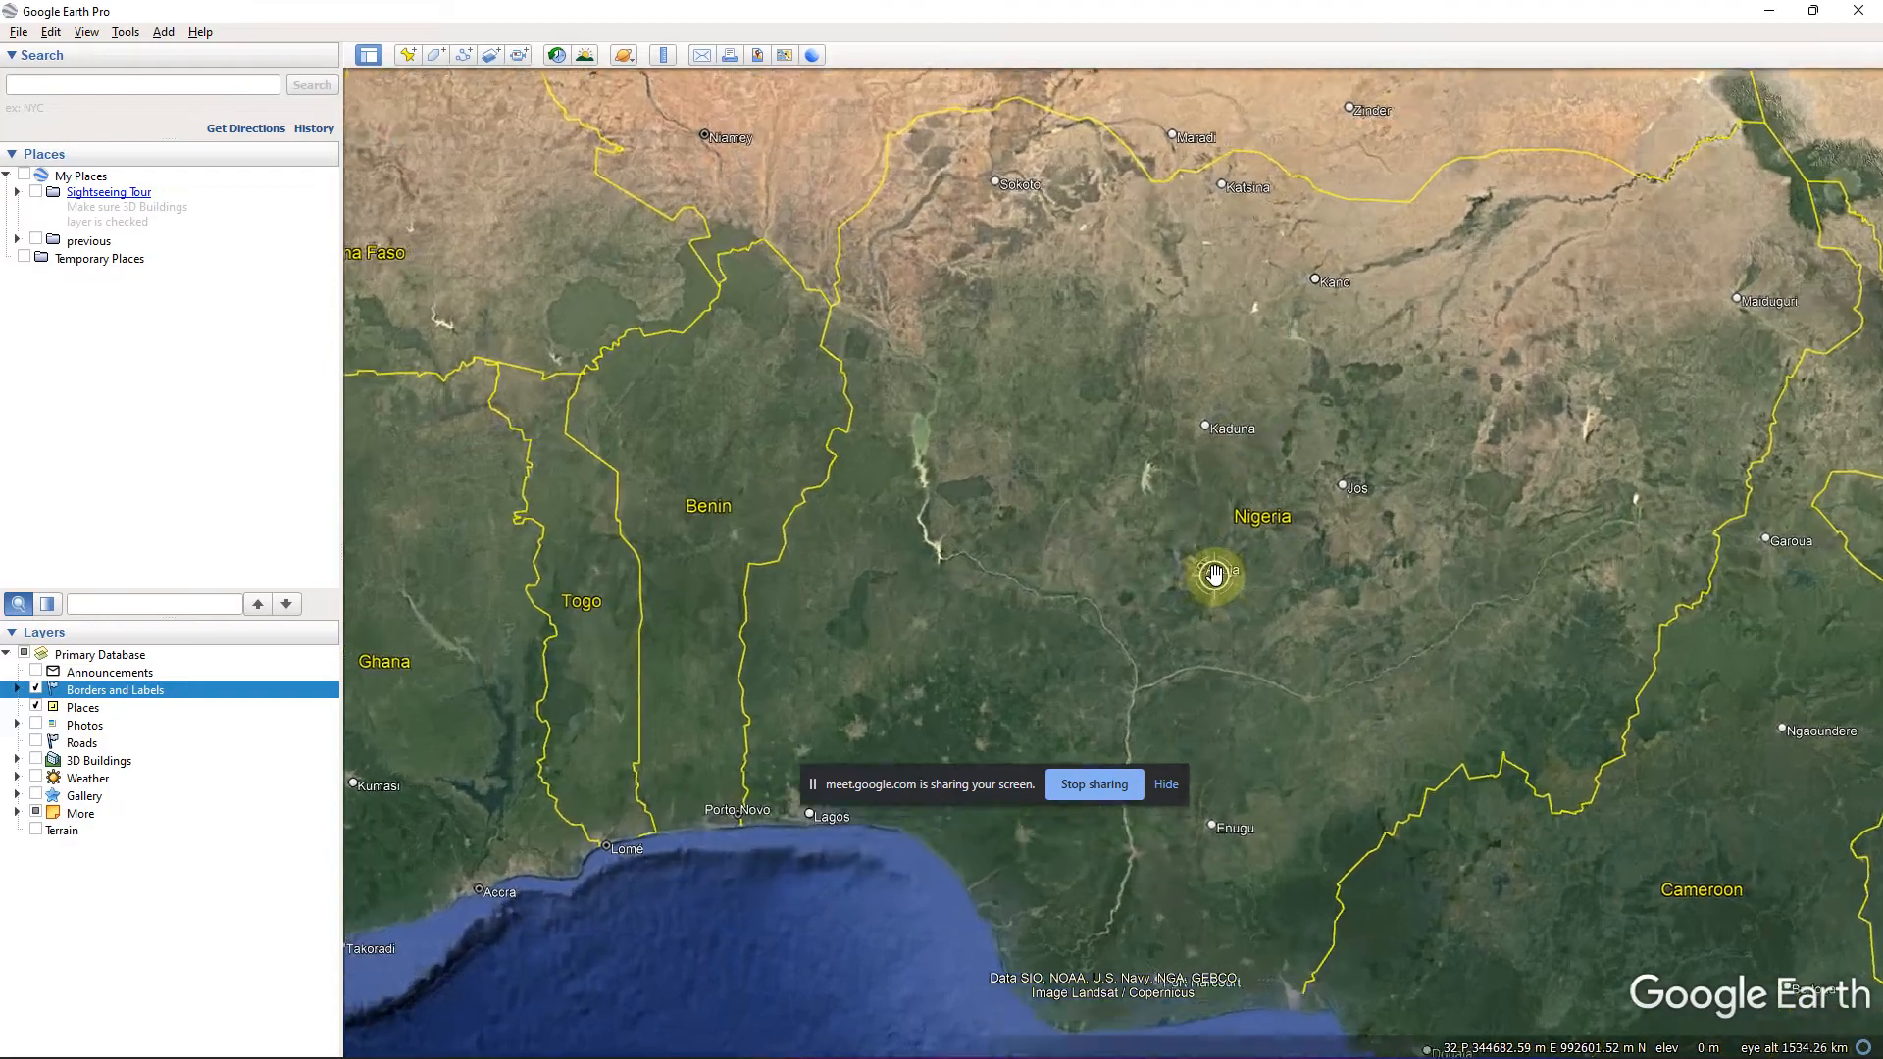
{"action": "scroll", "coordinate": [1214, 574], "scroll_direction": "up", "scroll_amount": 5}
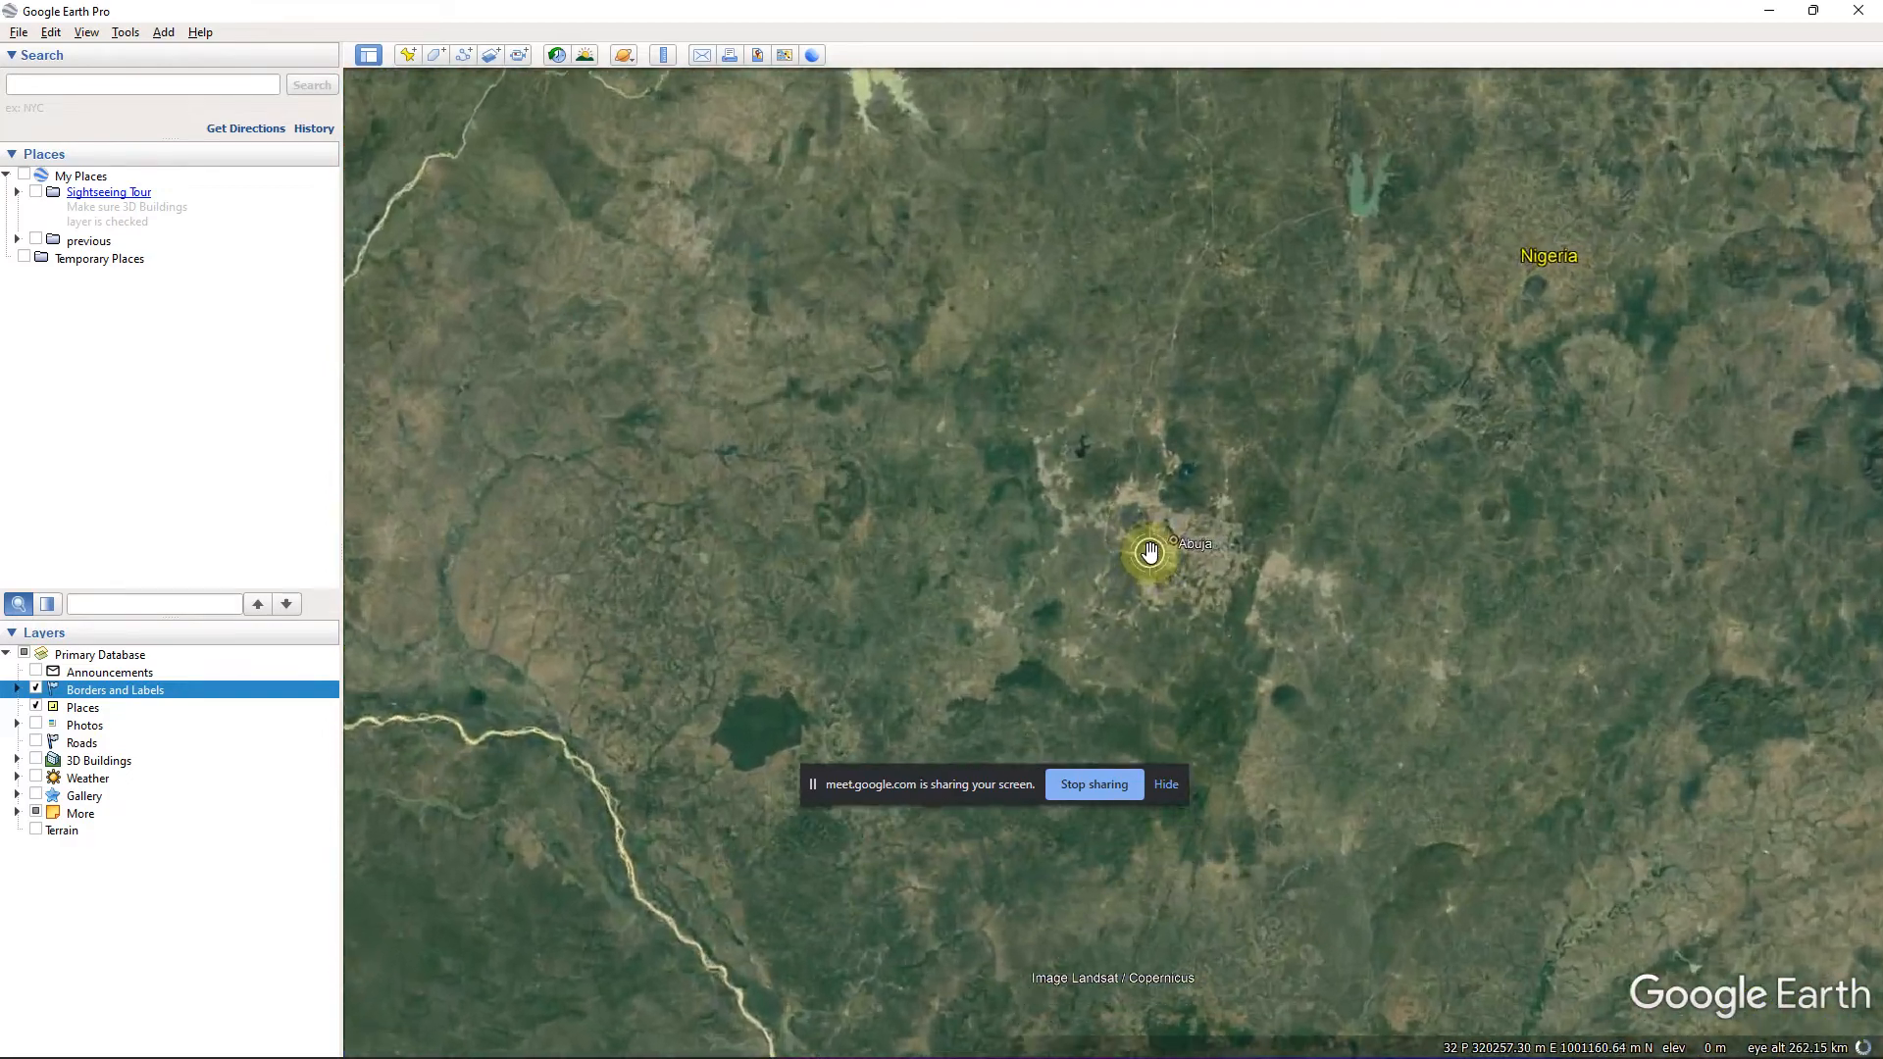
{"action": "scroll", "coordinate": [1176, 538], "scroll_direction": "up", "scroll_amount": 4}
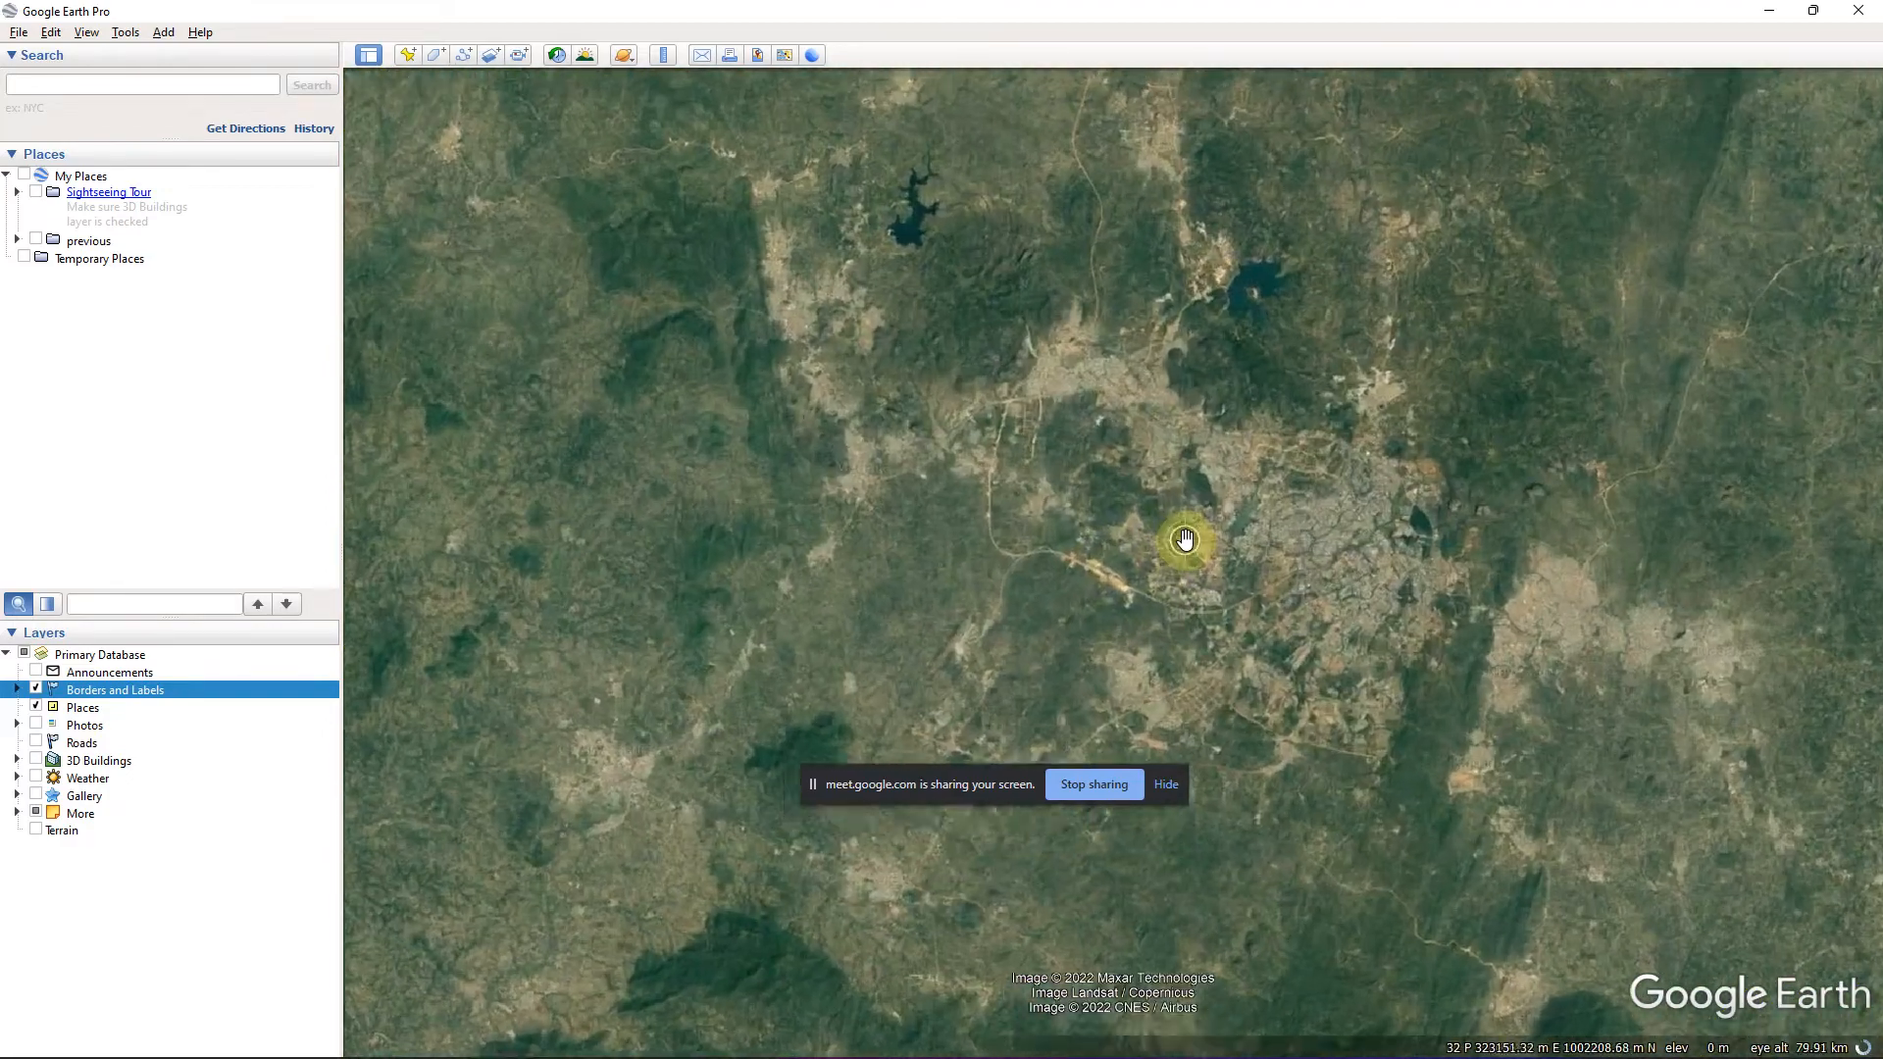
{"action": "scroll", "coordinate": [1353, 252], "scroll_direction": "up", "scroll_amount": 3}
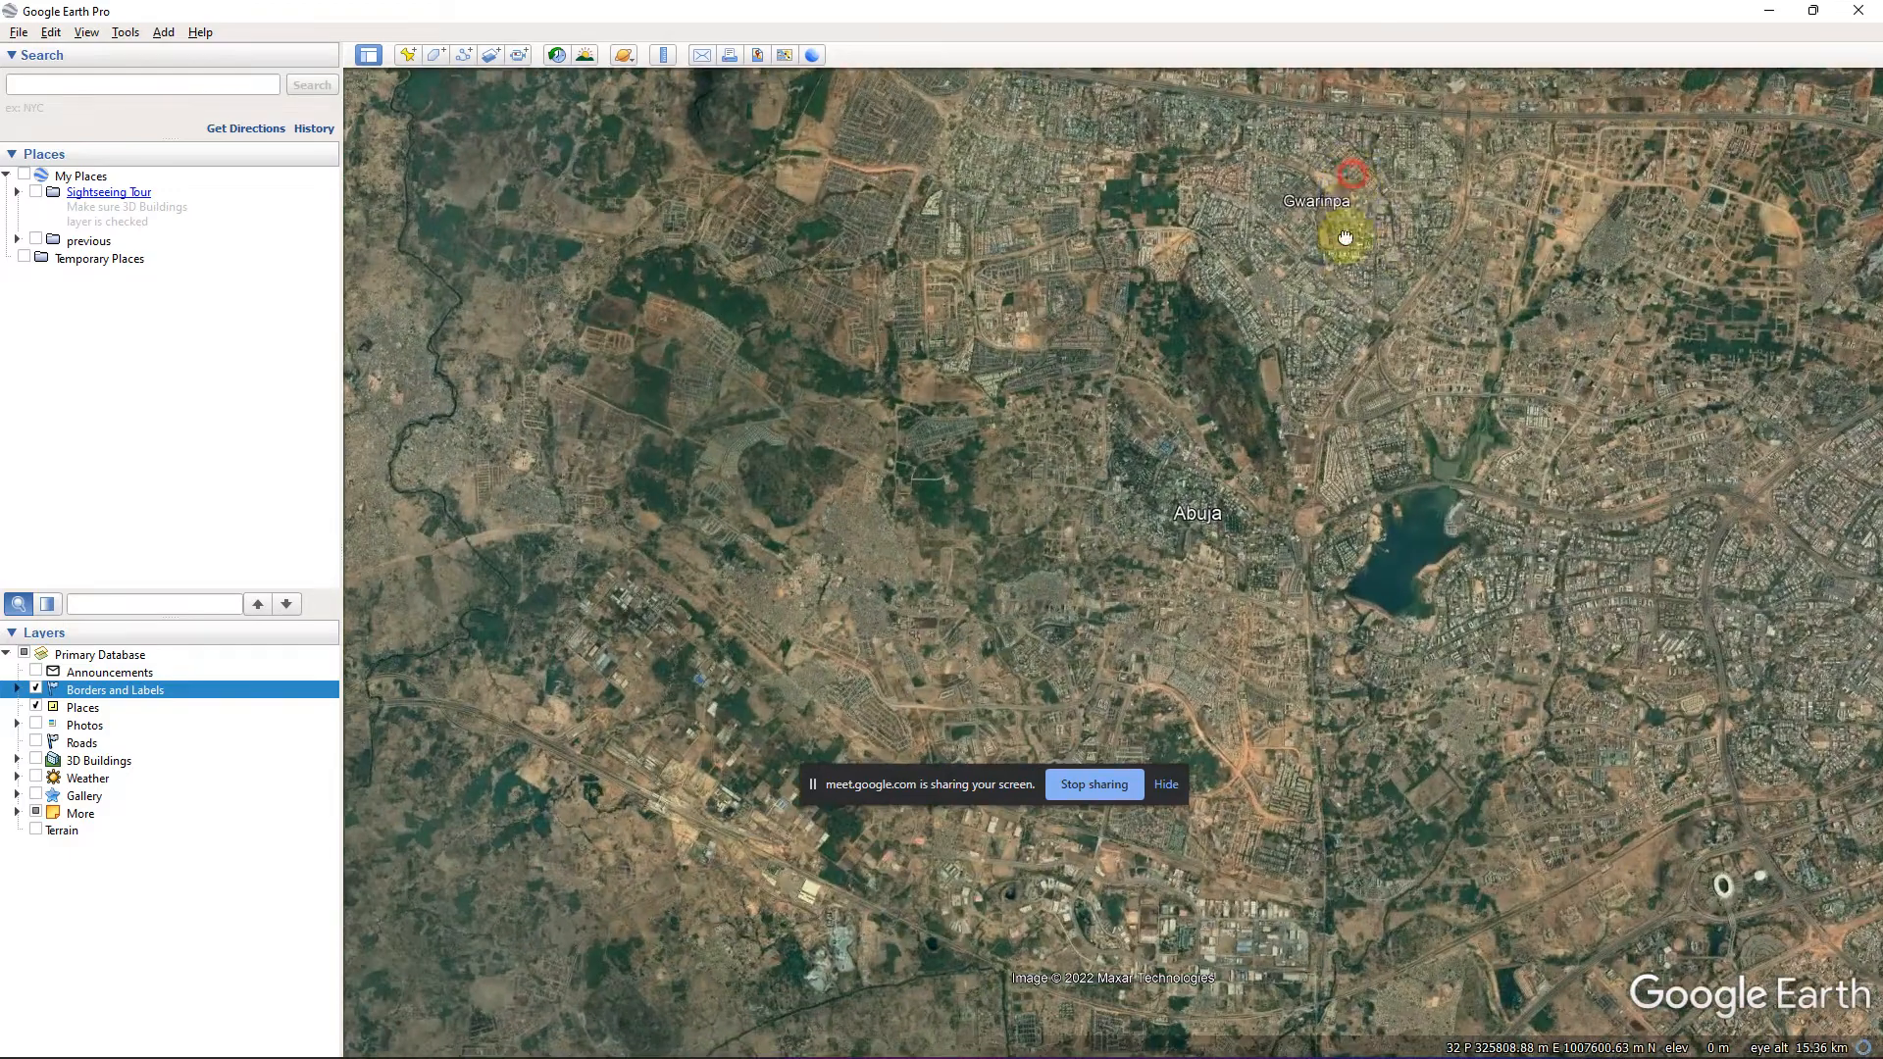
{"action": "scroll", "coordinate": [1294, 342], "scroll_direction": "up", "scroll_amount": 2}
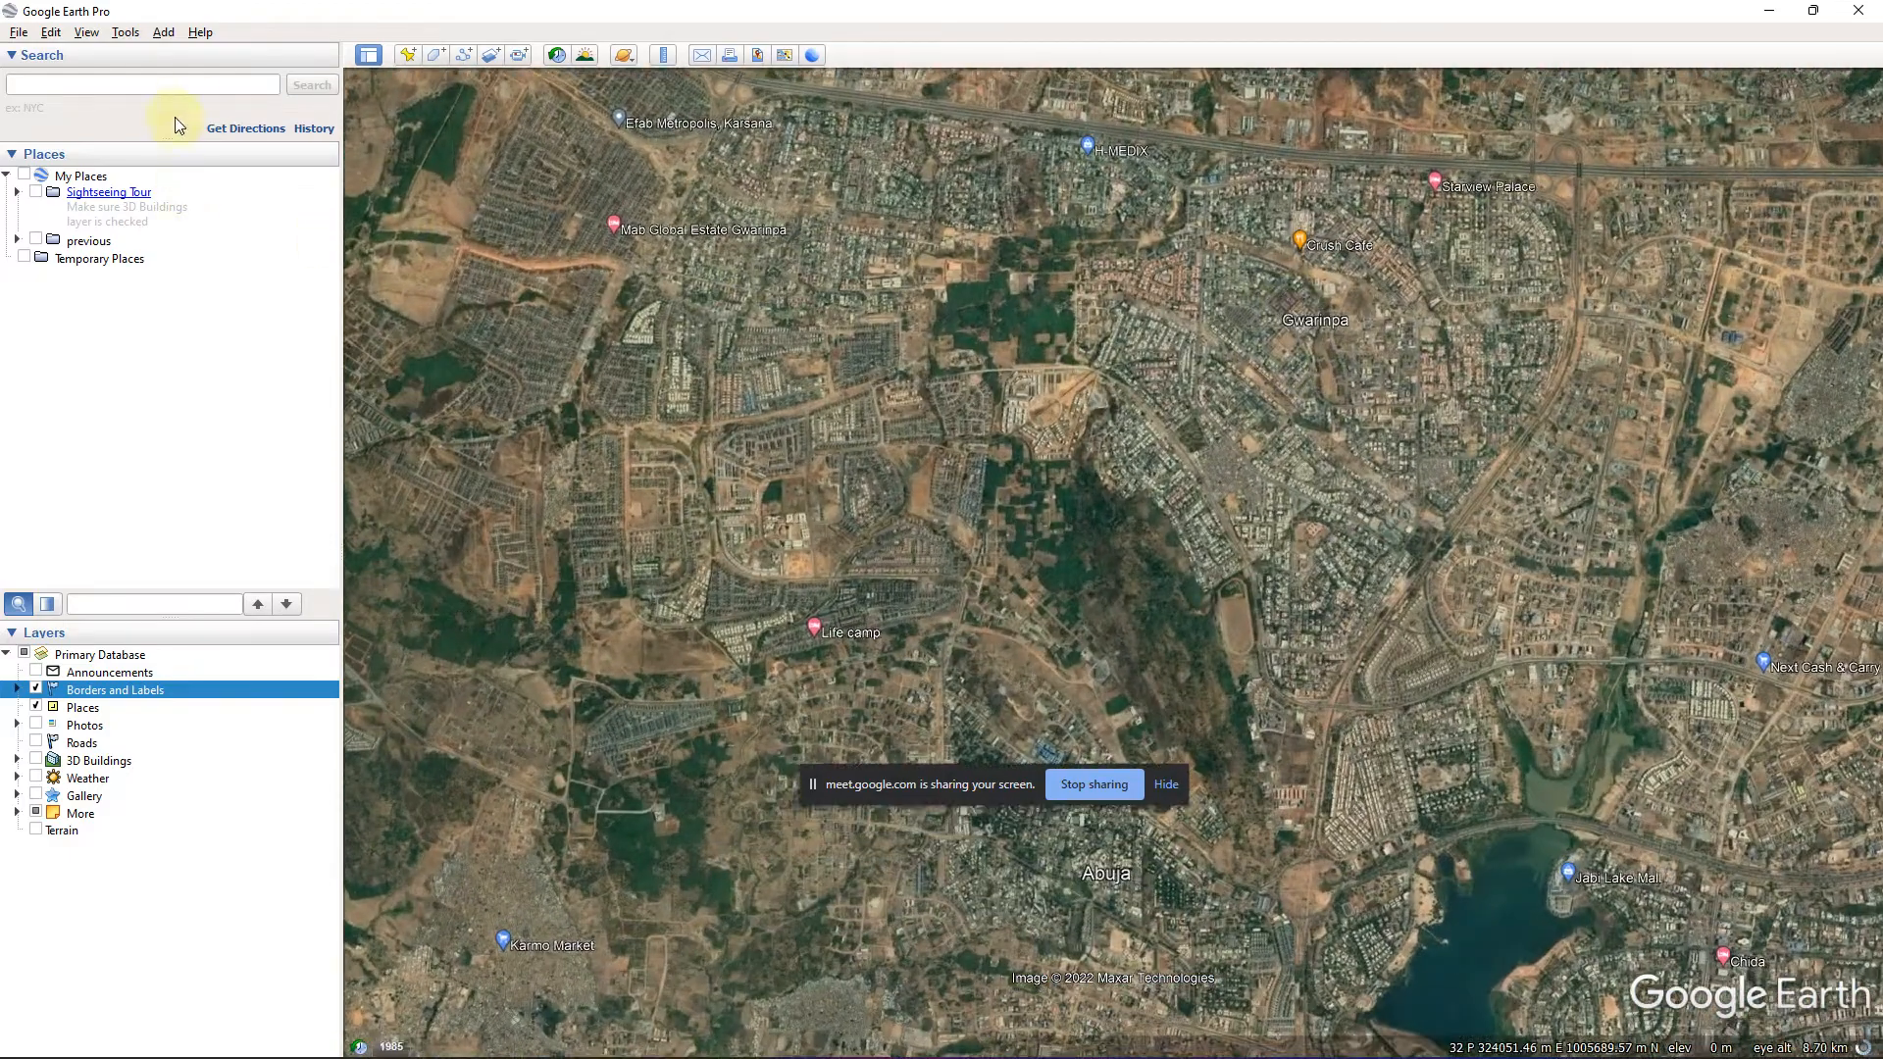
{"action": "left_click", "coordinate": [190, 86]}
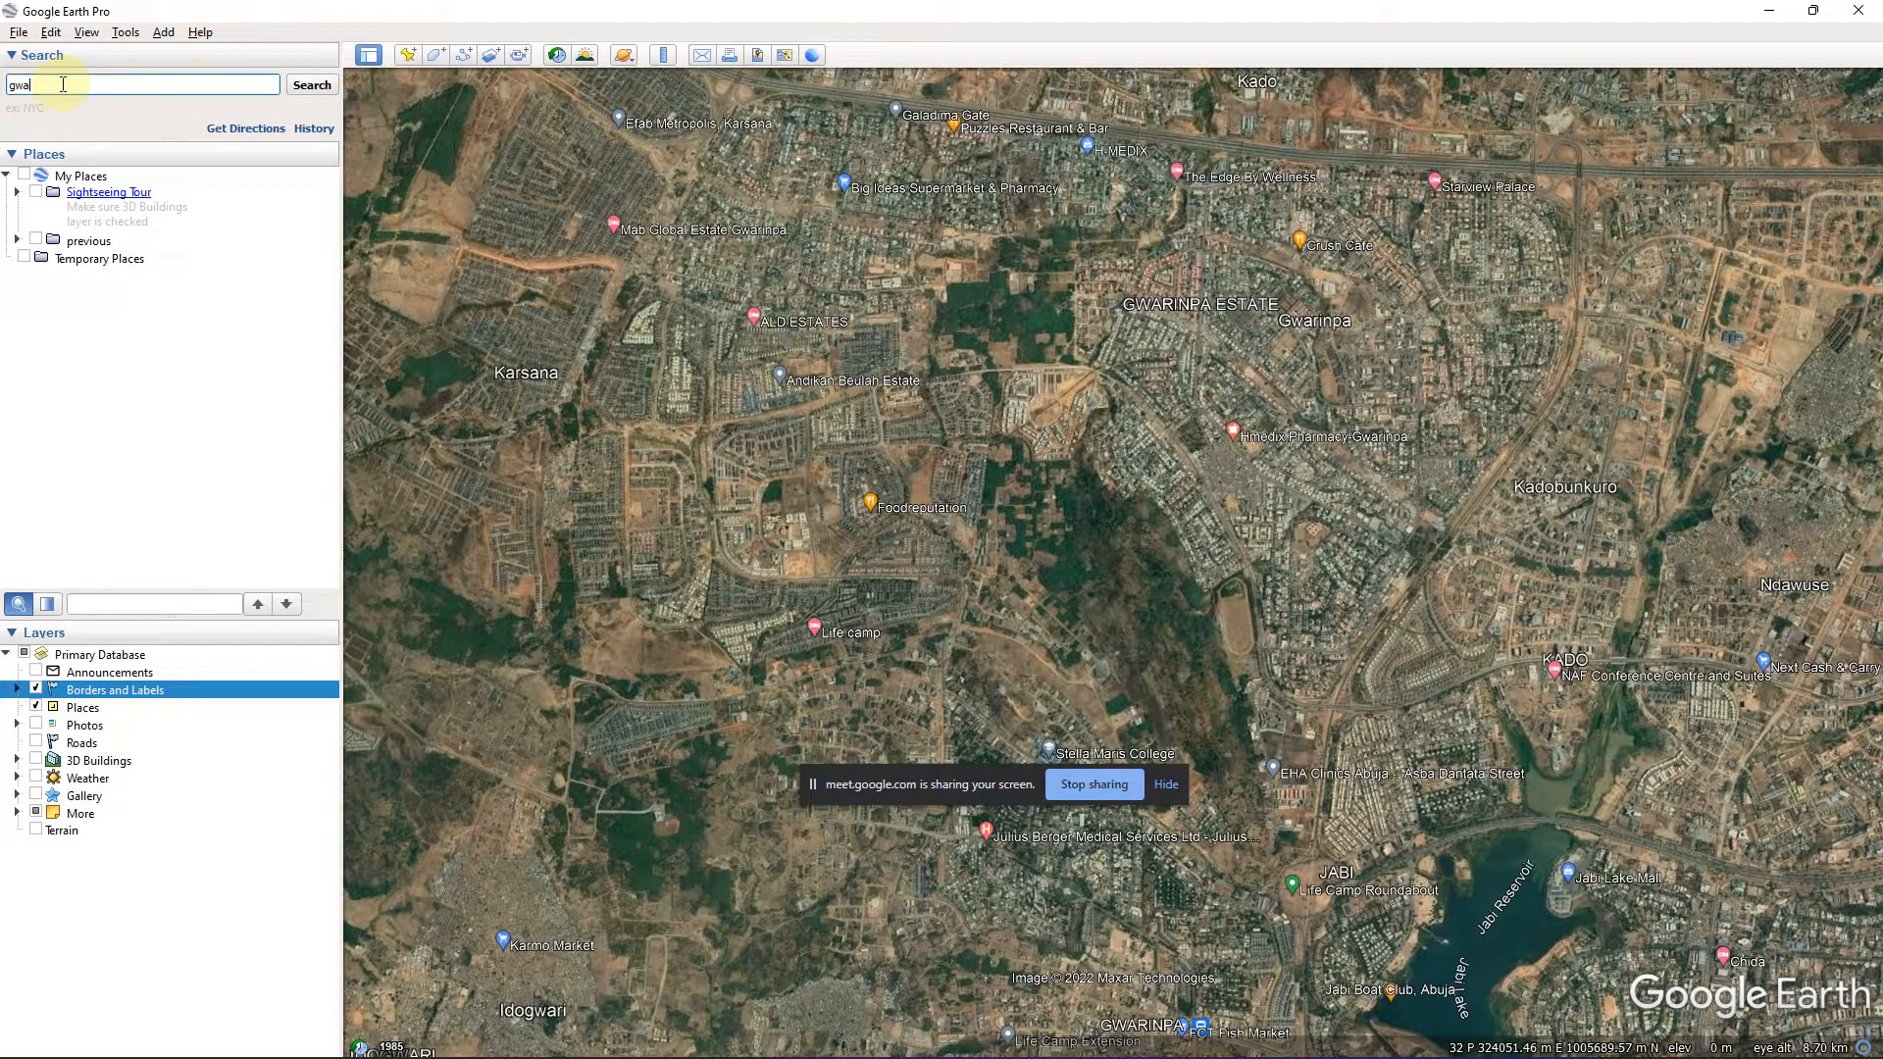
{"action": "type", "text": "gwarim"}
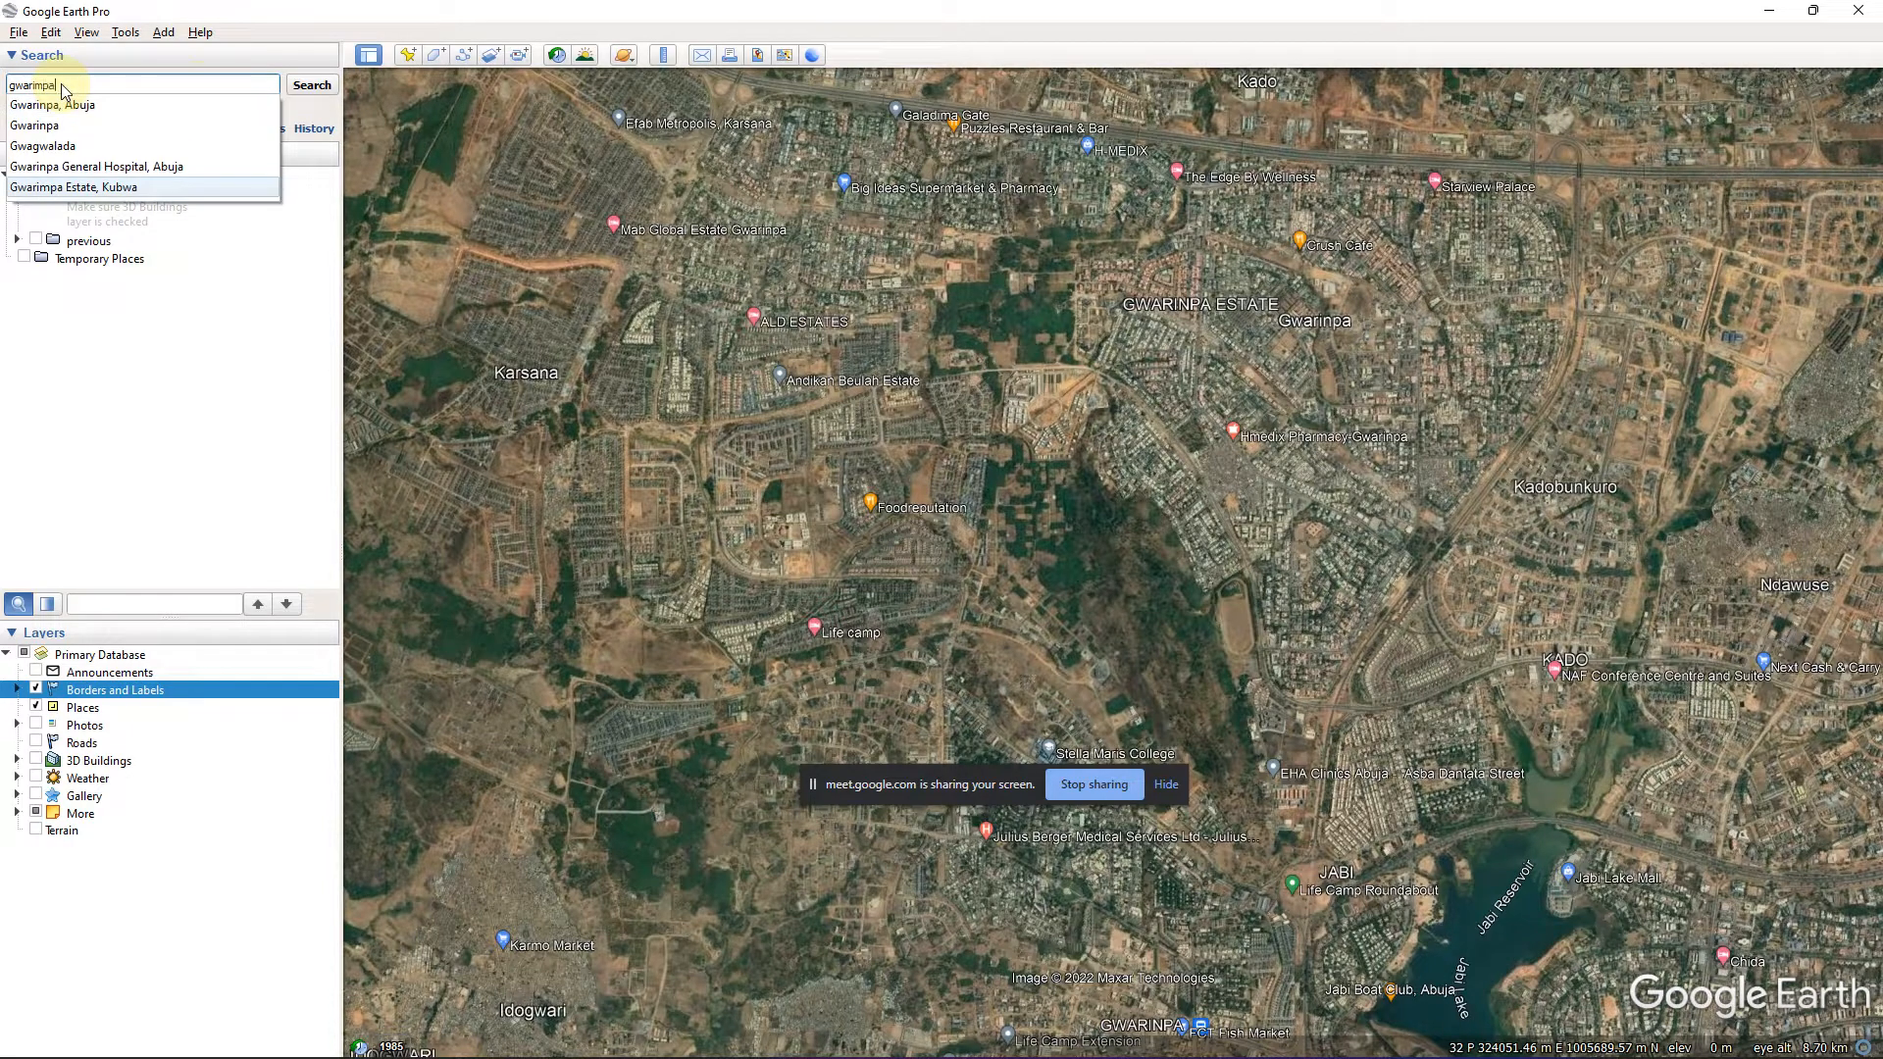
{"action": "type", "text": "pa"}
{"action": "left_click", "coordinate": [93, 109]}
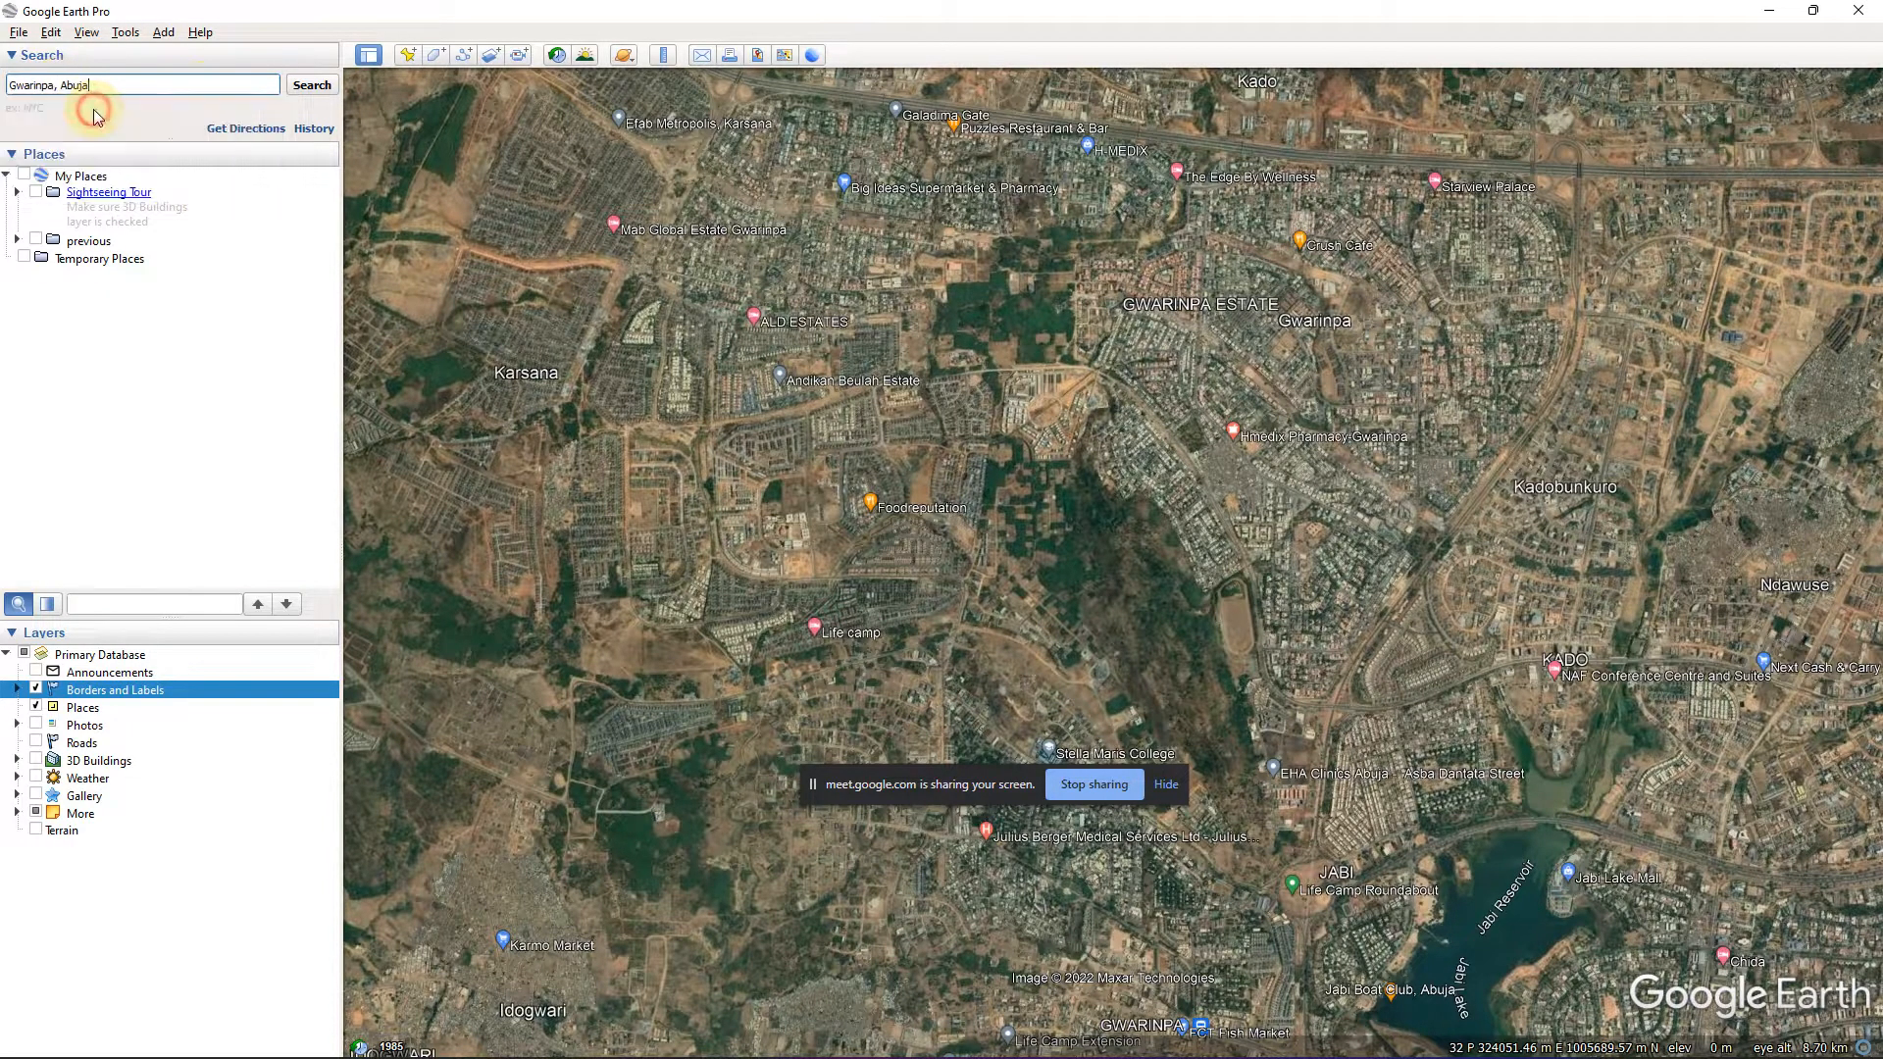
{"action": "left_click", "coordinate": [313, 90]}
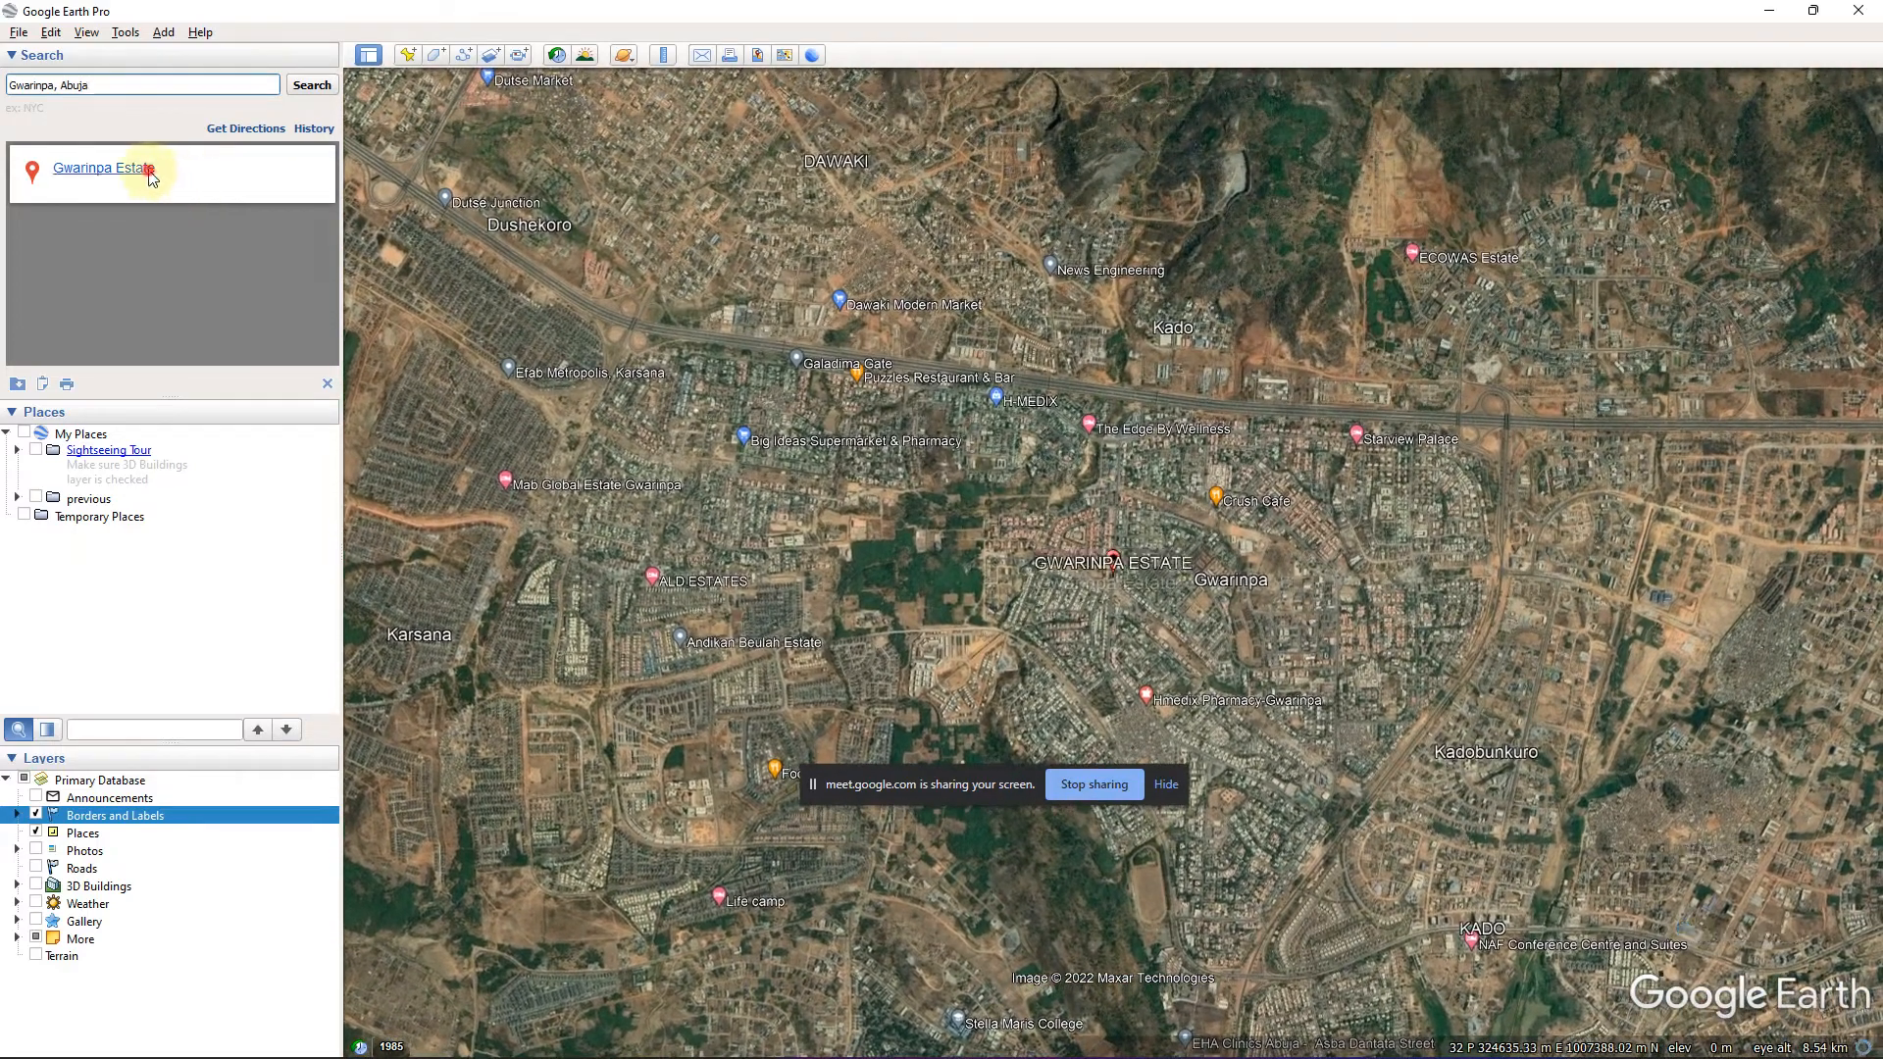
{"action": "left_click", "coordinate": [149, 172]}
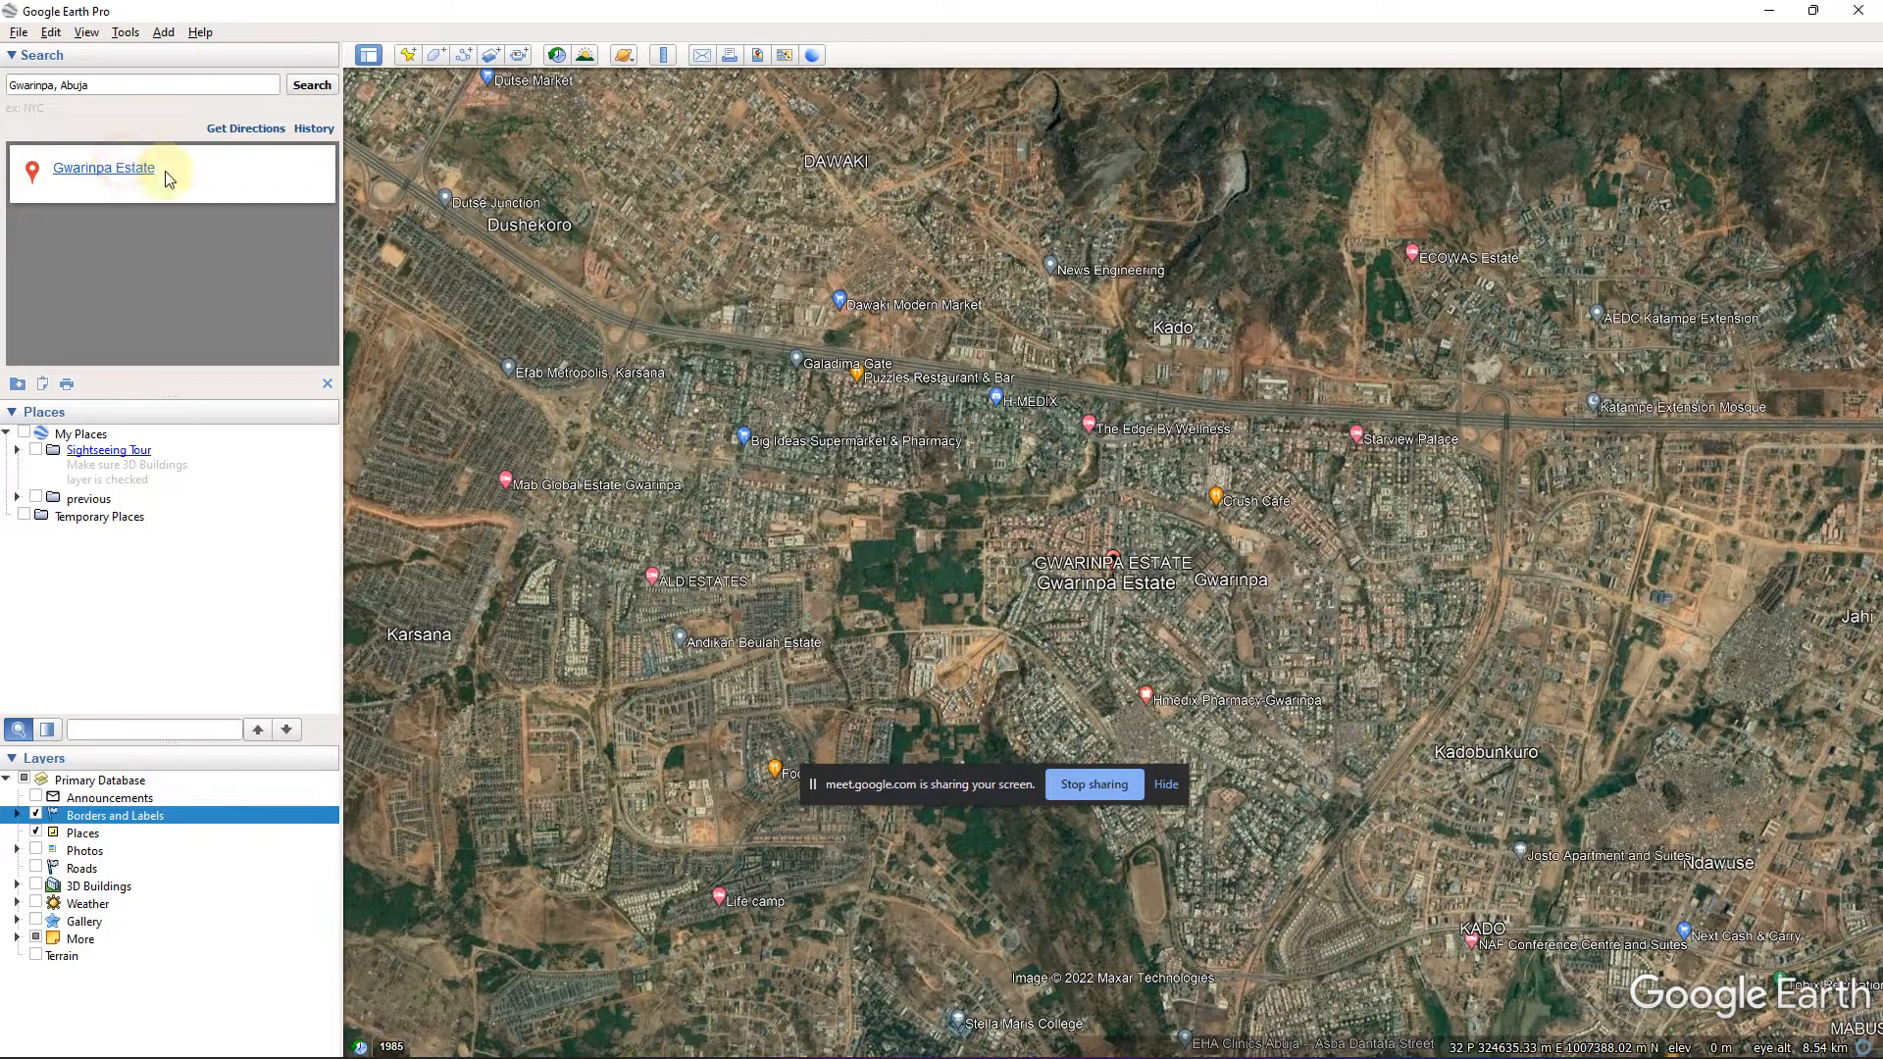
Add a new placemark just southeast of the Gwarinpa Estate marker, at about 324669 m E, 1007354 m N.
{"action": "double_click", "coordinate": [1106, 559]}
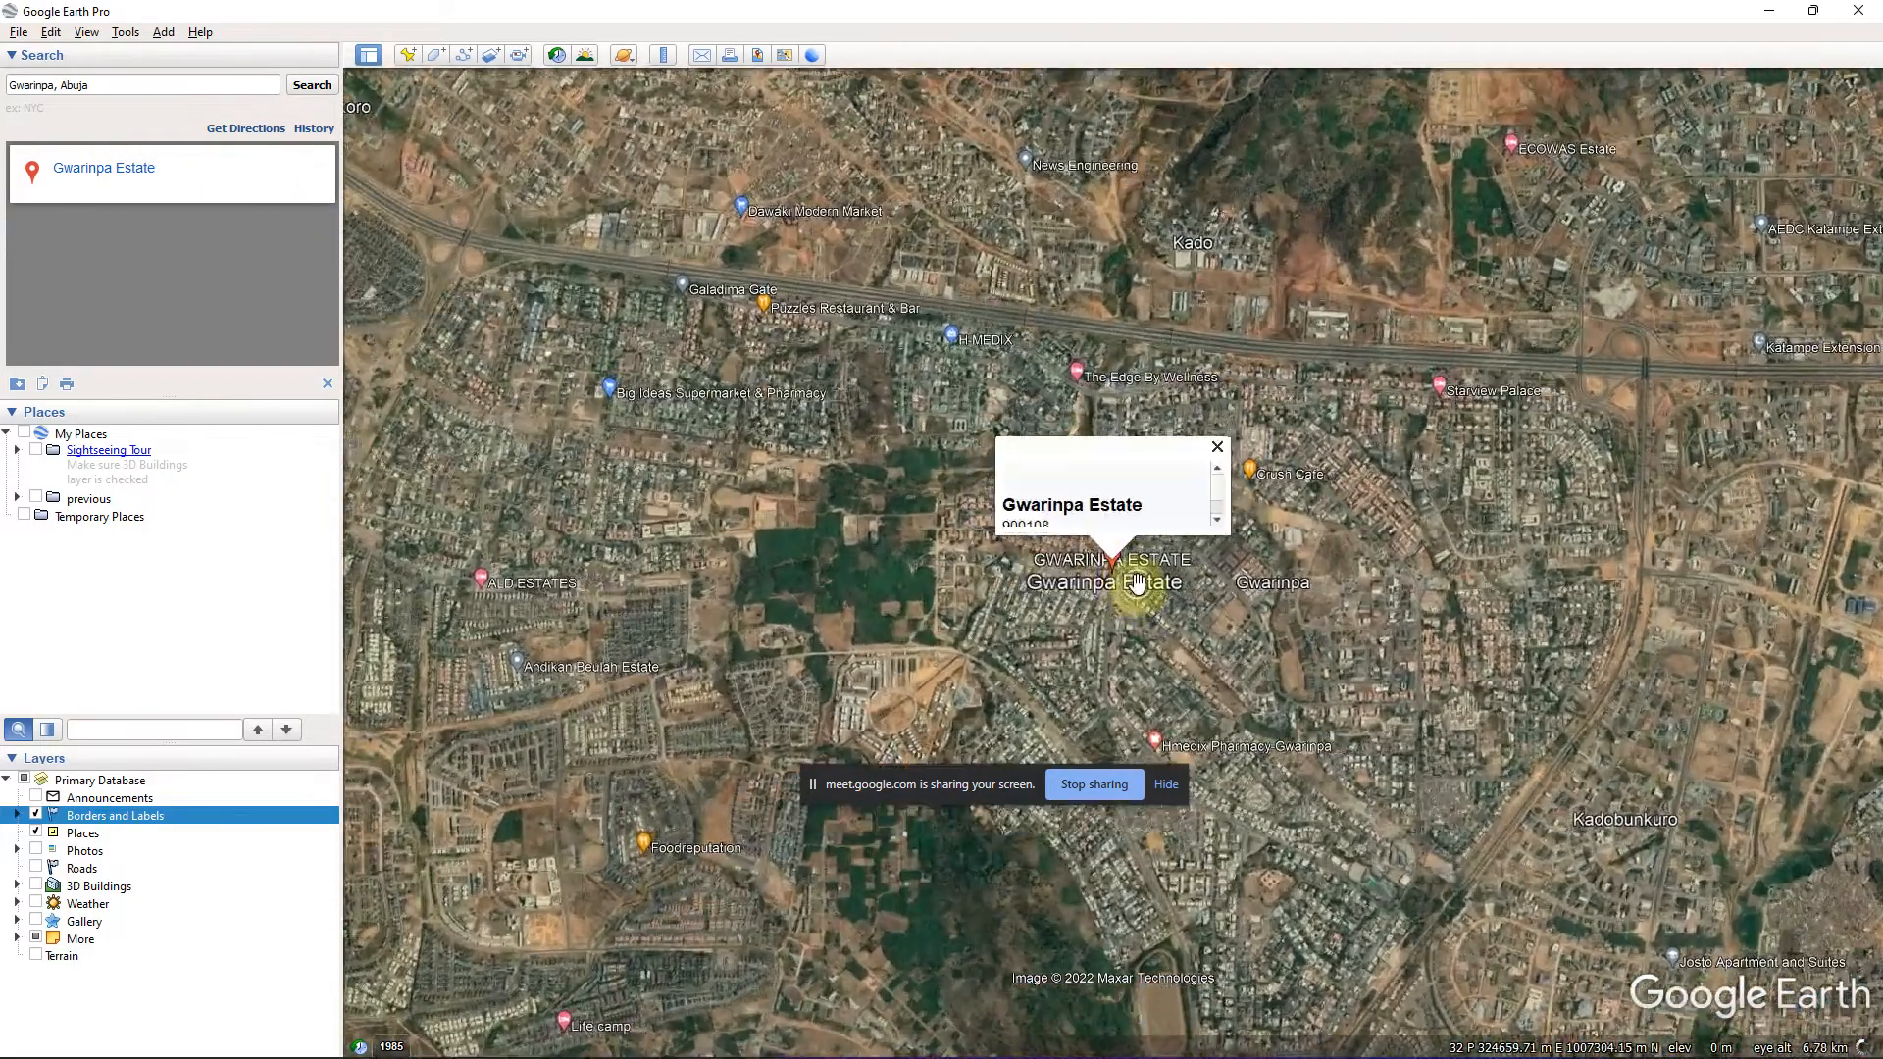
{"action": "scroll", "coordinate": [1130, 576], "scroll_direction": "up", "scroll_amount": 10}
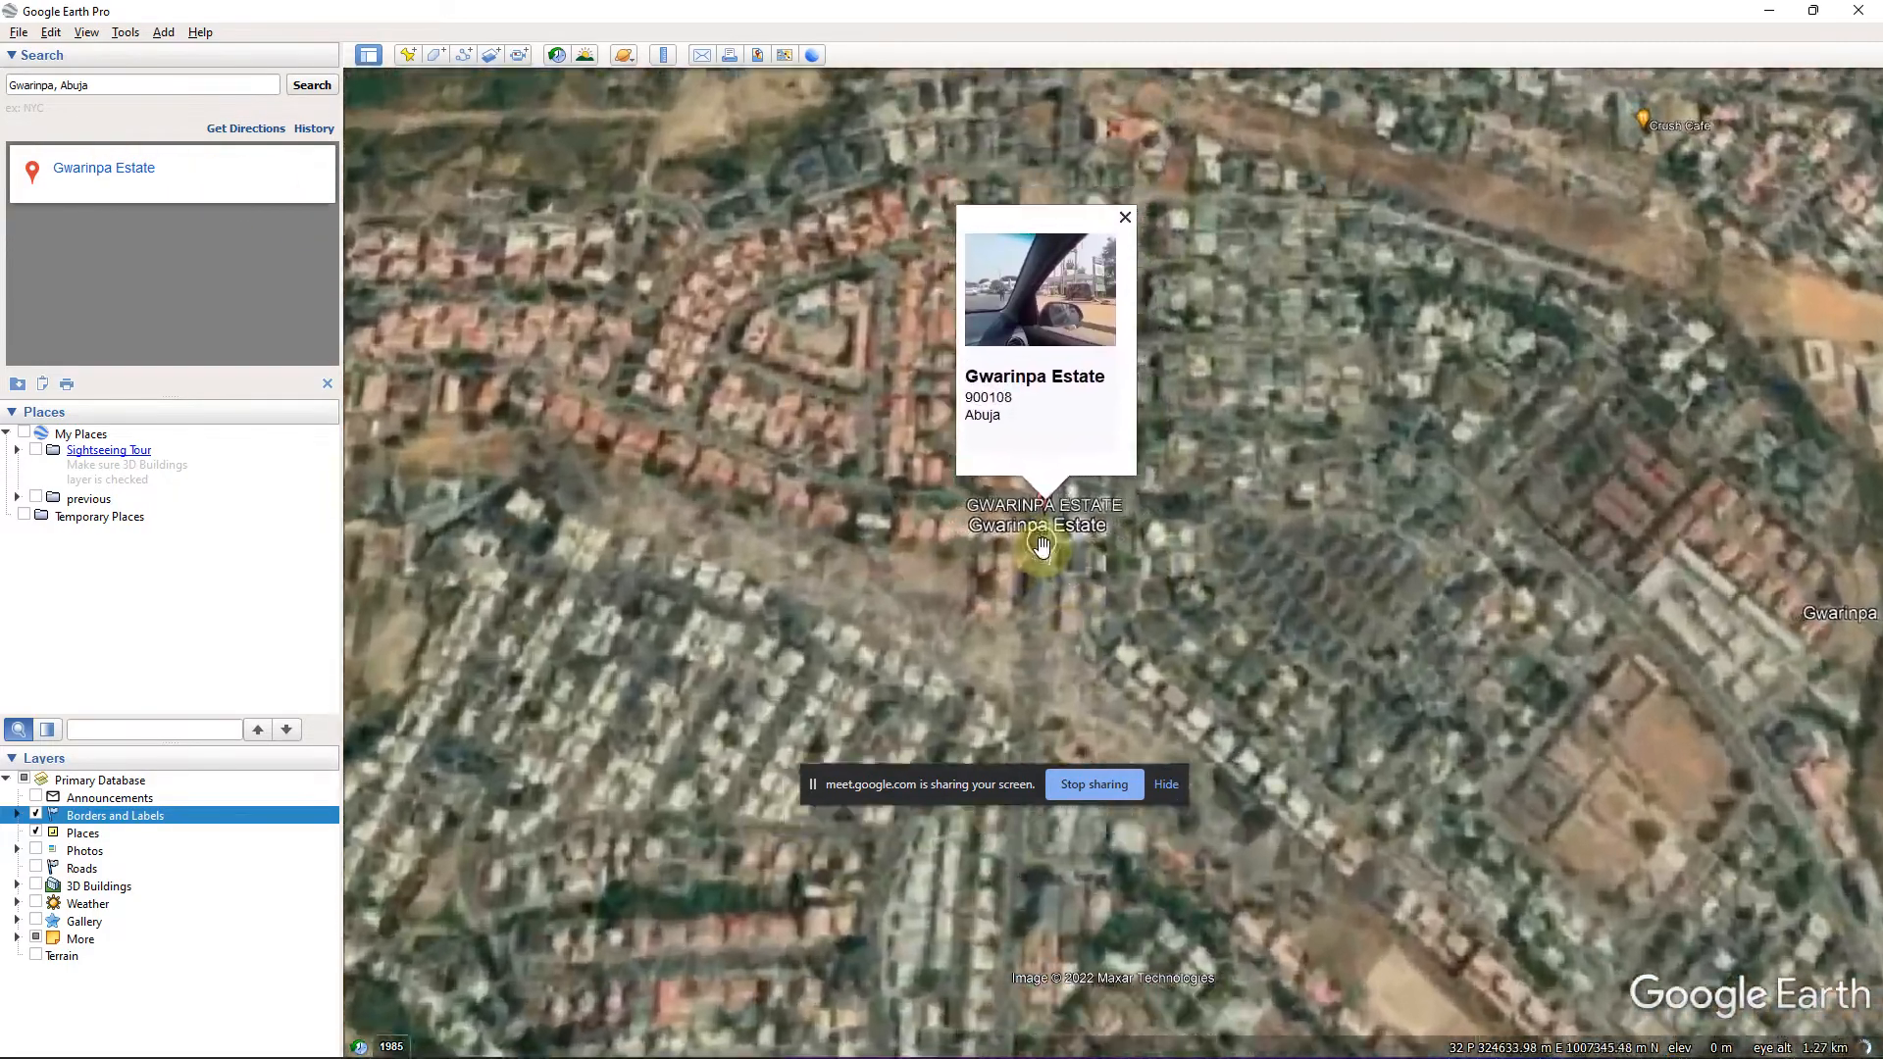
{"action": "scroll", "coordinate": [1054, 510], "scroll_direction": "up", "scroll_amount": 5}
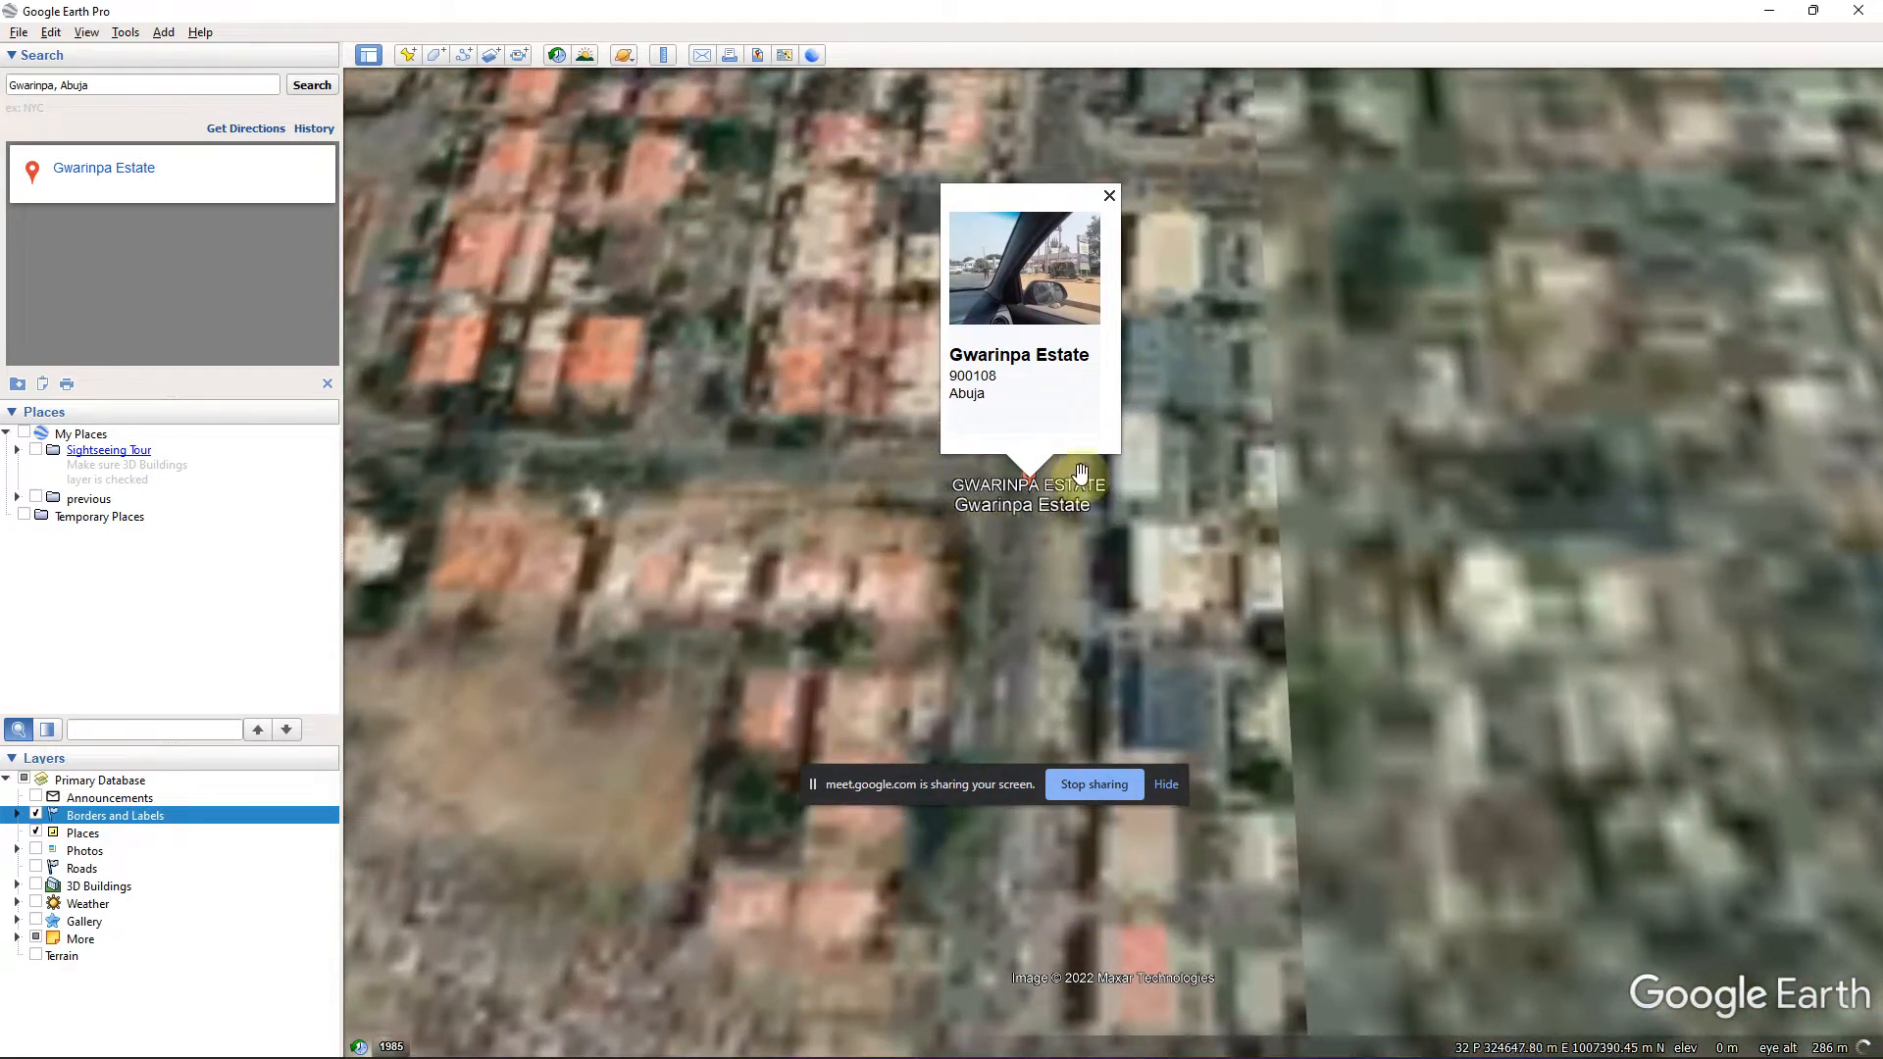
{"action": "scroll", "coordinate": [1064, 490], "scroll_direction": "down", "scroll_amount": 4}
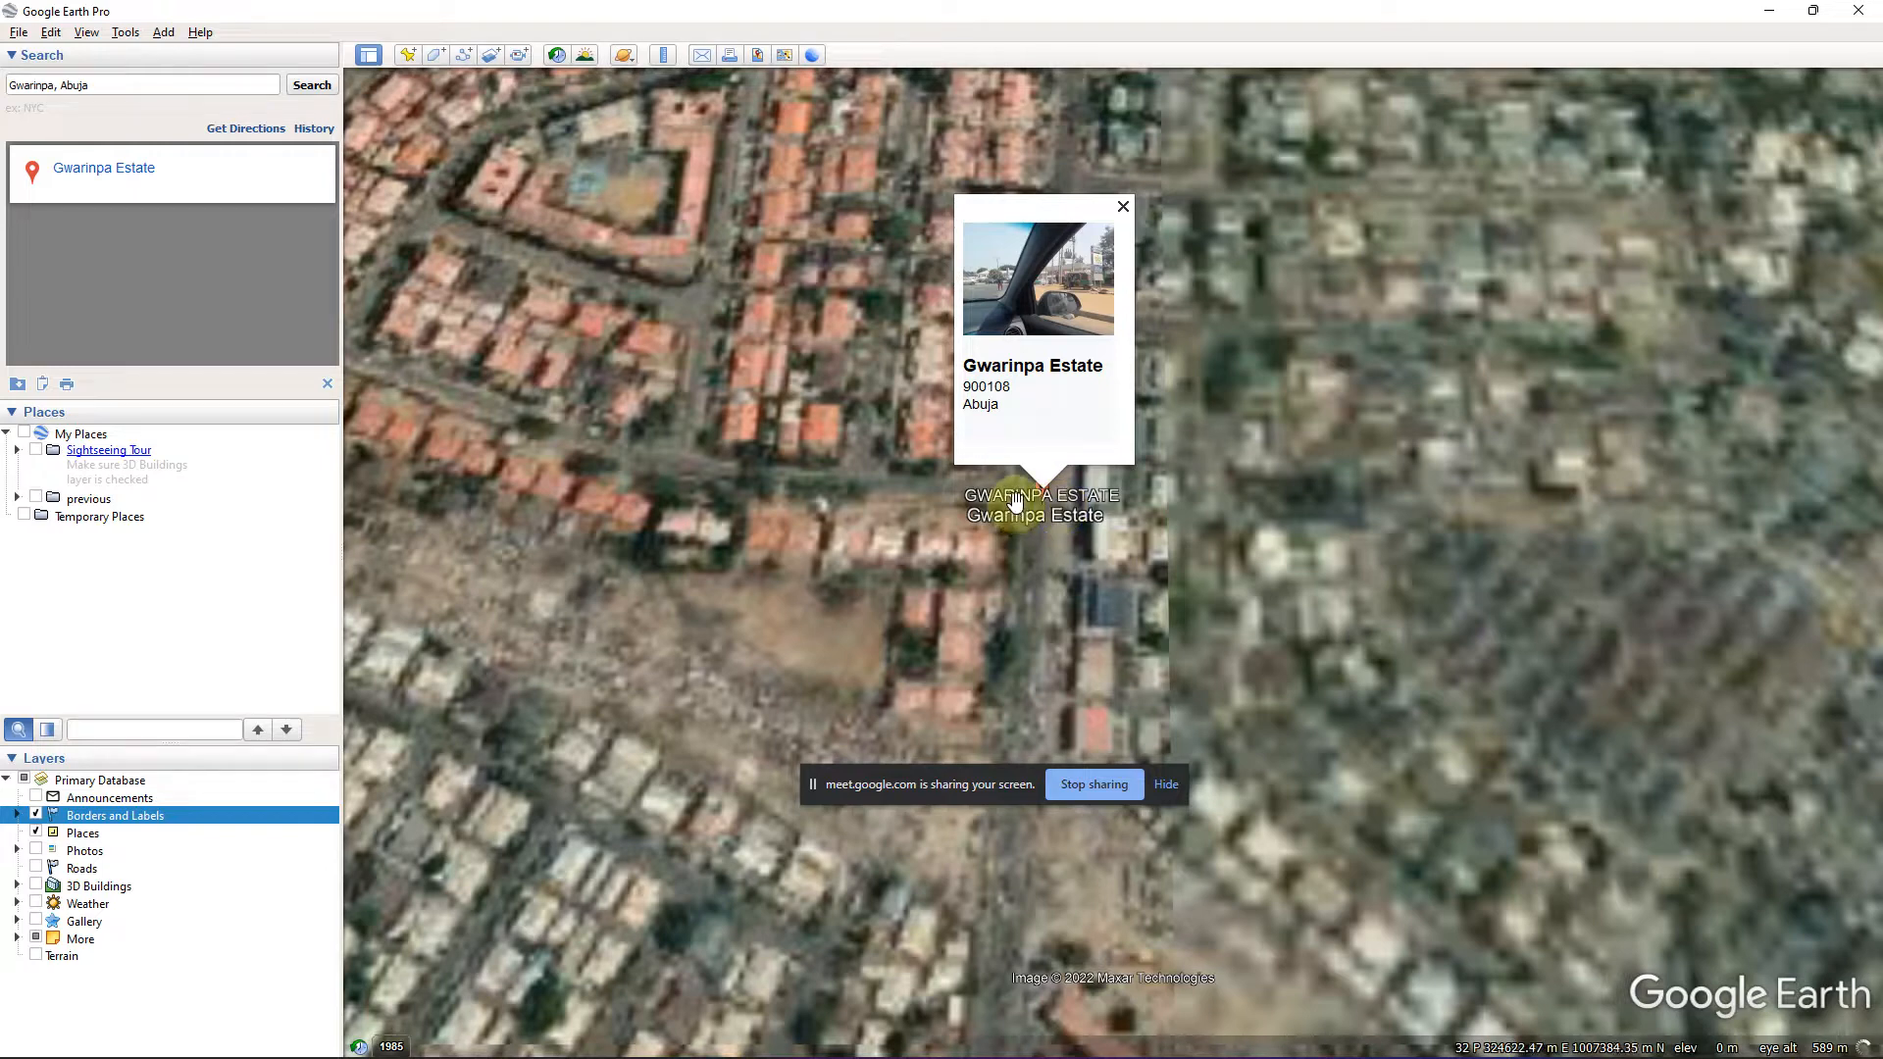
{"action": "left_click", "coordinate": [408, 54]}
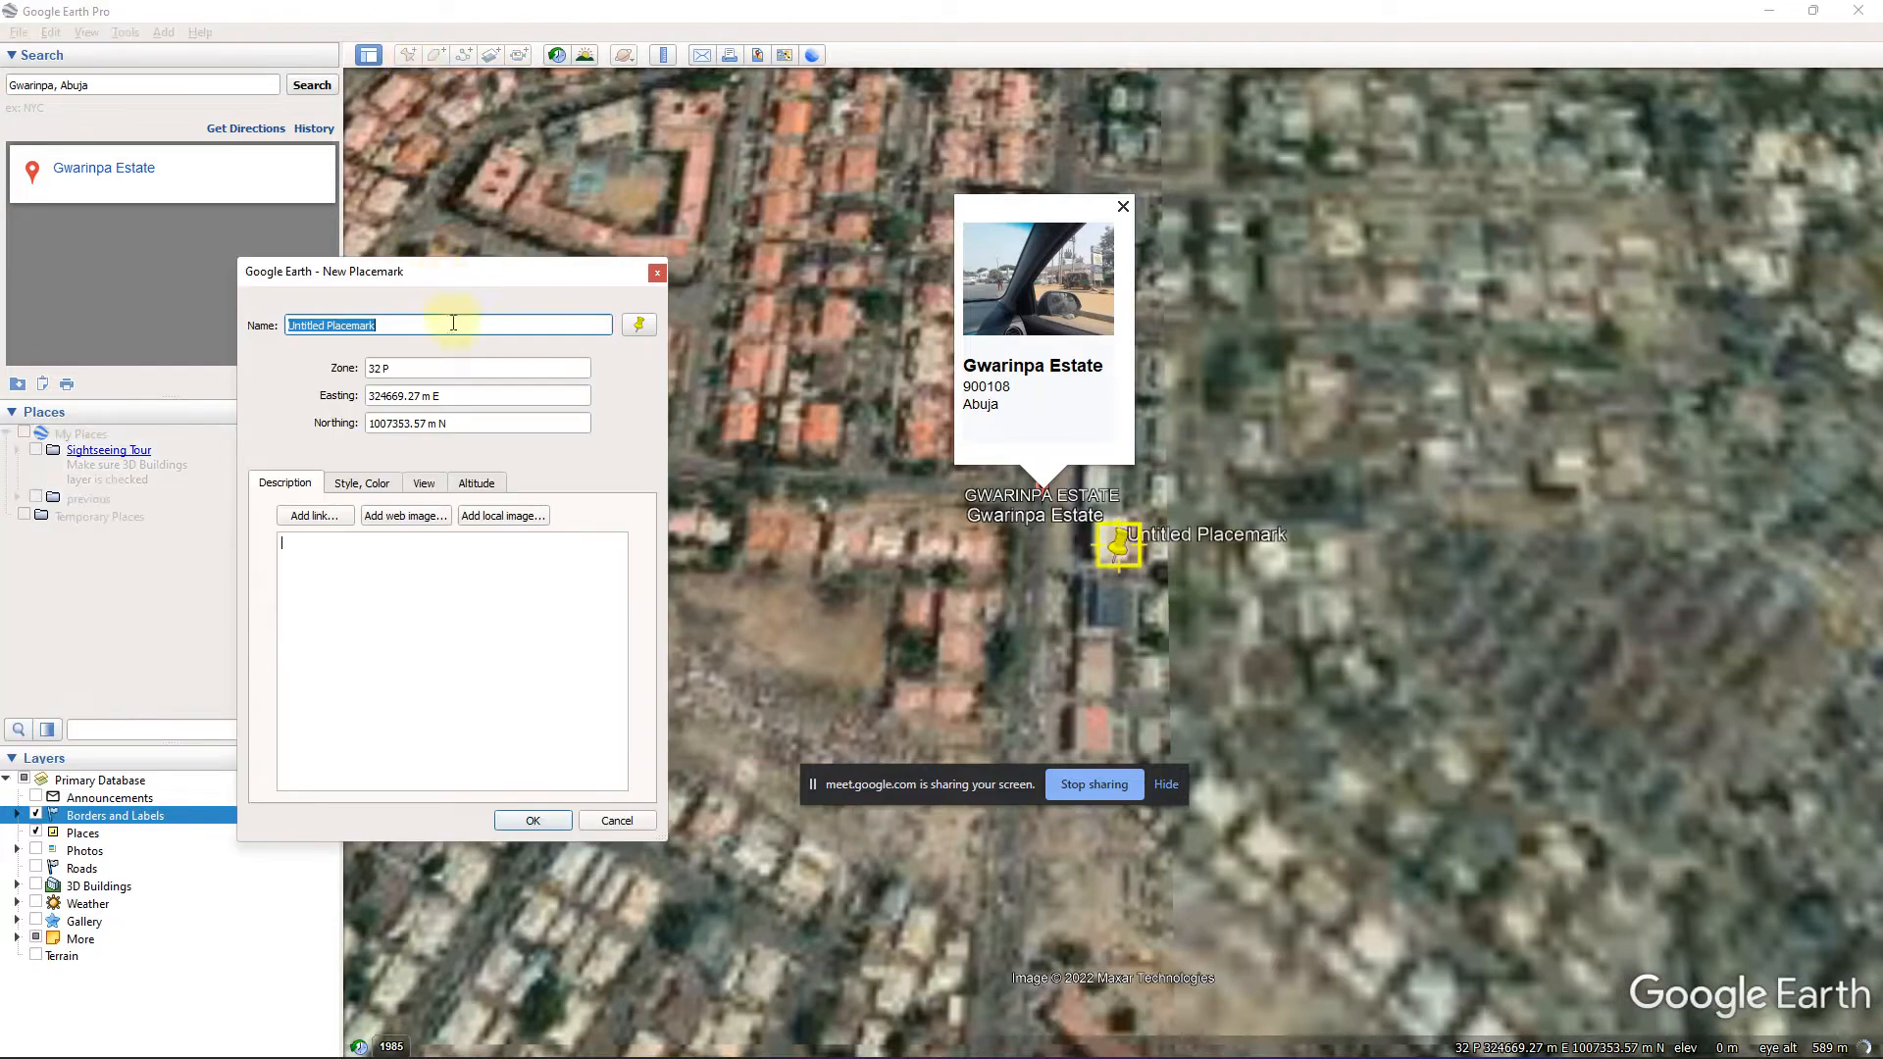
Check the Google Meet call briefly and examine the new placemark's easting and northing coordinates and its spot on the map.
{"action": "left_click", "coordinate": [459, 398]}
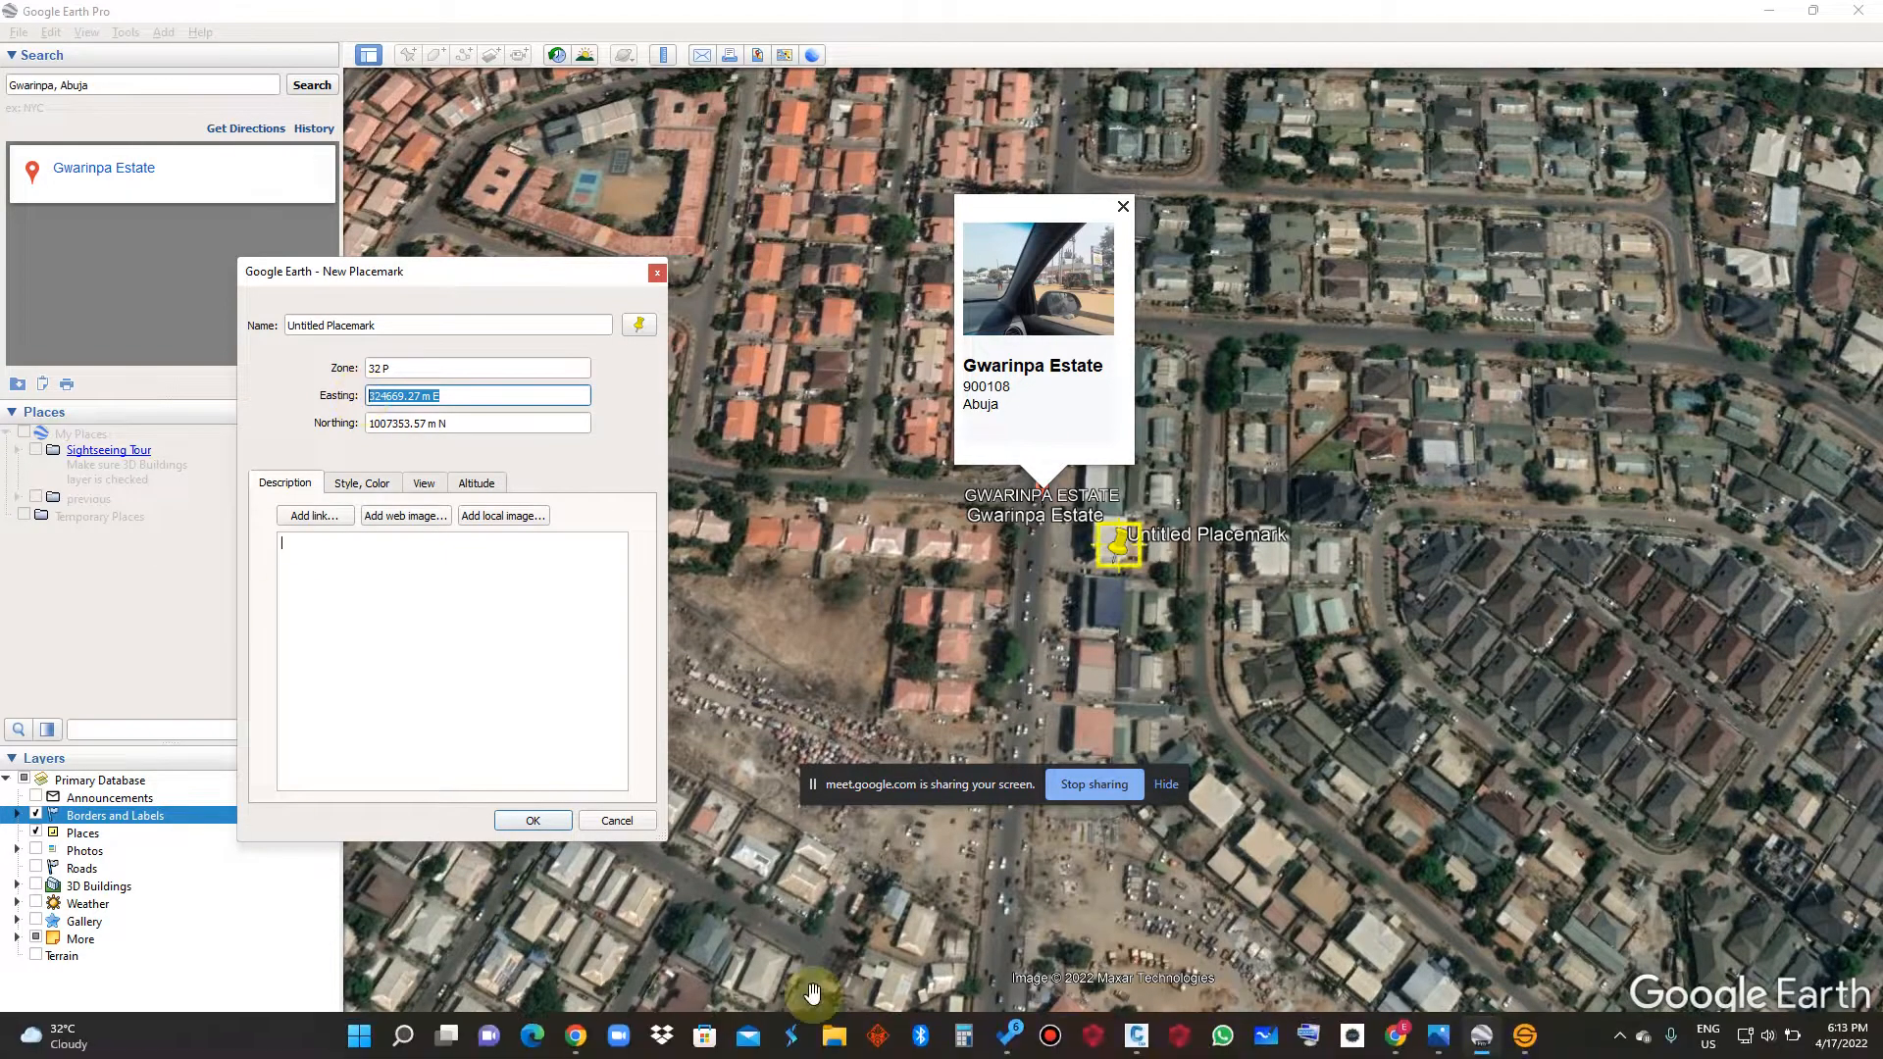
{"action": "left_click", "coordinate": [1394, 1038]}
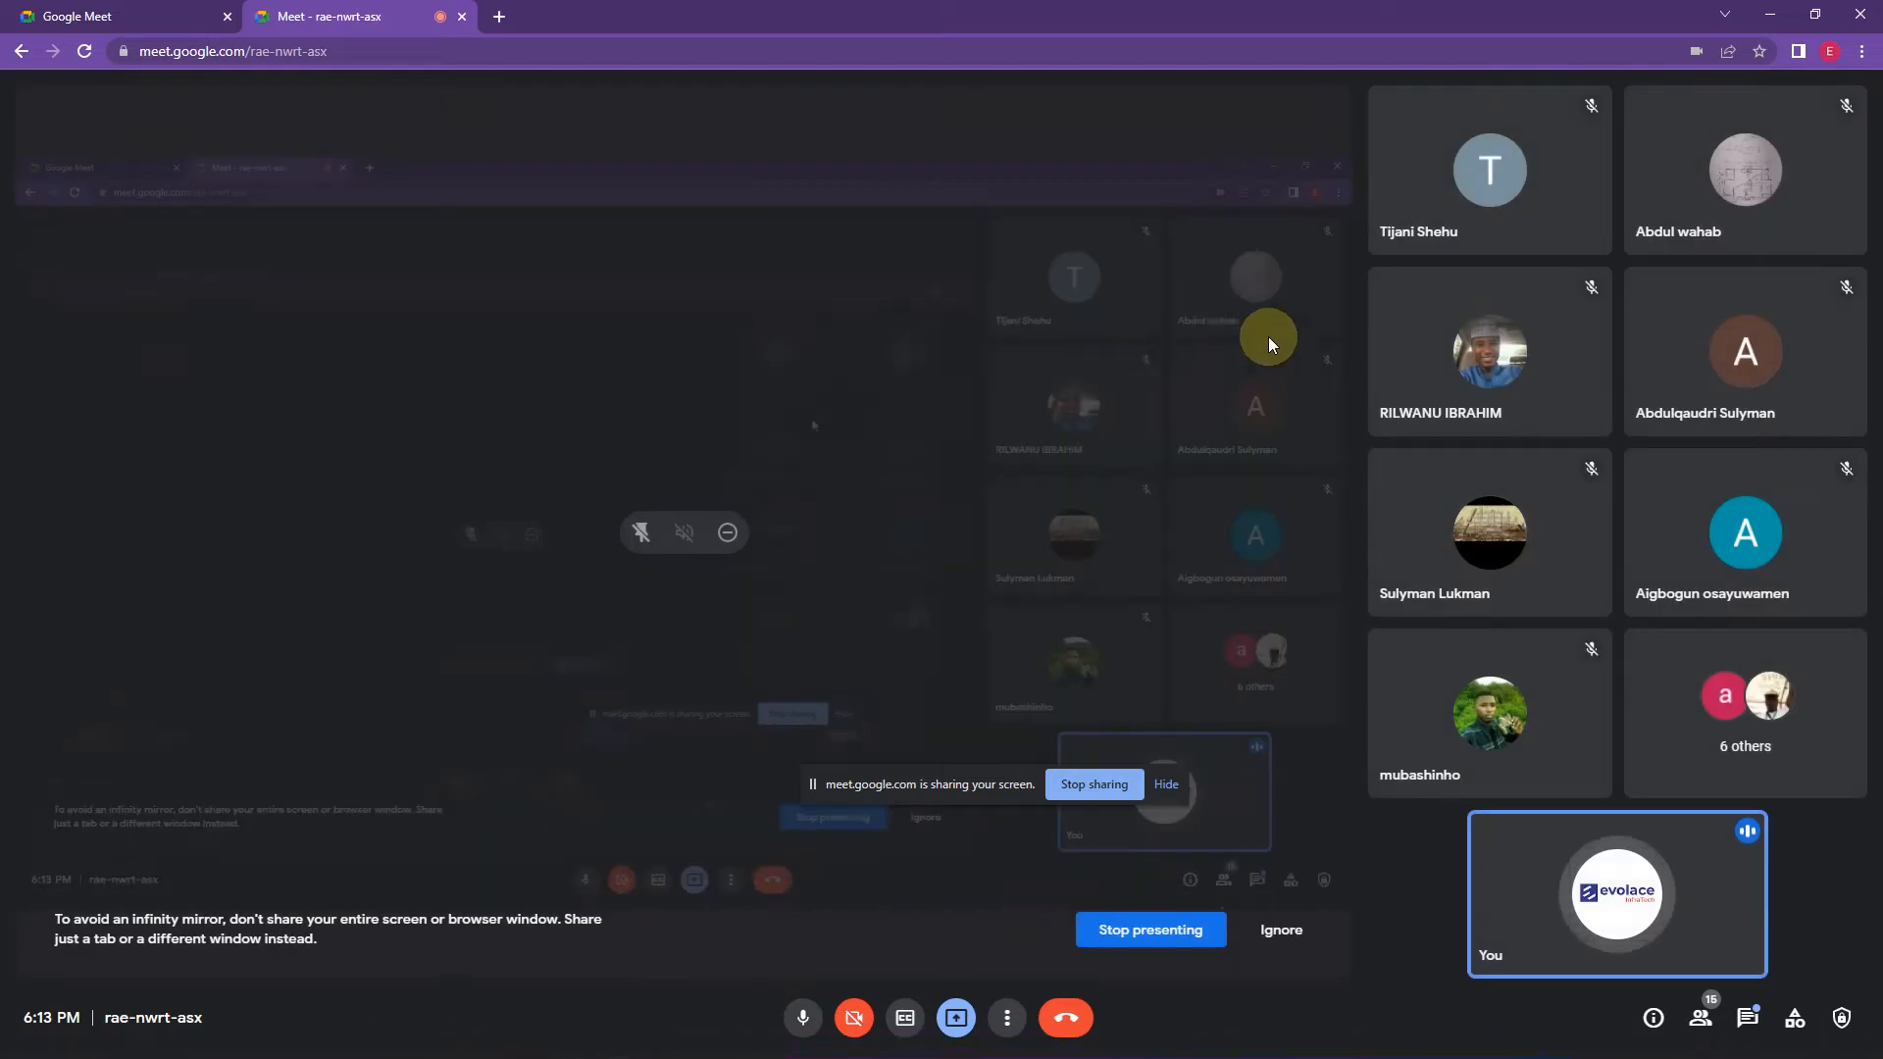
{"action": "left_click", "coordinate": [1769, 21]}
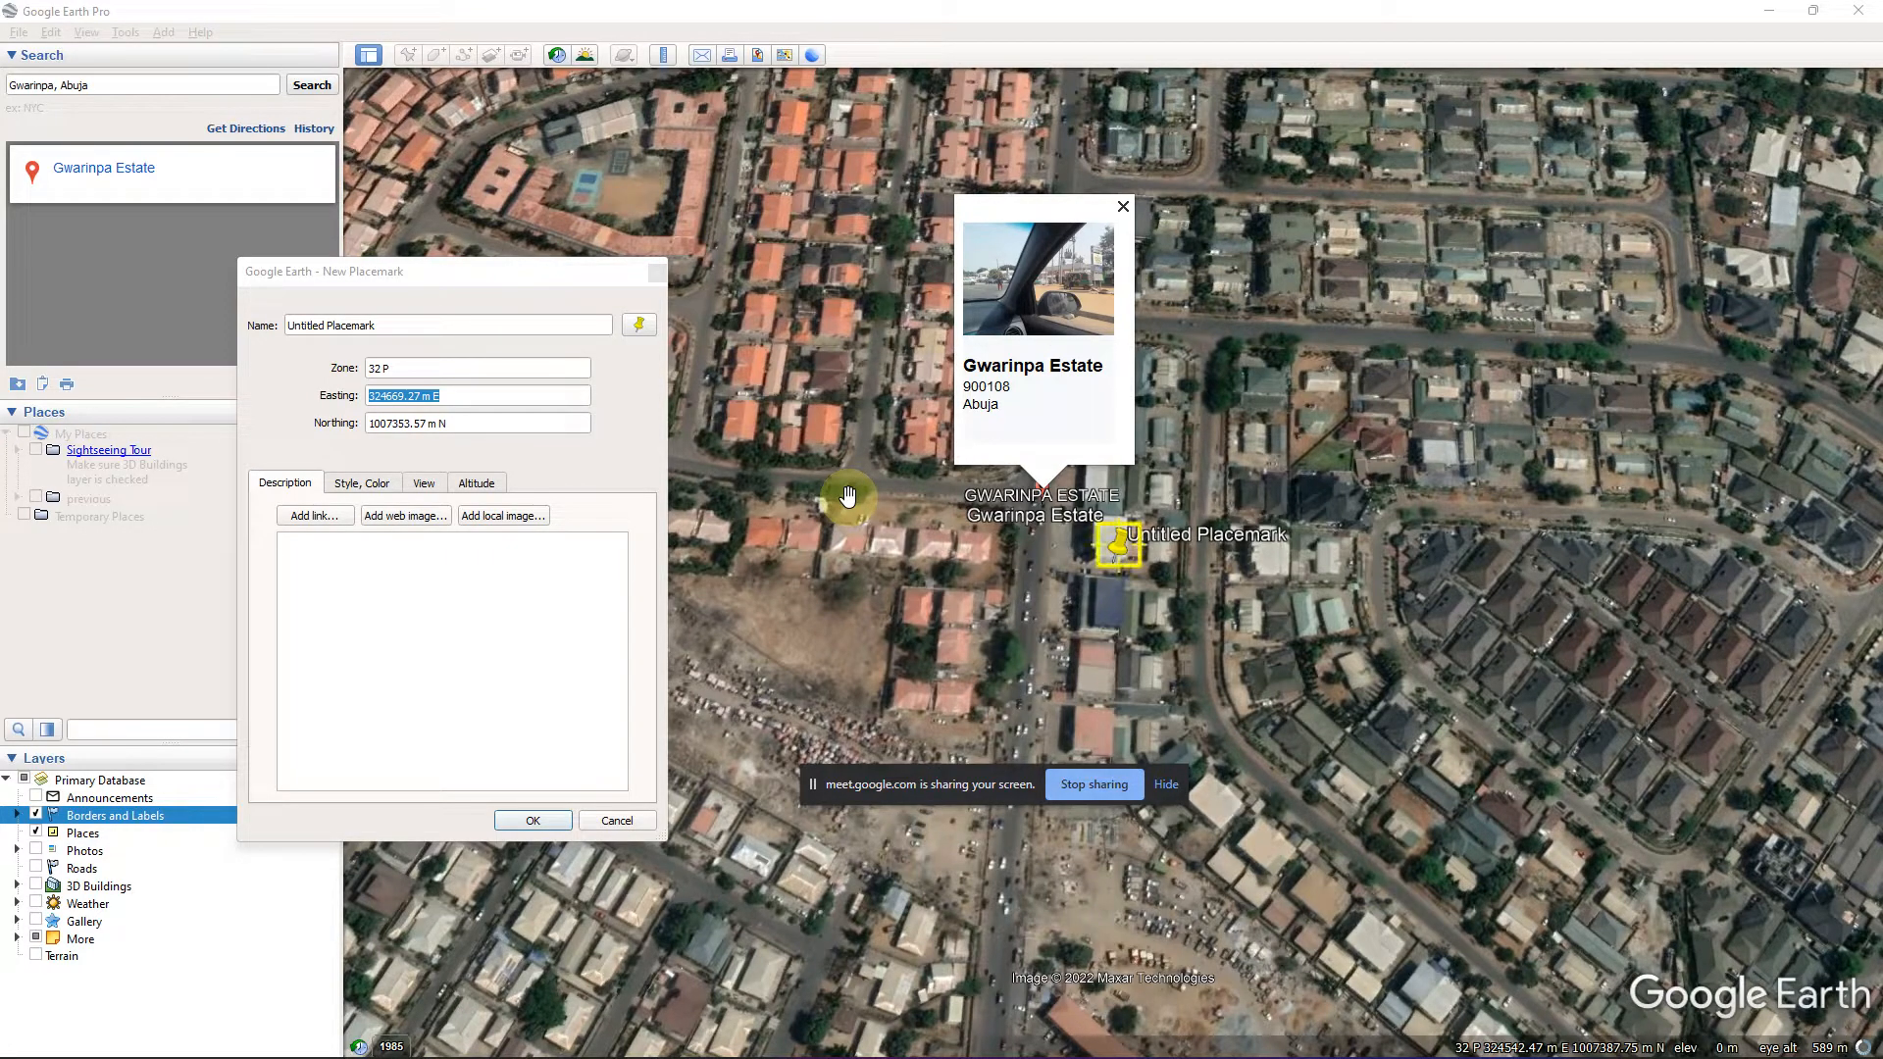
{"action": "double_click", "coordinate": [454, 424]}
{"action": "triple_click", "coordinate": [397, 424]}
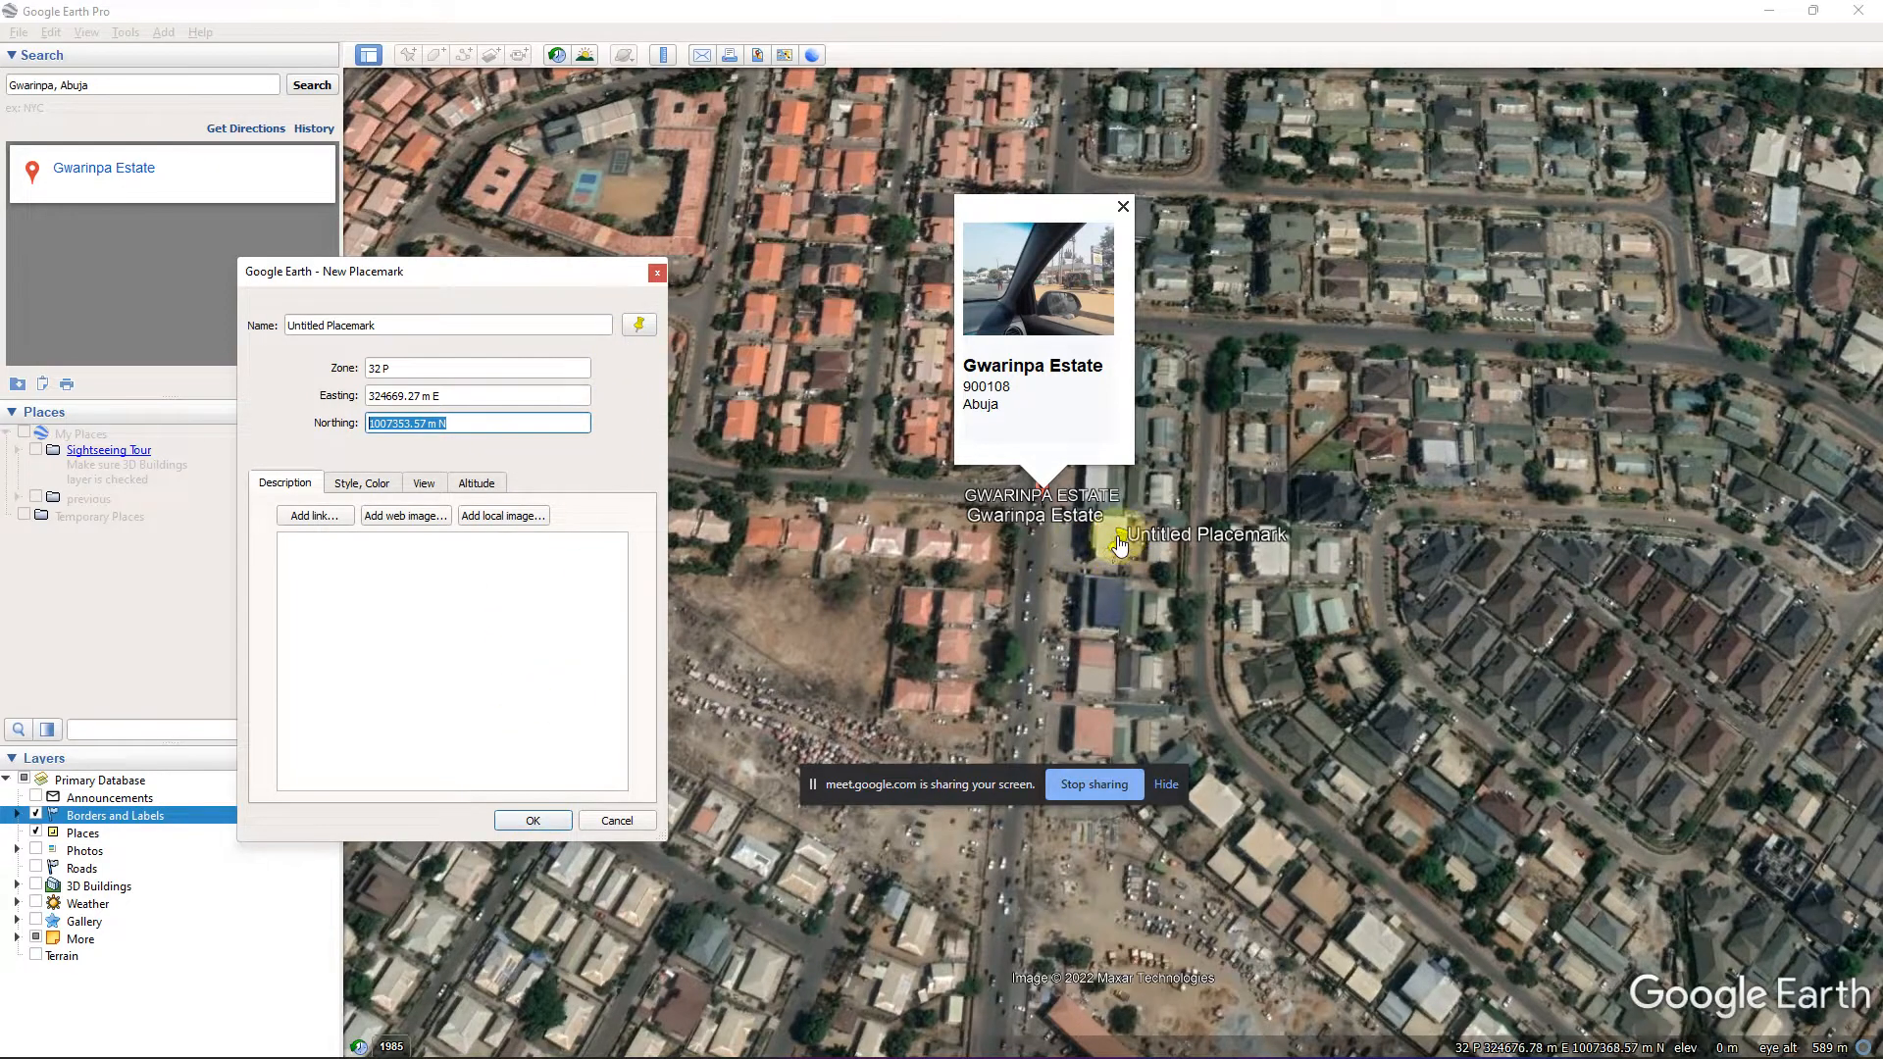
{"action": "scroll", "coordinate": [1129, 549], "scroll_direction": "up", "scroll_amount": 3}
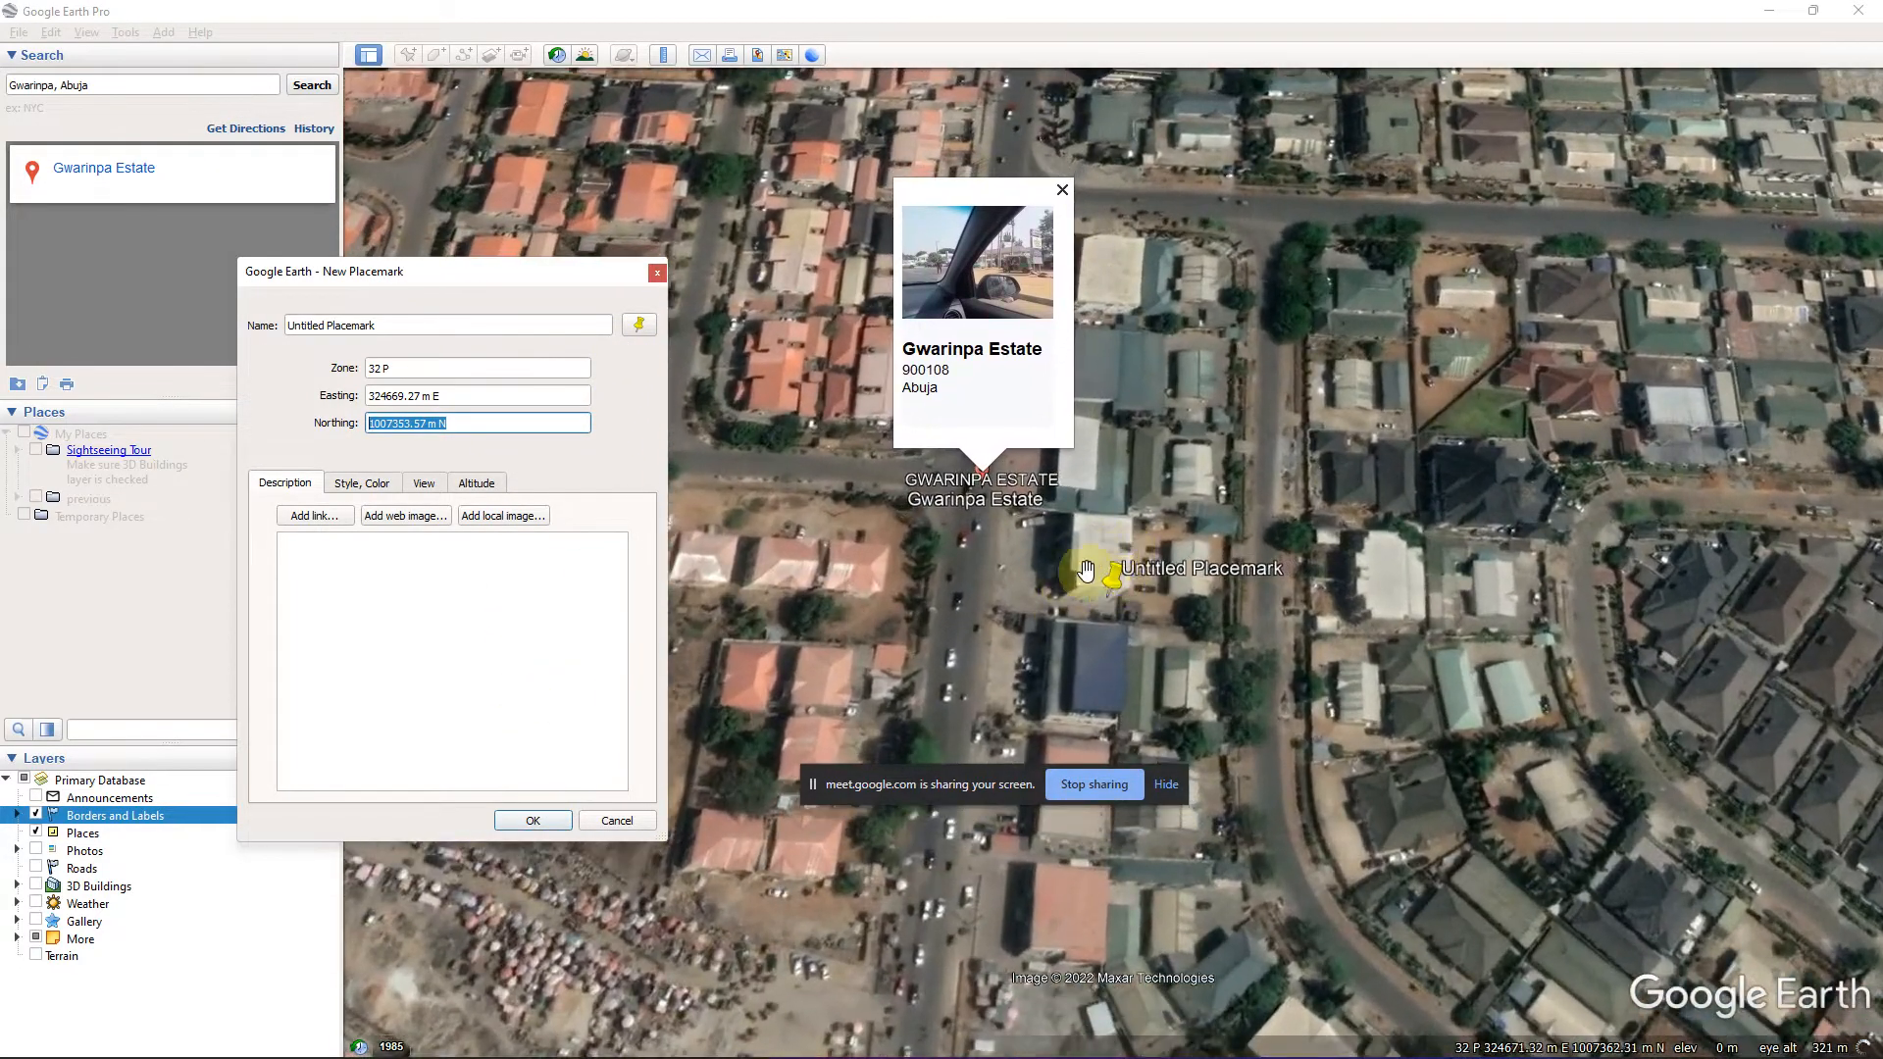
Review the available placemark icons, save the placemark with the yellow pushpin, and close the Gwarinpa Estate info balloon.
{"action": "left_click", "coordinate": [639, 326]}
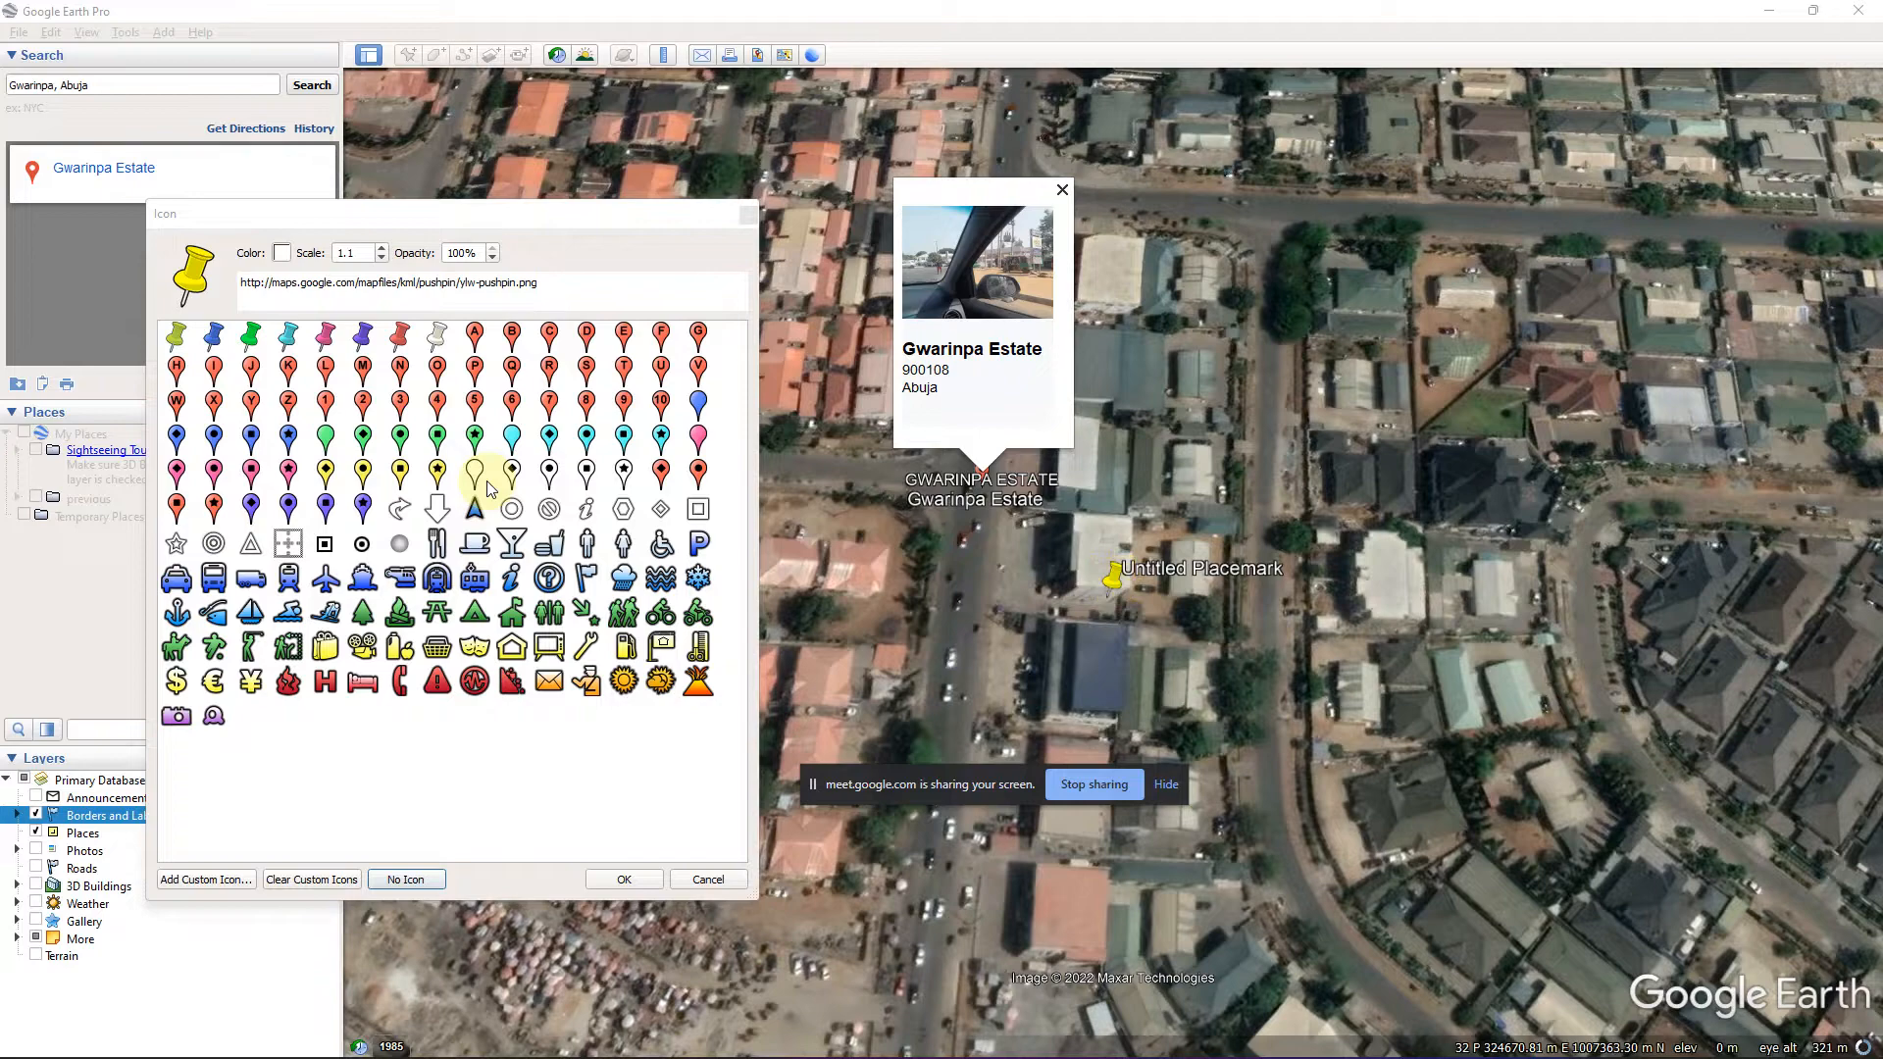
{"action": "left_click", "coordinate": [751, 215]}
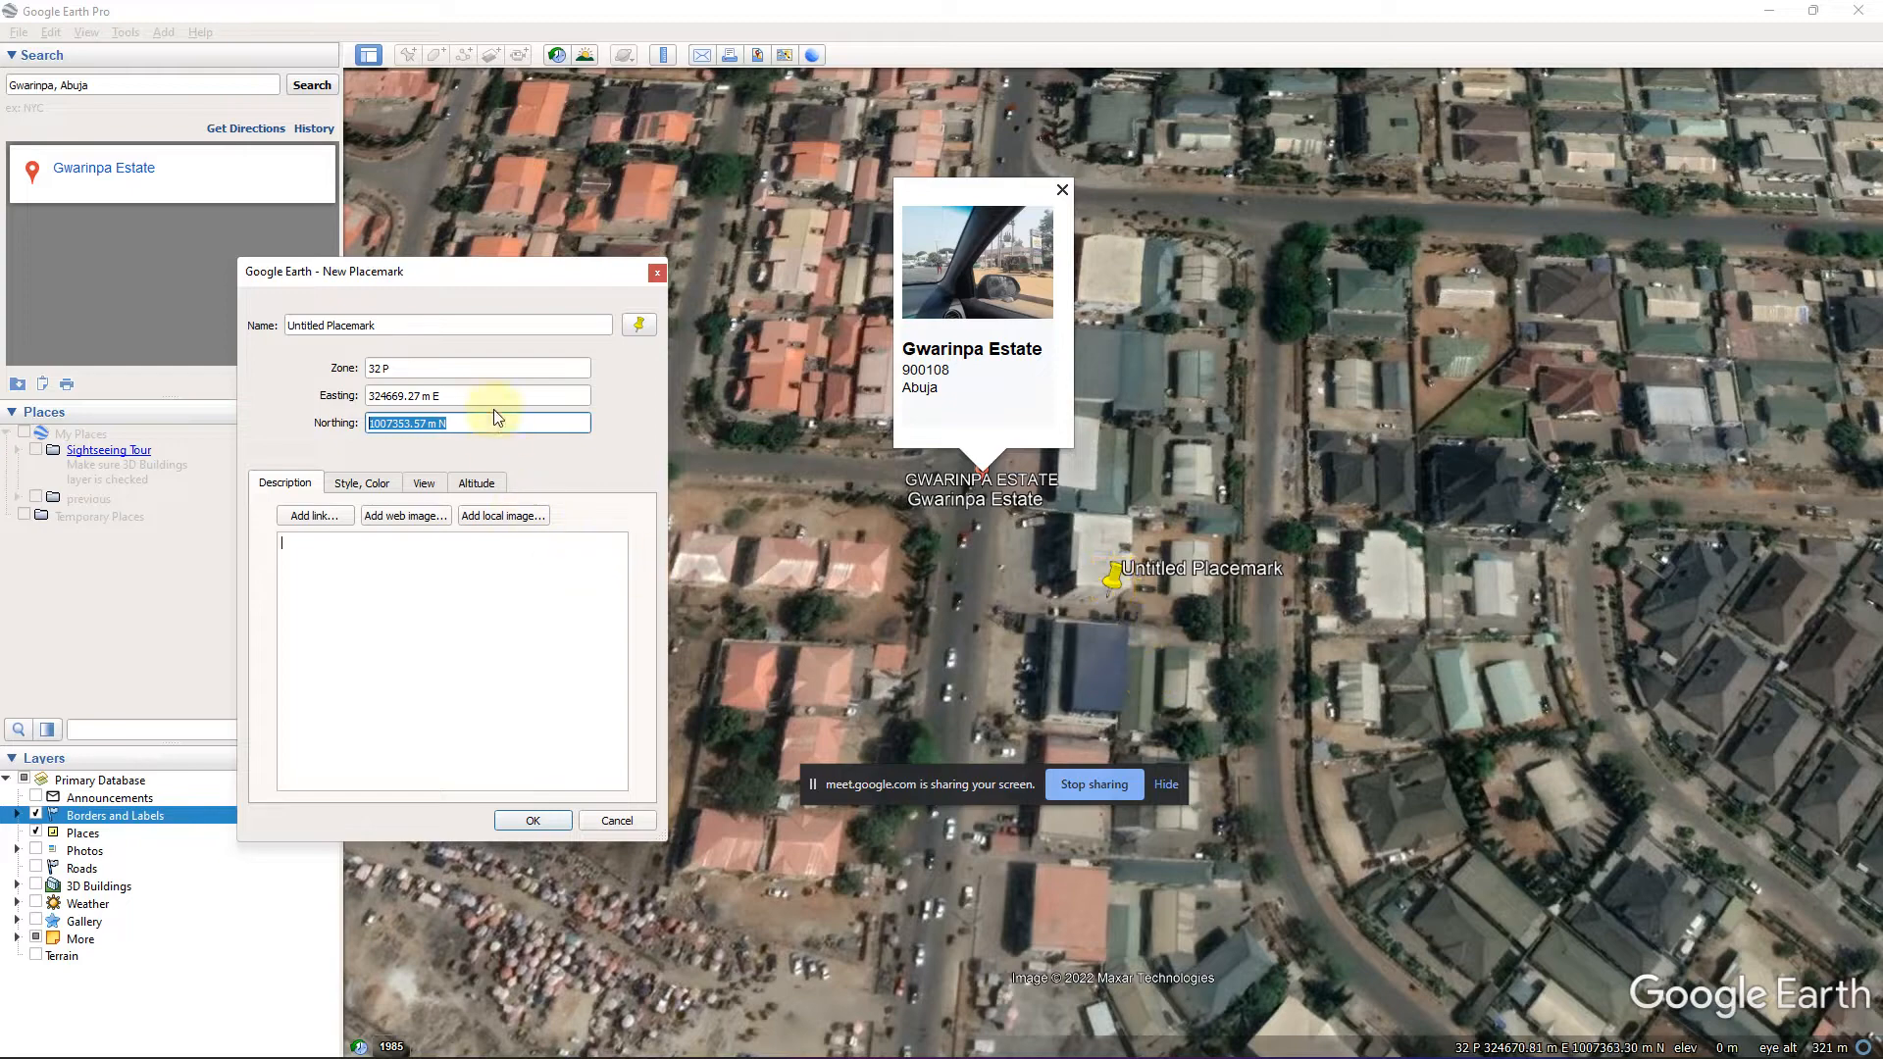
{"action": "left_click", "coordinate": [541, 821]}
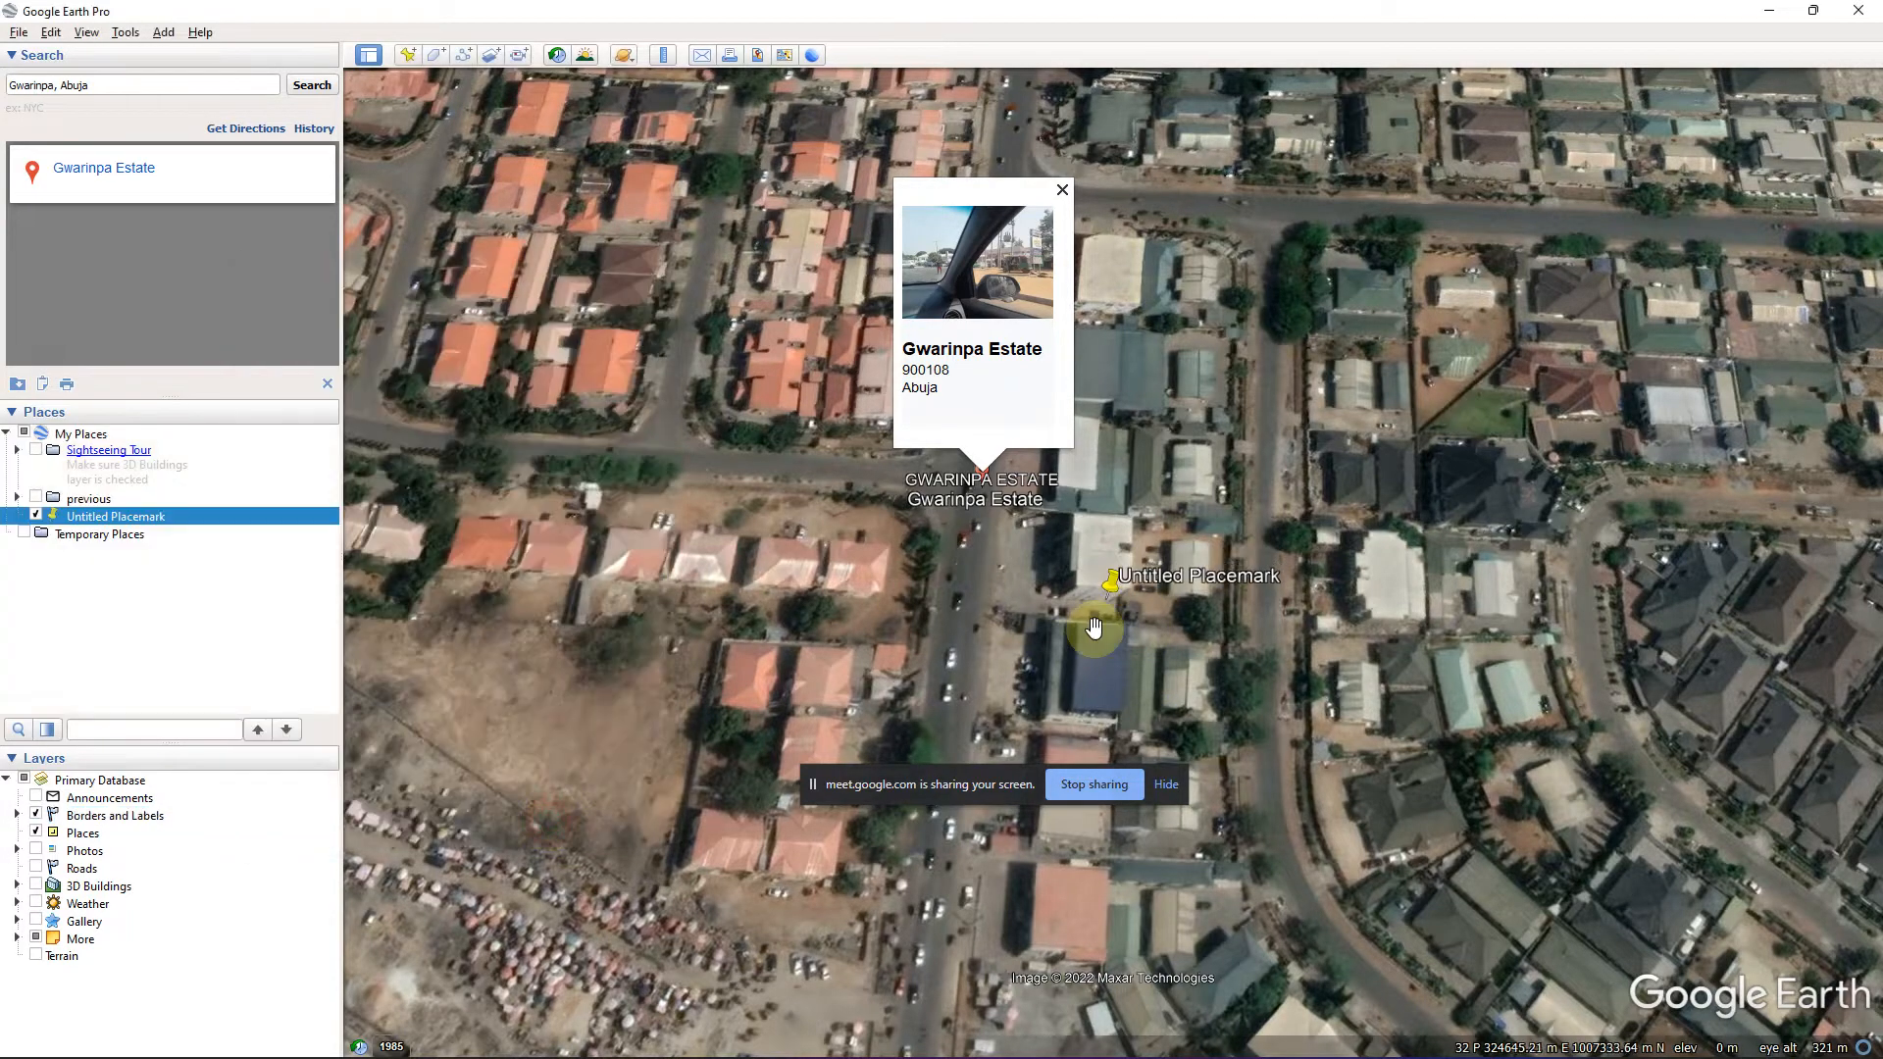
{"action": "left_click", "coordinate": [1109, 591]}
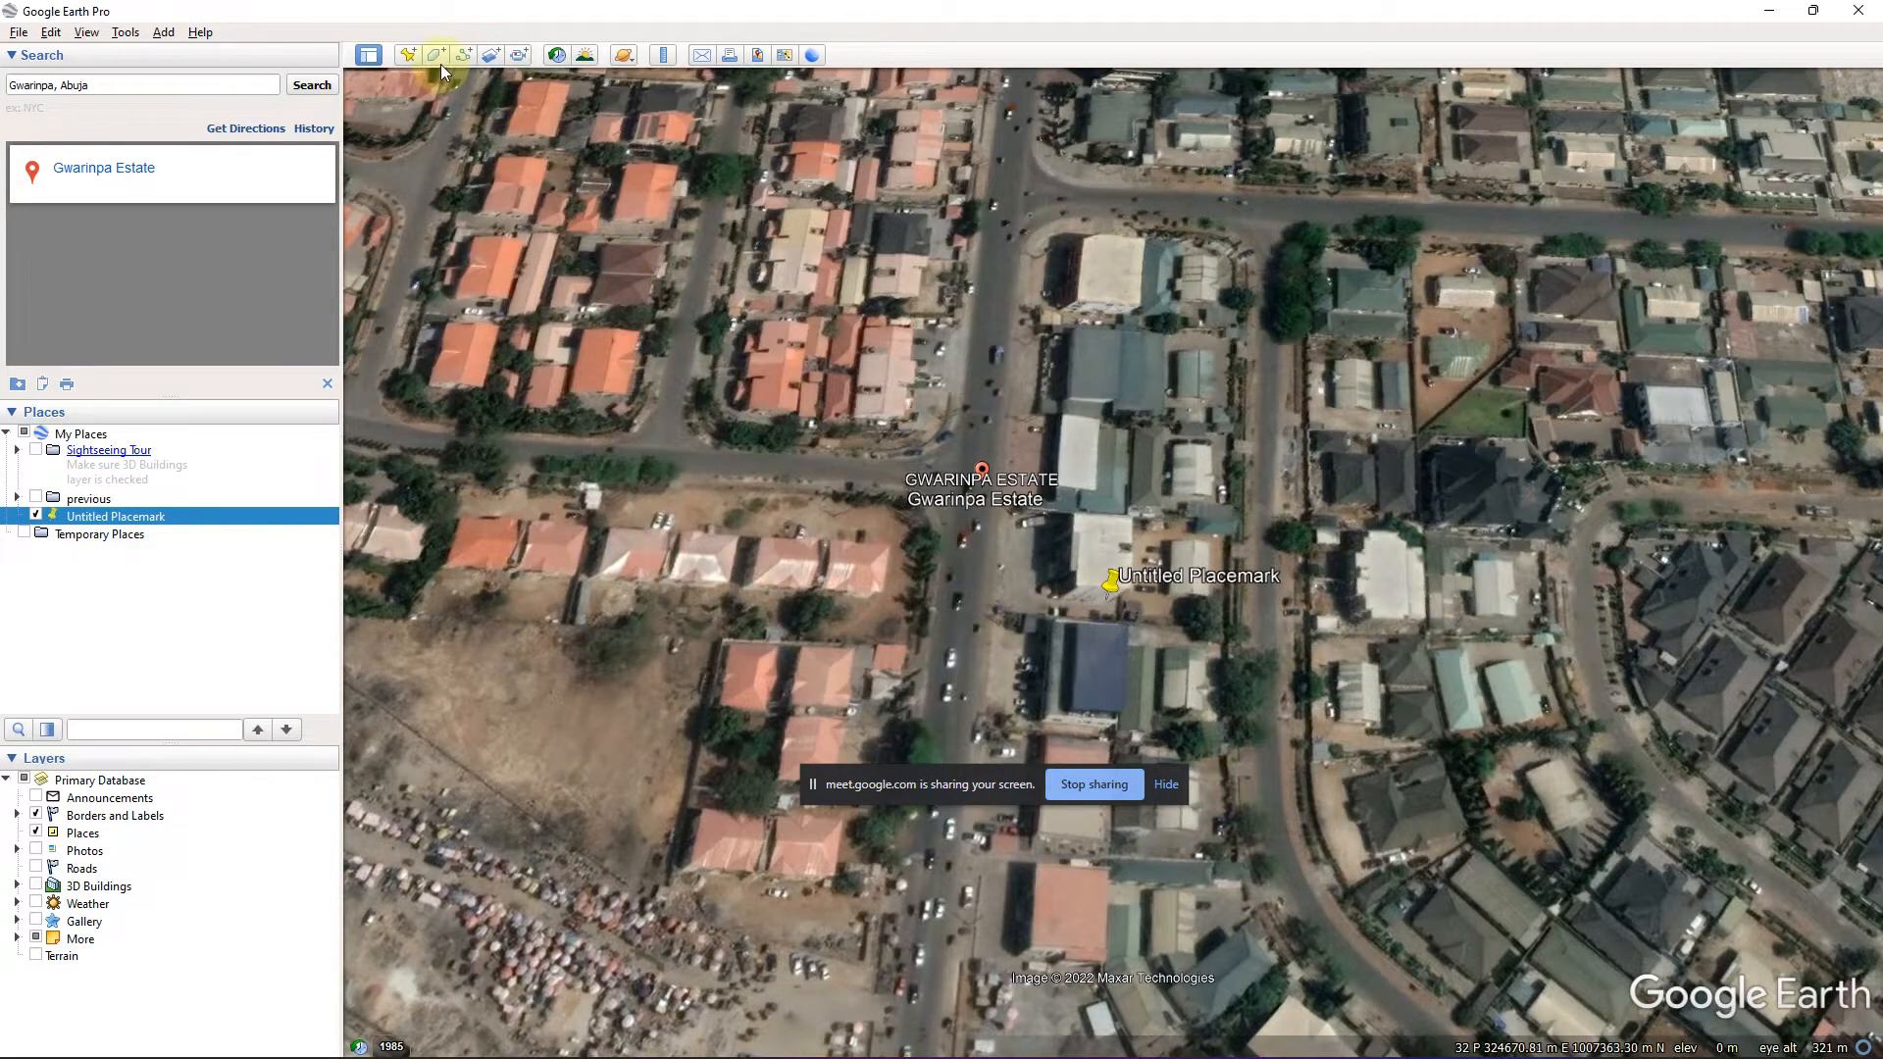
Add a placemark named 2 on the house across the main road, at about 324592 m E, 1007331 m N.
{"action": "left_click", "coordinate": [410, 54]}
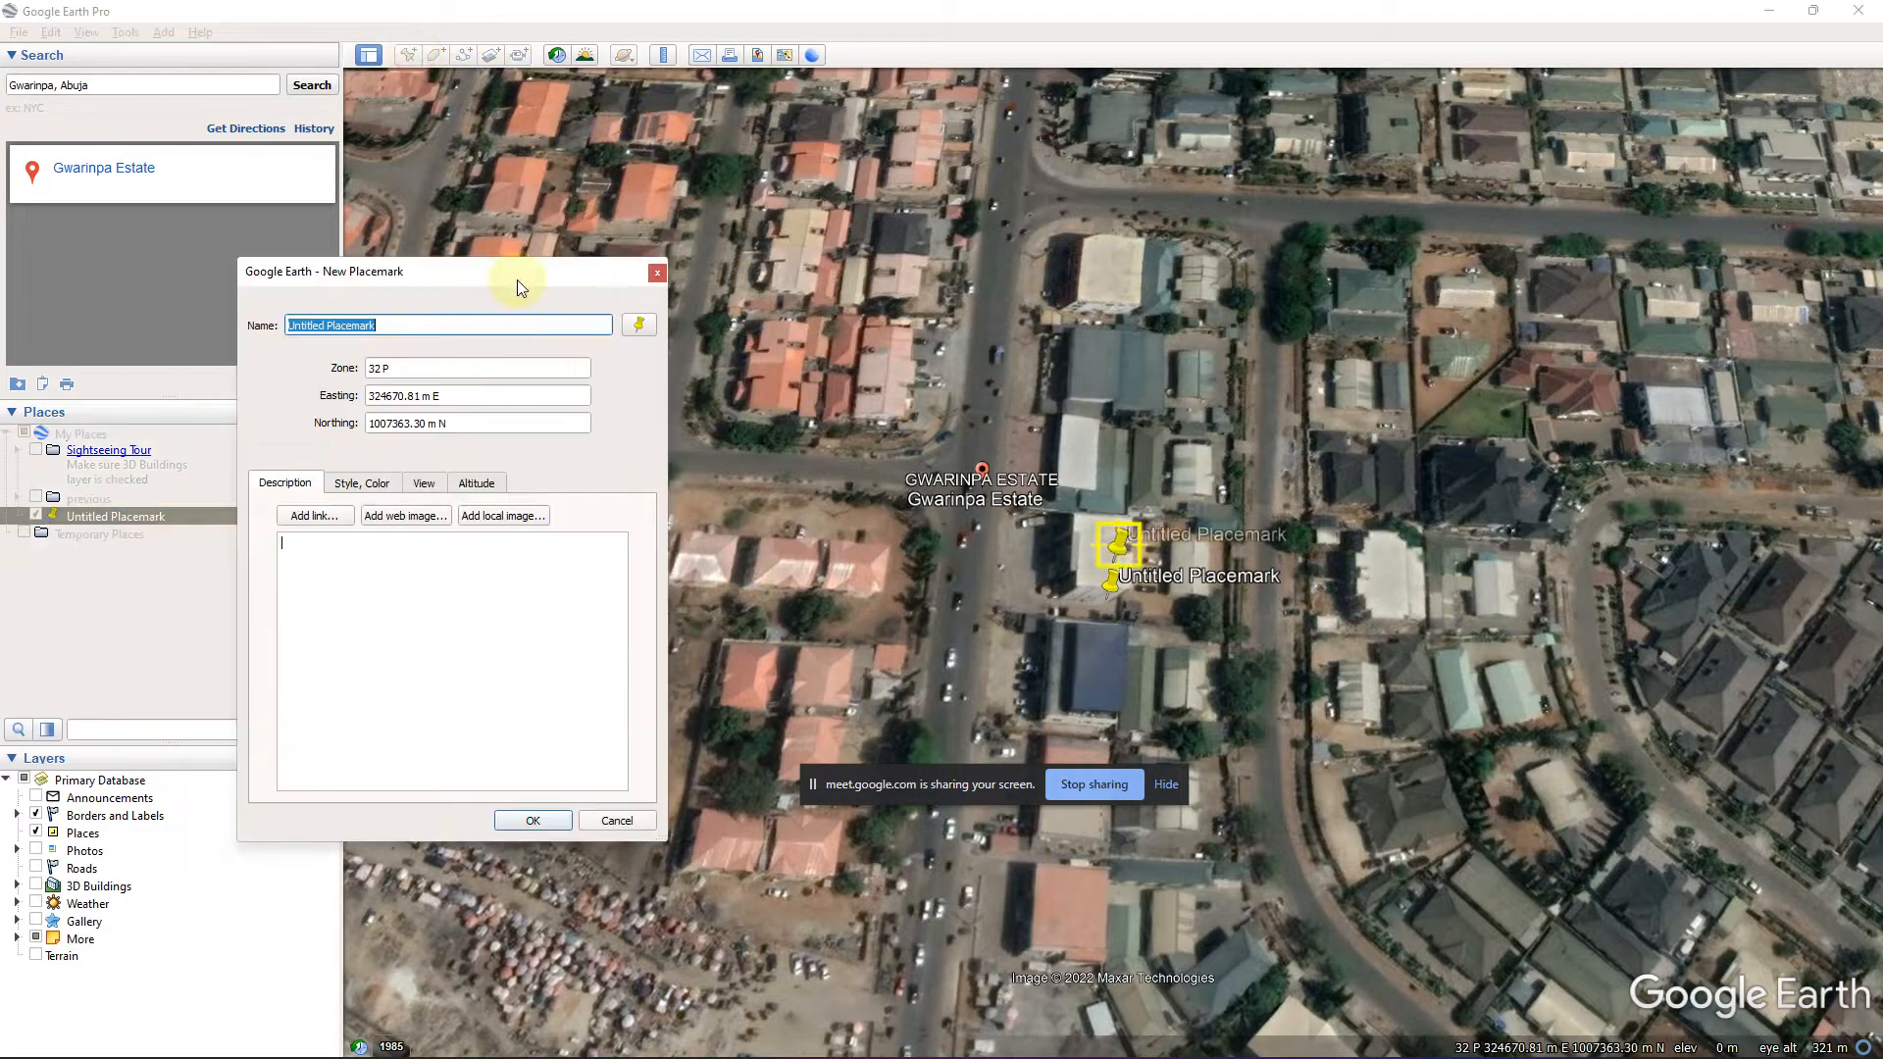
{"action": "left_click_drag", "start_coordinate": [517, 278], "coordinate": [321, 261]}
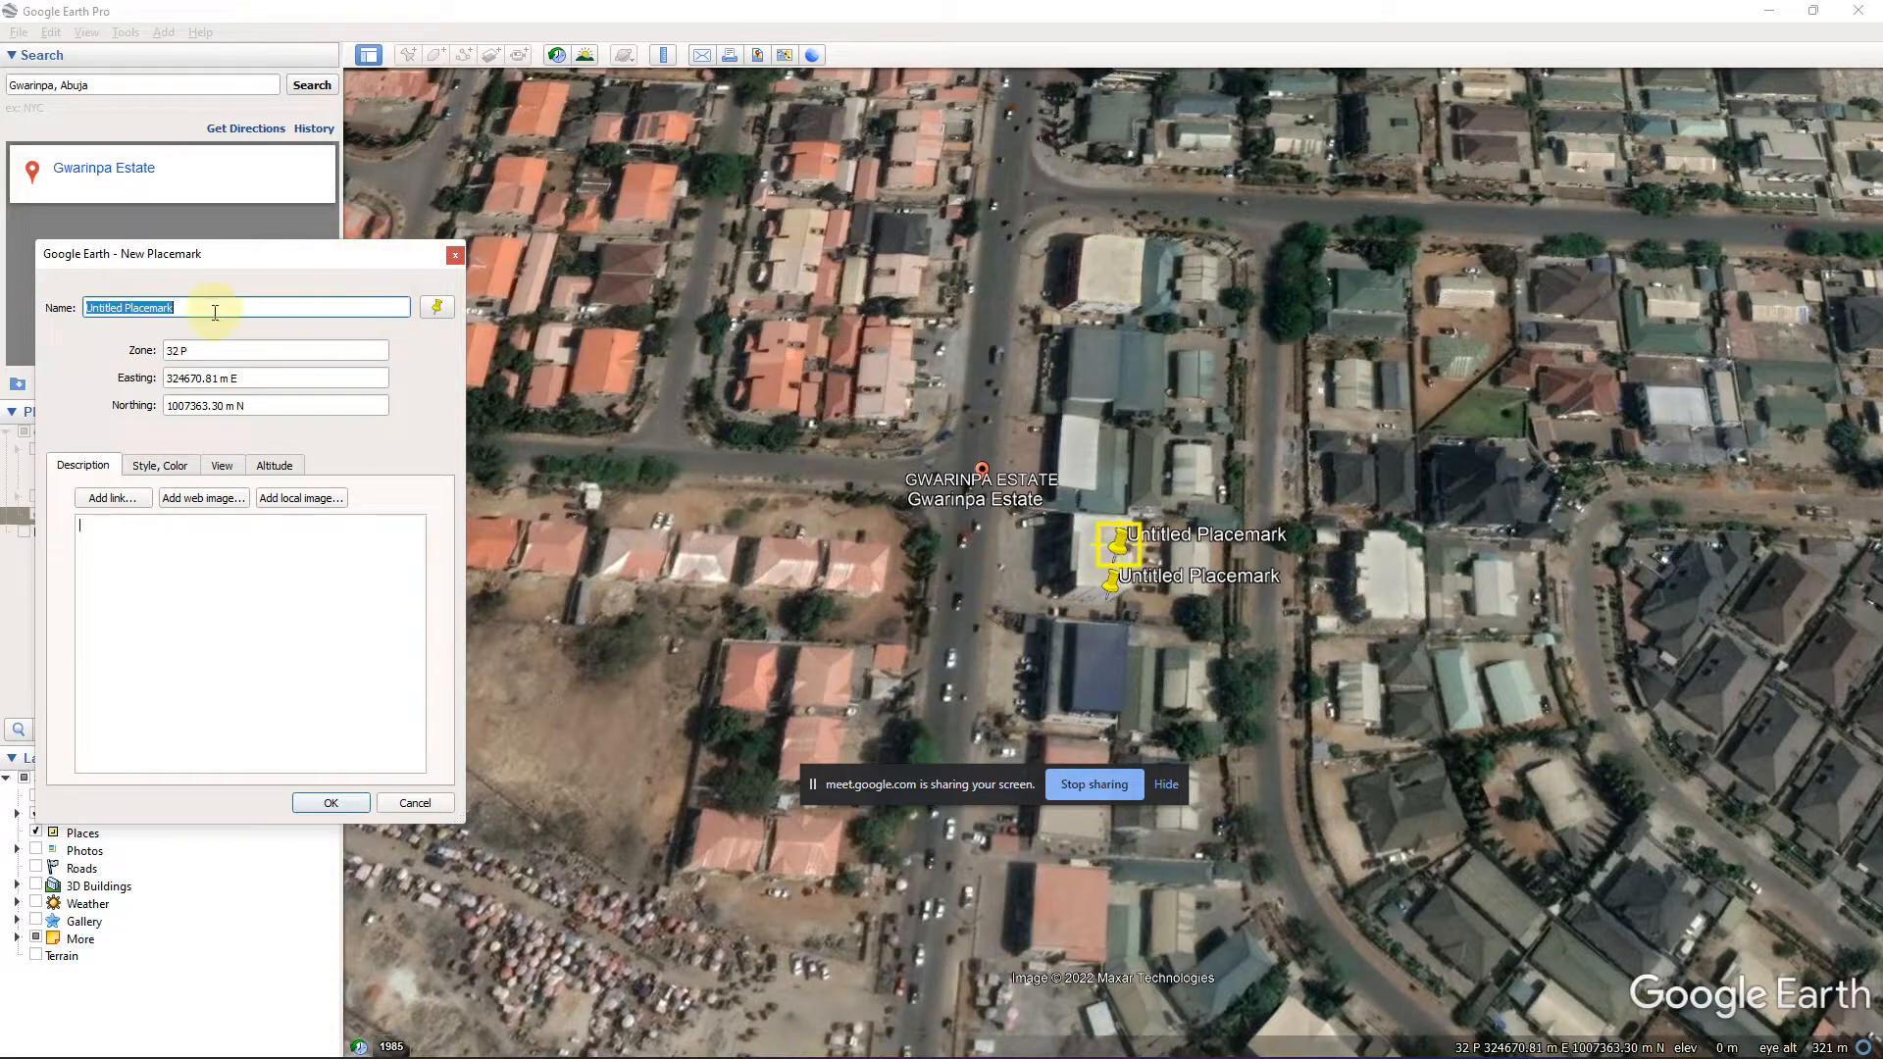
{"action": "type", "text": "2"}
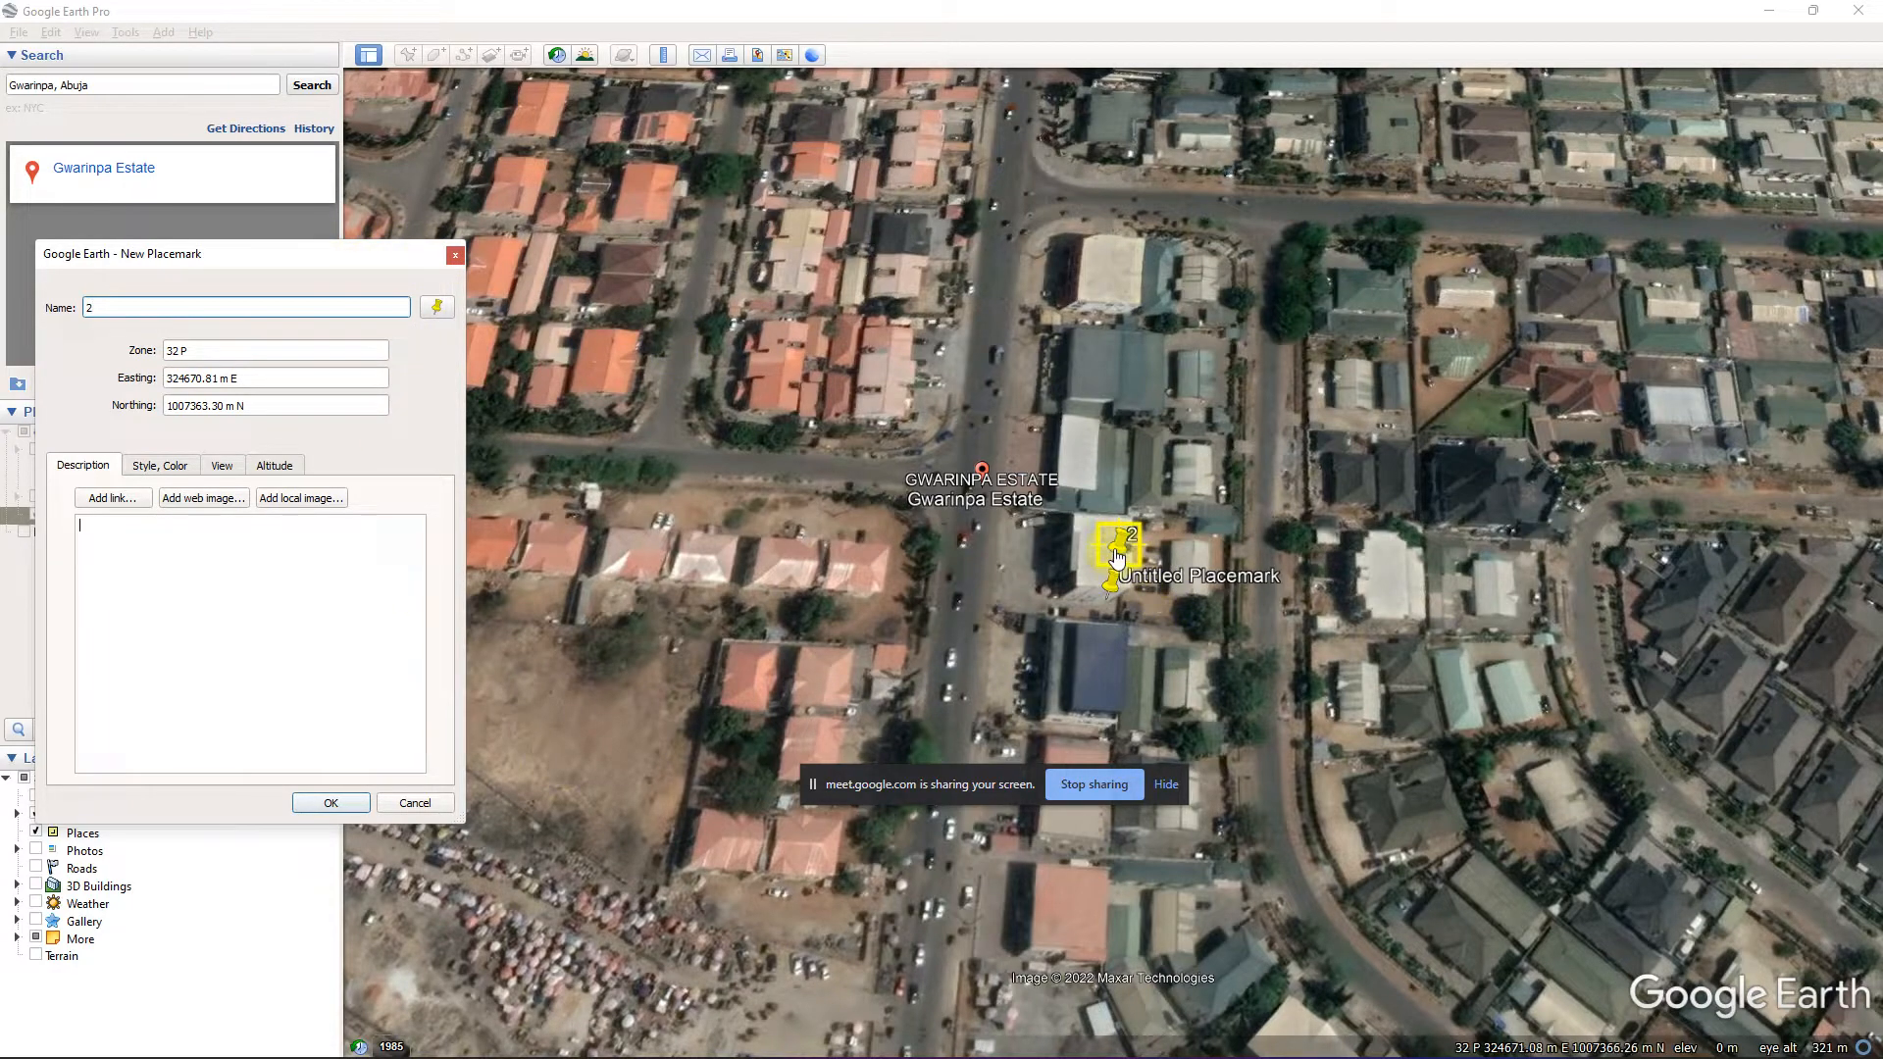
{"action": "left_click_drag", "start_coordinate": [1116, 554], "coordinate": [802, 691]}
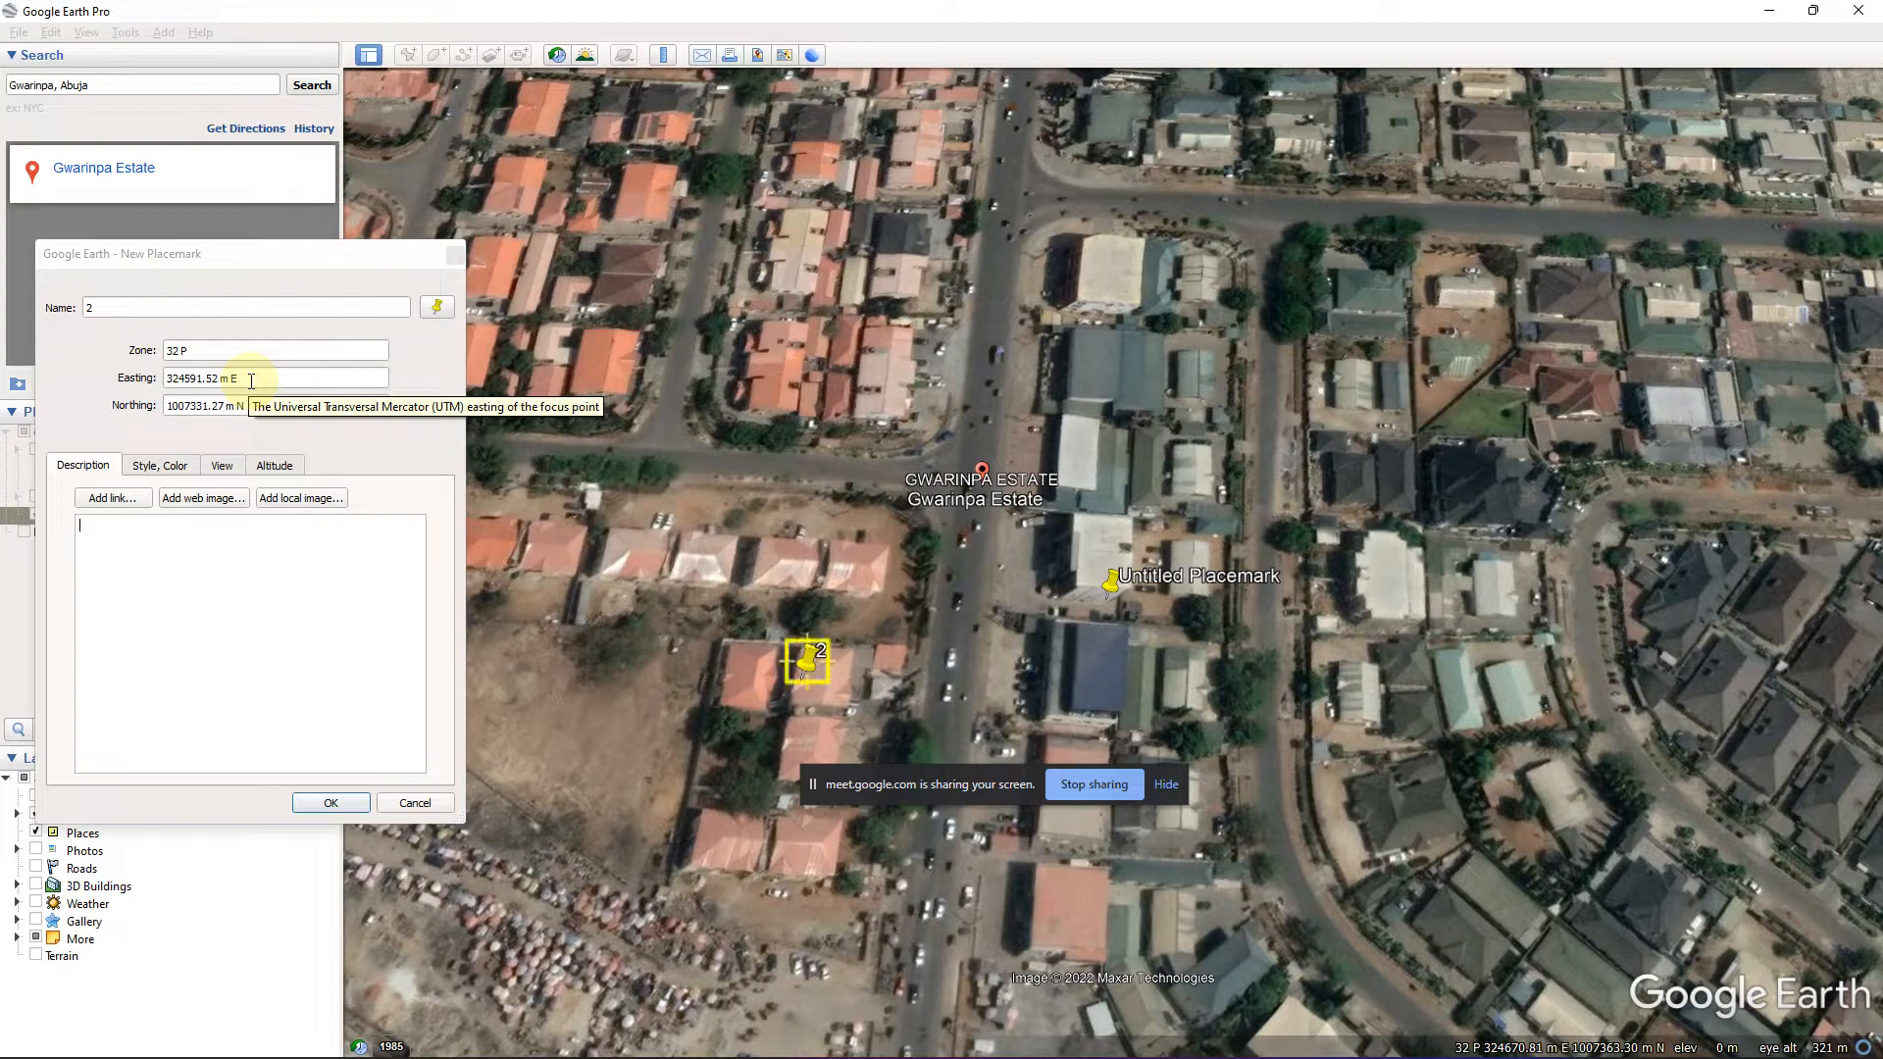
{"action": "left_click", "coordinate": [331, 802]}
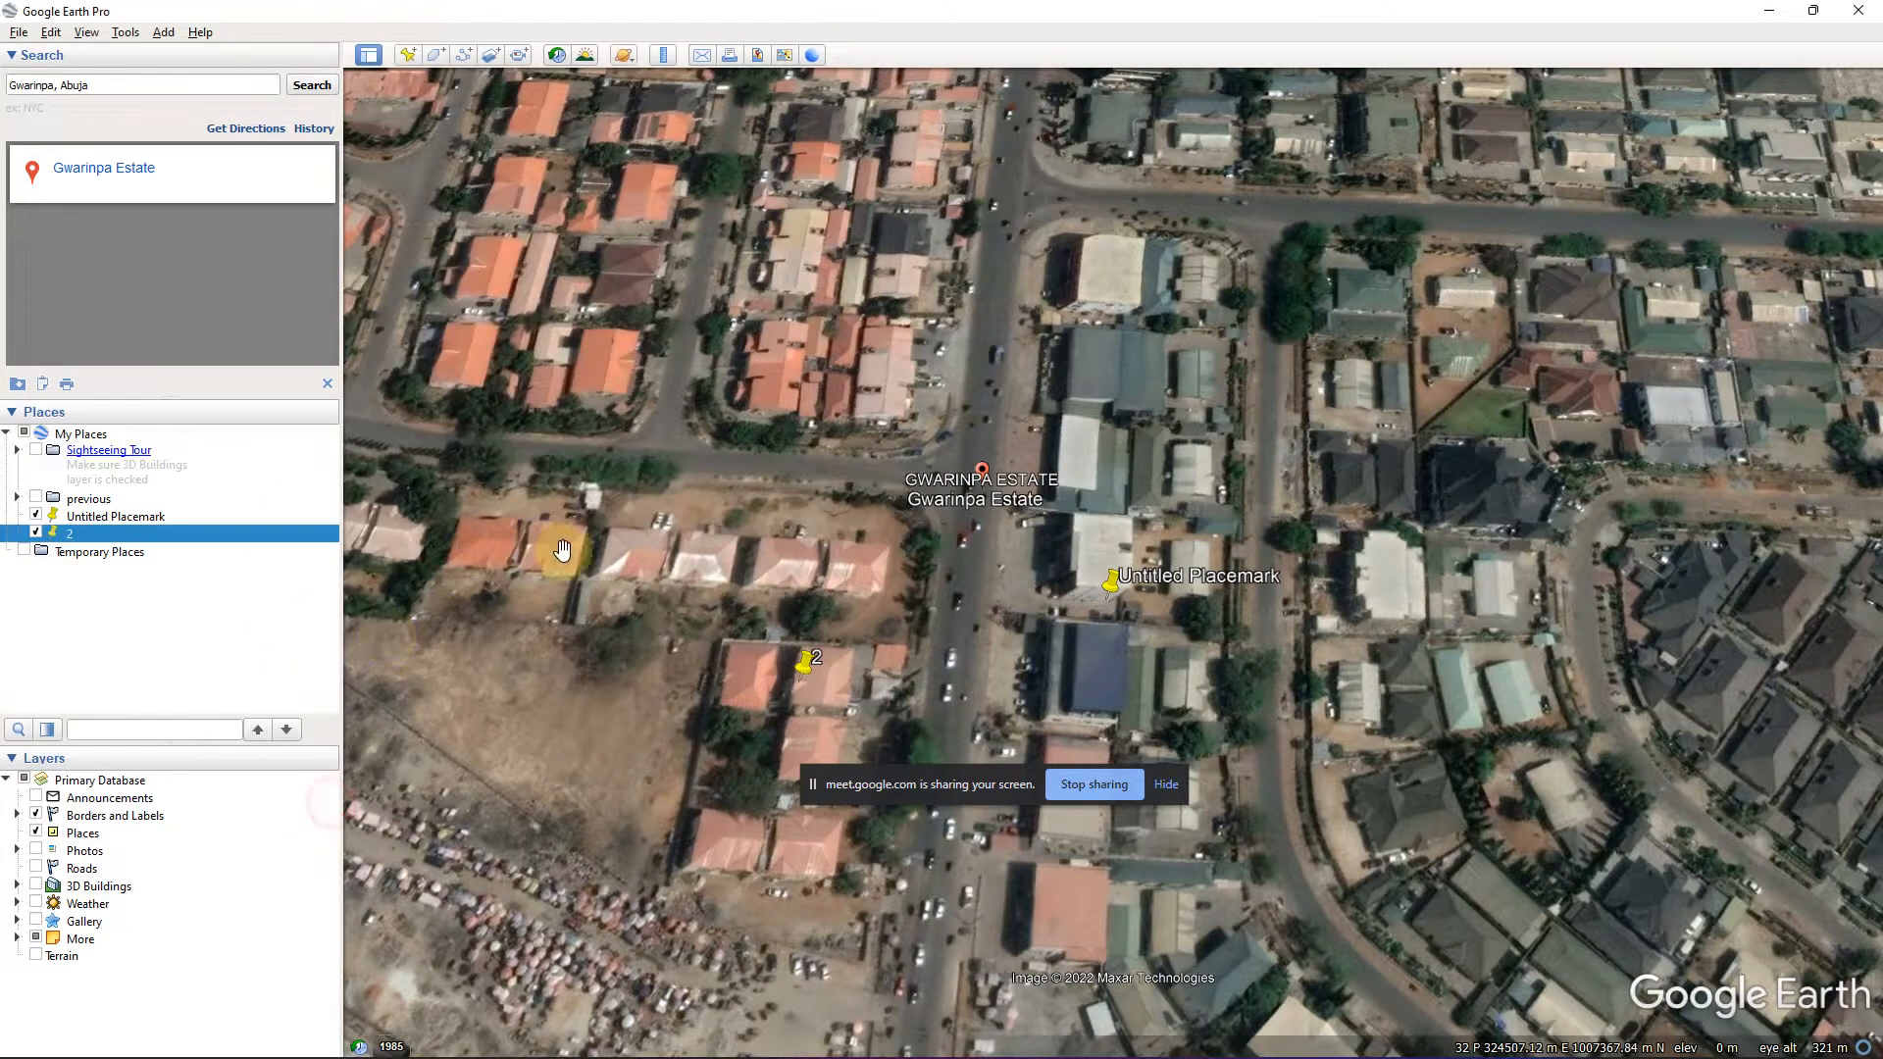
Rename the untitled placemark on the east side of the main road as 1.
{"action": "left_click", "coordinate": [1113, 582]}
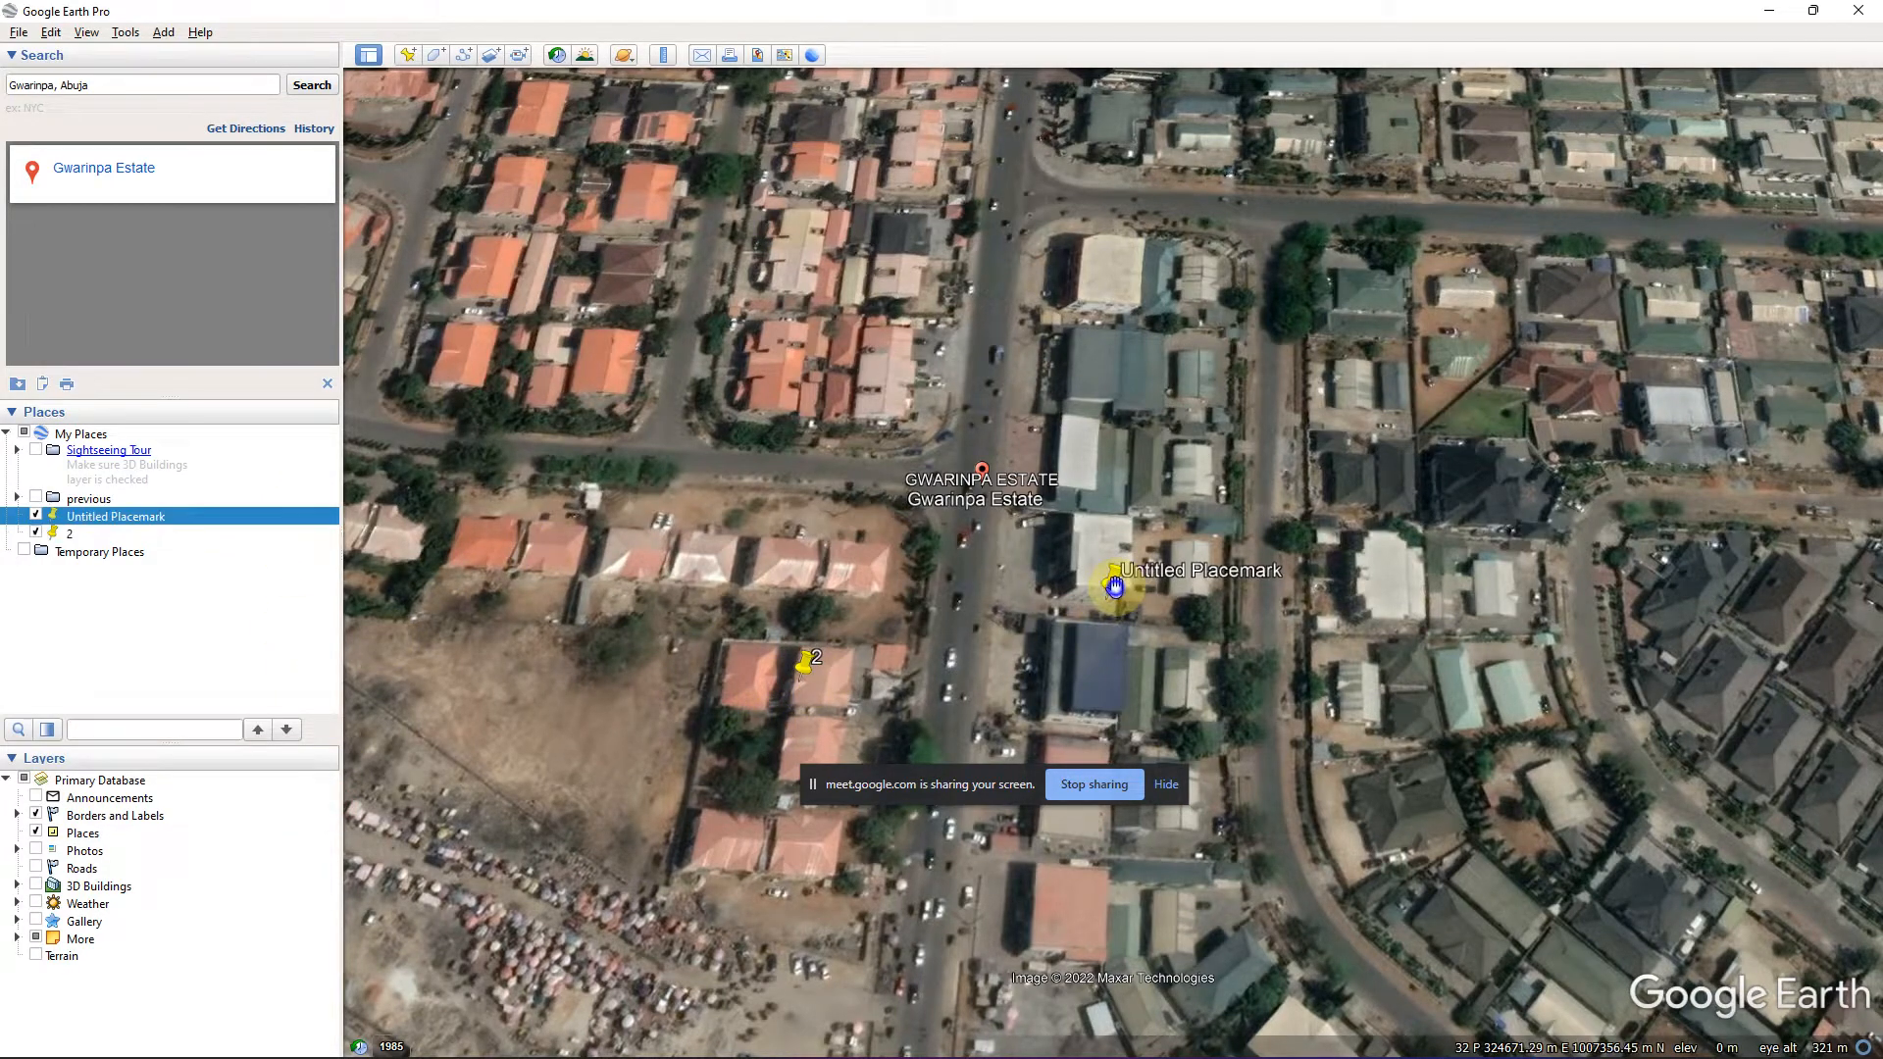
{"action": "right_click", "coordinate": [1114, 585]}
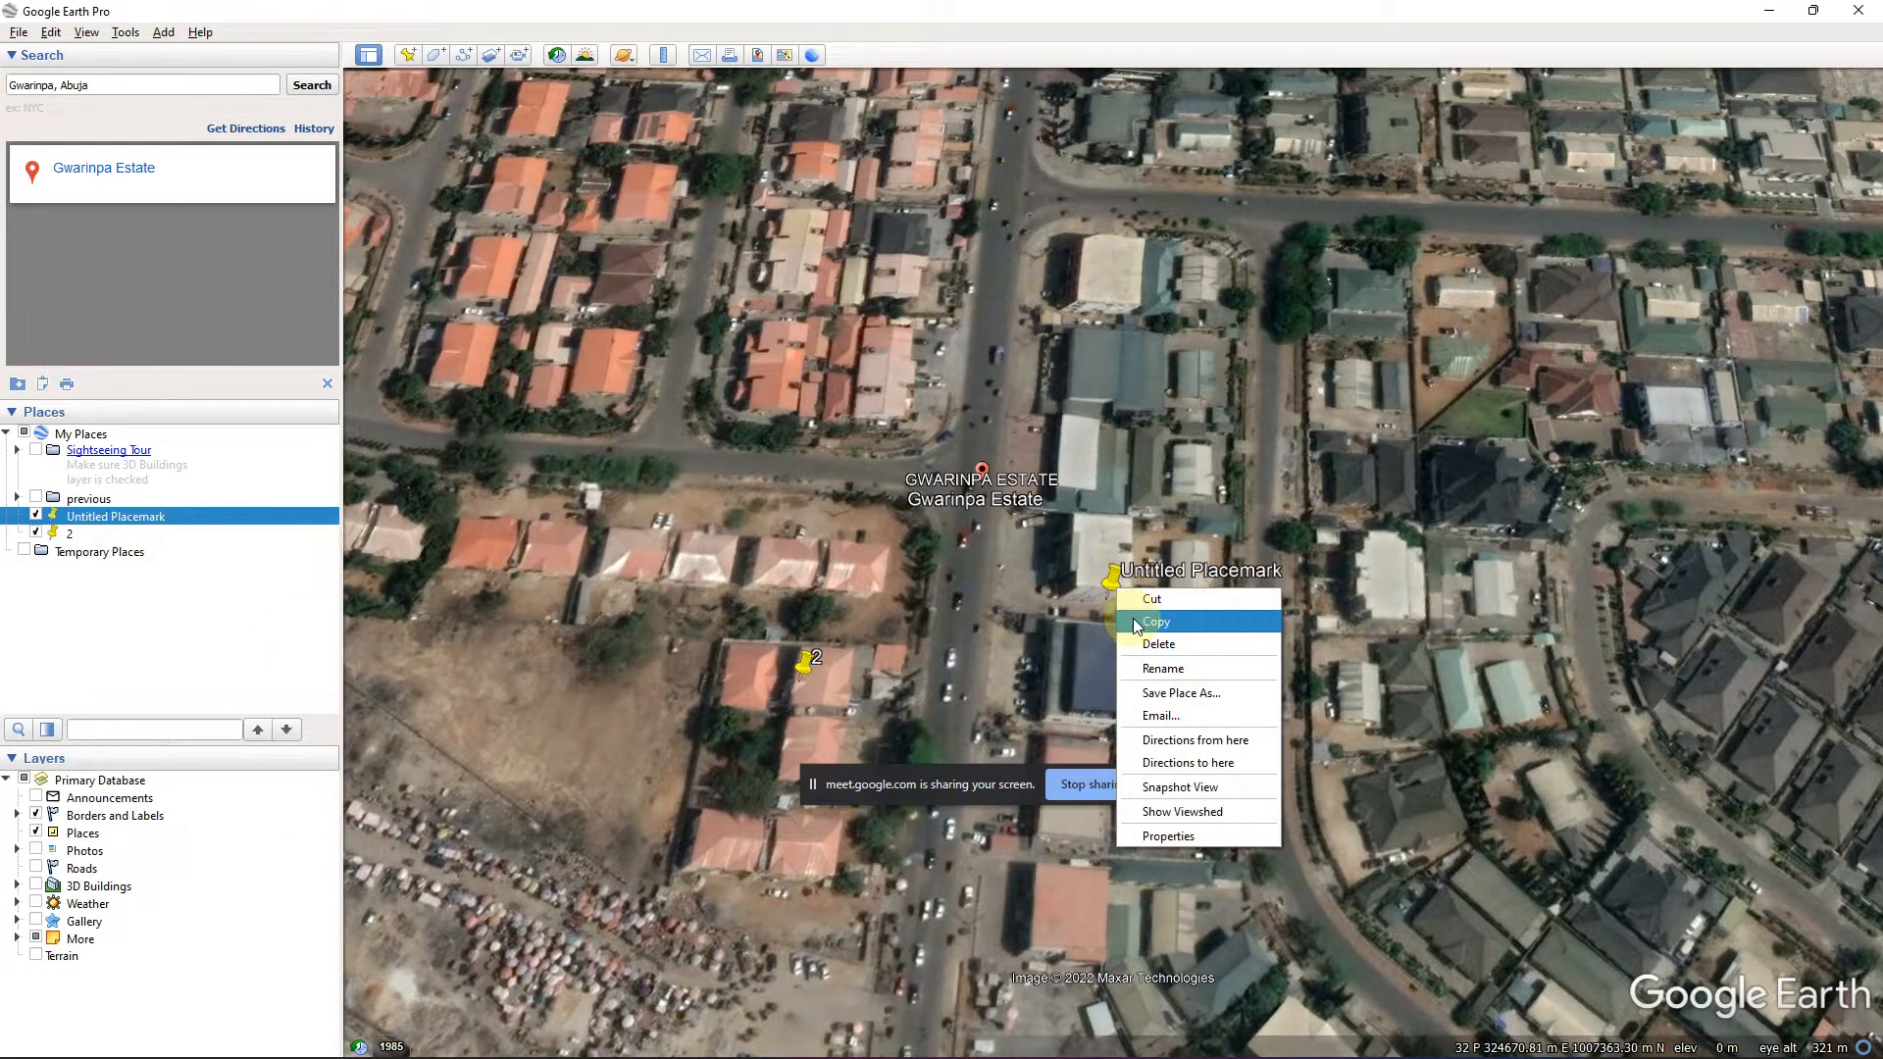
{"action": "left_click", "coordinate": [1167, 835]}
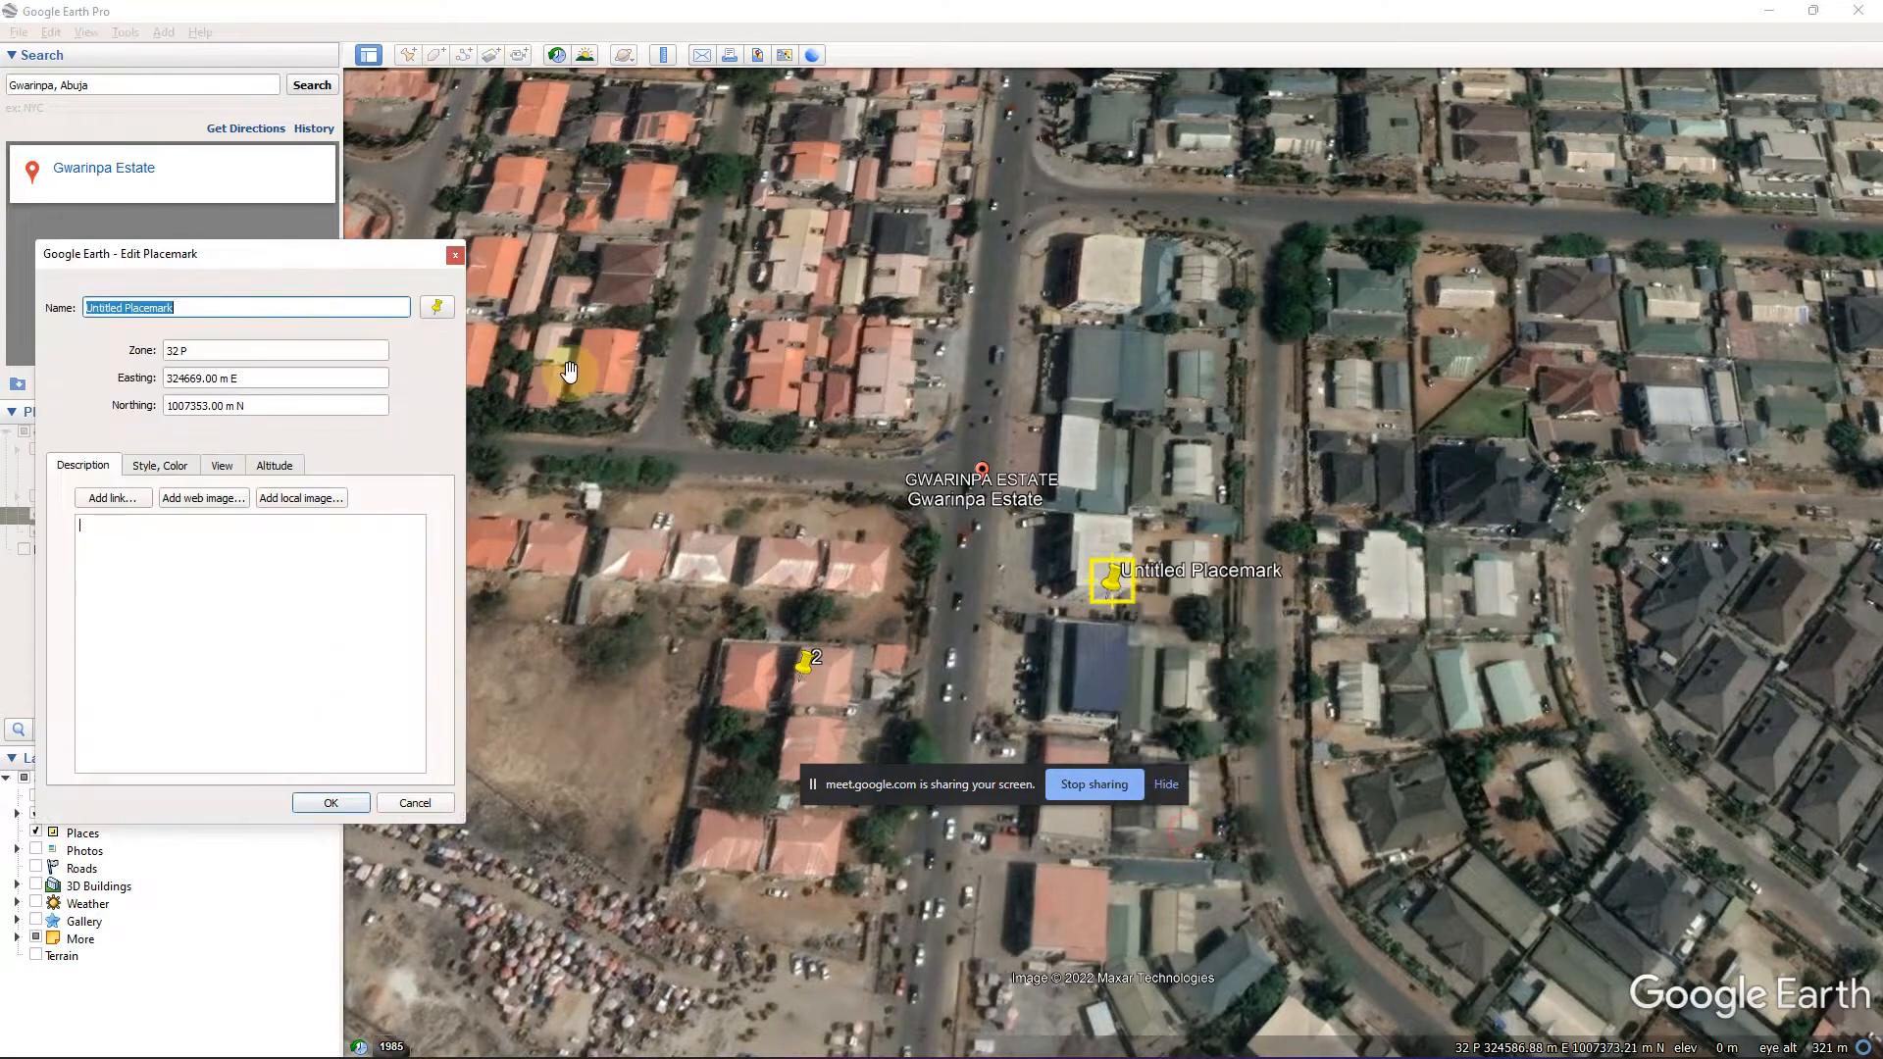
{"action": "left_click_drag", "start_coordinate": [187, 303], "coordinate": [82, 307]}
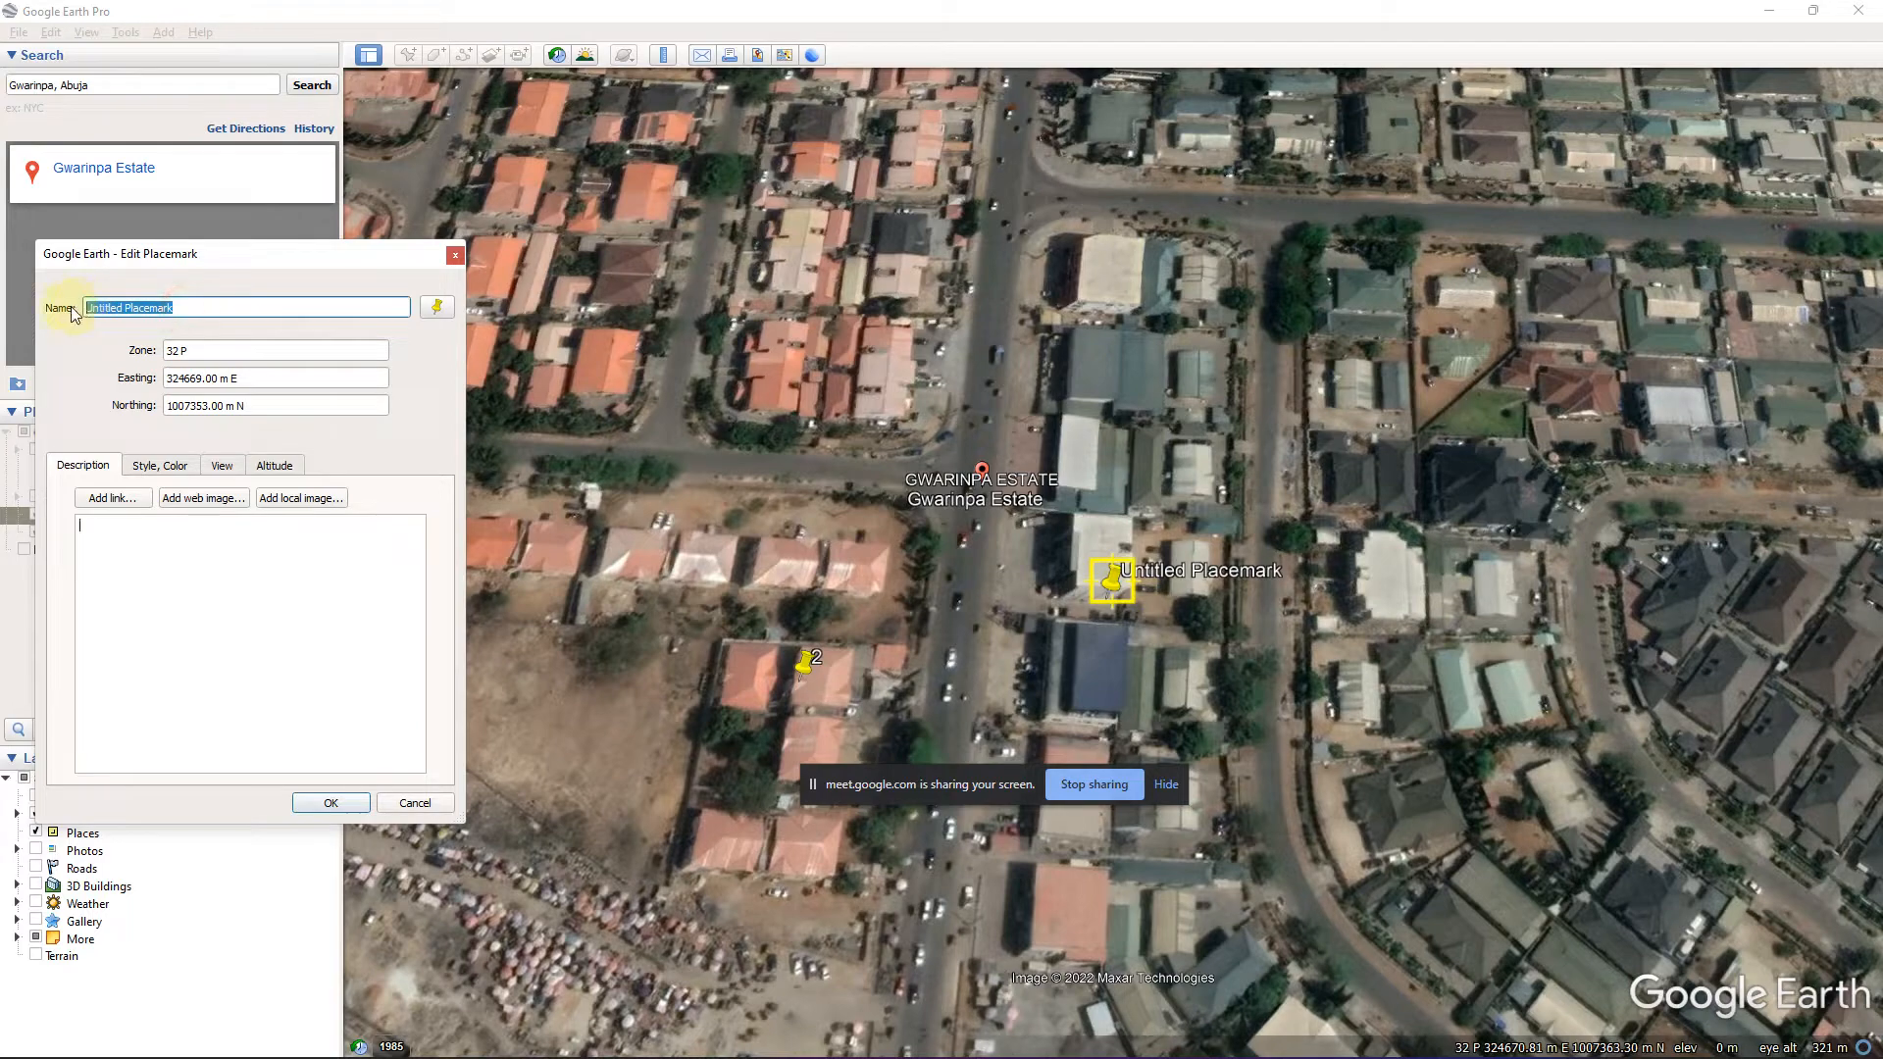
{"action": "type", "text": "1"}
{"action": "left_click", "coordinate": [330, 802]}
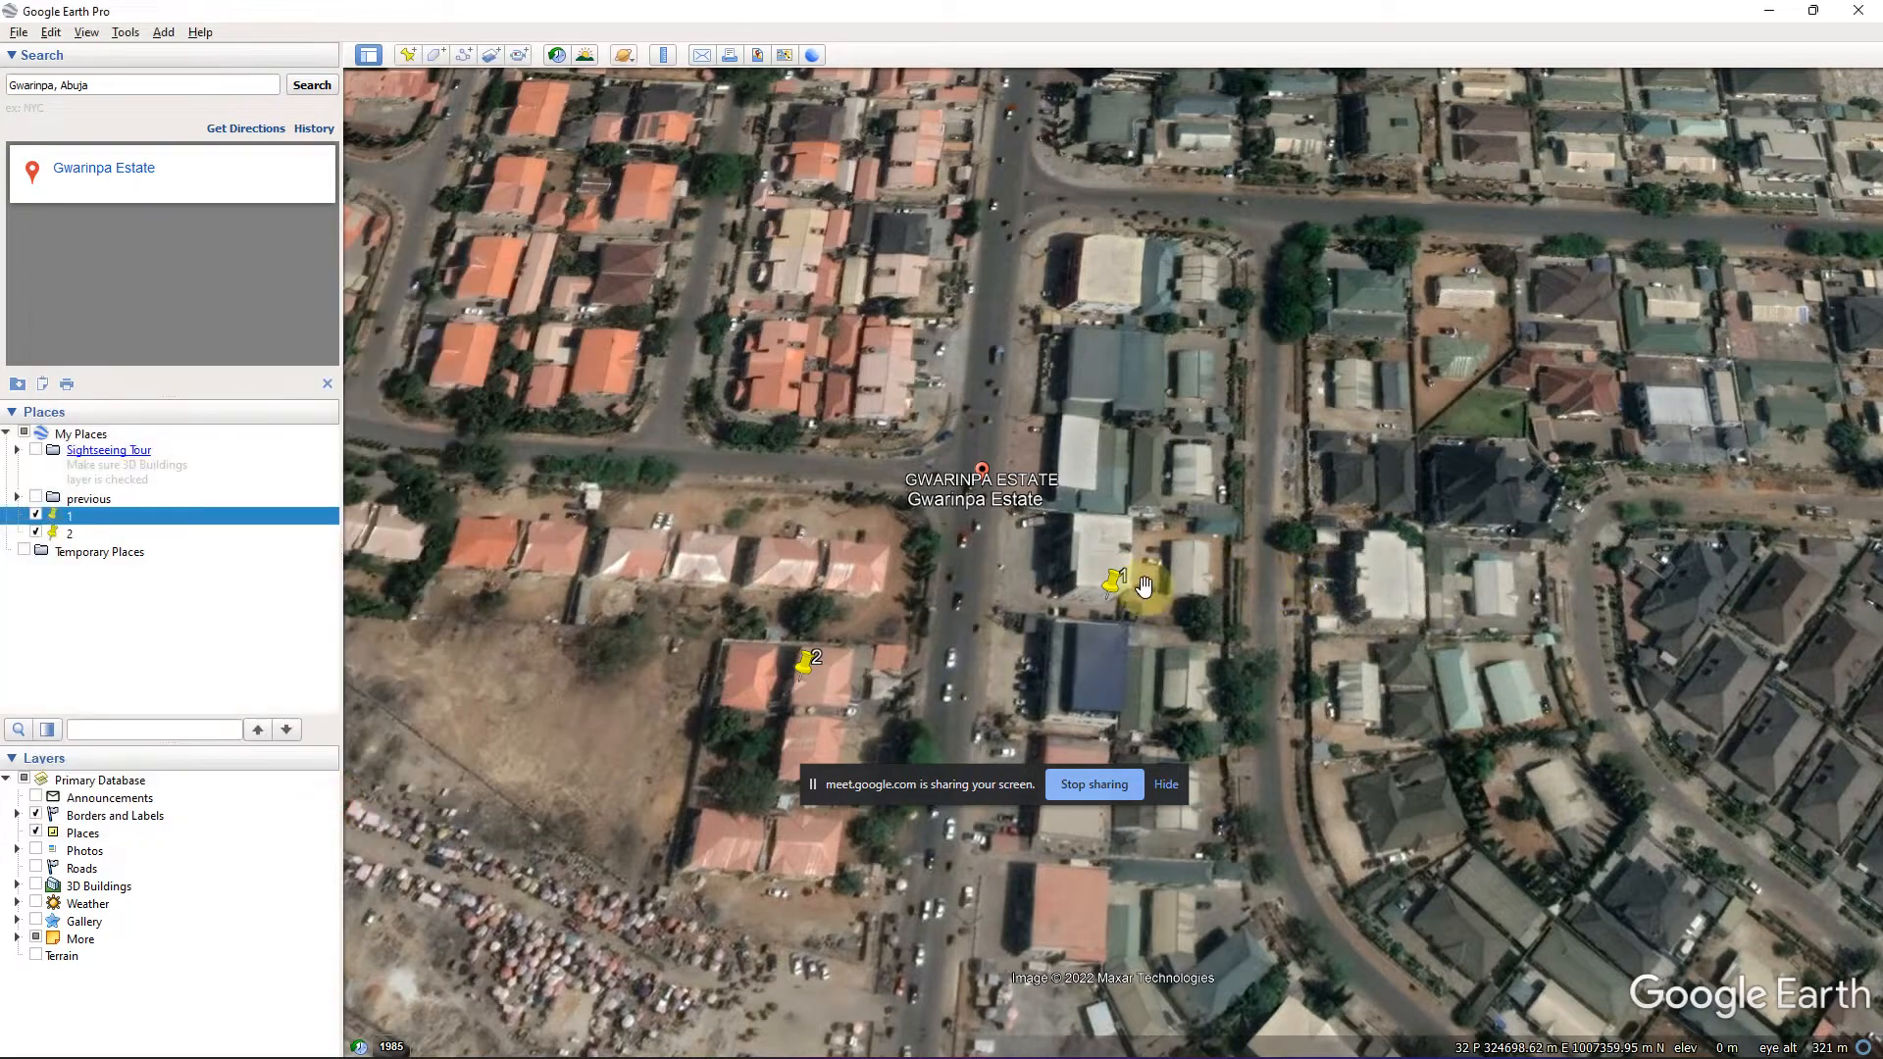
Add a placemark named 3 on the side road north of placemark 1, at about 324673 m E, 1007475 m N.
{"action": "left_click", "coordinate": [405, 56]}
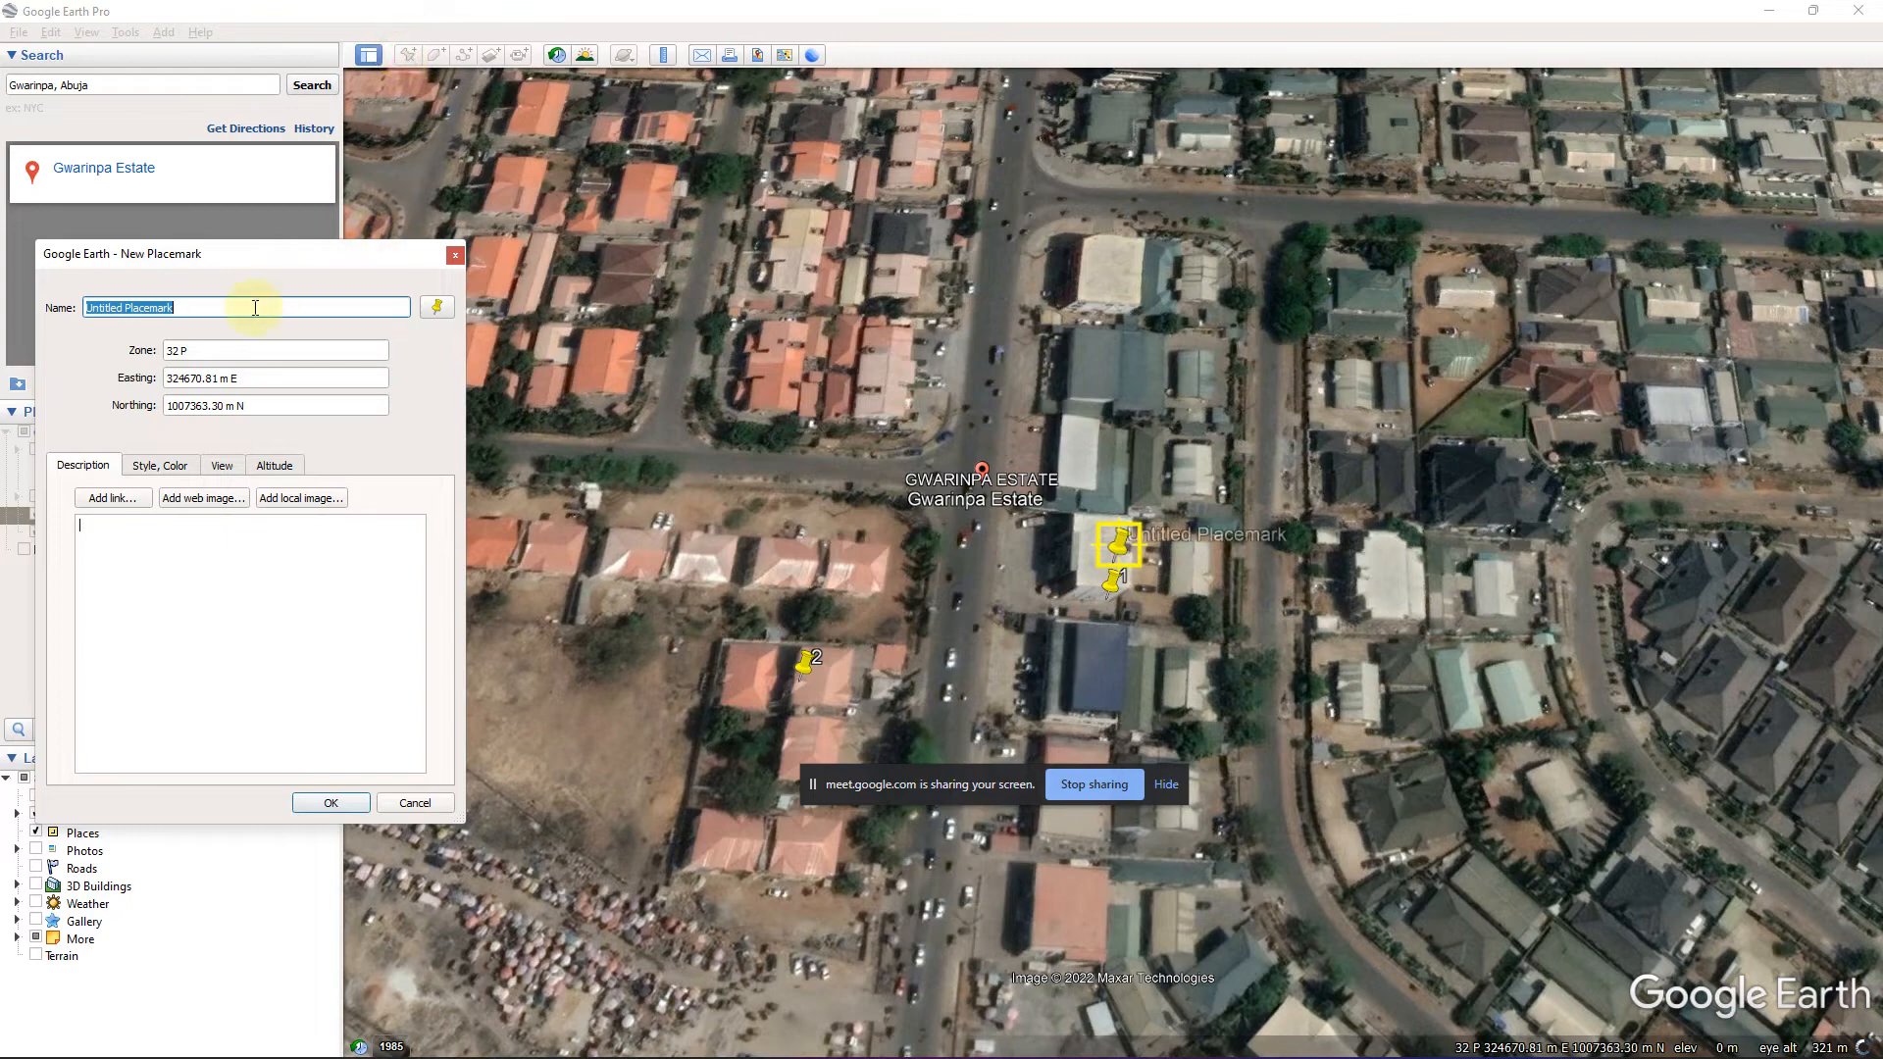
{"action": "type", "text": "3"}
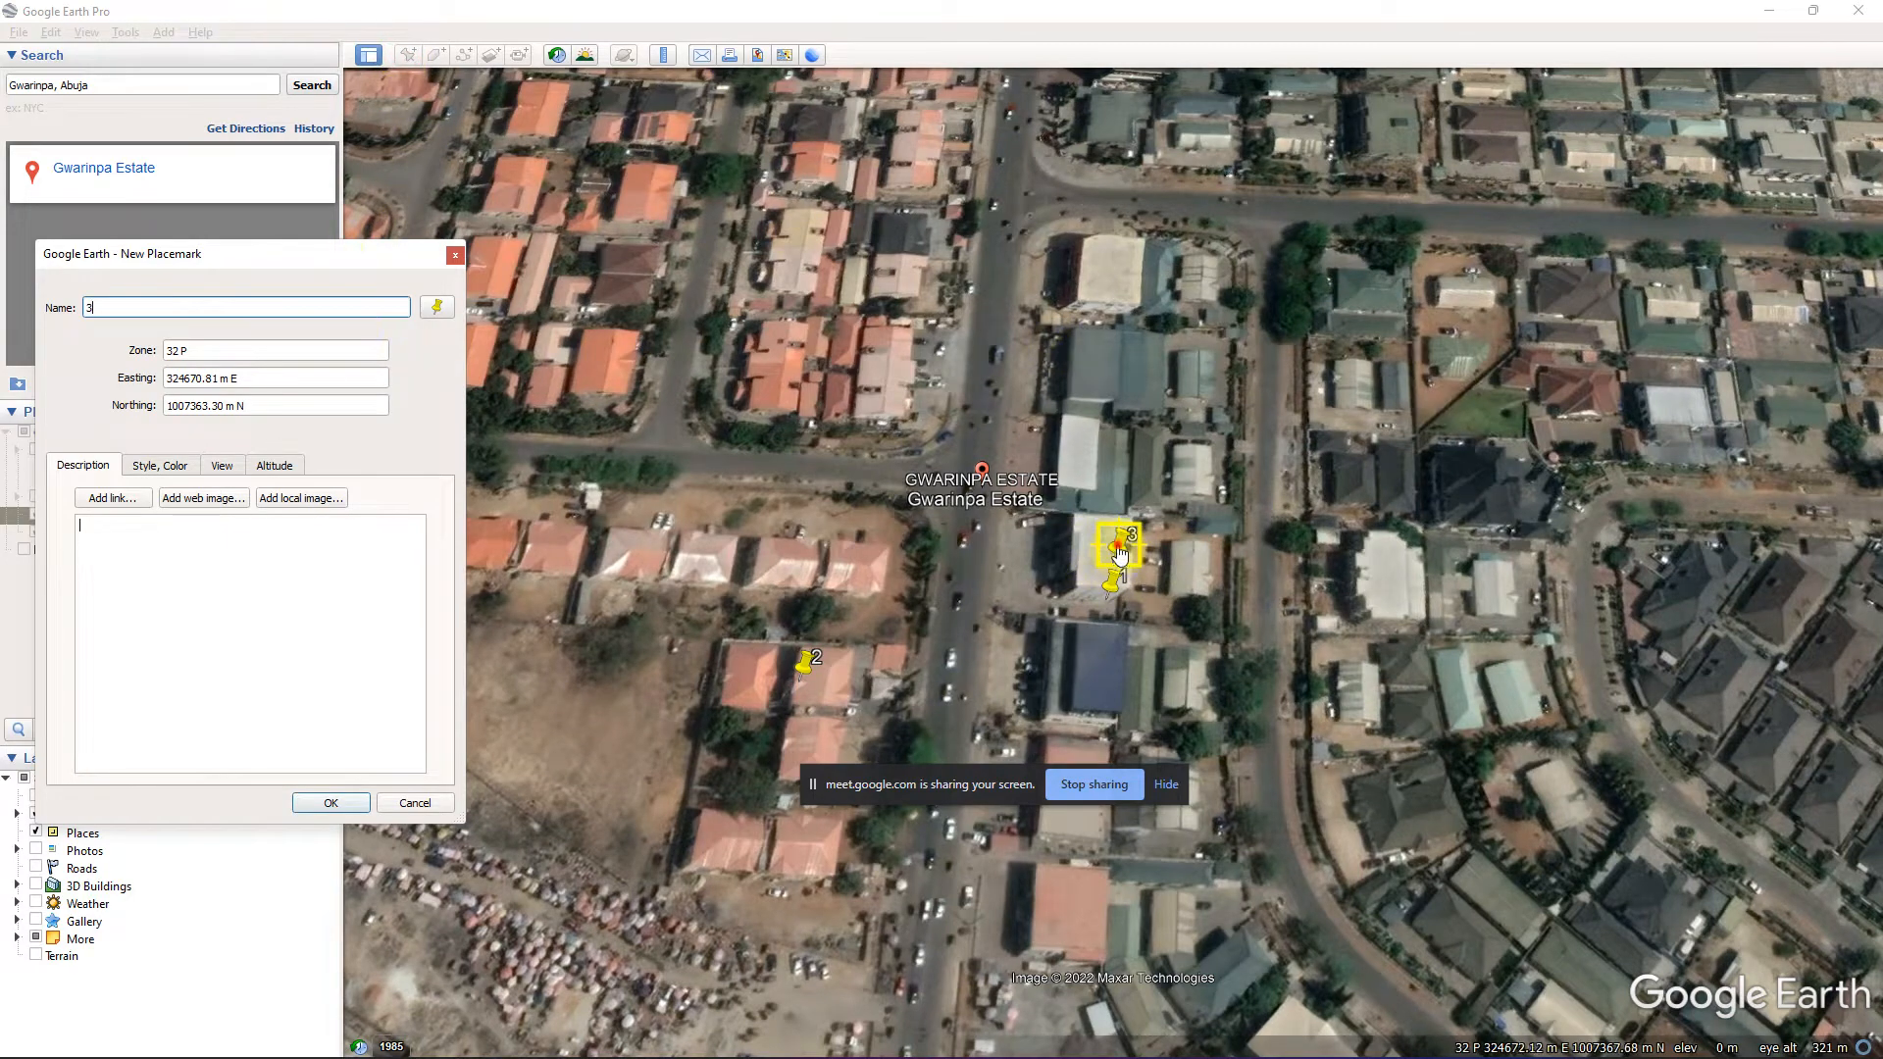
{"action": "left_click_drag", "start_coordinate": [1119, 554], "coordinate": [1126, 223]}
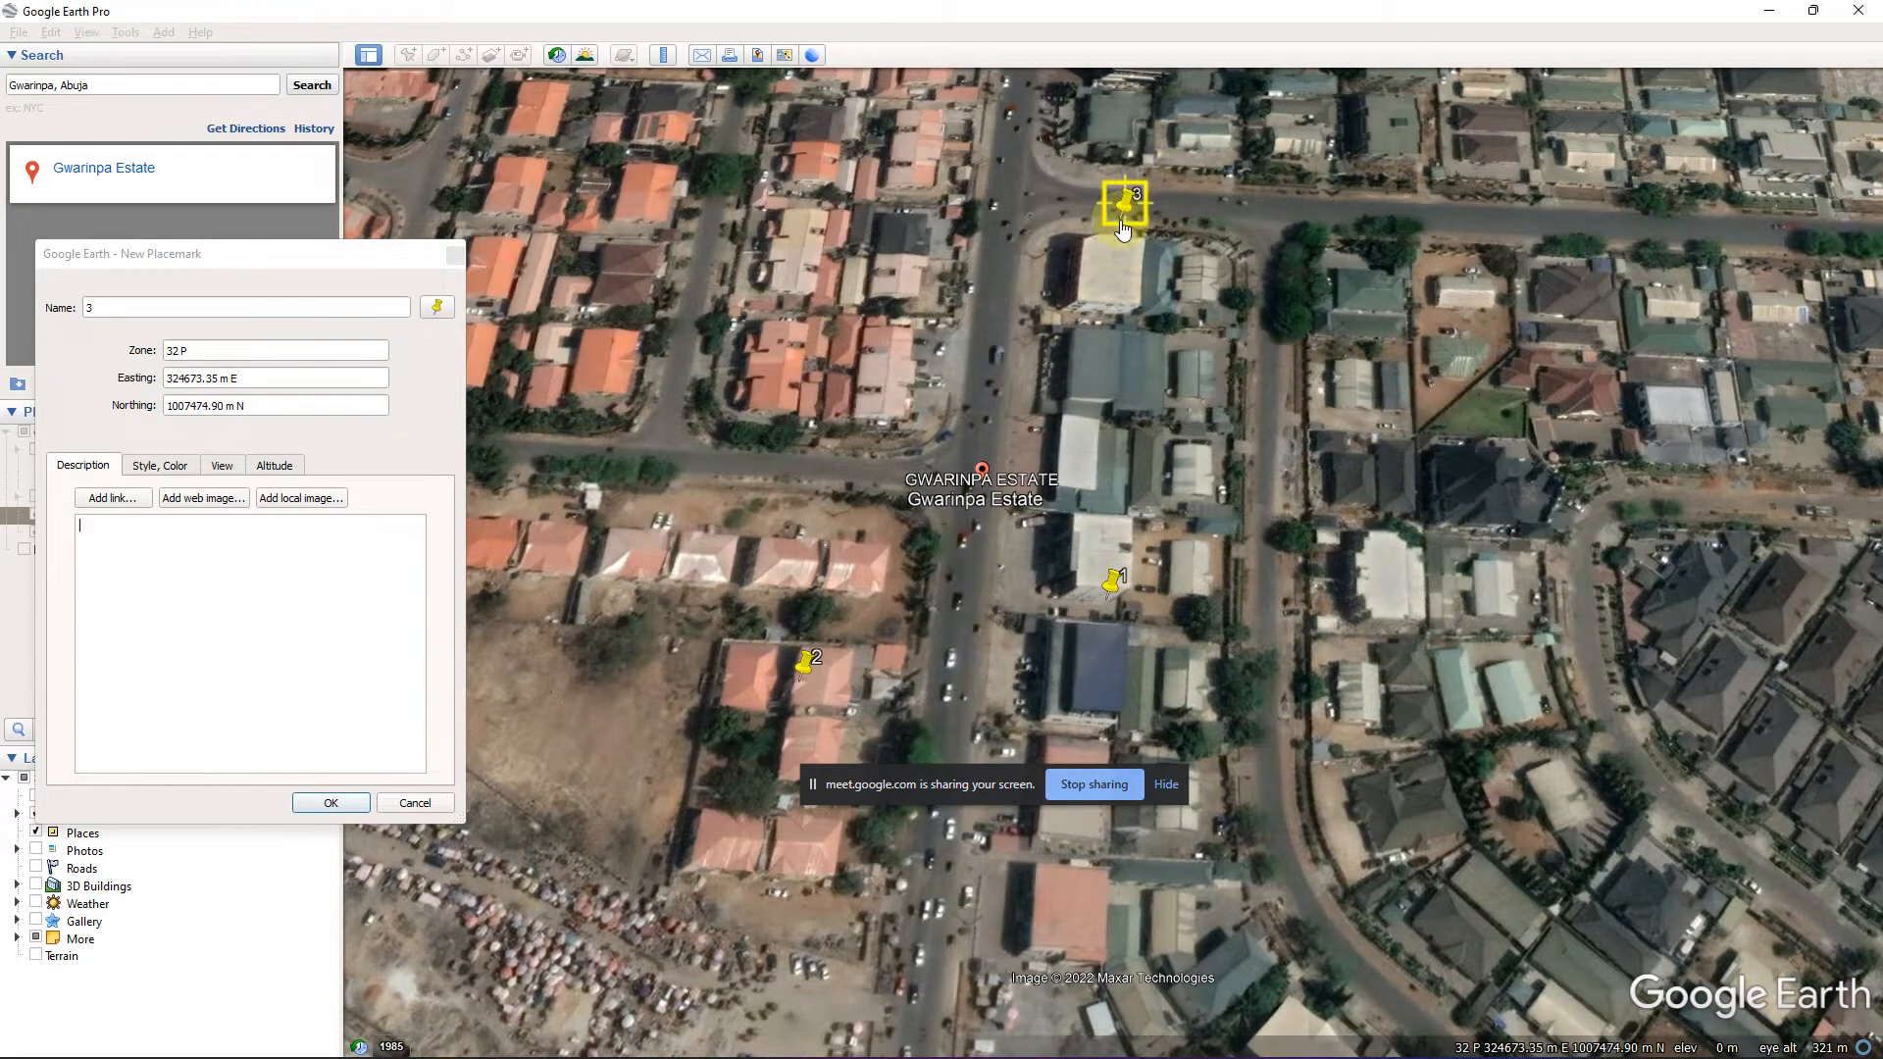
{"action": "left_click", "coordinate": [316, 799]}
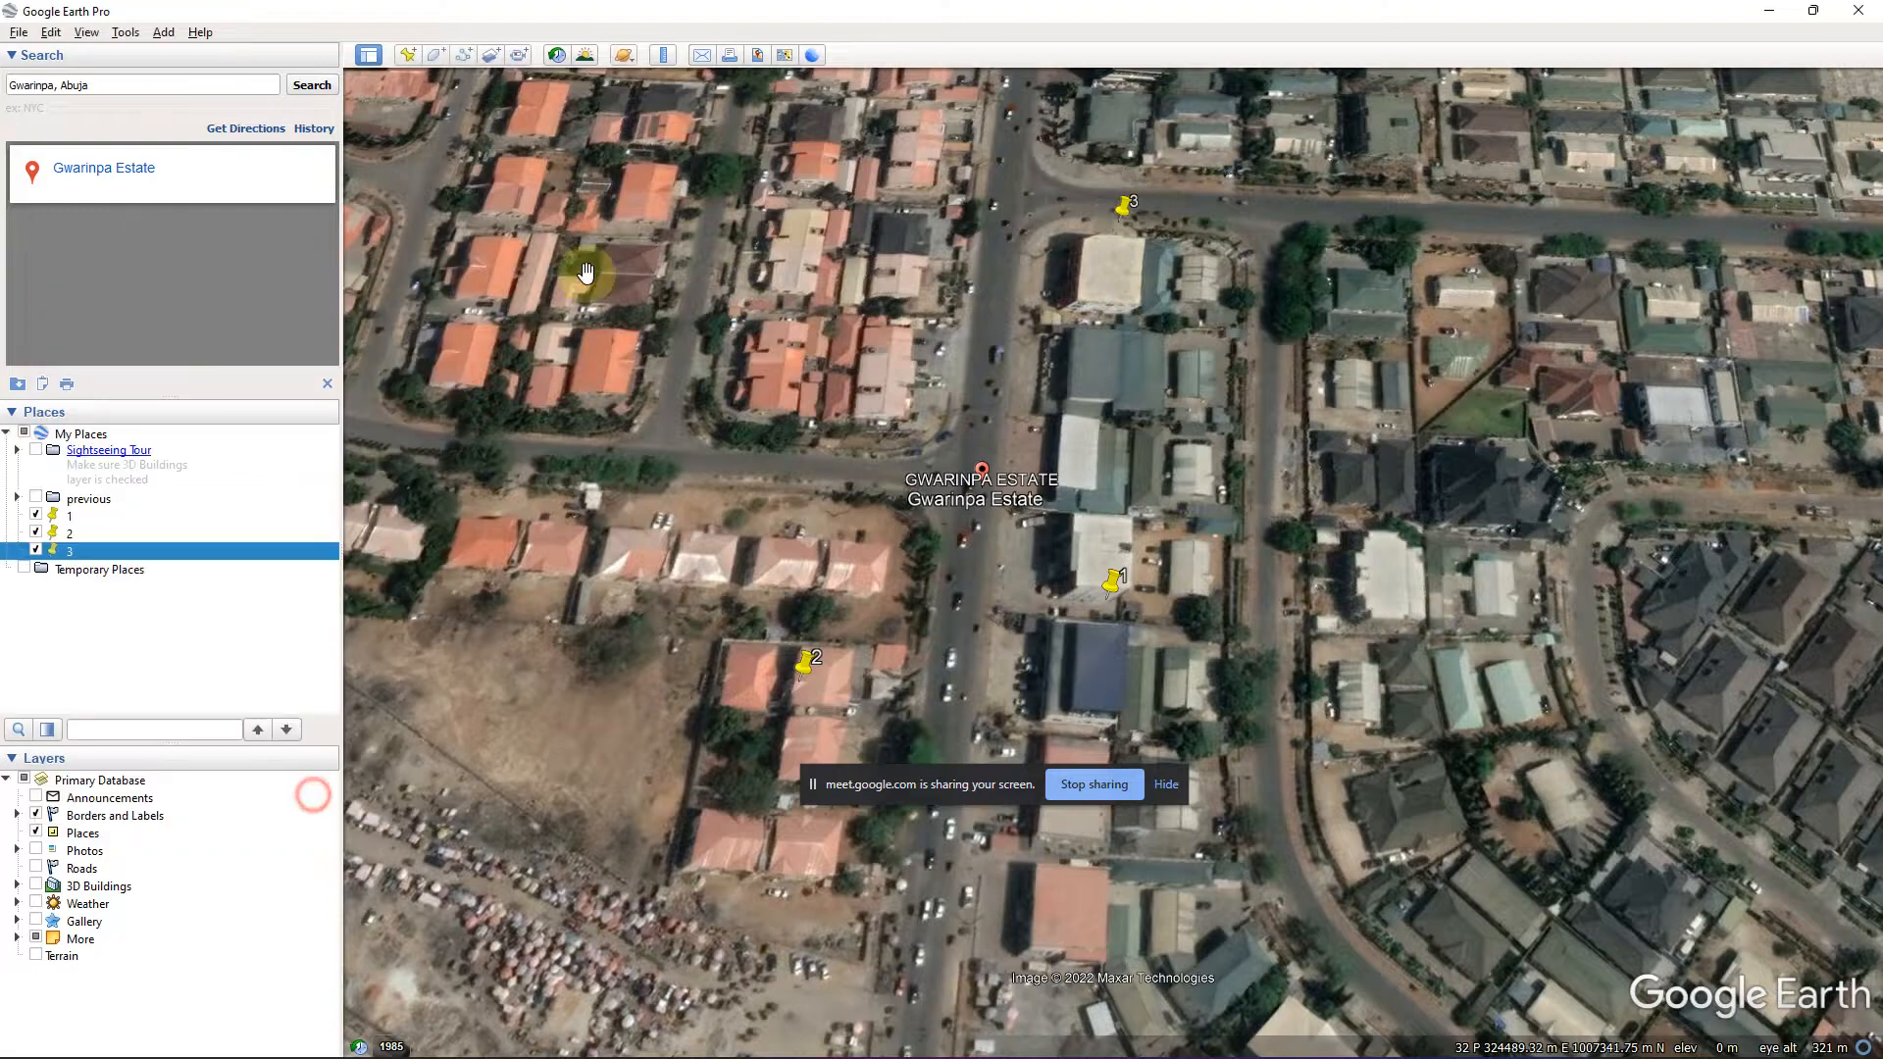
Add a placemark named 4 on the west side of the main road, at about 324619 m E, 1007482 m N.
{"action": "left_click", "coordinate": [410, 56]}
{"action": "type", "text": "4"}
{"action": "left_click", "coordinate": [328, 802]}
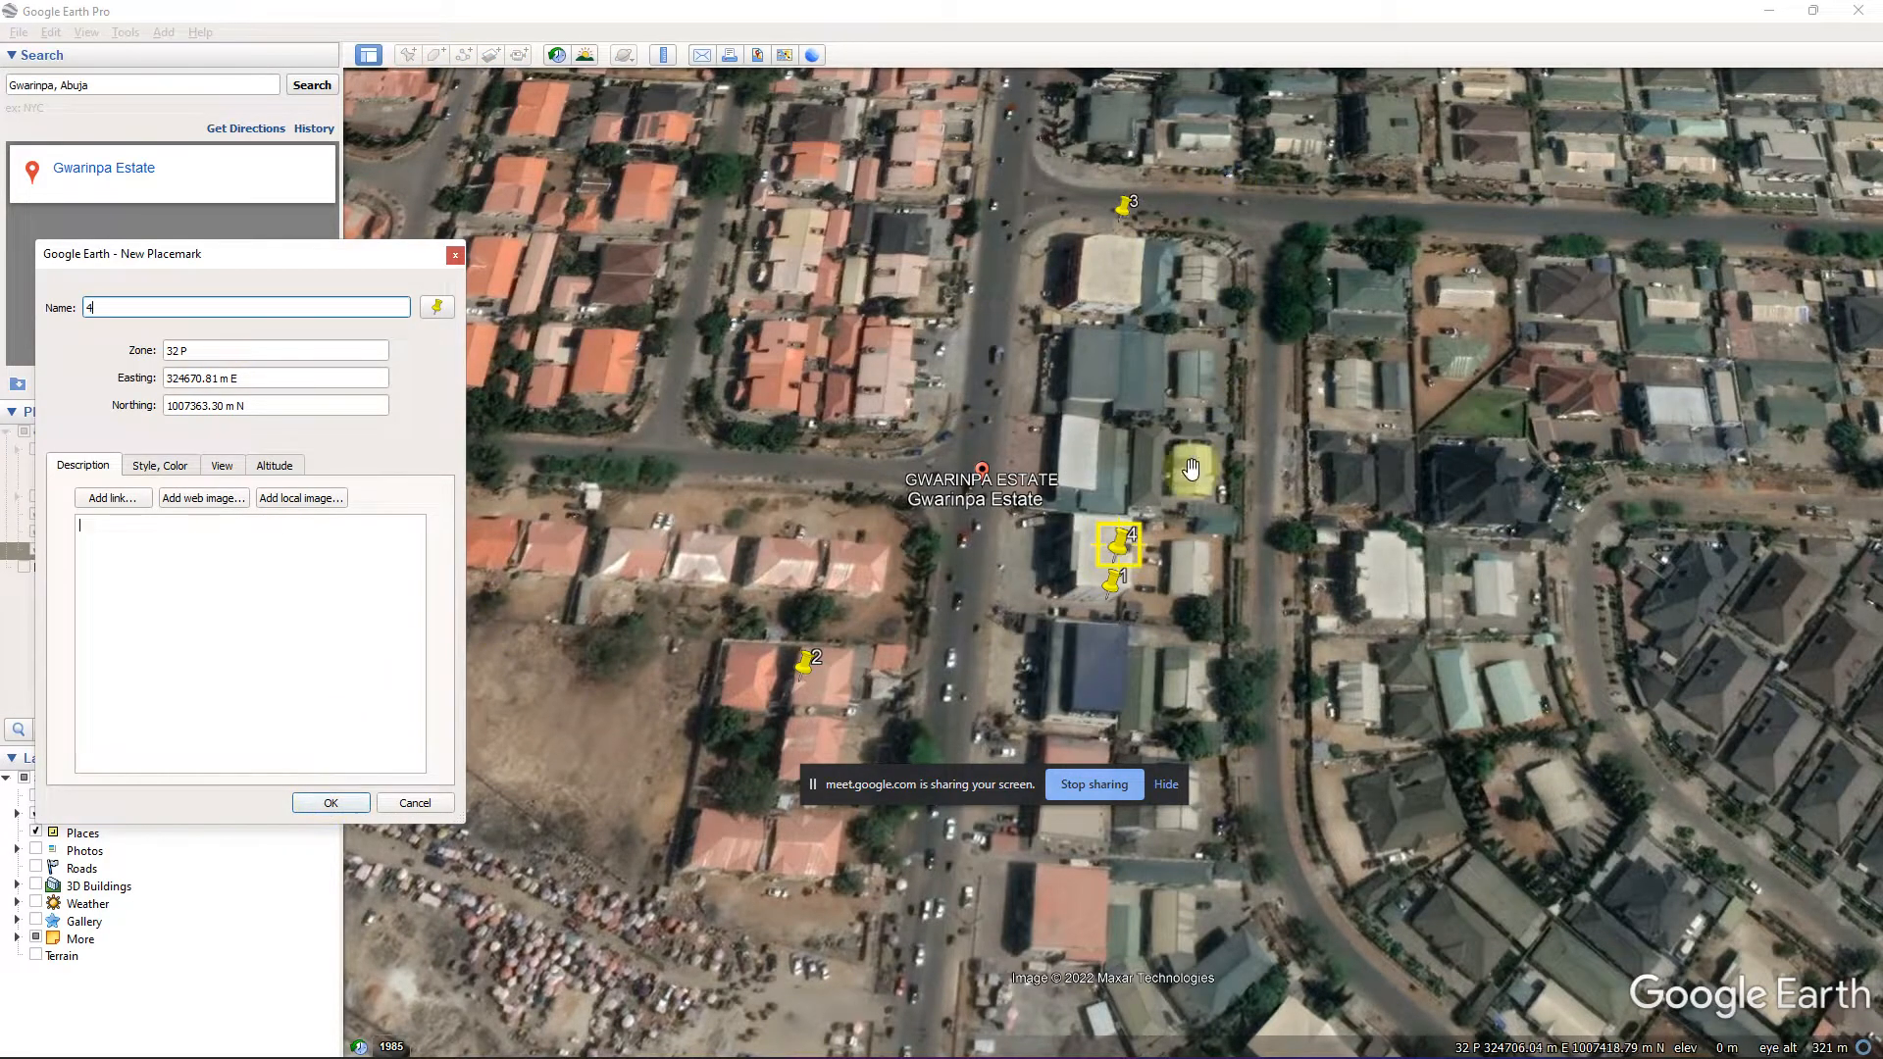
{"action": "left_click_drag", "start_coordinate": [1118, 556], "coordinate": [939, 197]}
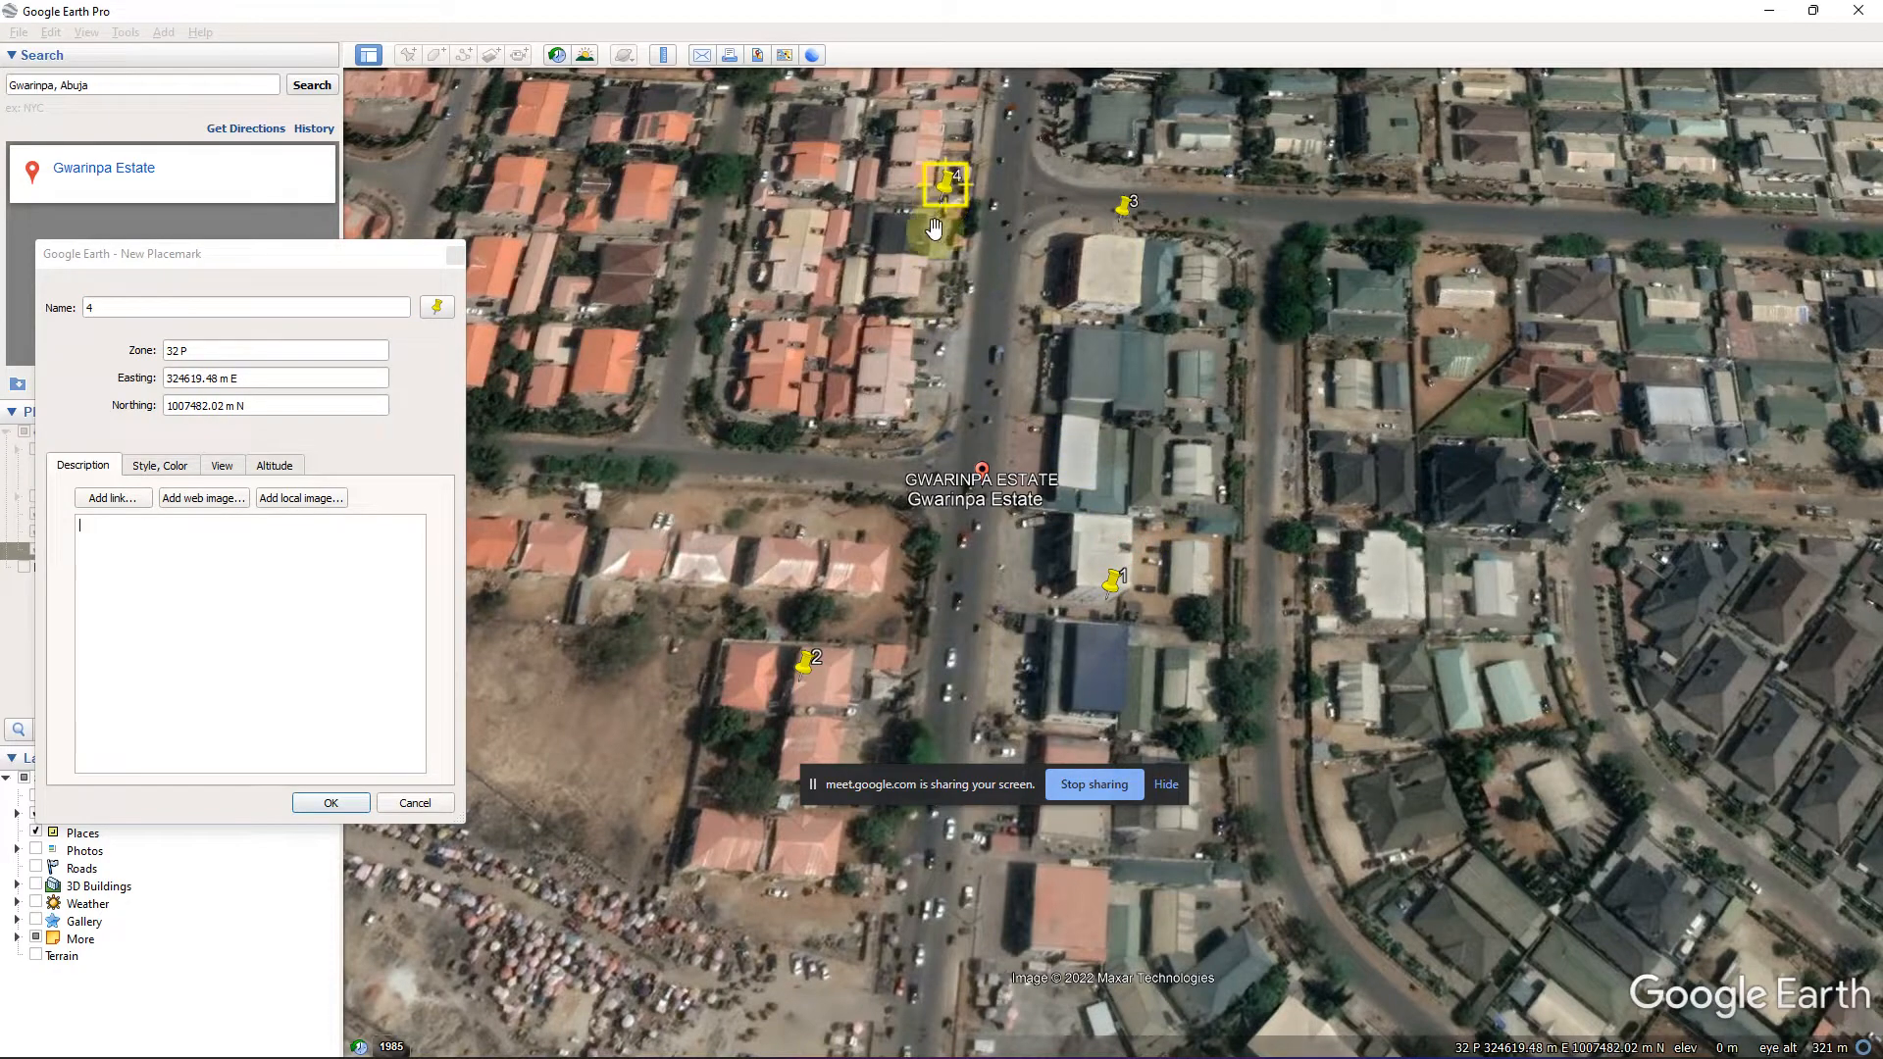
{"action": "left_click", "coordinate": [331, 802]}
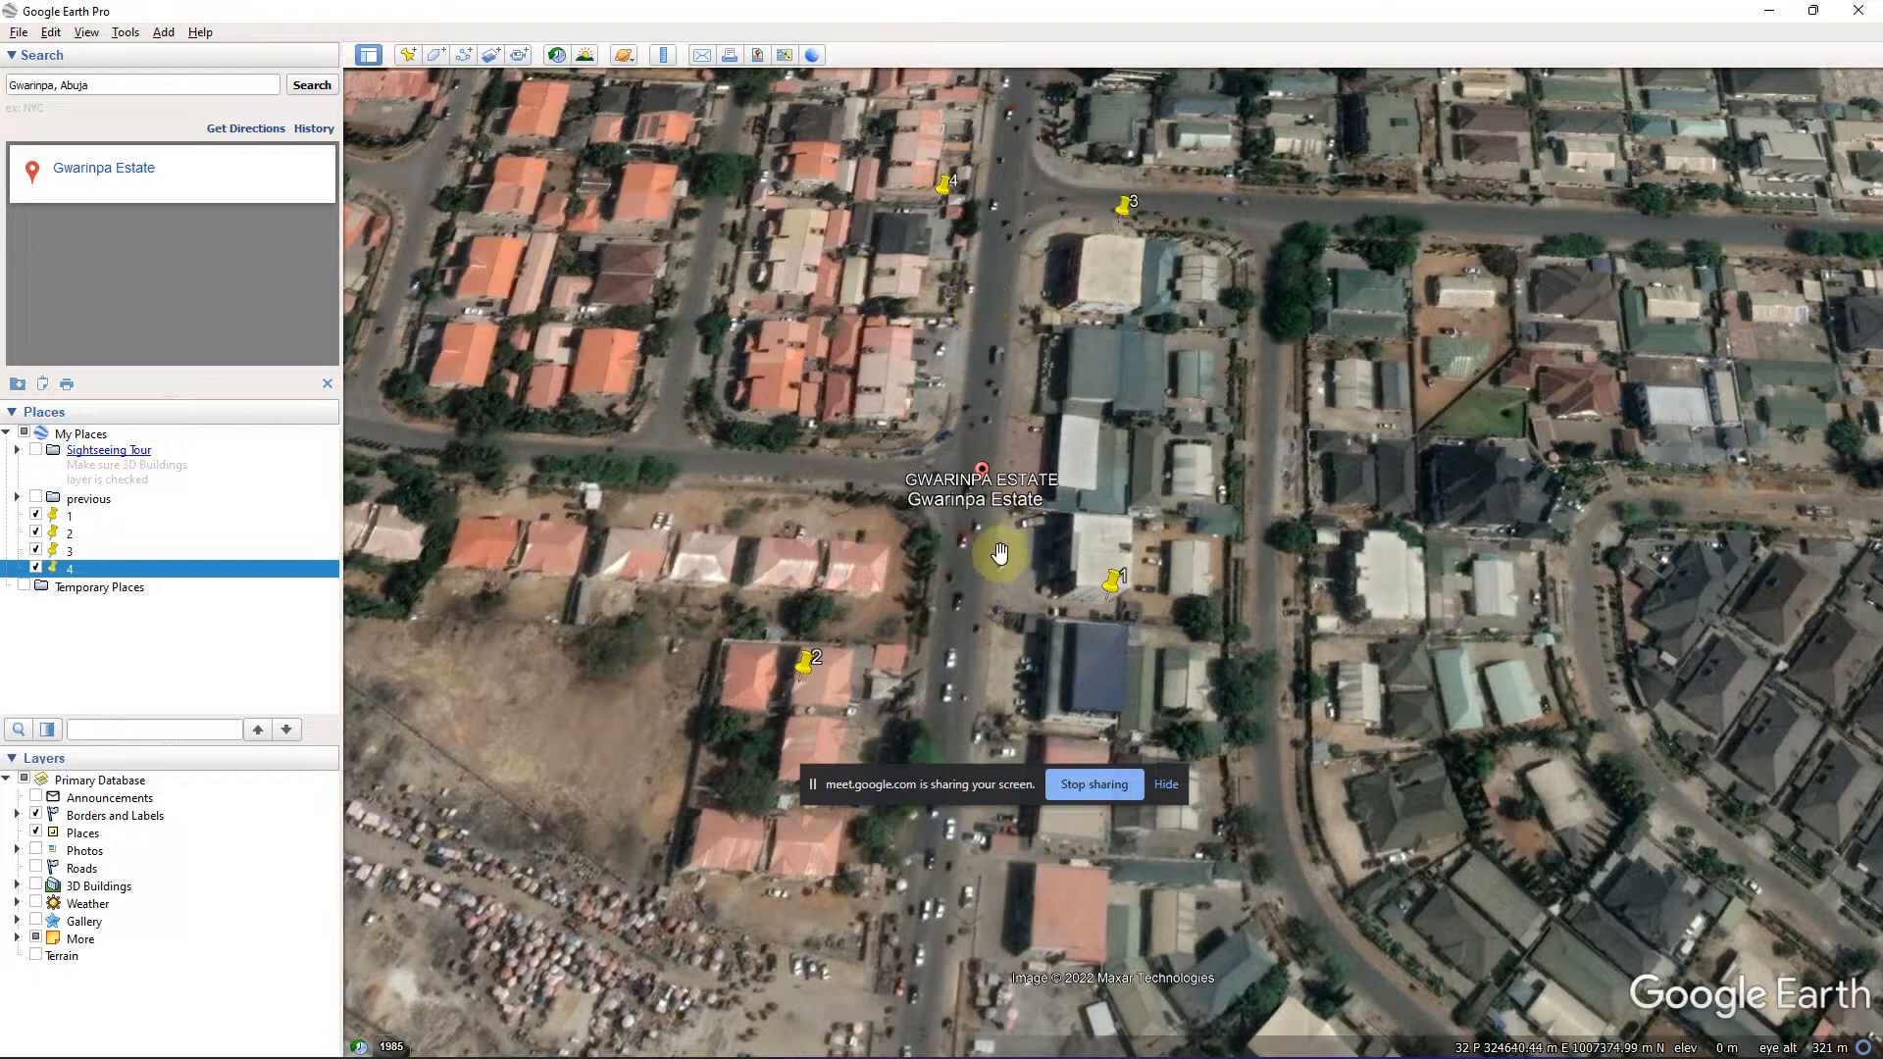
Move placemark 3 west to the corner of the main road junction, at about 324649 m E, 1007468 m N.
{"action": "right_click", "coordinate": [1124, 203]}
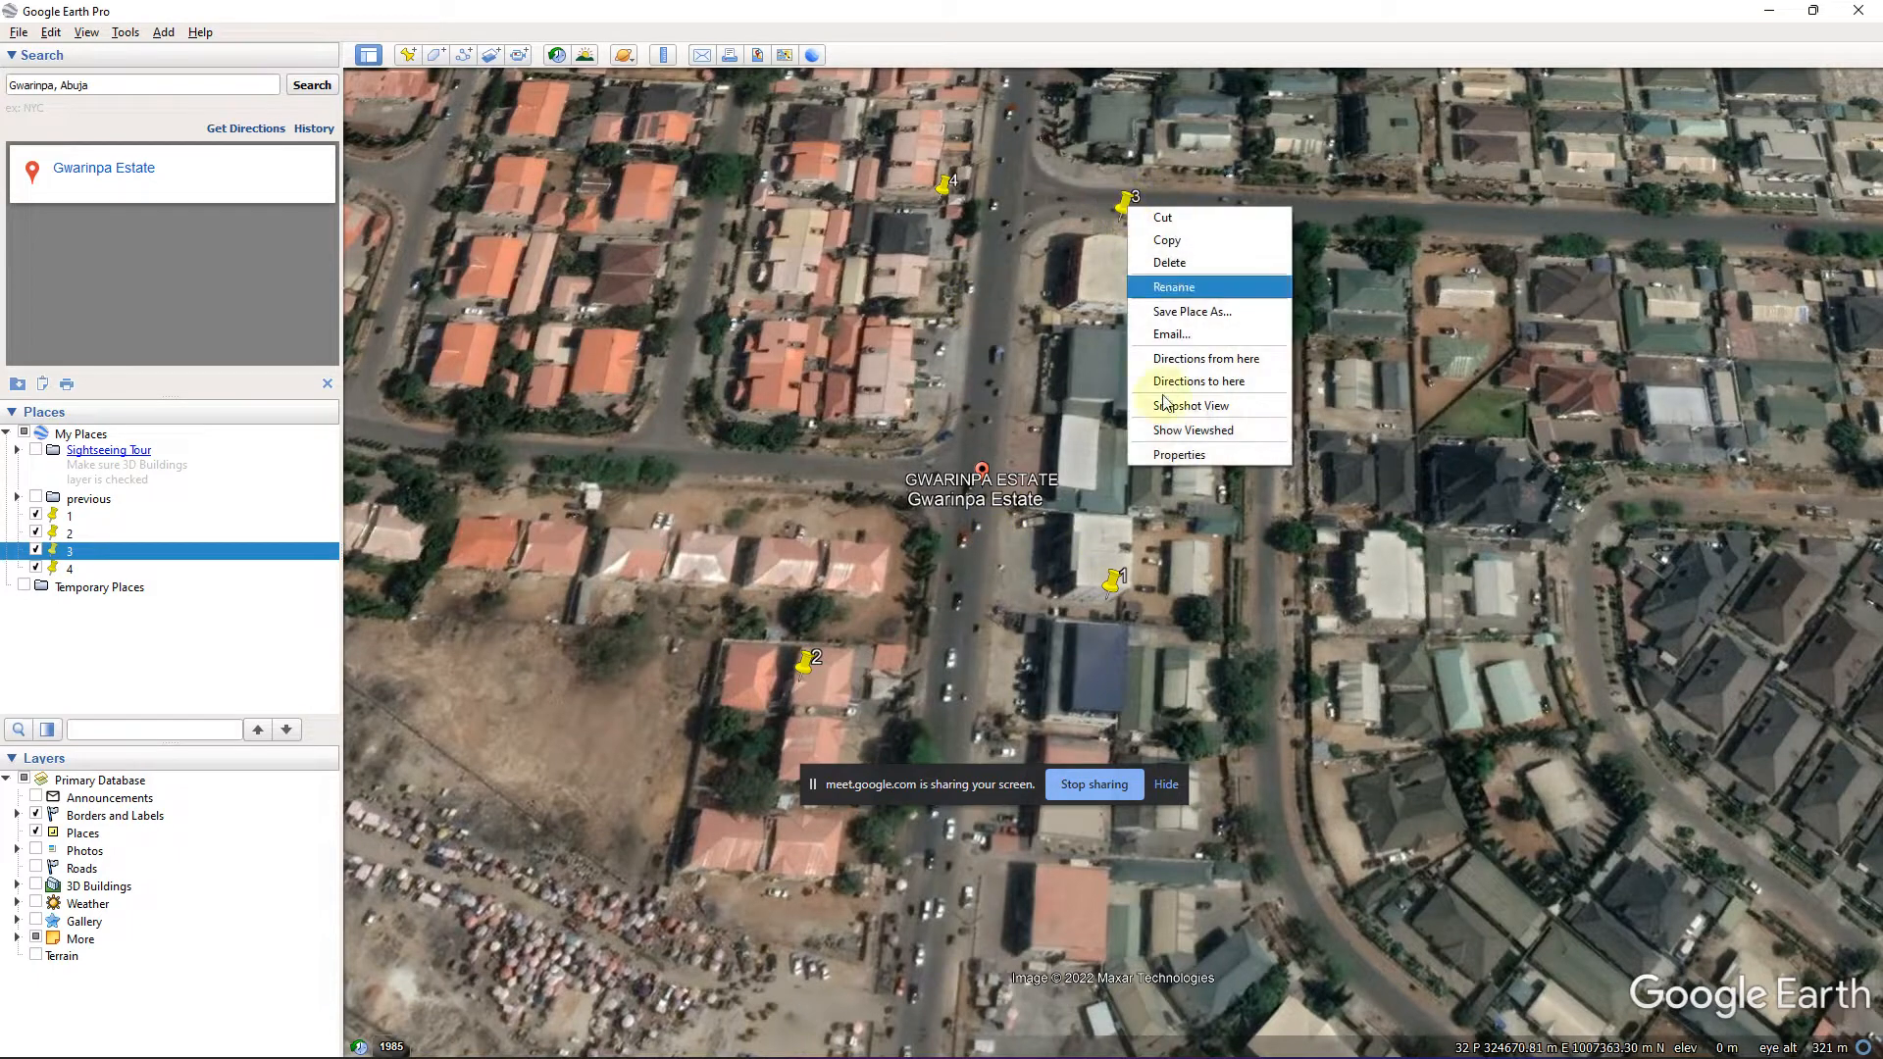
{"action": "left_click", "coordinate": [1179, 454]}
{"action": "left_click_drag", "start_coordinate": [1041, 228], "coordinate": [1041, 225]}
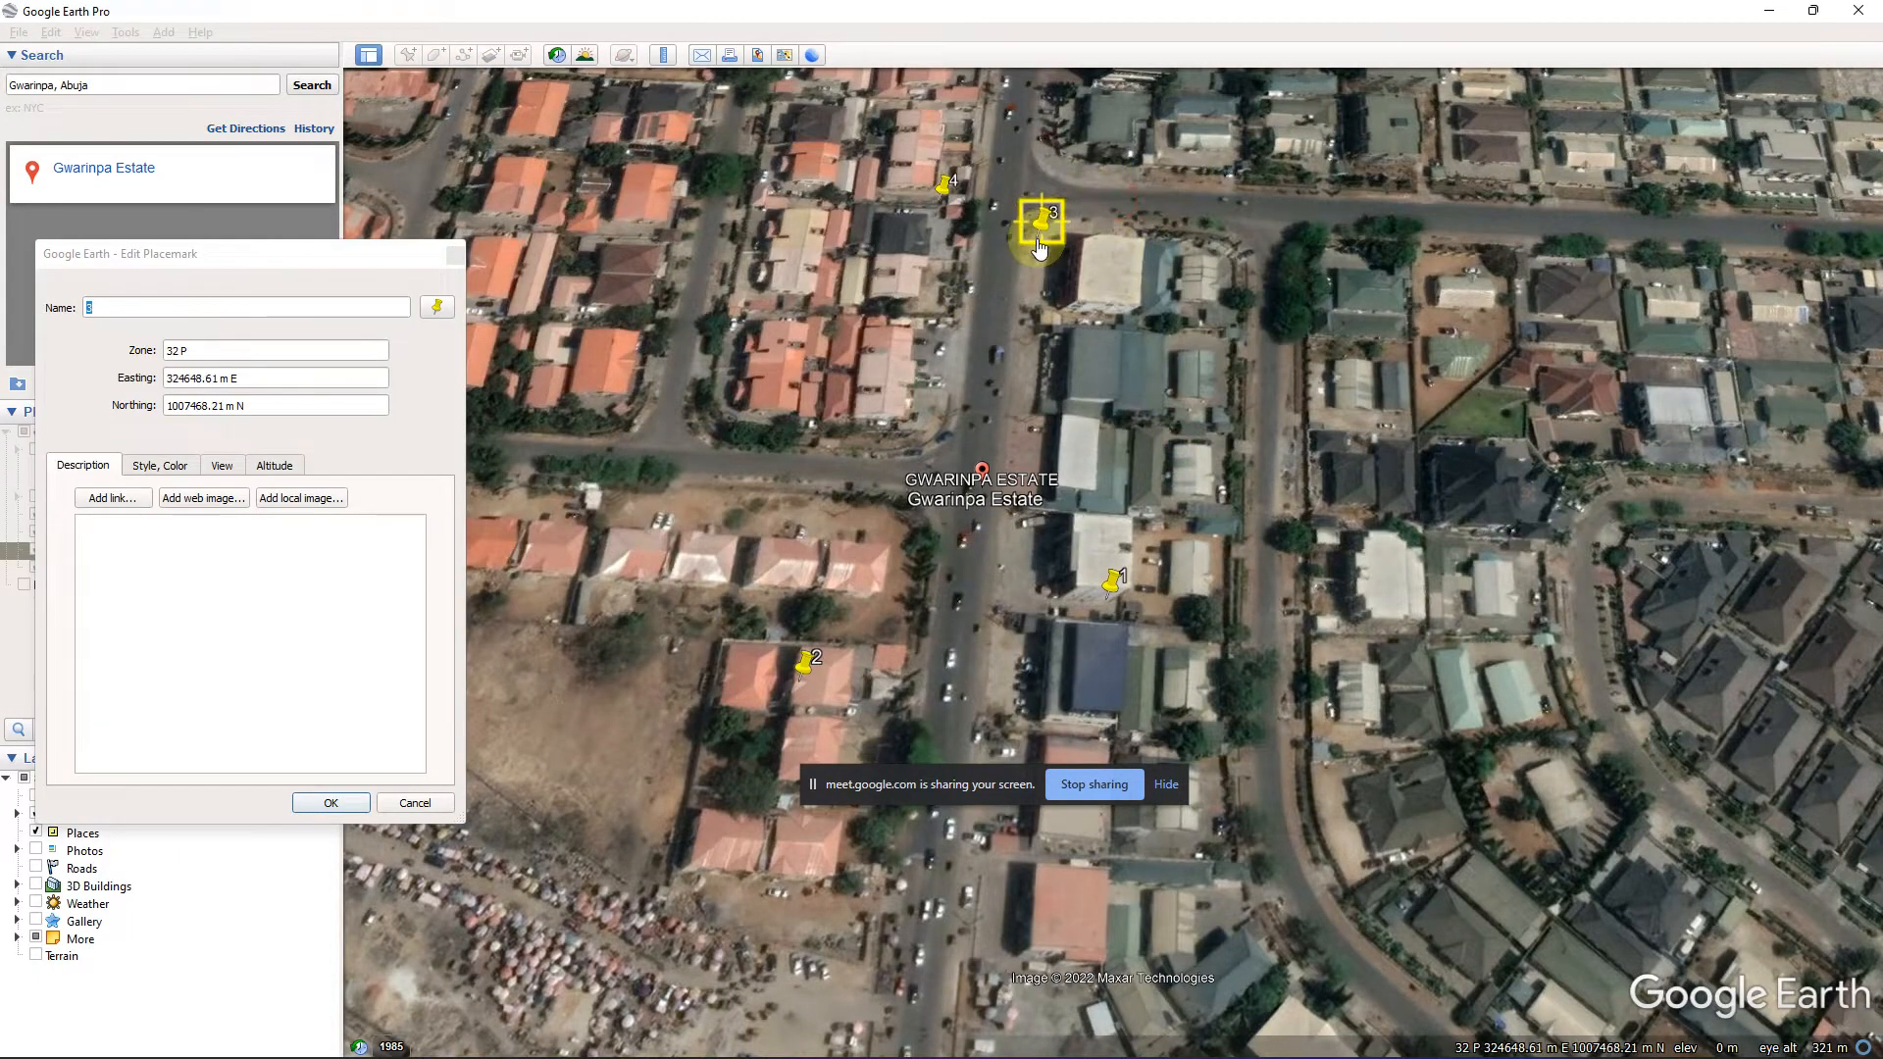
{"action": "left_click", "coordinate": [313, 806]}
Move placemark 1 south to the east edge of the main road, at about 324641 m E, 1007288 m N.
{"action": "left_click", "coordinate": [1113, 587]}
{"action": "right_click", "coordinate": [1113, 586]}
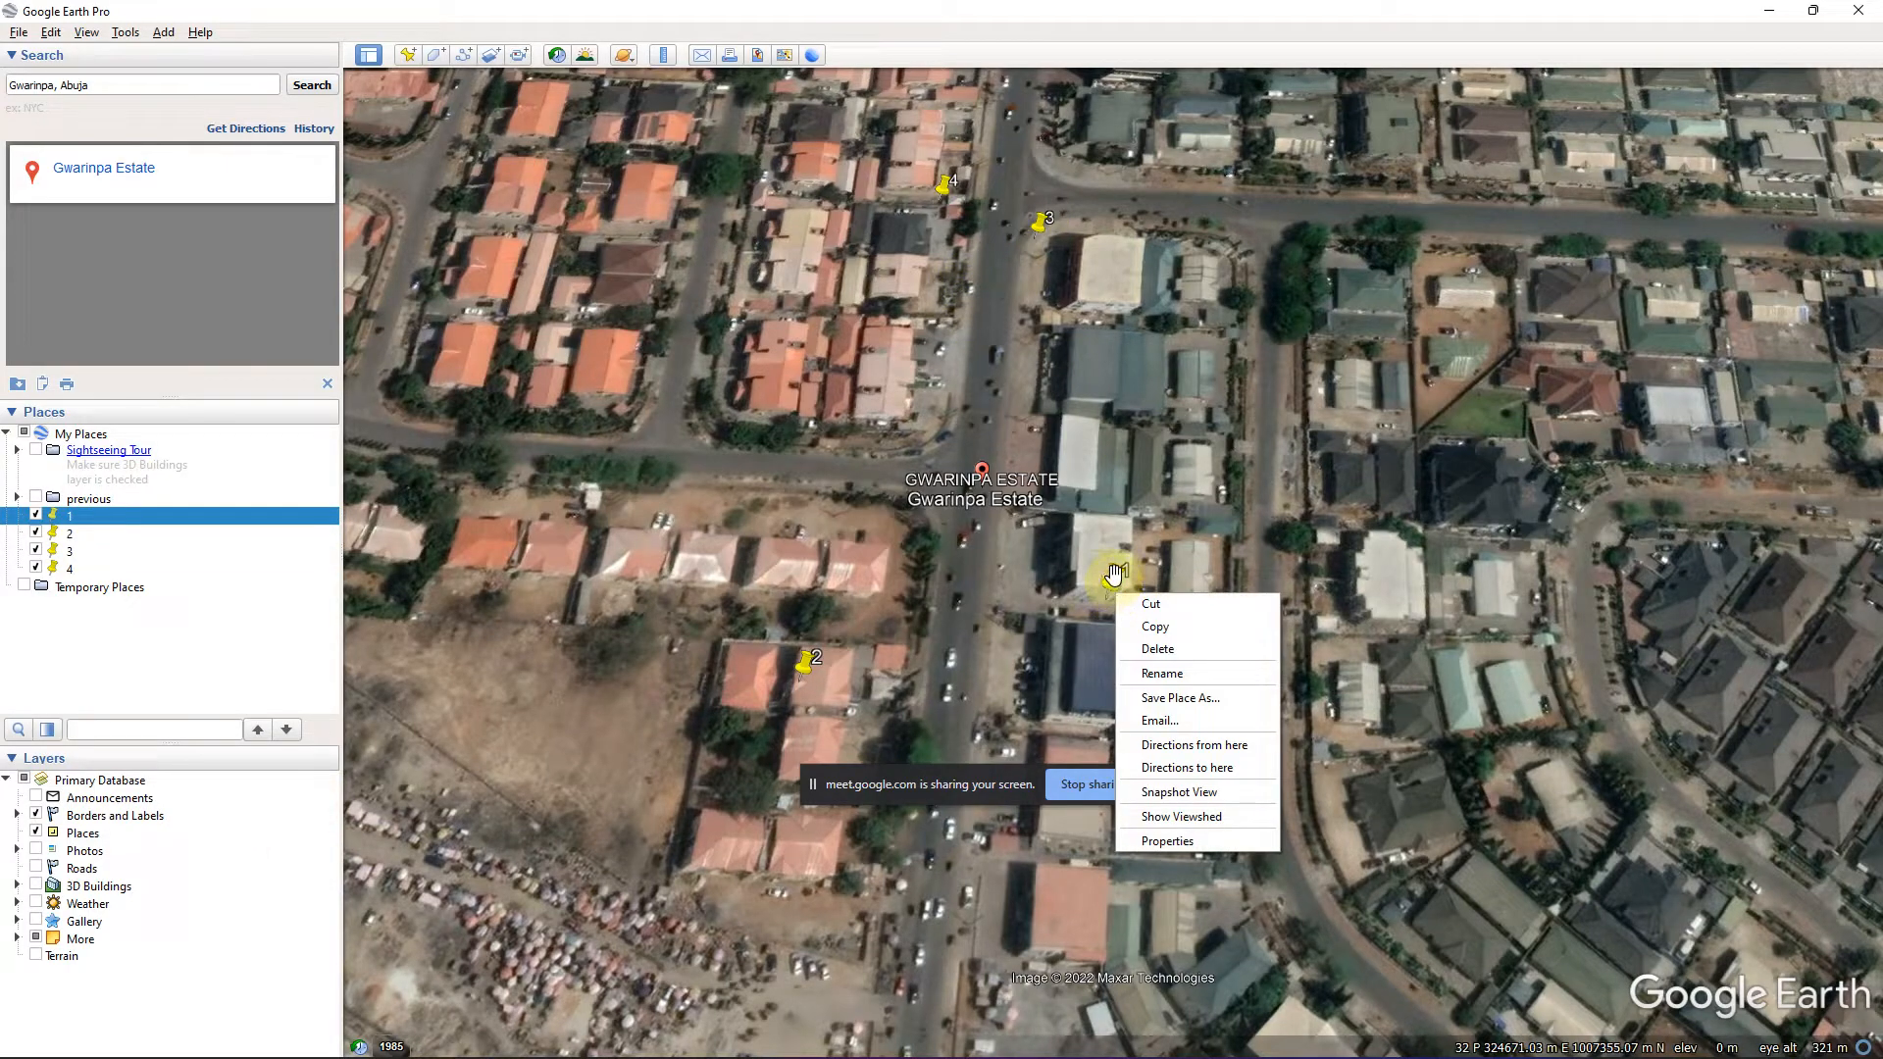
{"action": "left_click", "coordinate": [1167, 840]}
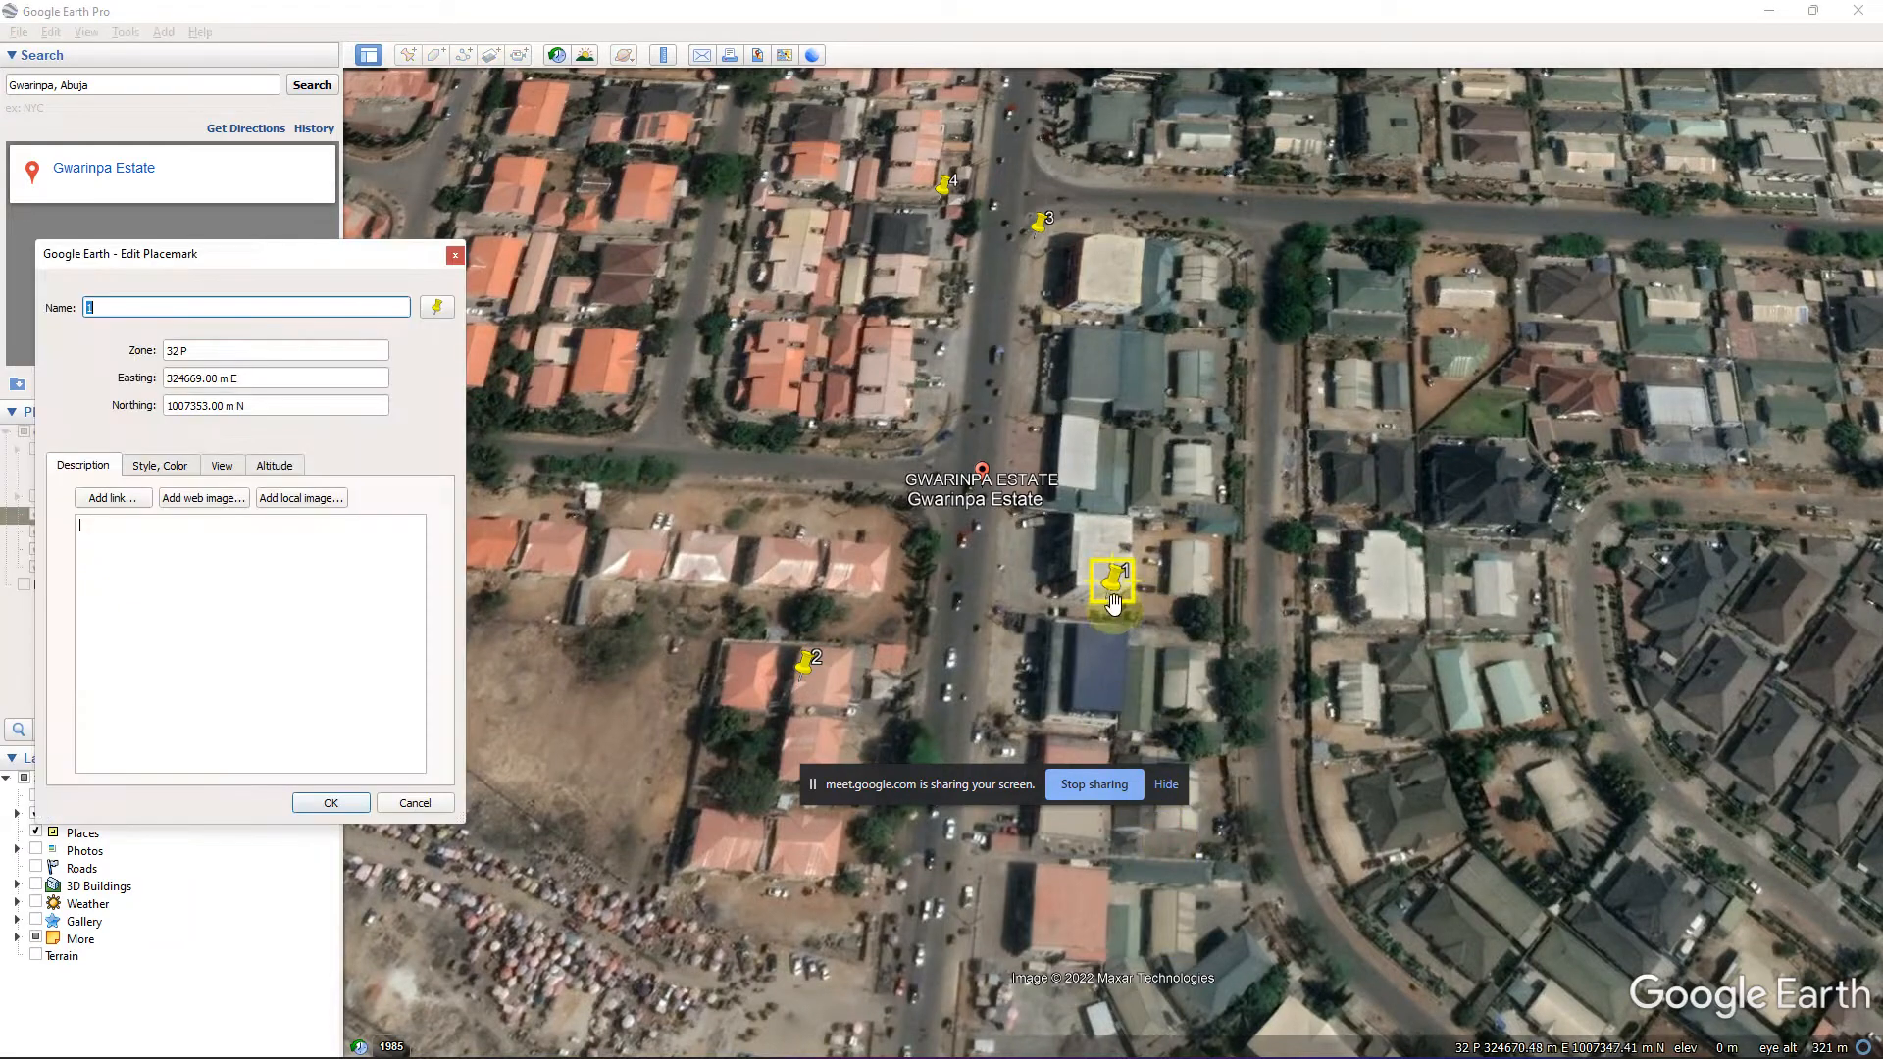
{"action": "left_click_drag", "start_coordinate": [1113, 587], "coordinate": [992, 863]}
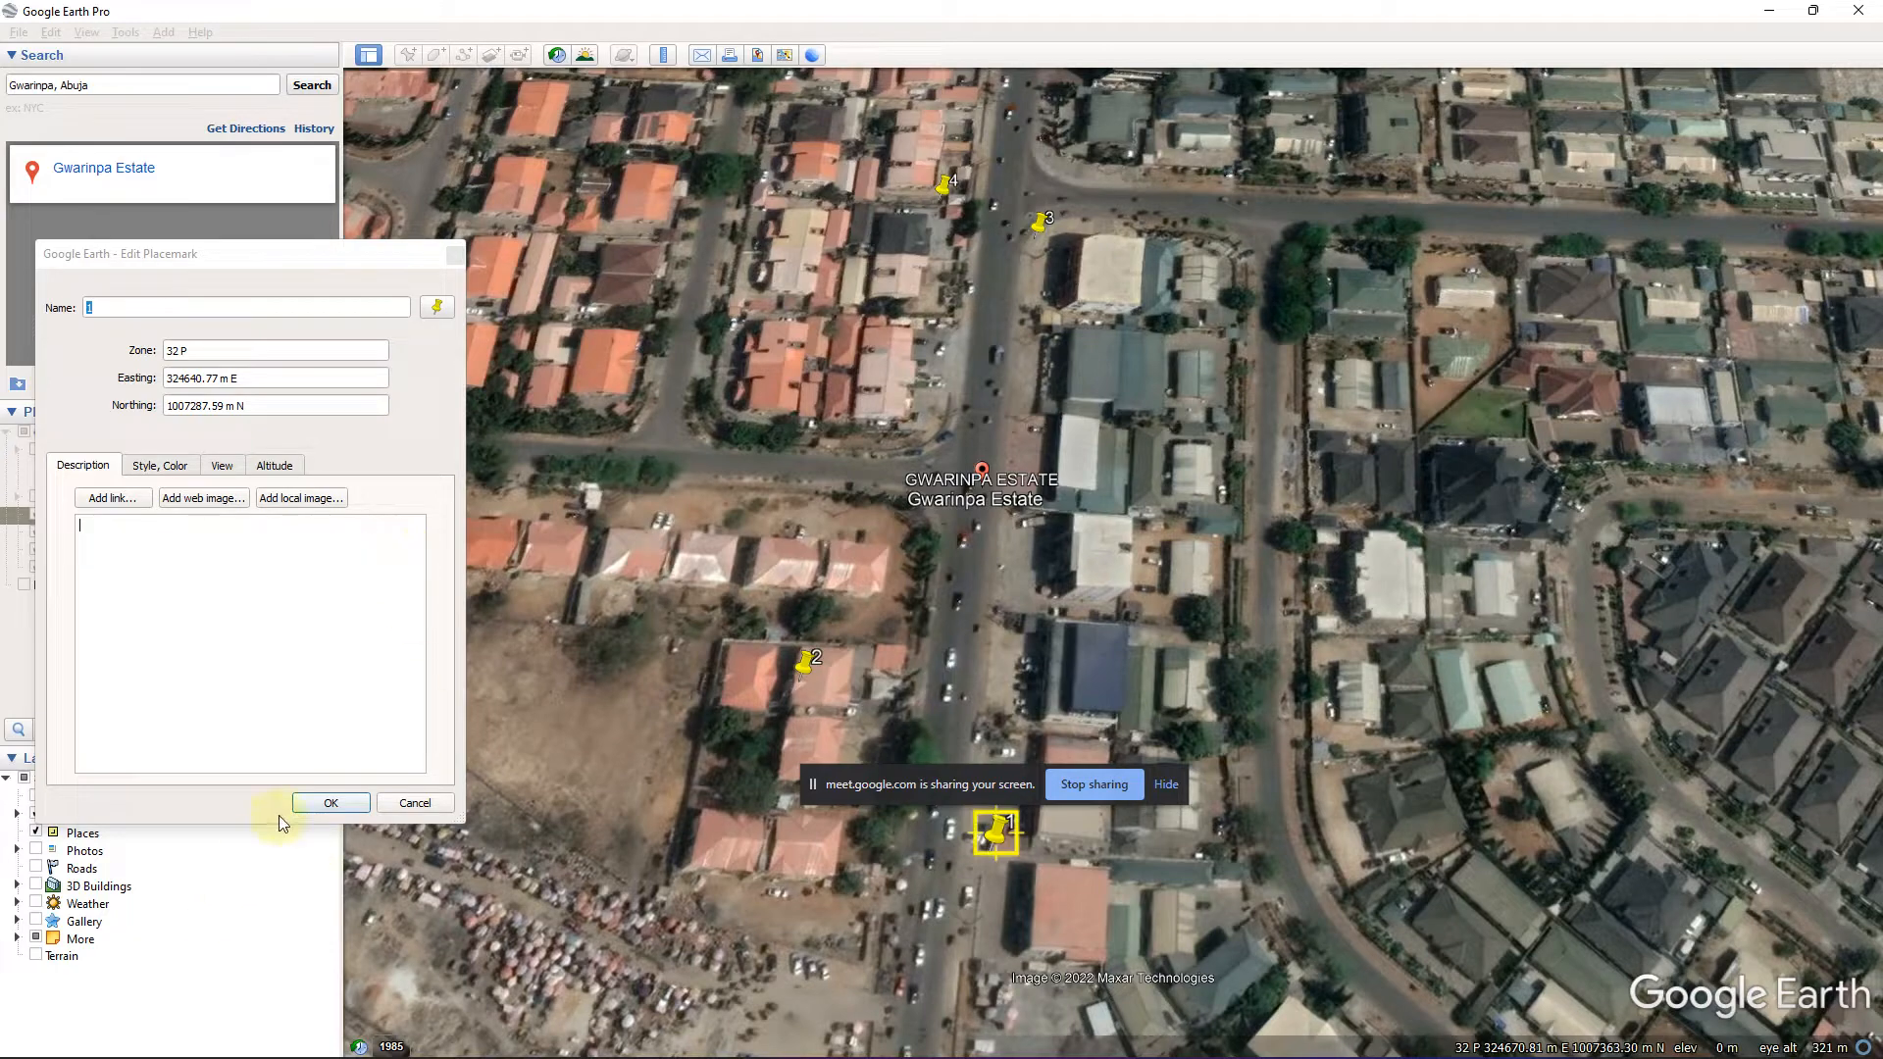
{"action": "left_click", "coordinate": [328, 803]}
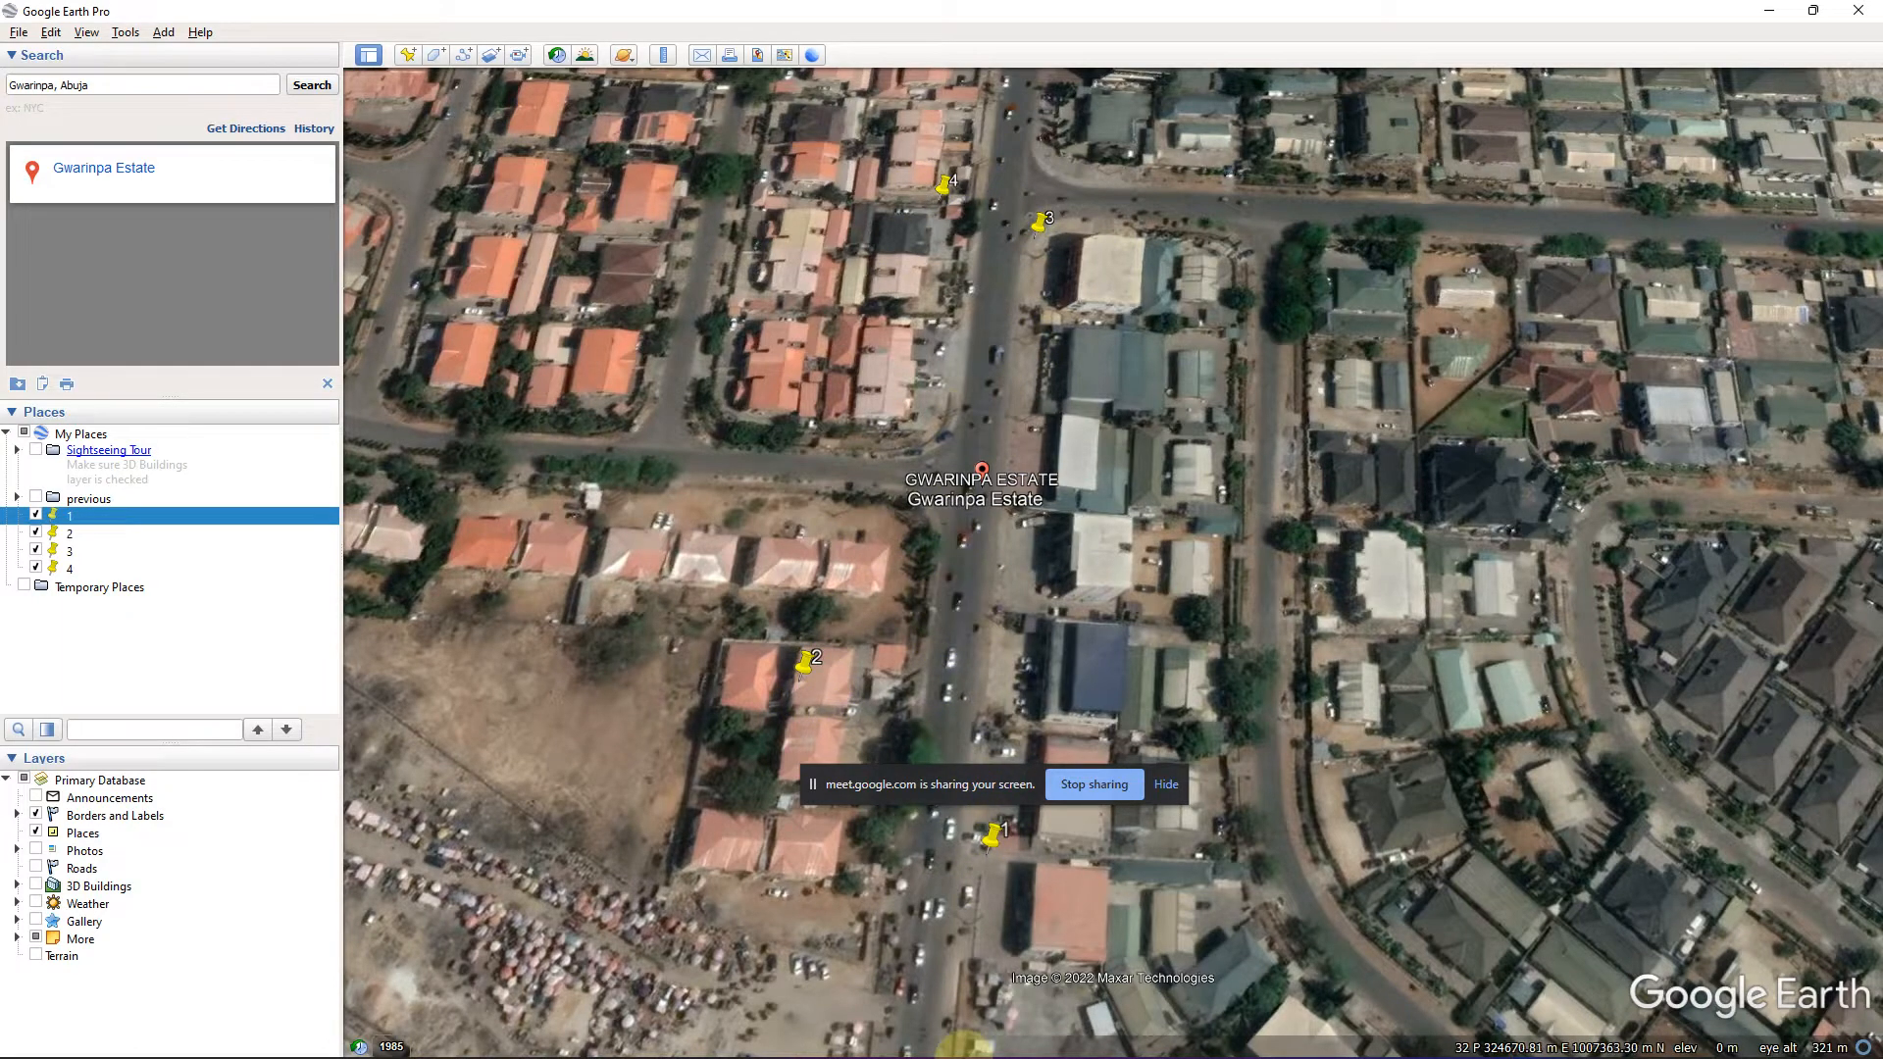
Switch to the Google Meet call, admit the waiting participant, and return to Google Earth.
{"action": "mouse_move", "coordinate": [1030, 1026]}
{"action": "left_click", "coordinate": [1395, 1036]}
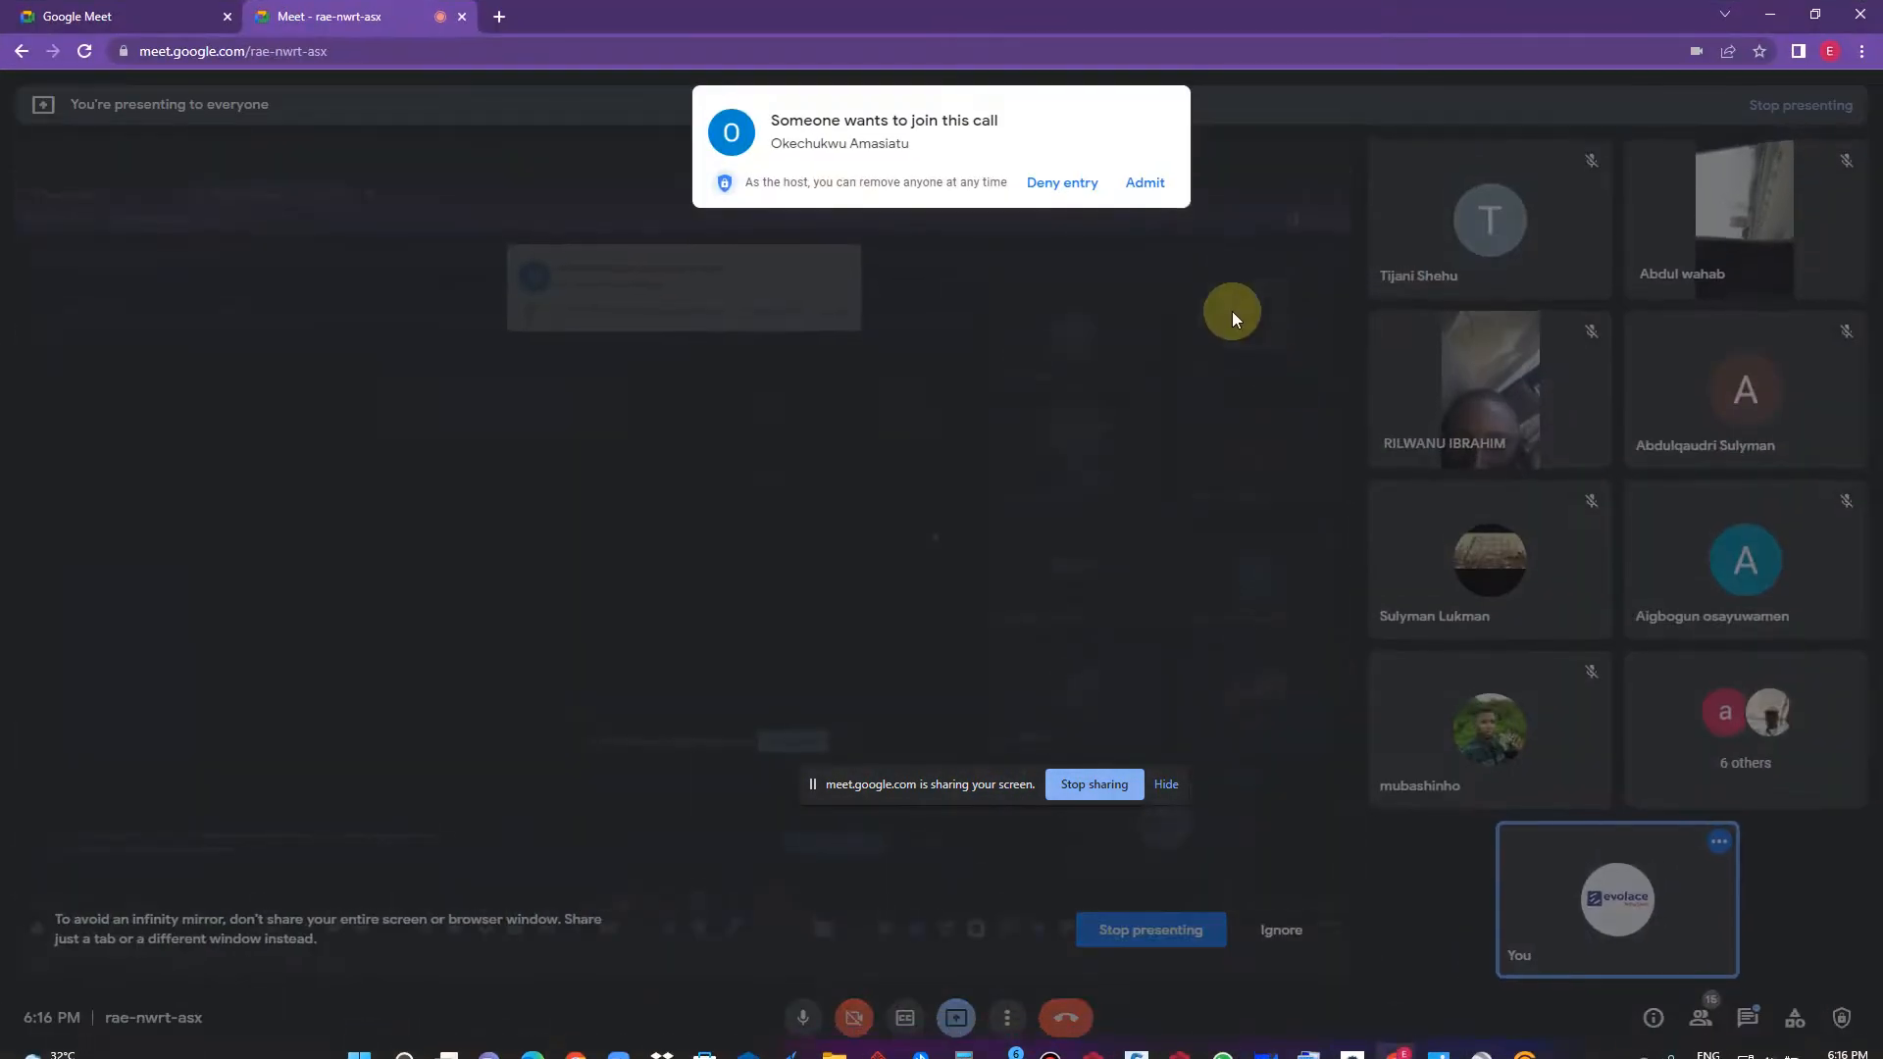
{"action": "left_click", "coordinate": [1153, 181]}
{"action": "left_click", "coordinate": [1772, 14]}
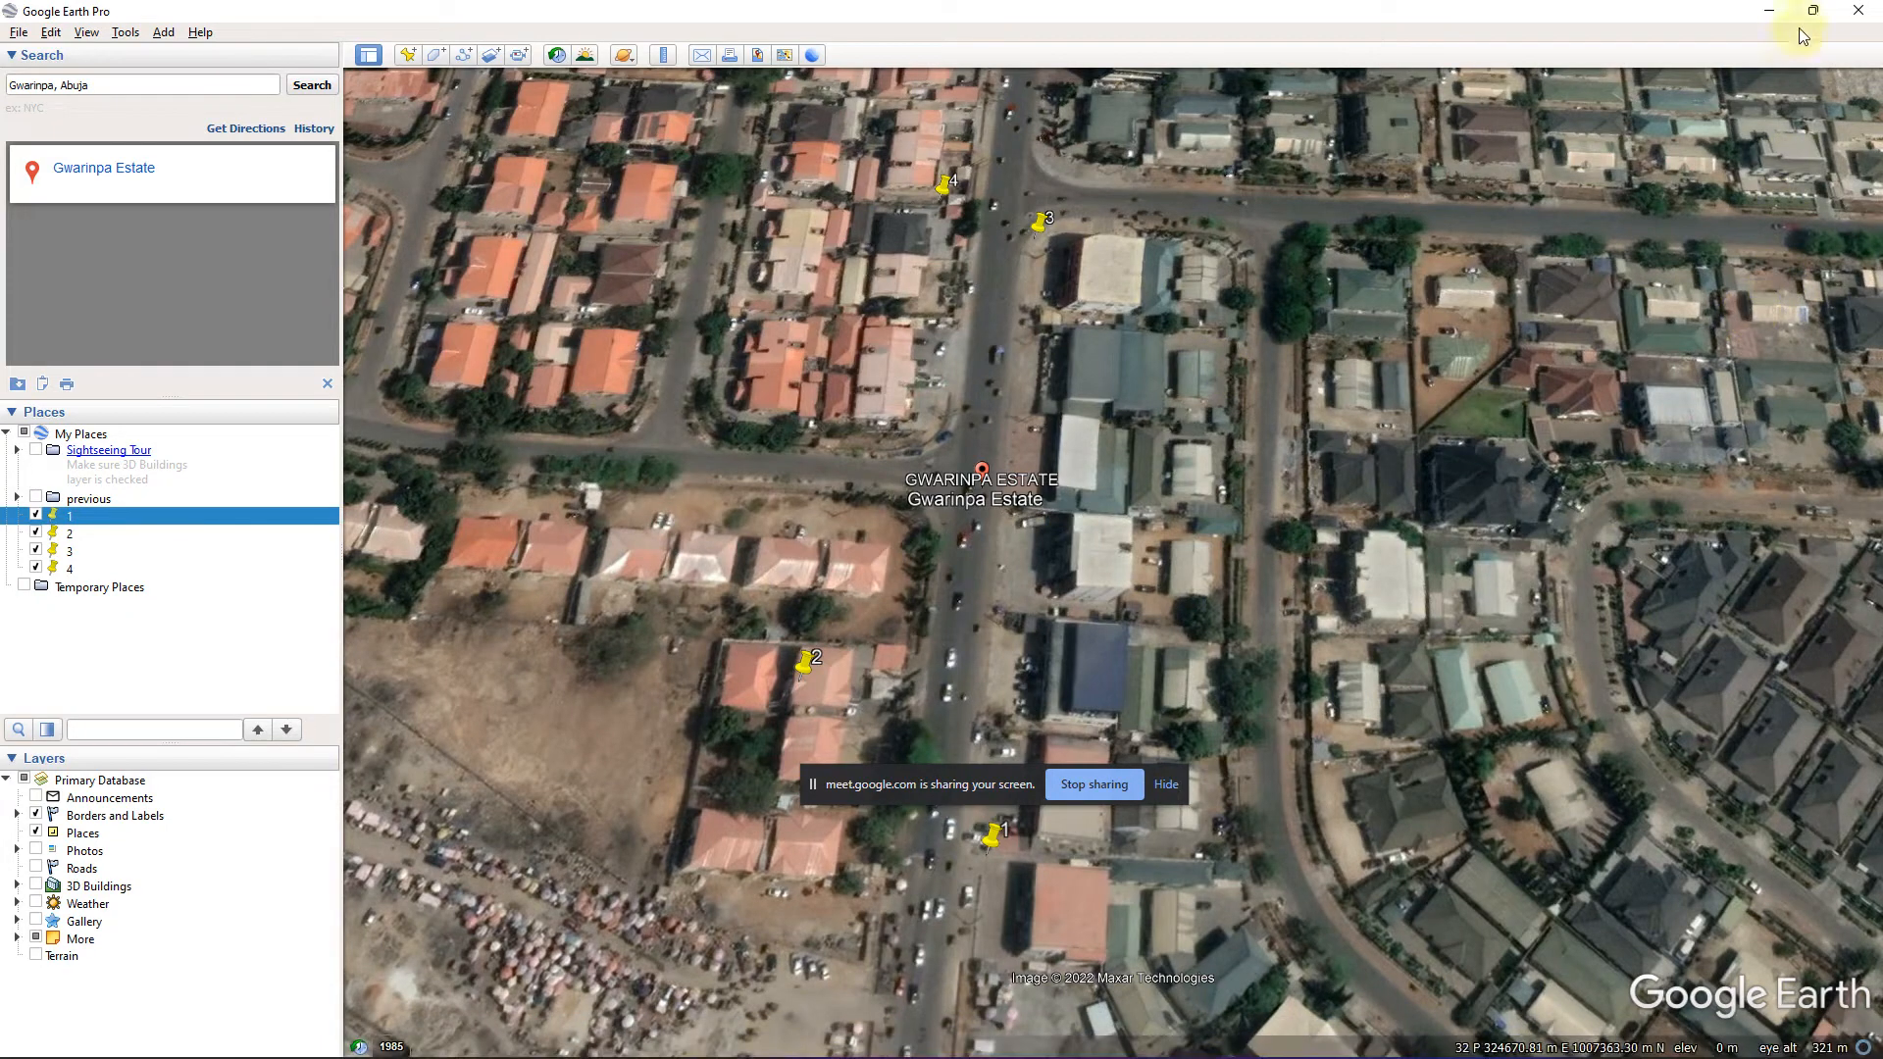
Arrange Google Earth and the Google Meet window side by side and admit the next waiting participant.
{"action": "mouse_move", "coordinate": [1813, 14]}
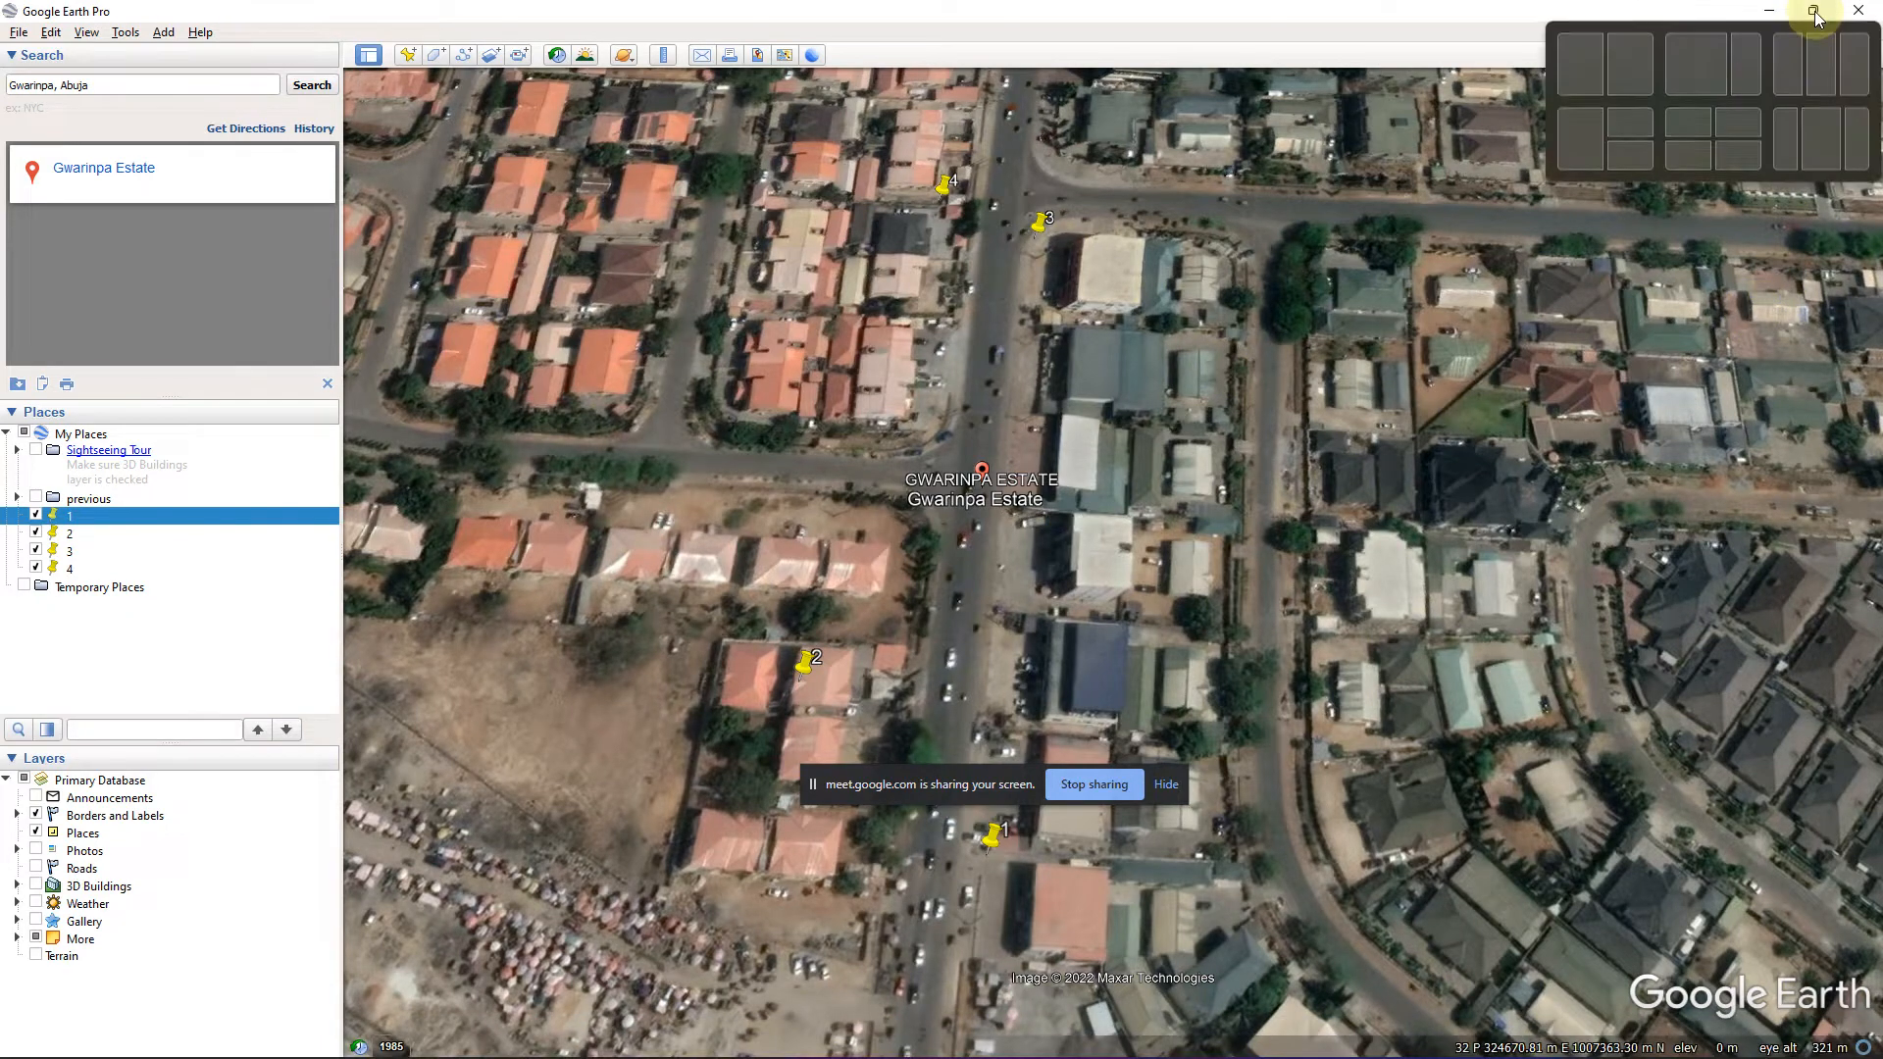
{"action": "left_click", "coordinate": [1708, 63]}
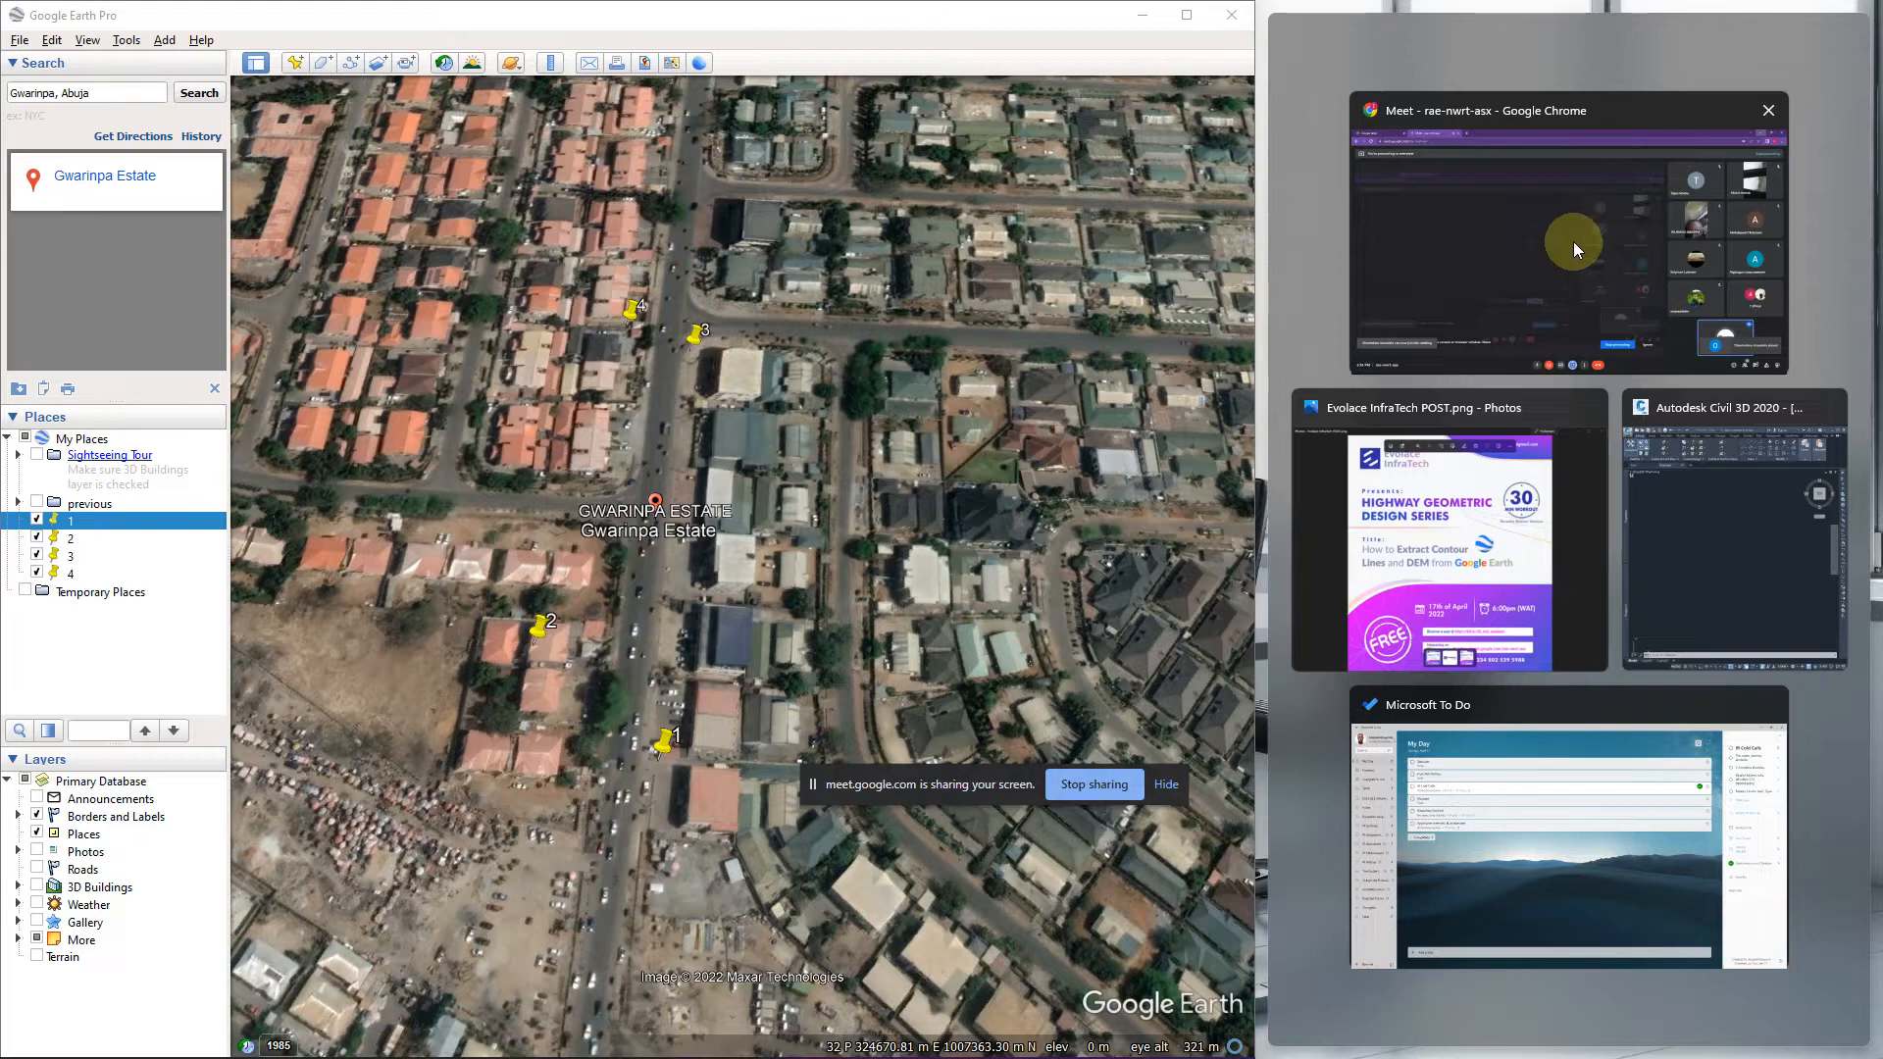
{"action": "left_click", "coordinate": [1573, 241]}
{"action": "left_click", "coordinate": [1768, 185]}
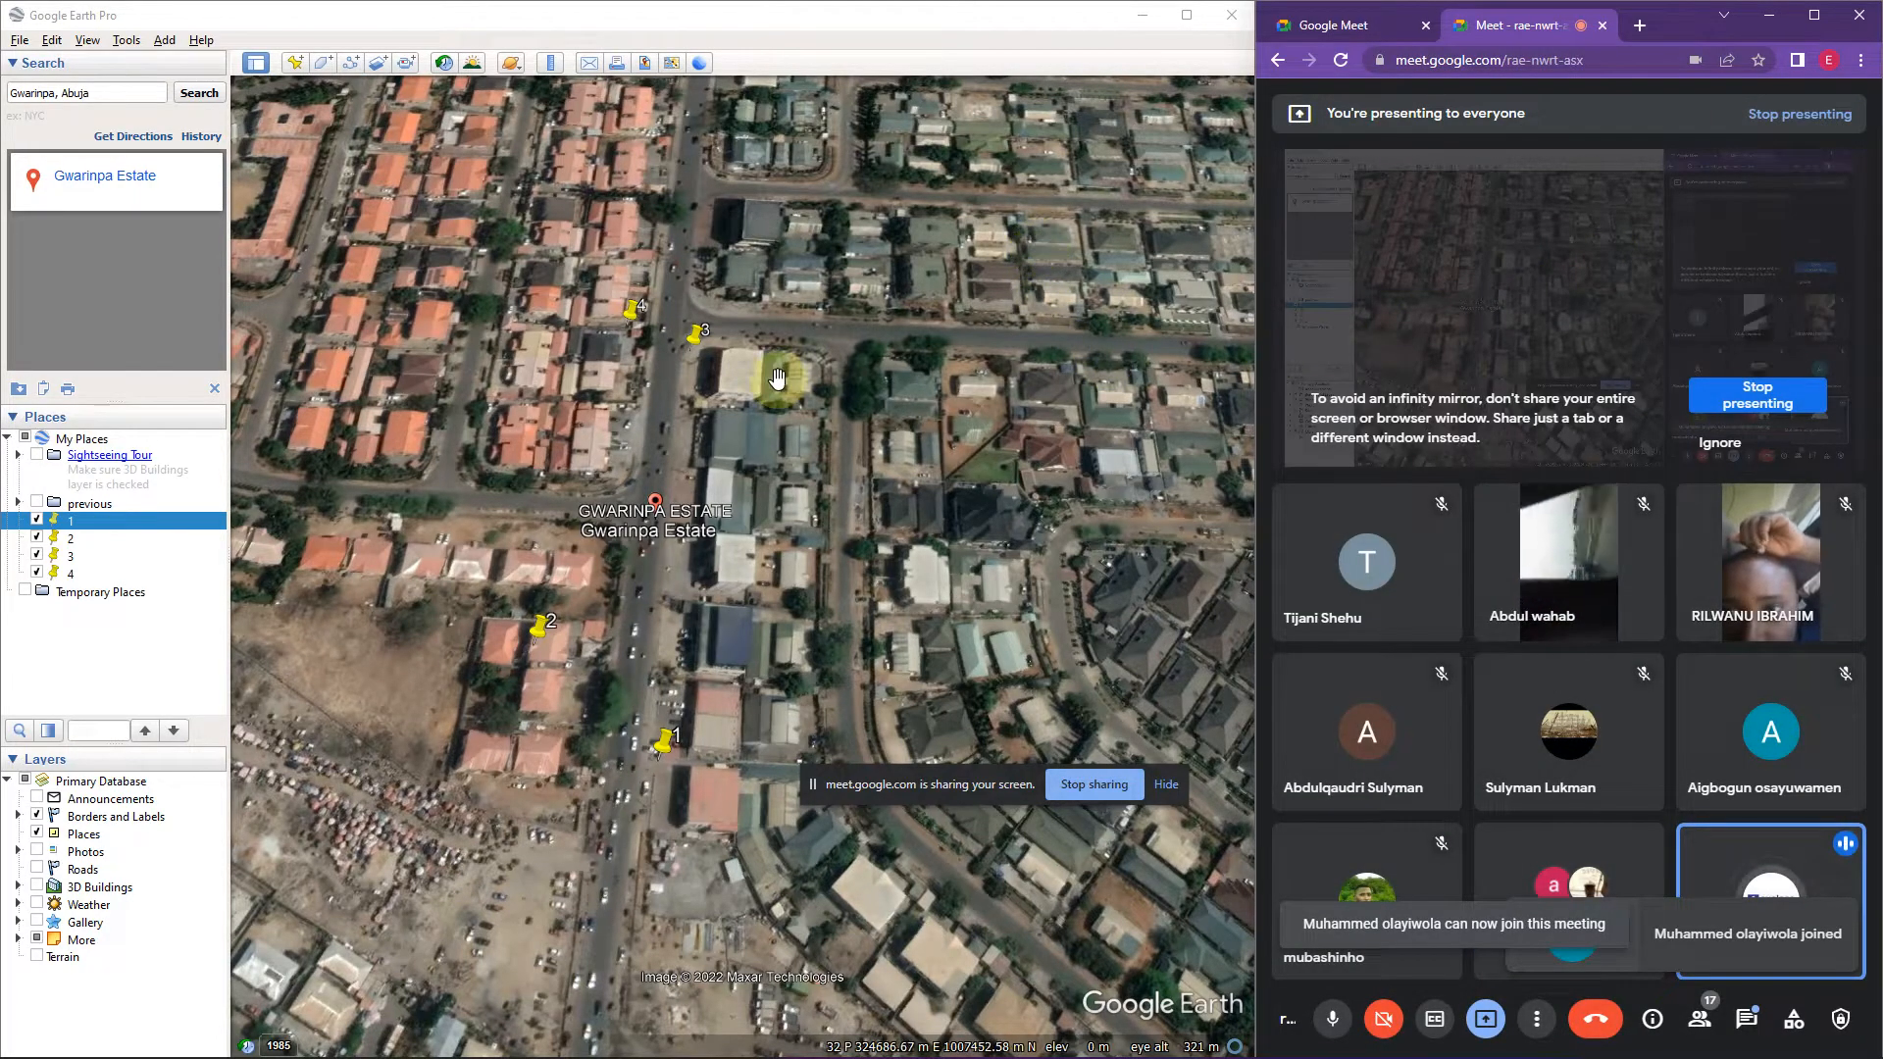
Start a new path named Survey and move its dialog clear of the four placemarks.
{"action": "scroll", "coordinate": [657, 461], "scroll_direction": "up", "scroll_amount": 3}
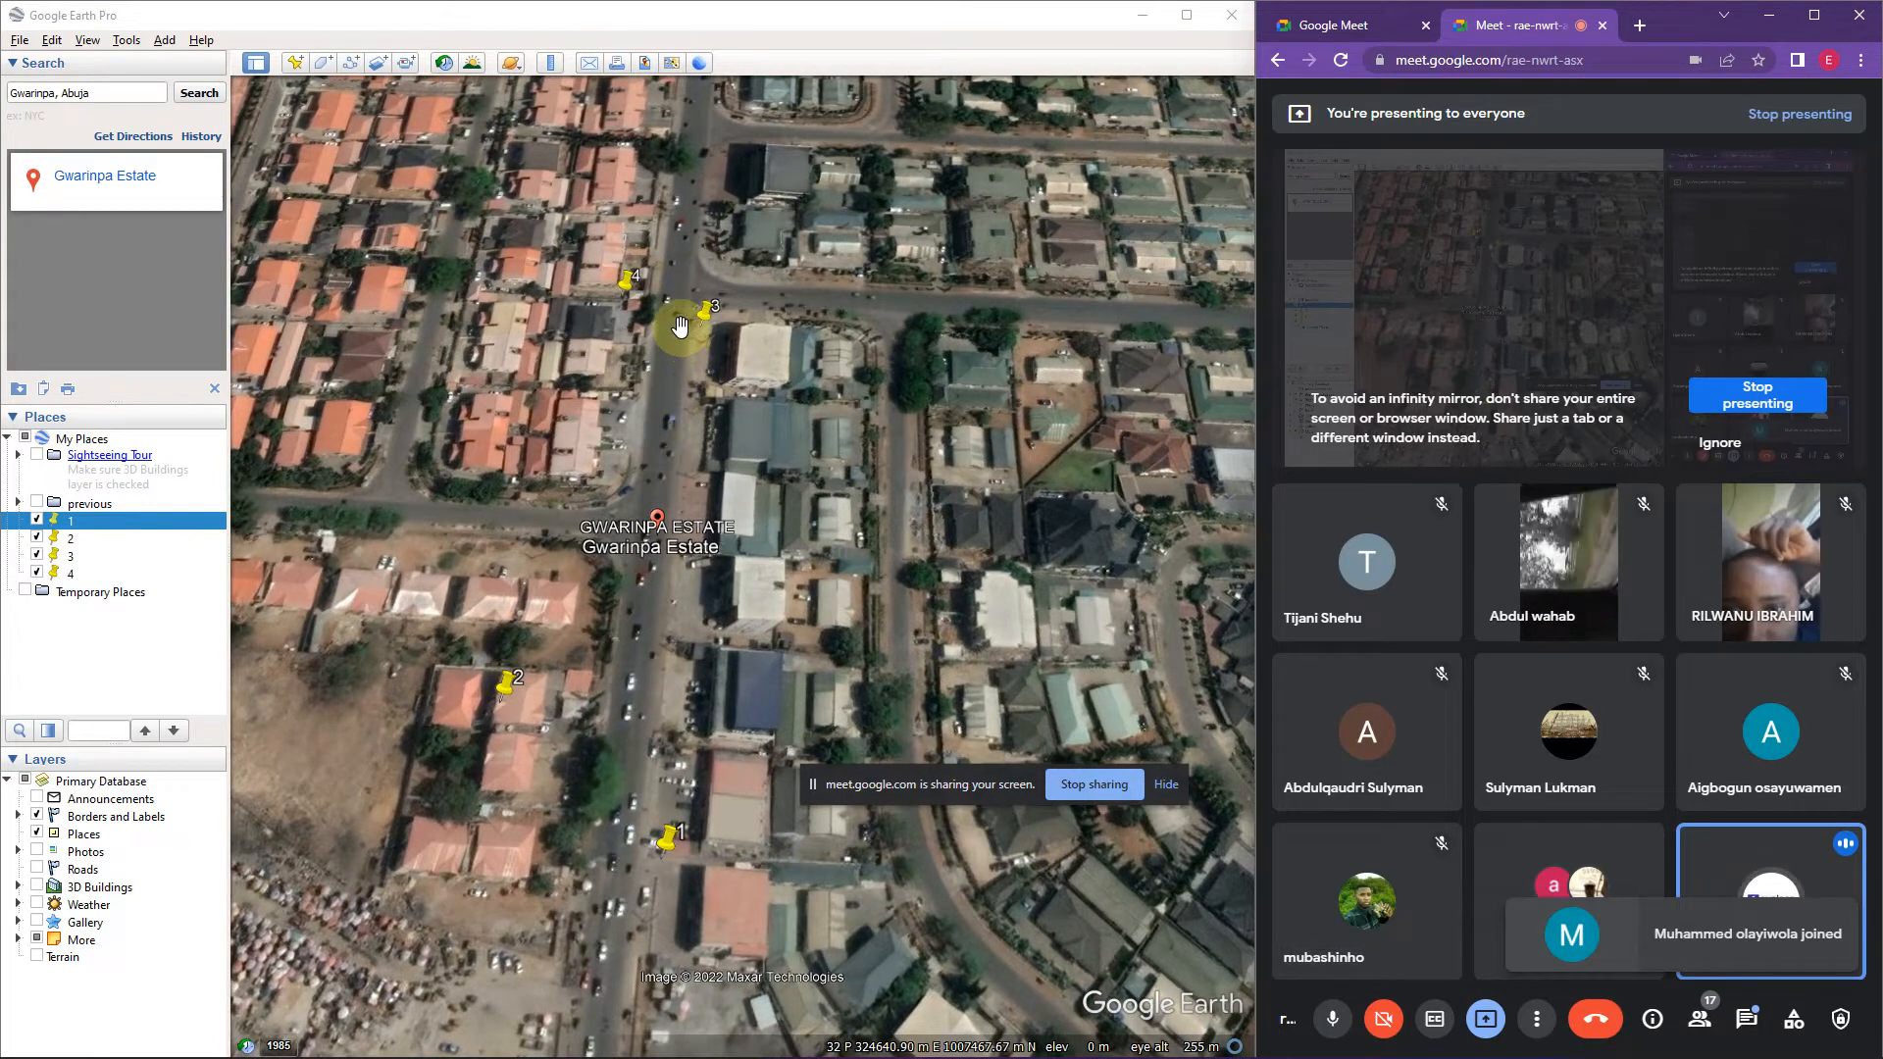
{"action": "left_click", "coordinate": [352, 70]}
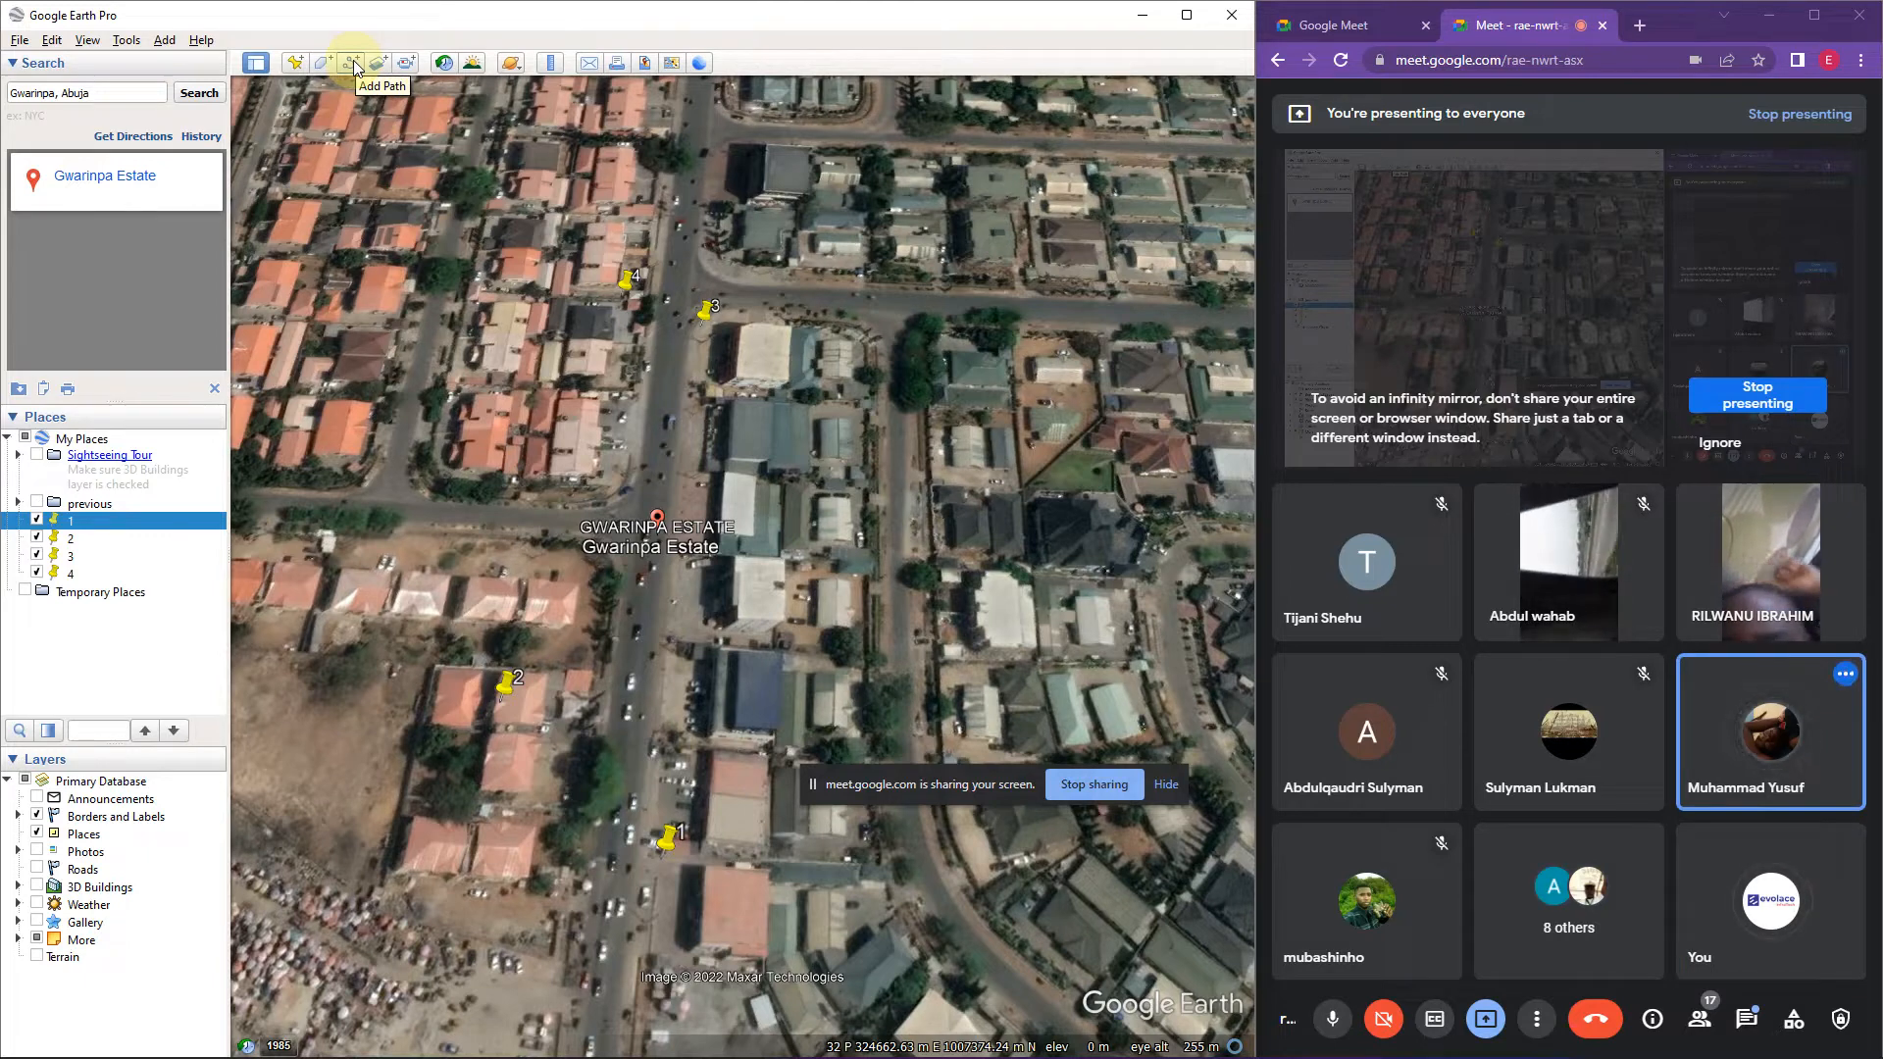
{"action": "left_click", "coordinate": [353, 63]}
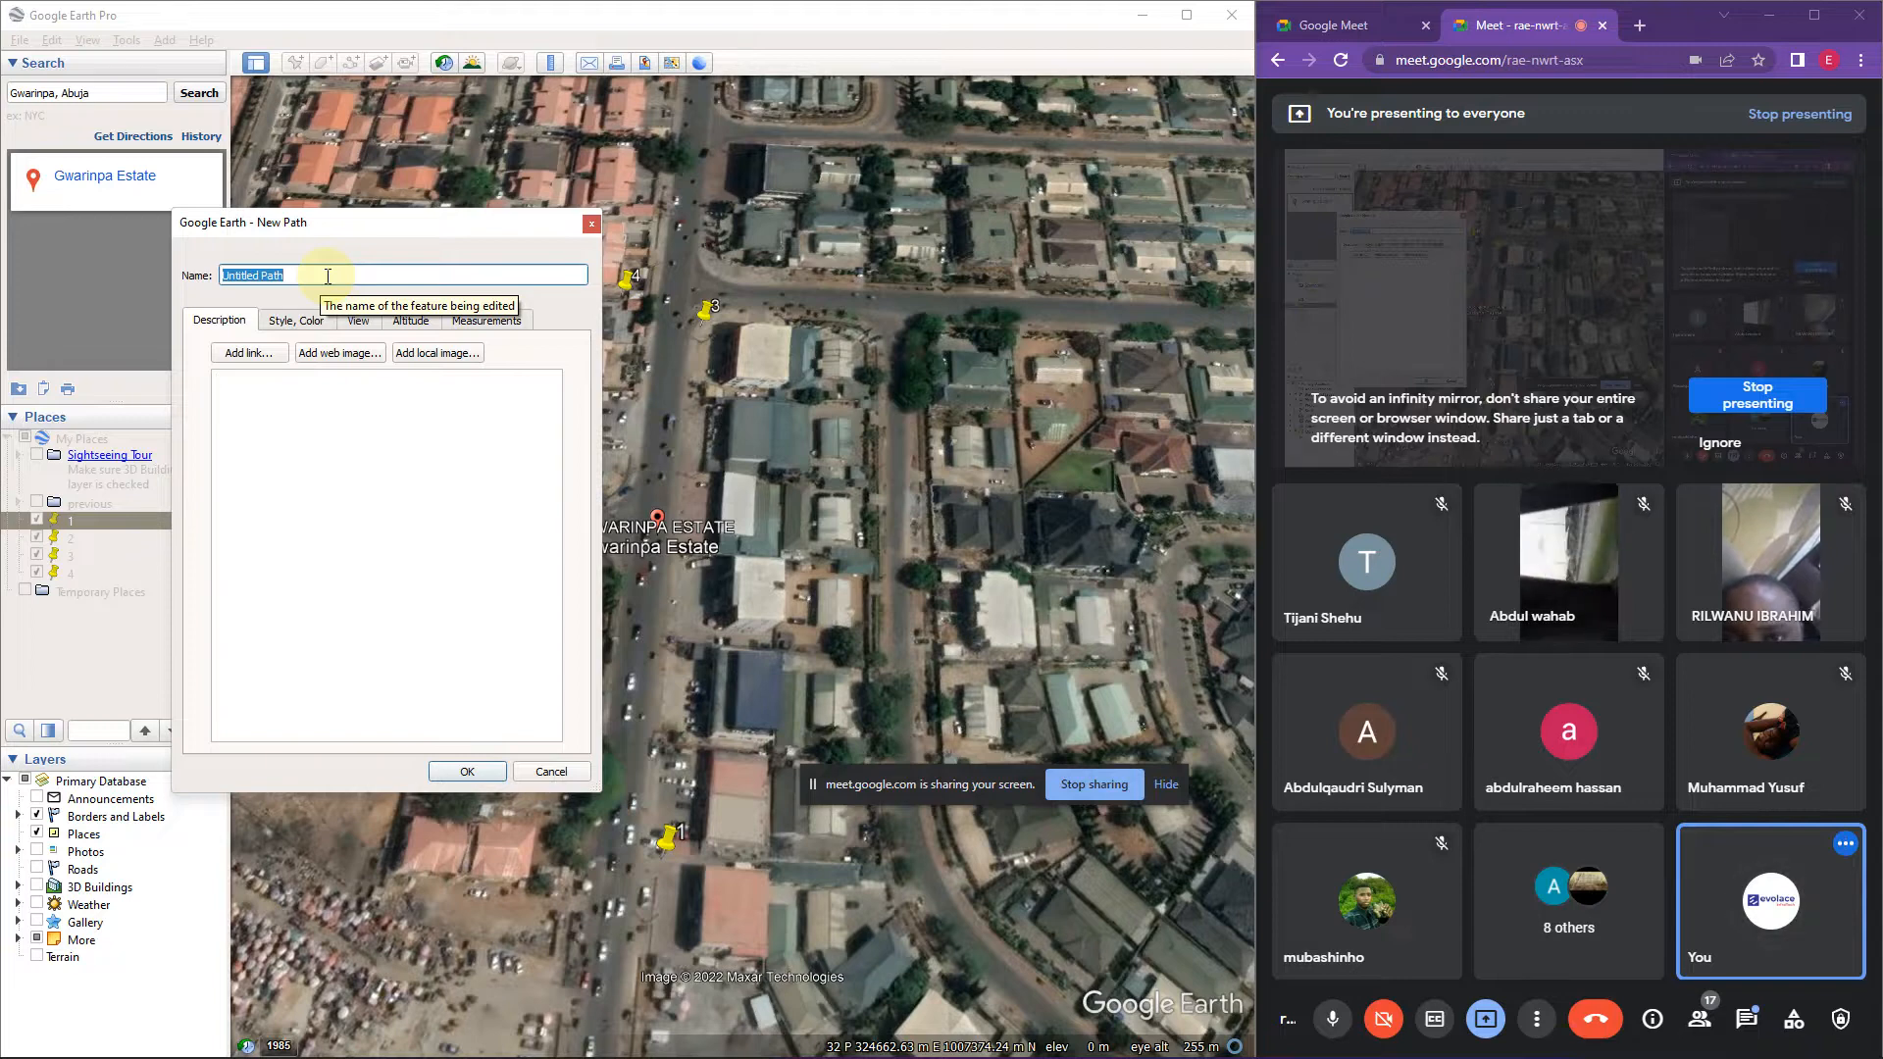
{"action": "type", "text": "SUrvet"}
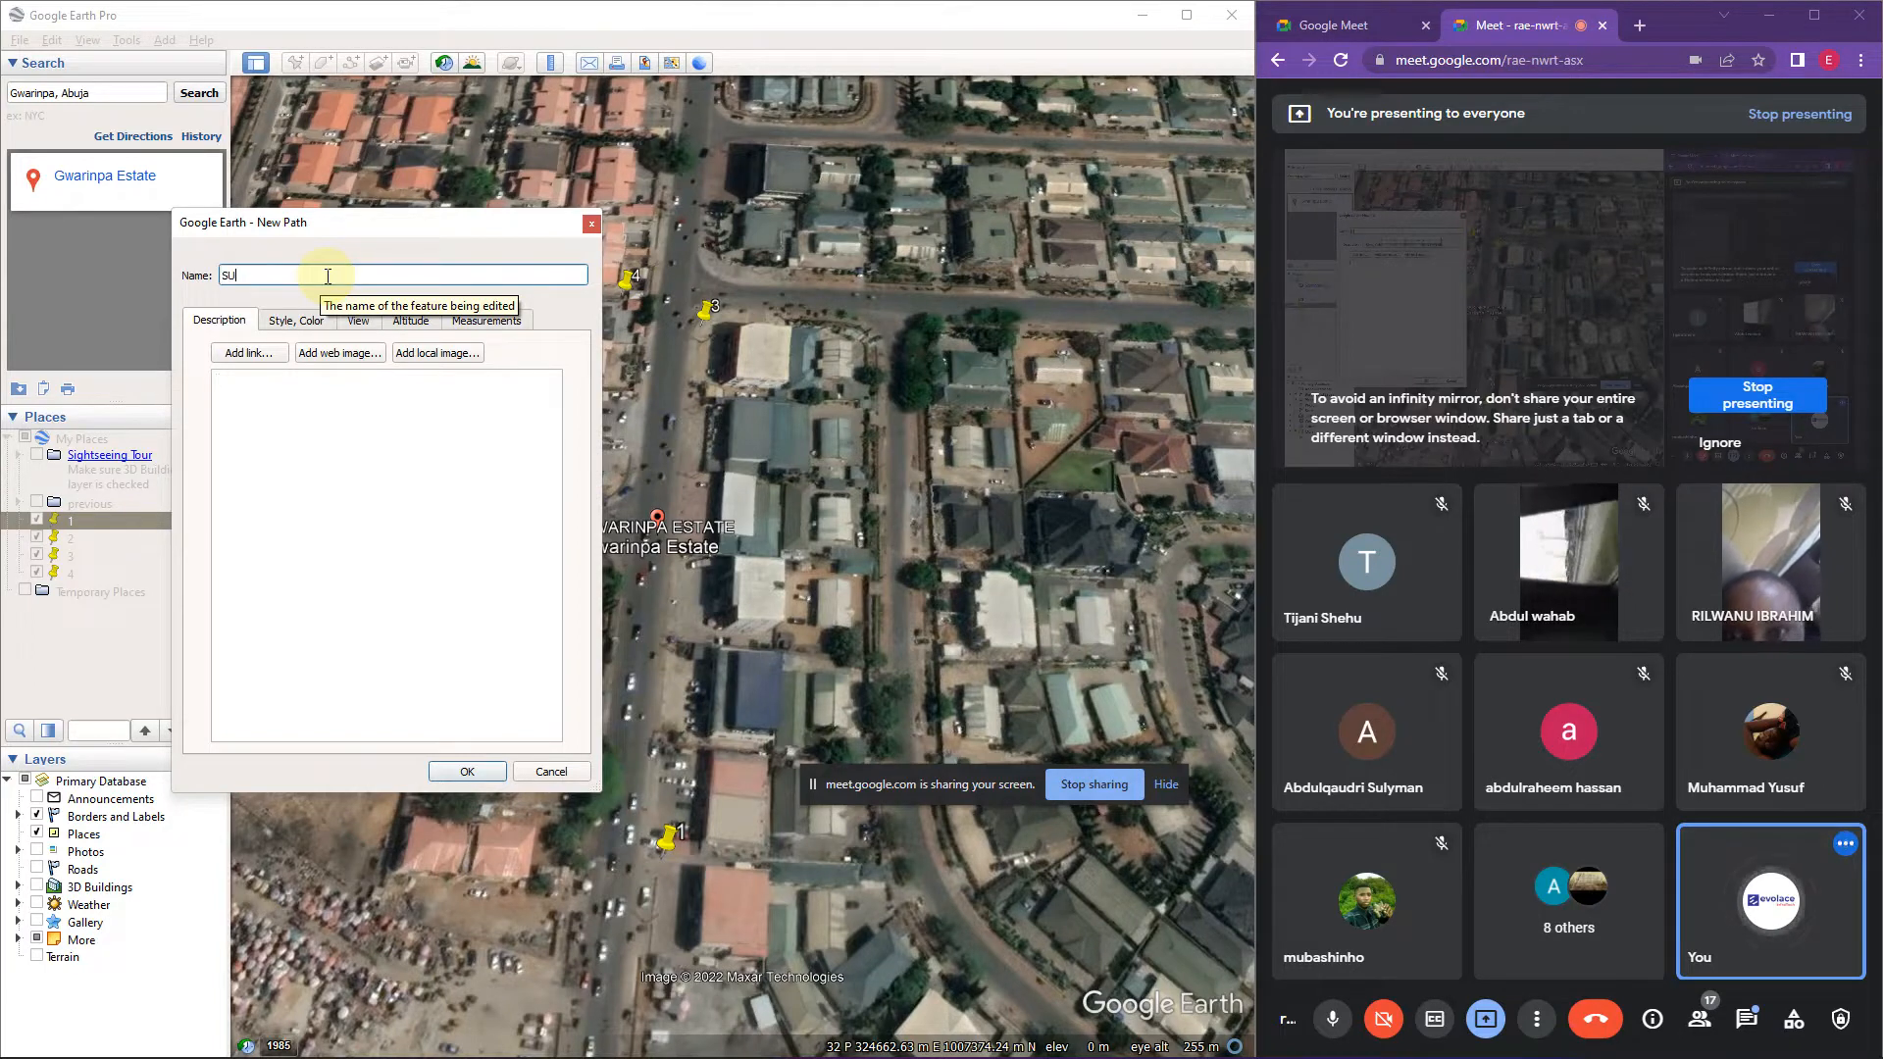
{"action": "key", "text": "BackSpace"}
{"action": "key", "text": "BackSpace"}
{"action": "key", "text": "BackSpace"}
{"action": "key", "text": "BackSpace"}
{"action": "key", "text": "BackSpace"}
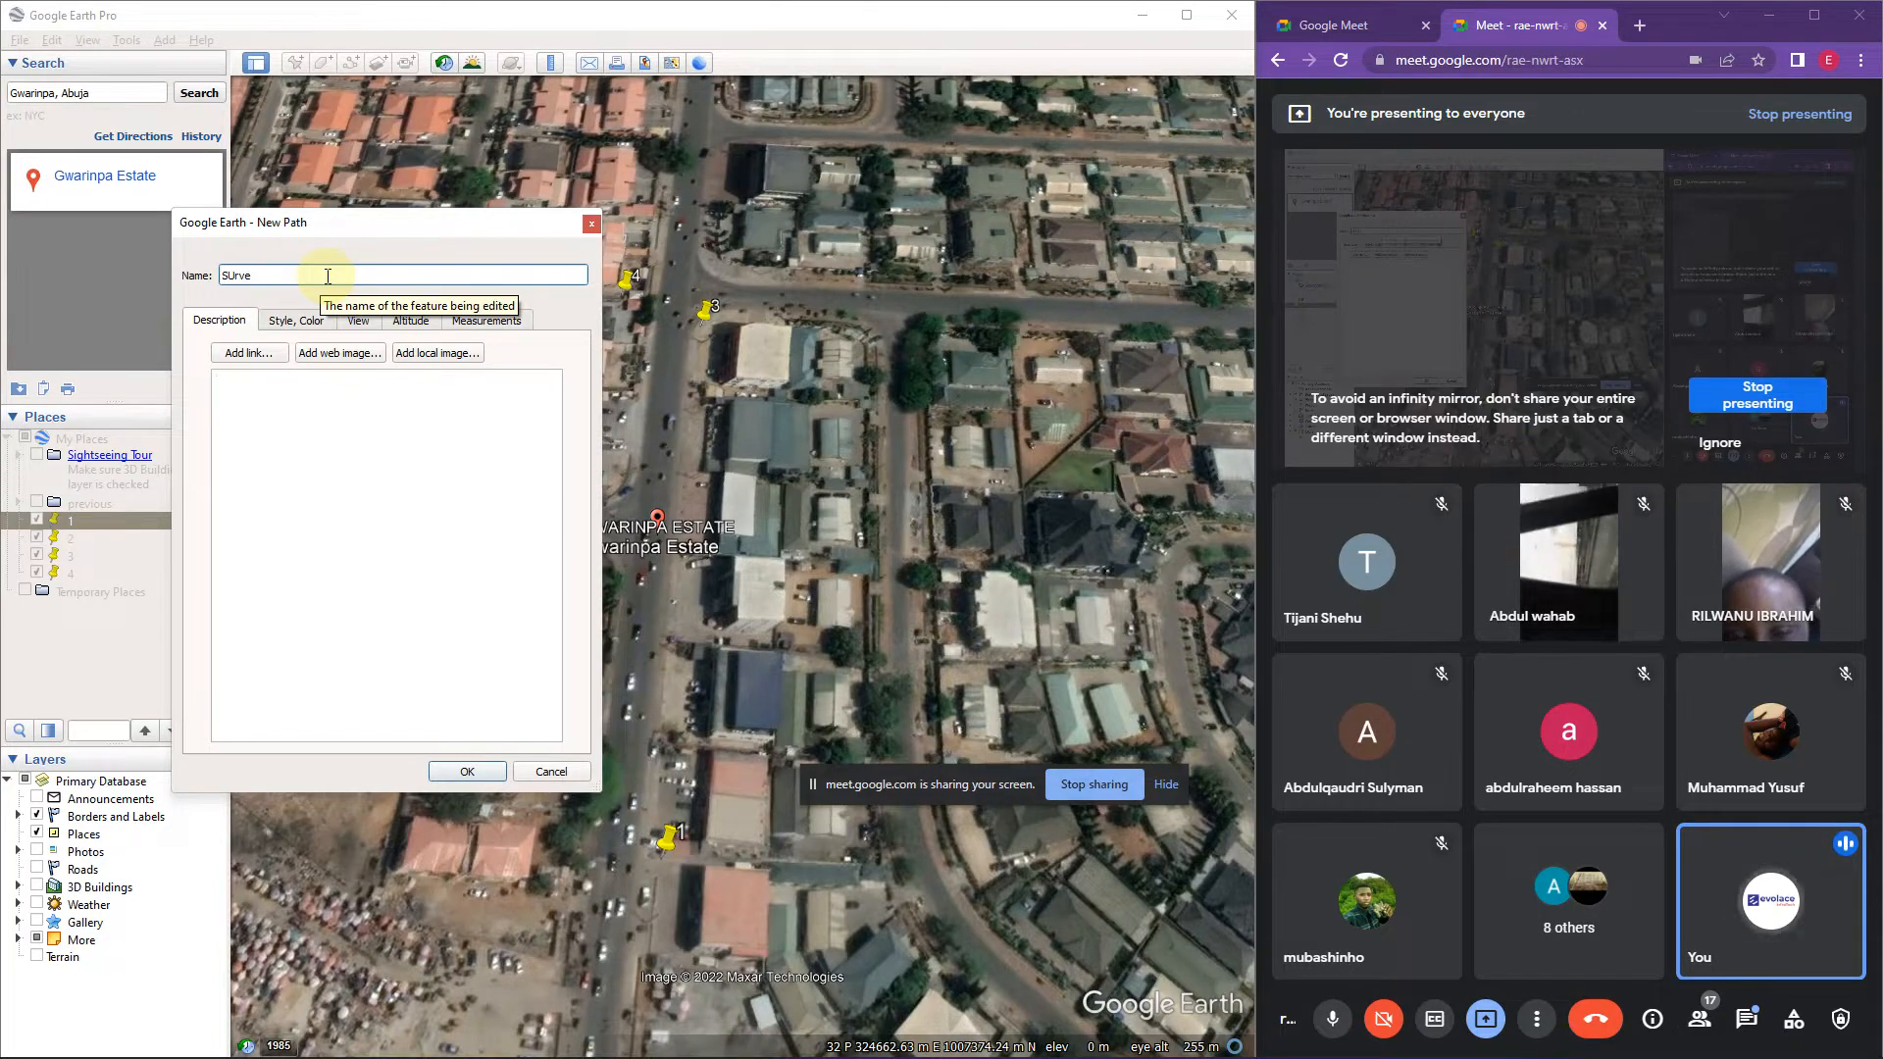
{"action": "type", "text": "urvey"}
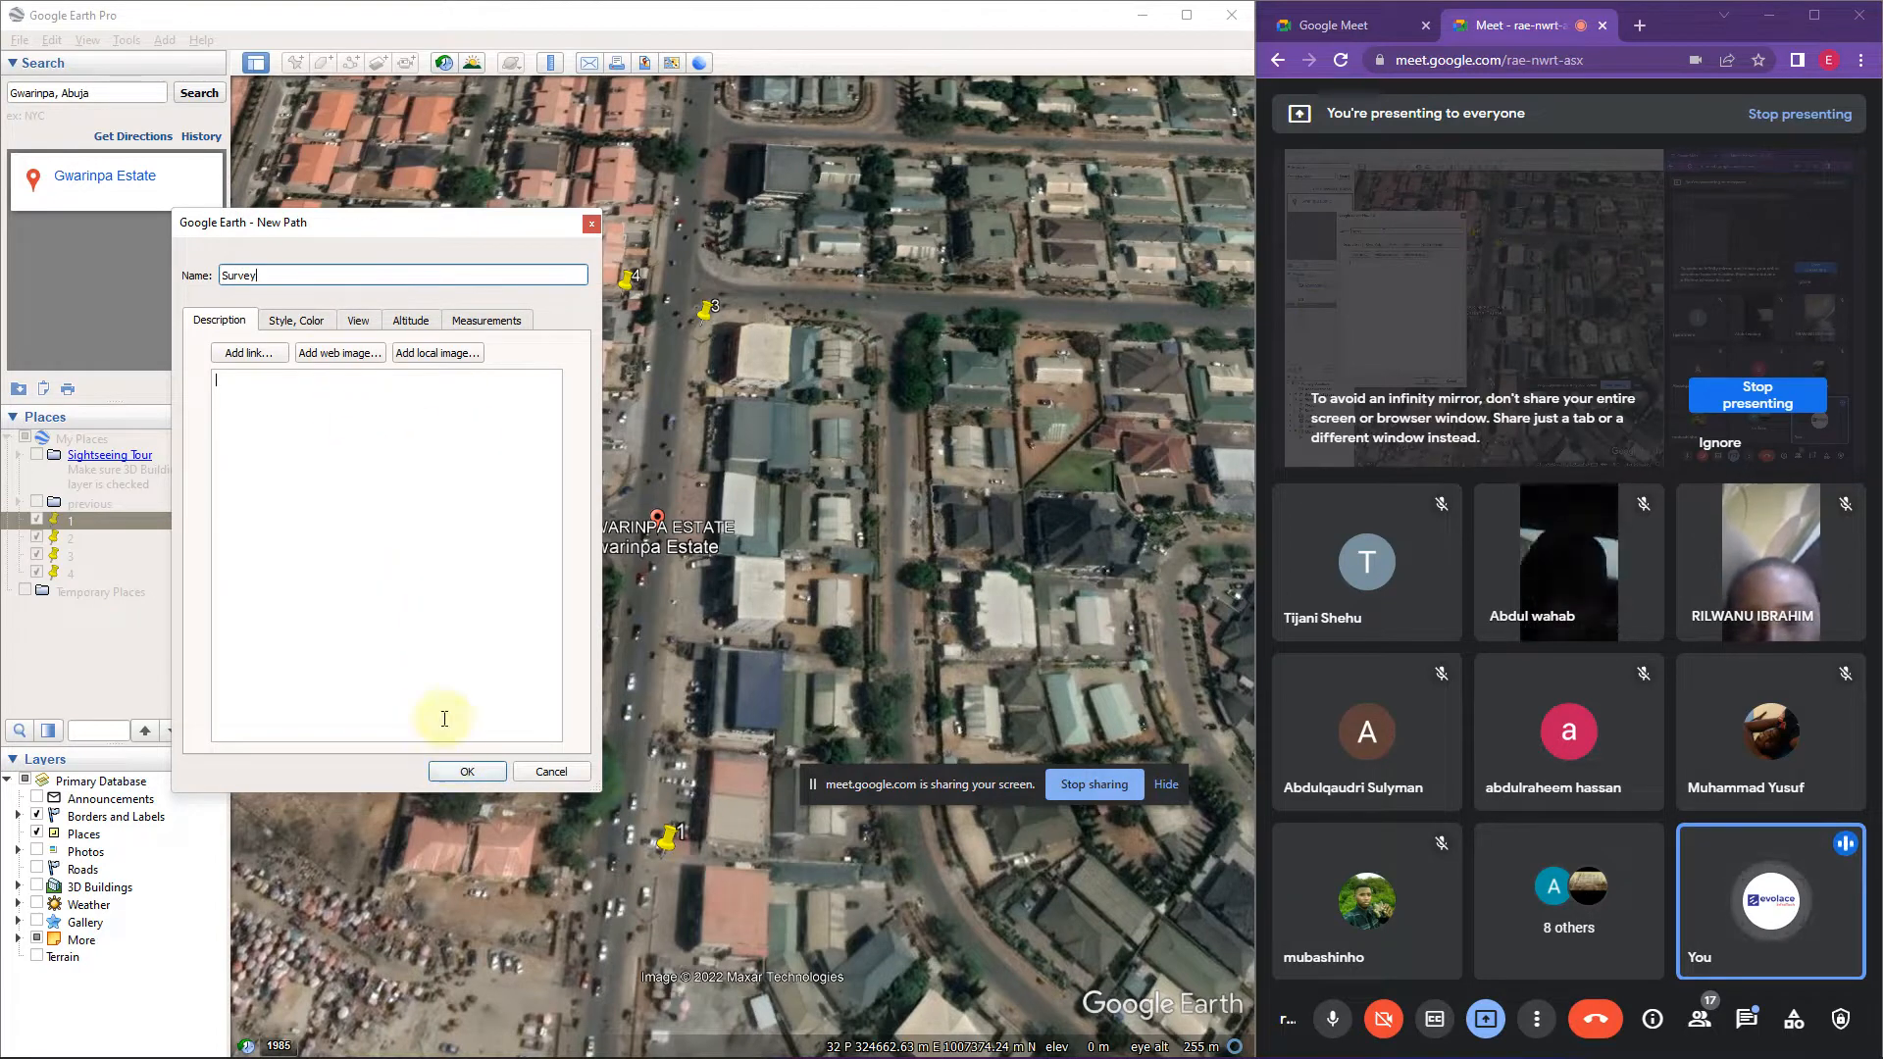
{"action": "left_click_drag", "start_coordinate": [421, 226], "coordinate": [1174, 79]}
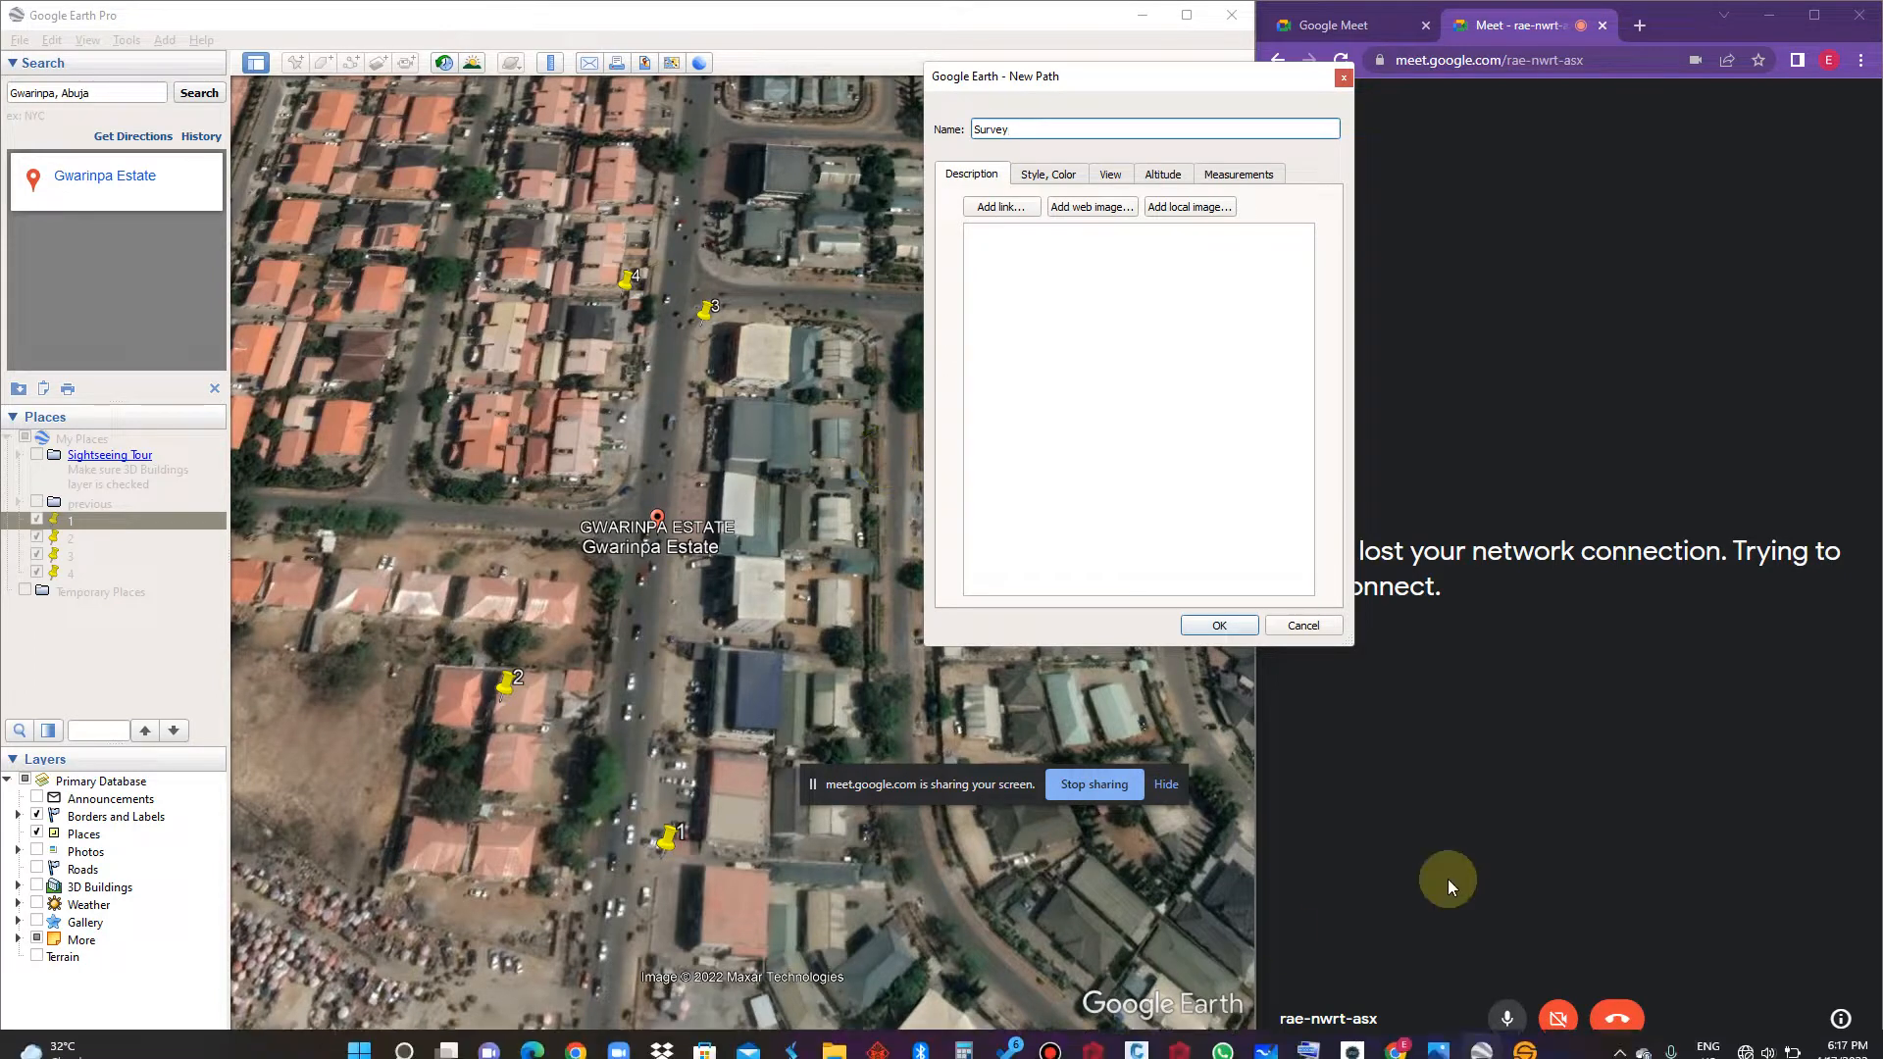
Connect the computer to the MM Wi-Fi network and close the network settings.
{"action": "left_click", "coordinate": [1762, 1034]}
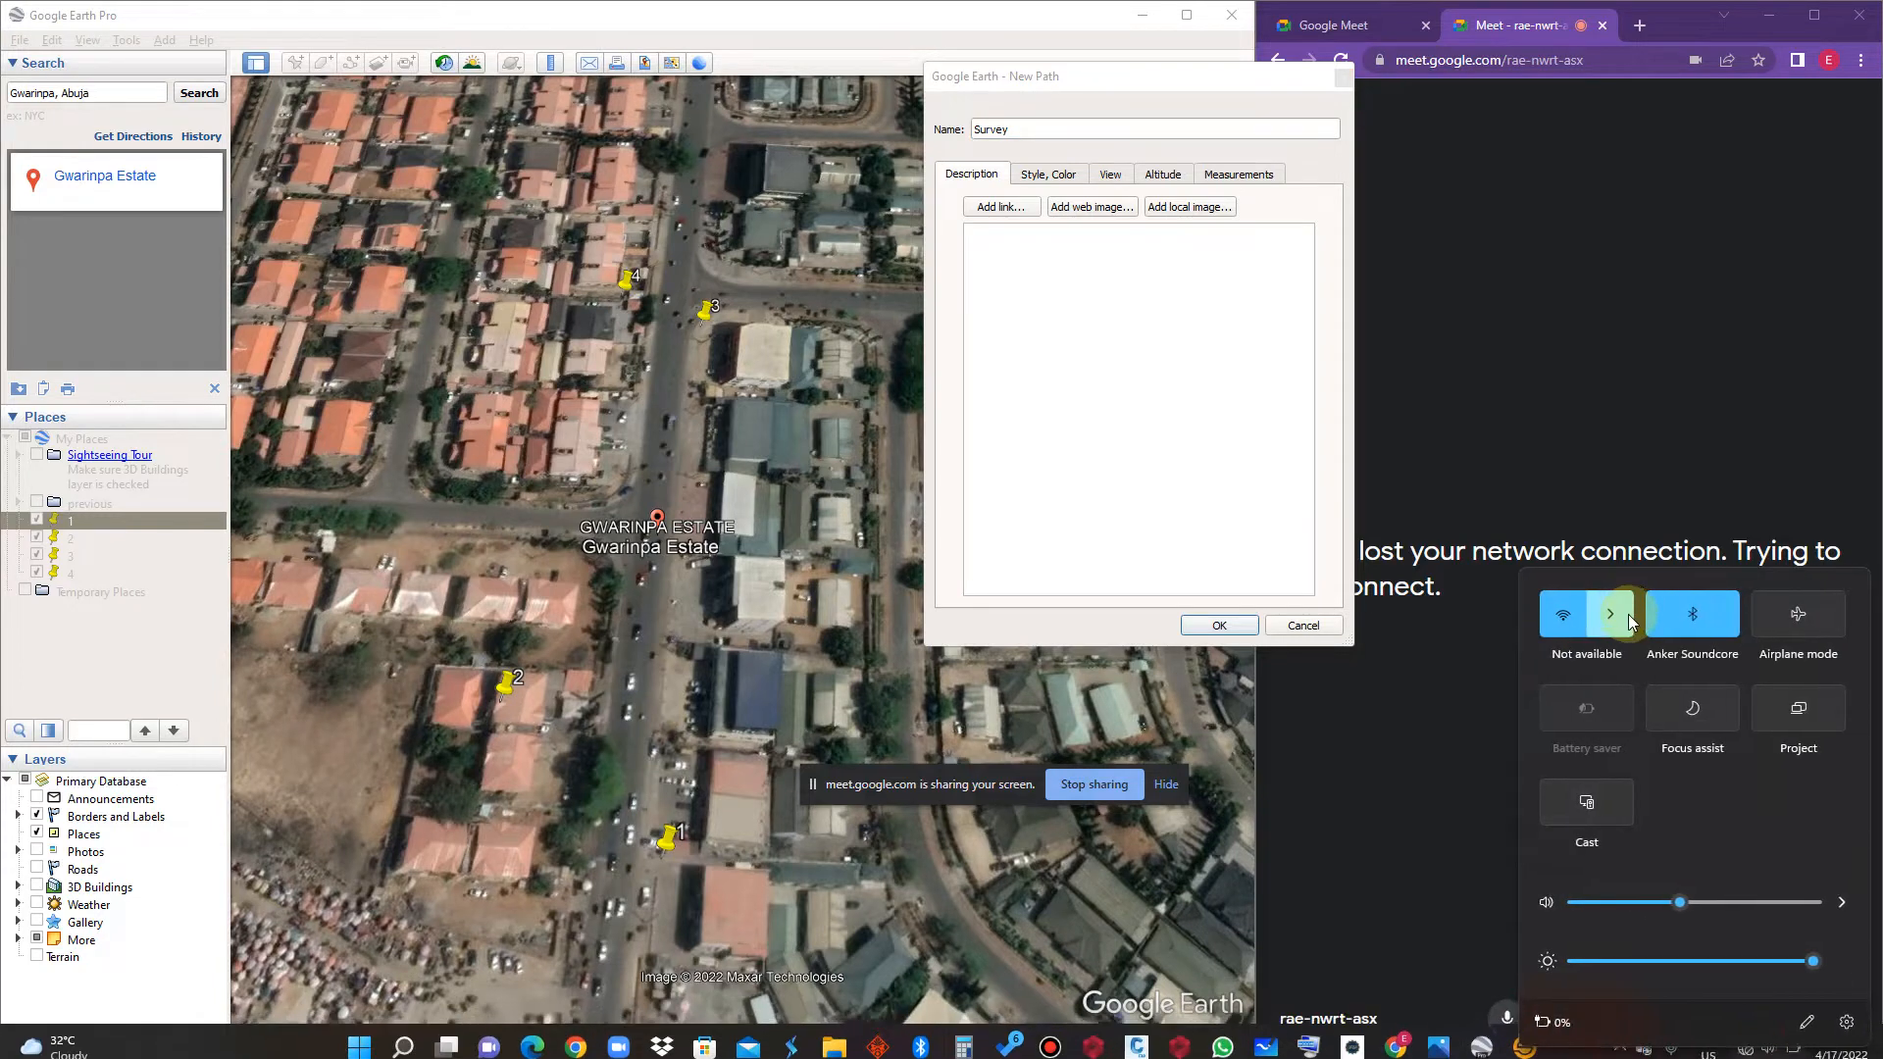
{"action": "left_click", "coordinate": [1628, 614]}
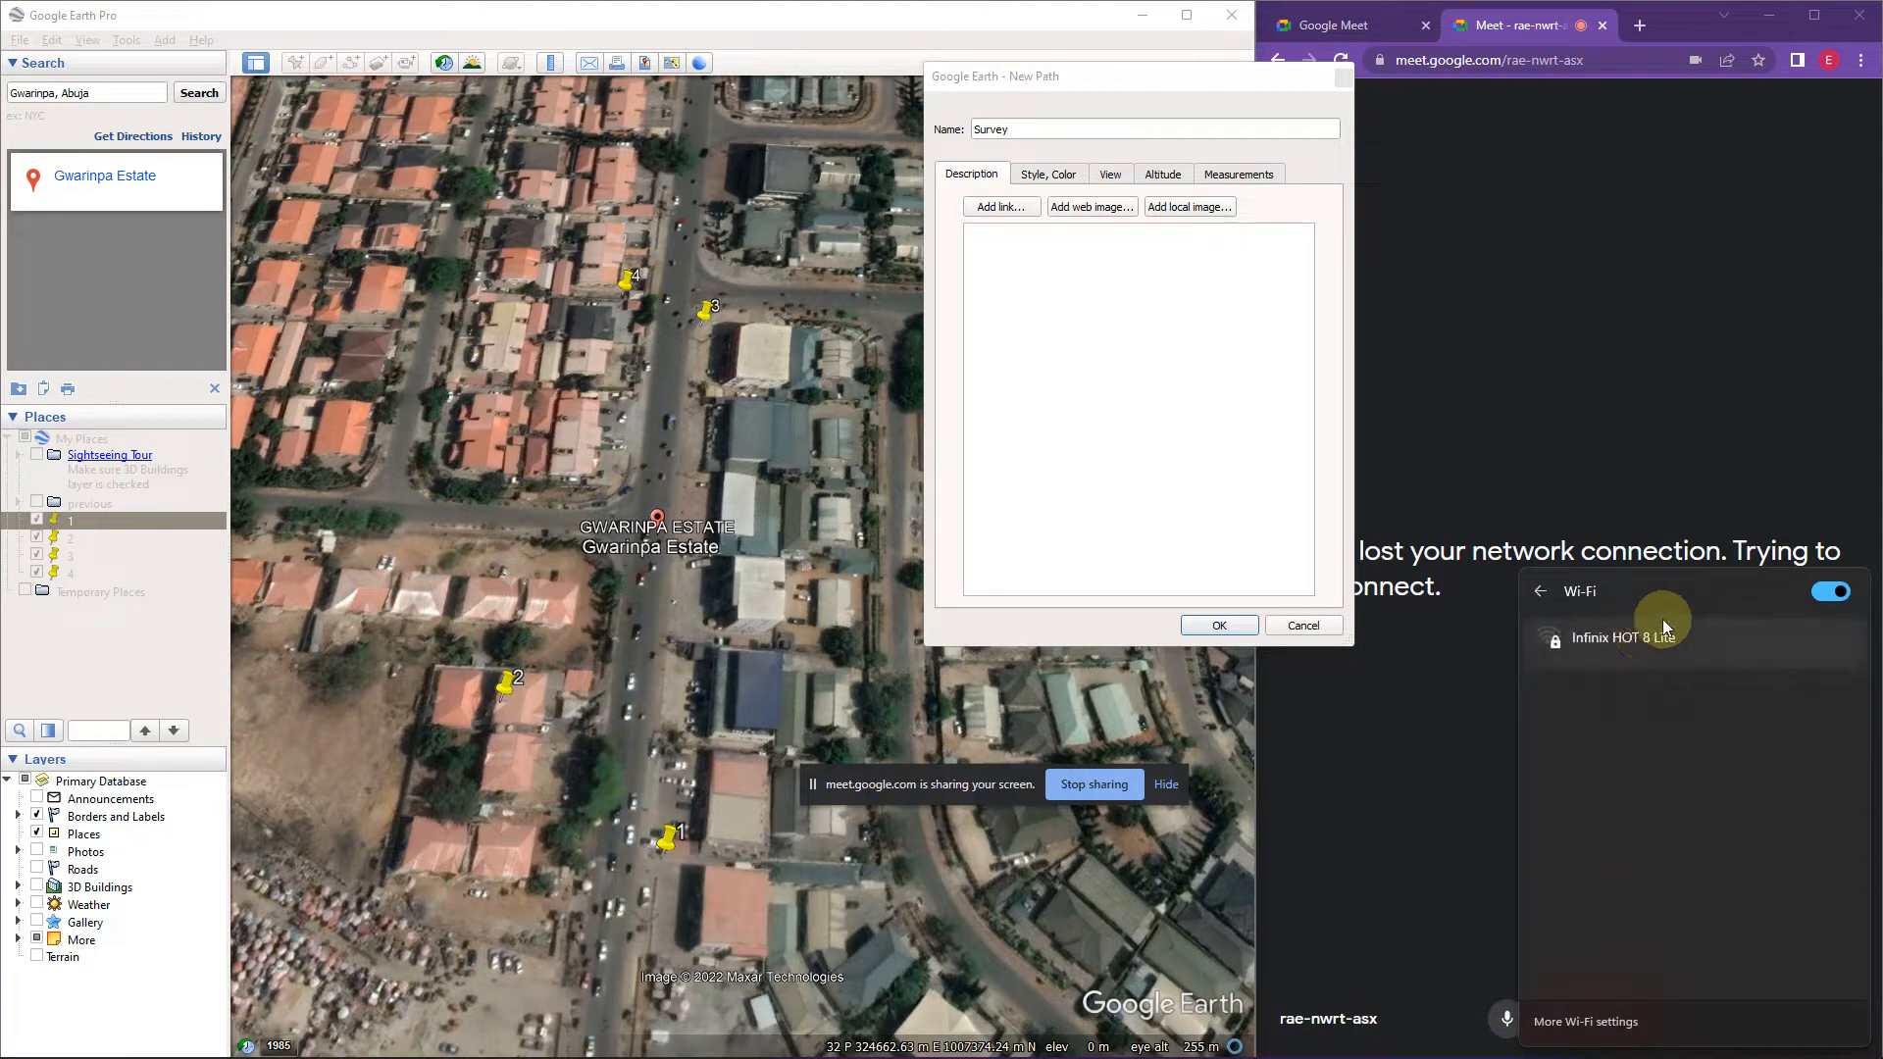
{"action": "left_click", "coordinate": [1550, 590]}
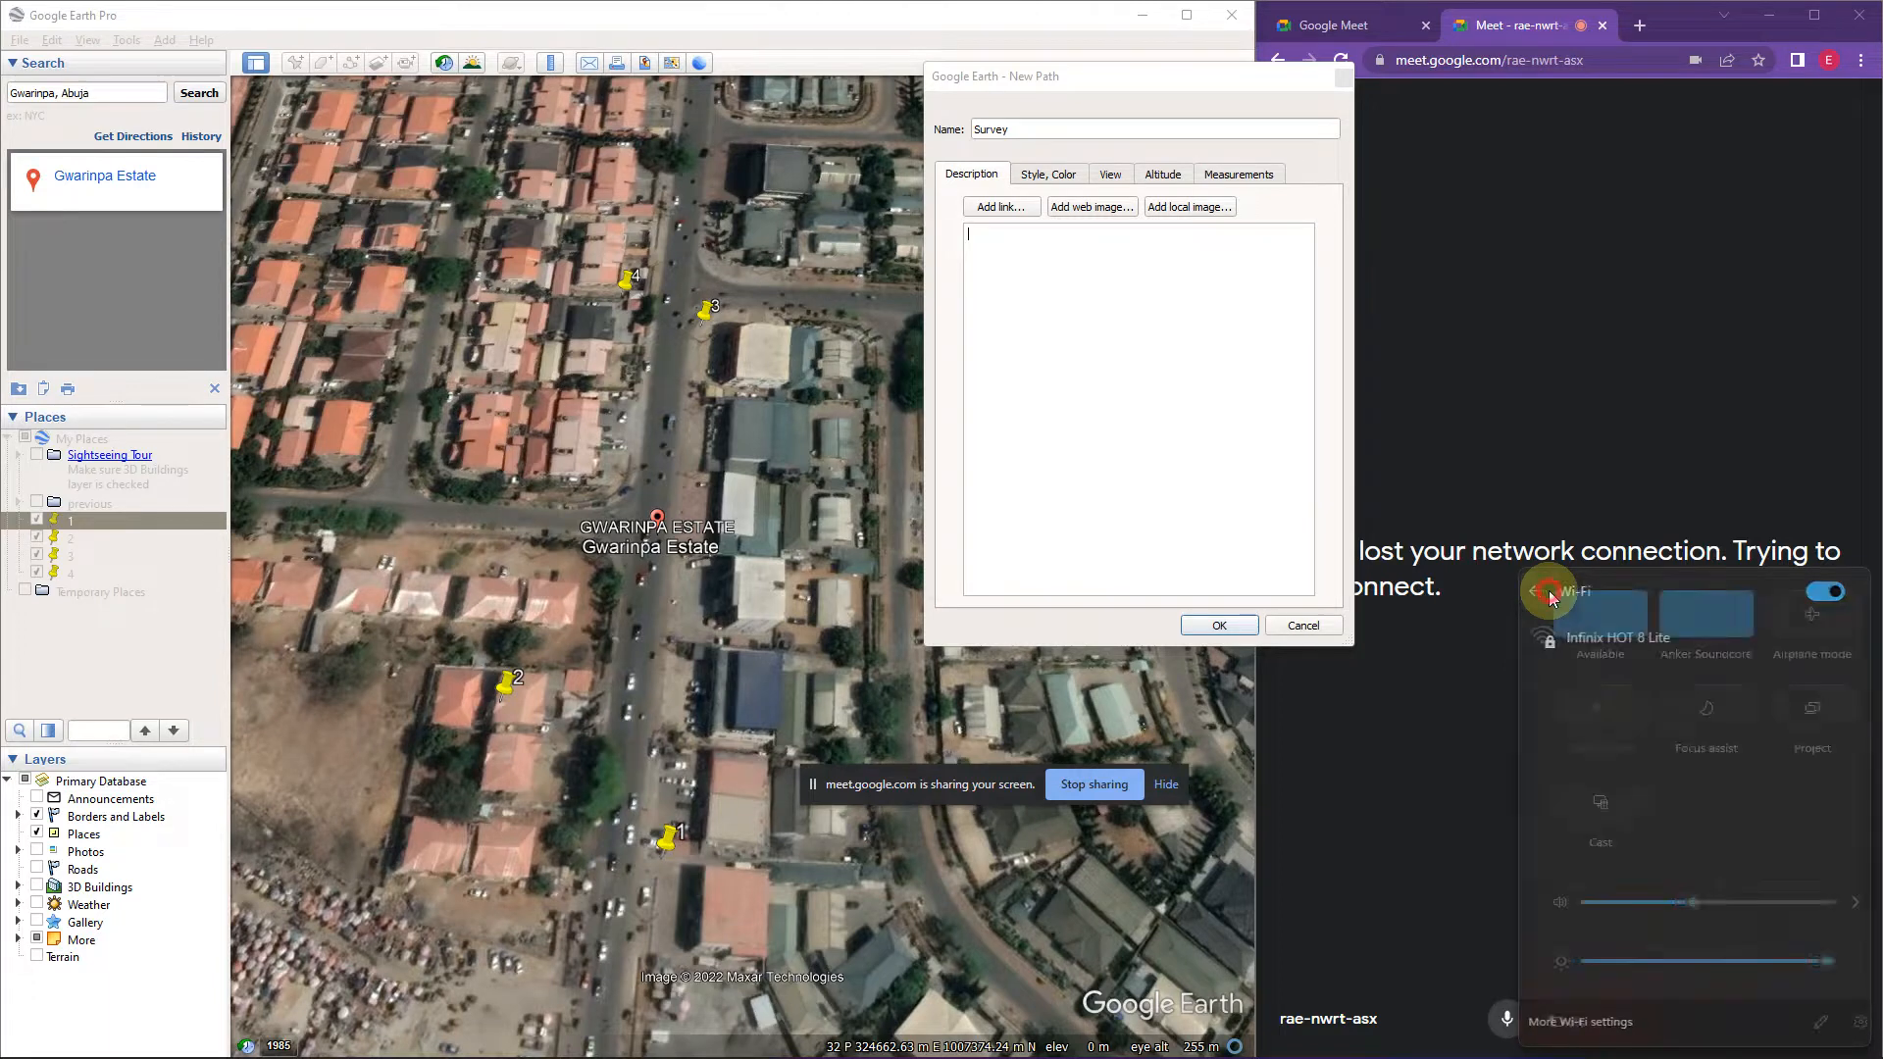
{"action": "left_click", "coordinate": [1632, 617]}
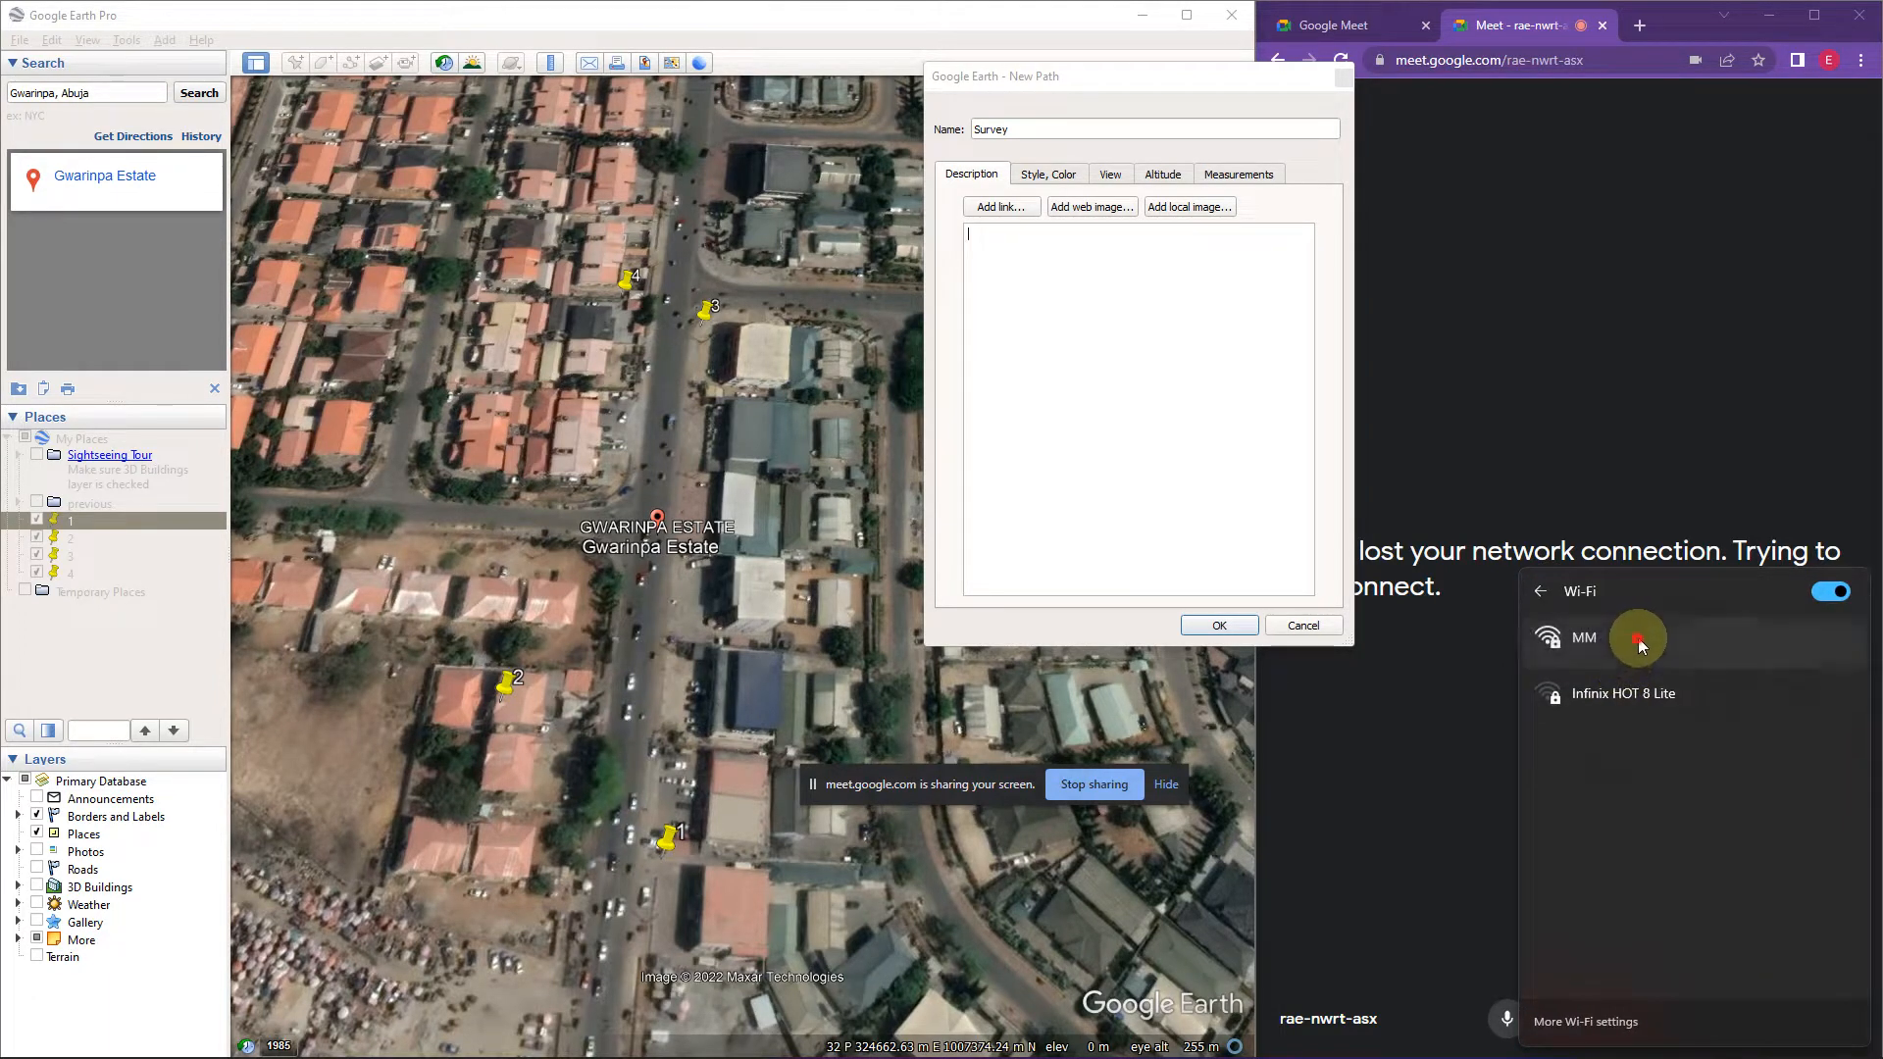
{"action": "left_click", "coordinate": [1637, 637]}
{"action": "left_click", "coordinate": [1753, 724]}
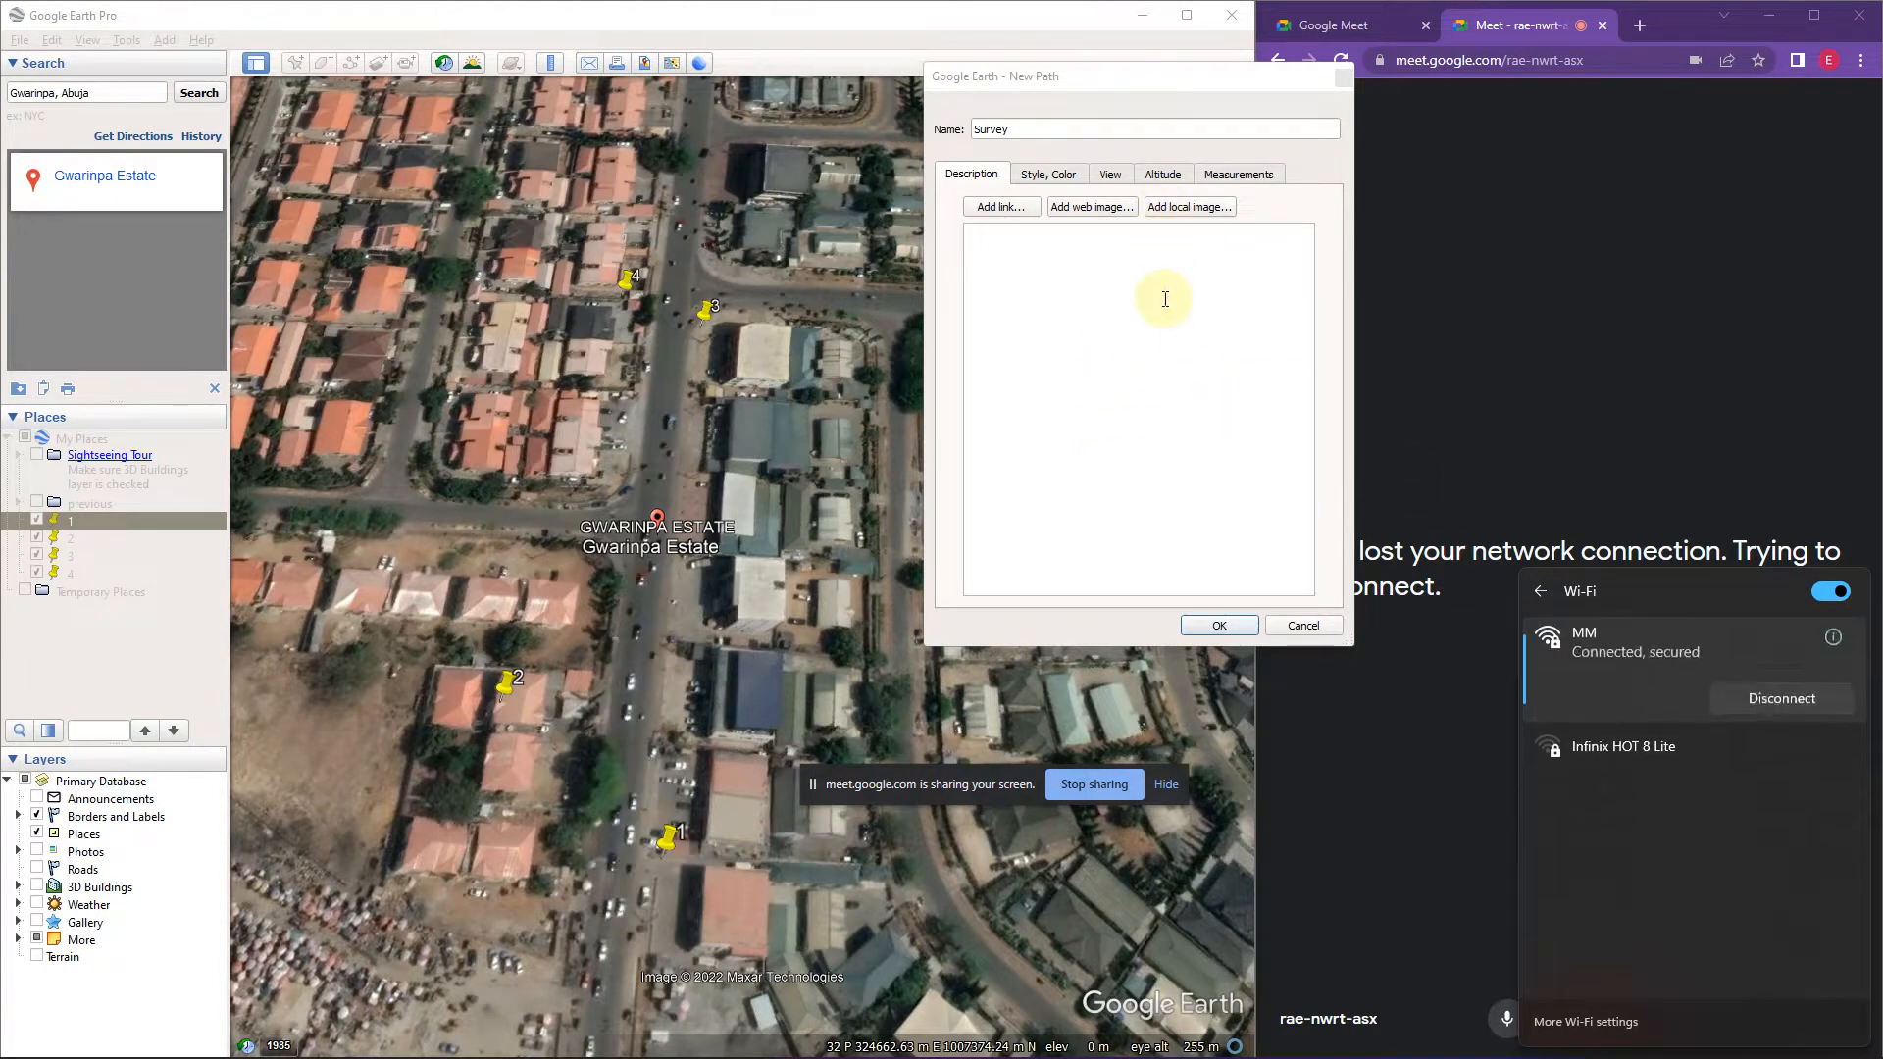
{"action": "left_click", "coordinate": [1591, 468]}
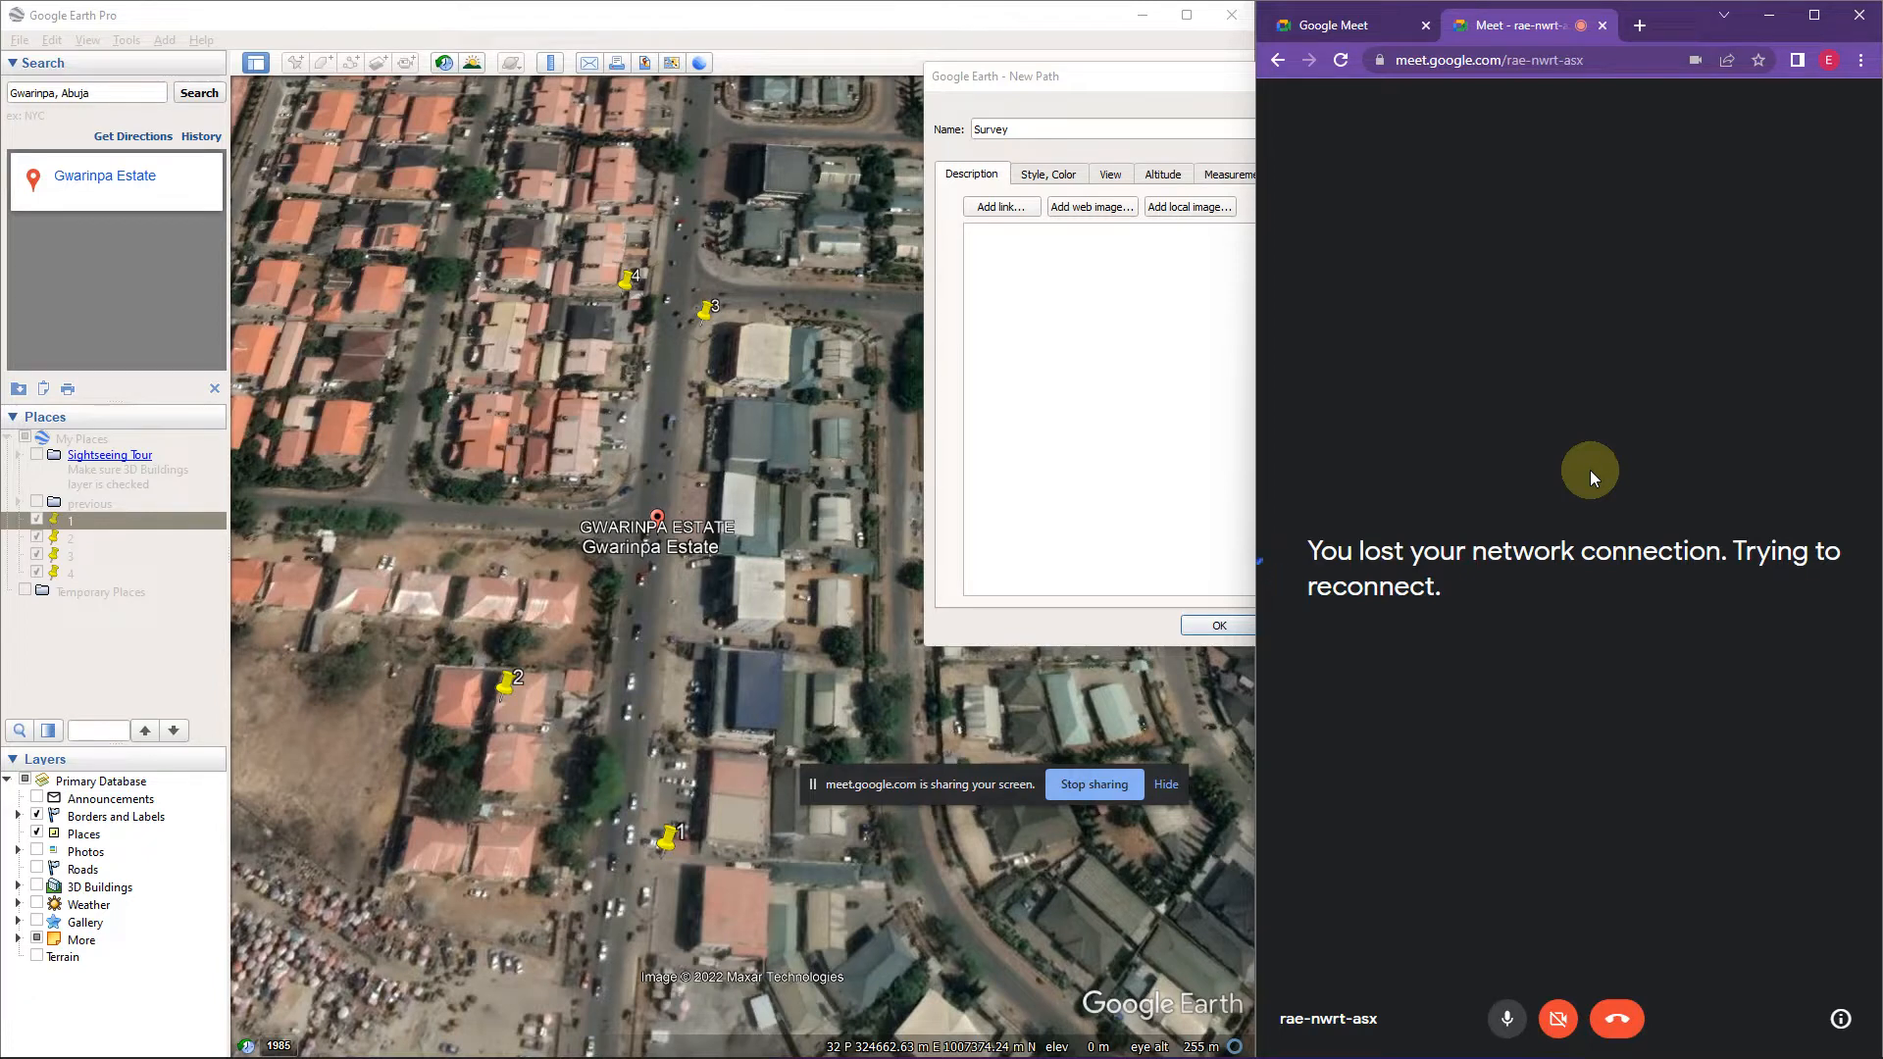
Check the MM Wi-Fi connection status and reload the Google Meet call page.
{"action": "mouse_move", "coordinate": [1662, 1053]}
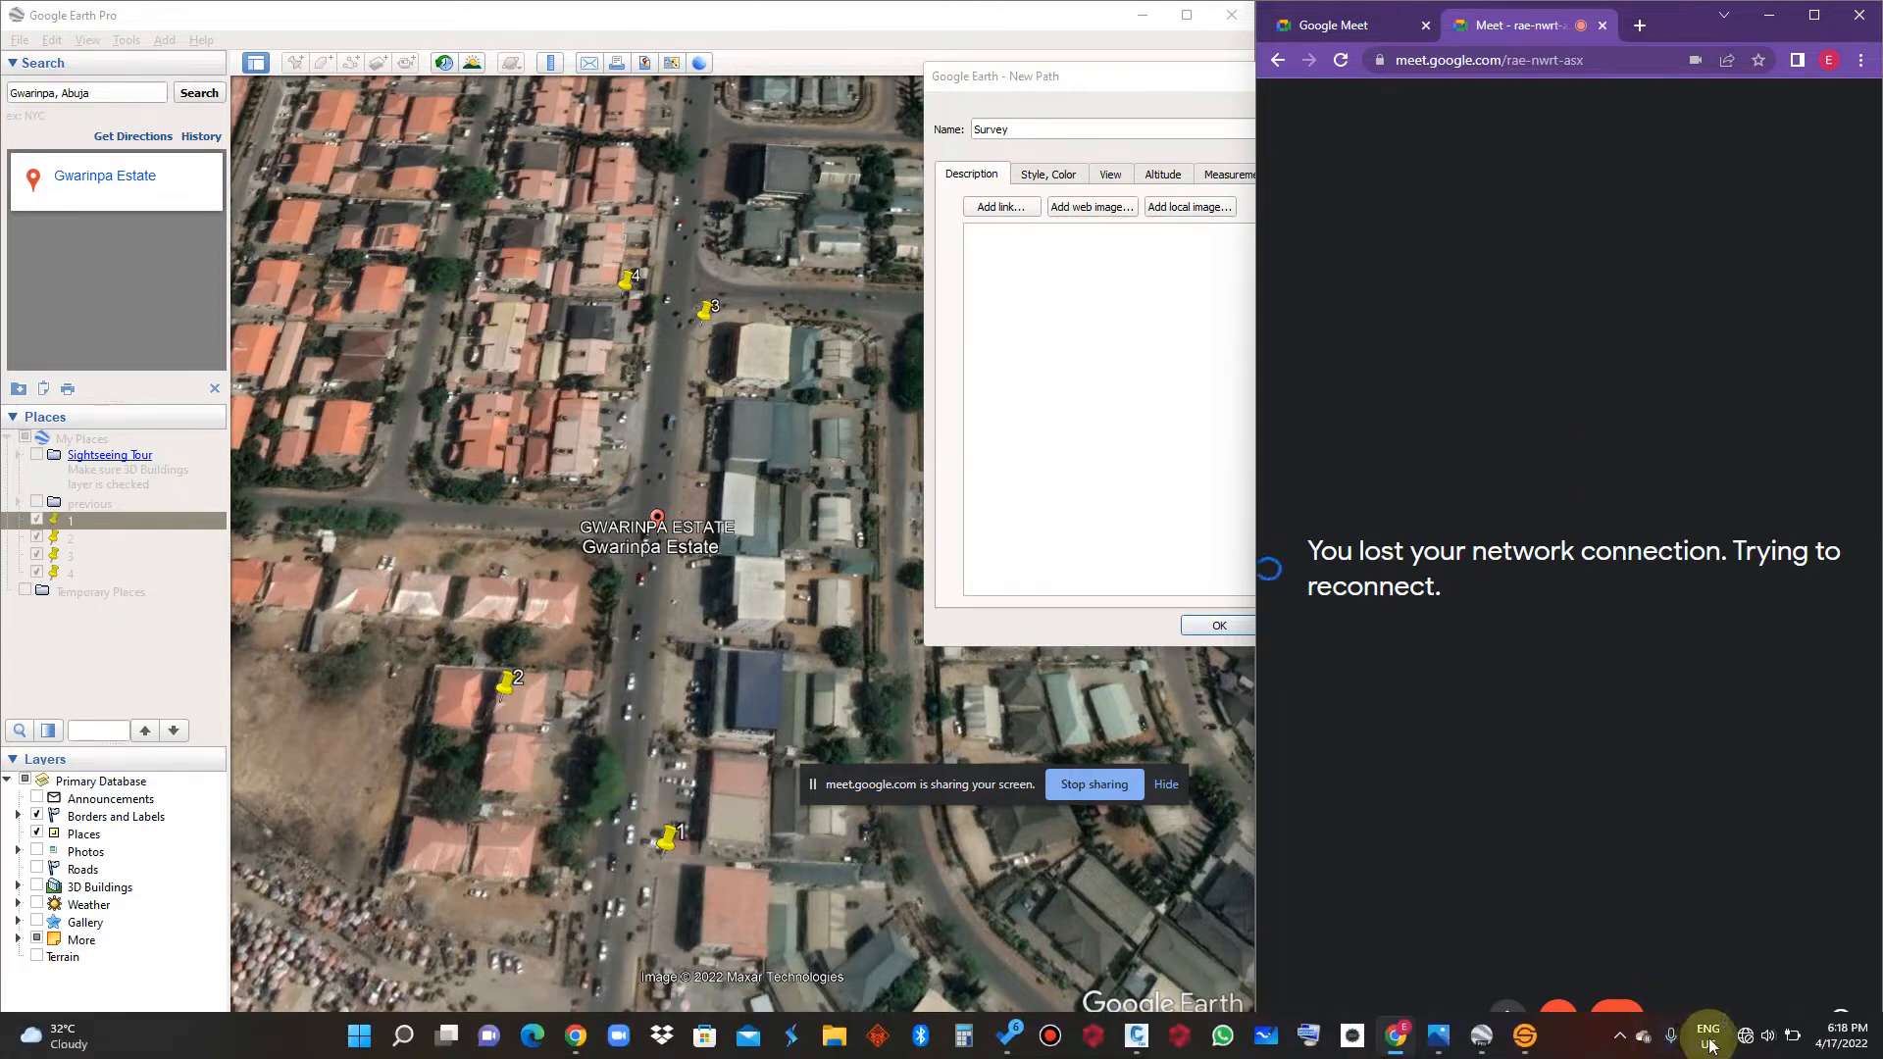
{"action": "left_click", "coordinate": [1750, 1039]}
{"action": "left_click", "coordinate": [1502, 445]}
{"action": "left_click", "coordinate": [1746, 1035]}
{"action": "left_click", "coordinate": [1612, 635]}
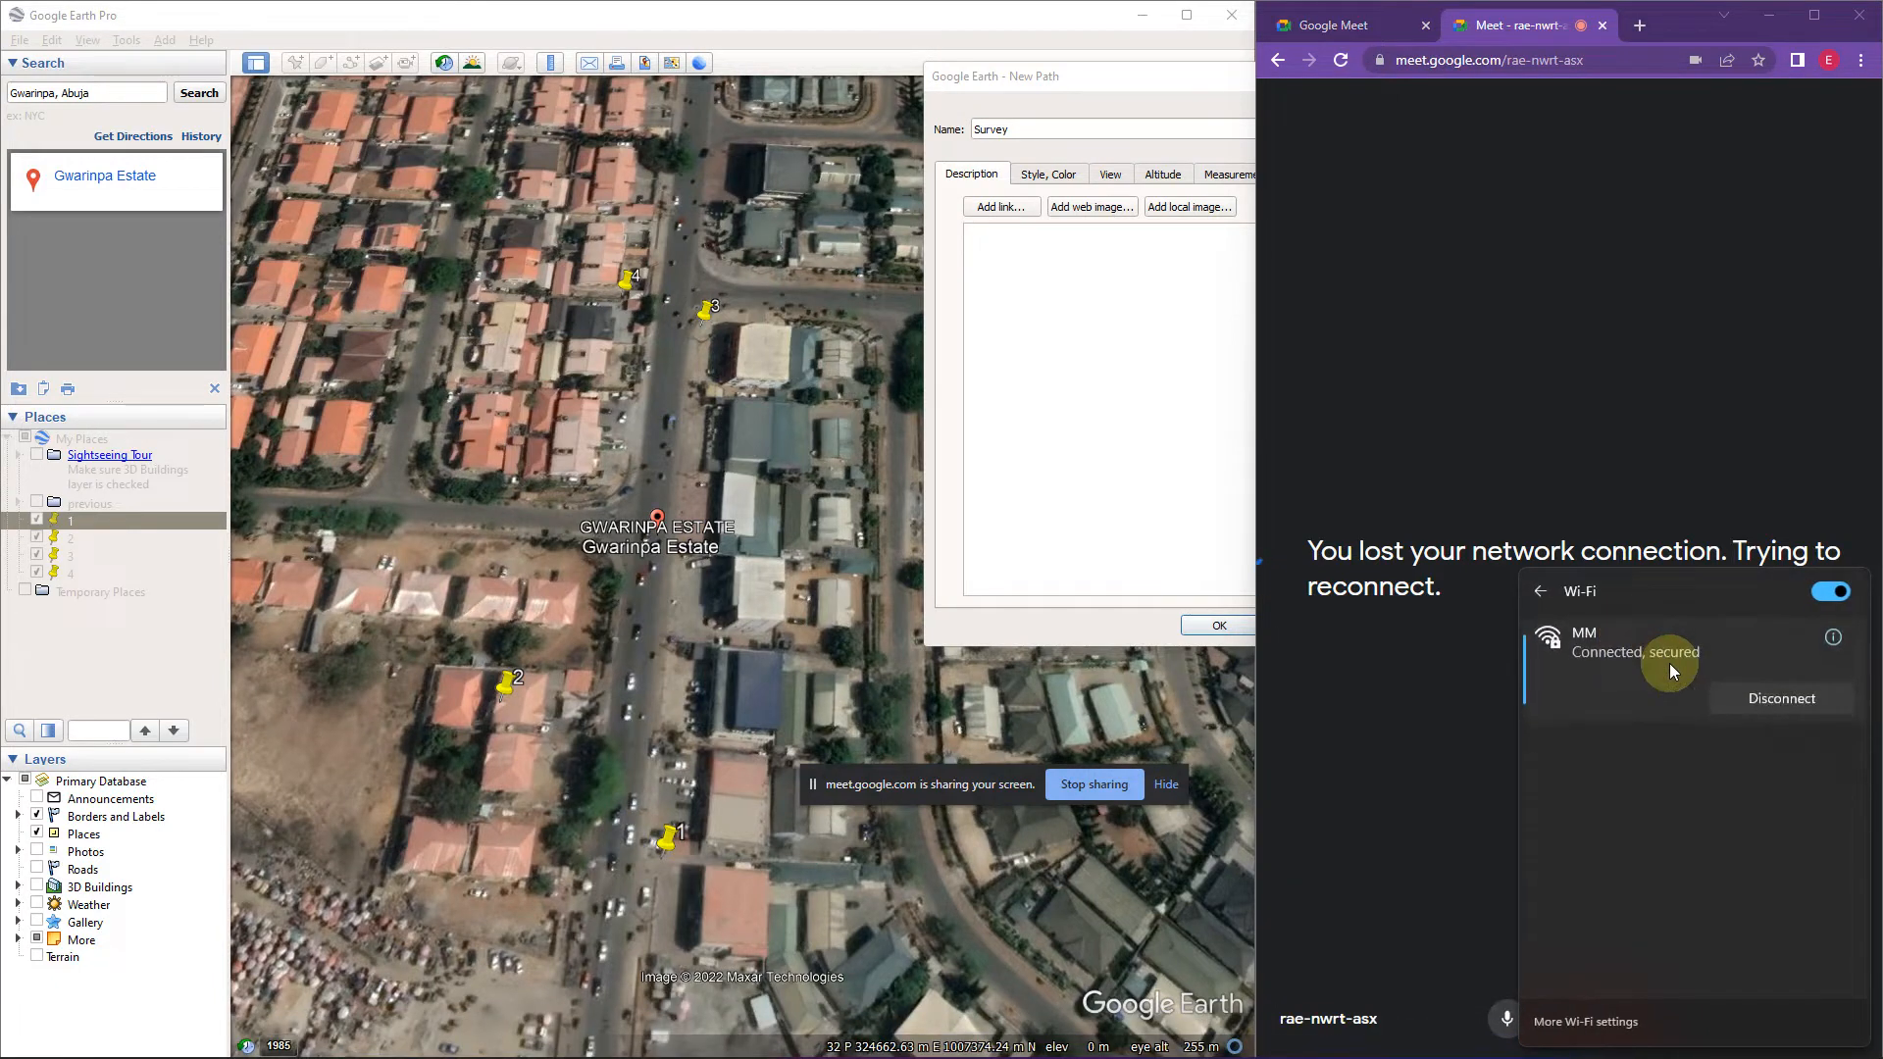
{"action": "left_click", "coordinate": [1529, 501]}
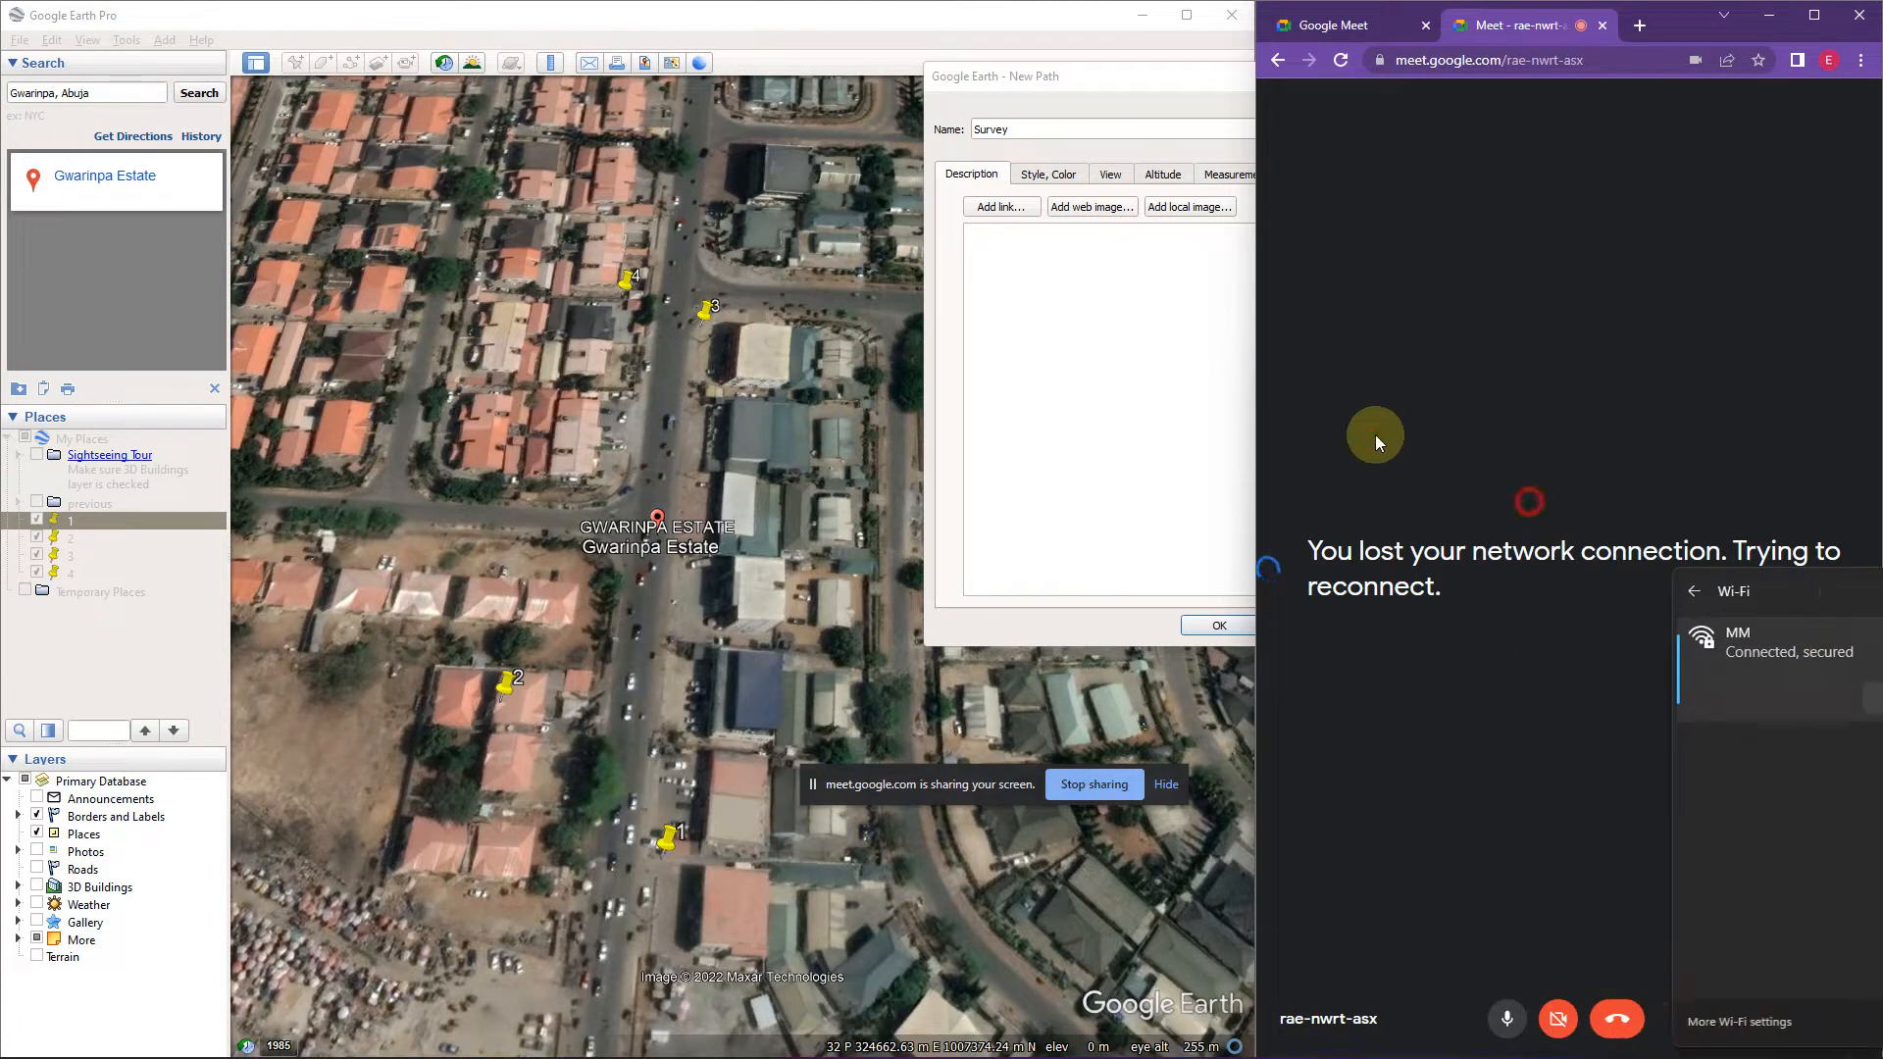
{"action": "left_click", "coordinate": [1342, 63]}
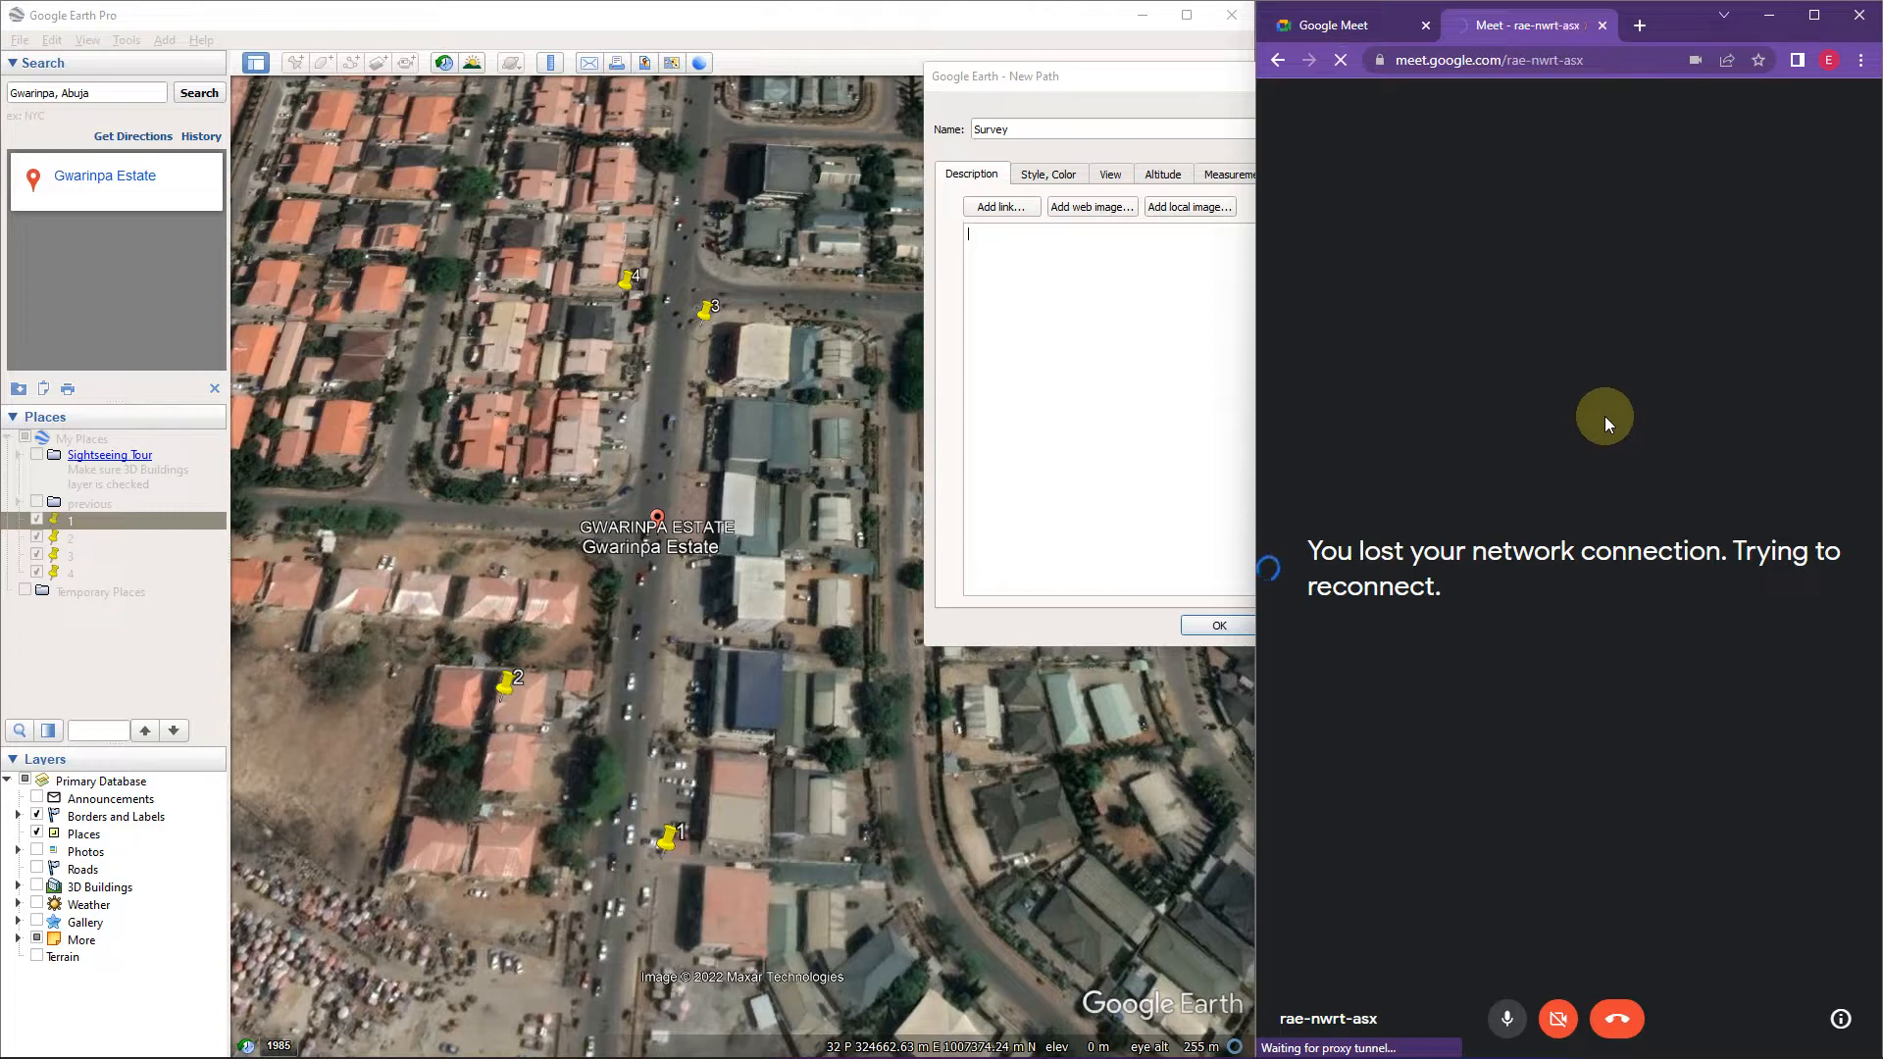
Check the MM Wi-Fi connection in the network settings while the Google Meet page reloads, and close the settings.
{"action": "mouse_move", "coordinate": [1681, 1020]}
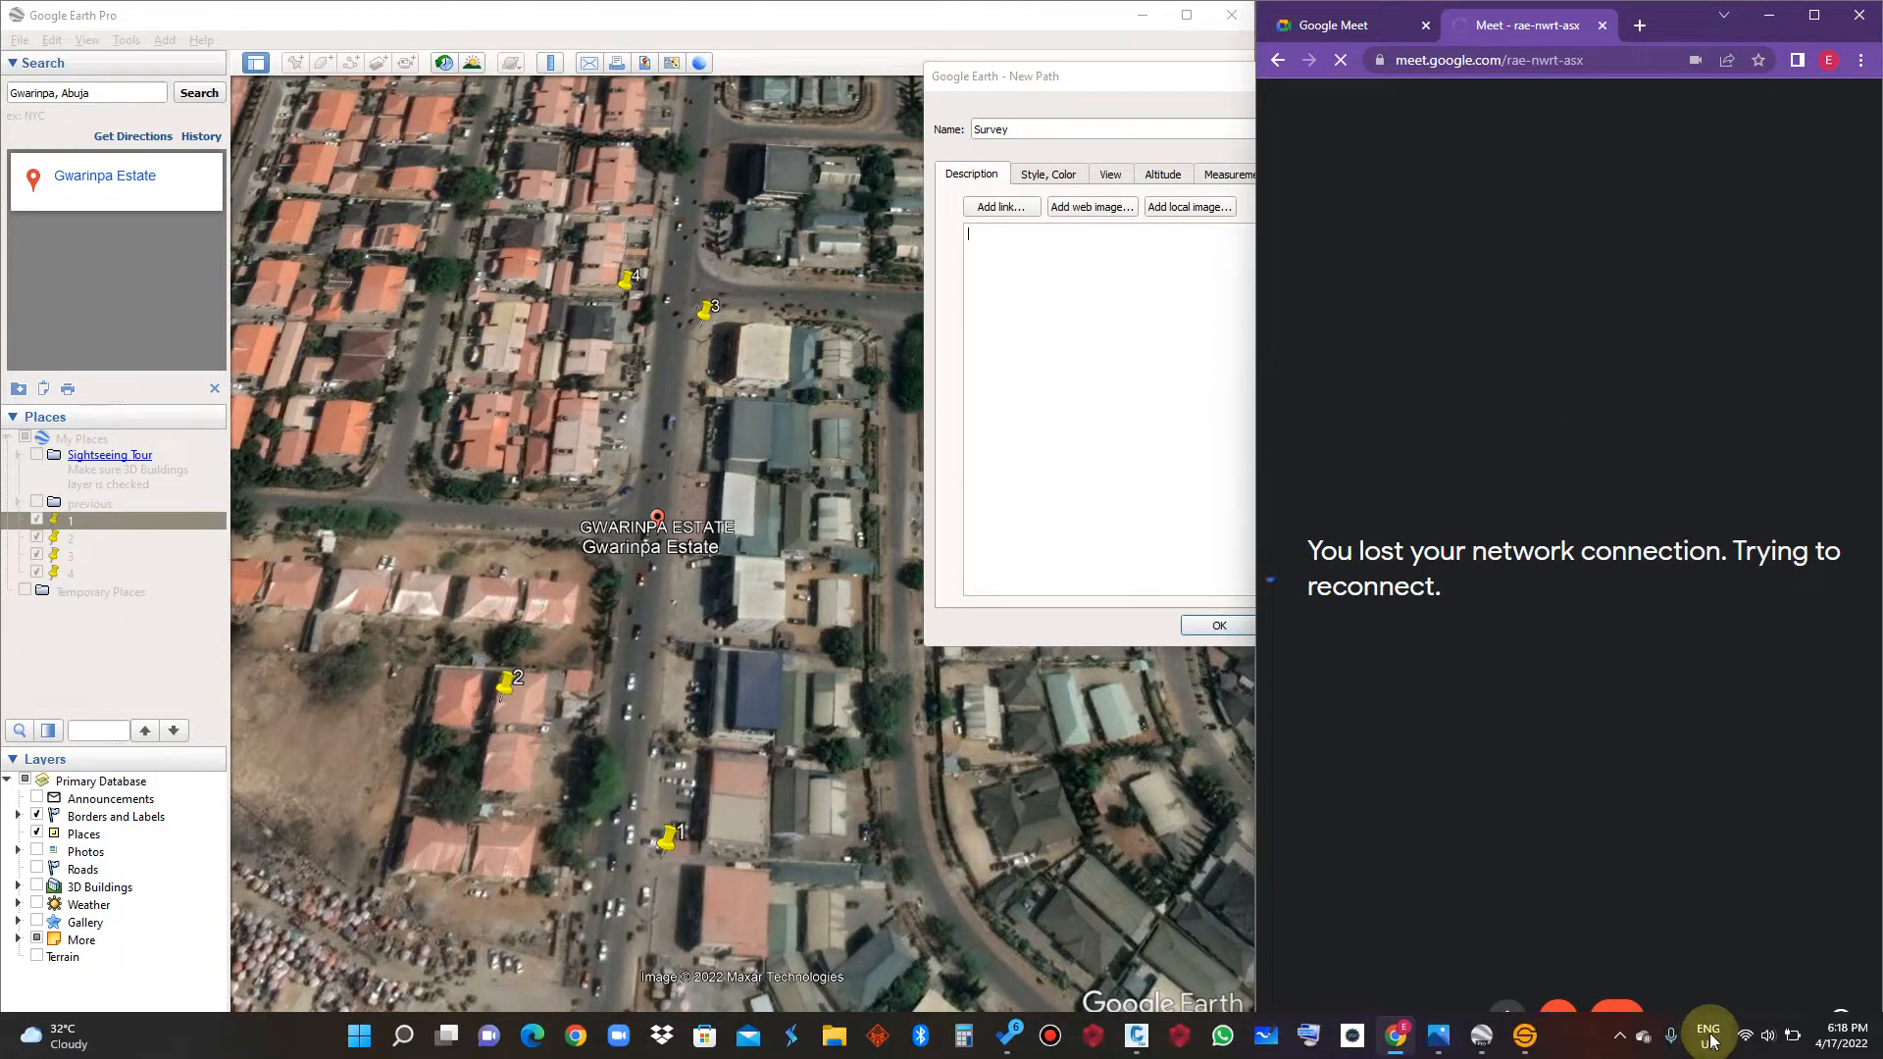
{"action": "left_click", "coordinate": [1744, 1034]}
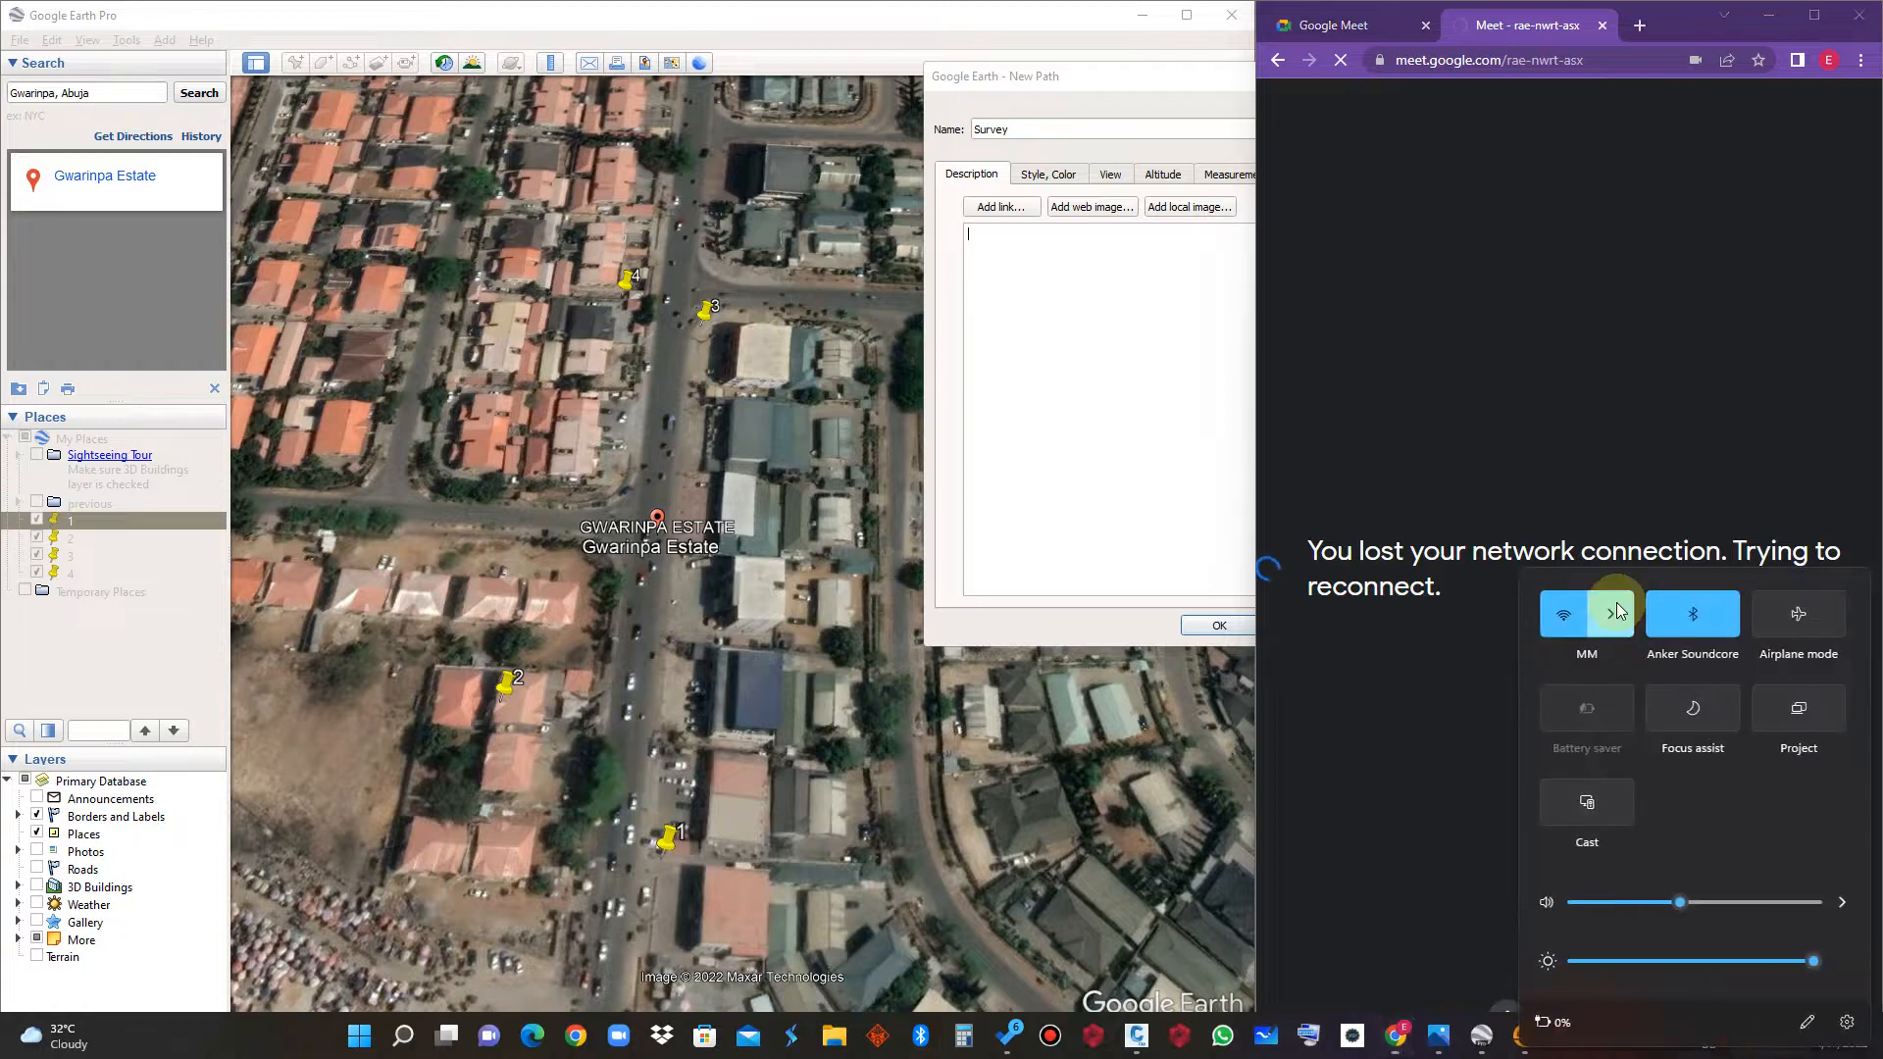
{"action": "left_click", "coordinate": [1635, 610]}
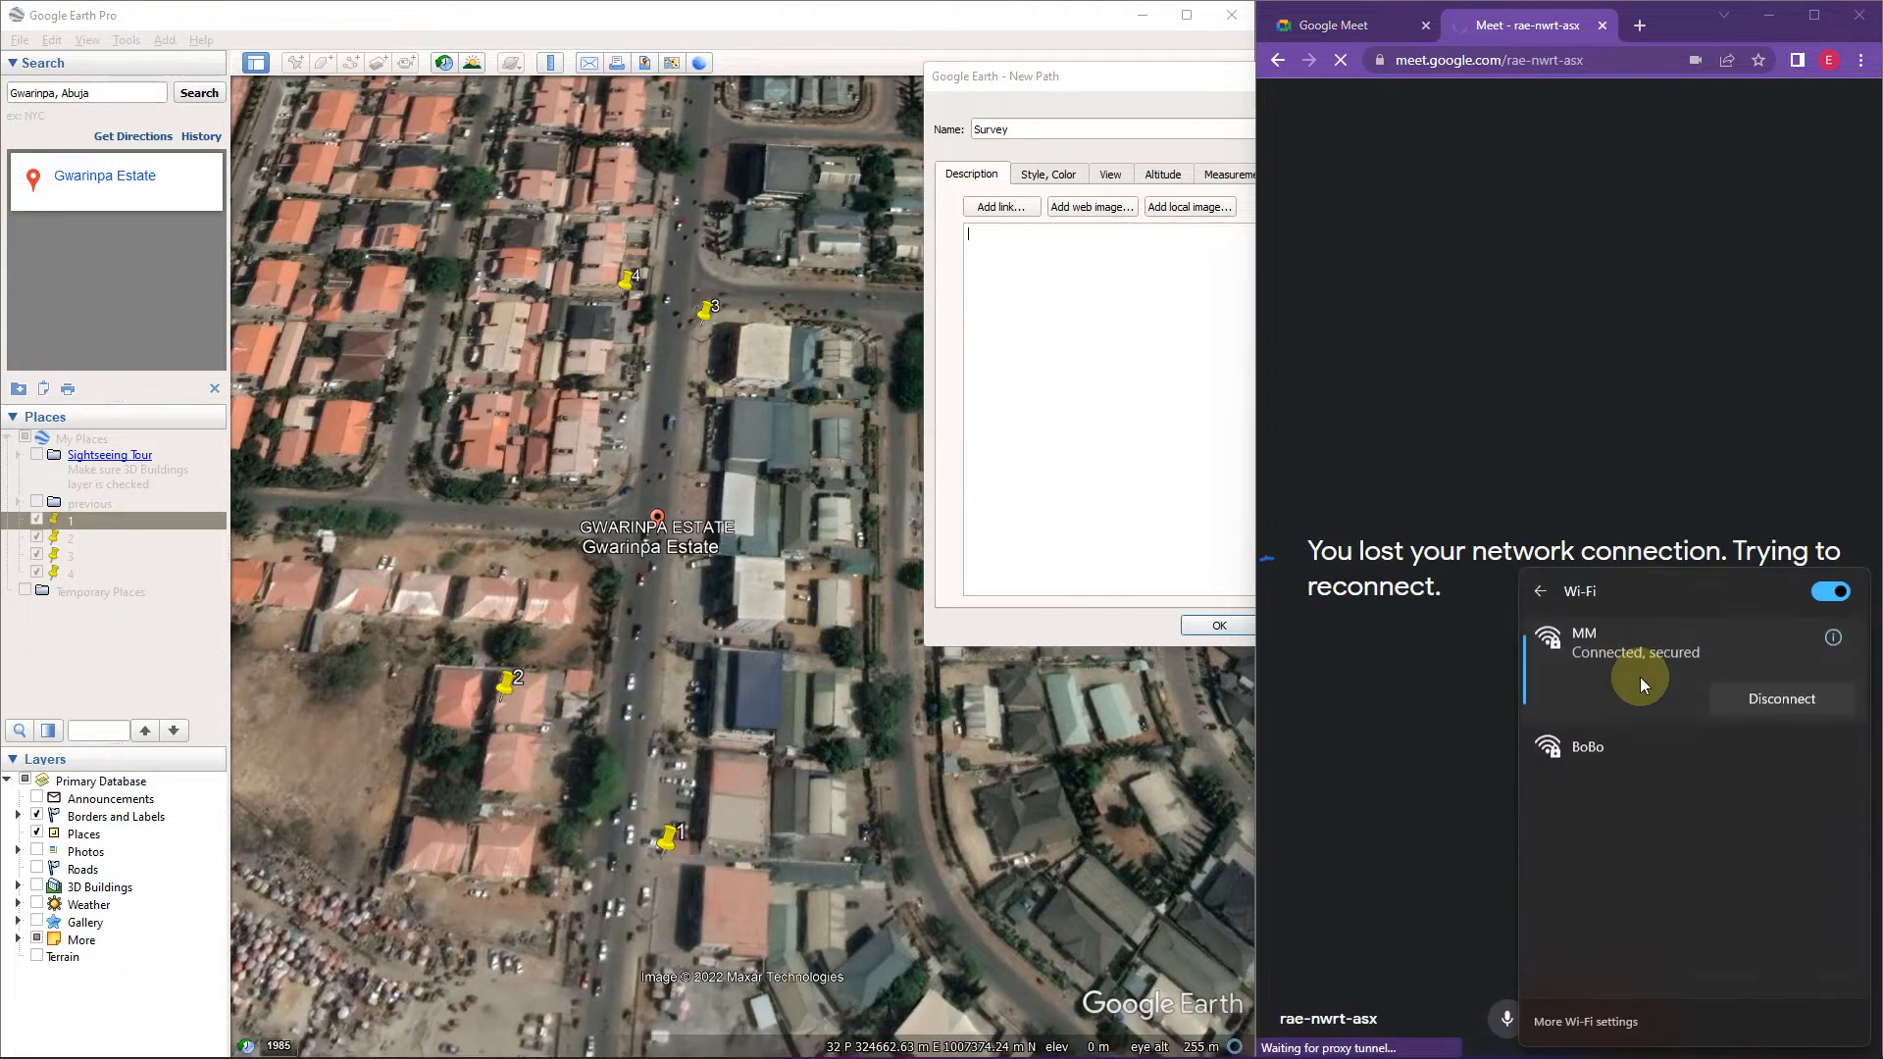
{"action": "left_click", "coordinate": [1545, 592]}
{"action": "left_click", "coordinate": [1630, 625]}
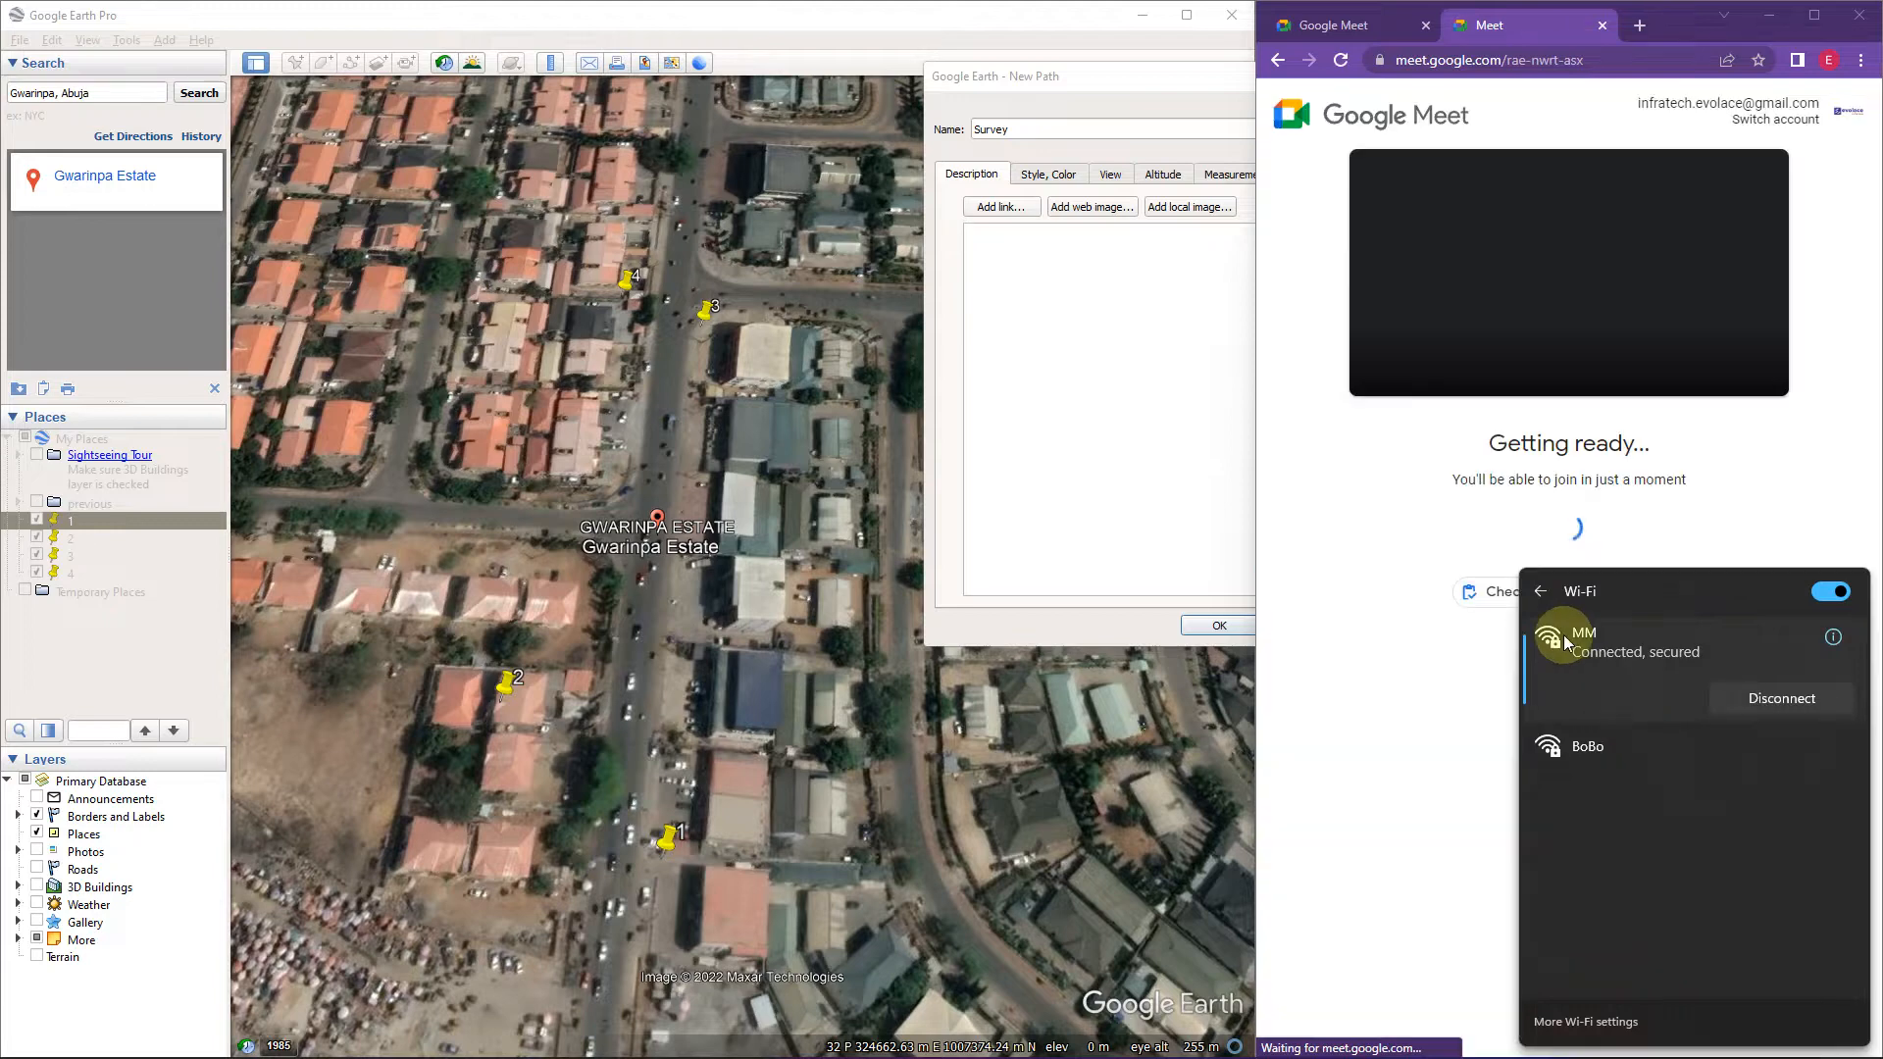
{"action": "left_click", "coordinate": [1559, 365]}
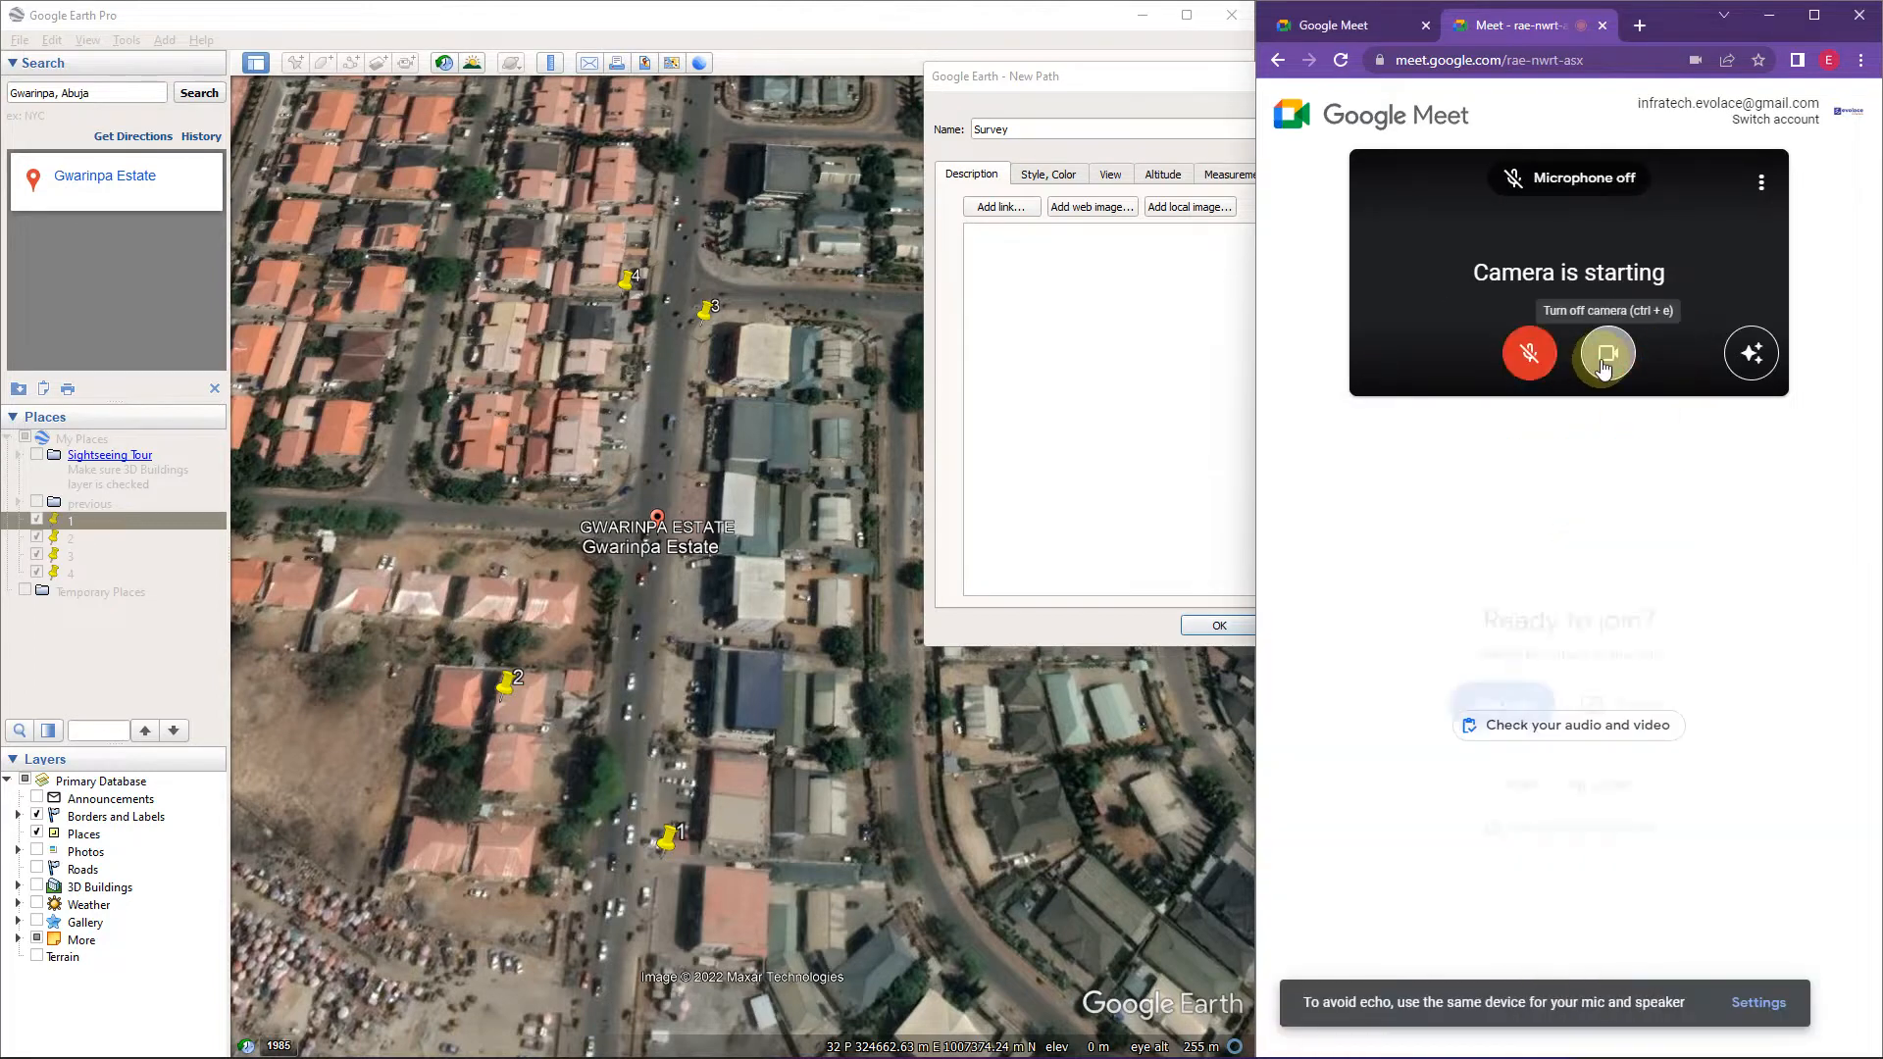
Rejoin the Google Meet call with the camera off, unmute the microphone and admit the waiting participant.
{"action": "left_click", "coordinate": [1608, 353]}
{"action": "left_click", "coordinate": [1515, 589]}
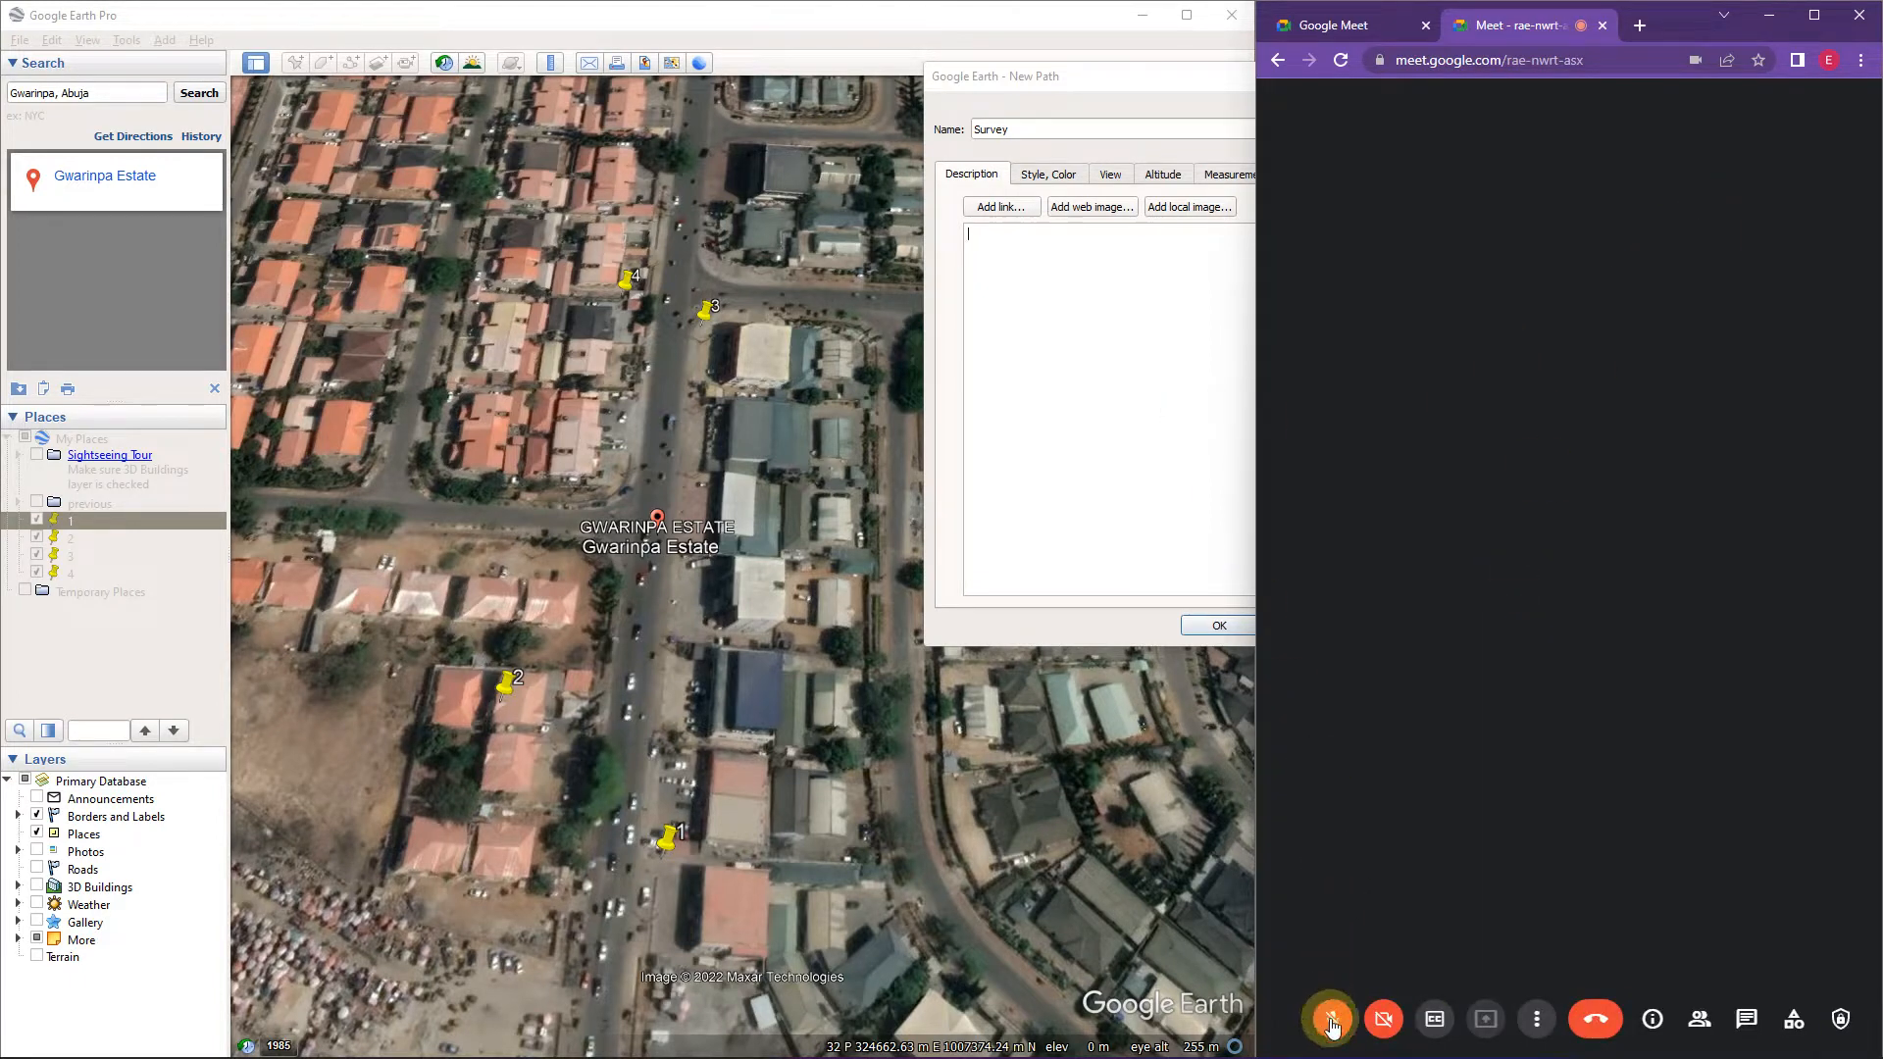
{"action": "left_click", "coordinate": [1331, 1026]}
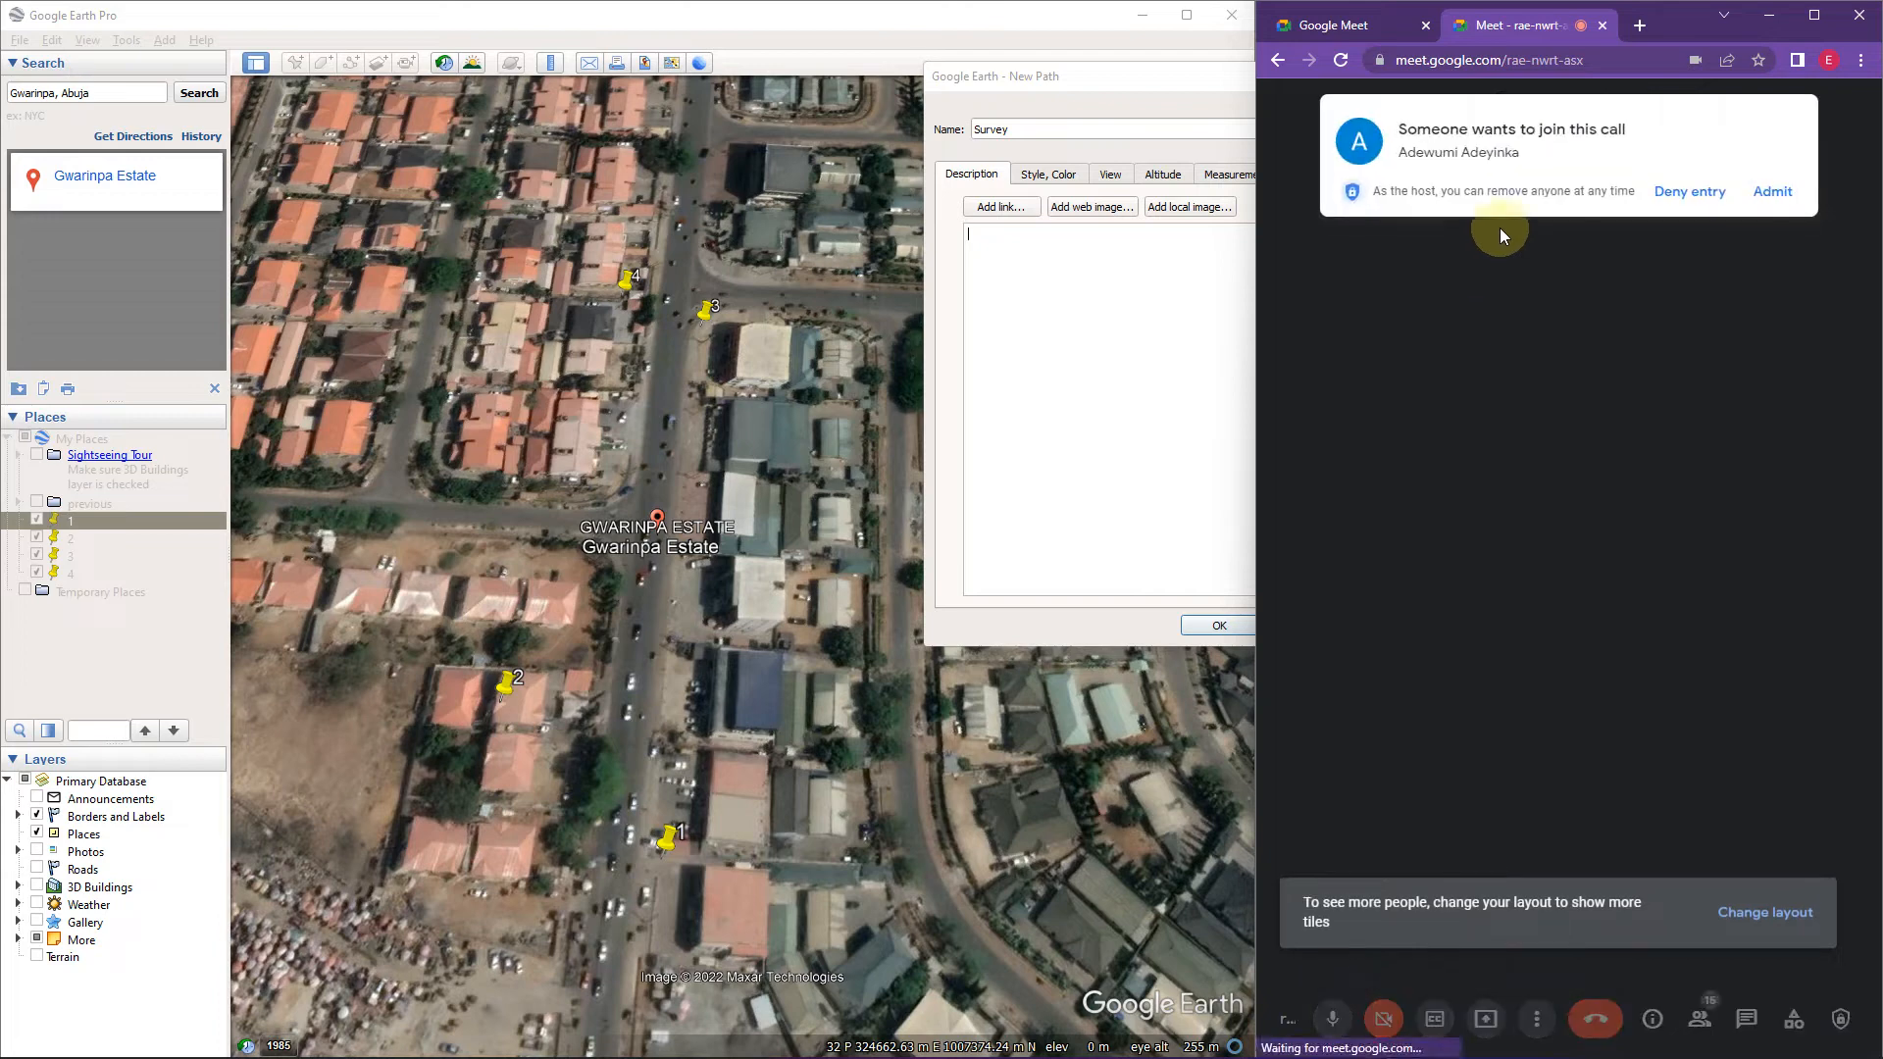
{"action": "left_click", "coordinate": [1772, 191]}
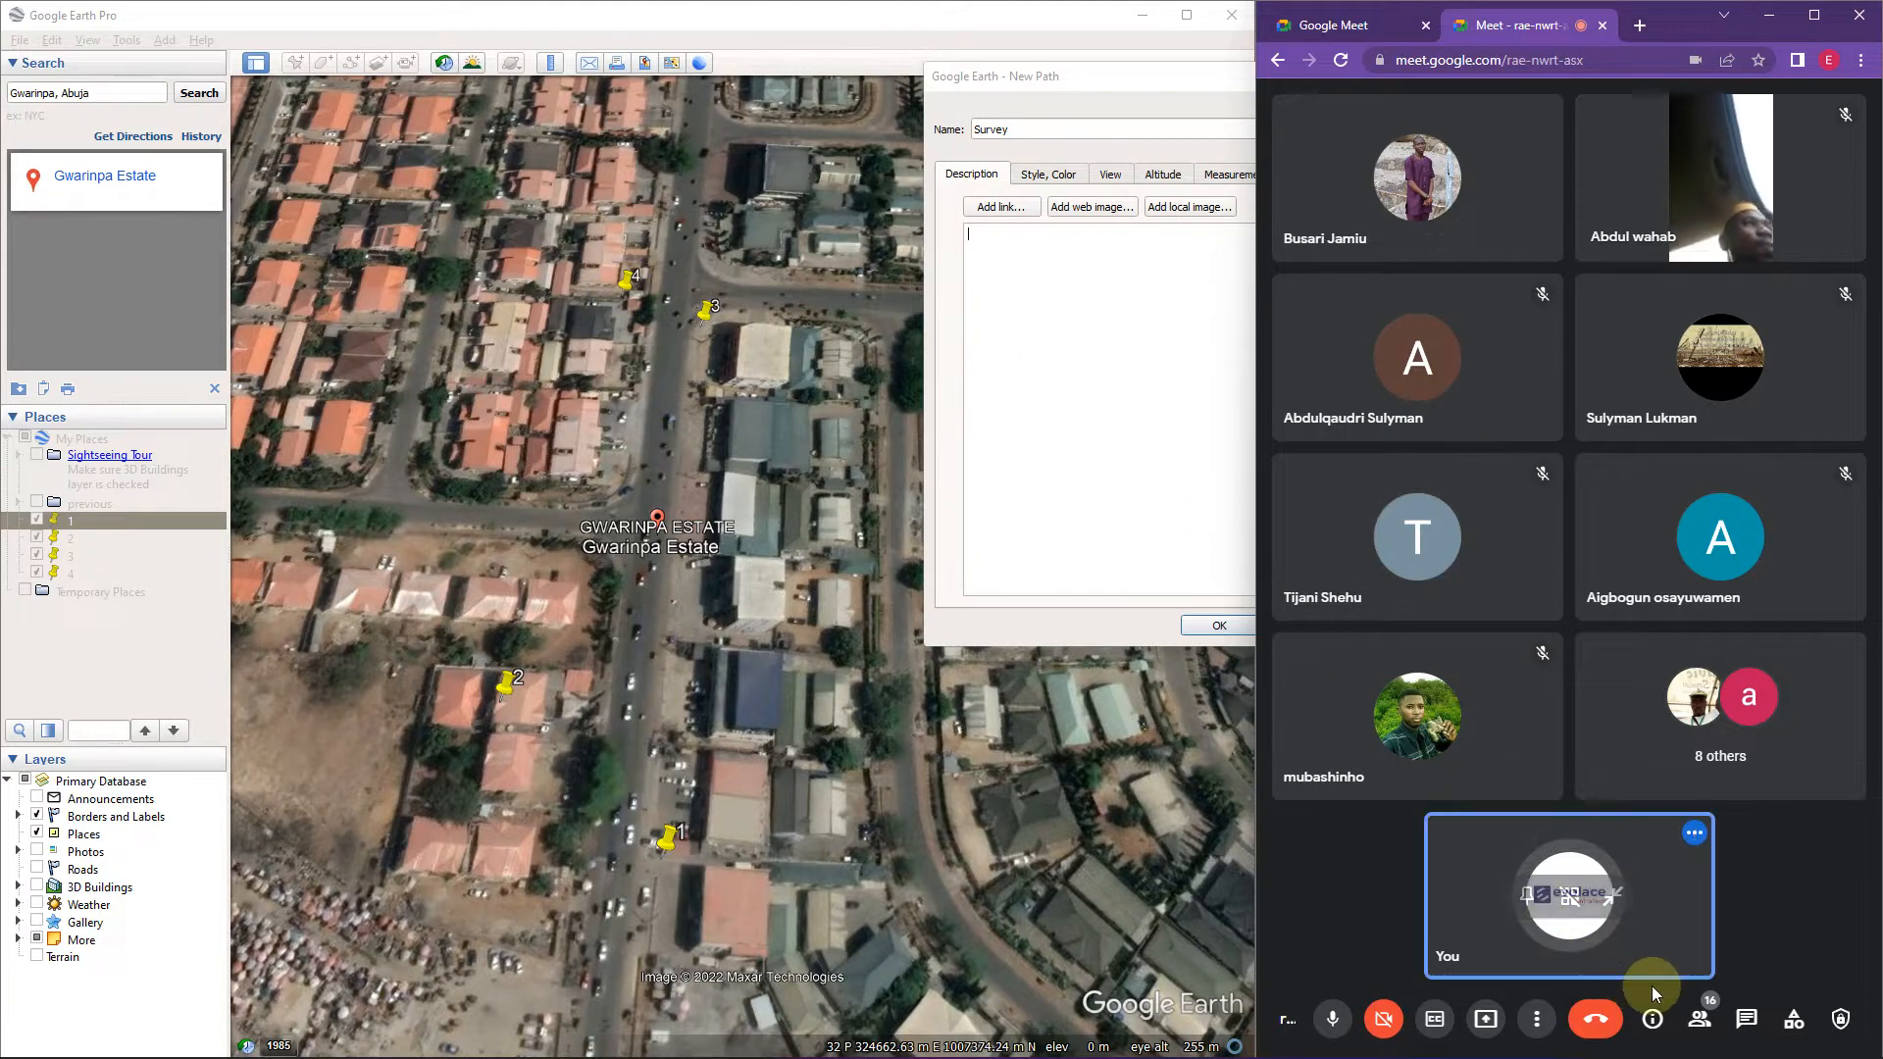
Present the entire screen to everyone in the Google Meet call.
{"action": "left_click", "coordinate": [1485, 1019]}
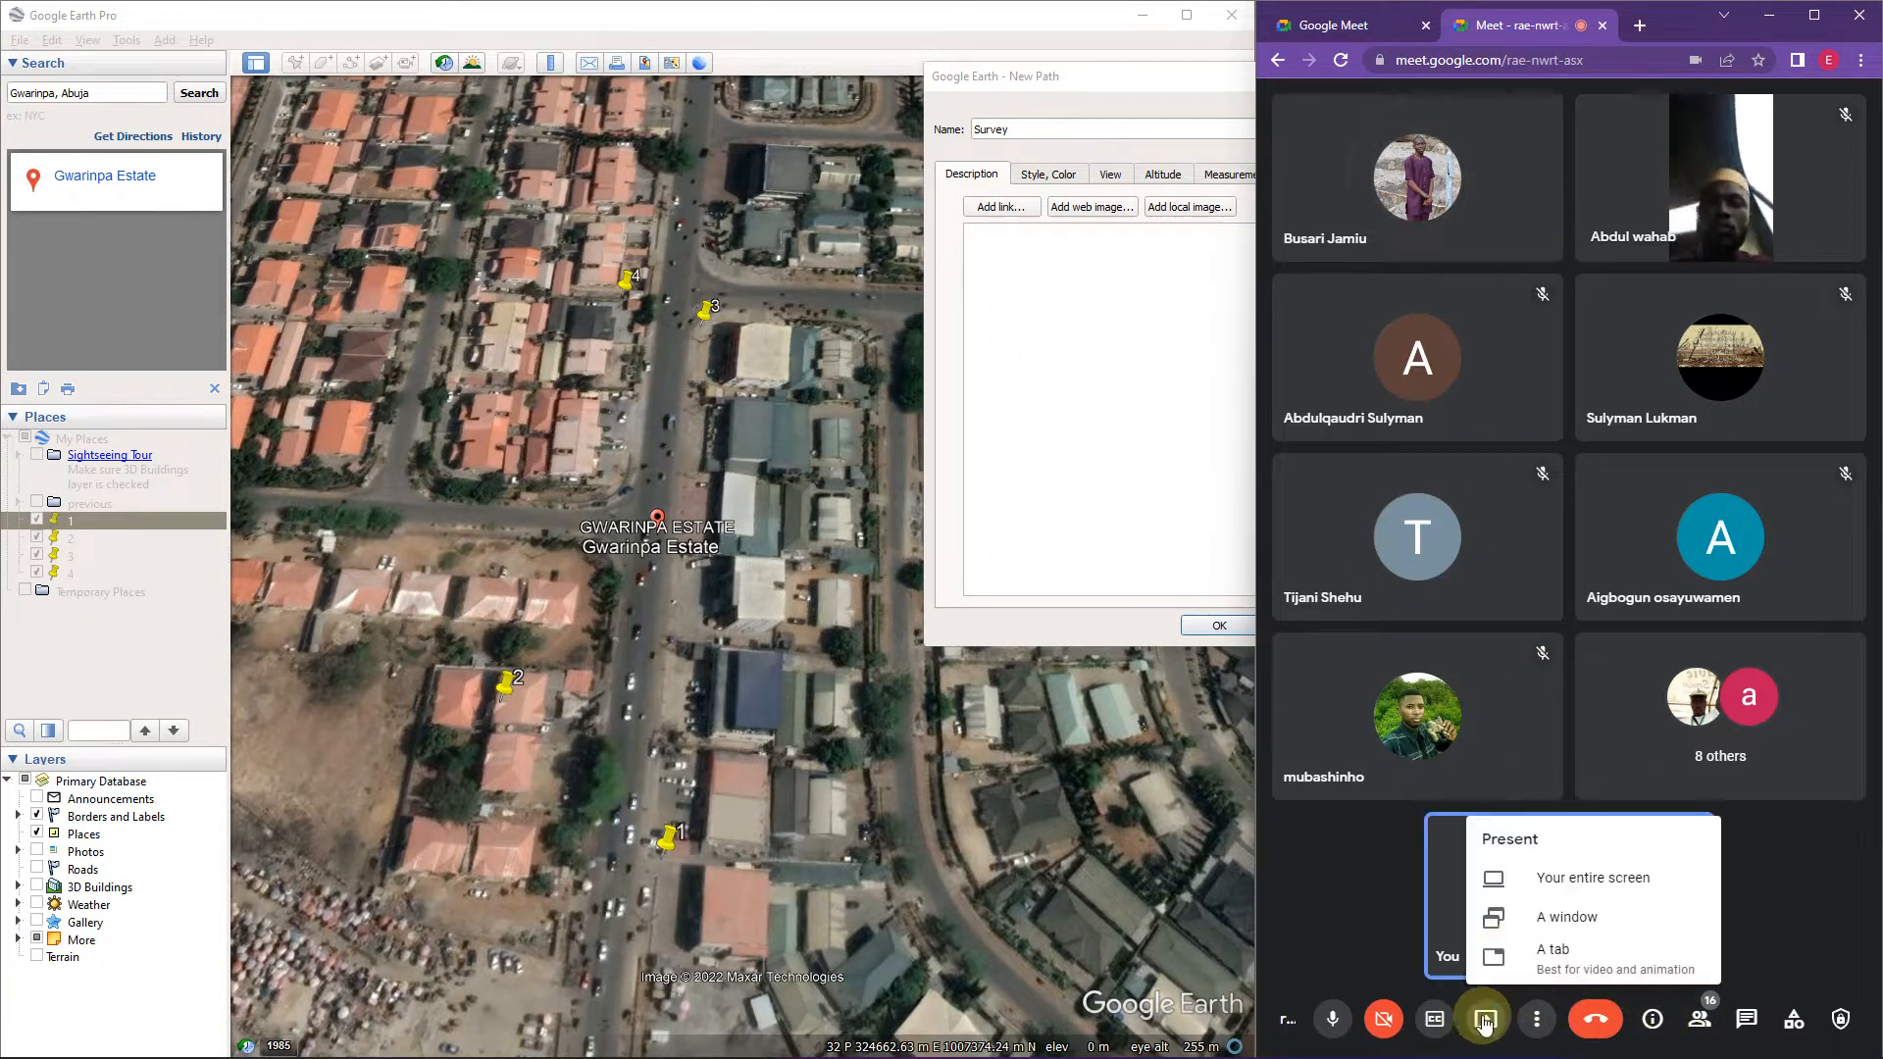
{"action": "left_click", "coordinate": [1529, 878]}
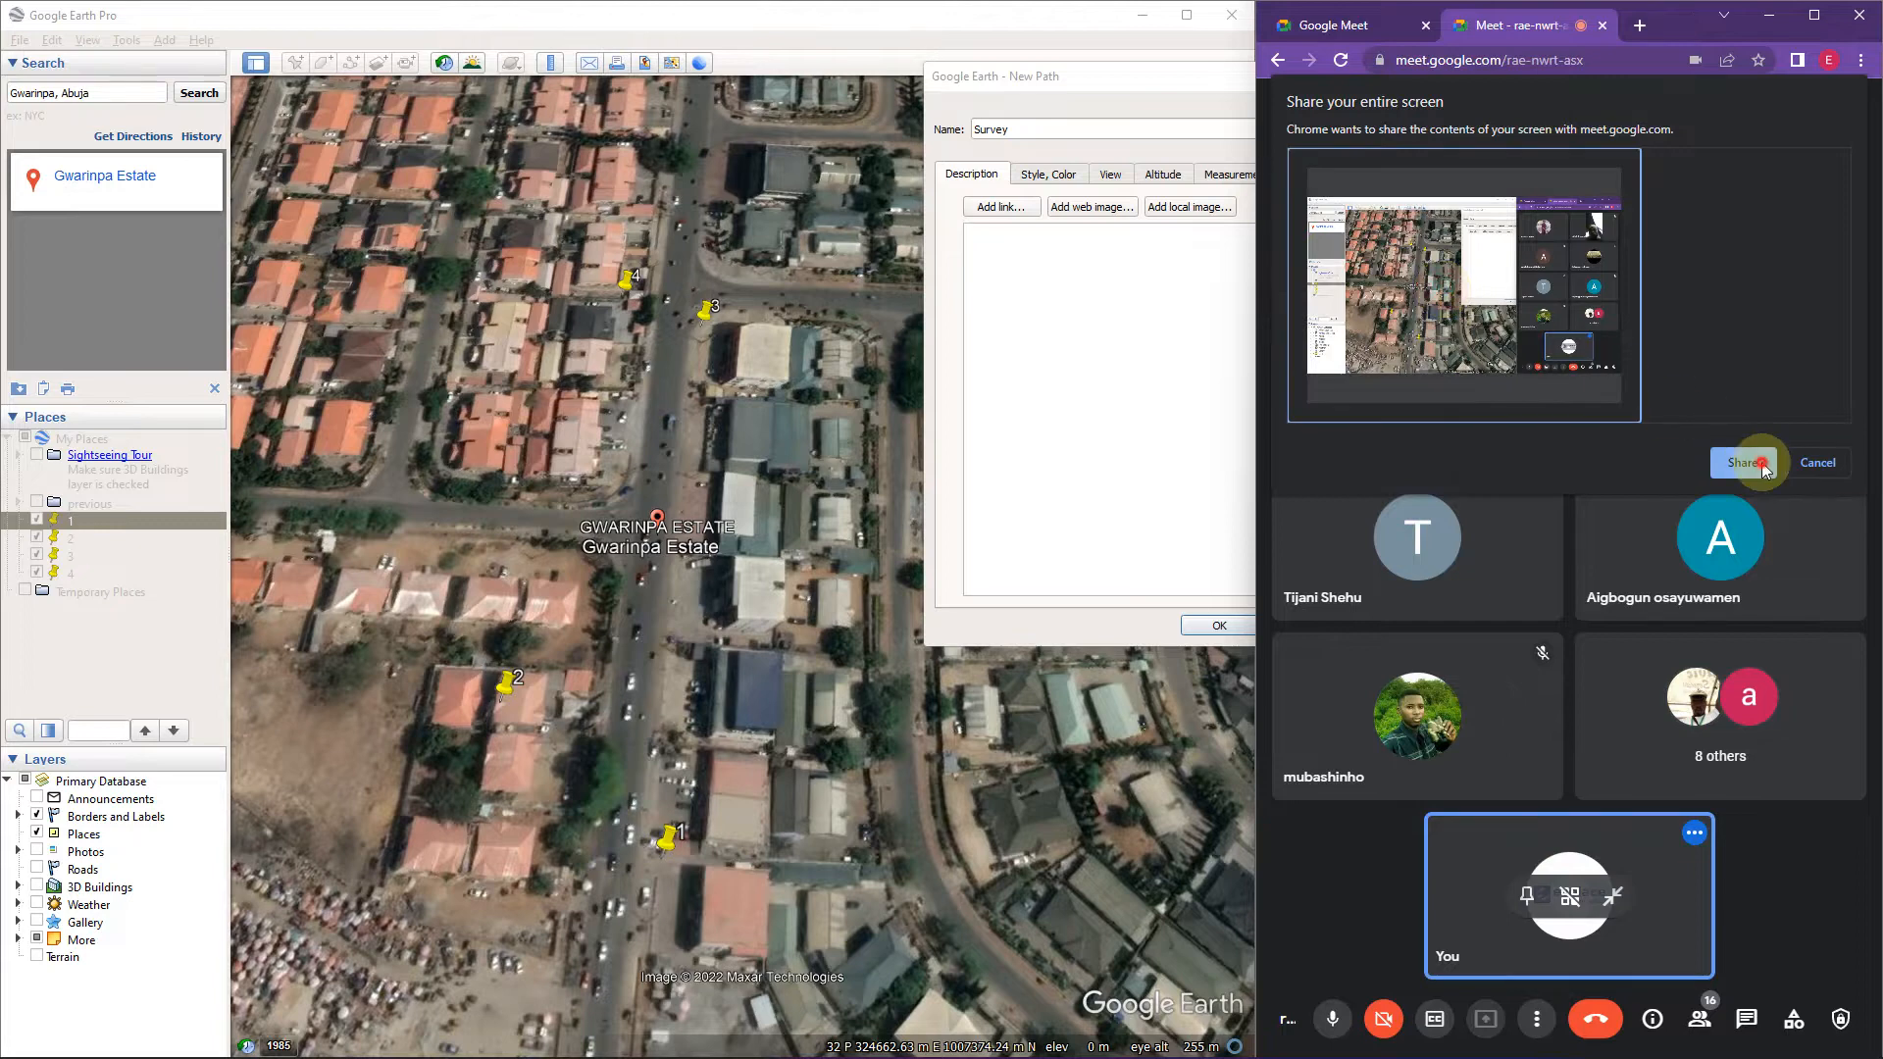
{"action": "left_click", "coordinate": [1746, 462]}
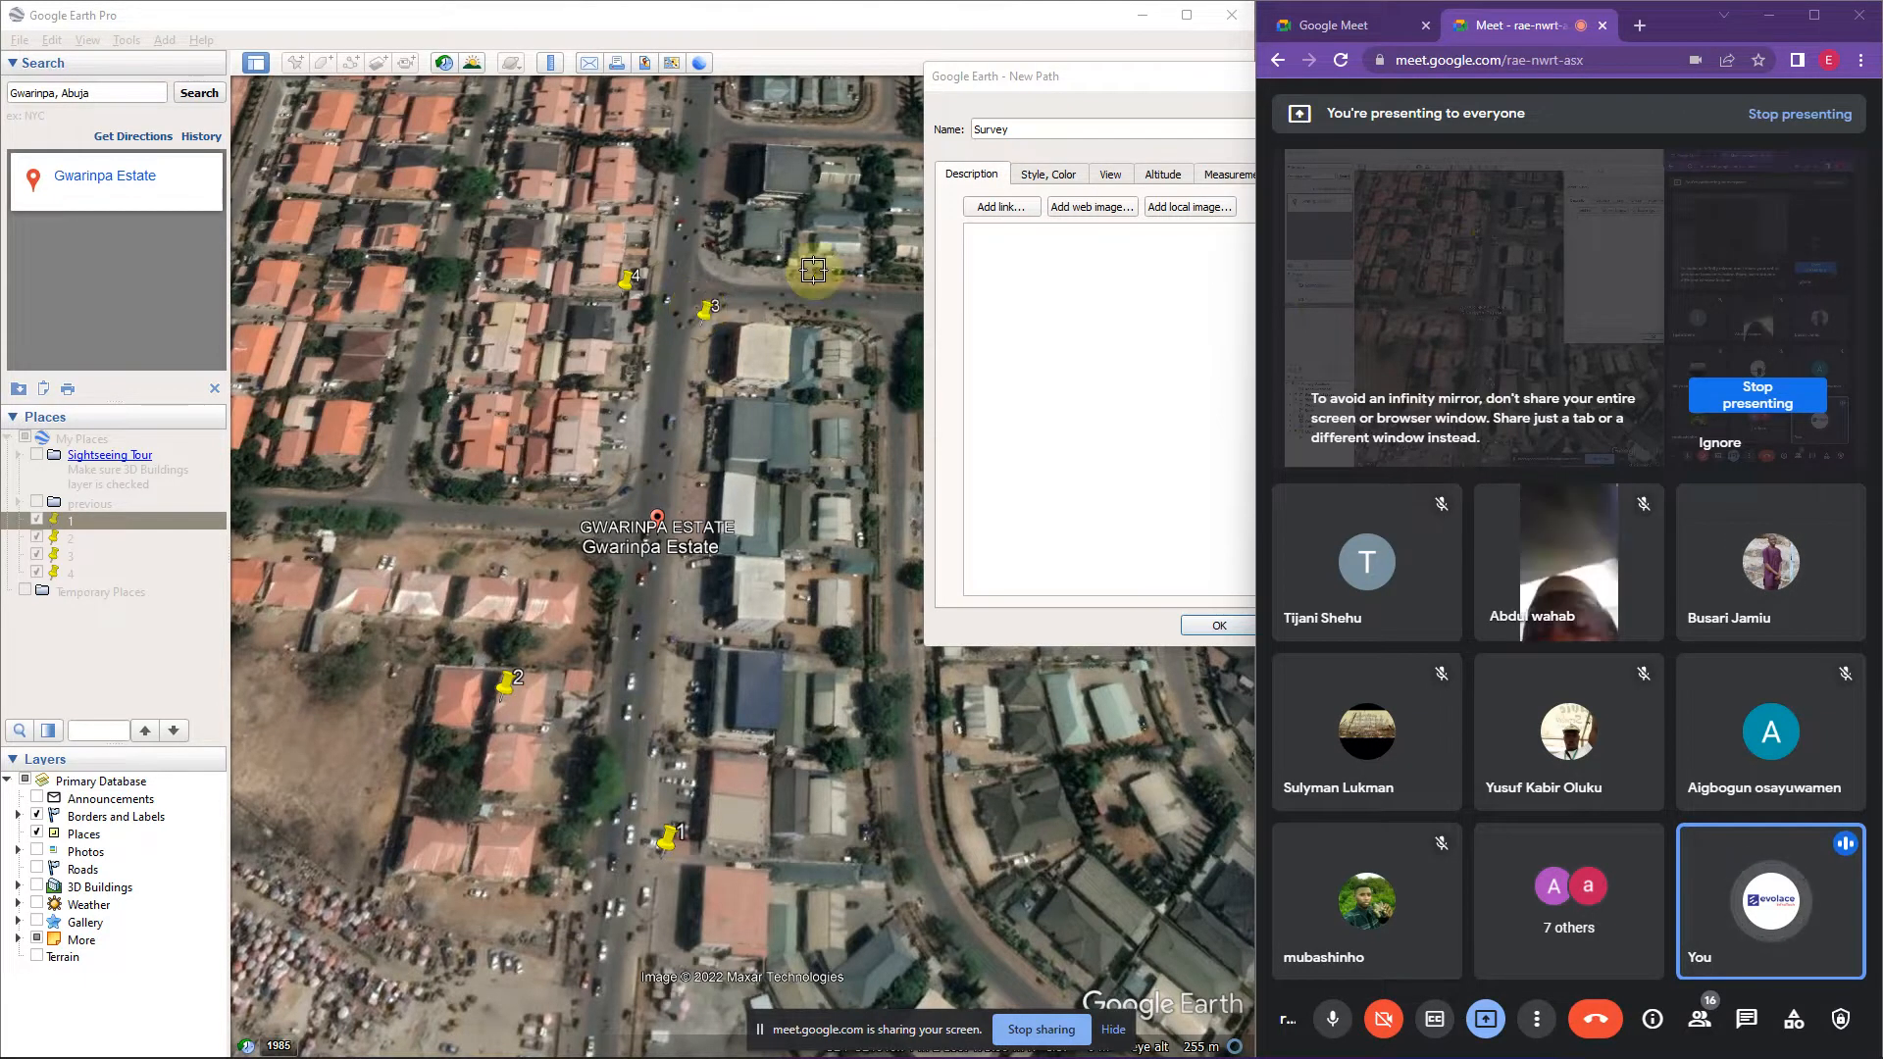
In Google Earth, move the New Path dialog clear of the placemarks and draw the path freehand from placemark 1 to placemark 2.
{"action": "left_click_drag", "start_coordinate": [1113, 78], "coordinate": [977, 93]}
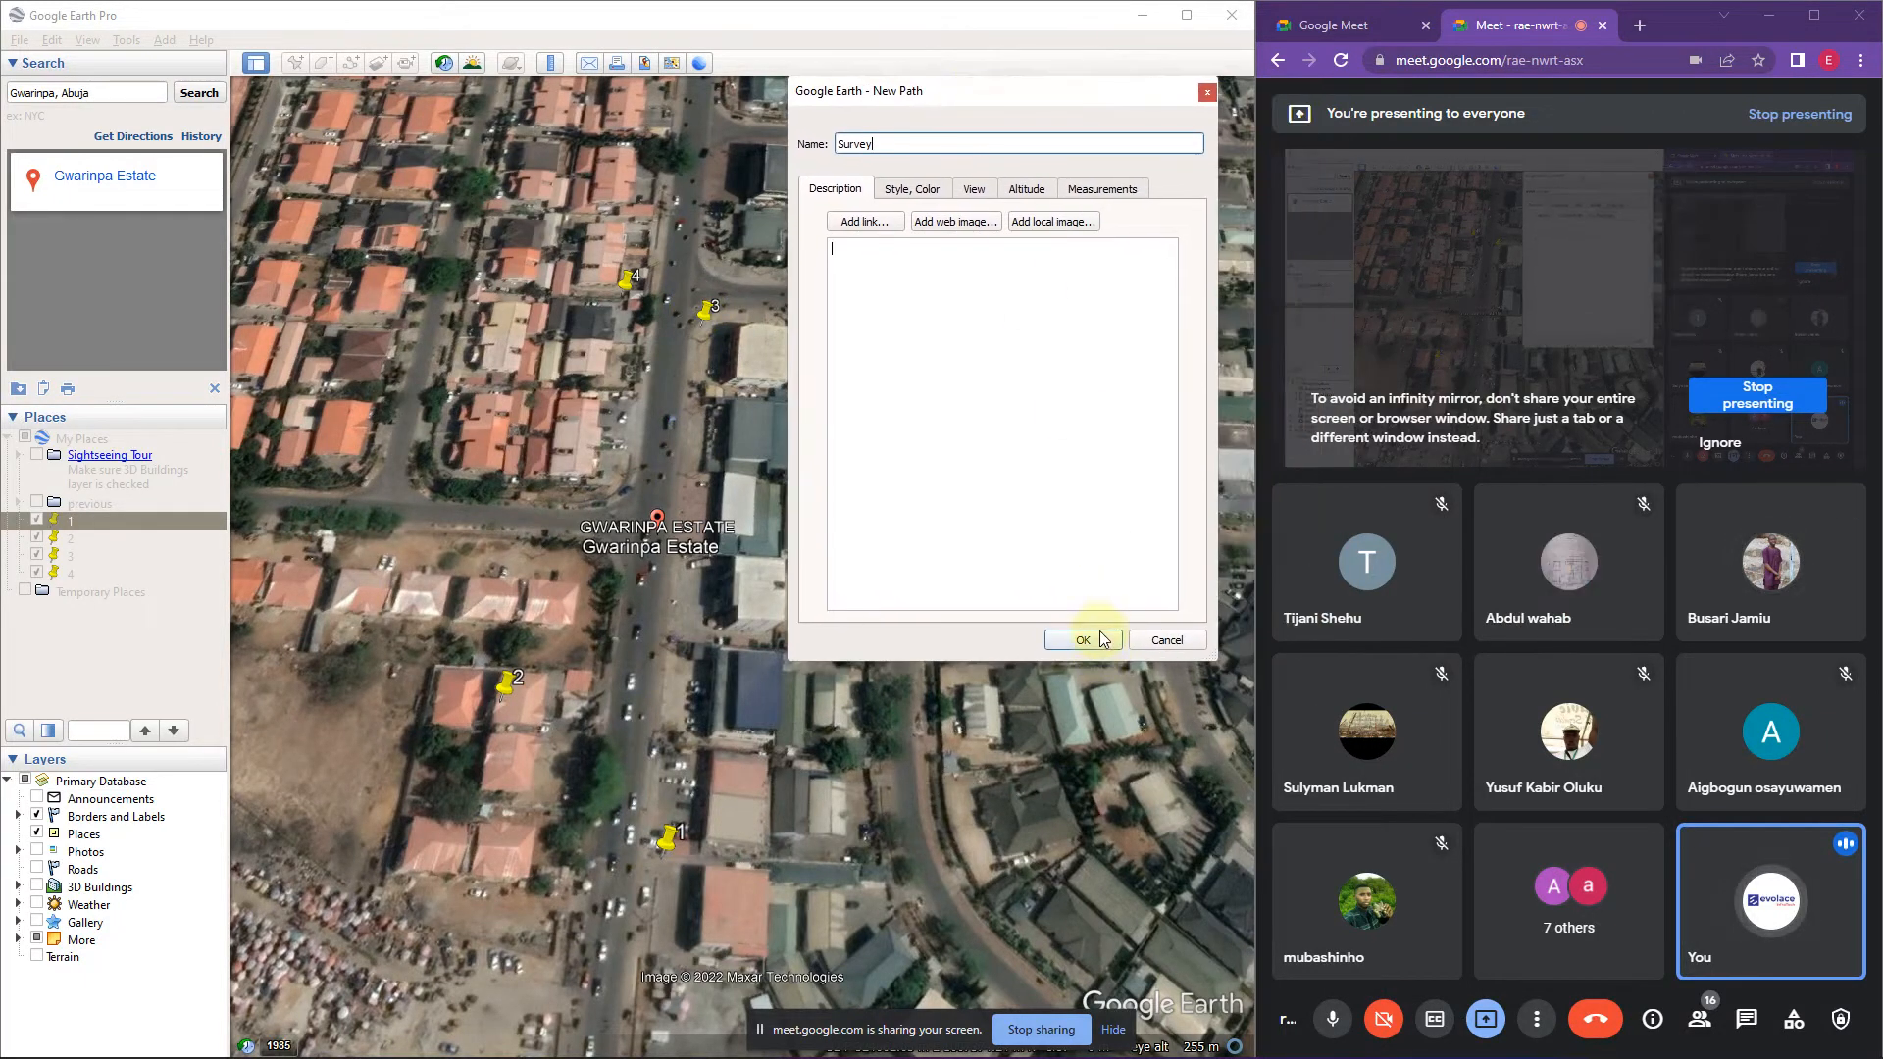
{"action": "left_click", "coordinate": [907, 138]}
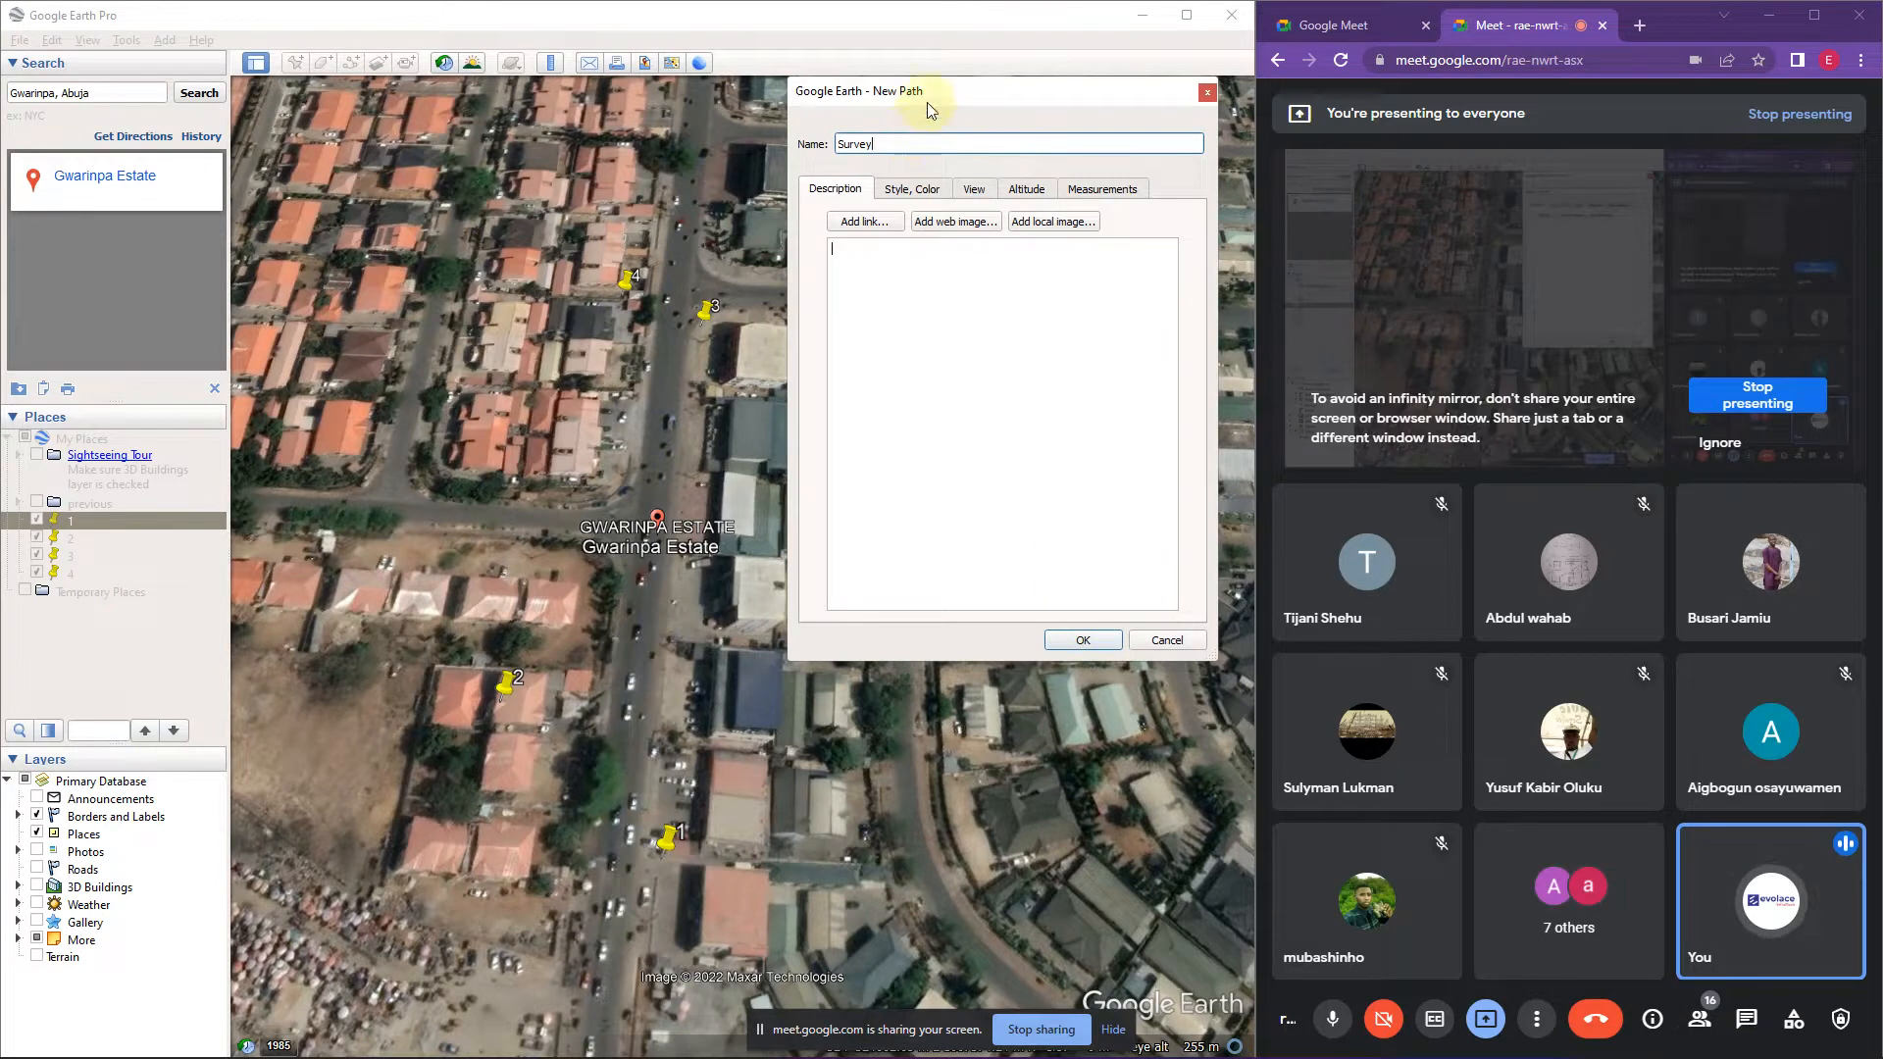
{"action": "left_click_drag", "start_coordinate": [933, 92], "coordinate": [1096, 40]}
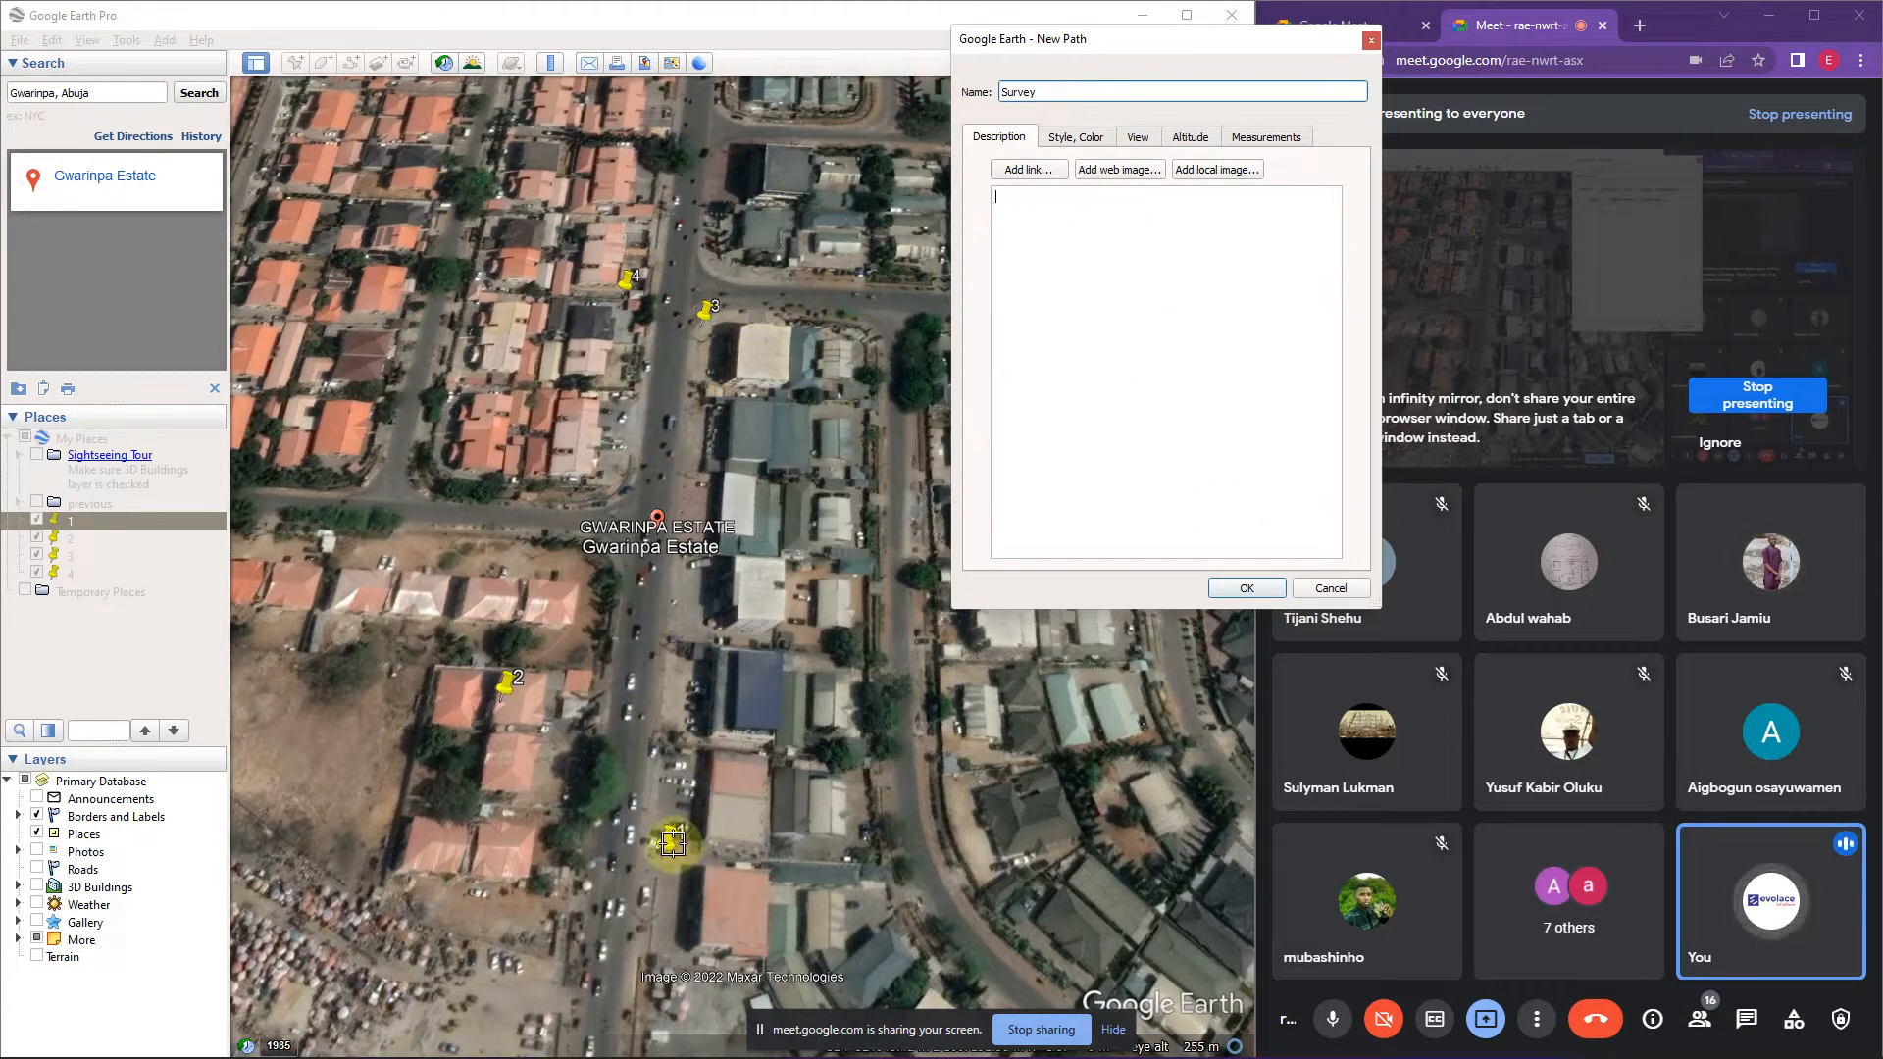
{"action": "left_click", "coordinate": [665, 855]}
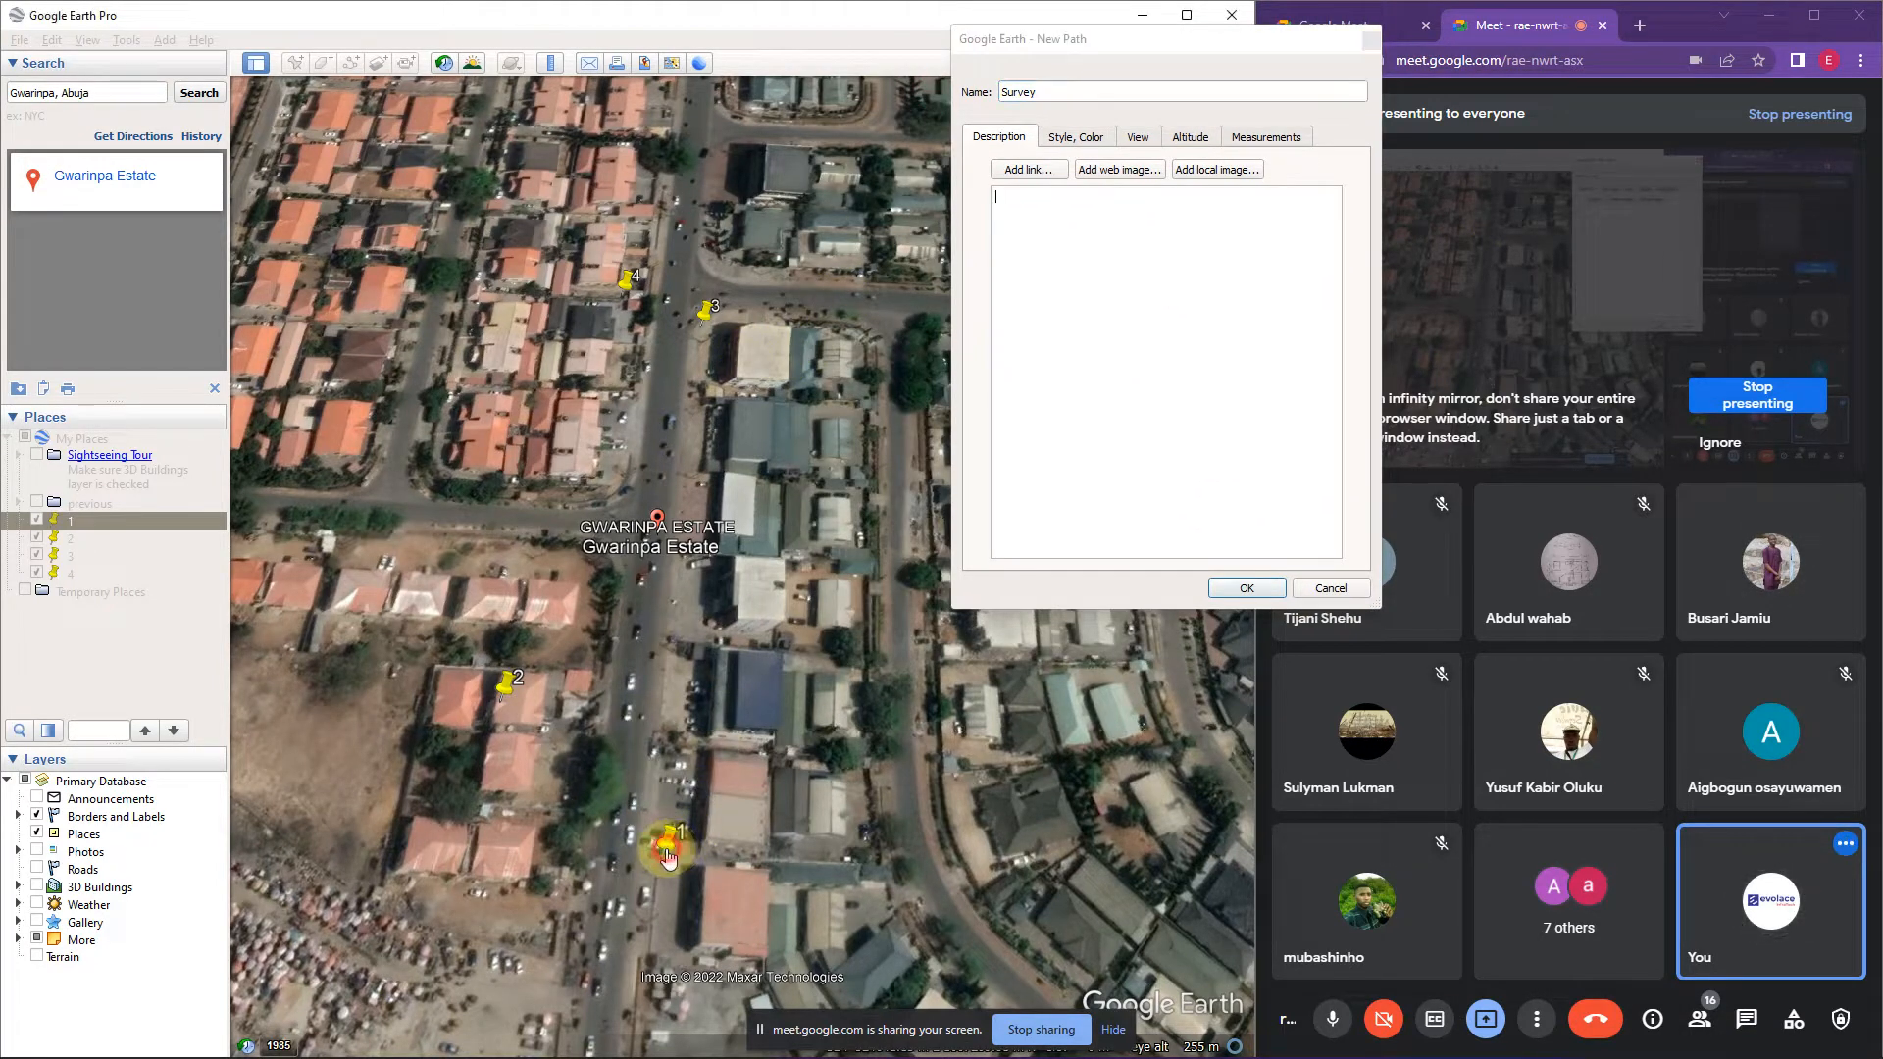
{"action": "left_click", "coordinate": [616, 830]}
{"action": "left_click", "coordinate": [662, 851]}
{"action": "mouse_move", "coordinate": [643, 835]}
{"action": "left_mouse_down"}
{"action": "mouse_move", "coordinate": [577, 800]}
{"action": "mouse_move", "coordinate": [502, 705]}
{"action": "left_mouse_up"}
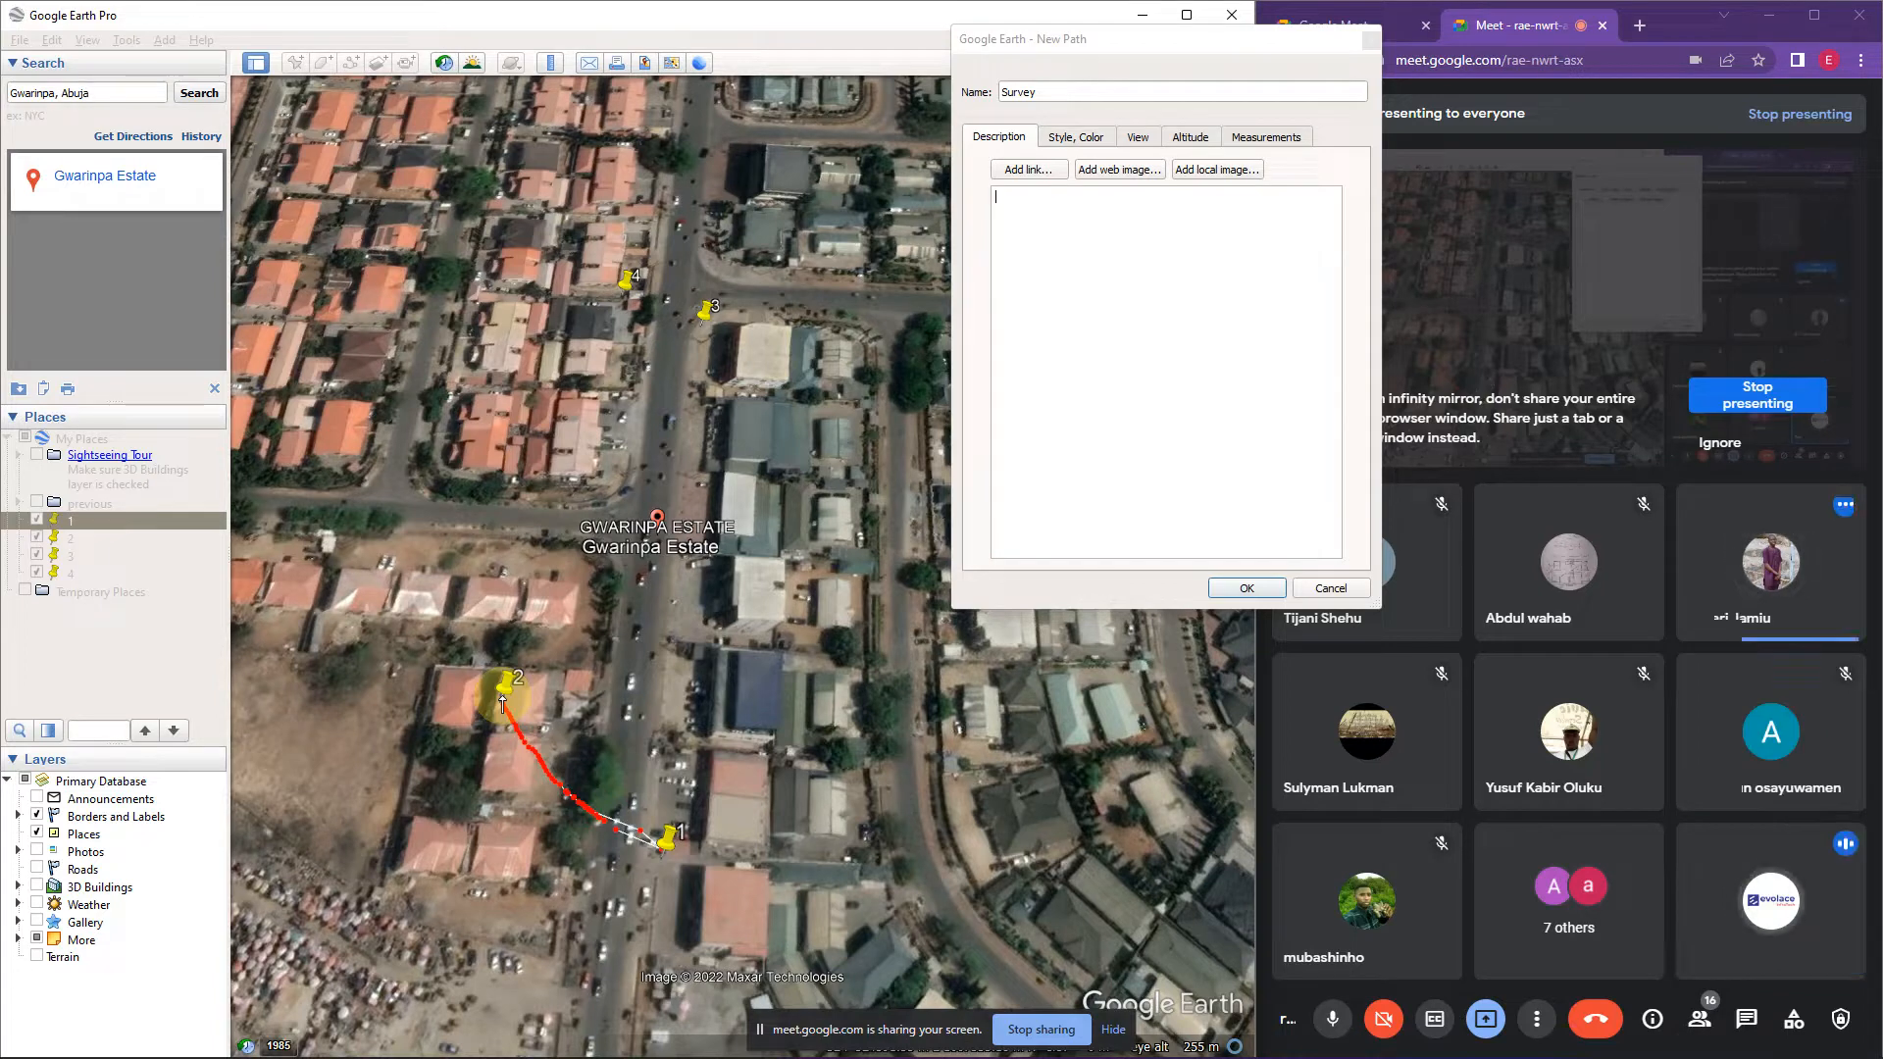
Extend the Survey path freehand with crisscrossing passes over the road section between the four placemarks, and save the path.
{"action": "mouse_move", "coordinate": [502, 704]}
{"action": "left_mouse_down"}
{"action": "mouse_move", "coordinate": [612, 285]}
{"action": "mouse_move", "coordinate": [675, 304]}
{"action": "mouse_move", "coordinate": [713, 348]}
{"action": "mouse_move", "coordinate": [666, 829]}
{"action": "mouse_move", "coordinate": [473, 701]}
{"action": "mouse_move", "coordinate": [674, 789]}
{"action": "mouse_move", "coordinate": [667, 765]}
{"action": "mouse_move", "coordinate": [531, 706]}
{"action": "mouse_move", "coordinate": [515, 655]}
{"action": "mouse_move", "coordinate": [598, 655]}
{"action": "mouse_move", "coordinate": [642, 687]}
{"action": "mouse_move", "coordinate": [647, 654]}
{"action": "mouse_move", "coordinate": [539, 600]}
{"action": "mouse_move", "coordinate": [567, 586]}
{"action": "mouse_move", "coordinate": [644, 609]}
{"action": "mouse_move", "coordinate": [672, 588]}
{"action": "mouse_move", "coordinate": [552, 530]}
{"action": "mouse_move", "coordinate": [598, 495]}
{"action": "mouse_move", "coordinate": [687, 502]}
{"action": "mouse_move", "coordinate": [677, 478]}
{"action": "mouse_move", "coordinate": [616, 473]}
{"action": "mouse_move", "coordinate": [567, 417]}
{"action": "mouse_move", "coordinate": [633, 397]}
{"action": "mouse_move", "coordinate": [701, 426]}
{"action": "mouse_move", "coordinate": [691, 390]}
{"action": "mouse_move", "coordinate": [588, 359]}
{"action": "mouse_move", "coordinate": [633, 329]}
{"action": "mouse_move", "coordinate": [704, 353]}
{"action": "mouse_move", "coordinate": [610, 318]}
{"action": "mouse_move", "coordinate": [605, 424]}
{"action": "mouse_move", "coordinate": [527, 677]}
{"action": "mouse_move", "coordinate": [527, 750]}
{"action": "mouse_move", "coordinate": [654, 299]}
{"action": "mouse_move", "coordinate": [692, 316]}
{"action": "mouse_move", "coordinate": [683, 384]}
{"action": "mouse_move", "coordinate": [558, 767]}
{"action": "mouse_move", "coordinate": [608, 692]}
{"action": "mouse_move", "coordinate": [699, 377]}
{"action": "left_mouse_up"}
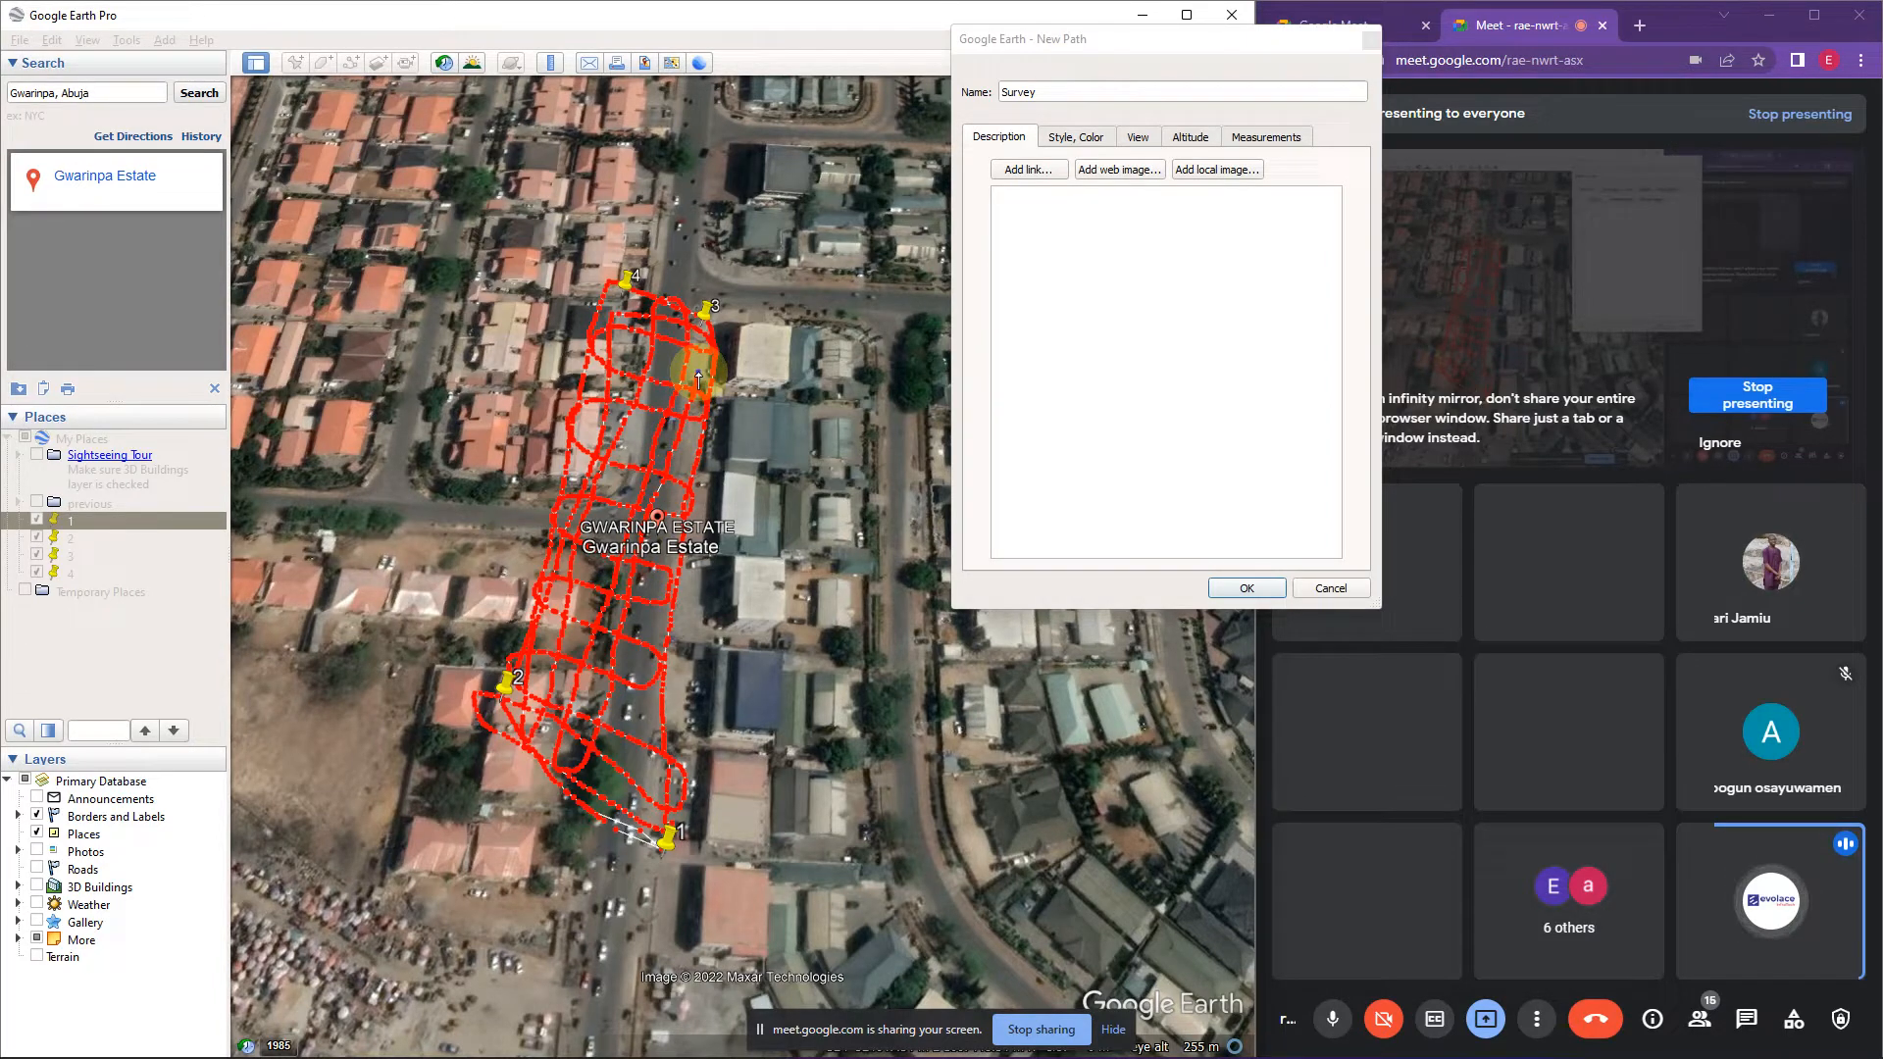
{"action": "left_click_drag", "start_coordinate": [698, 377], "coordinate": [705, 348]}
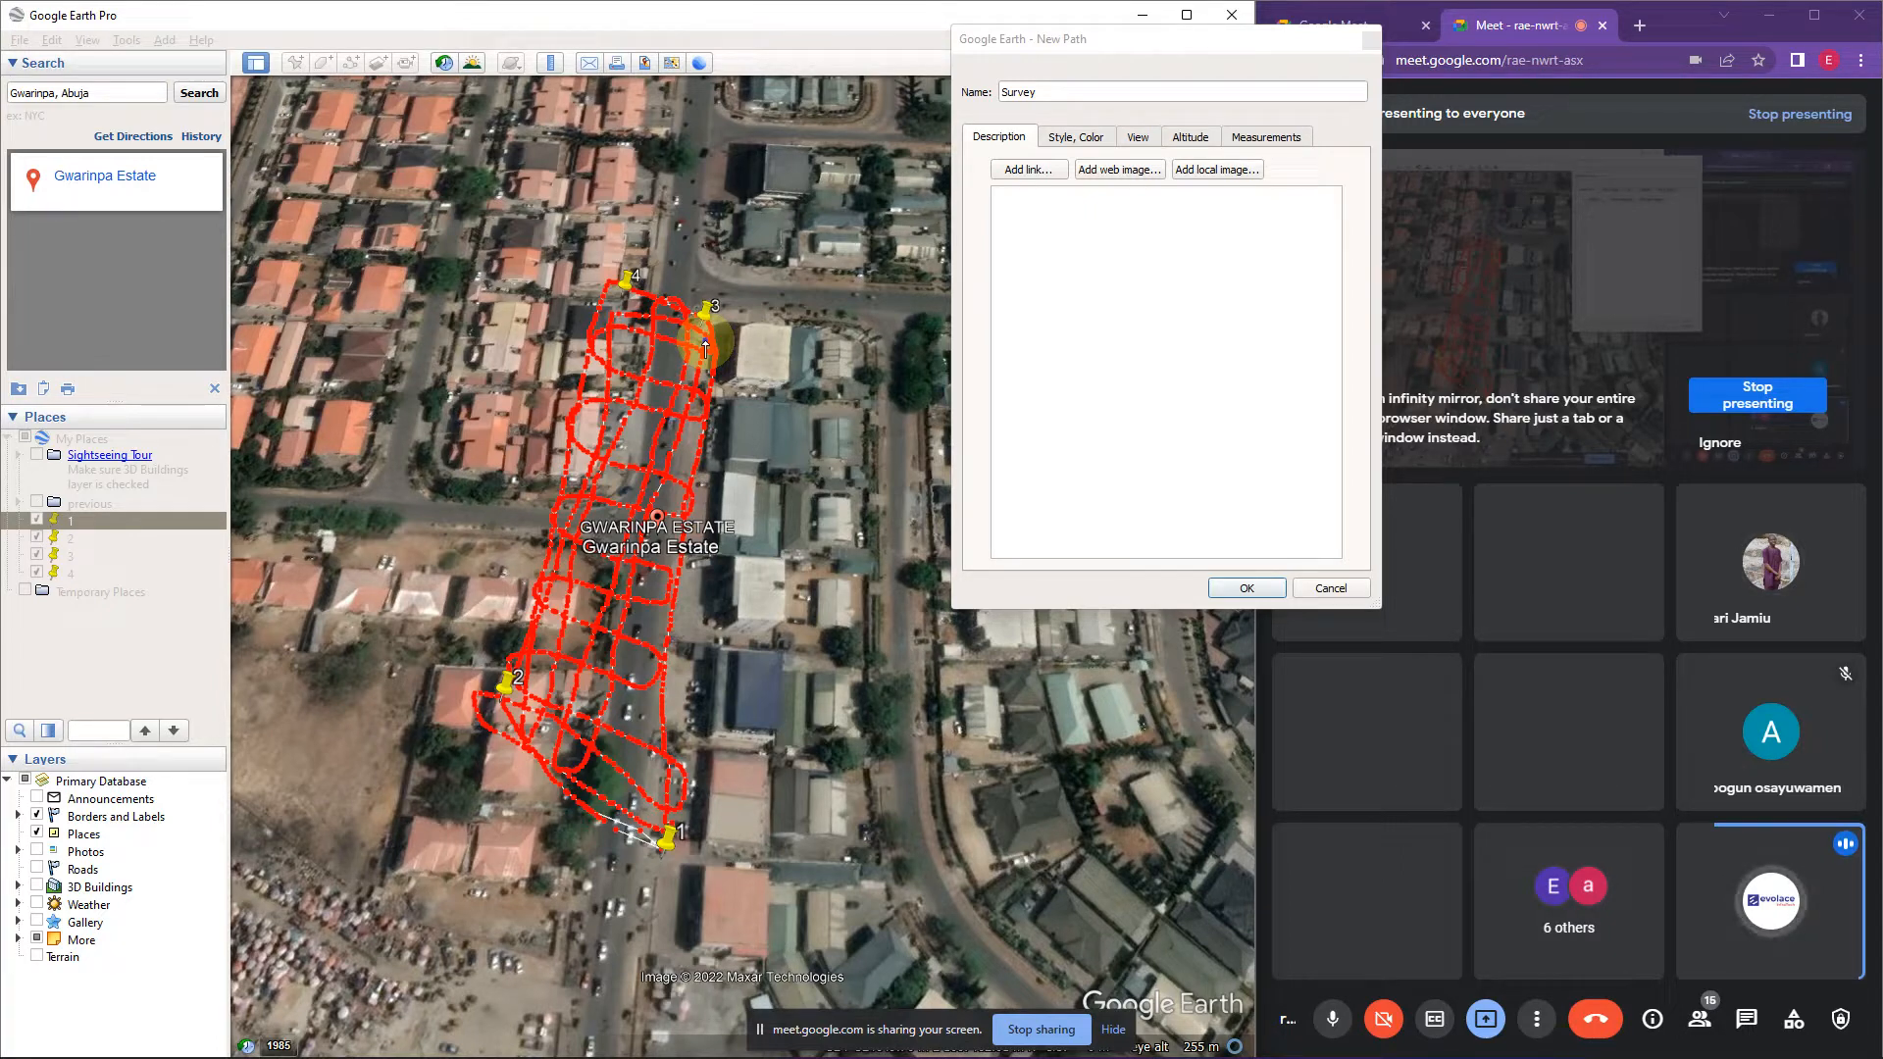
{"action": "mouse_move", "coordinate": [705, 342]}
{"action": "left_mouse_down"}
{"action": "mouse_move", "coordinate": [671, 352]}
{"action": "mouse_move", "coordinate": [571, 720]}
{"action": "mouse_move", "coordinate": [644, 571]}
{"action": "mouse_move", "coordinate": [686, 328]}
{"action": "mouse_move", "coordinate": [635, 831]}
{"action": "mouse_move", "coordinate": [547, 625]}
{"action": "mouse_move", "coordinate": [655, 482]}
{"action": "mouse_move", "coordinate": [603, 407]}
{"action": "mouse_move", "coordinate": [684, 340]}
{"action": "mouse_move", "coordinate": [663, 334]}
{"action": "left_mouse_up"}
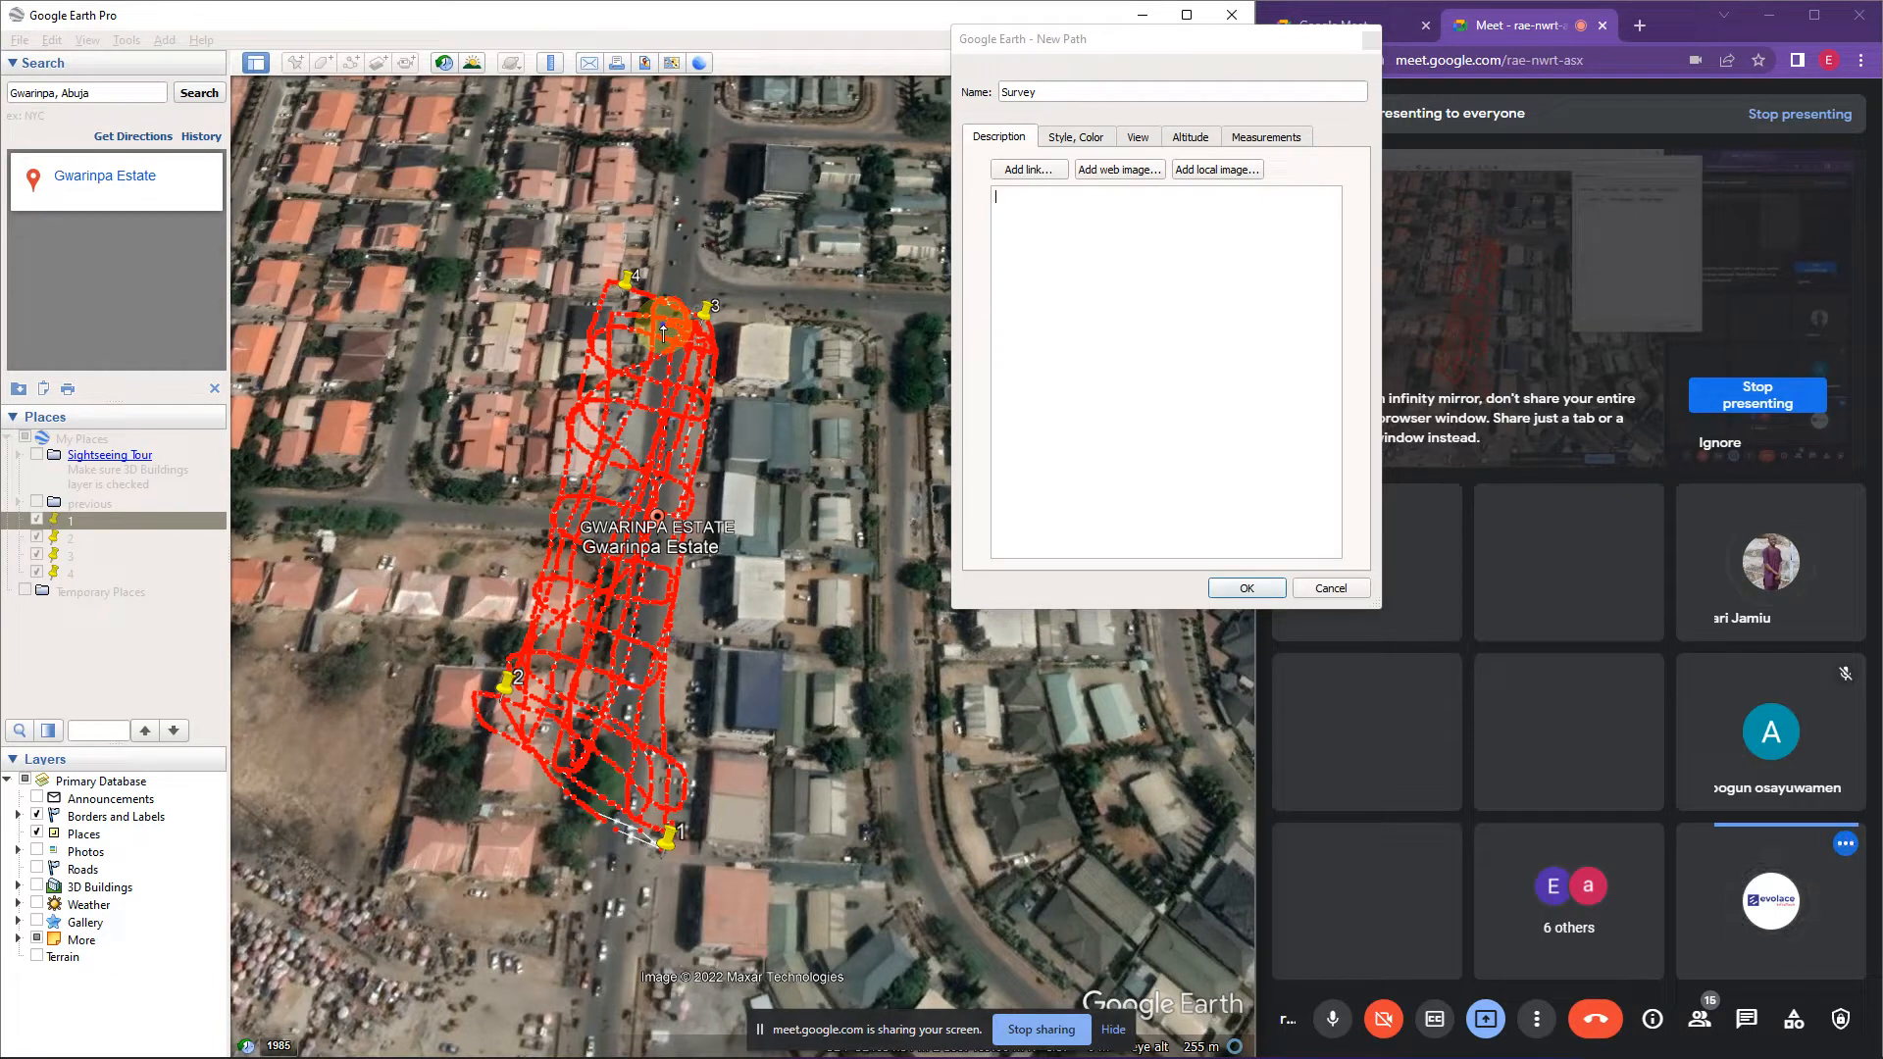
{"action": "mouse_move", "coordinate": [663, 334]}
{"action": "left_mouse_down"}
{"action": "mouse_move", "coordinate": [624, 335]}
{"action": "mouse_move", "coordinate": [610, 535]}
{"action": "mouse_move", "coordinate": [673, 349]}
{"action": "mouse_move", "coordinate": [650, 421]}
{"action": "left_mouse_up"}
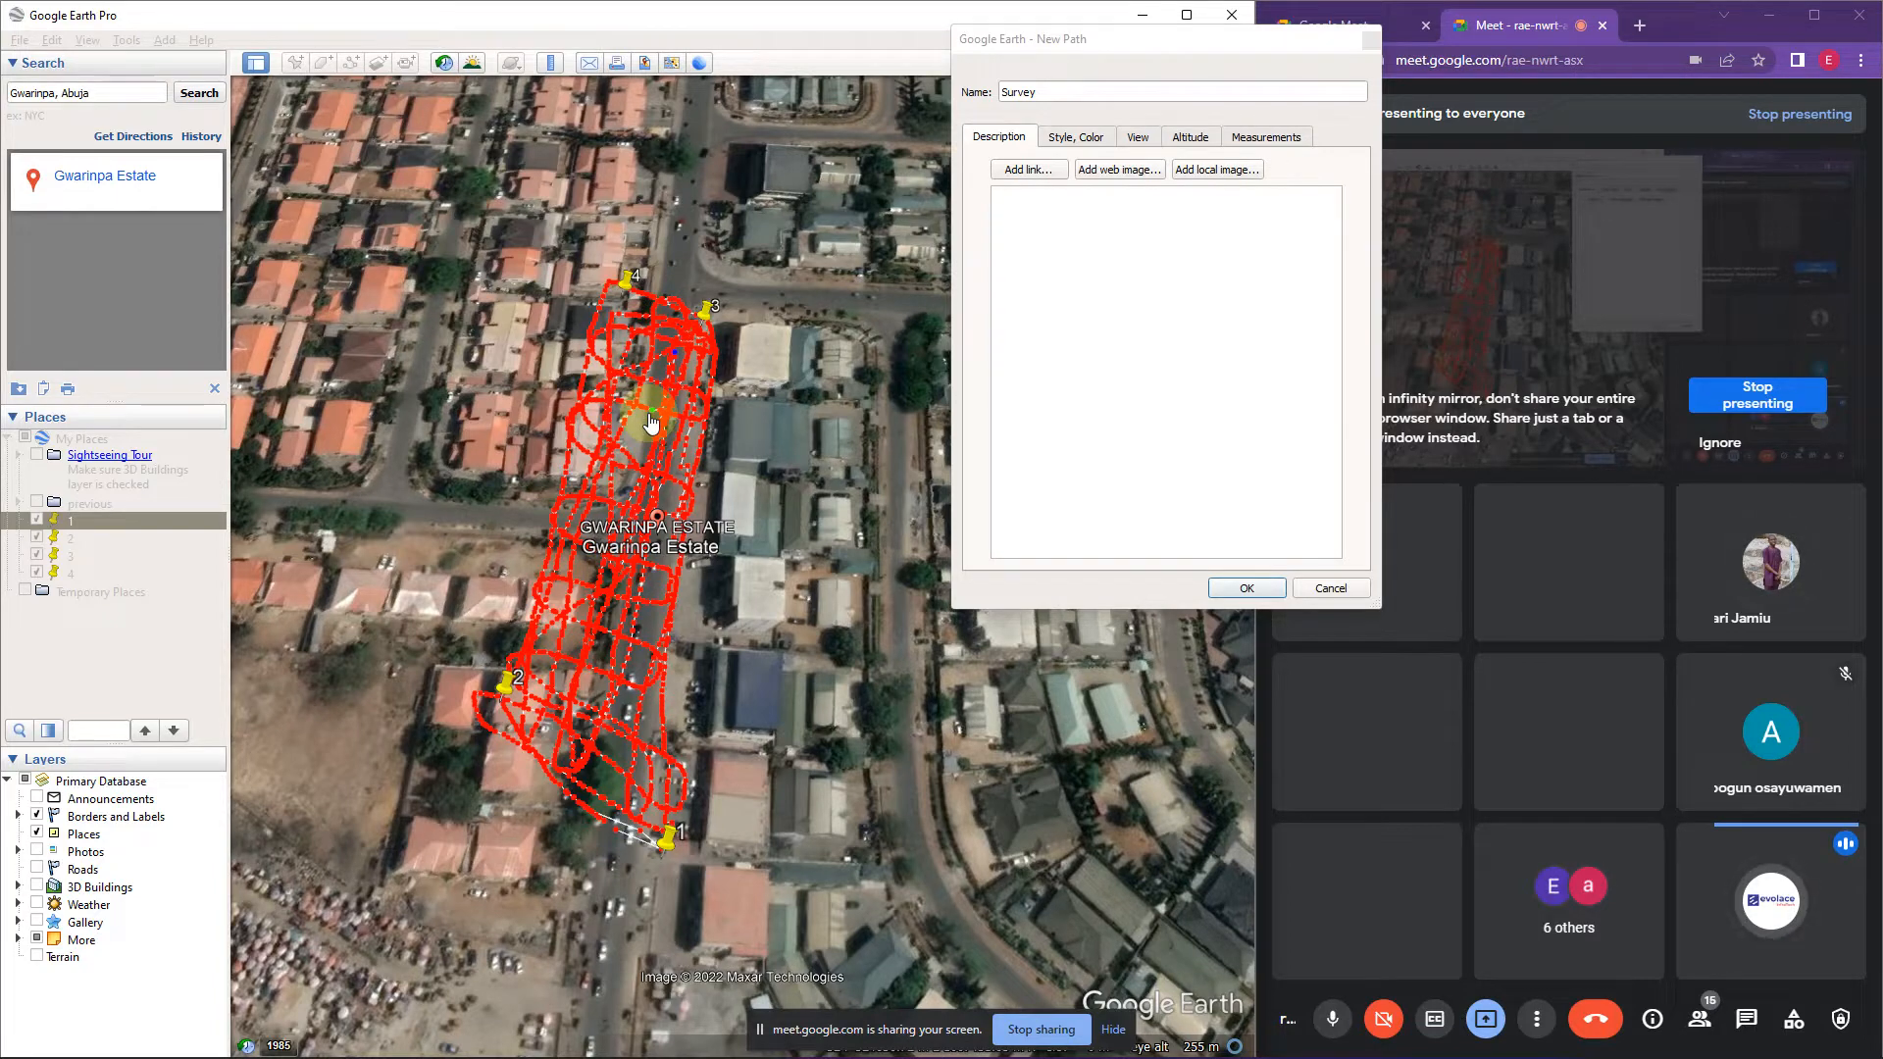
{"action": "left_click", "coordinate": [1242, 587]}
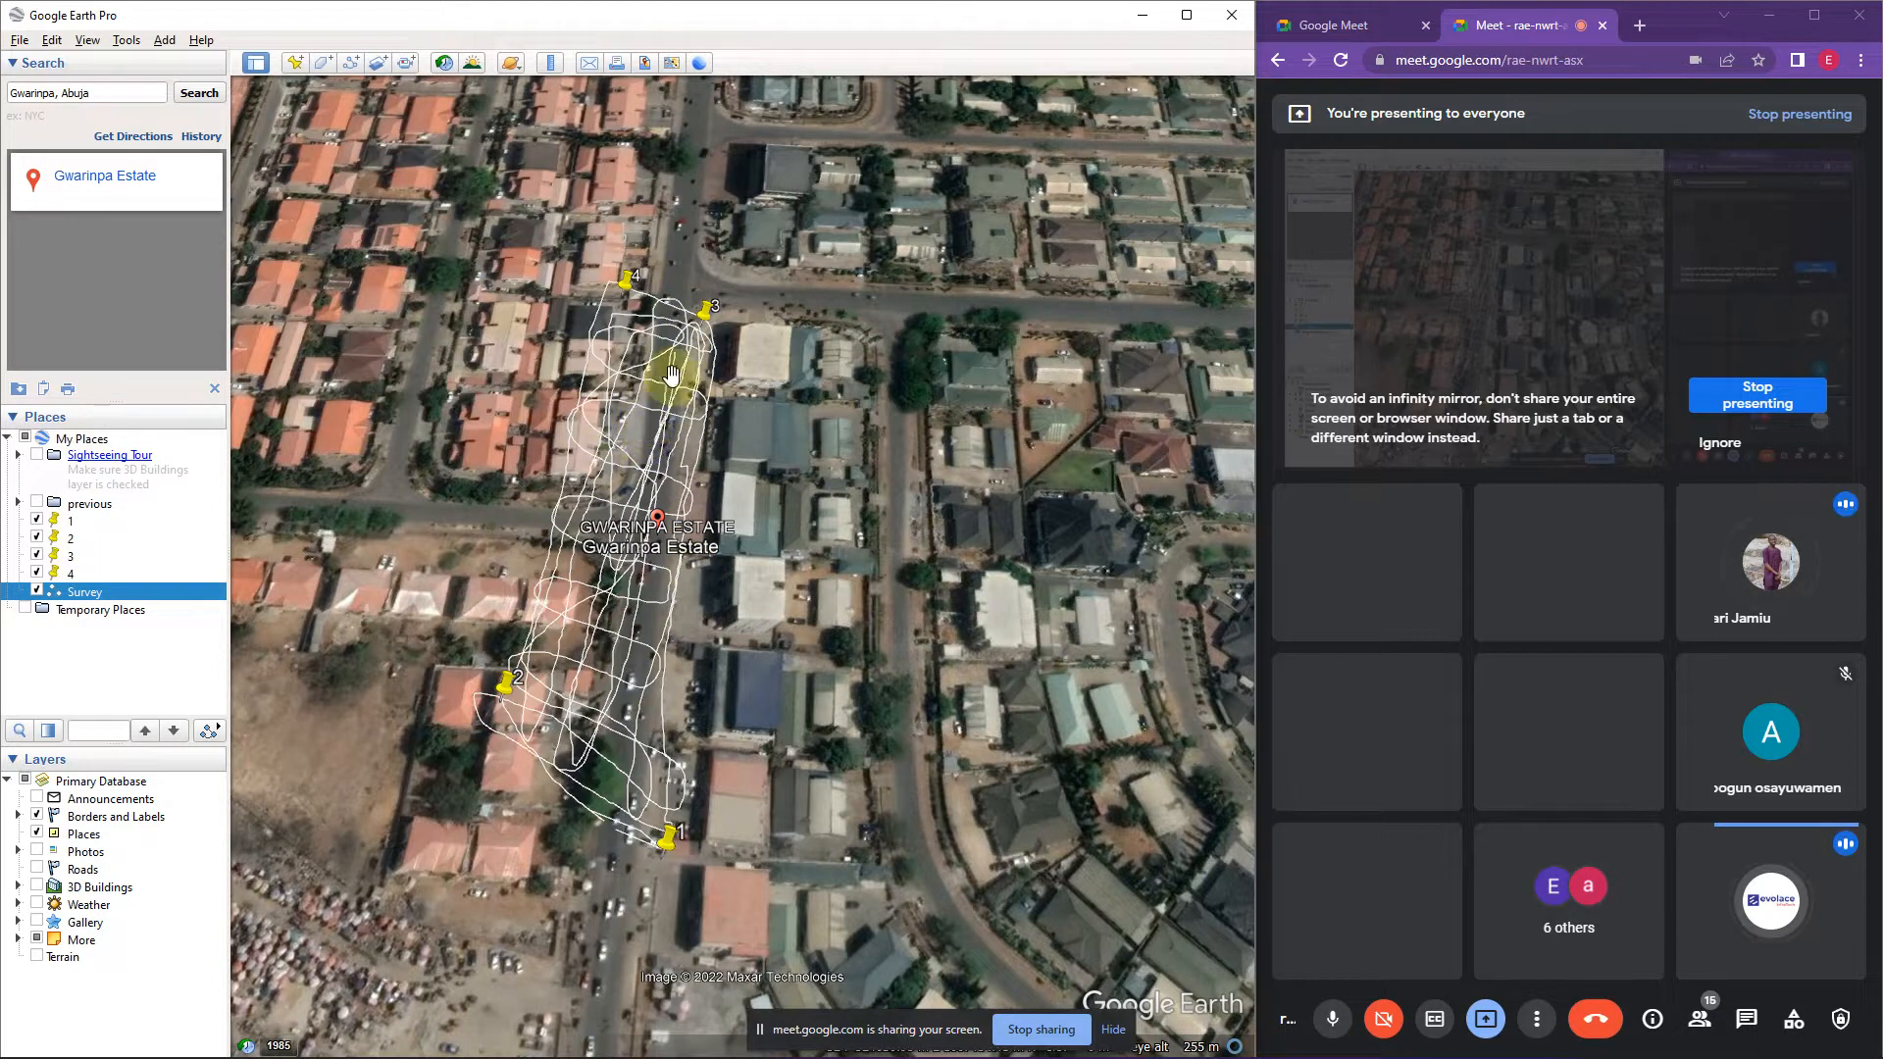
Set the Survey path's line color to blue and its width to 2.0 in its properties.
{"action": "right_click", "coordinate": [691, 338]}
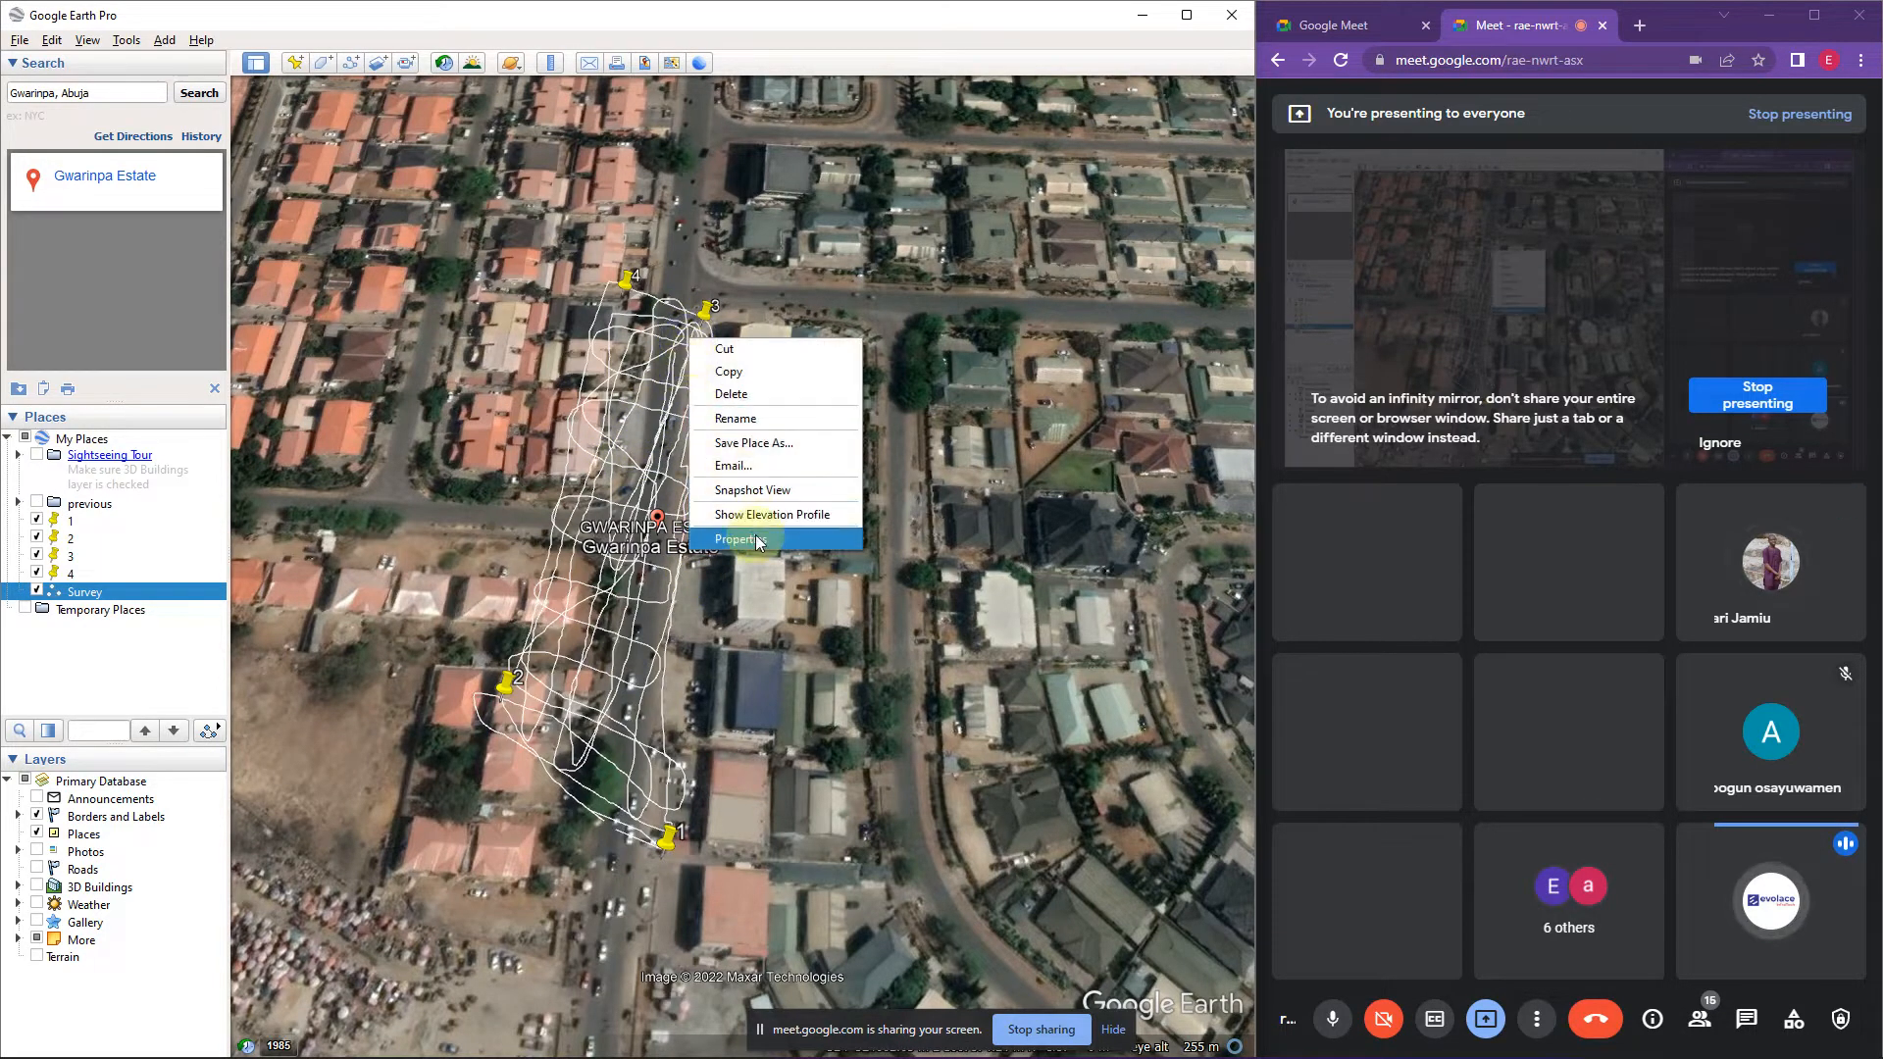
{"action": "left_click", "coordinate": [756, 539]}
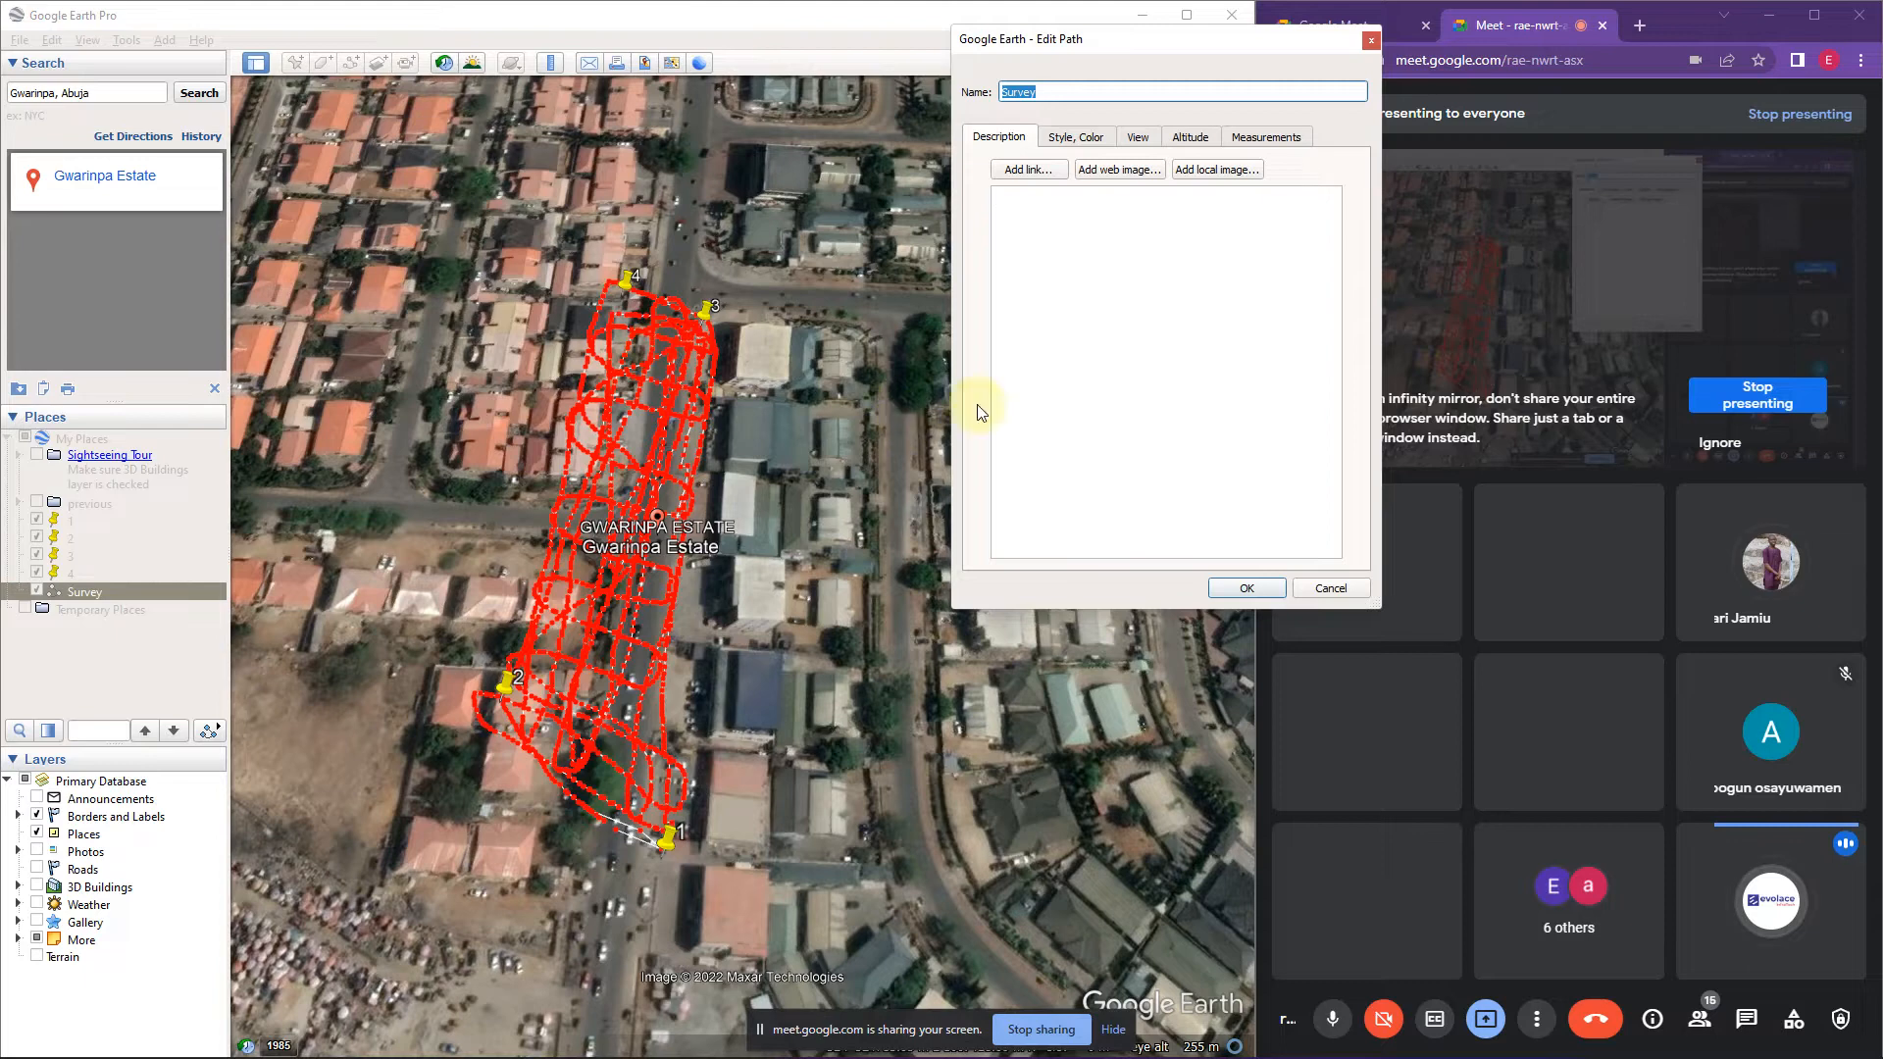
{"action": "left_click", "coordinate": [1078, 137]}
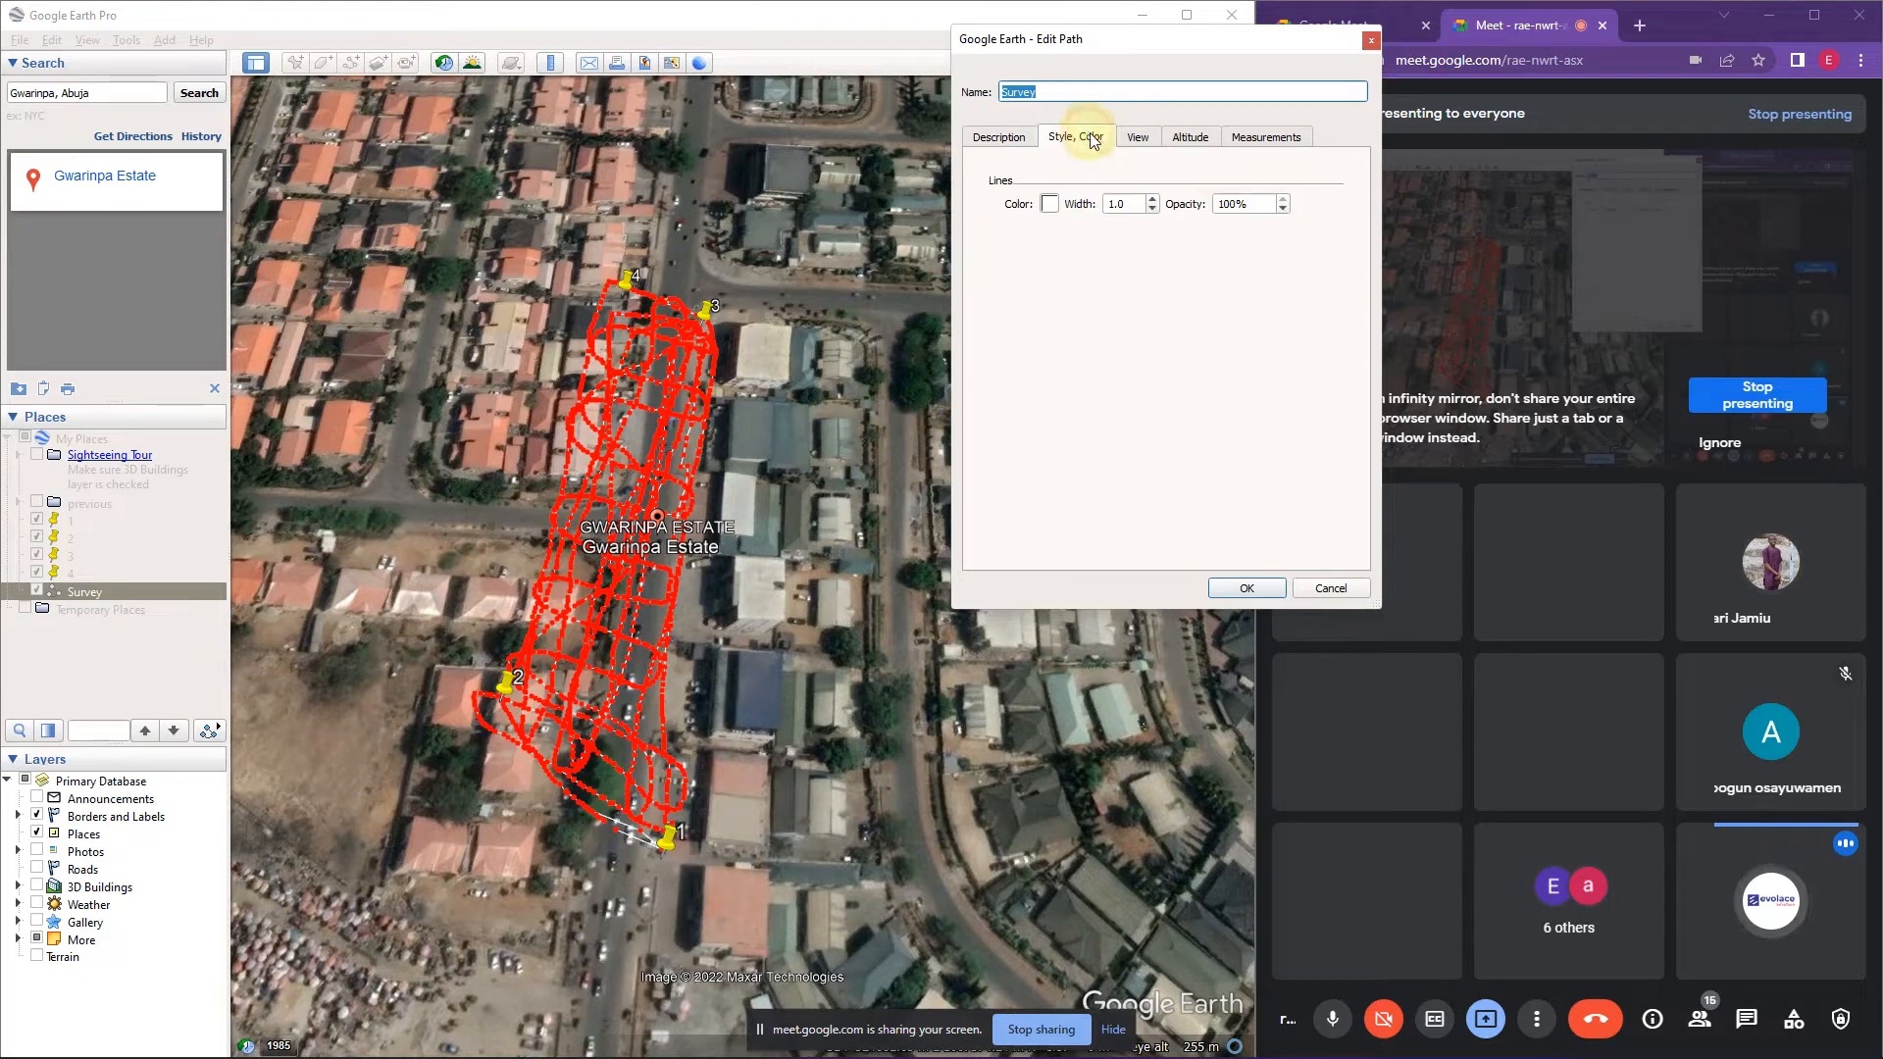
{"action": "left_click", "coordinate": [1045, 206]}
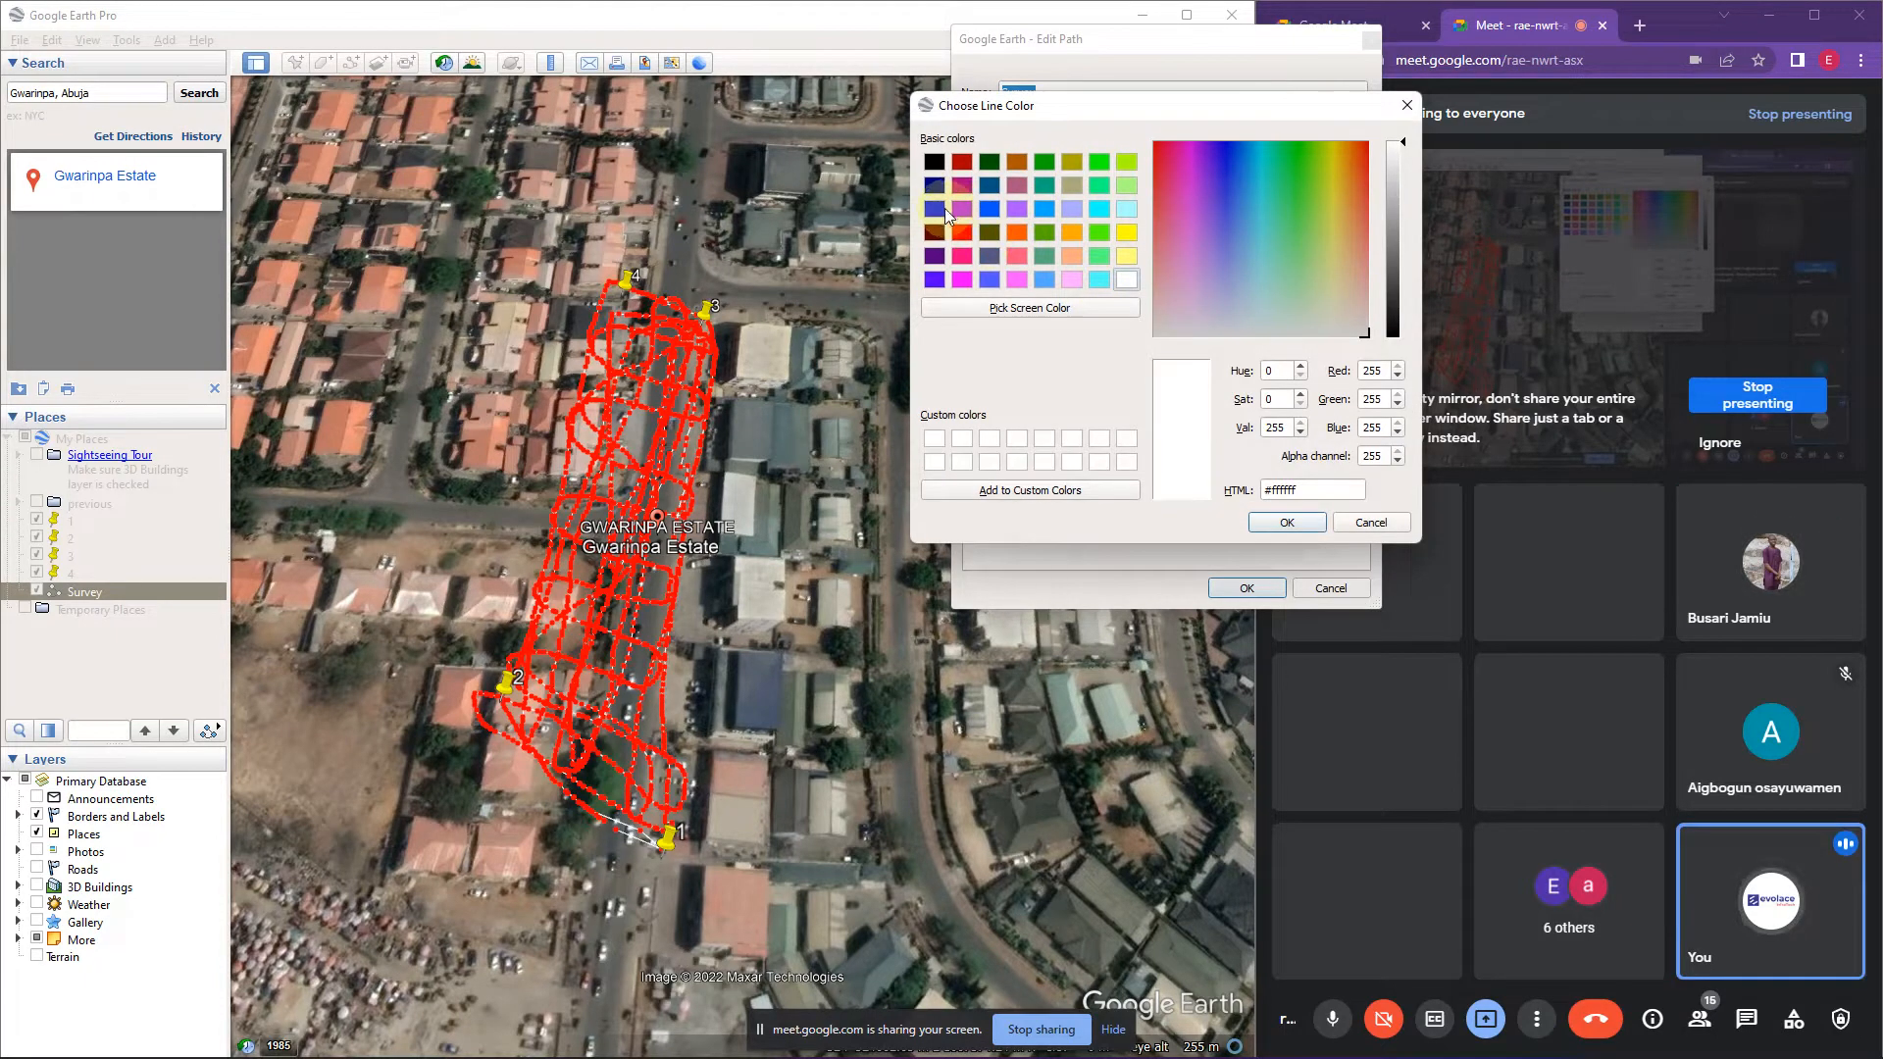
{"action": "left_click", "coordinate": [936, 208]}
{"action": "left_click", "coordinate": [1284, 522]}
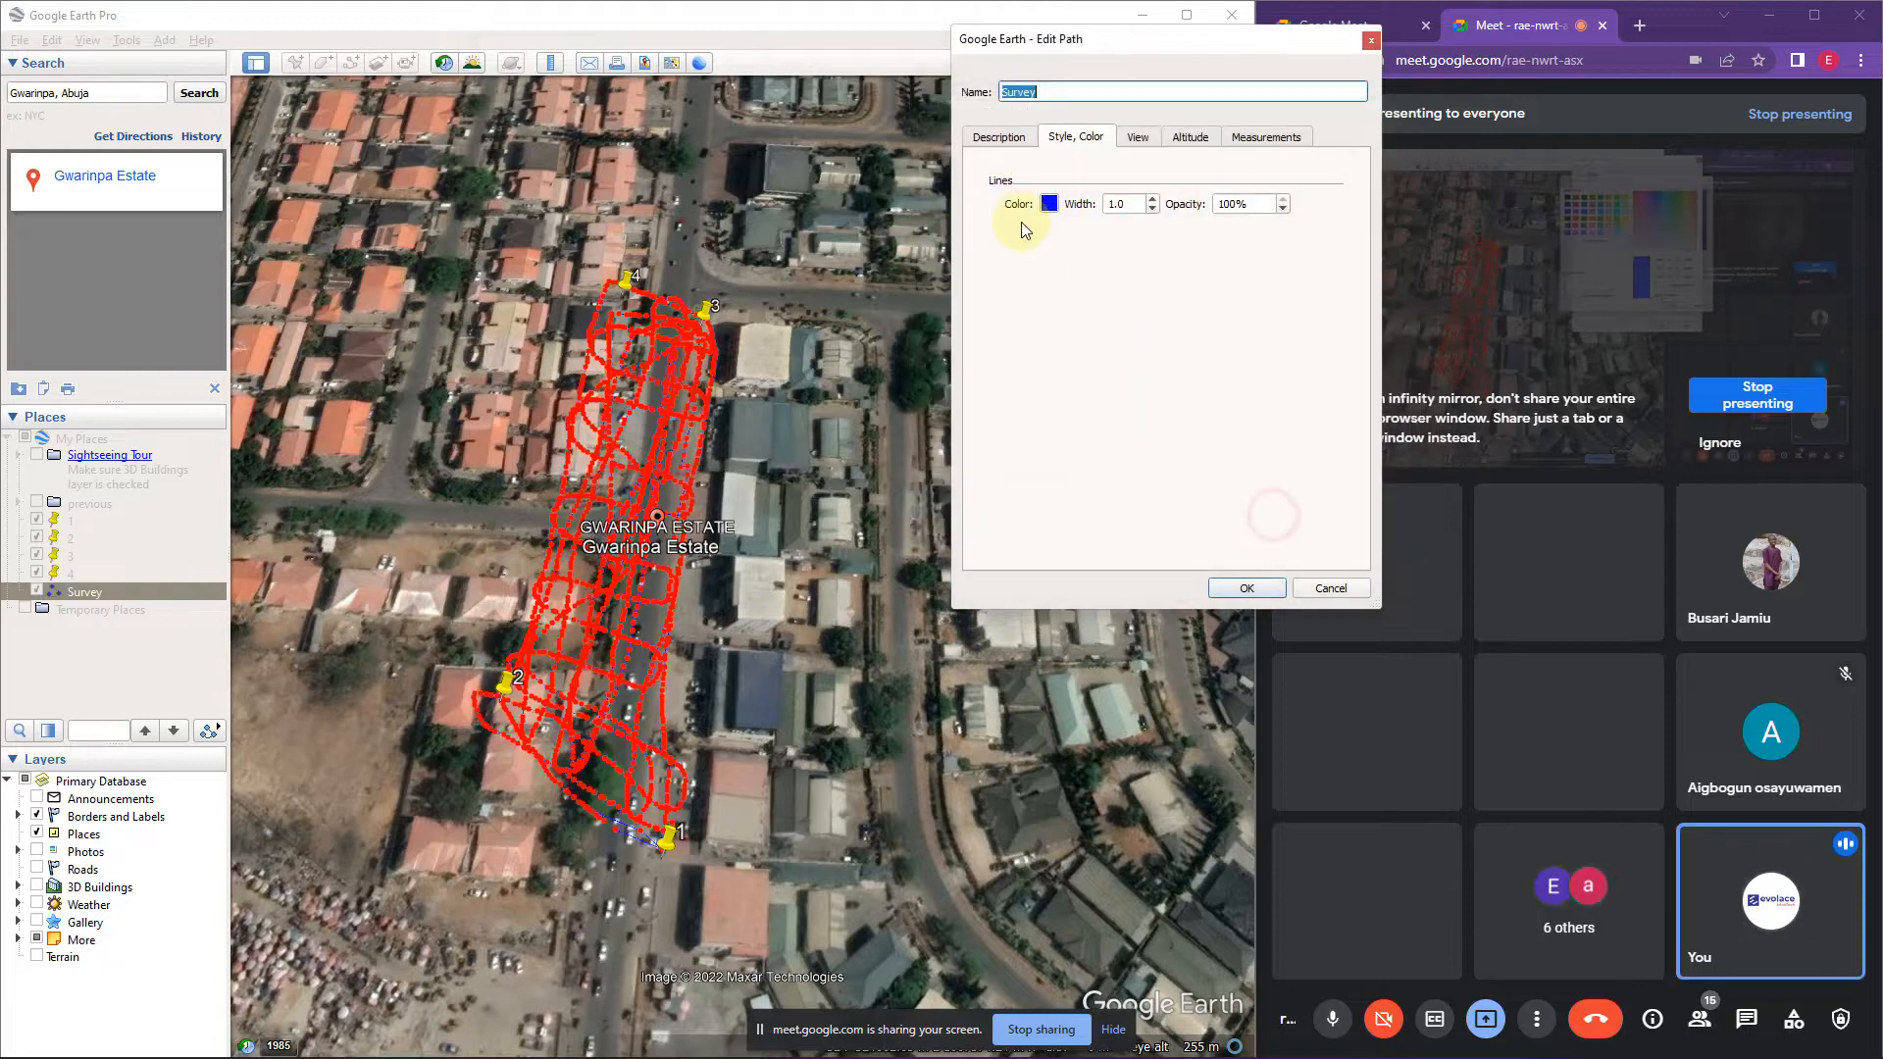
{"action": "double_click", "coordinate": [1117, 204]}
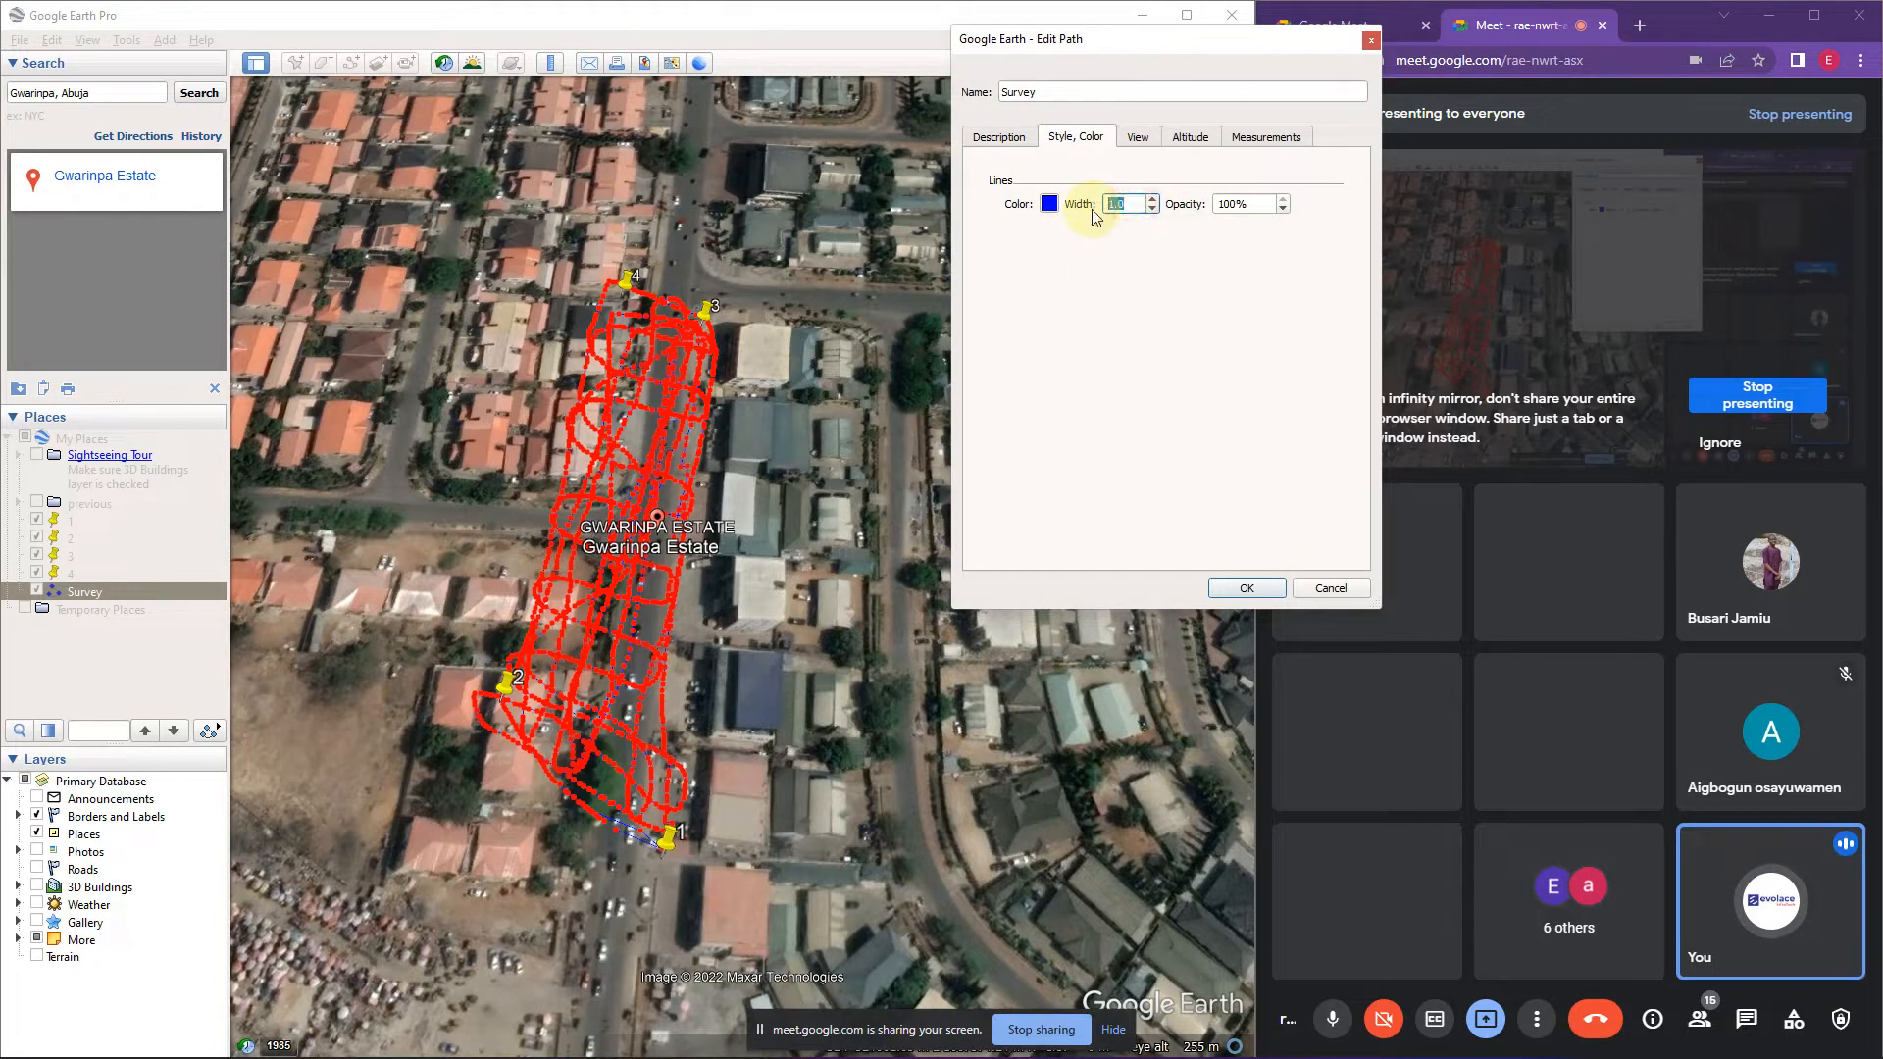
{"action": "type", "text": "2"}
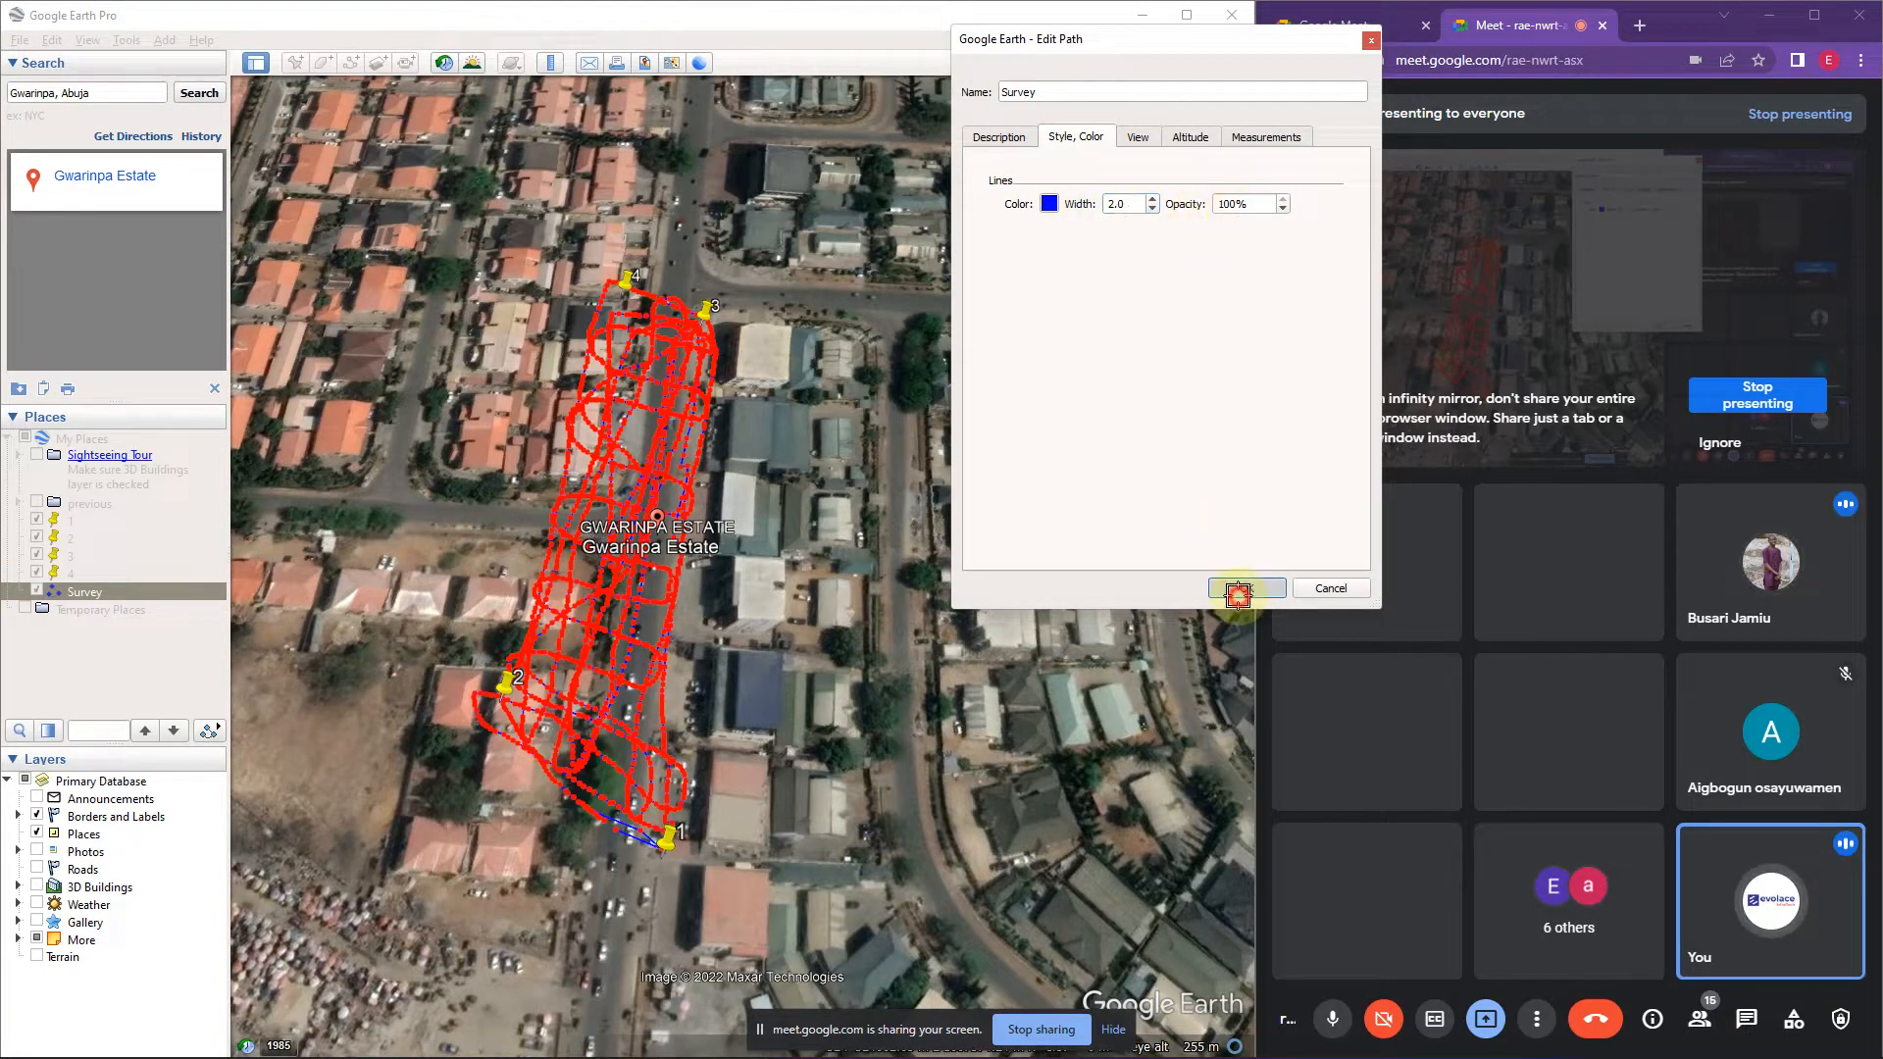
{"action": "left_click", "coordinate": [1241, 588]}
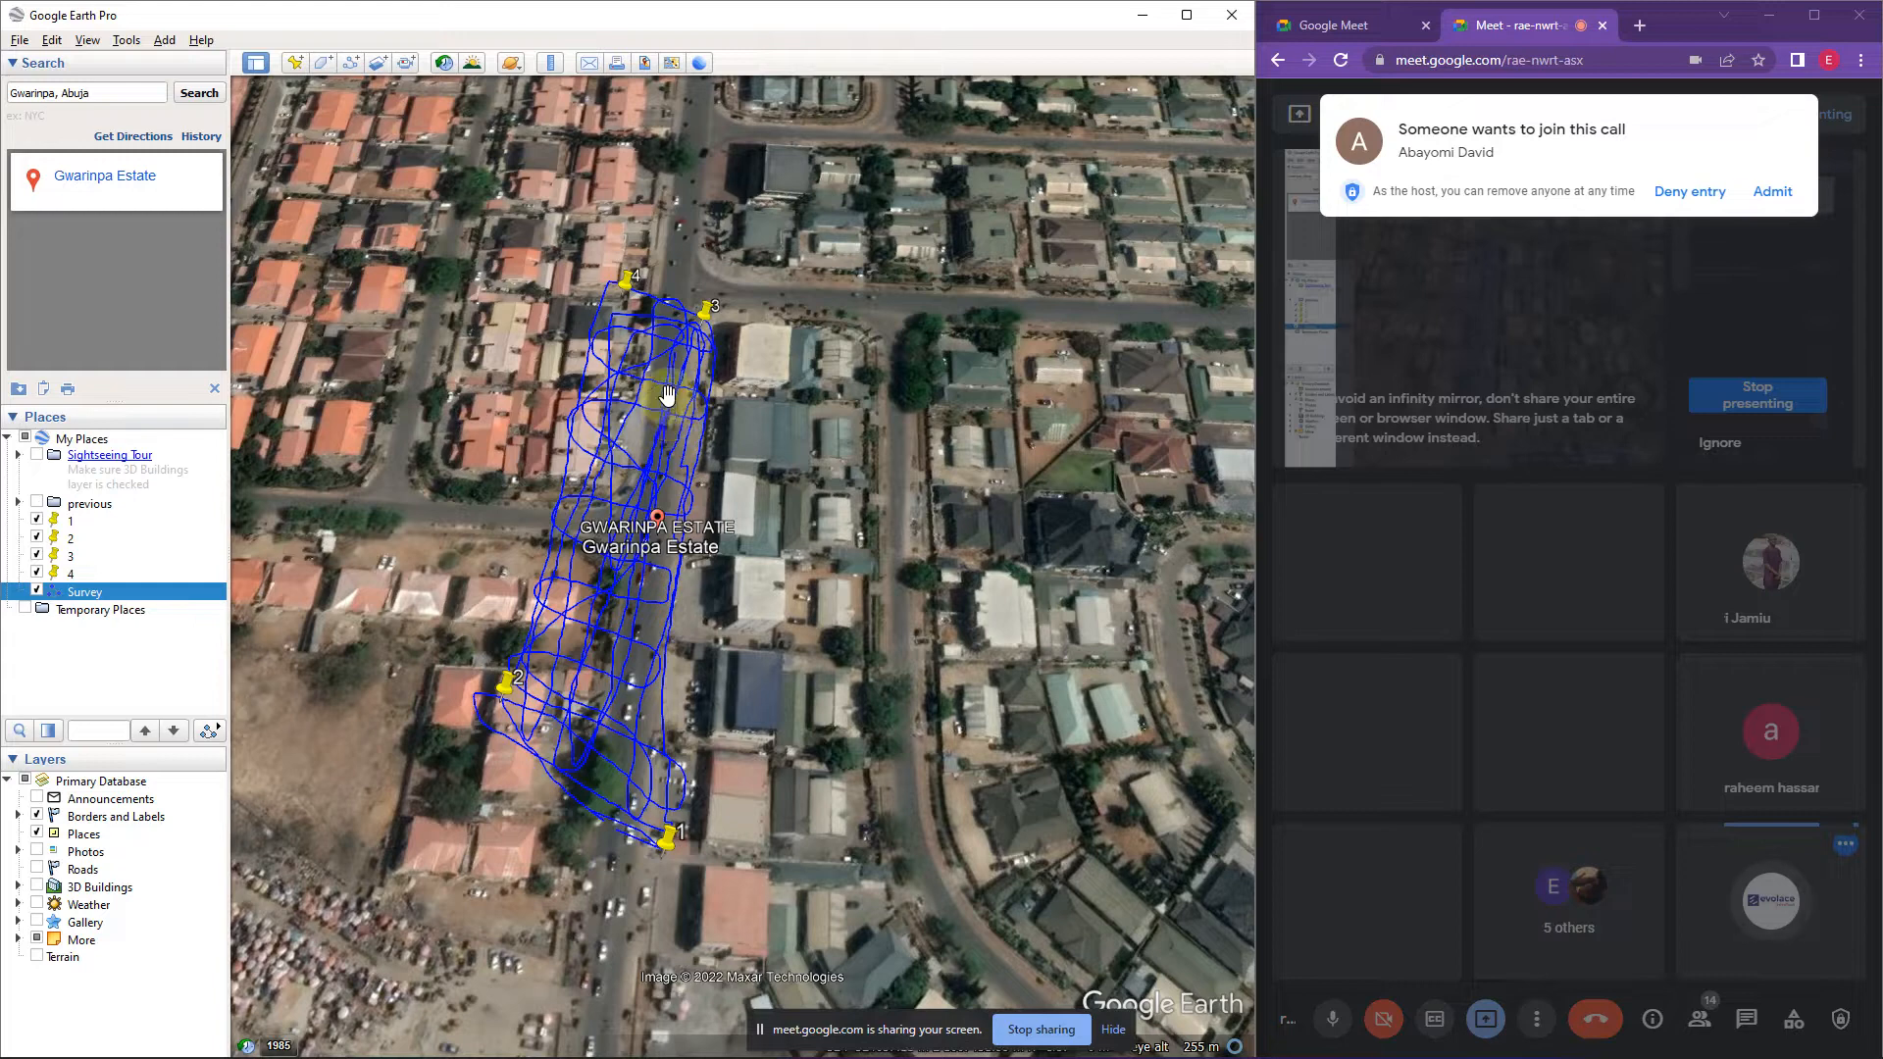
Admit the new waiting participant to the Google Meet call.
{"action": "left_click", "coordinate": [1760, 190]}
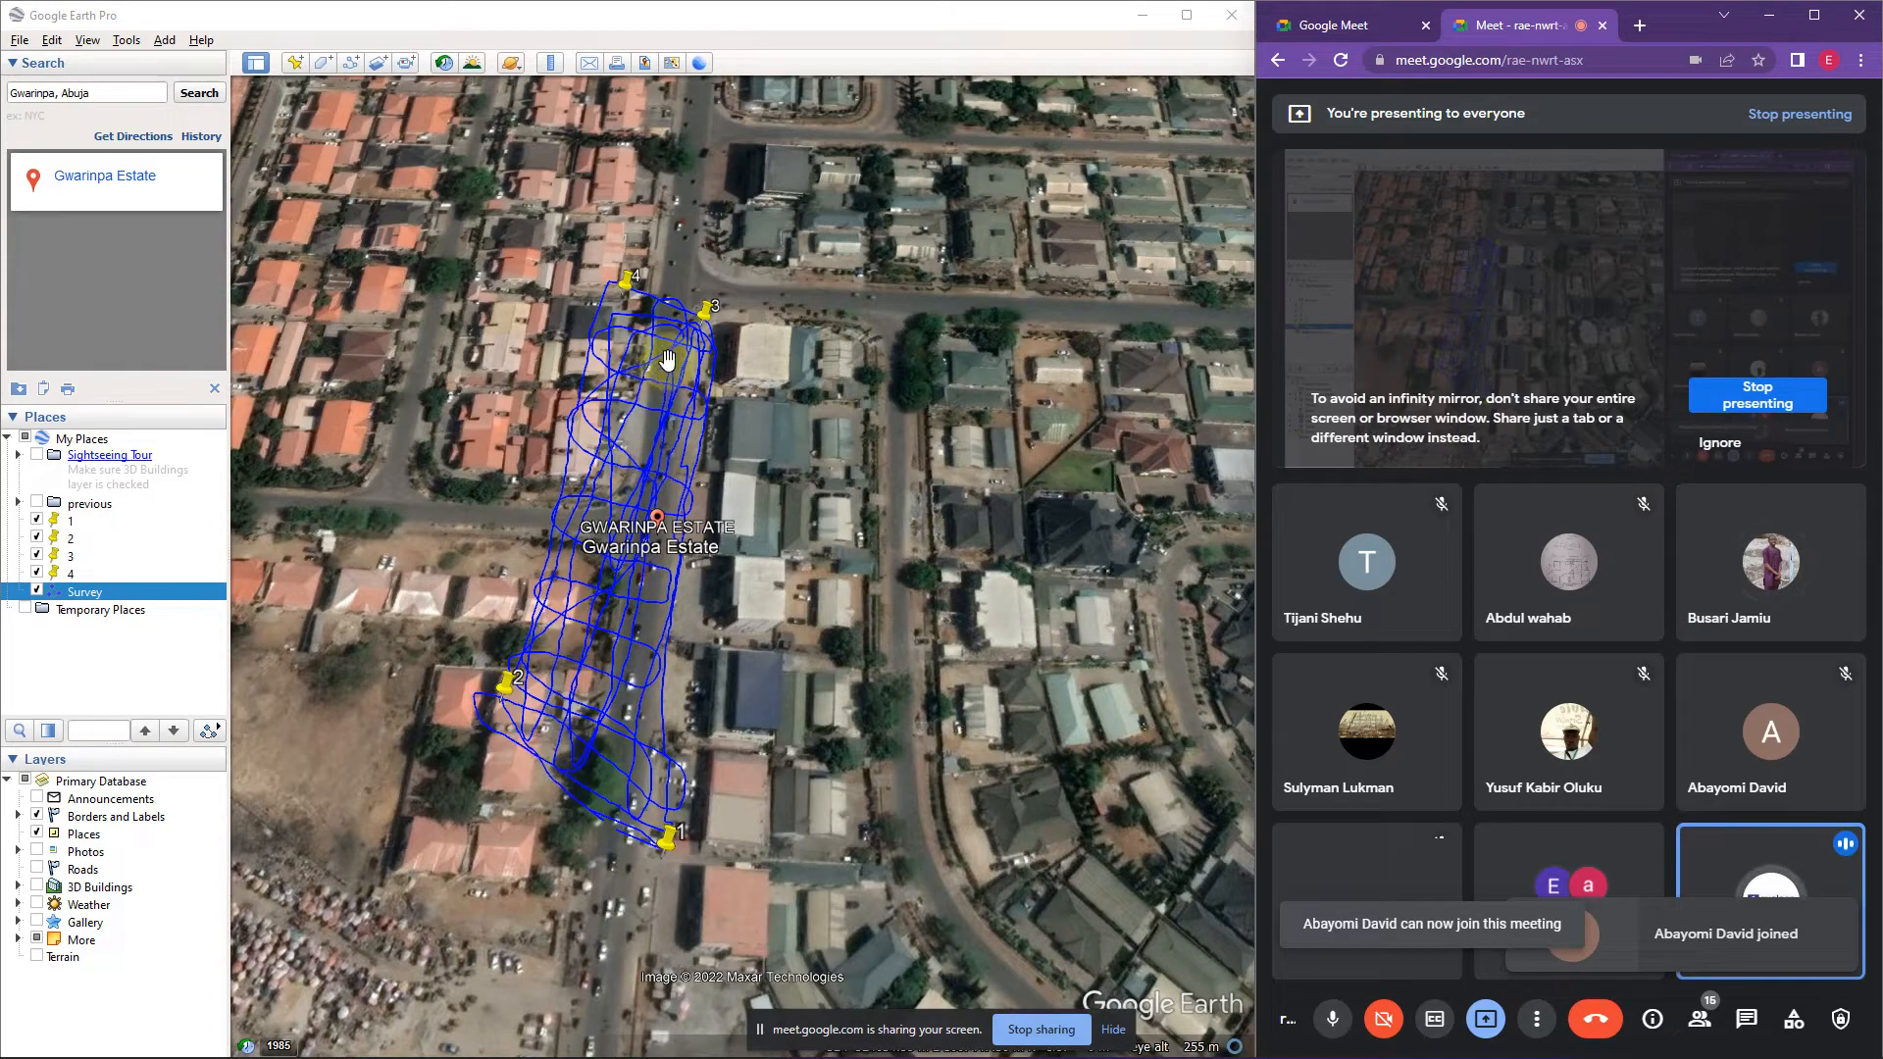
Save the Survey path to the Downloads folder as Survey.kml, using the Kml file type.
{"action": "right_click", "coordinate": [676, 331]}
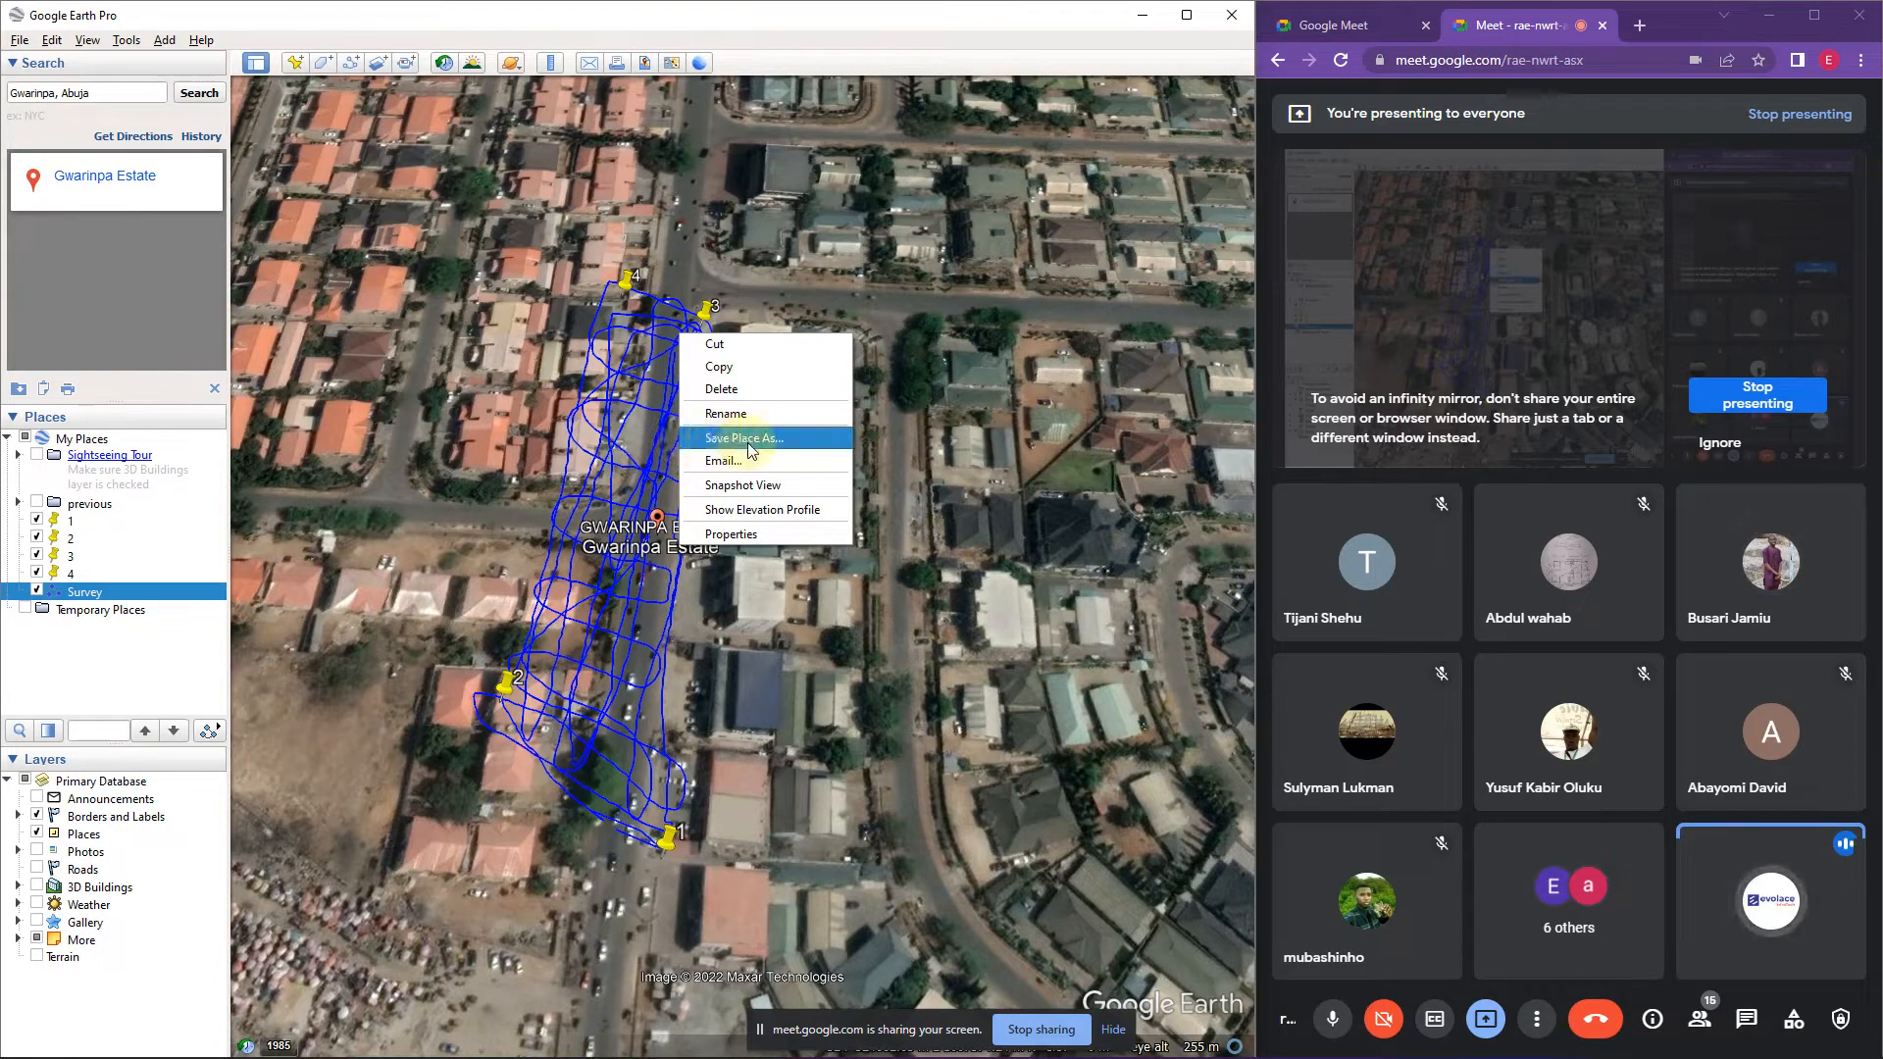
{"action": "left_click", "coordinate": [789, 439]}
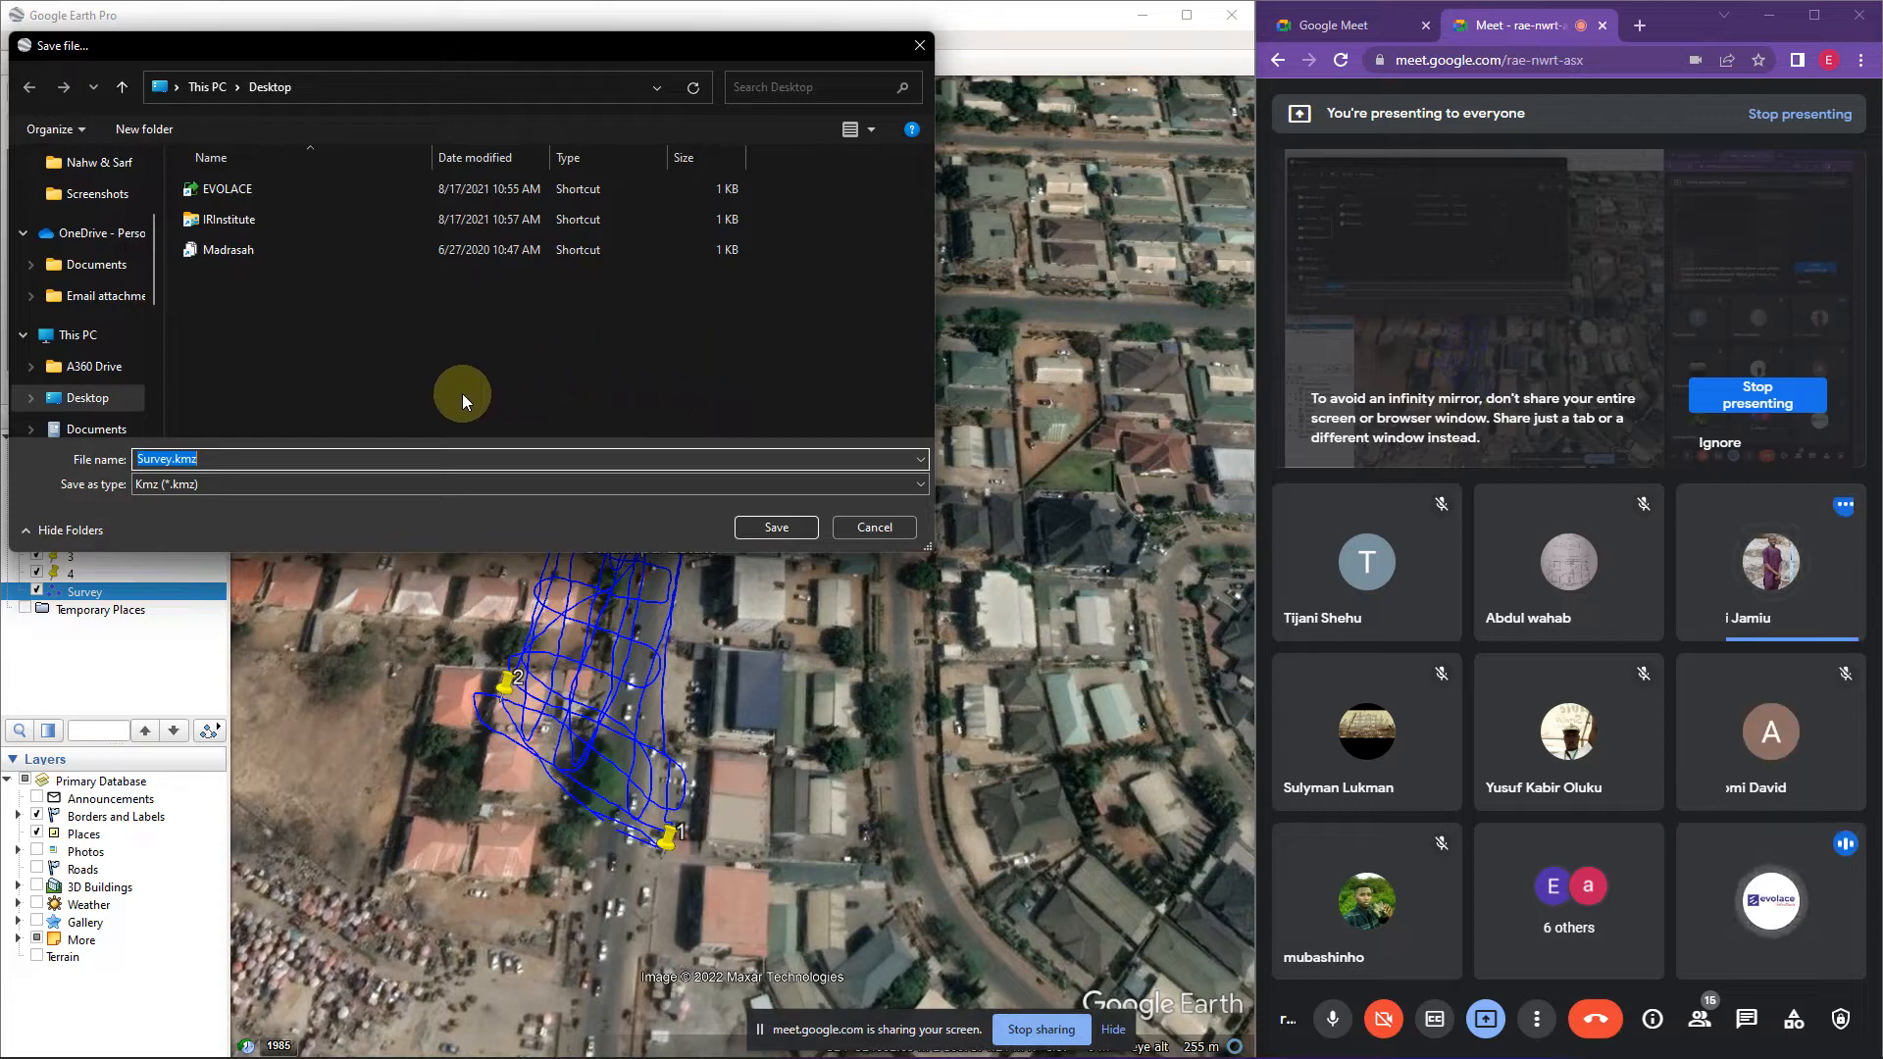
{"action": "scroll", "coordinate": [131, 279], "scroll_direction": "up", "scroll_amount": 1}
{"action": "scroll", "coordinate": [132, 279], "scroll_direction": "up", "scroll_amount": 1}
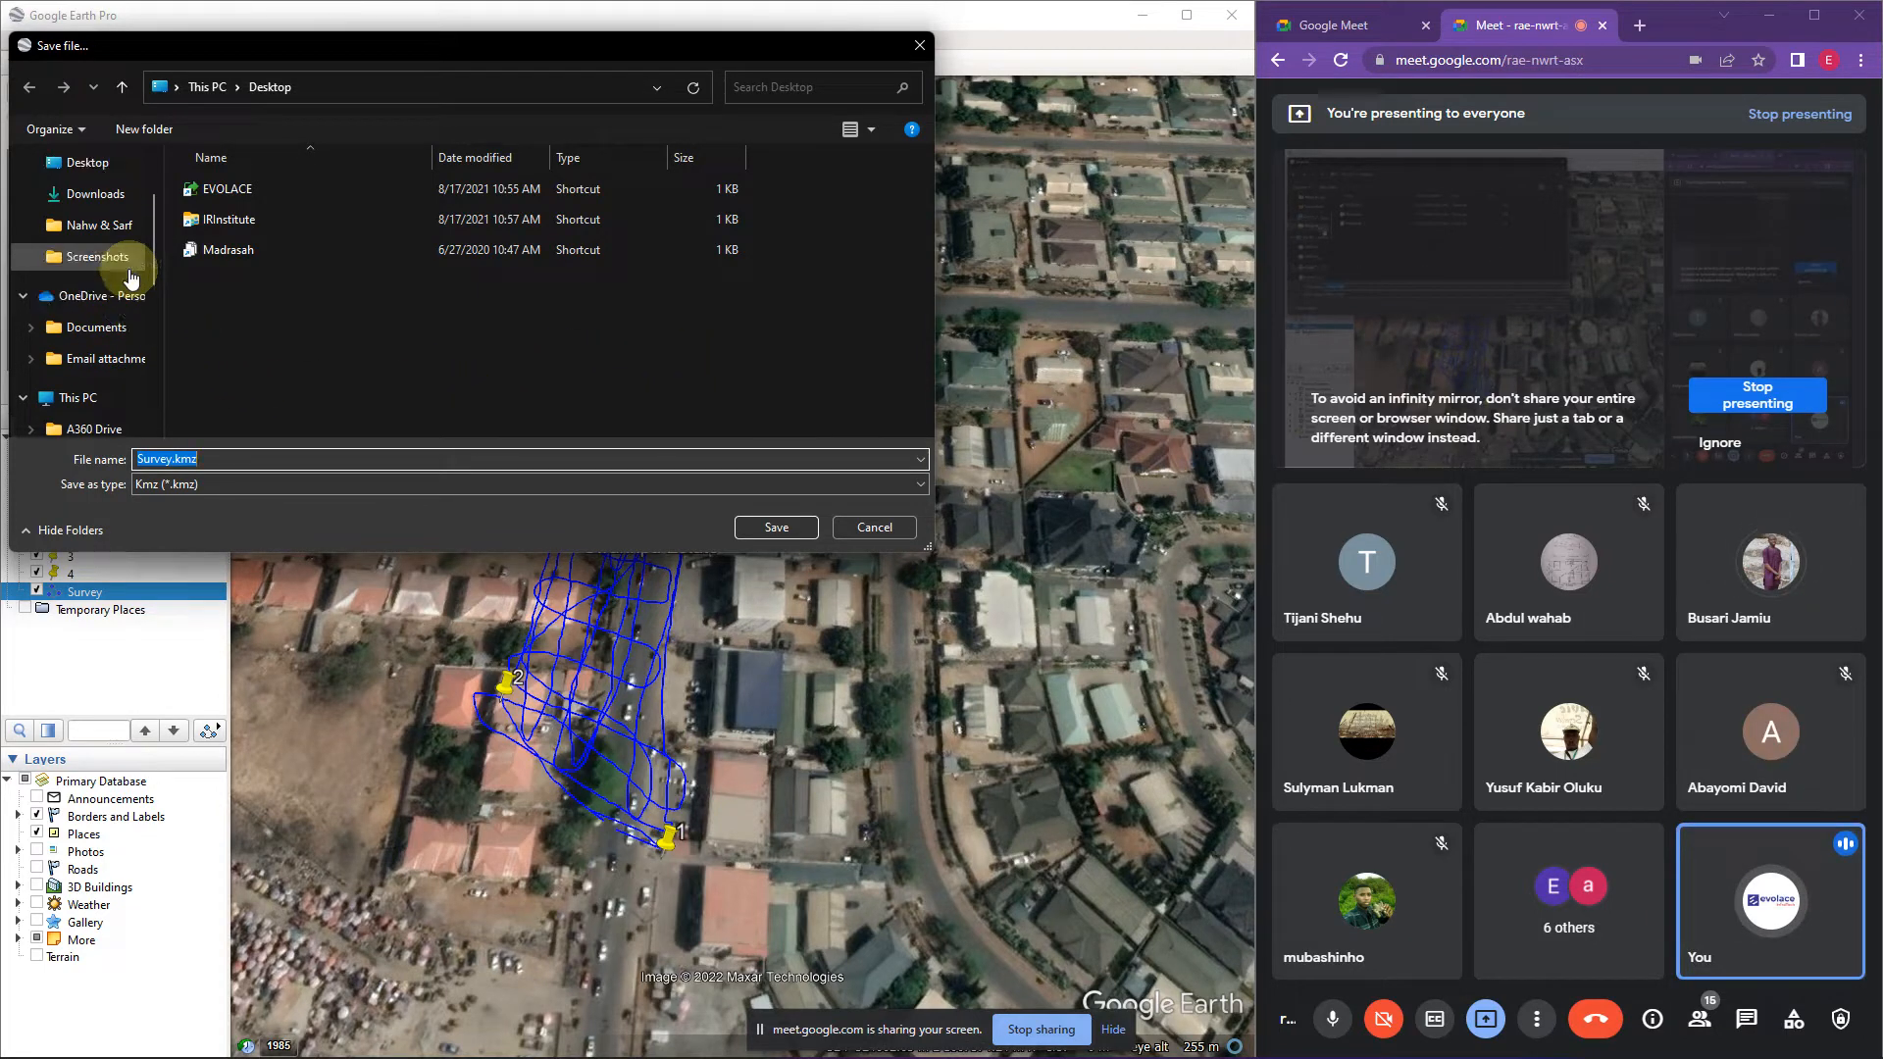
{"action": "scroll", "coordinate": [131, 279], "scroll_direction": "down", "scroll_amount": 1}
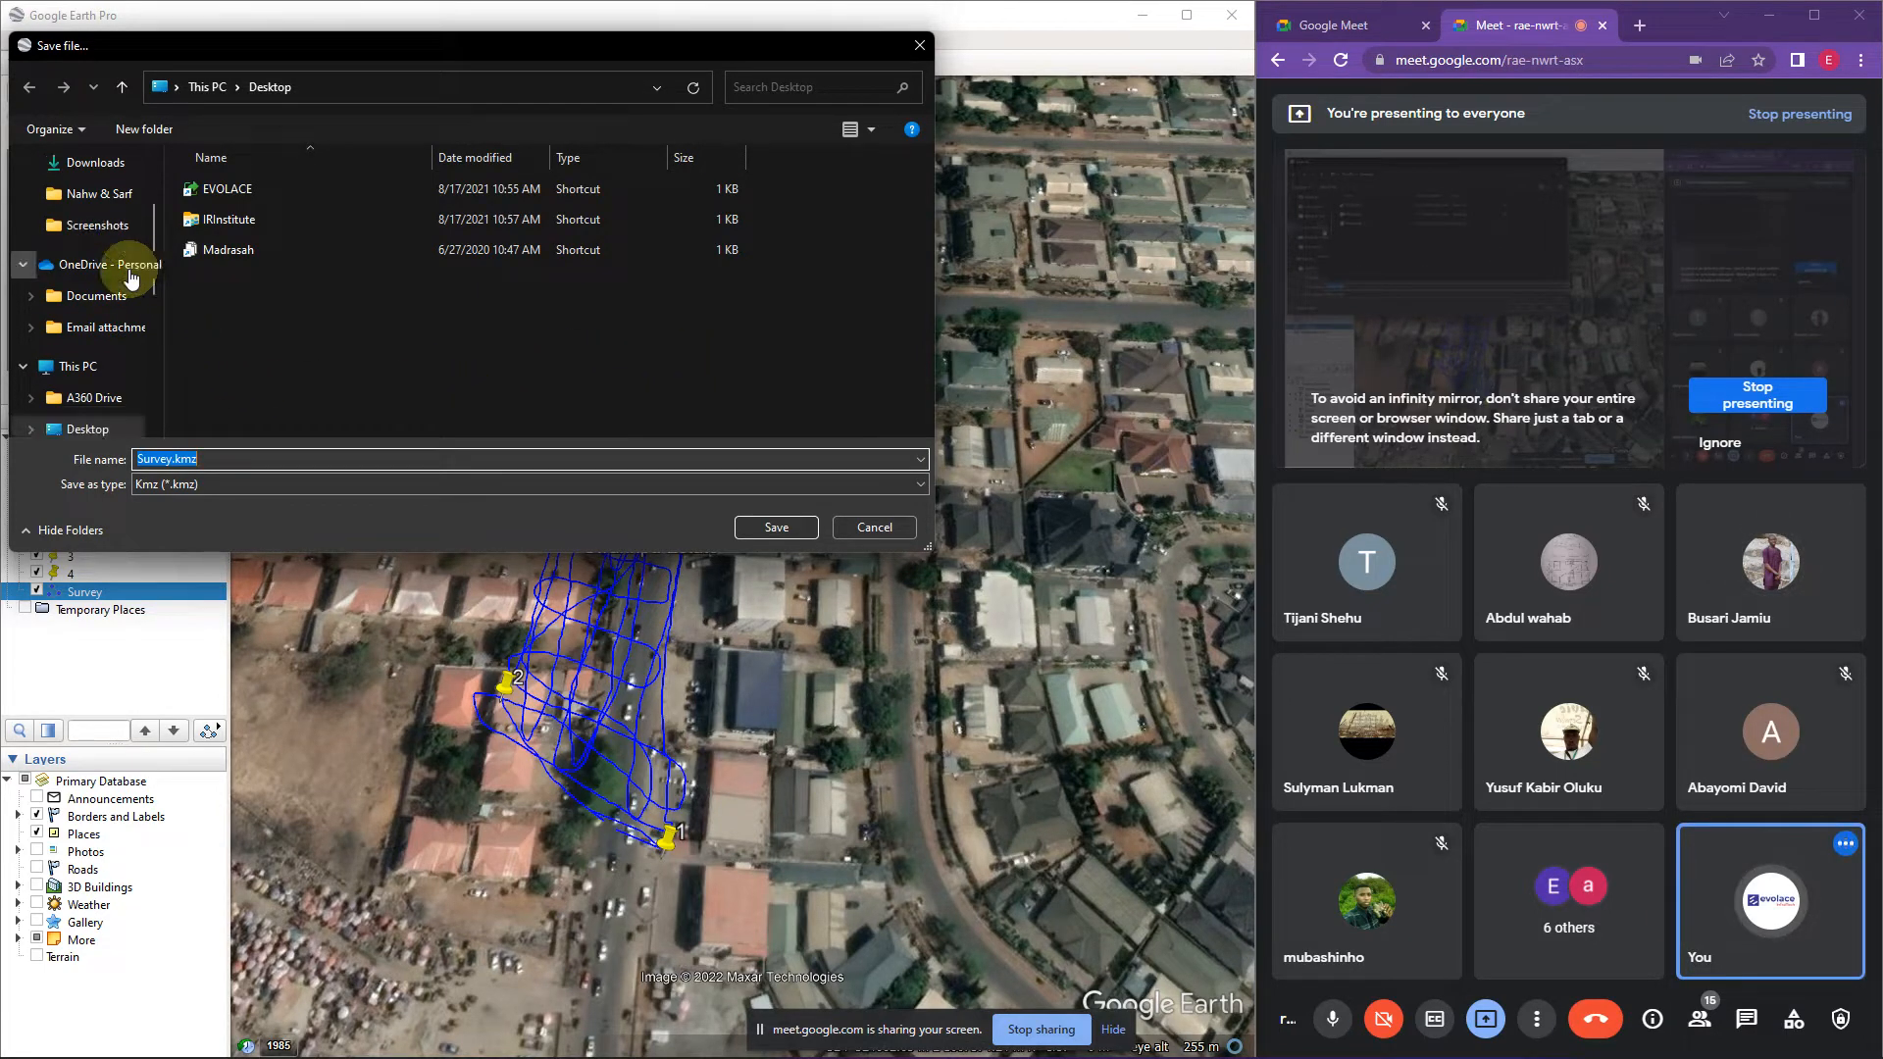
{"action": "scroll", "coordinate": [127, 284], "scroll_direction": "up", "scroll_amount": 2}
{"action": "left_click", "coordinate": [112, 193]}
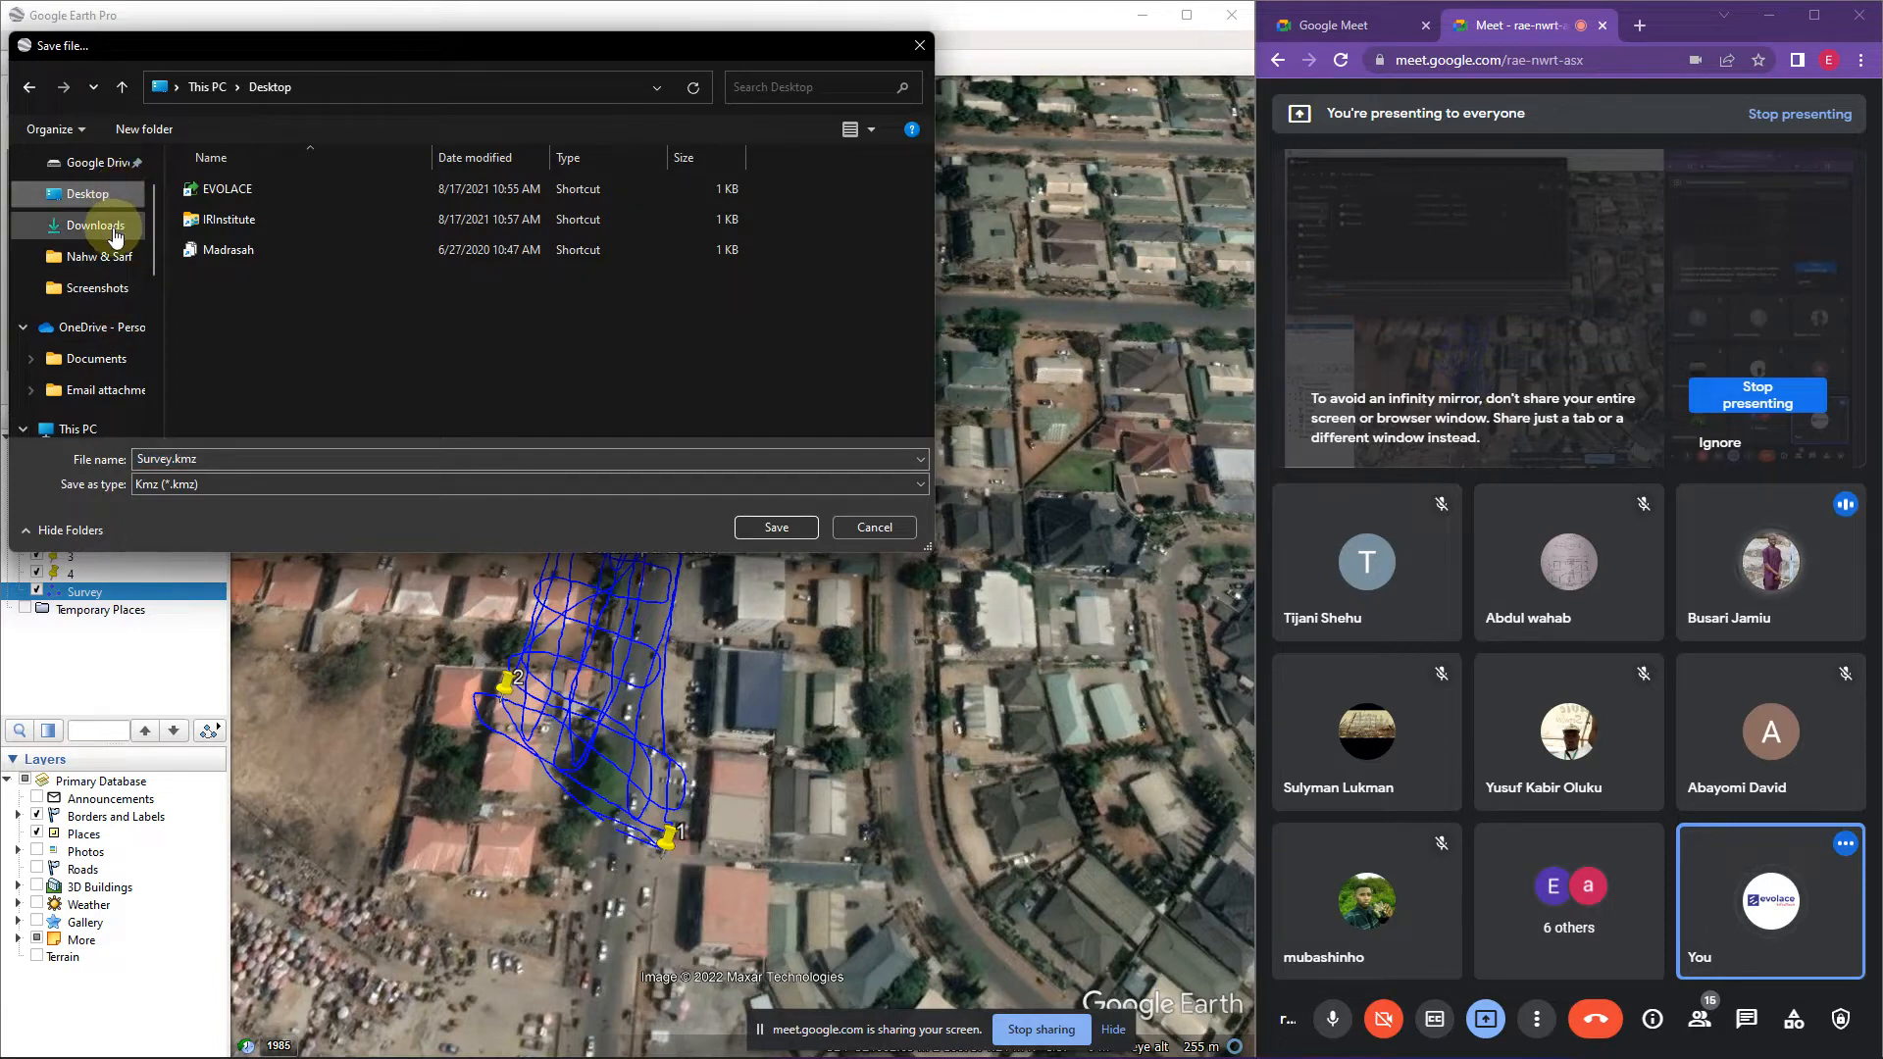
{"action": "left_click", "coordinate": [115, 233]}
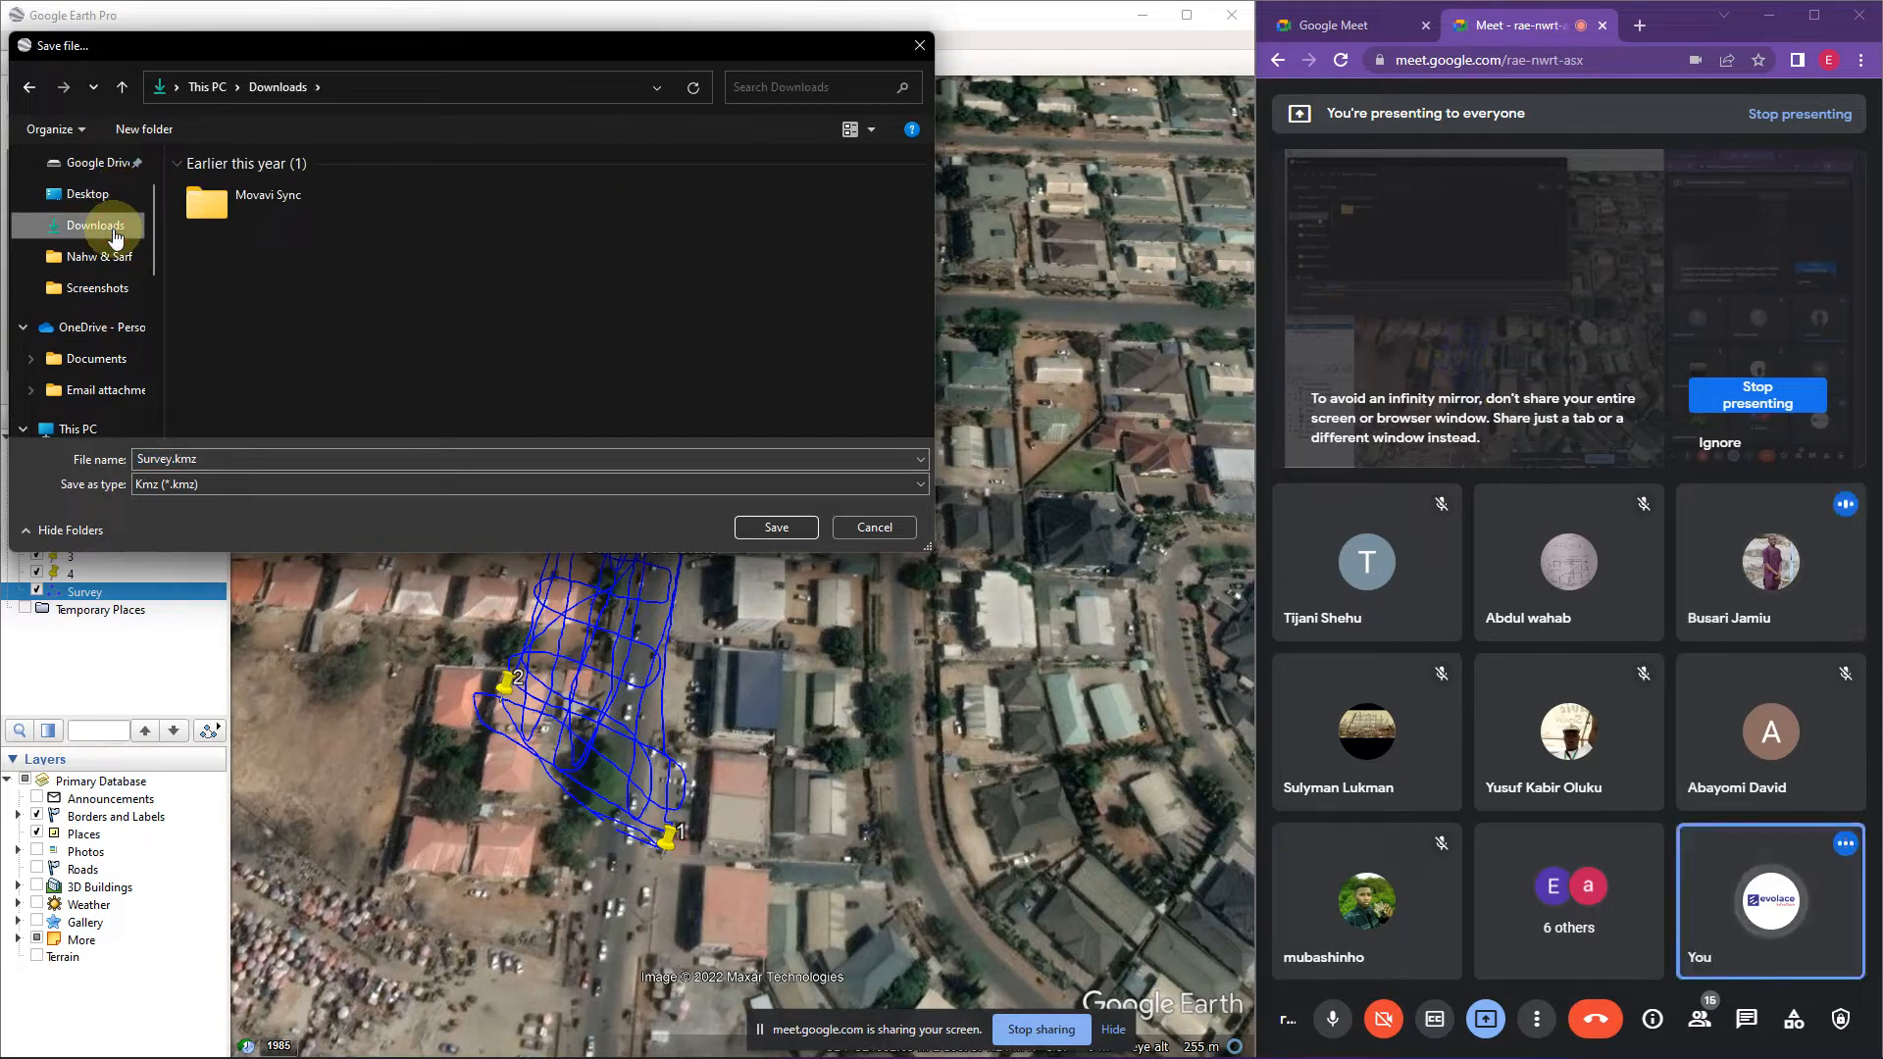
{"action": "left_click", "coordinate": [230, 489]}
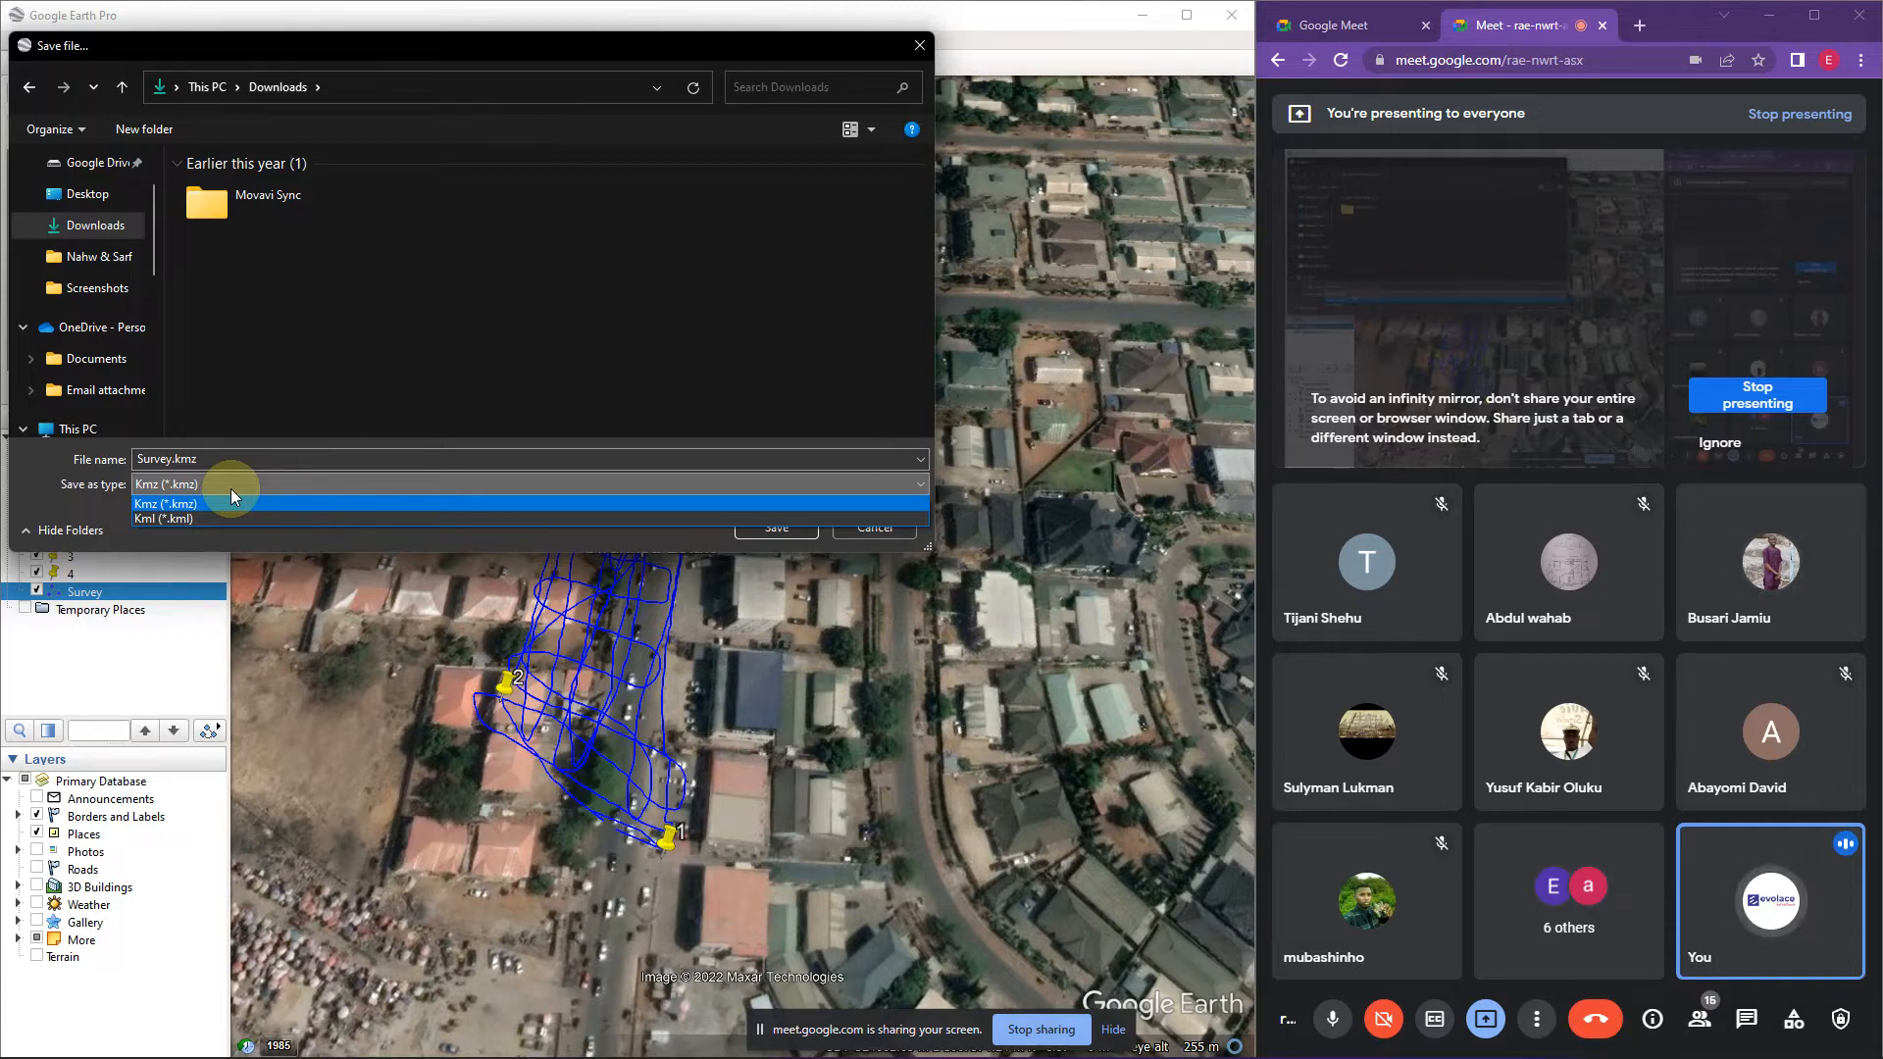
{"action": "left_click", "coordinate": [243, 520]}
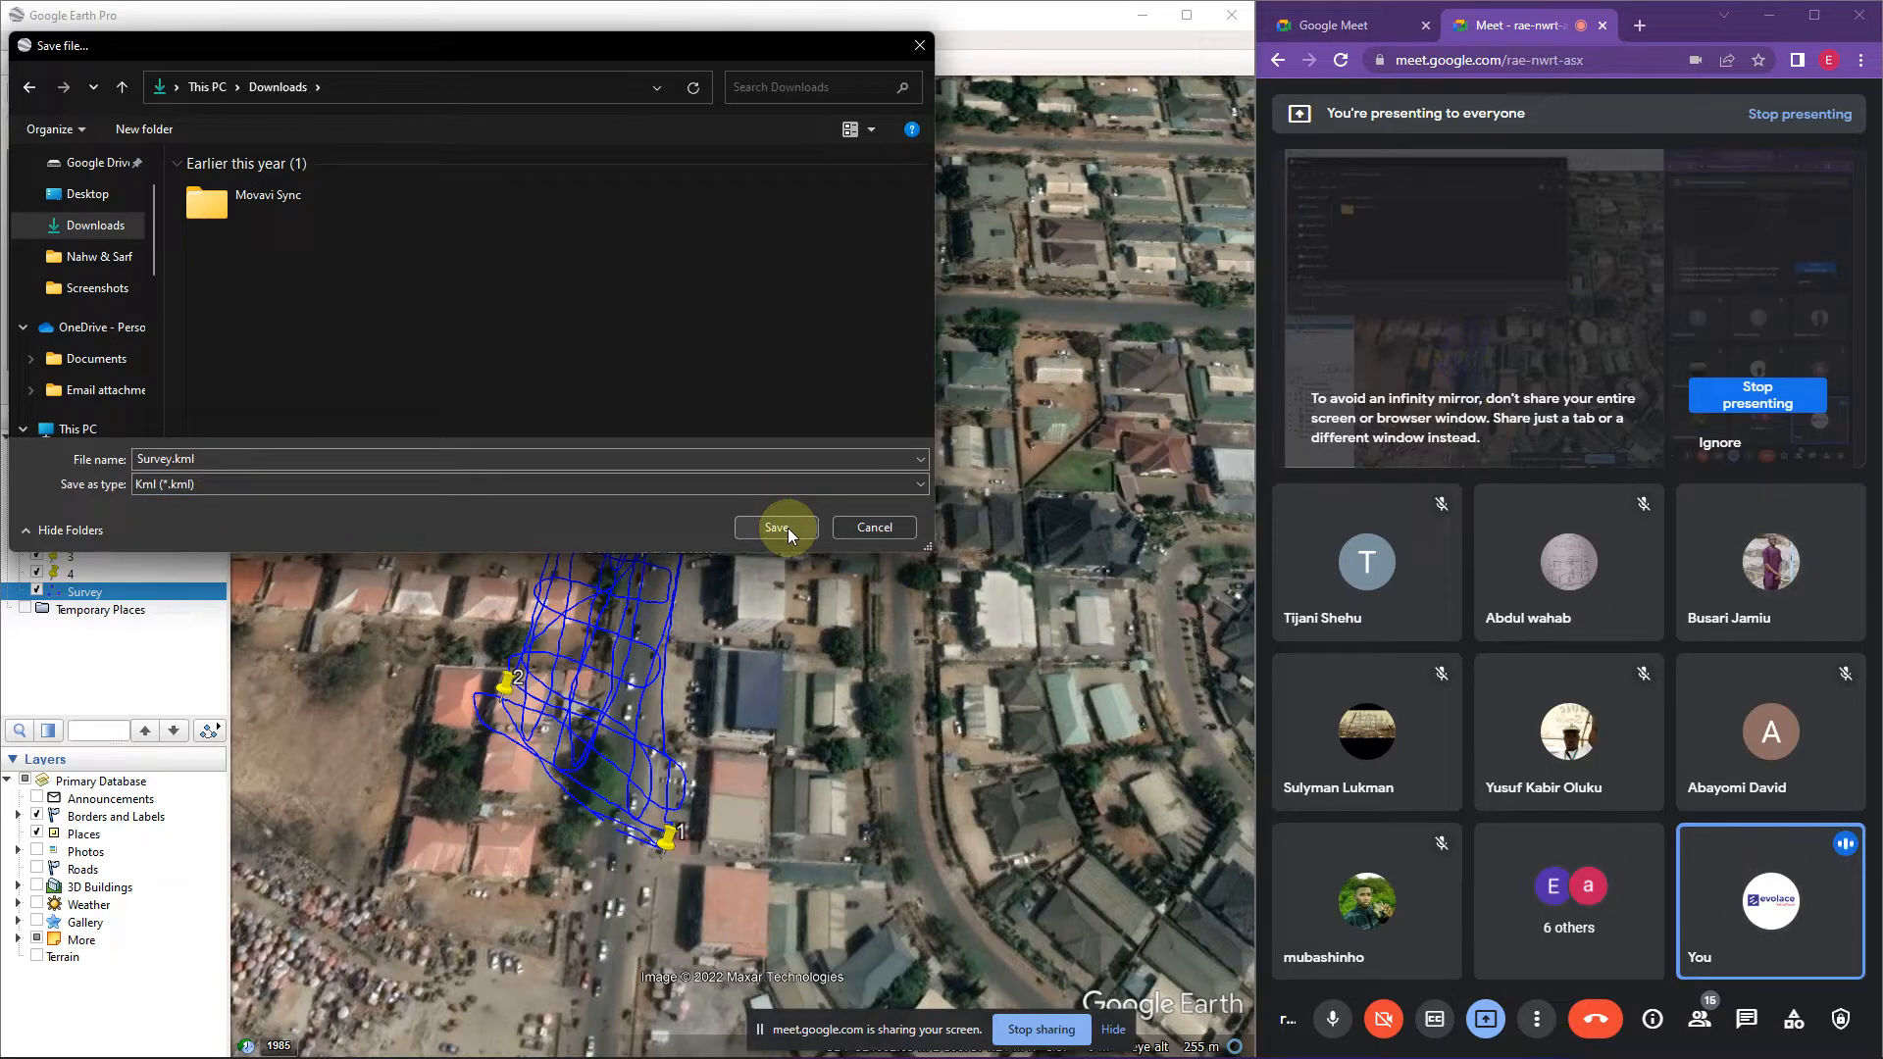
{"action": "left_click", "coordinate": [777, 527]}
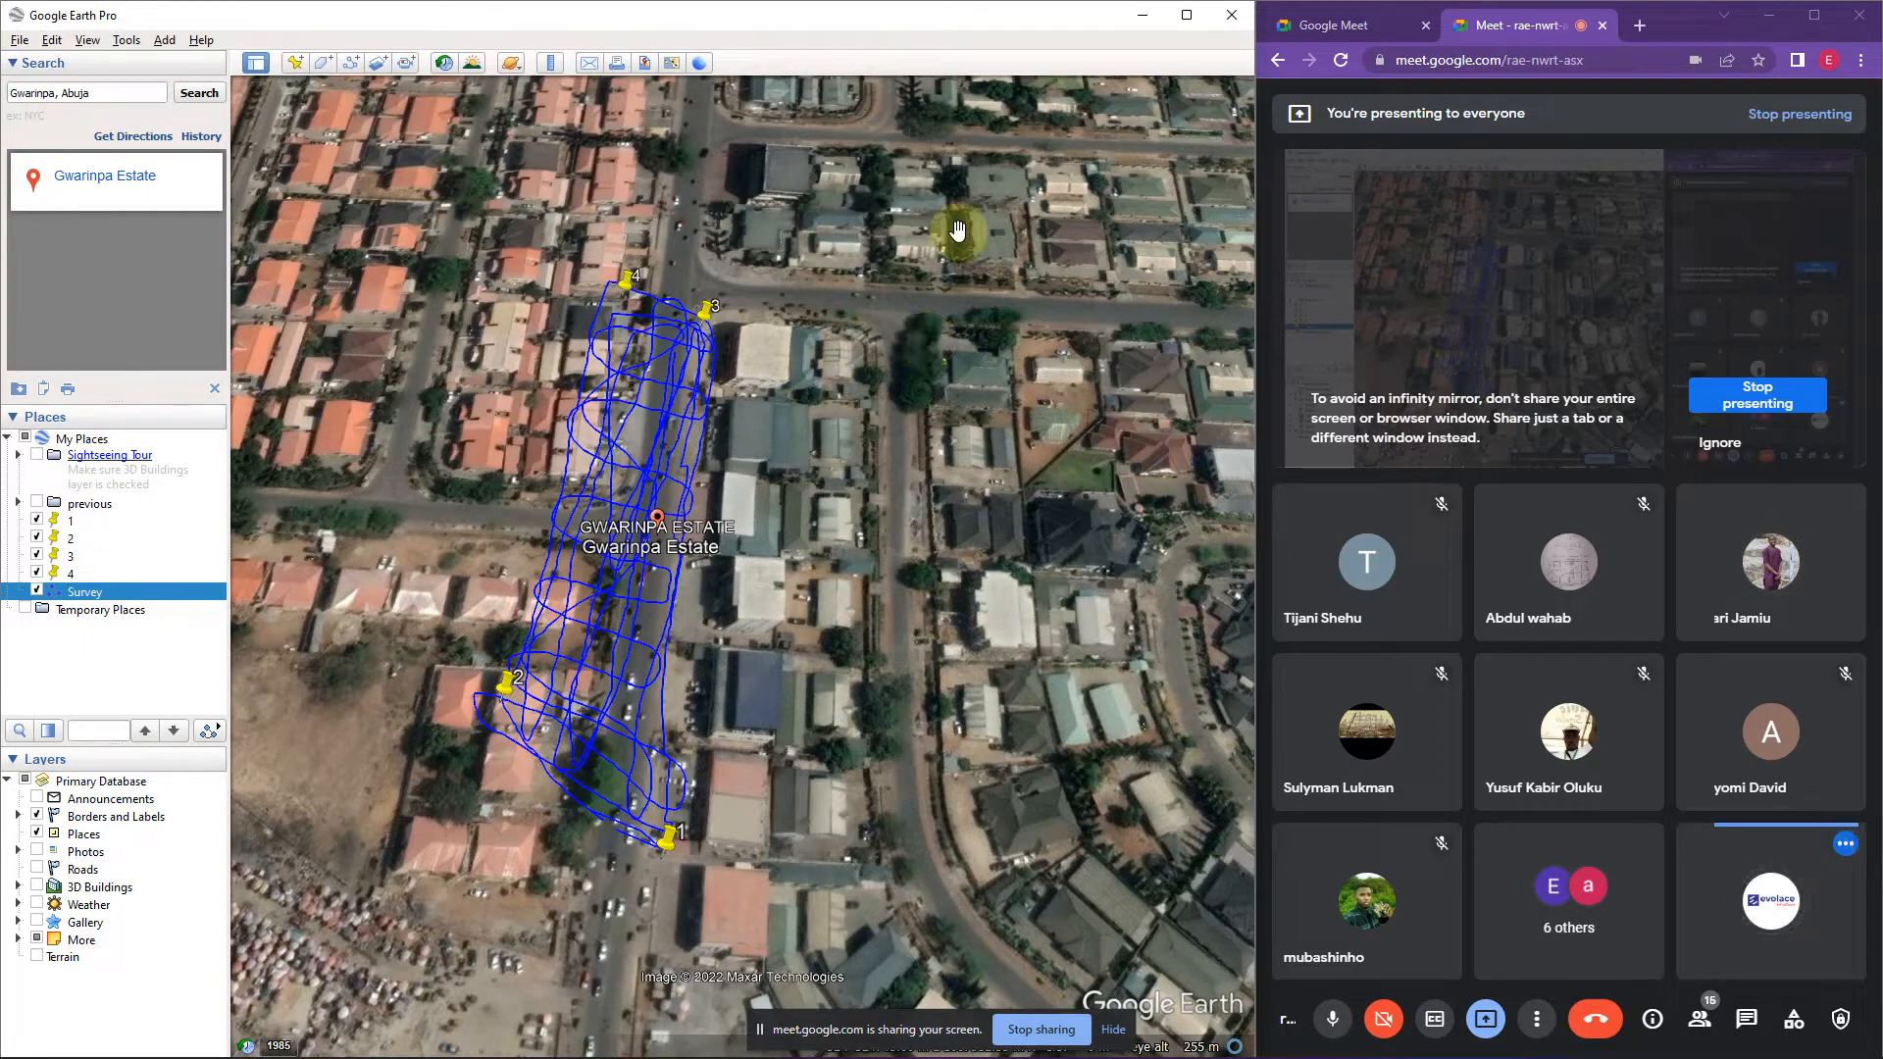
Switch to a maximized Chrome window, open a new tab and enter "gps visualiser" in the Google search box.
{"action": "left_click", "coordinate": [1815, 15]}
{"action": "left_click", "coordinate": [508, 18]}
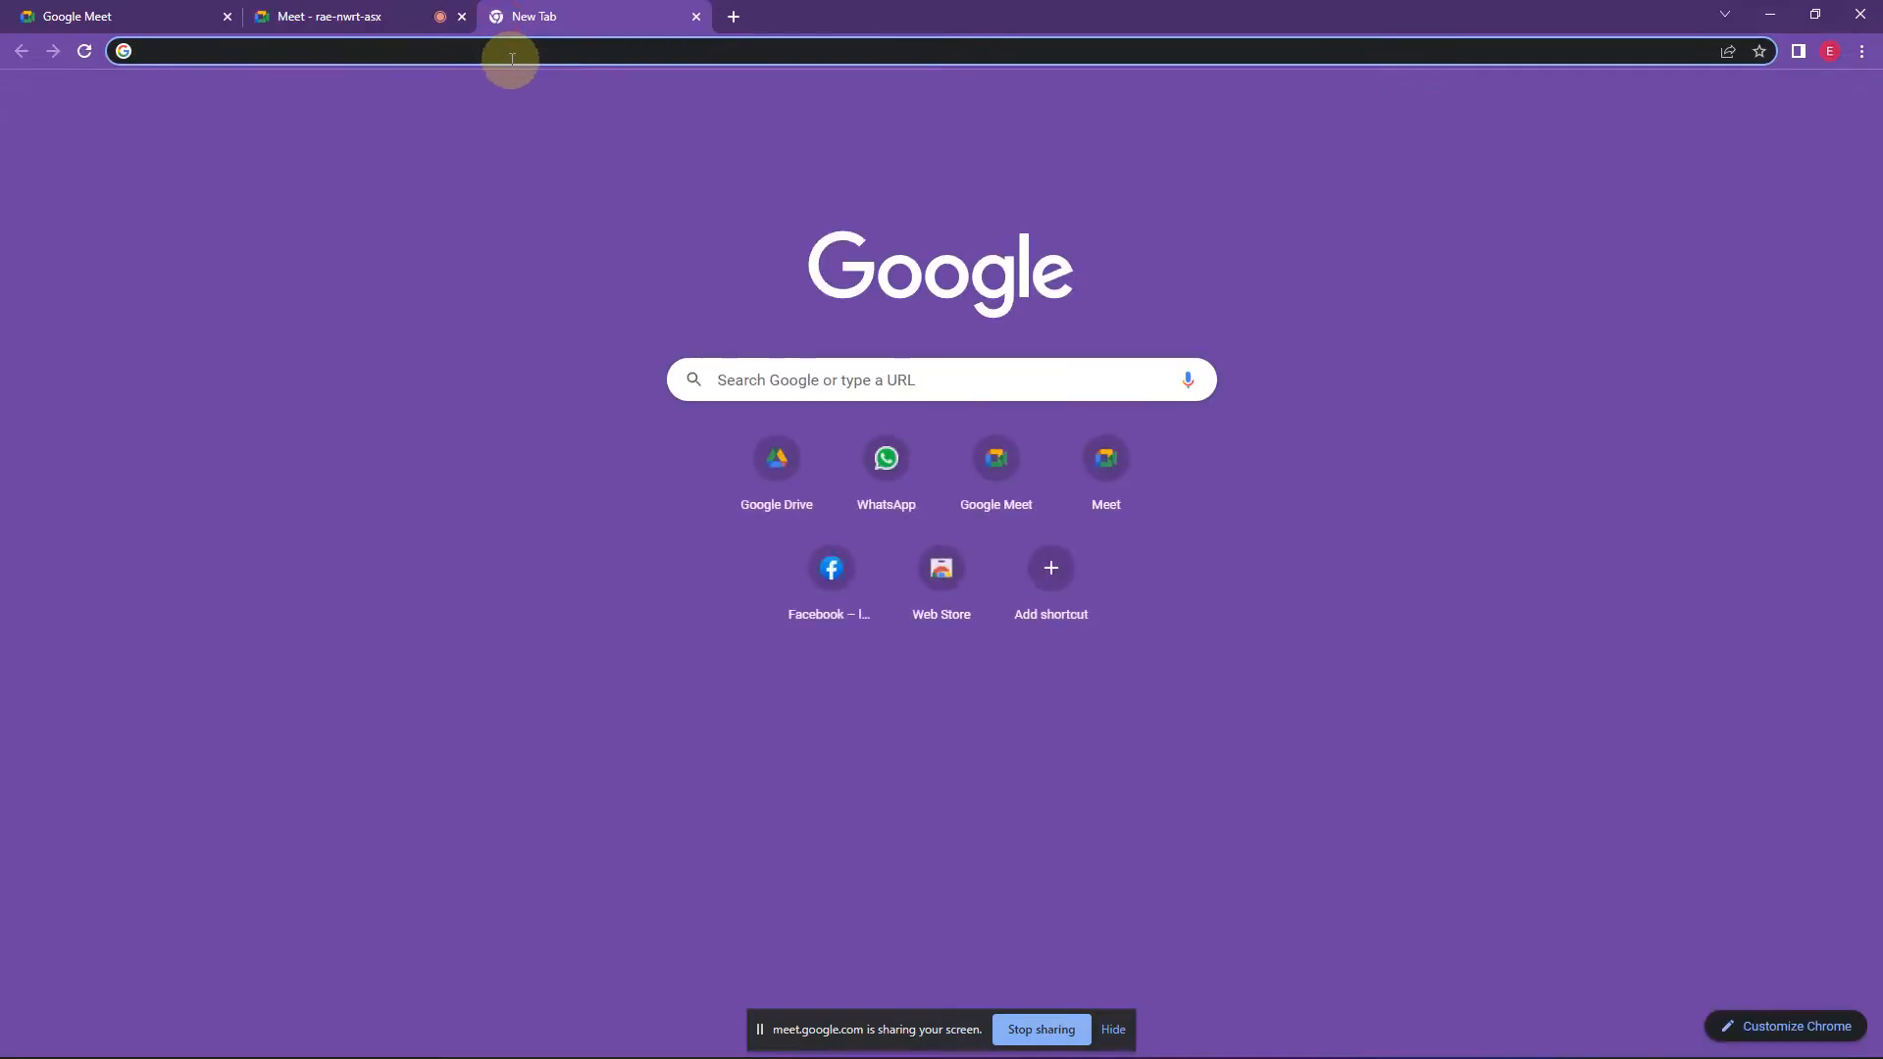
{"action": "left_click", "coordinate": [856, 371]}
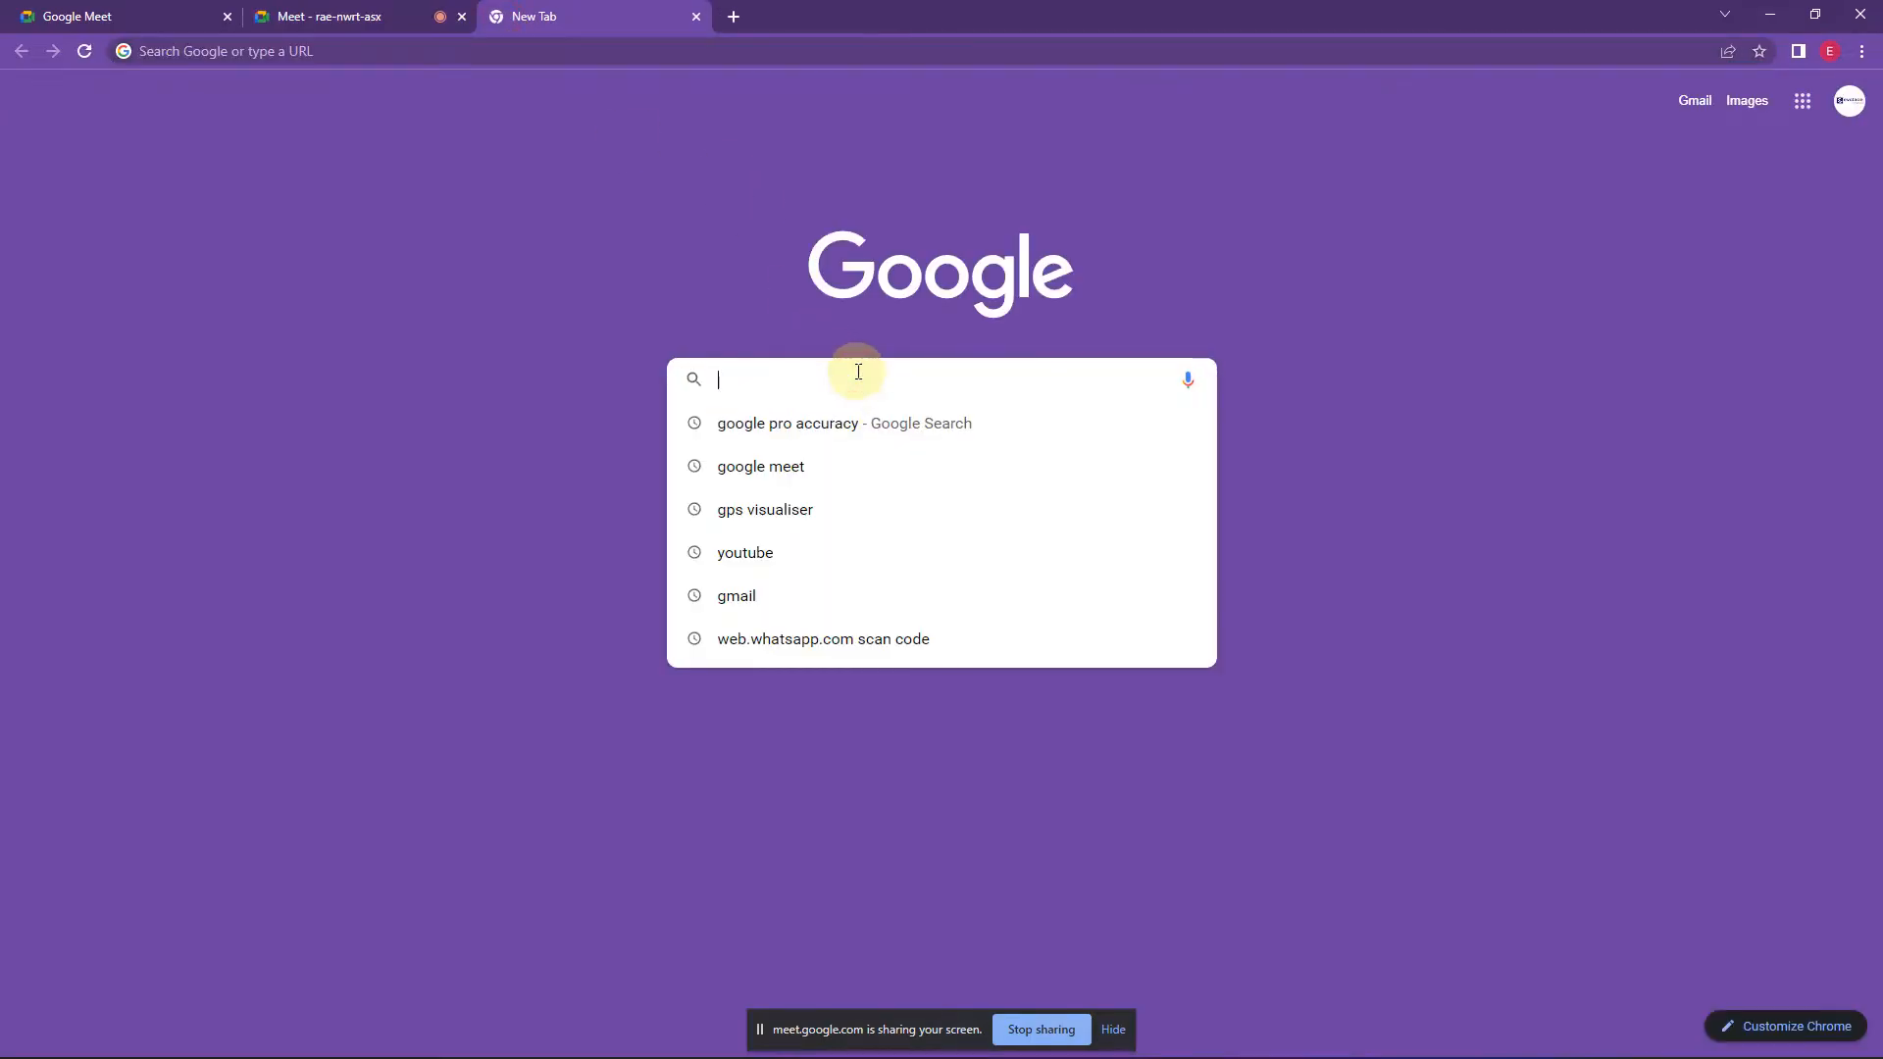
{"action": "type", "text": "gps"}
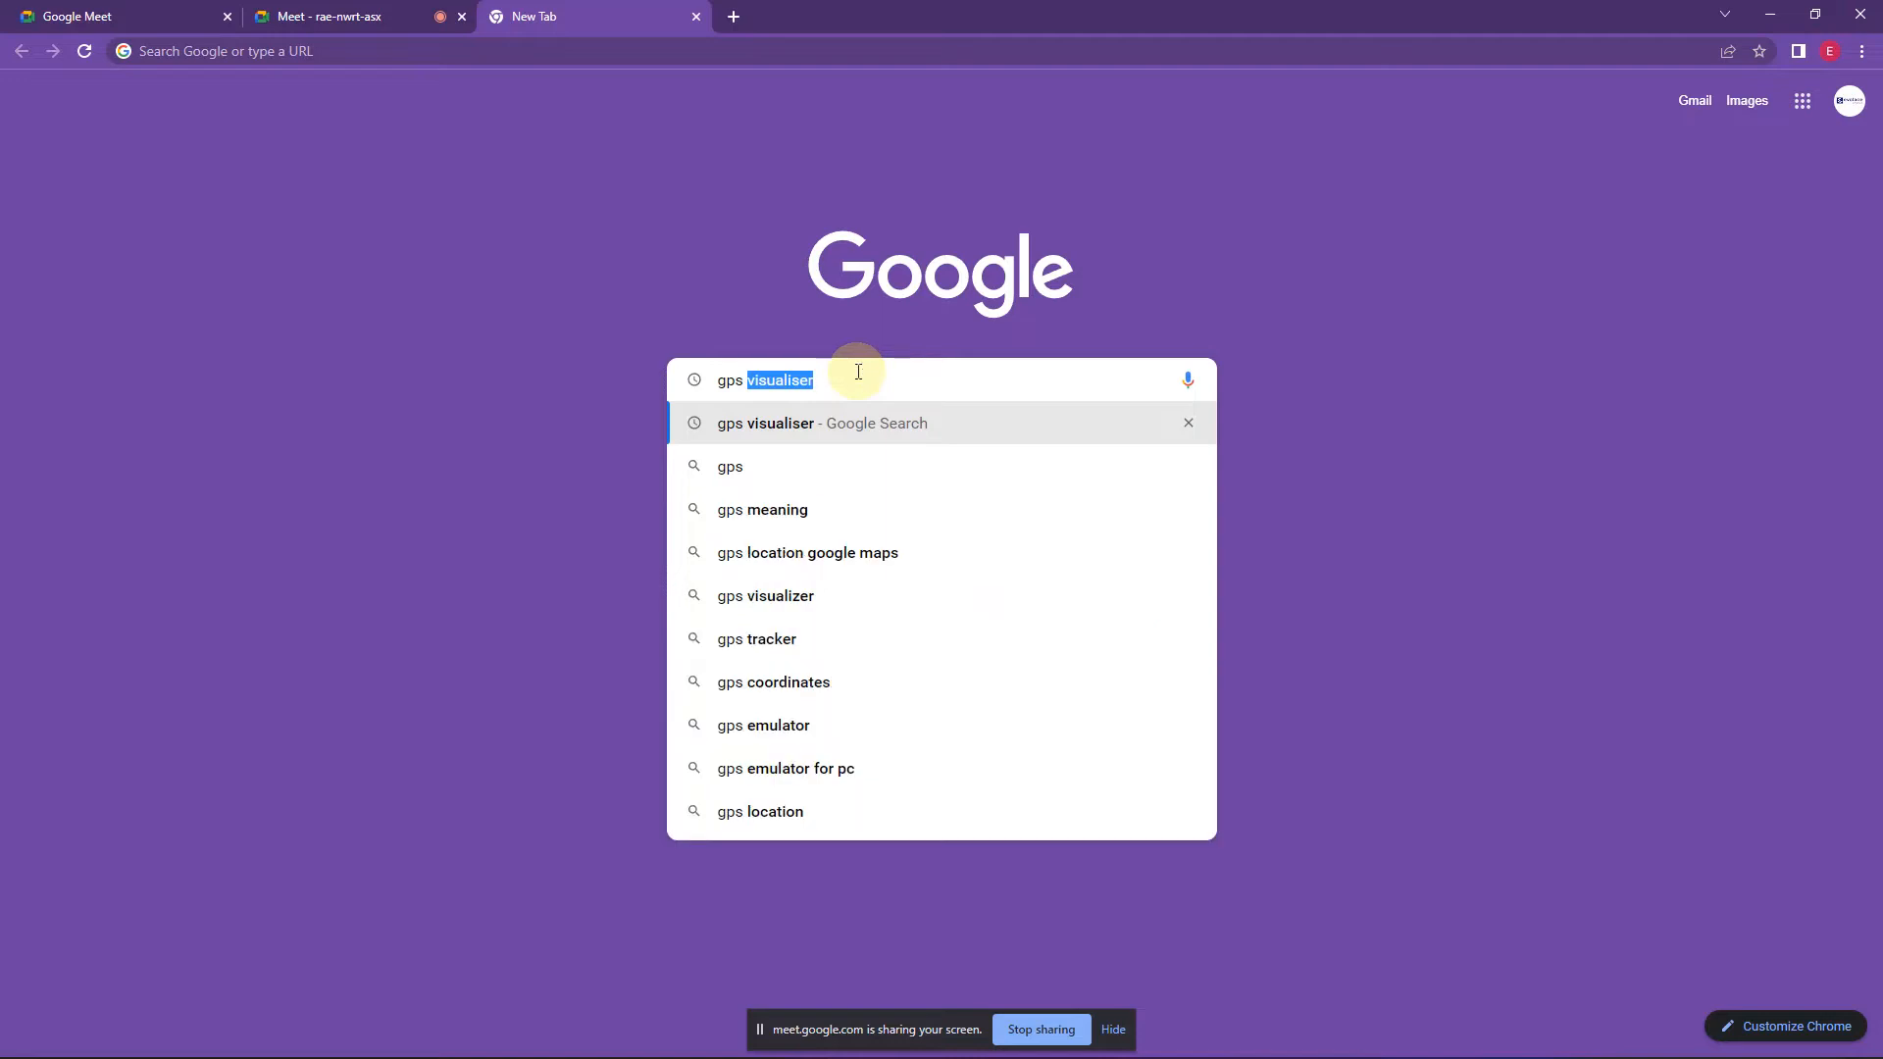
{"action": "key", "text": "Right"}
Switch to Google Earth and inspect placemark 4's zone, easting and northing in its properties, closing them without keeping changes.
{"action": "left_click", "coordinate": [1480, 1045]}
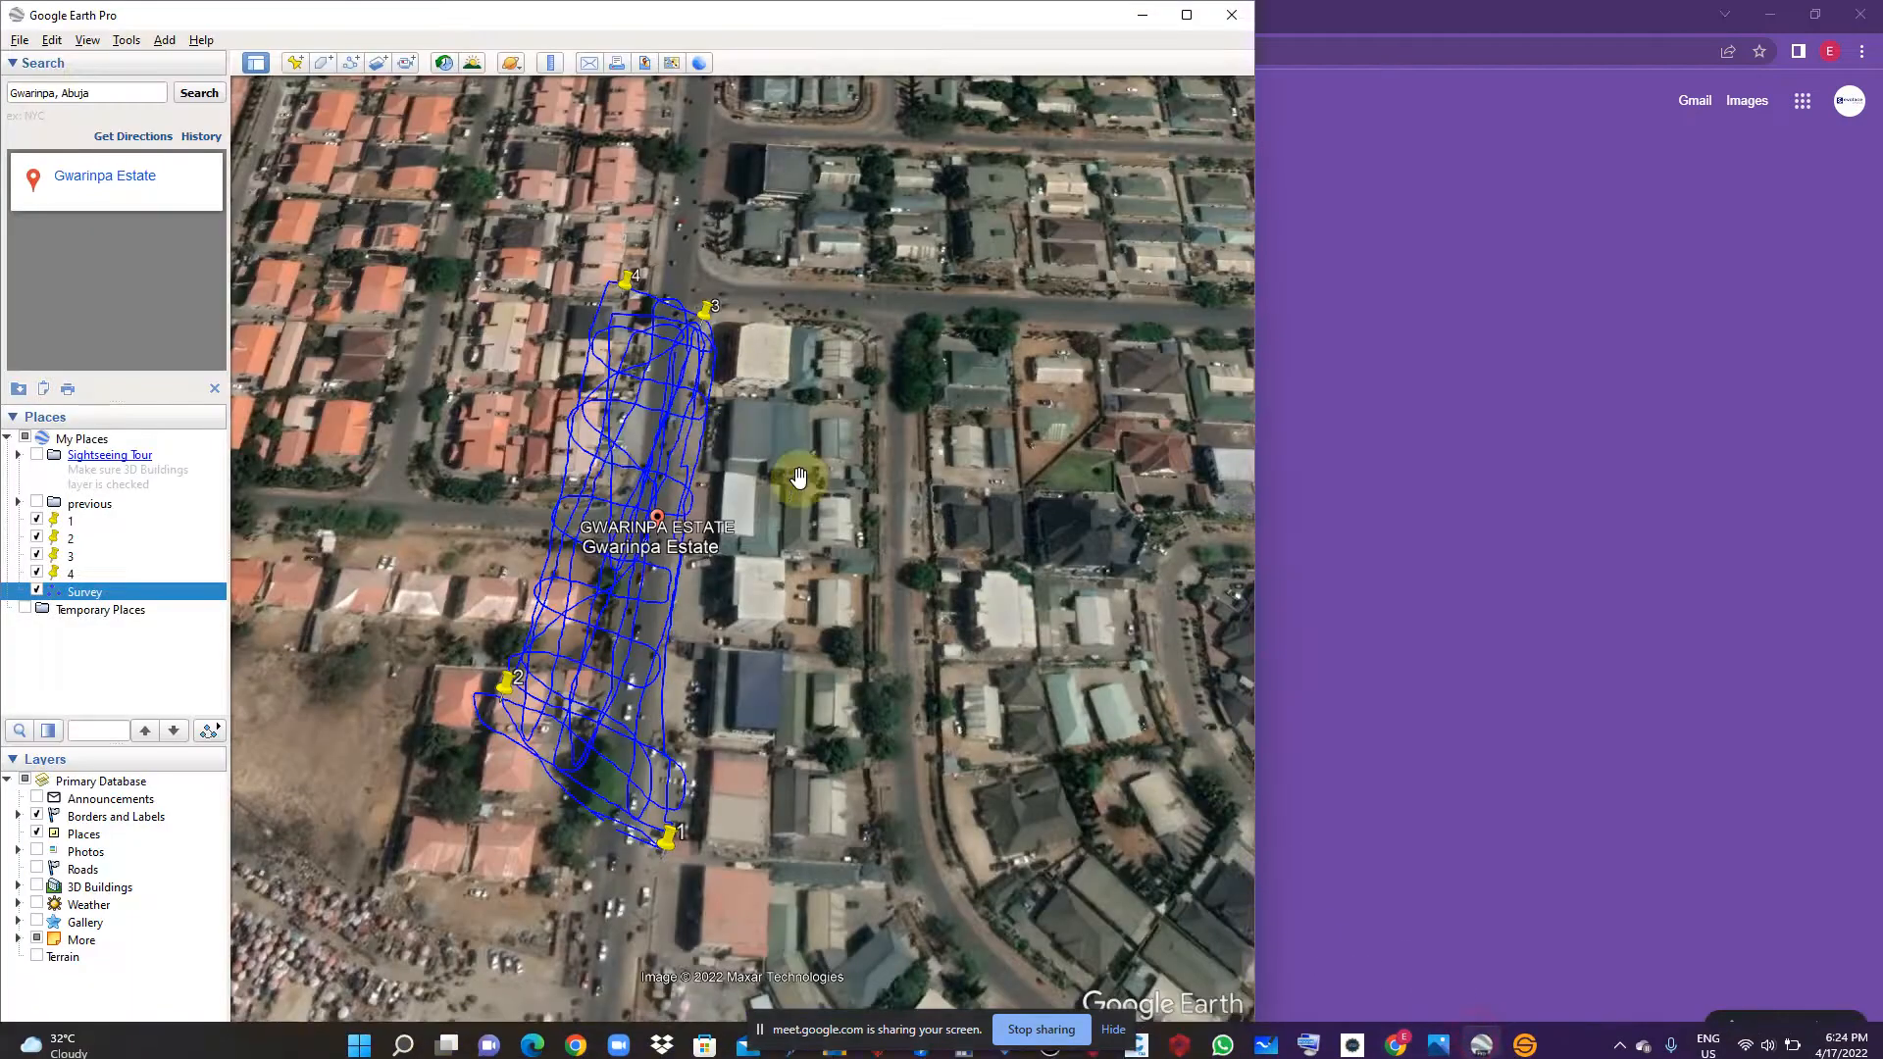
{"action": "scroll", "coordinate": [640, 263], "scroll_direction": "up", "scroll_amount": 3}
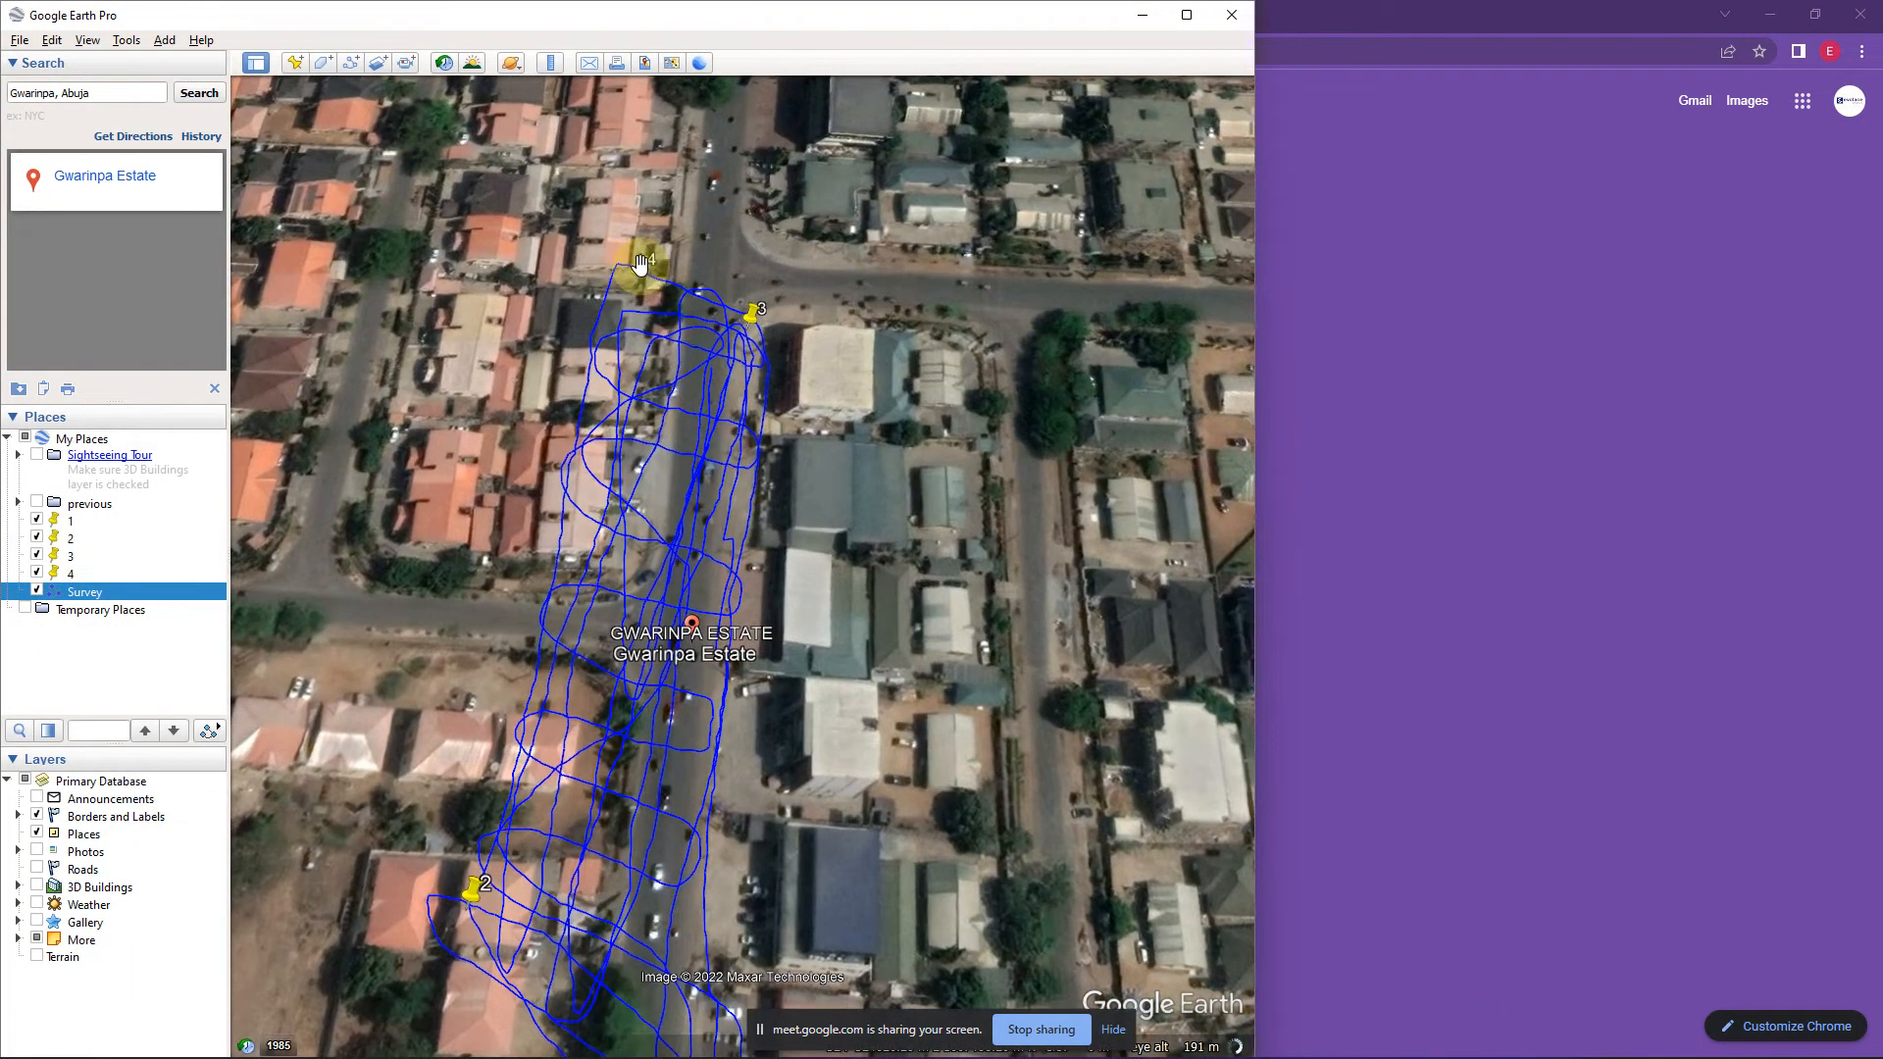
{"action": "scroll", "coordinate": [639, 265], "scroll_direction": "up", "scroll_amount": 1}
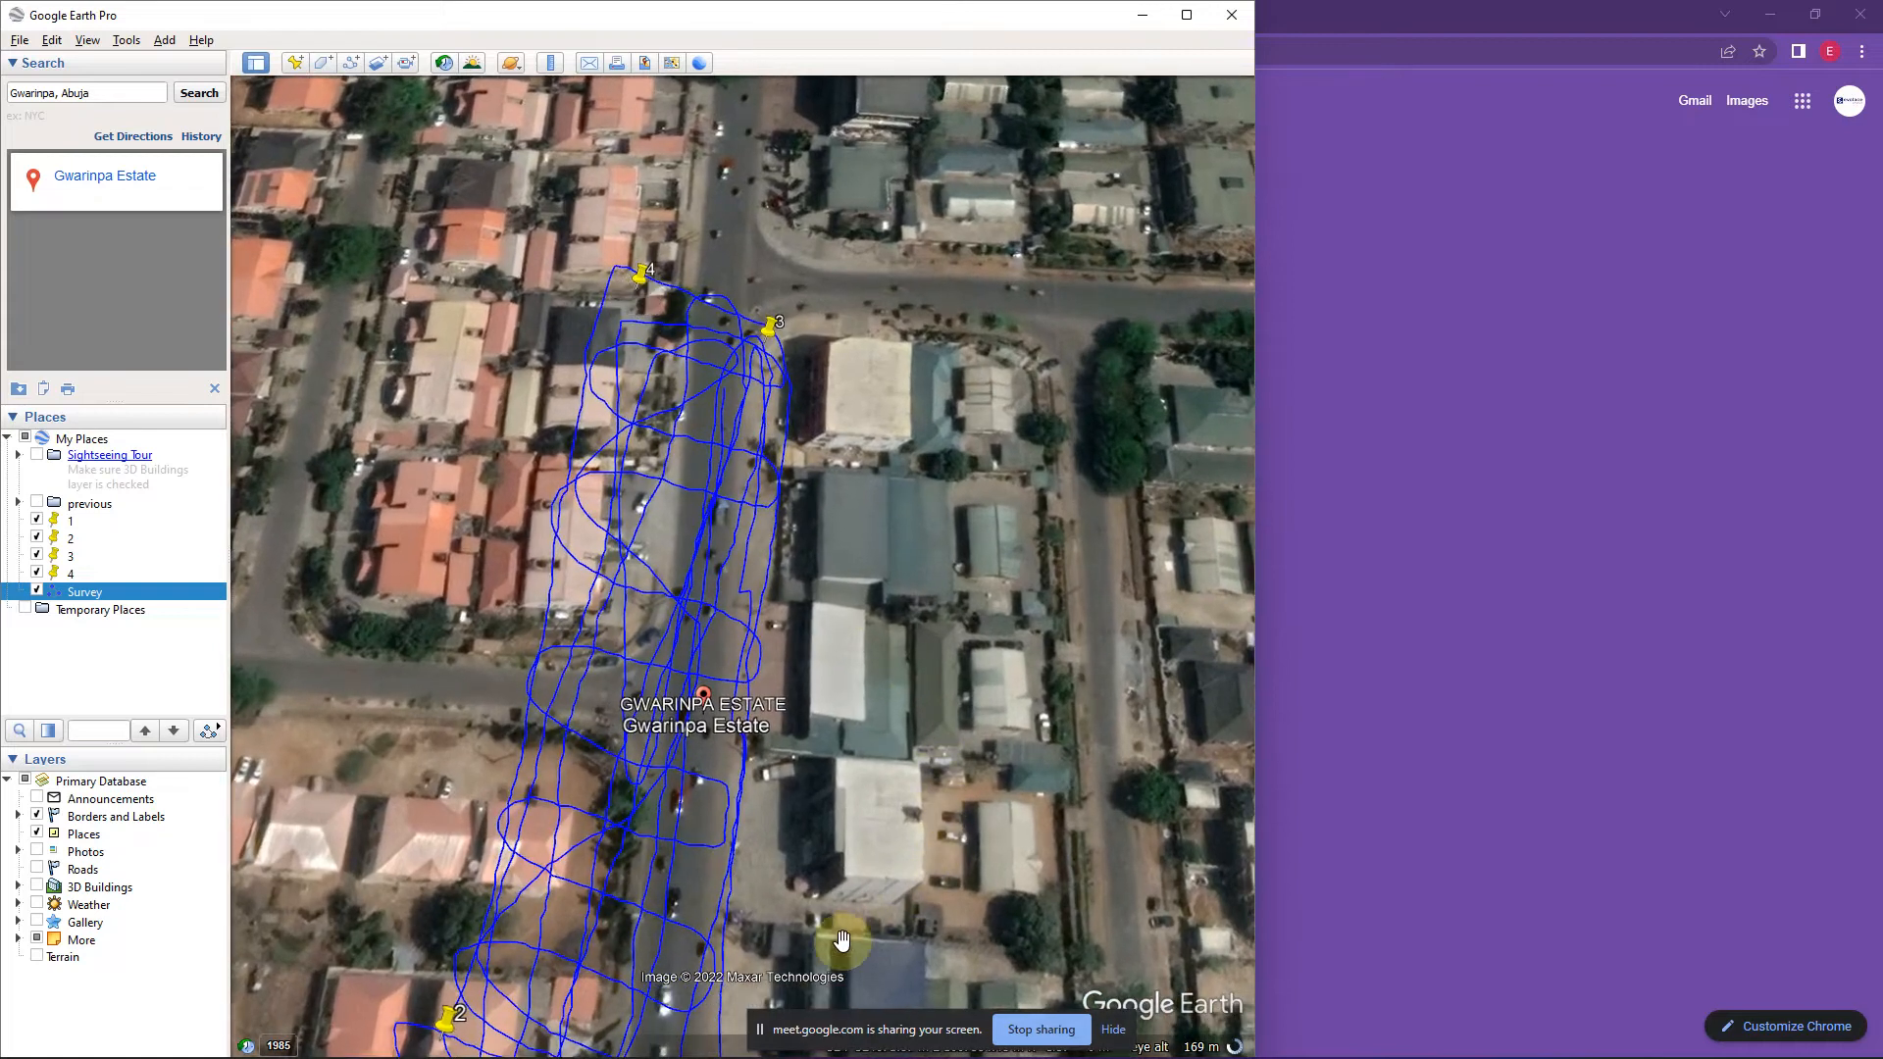
{"action": "left_click_drag", "start_coordinate": [759, 1029], "coordinate": [806, 726]}
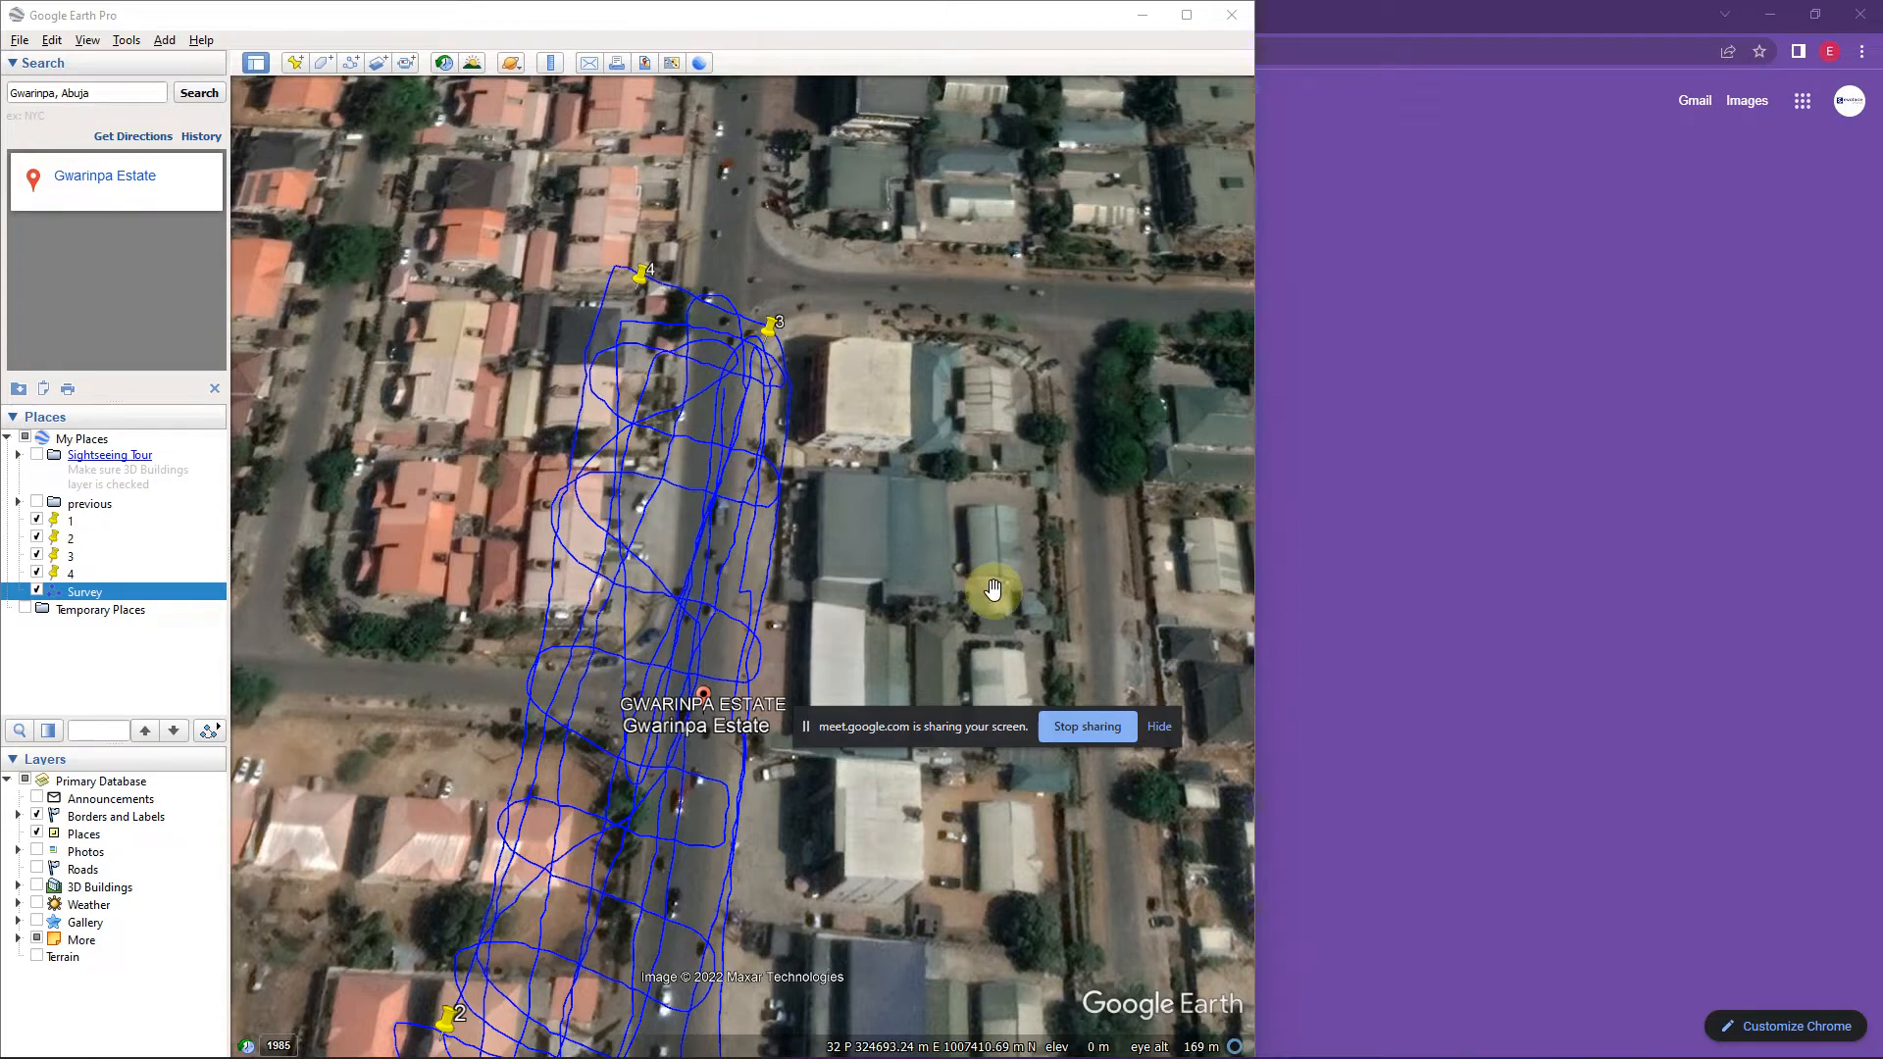
{"action": "right_click", "coordinate": [640, 272]}
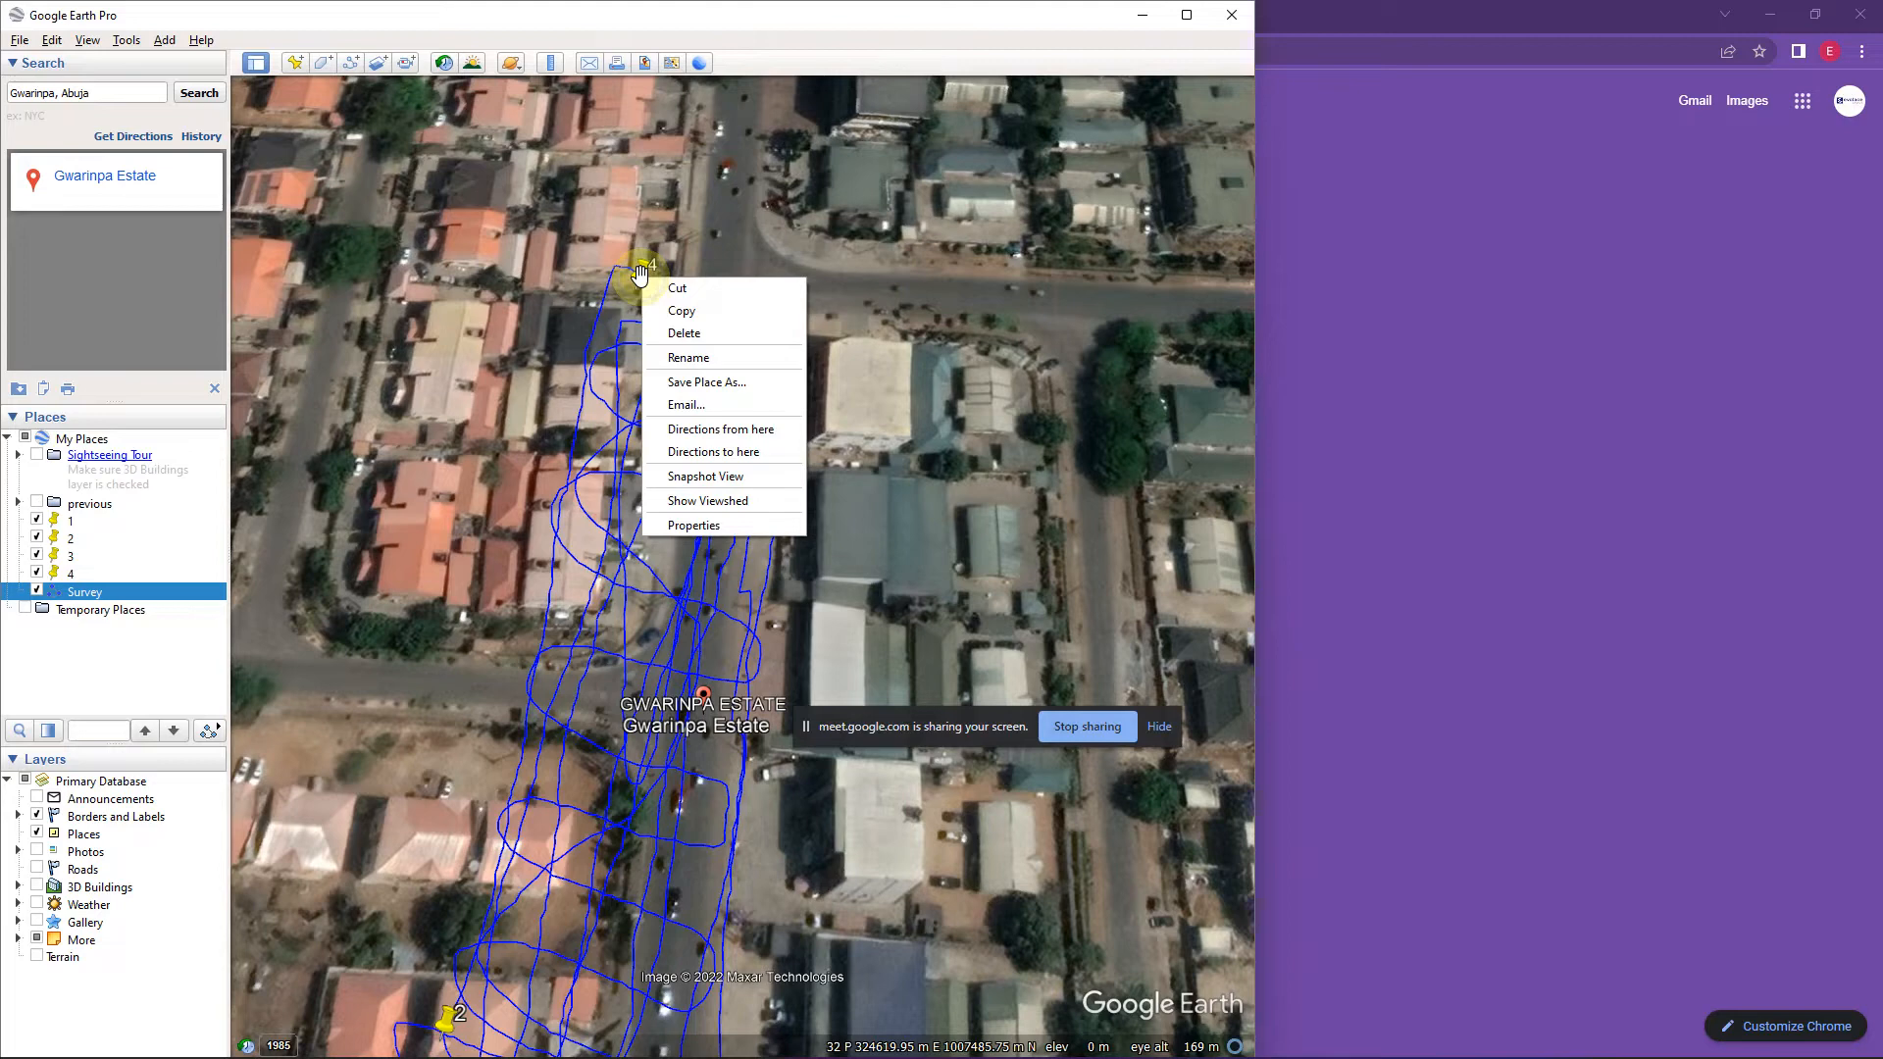
{"action": "left_click", "coordinate": [756, 529]}
{"action": "mouse_move", "coordinate": [642, 277]}
{"action": "left_mouse_down"}
{"action": "mouse_move", "coordinate": [649, 261]}
{"action": "mouse_move", "coordinate": [604, 308]}
{"action": "mouse_move", "coordinate": [622, 276]}
{"action": "mouse_move", "coordinate": [629, 292]}
{"action": "mouse_move", "coordinate": [620, 269]}
{"action": "left_mouse_up"}
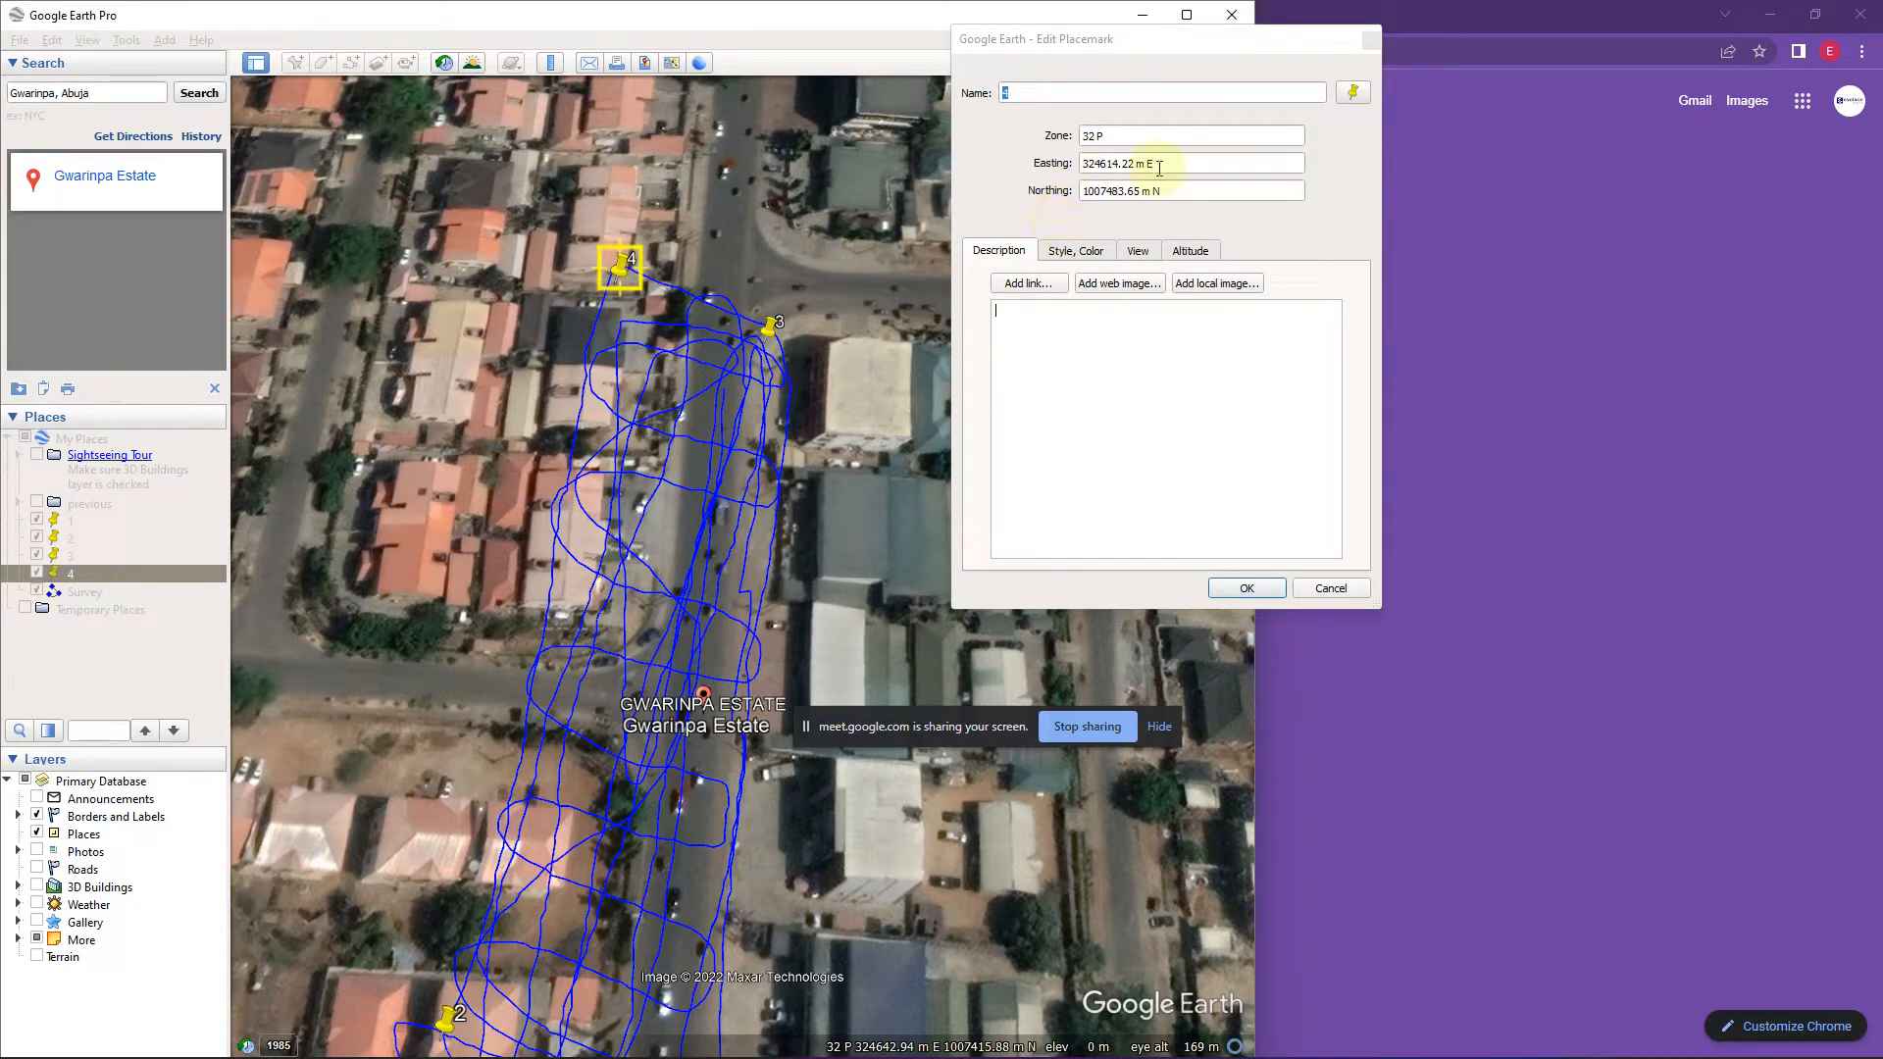
{"action": "left_click", "coordinate": [1371, 39]}
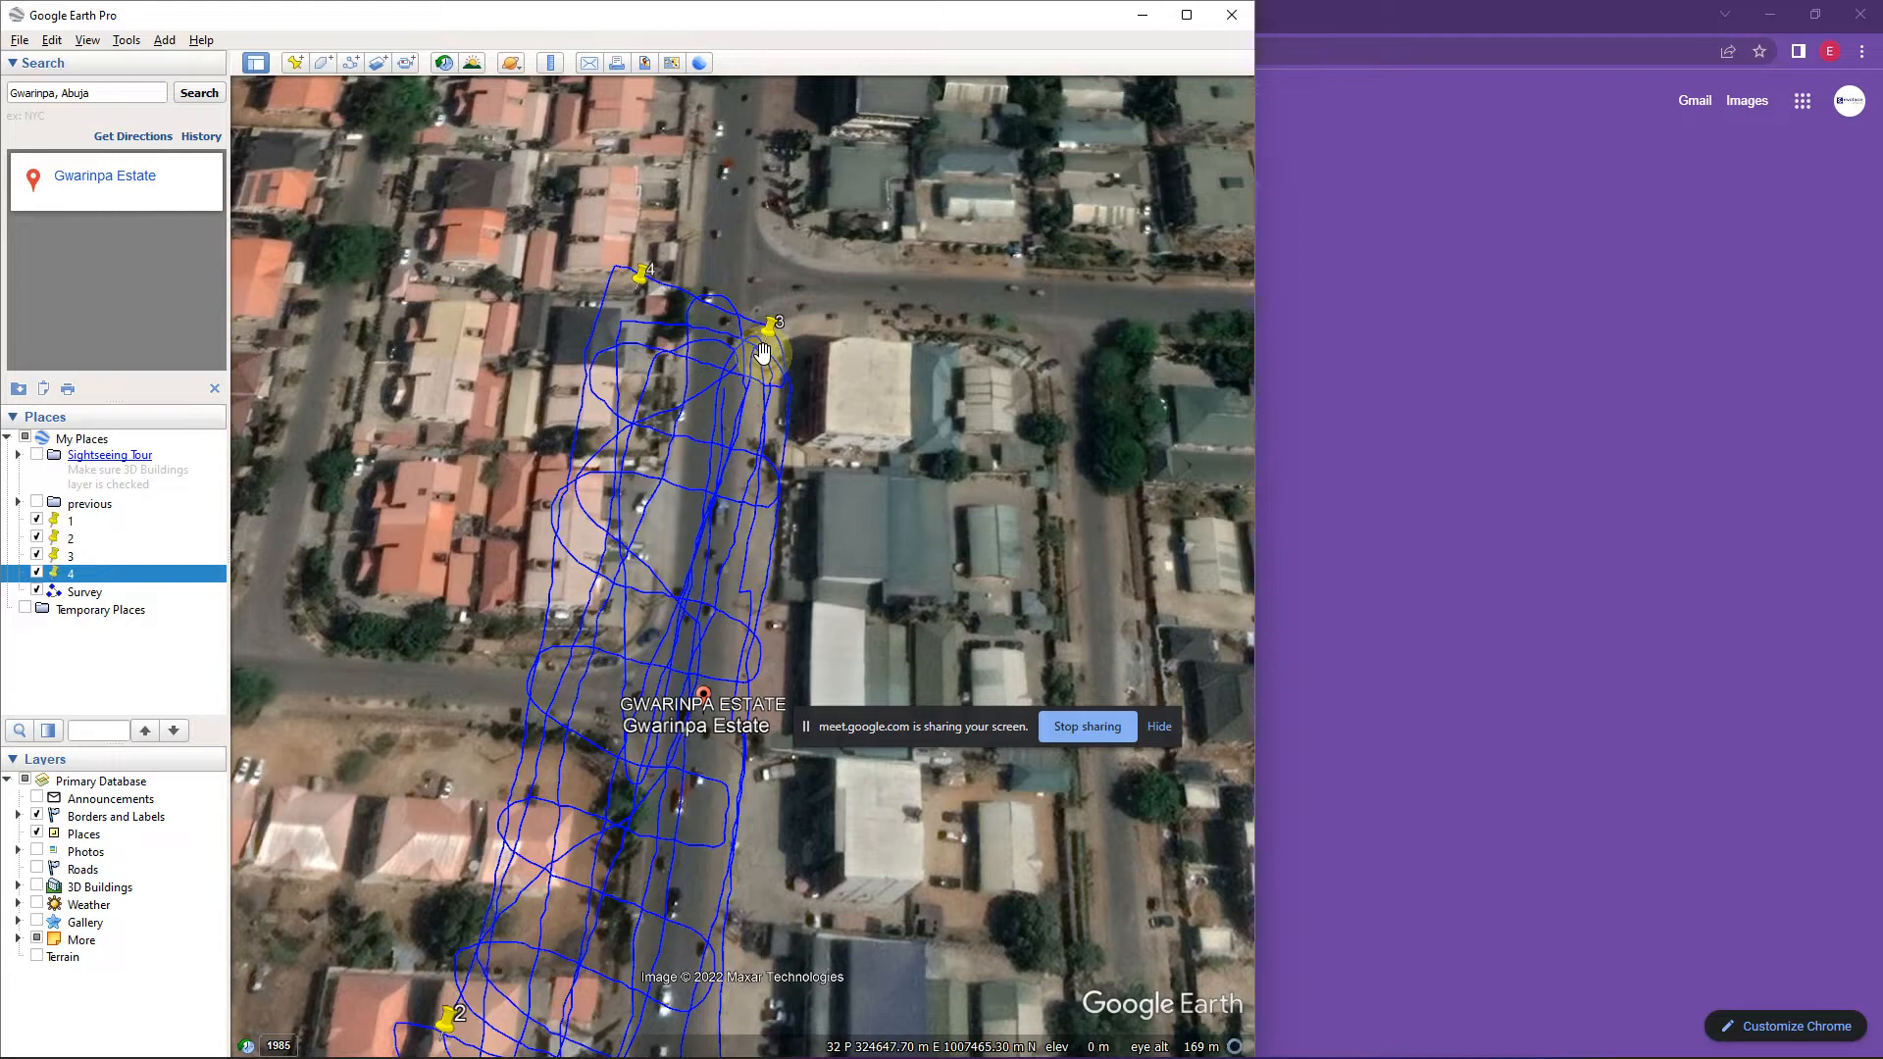
Return to Chrome, run the "gps visualiser" search and open the GPS Visualizer website.
{"action": "left_click", "coordinate": [1585, 319]}
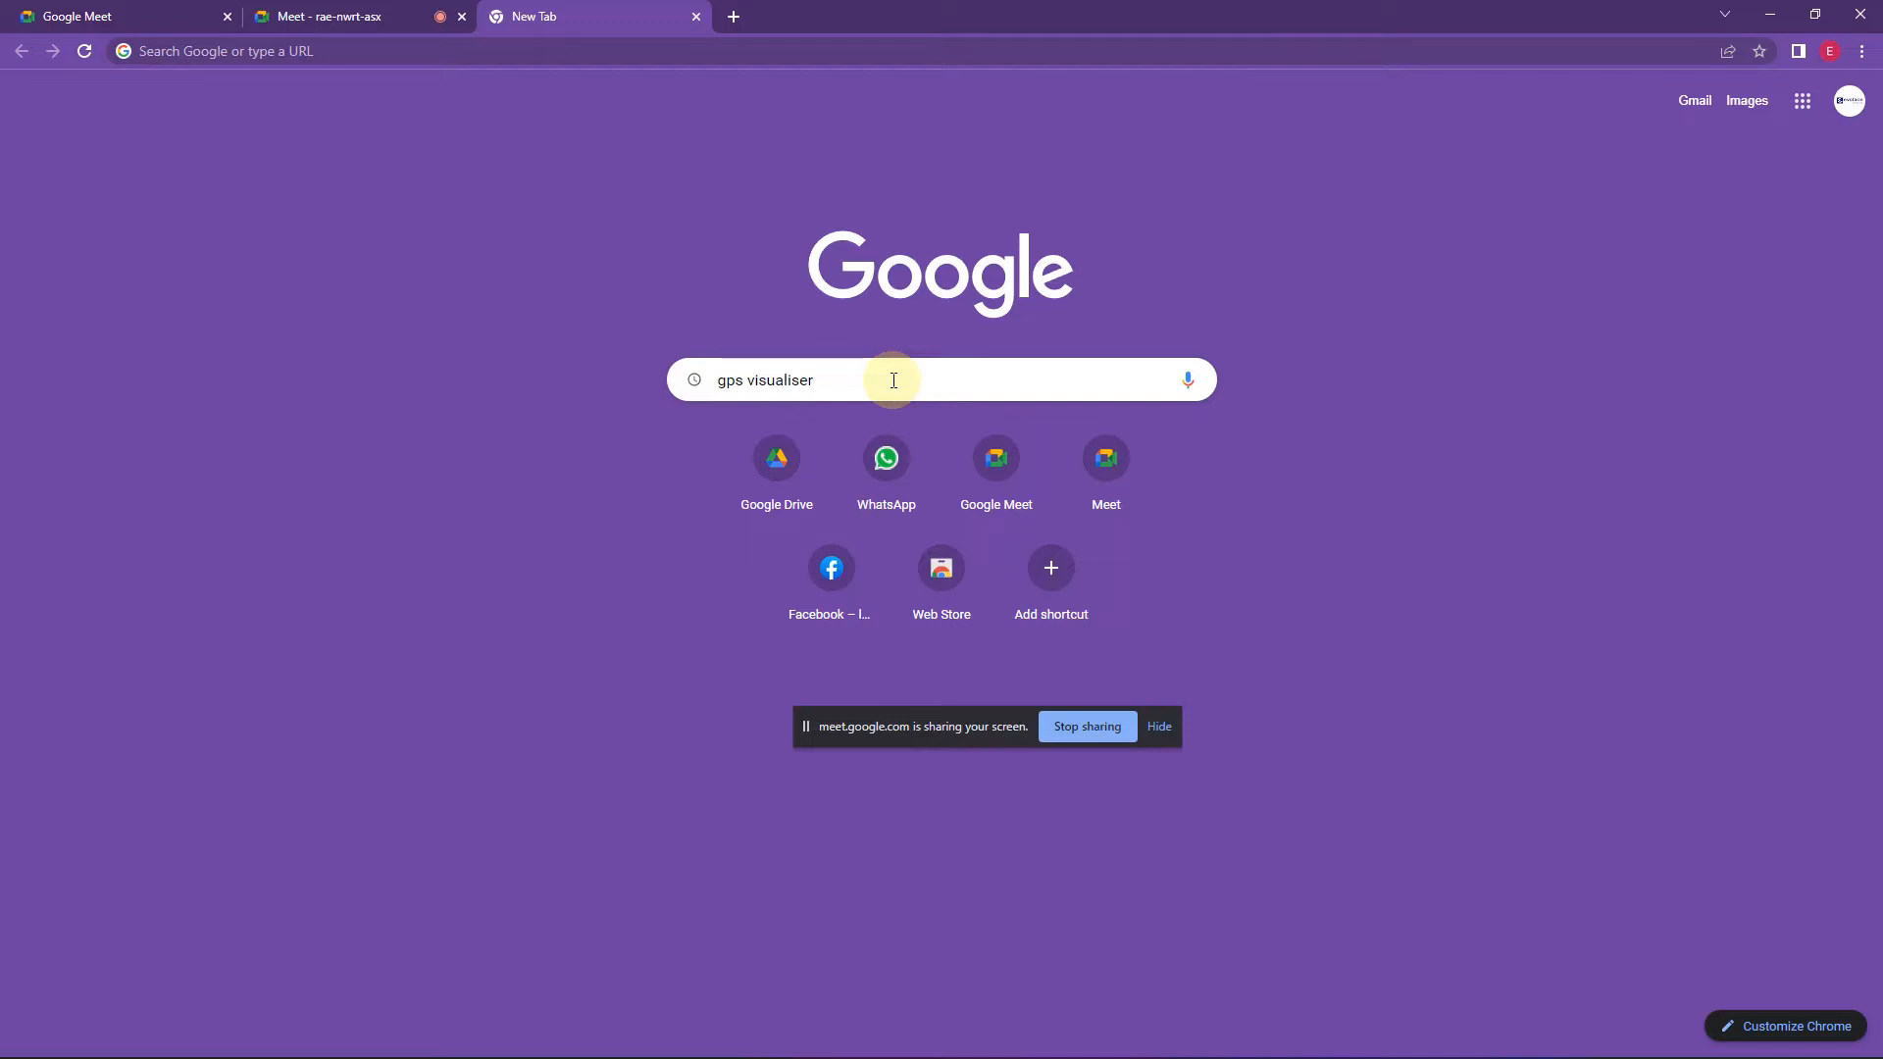
{"action": "key", "text": "Return"}
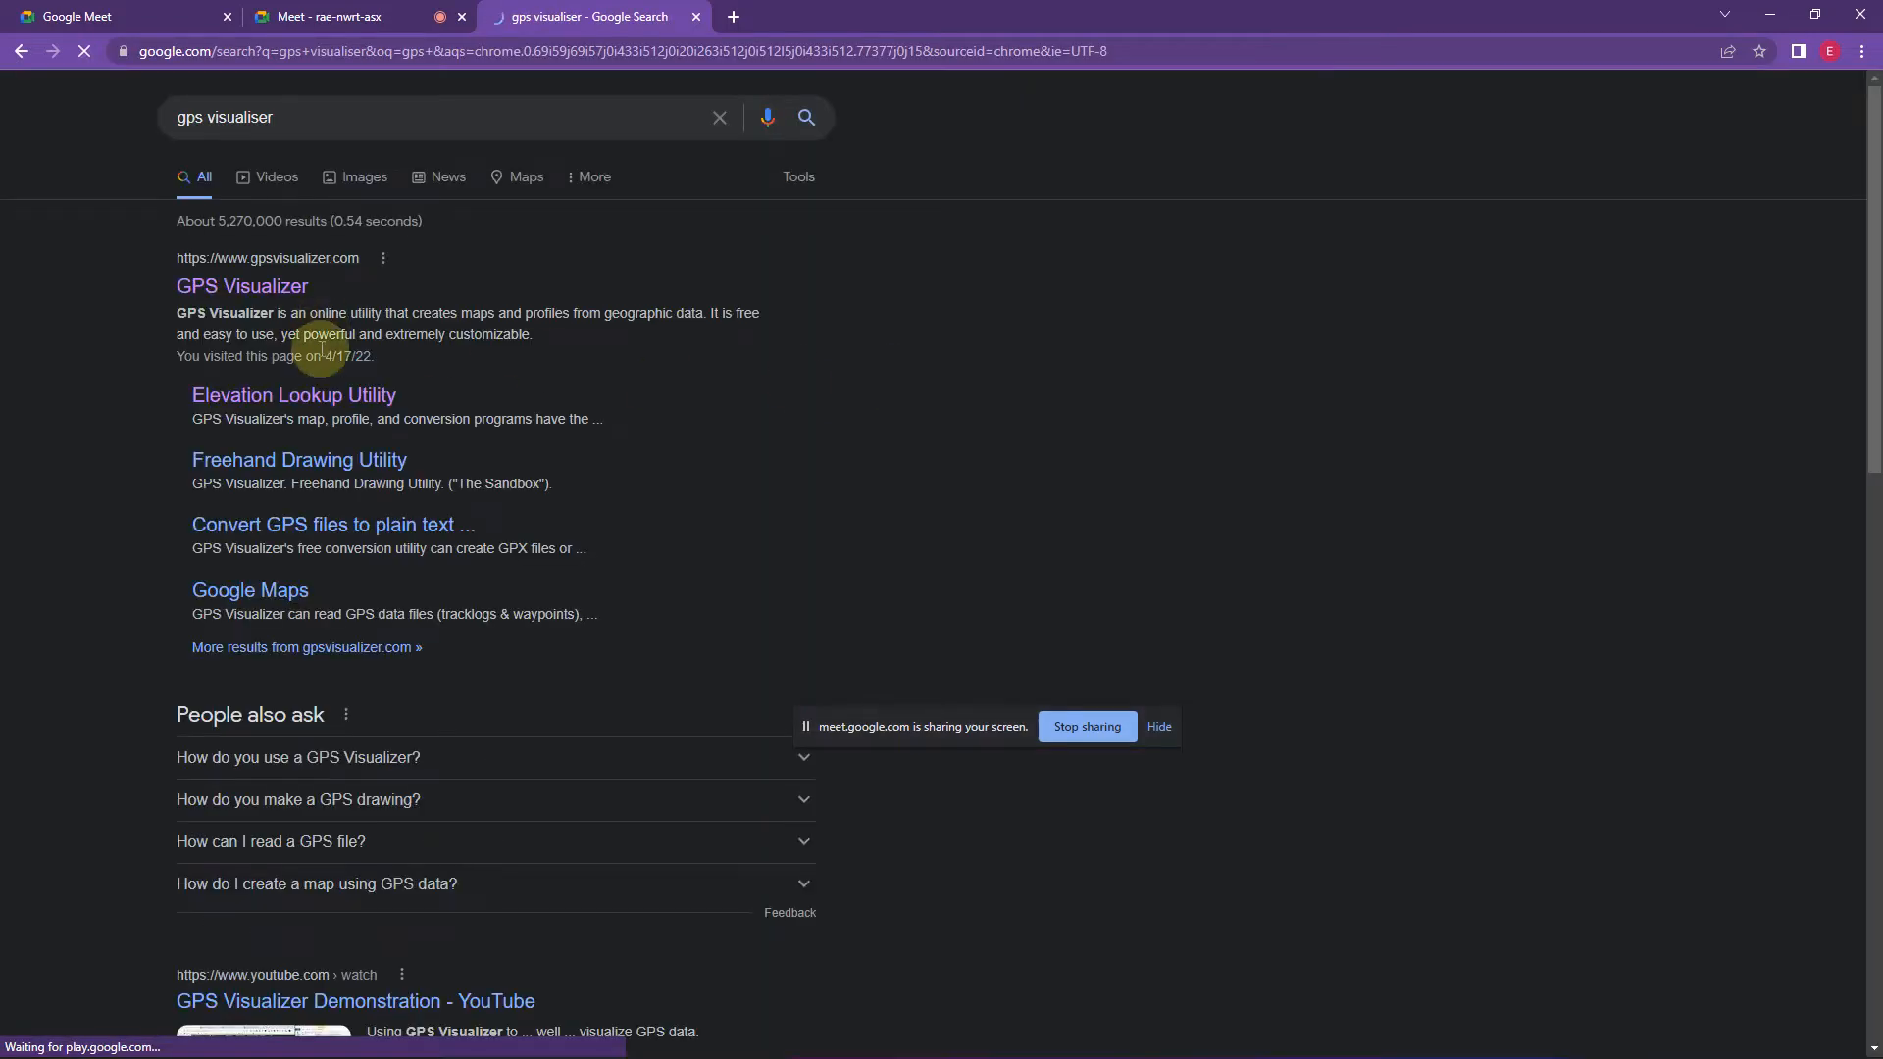
{"action": "left_click", "coordinate": [299, 290]}
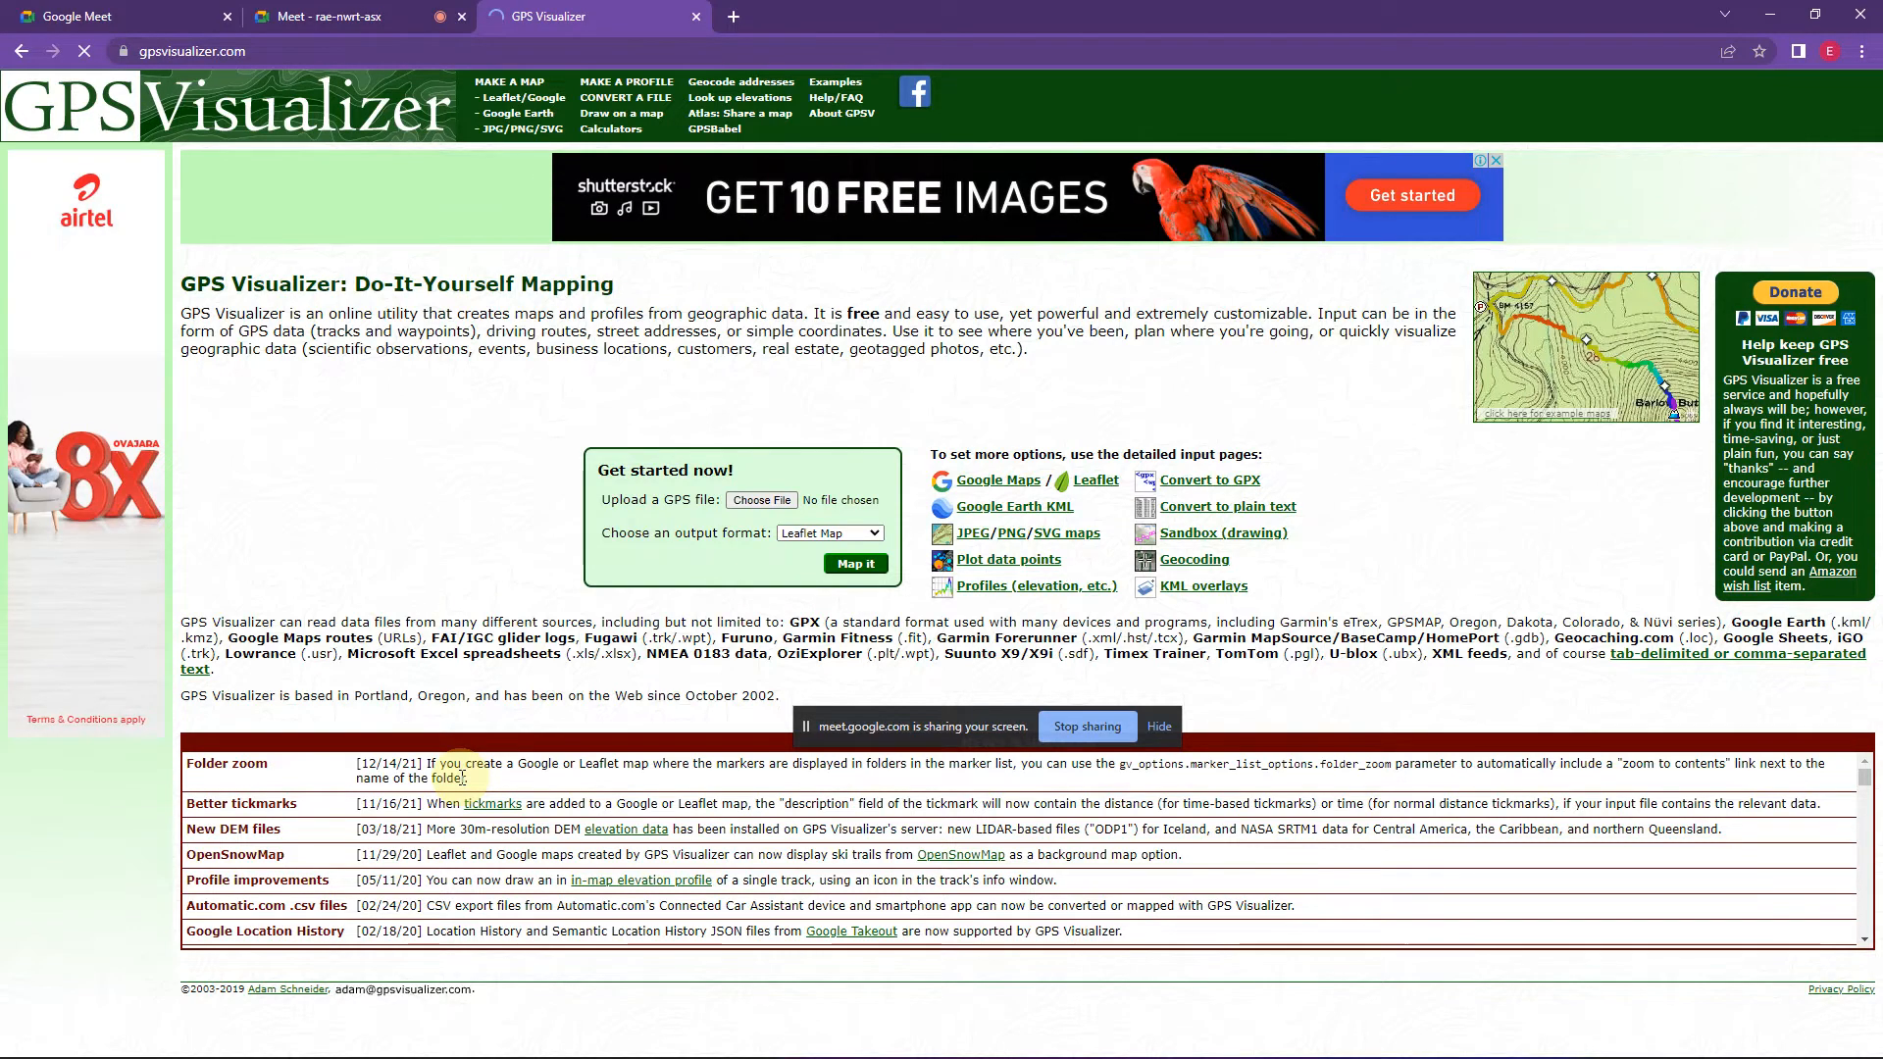
Find the 03/09/17 elevation data entry in the News & Updates list, hide the sharing notice covering it, and open its elevation data link.
{"action": "scroll", "coordinate": [393, 863], "scroll_direction": "down", "scroll_amount": 2}
{"action": "scroll", "coordinate": [380, 886], "scroll_direction": "down", "scroll_amount": 2}
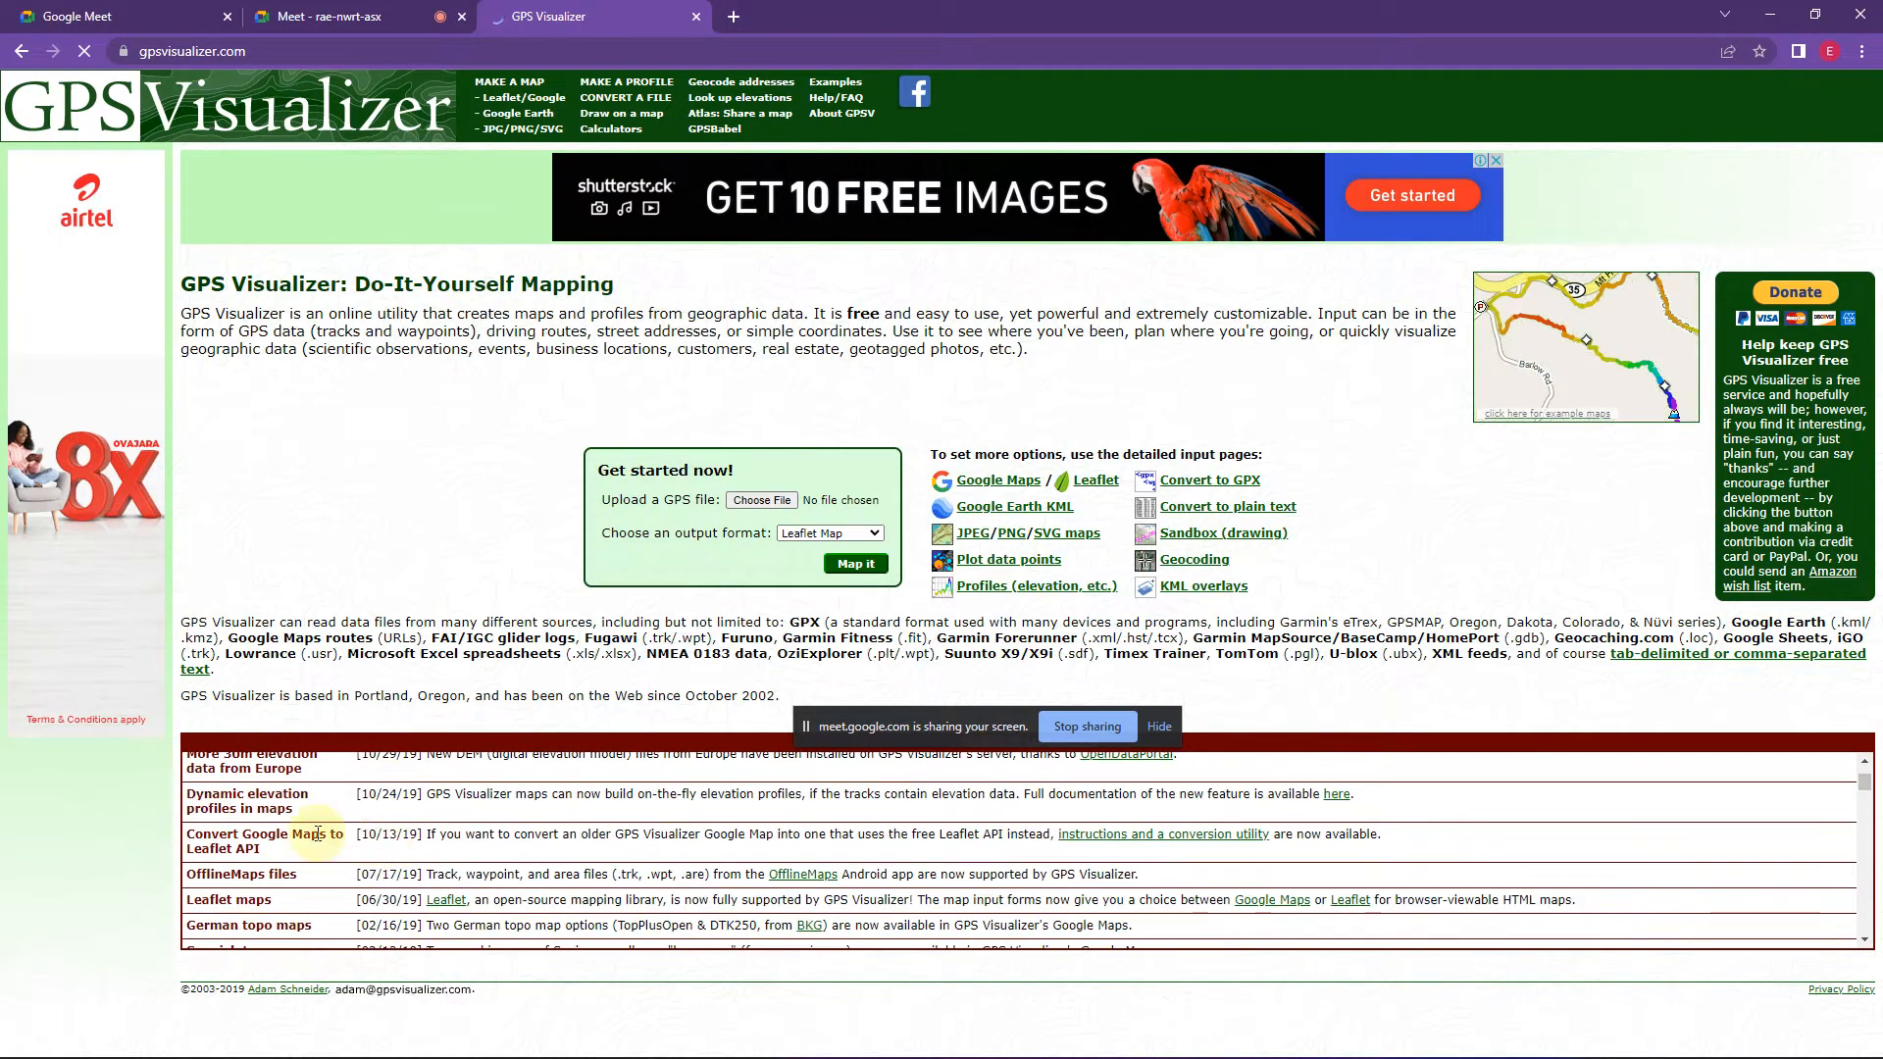
{"action": "scroll", "coordinate": [317, 834], "scroll_direction": "down", "scroll_amount": 5}
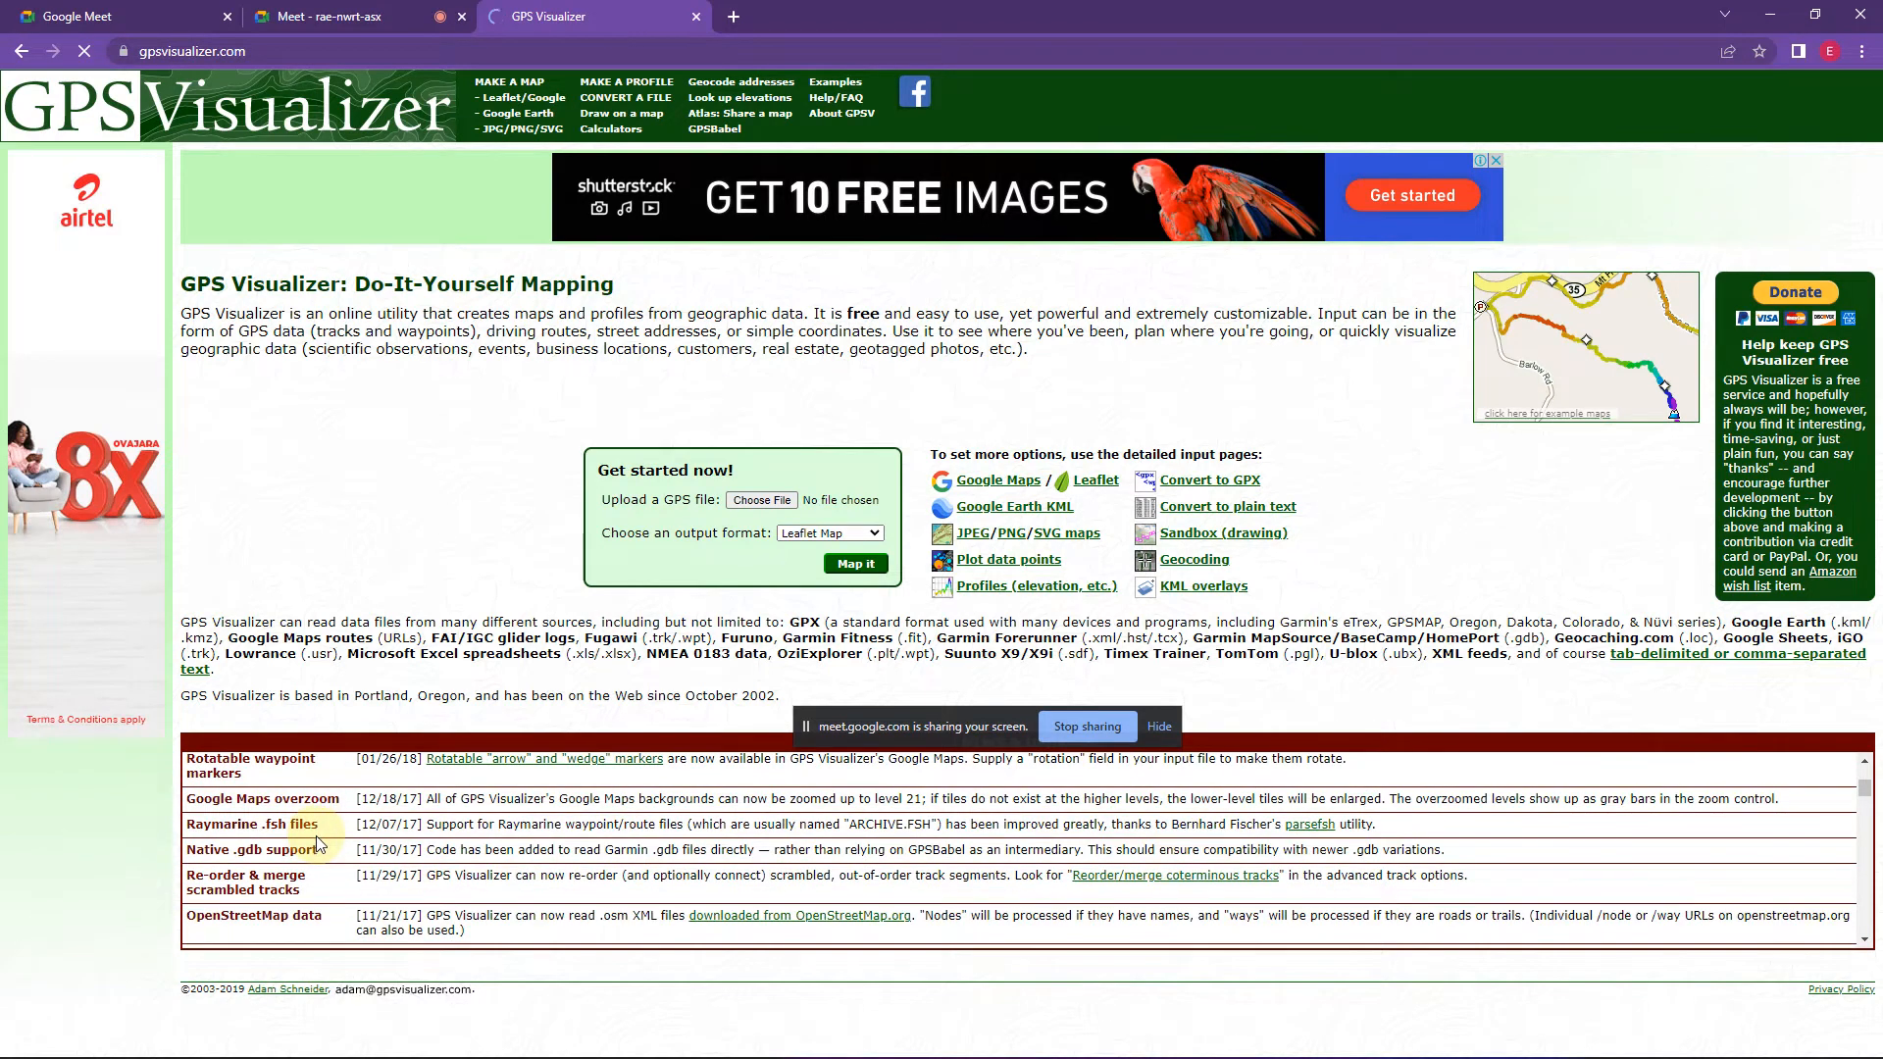
{"action": "scroll", "coordinate": [316, 843], "scroll_direction": "down", "scroll_amount": 2}
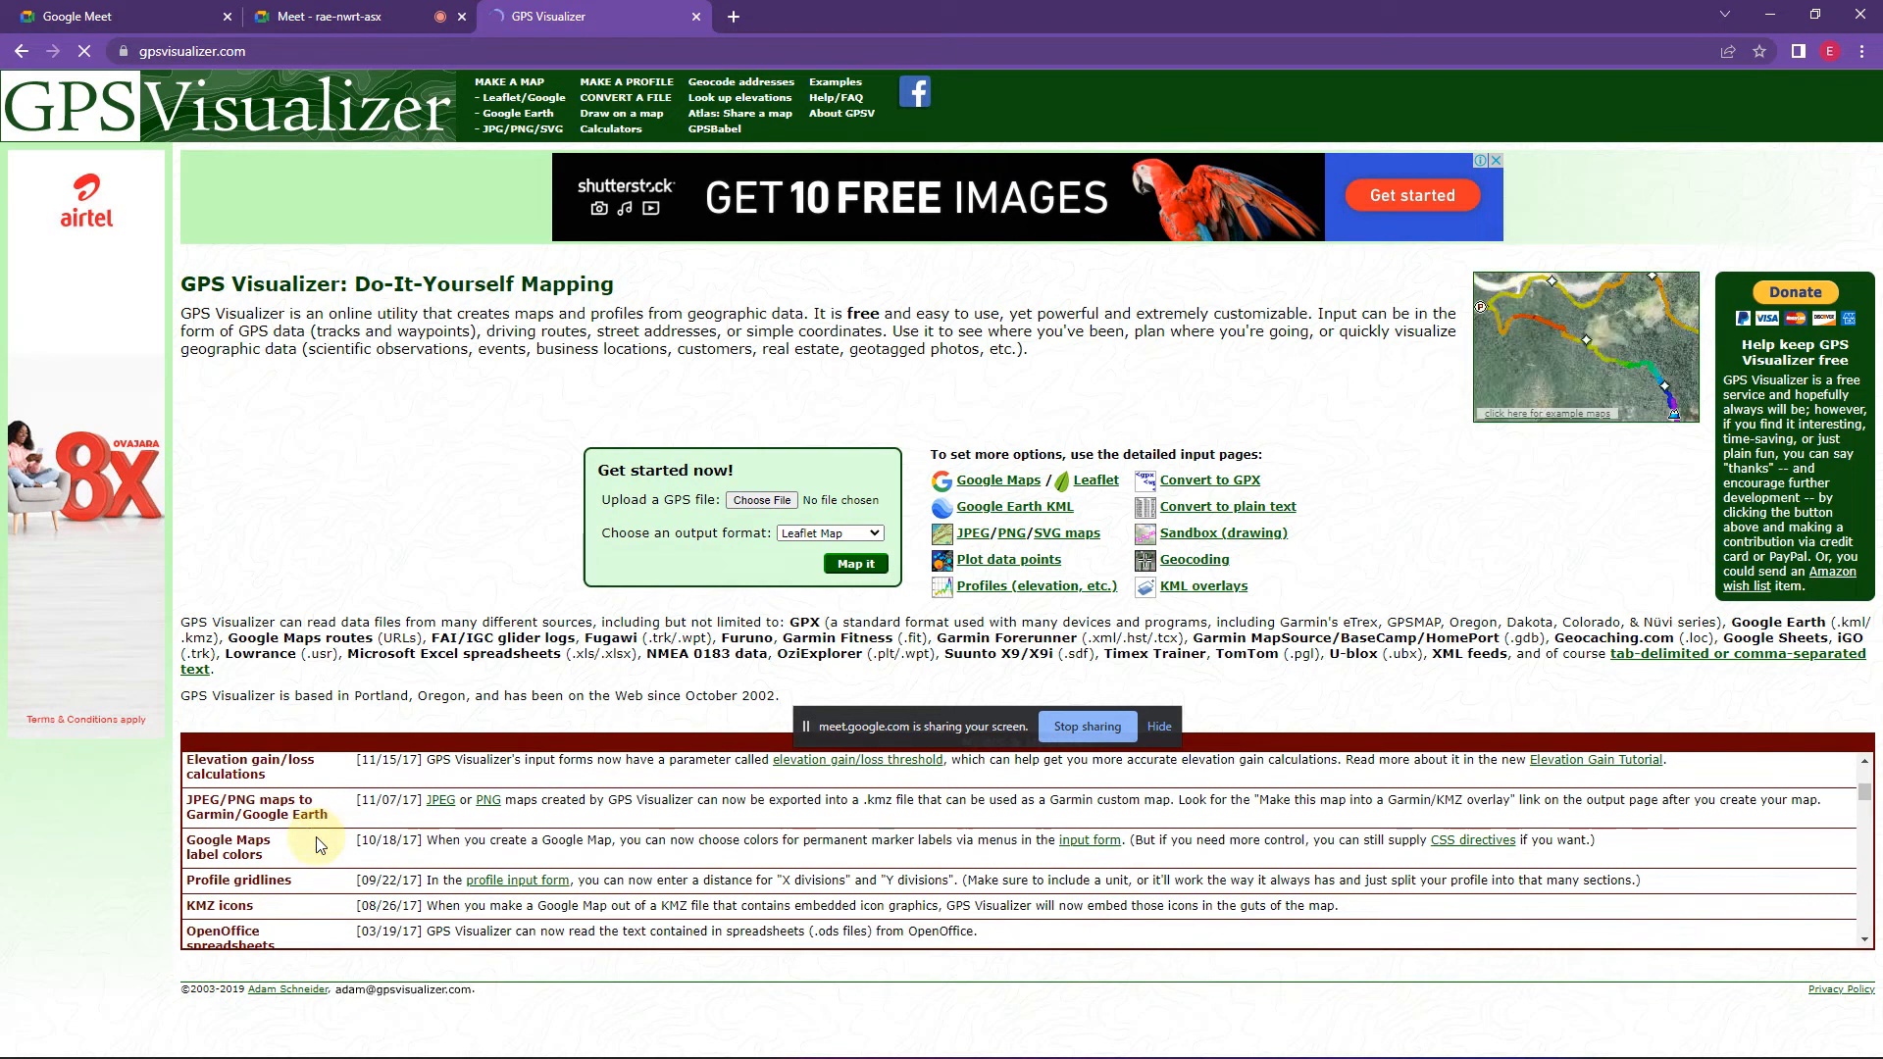
{"action": "scroll", "coordinate": [317, 844], "scroll_direction": "down", "scroll_amount": 3}
{"action": "scroll", "coordinate": [317, 843], "scroll_direction": "down", "scroll_amount": 1}
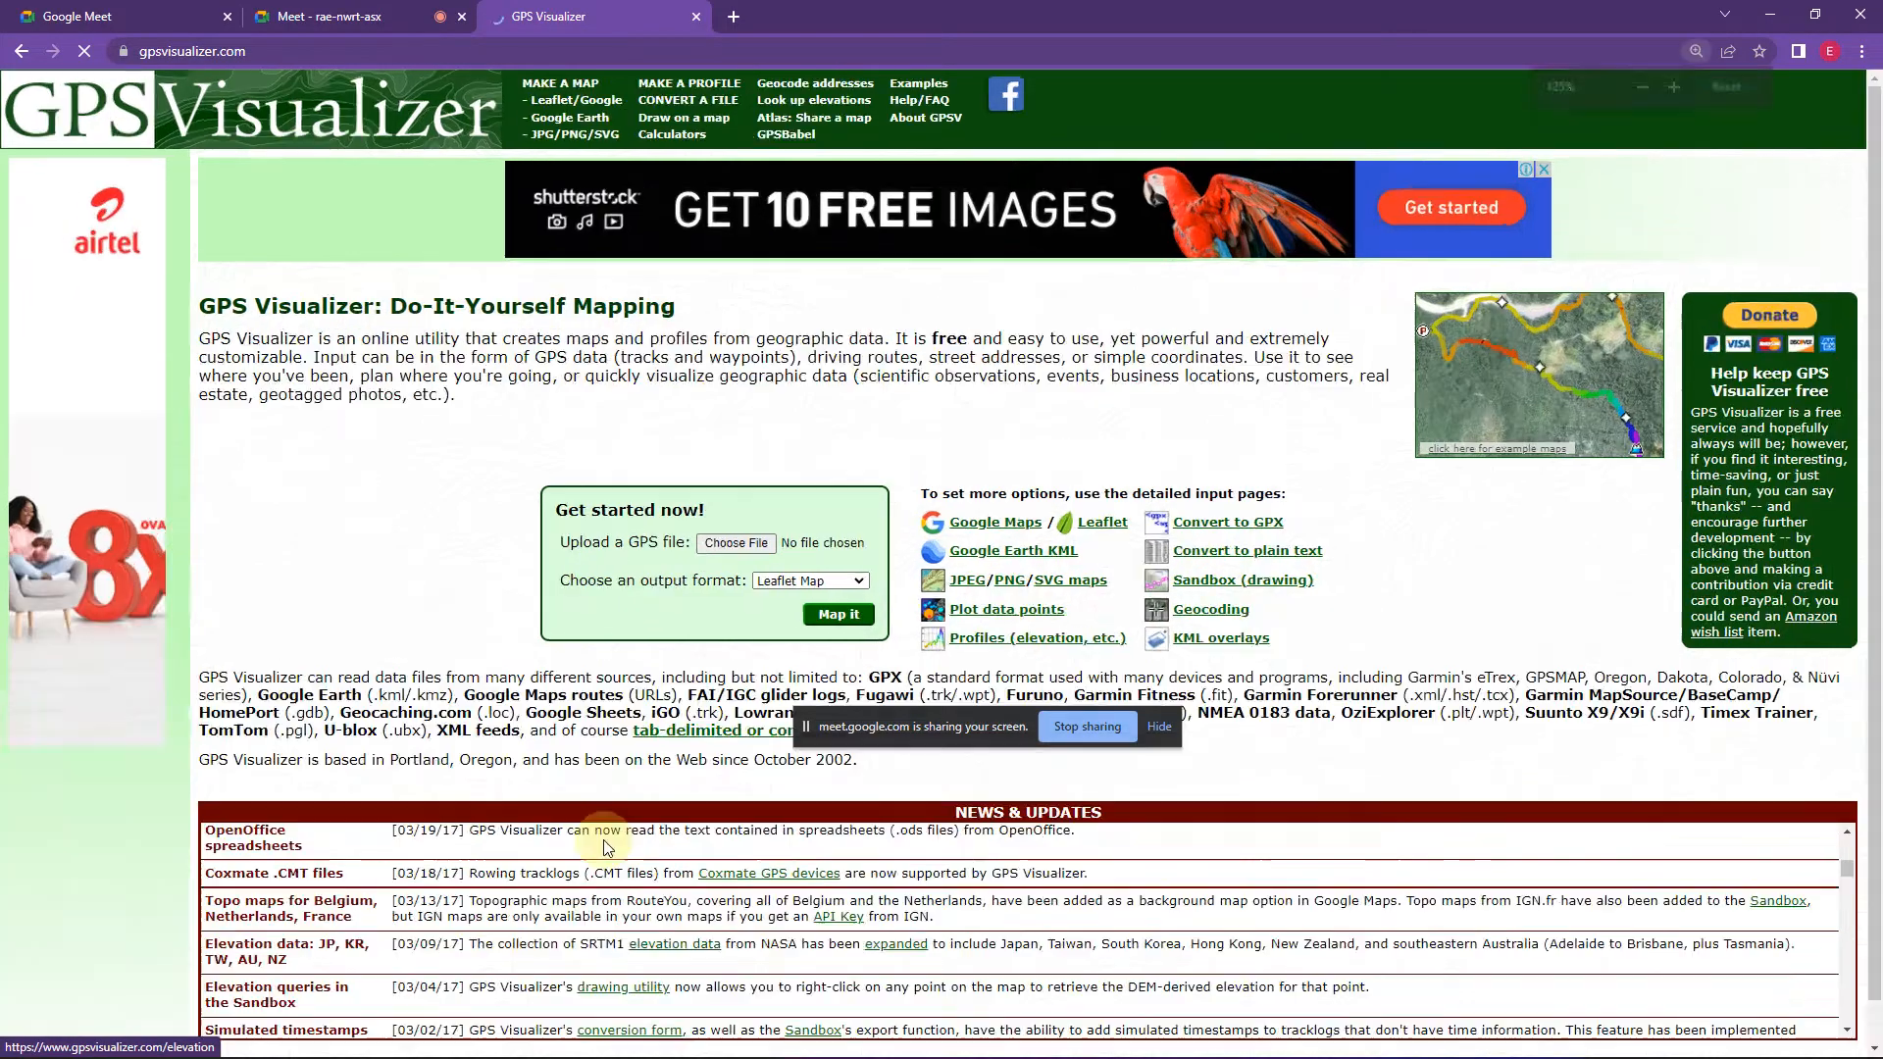
{"action": "scroll", "coordinate": [657, 762], "scroll_direction": "up", "scroll_amount": 4, "text": "ctrl"}
{"action": "scroll", "coordinate": [688, 706], "scroll_direction": "down", "scroll_amount": 4}
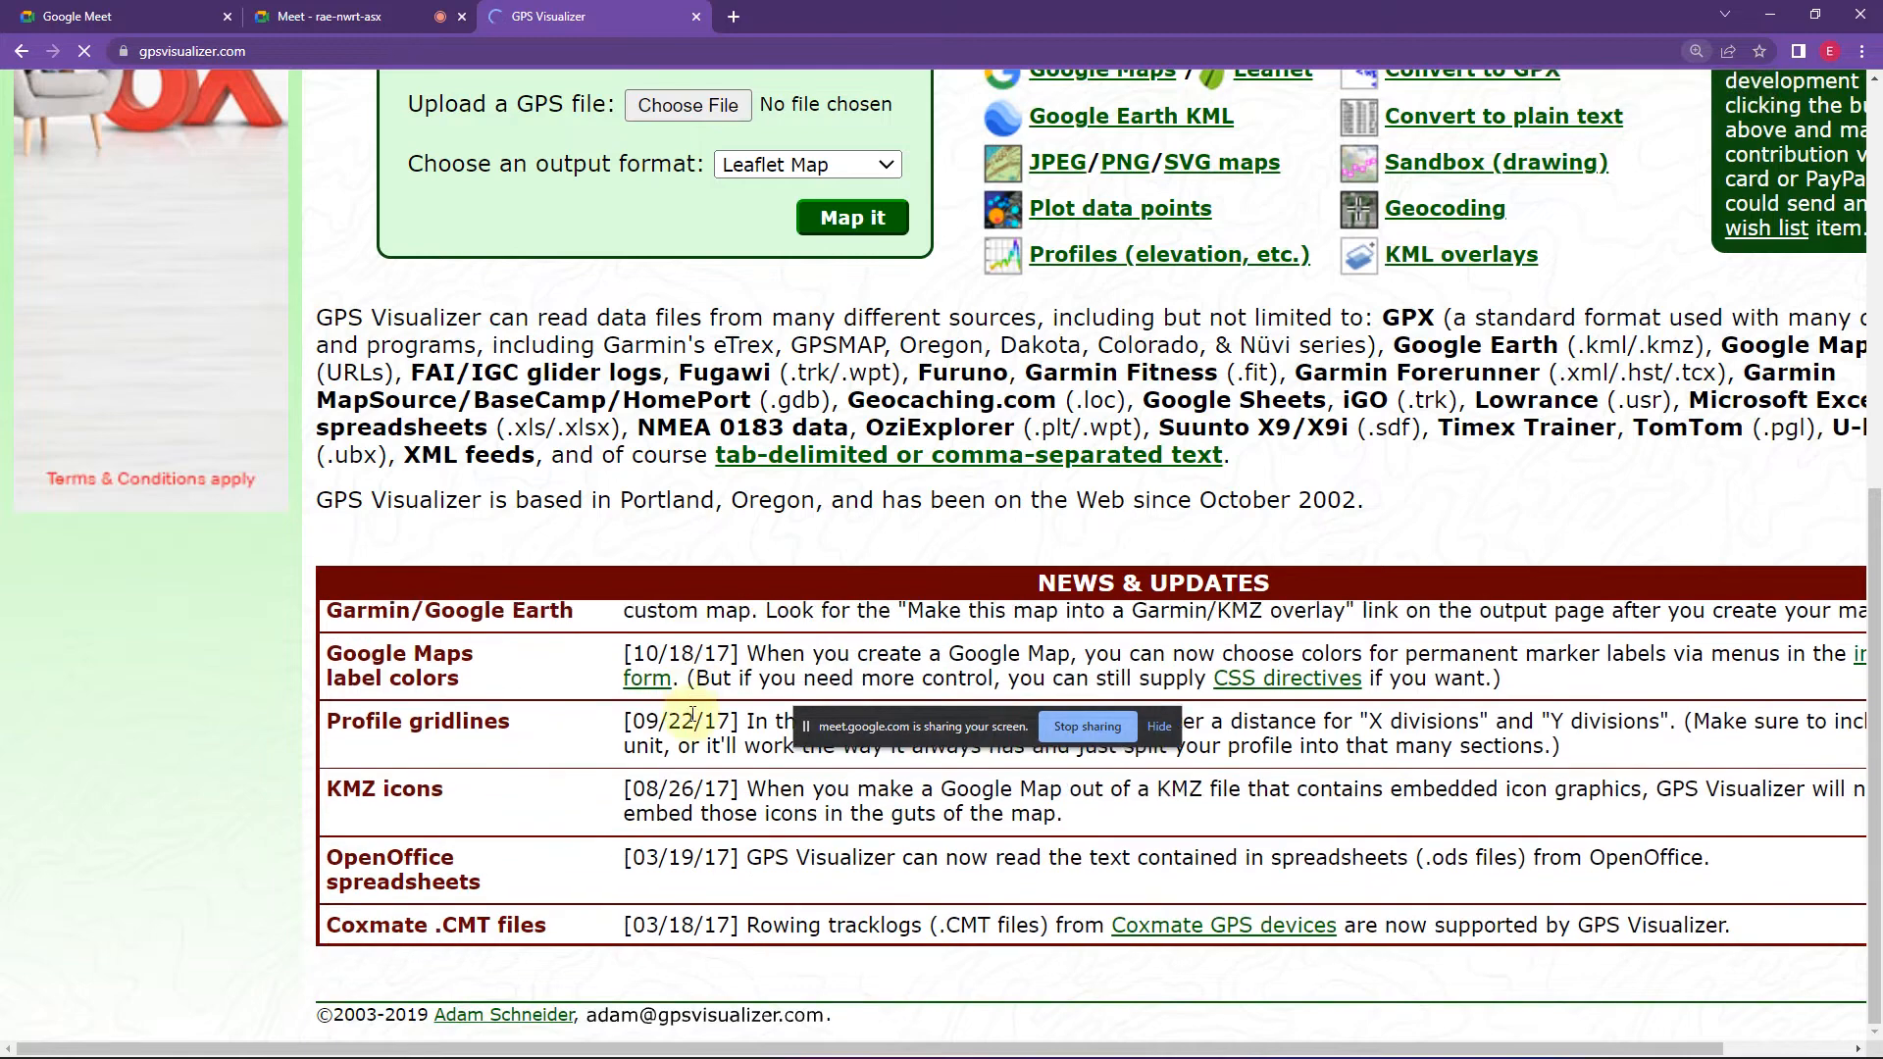
{"action": "scroll", "coordinate": [495, 787], "scroll_direction": "down", "scroll_amount": 1}
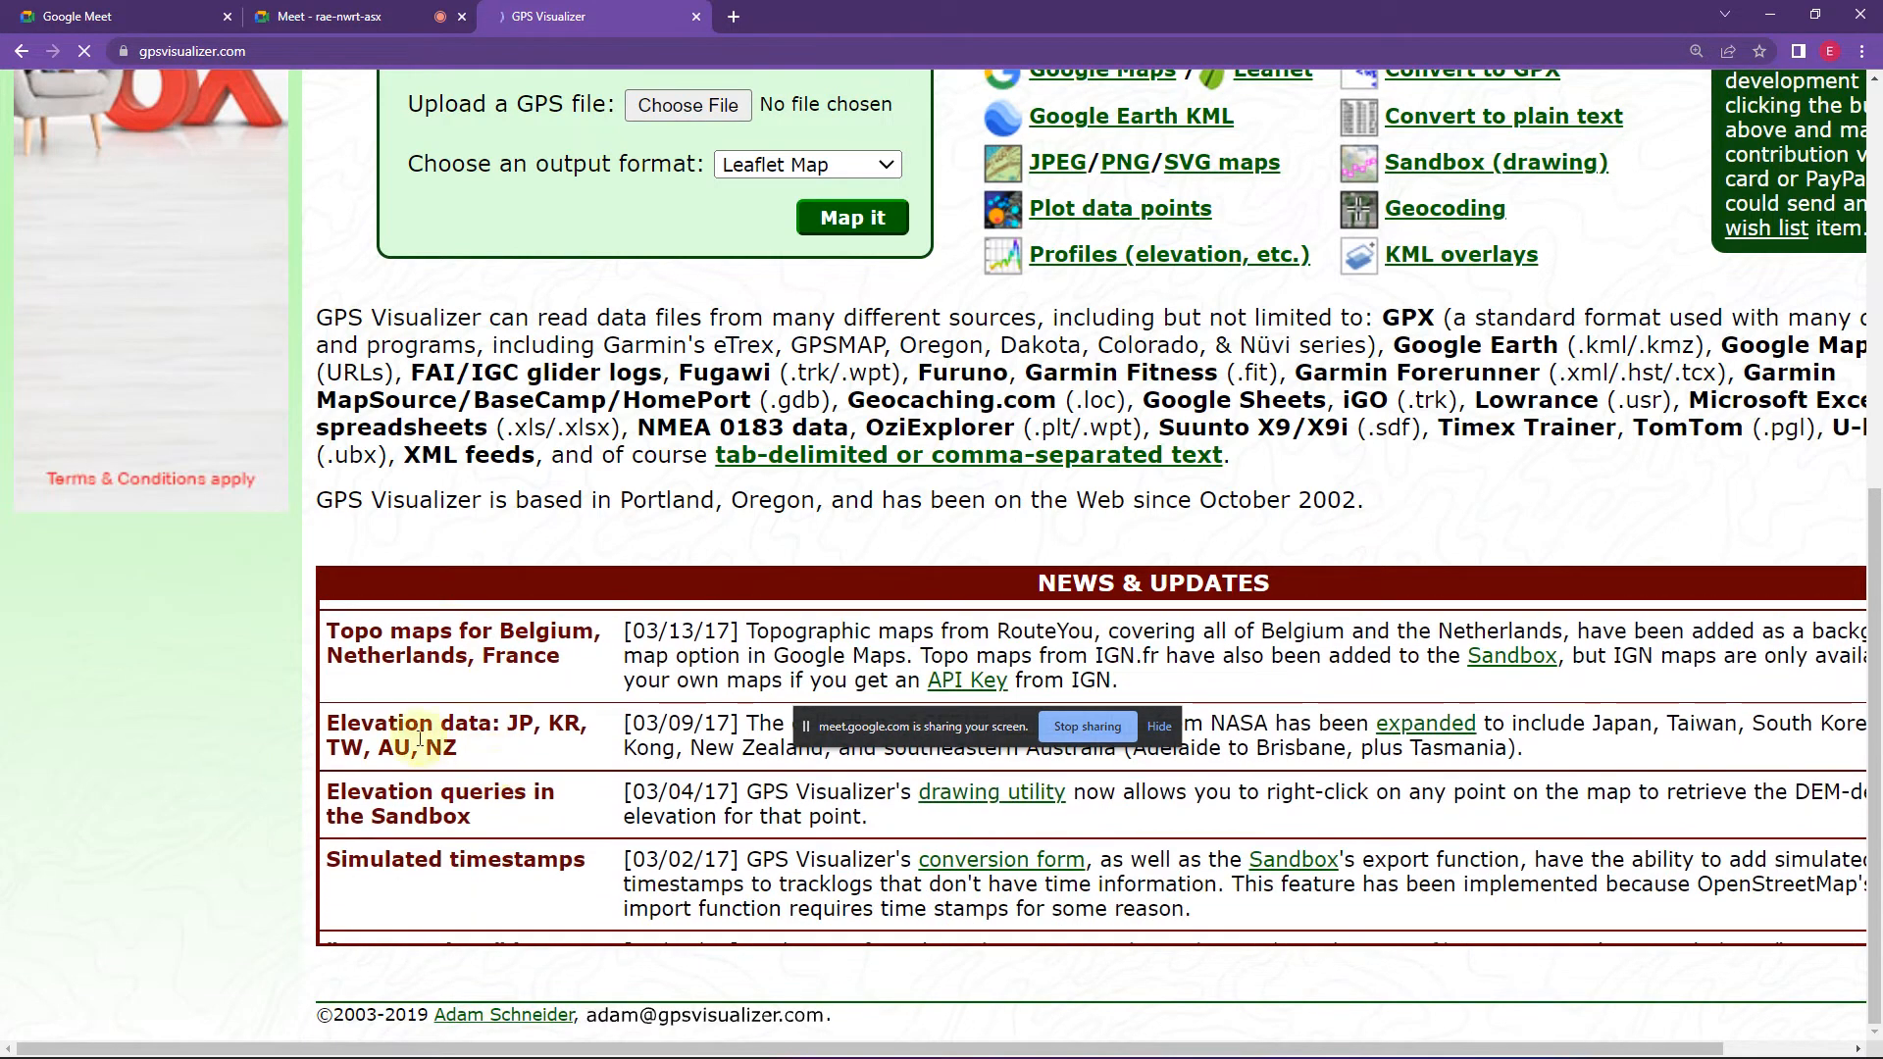
{"action": "left_click", "coordinate": [1157, 725]}
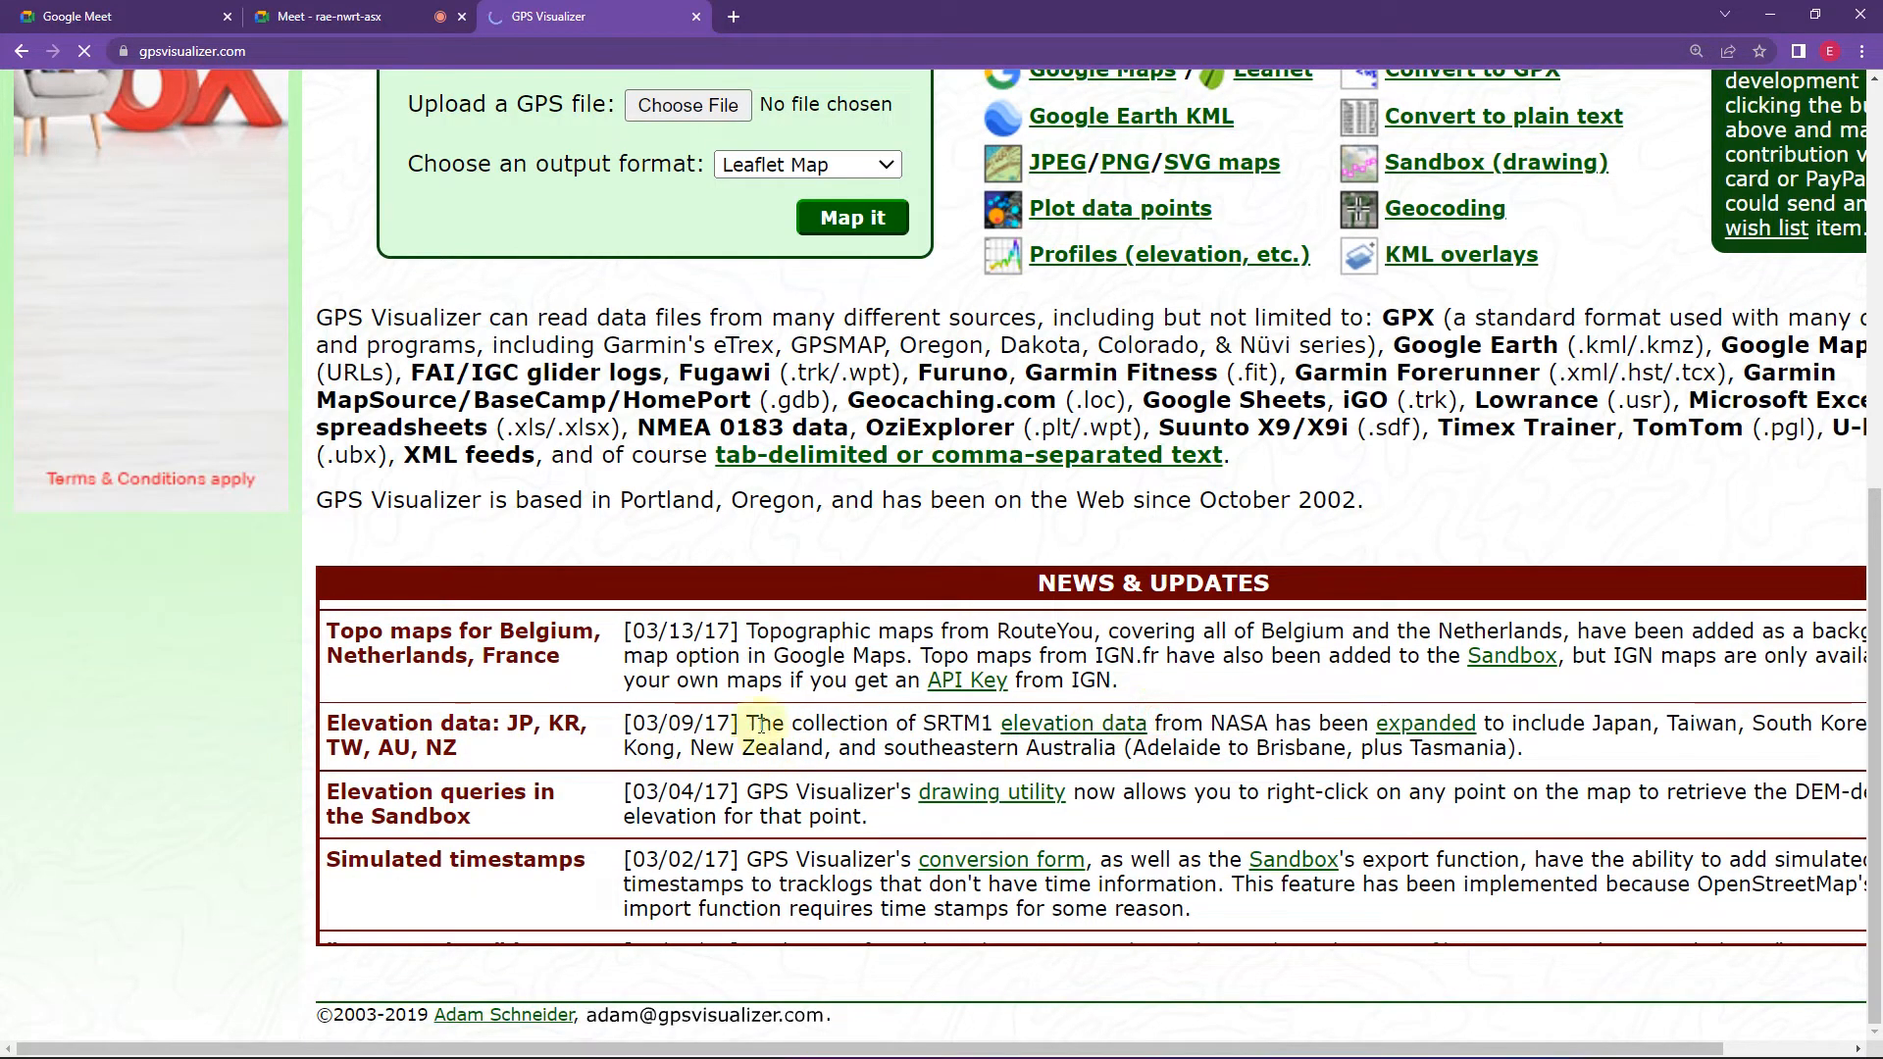
{"action": "left_click", "coordinate": [1049, 731]}
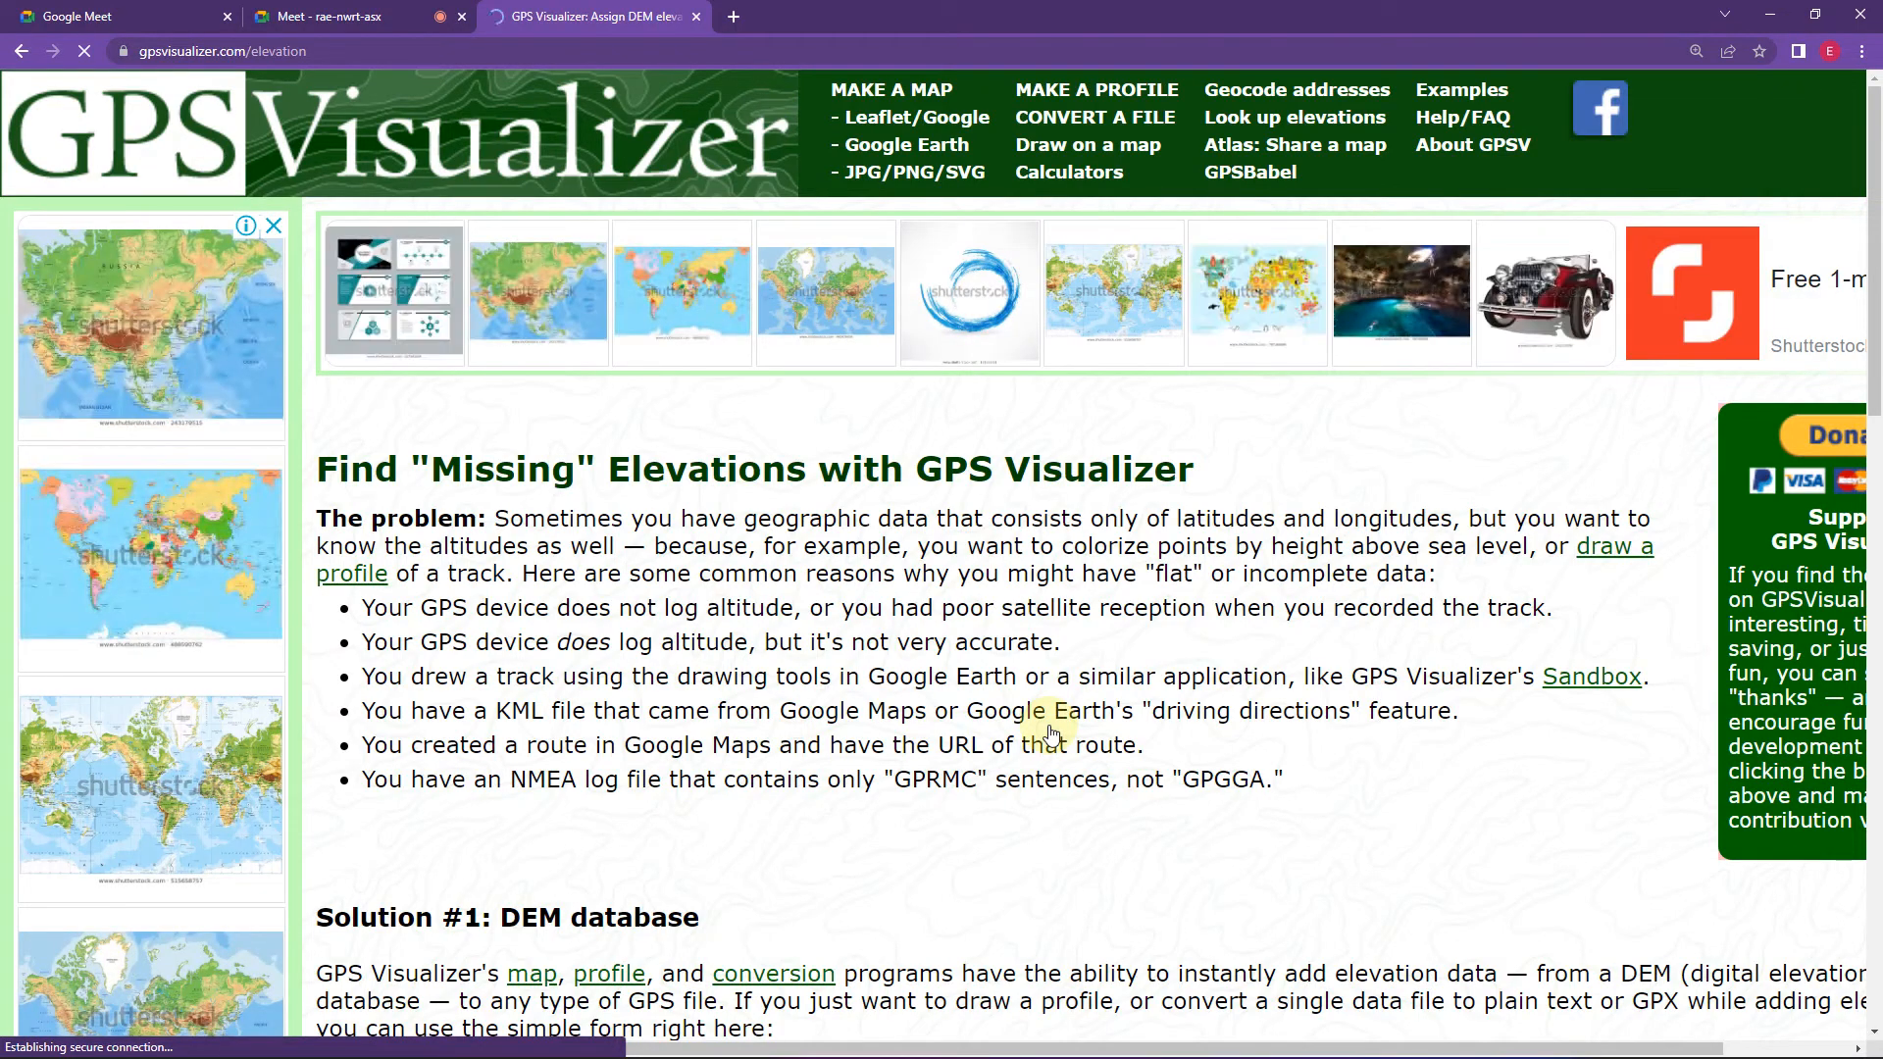
In the DEM database form, choose Survey.kml from Downloads as the upload file and set the output to Plain text.
{"action": "scroll", "coordinate": [1044, 686], "scroll_direction": "down", "scroll_amount": 5}
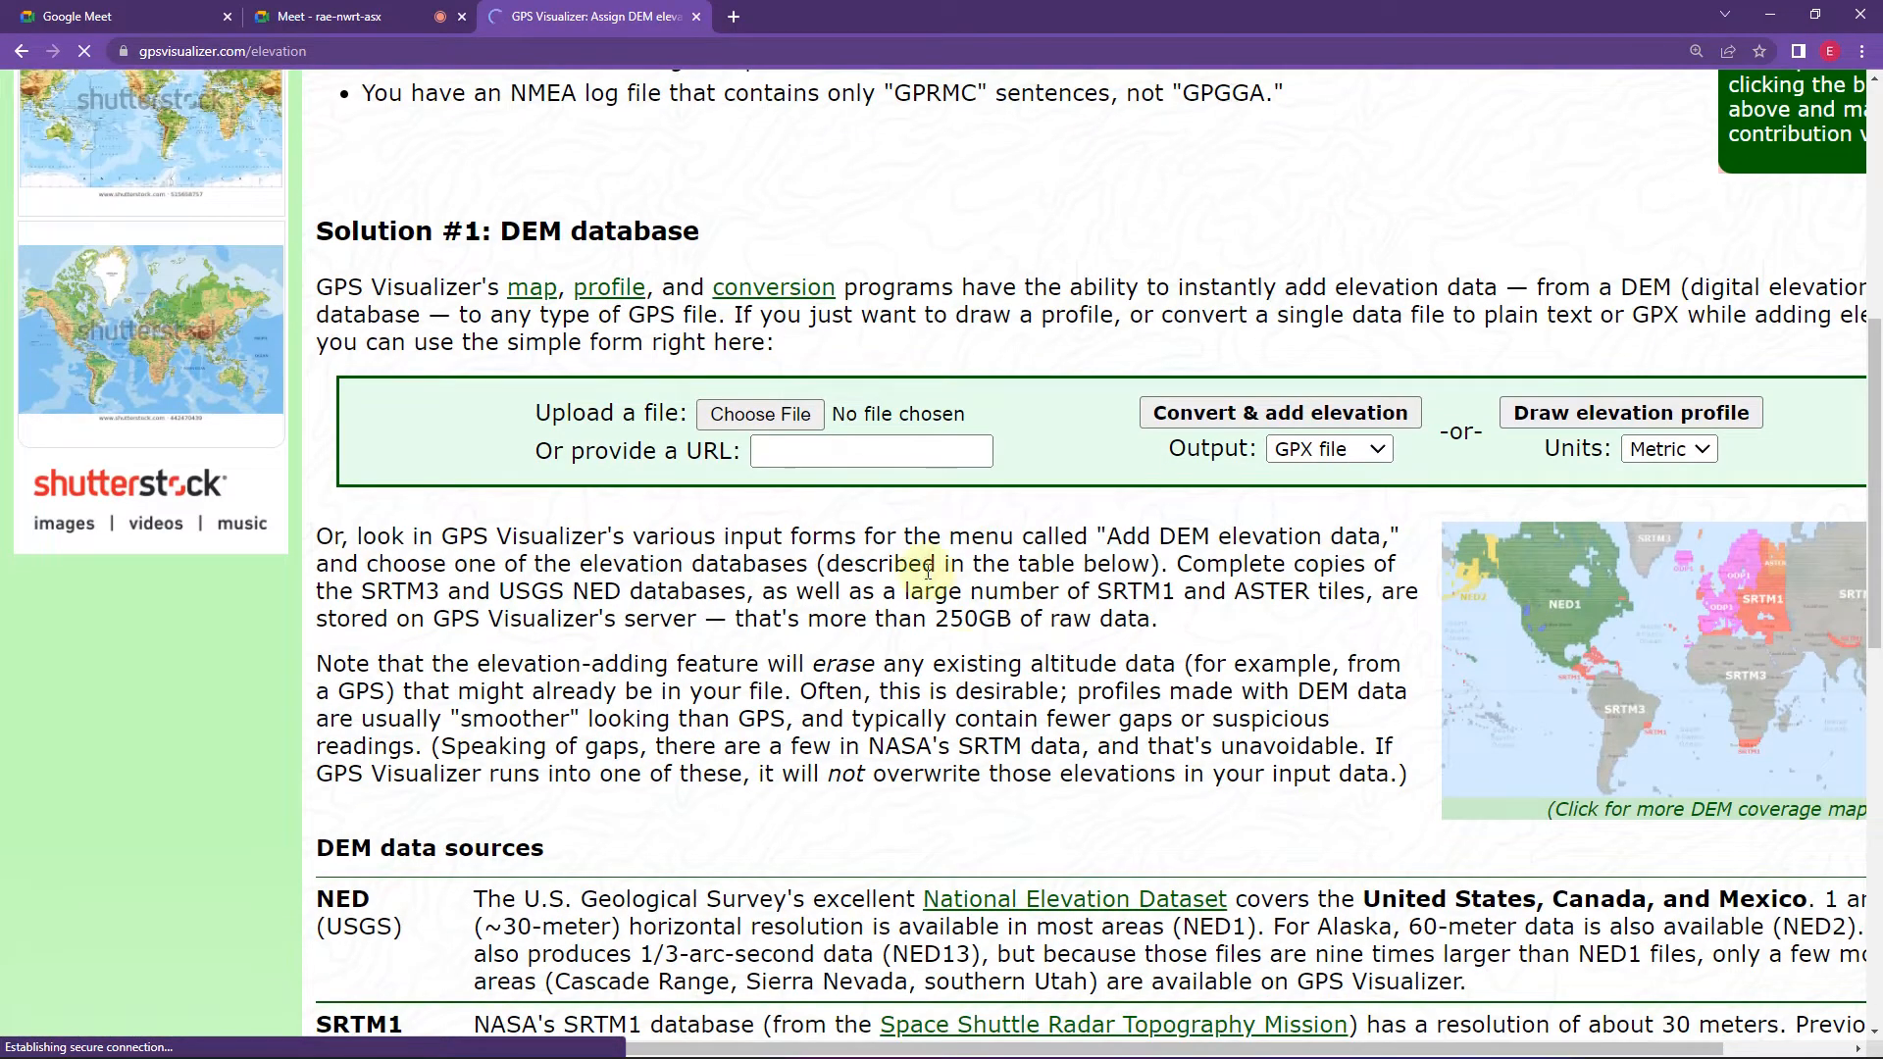
{"action": "left_click", "coordinate": [792, 415]}
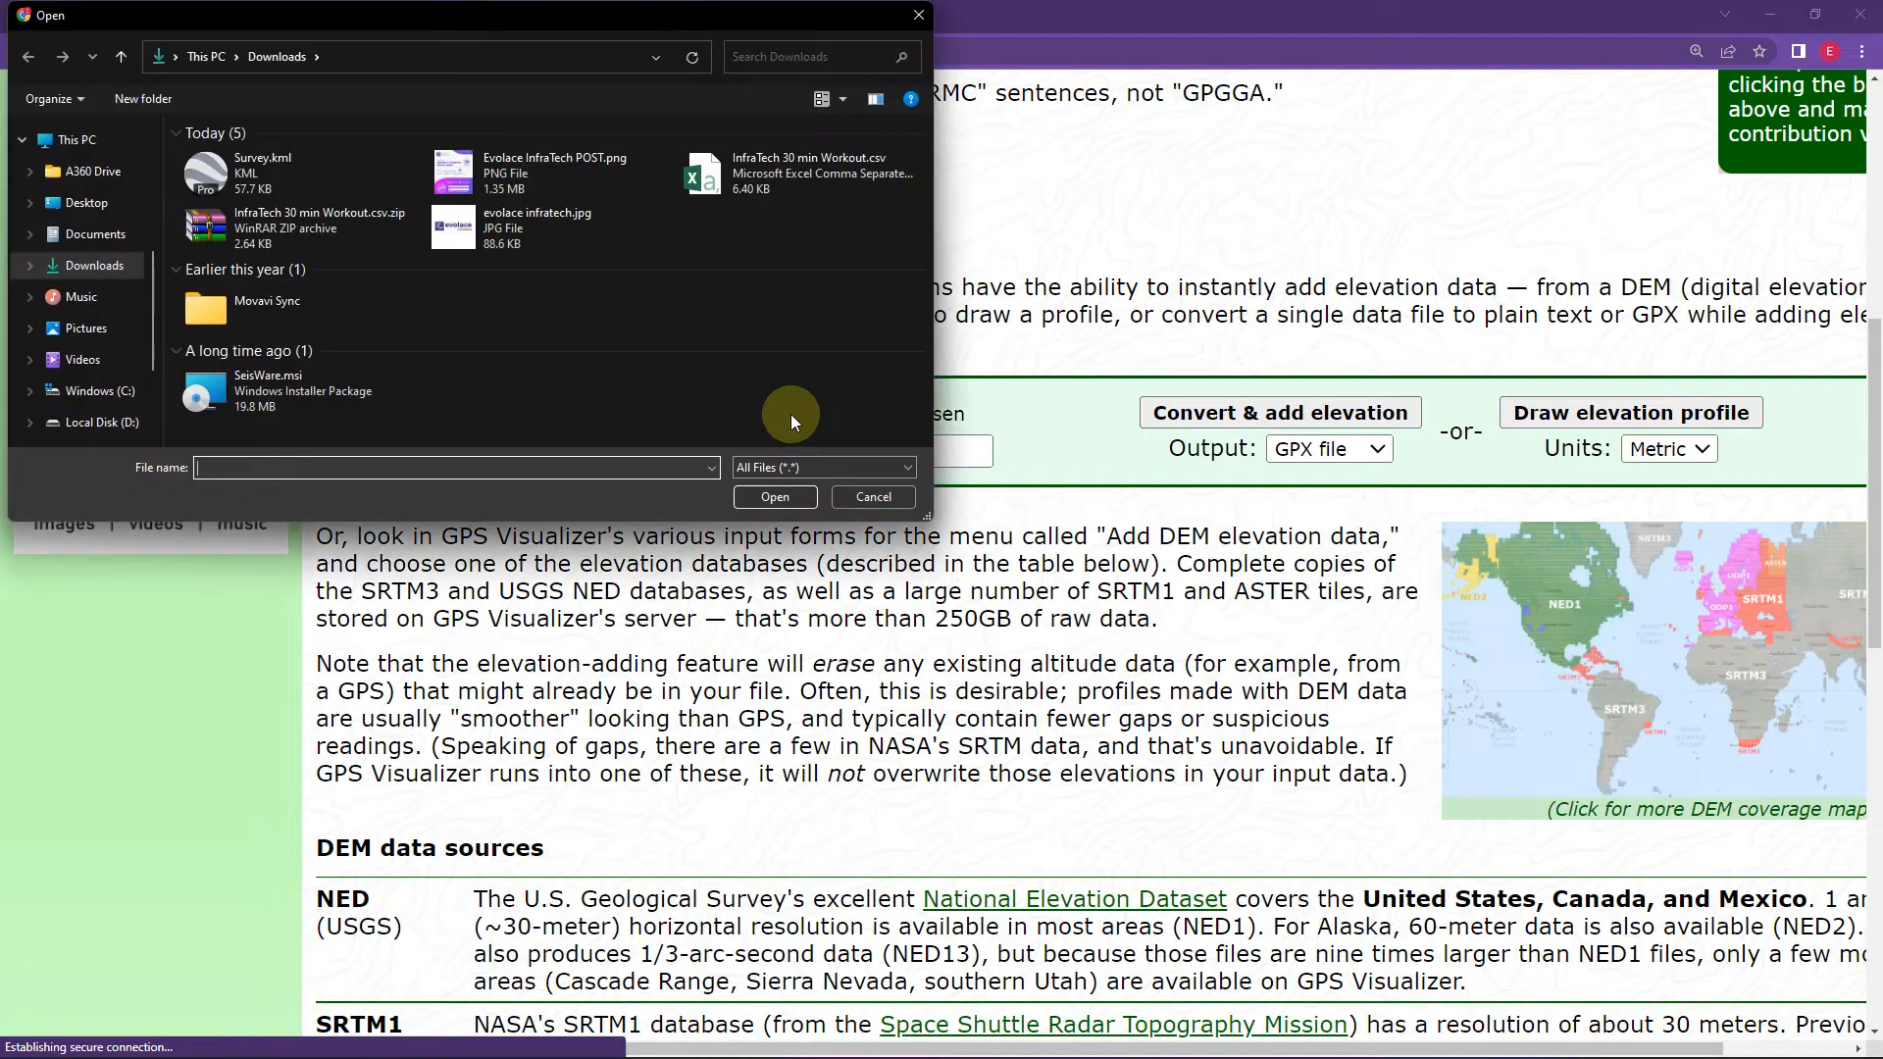
{"action": "left_click", "coordinate": [261, 169]}
{"action": "left_click", "coordinate": [774, 495]}
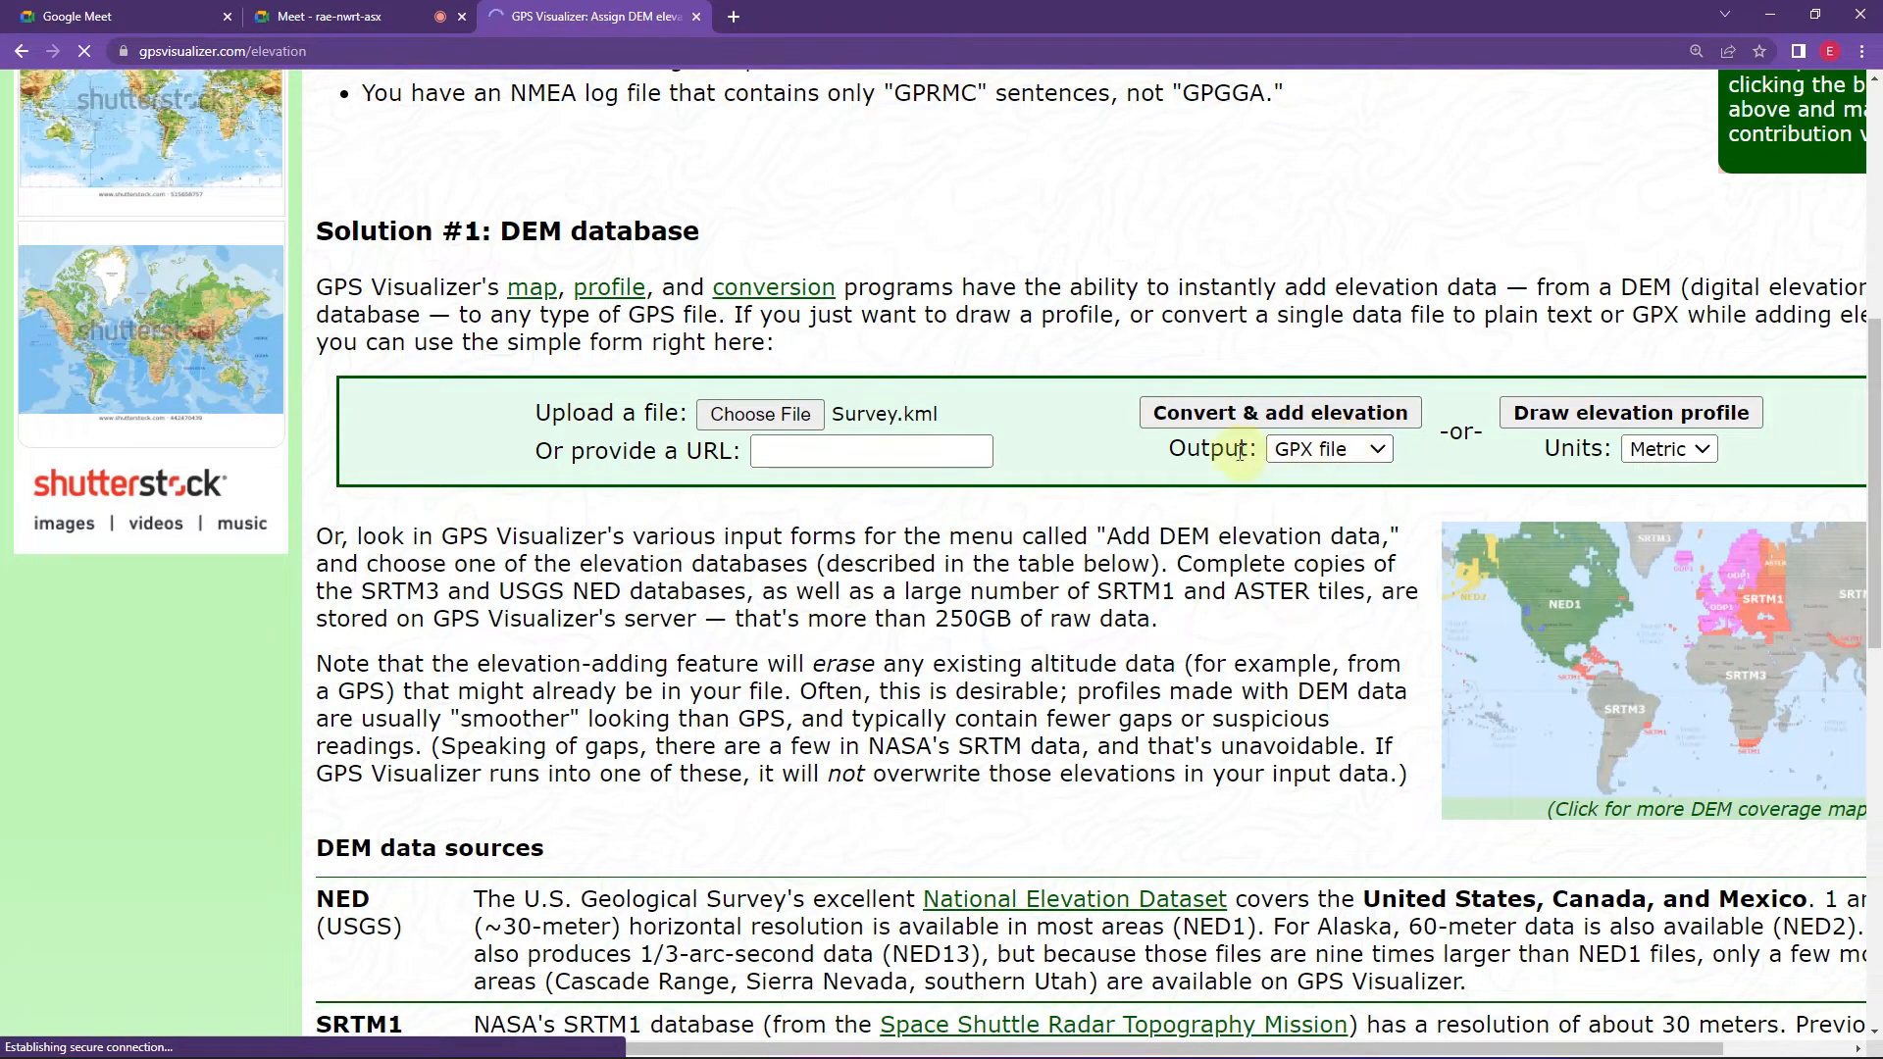
{"action": "left_click", "coordinate": [1372, 449]}
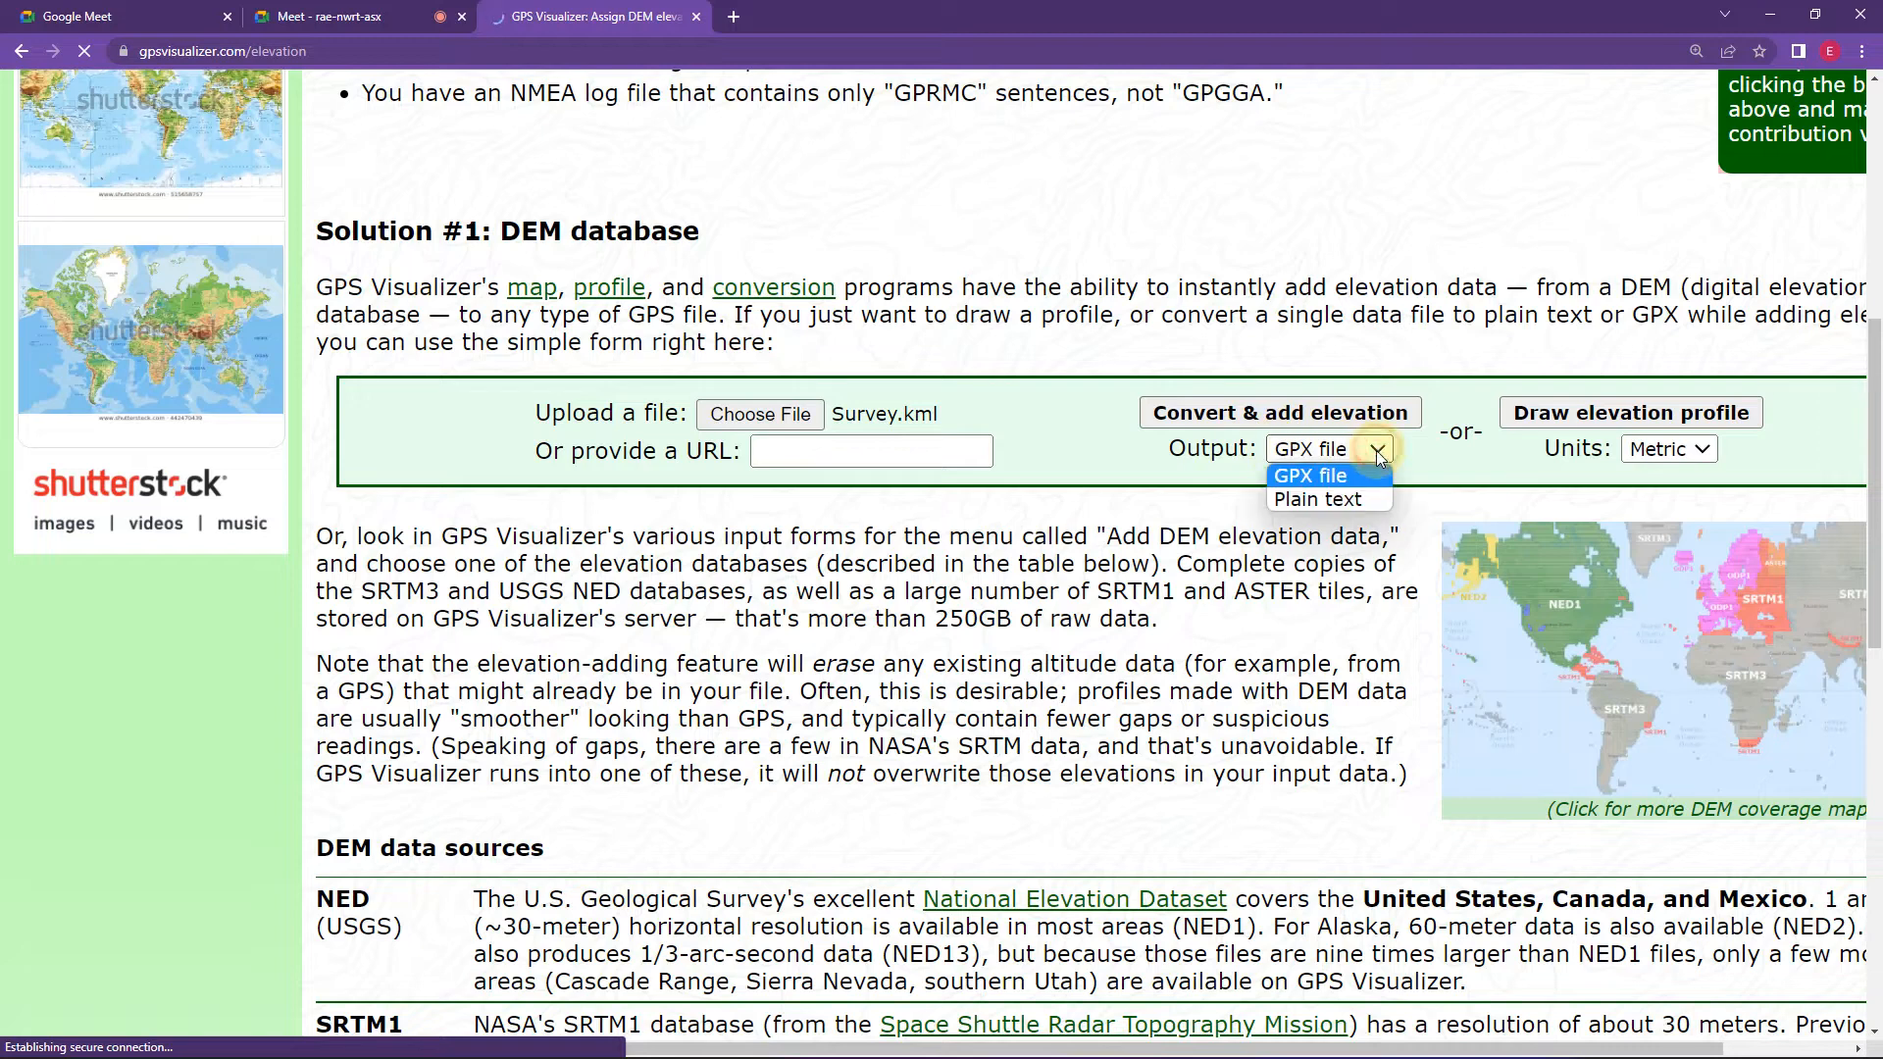
{"action": "left_click", "coordinate": [1344, 500]}
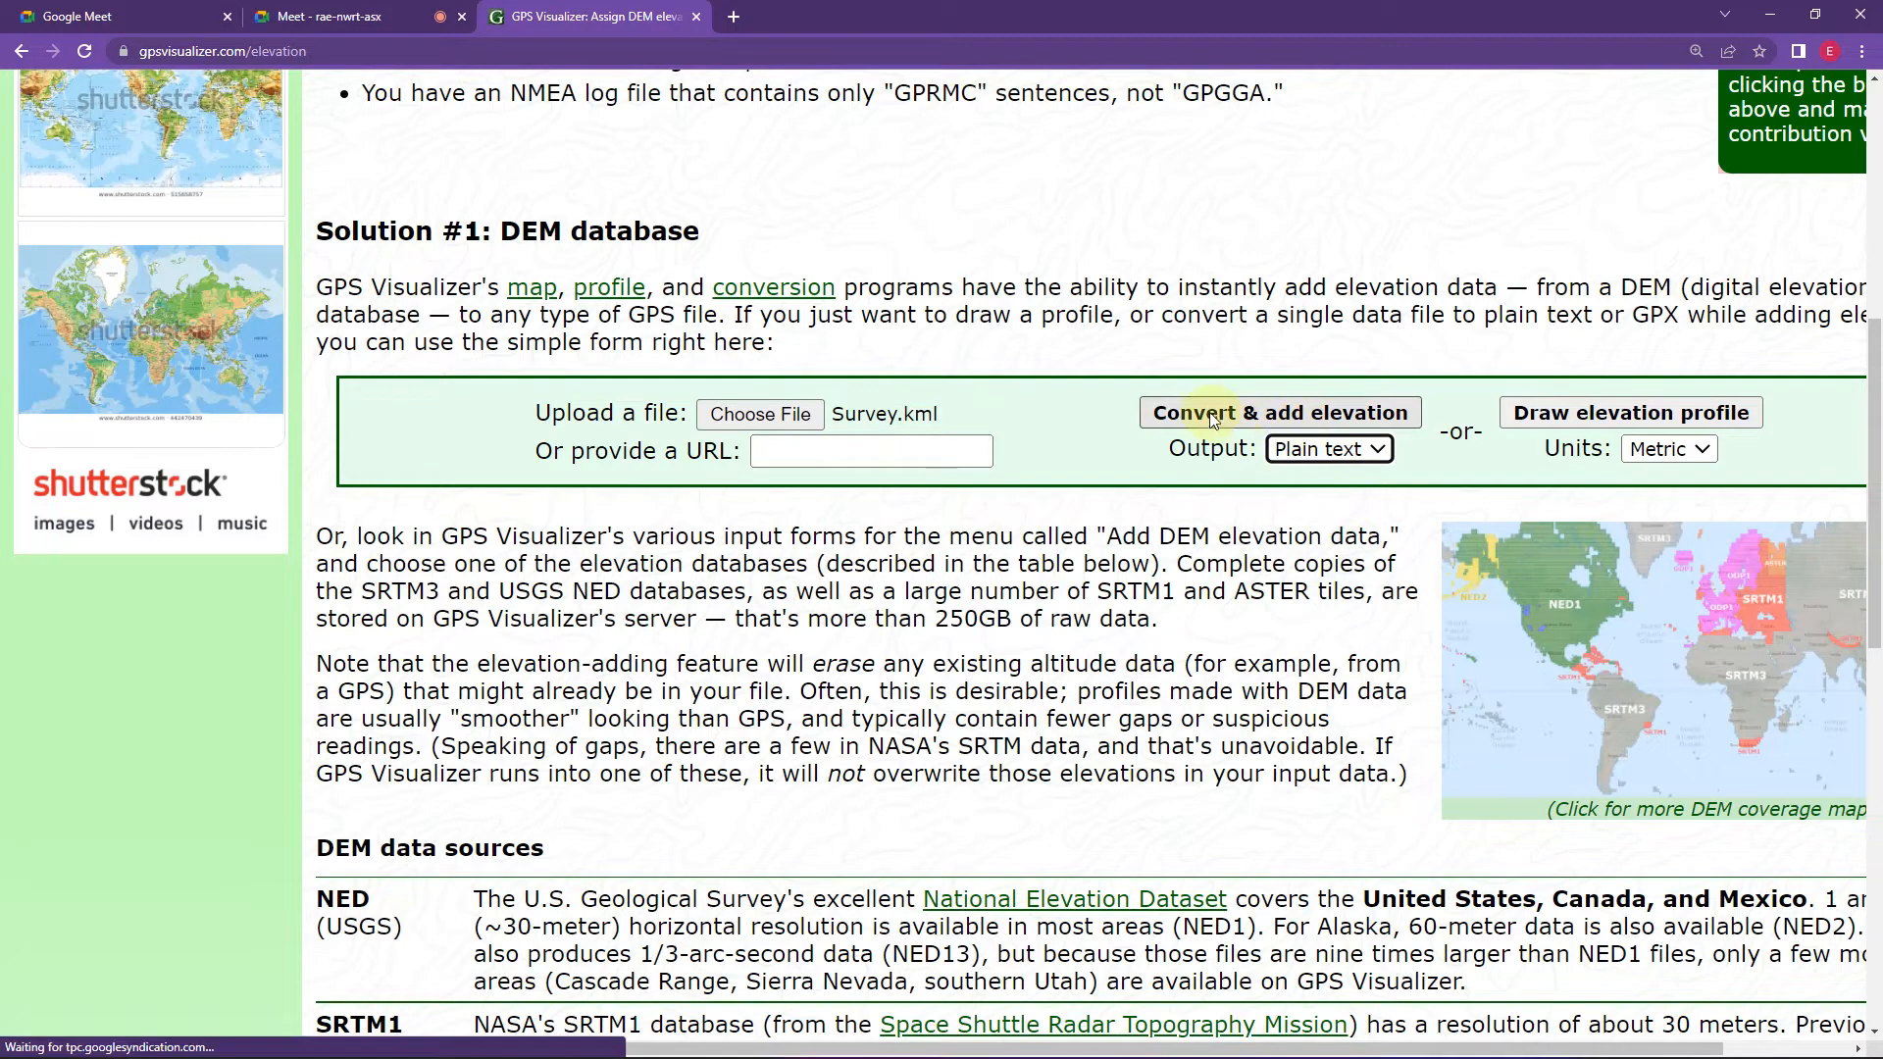
Convert the uploaded Survey.kml to plain text with elevation added and review the latitude, longitude and altitude rows of the output.
{"action": "left_click", "coordinate": [1250, 413]}
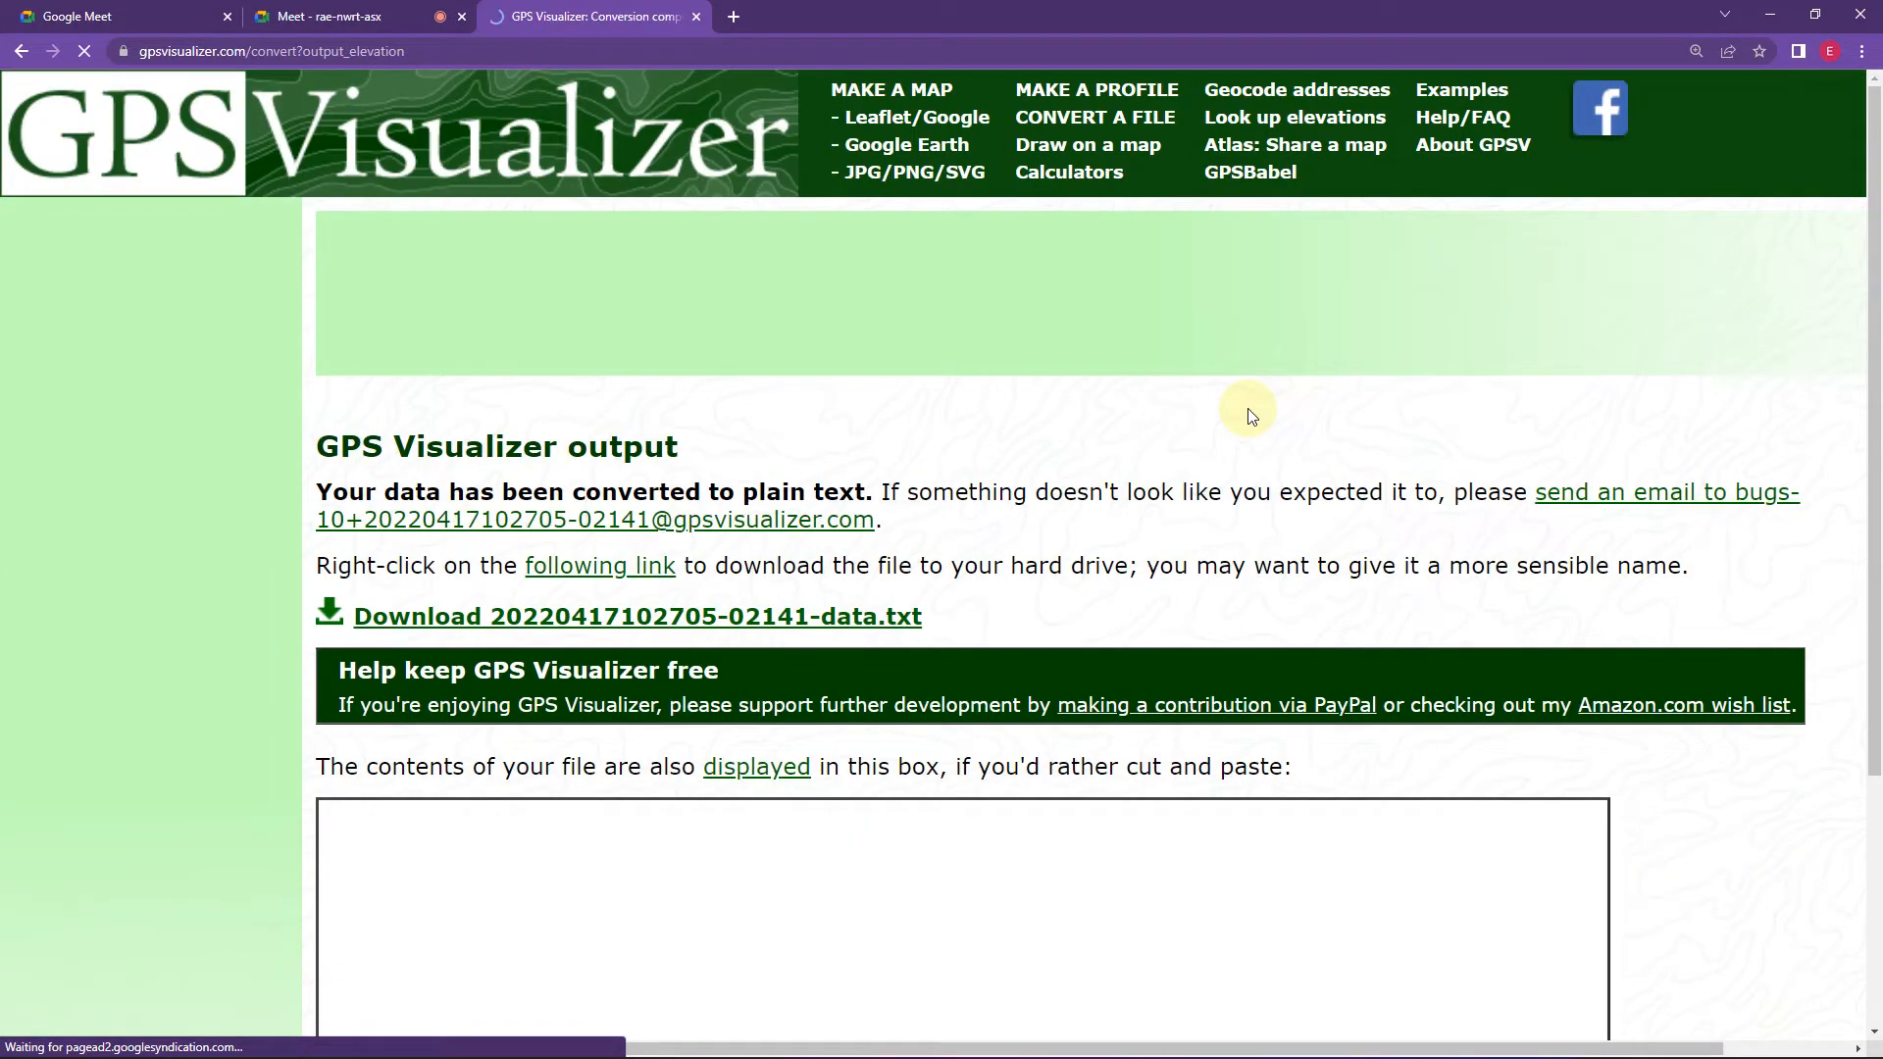
{"action": "scroll", "coordinate": [1249, 412], "scroll_direction": "down", "scroll_amount": 3}
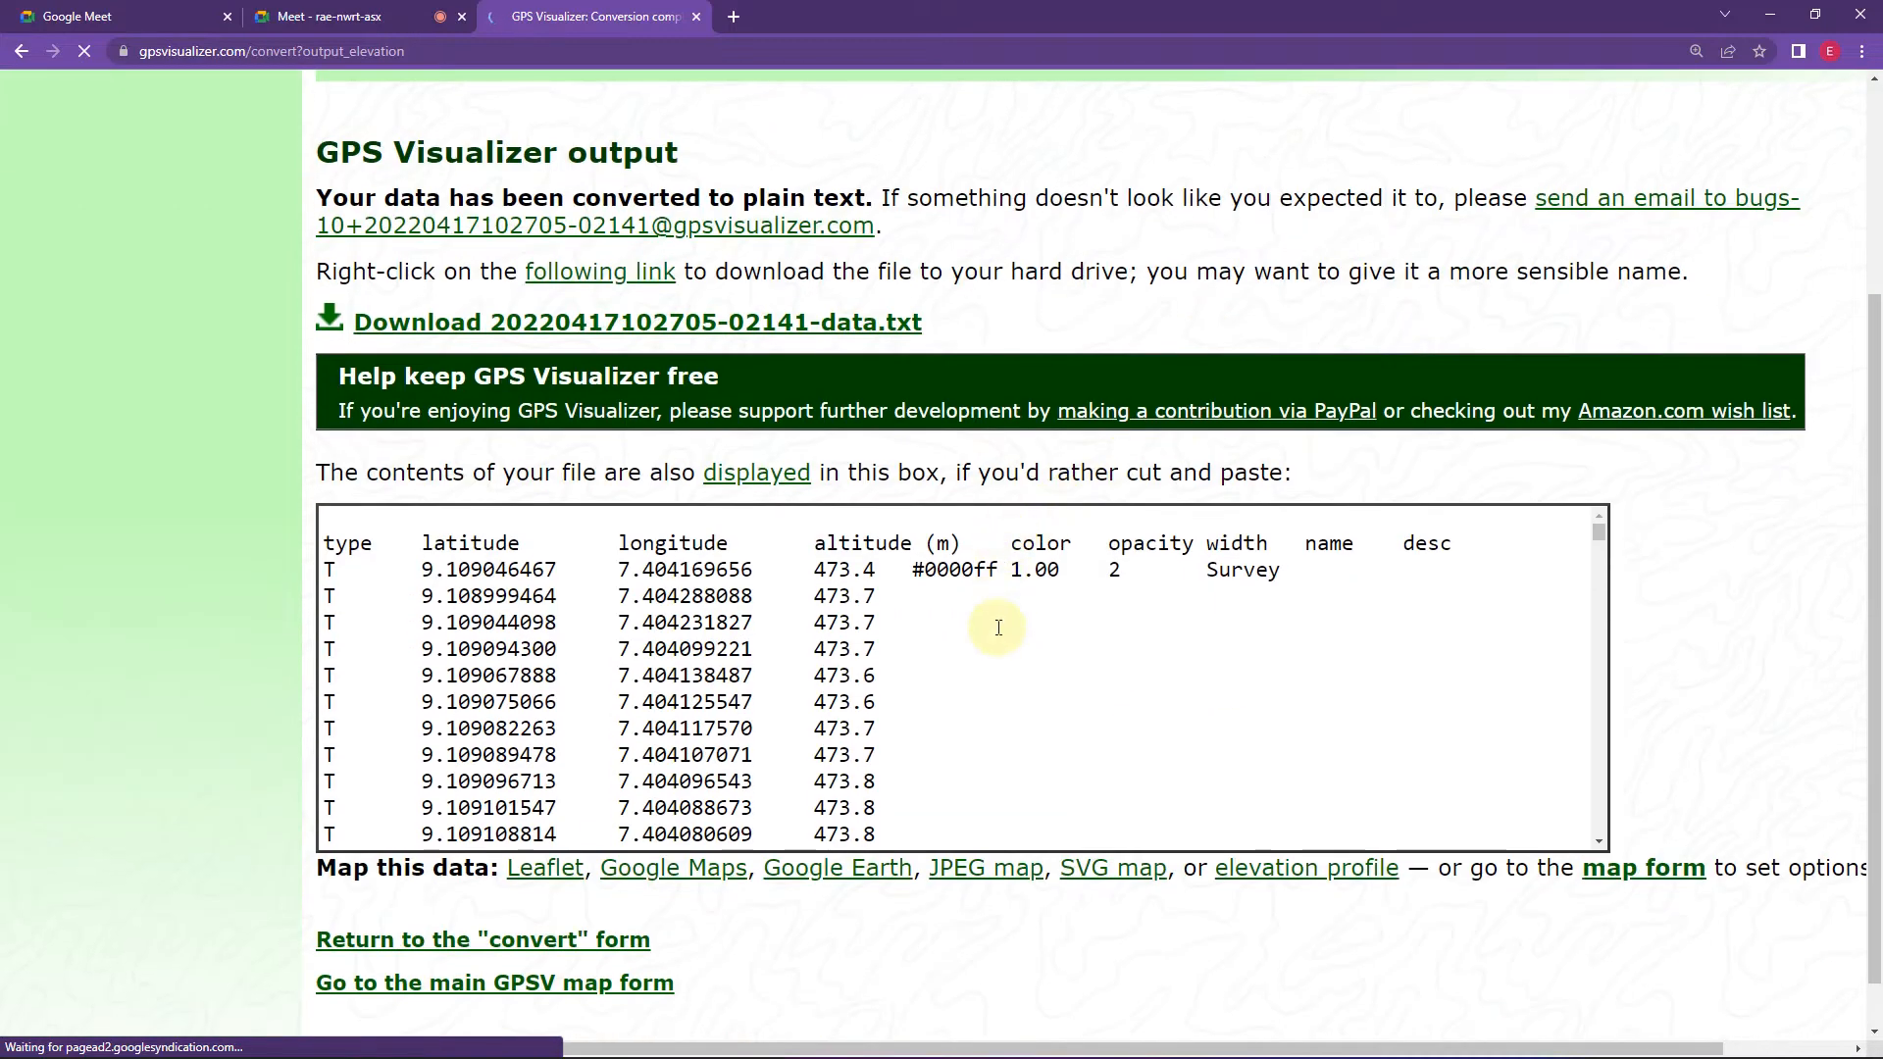
{"action": "scroll", "coordinate": [863, 589], "scroll_direction": "down", "scroll_amount": 1}
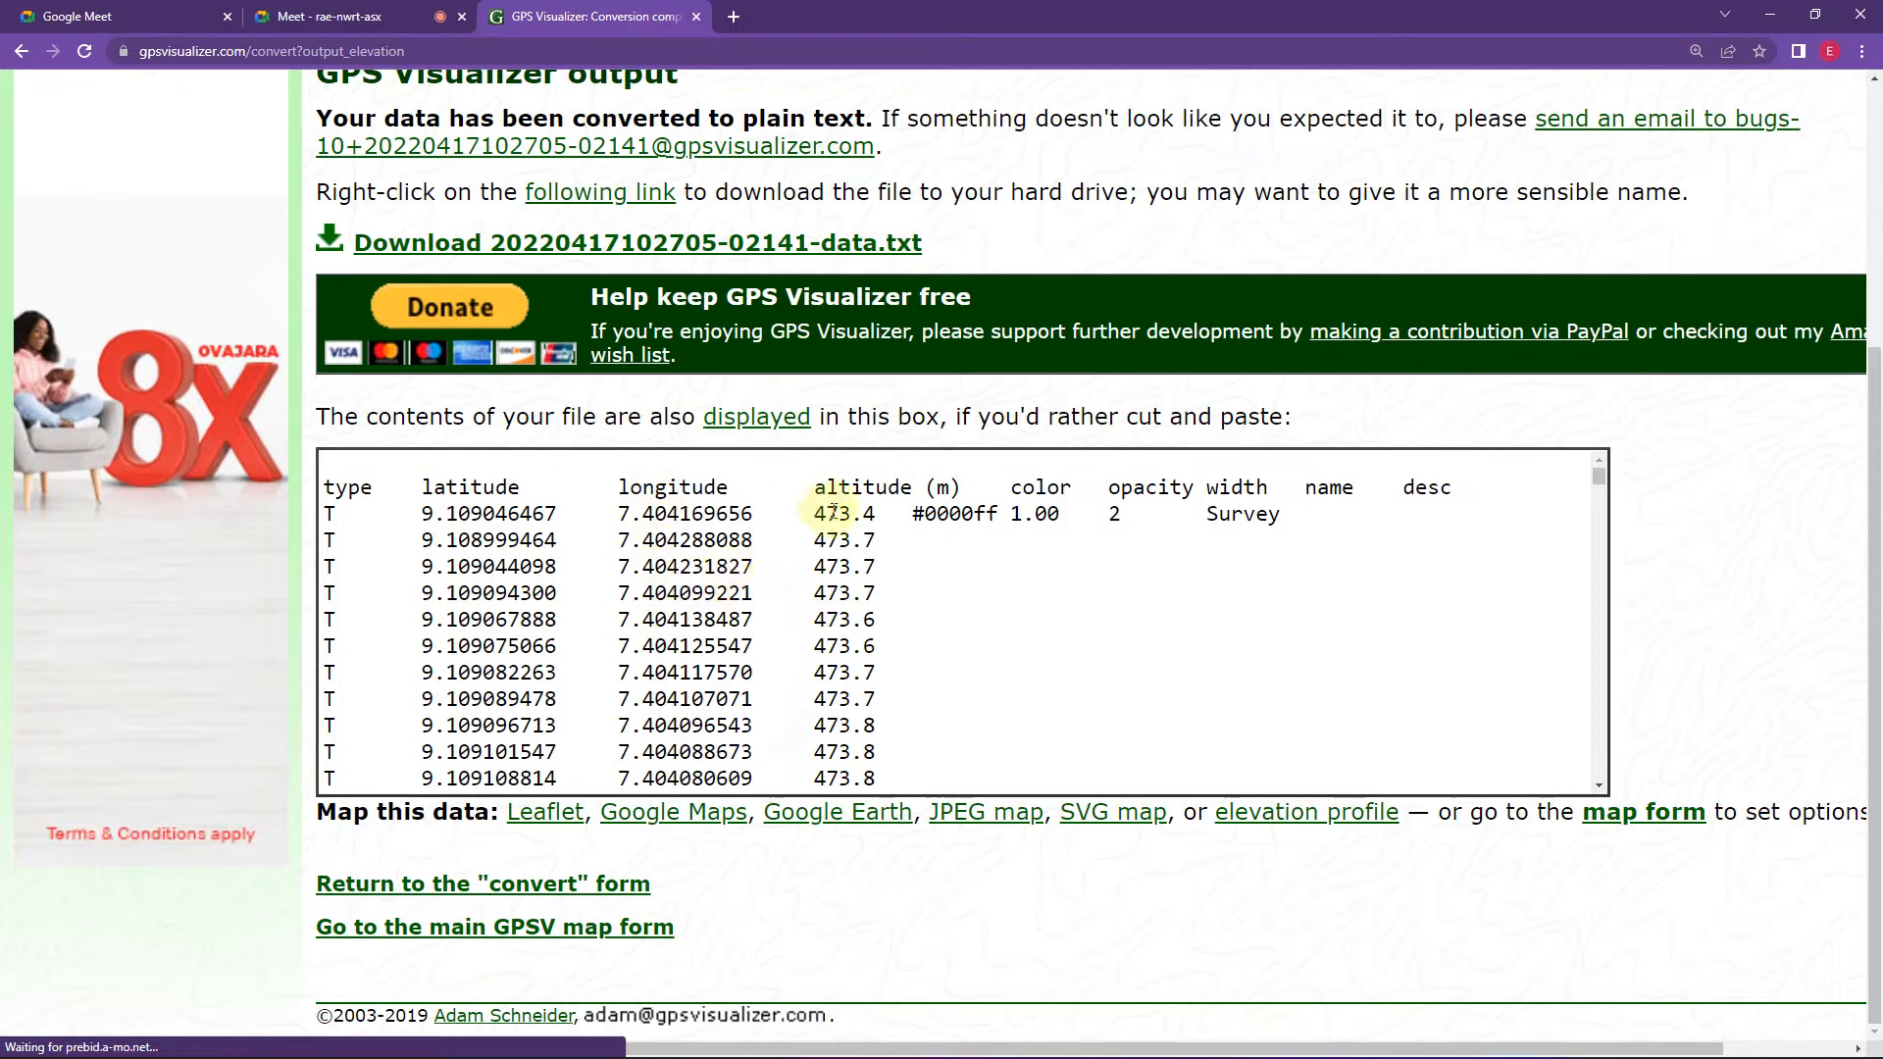
{"action": "scroll", "coordinate": [848, 499], "scroll_direction": "down", "scroll_amount": 7}
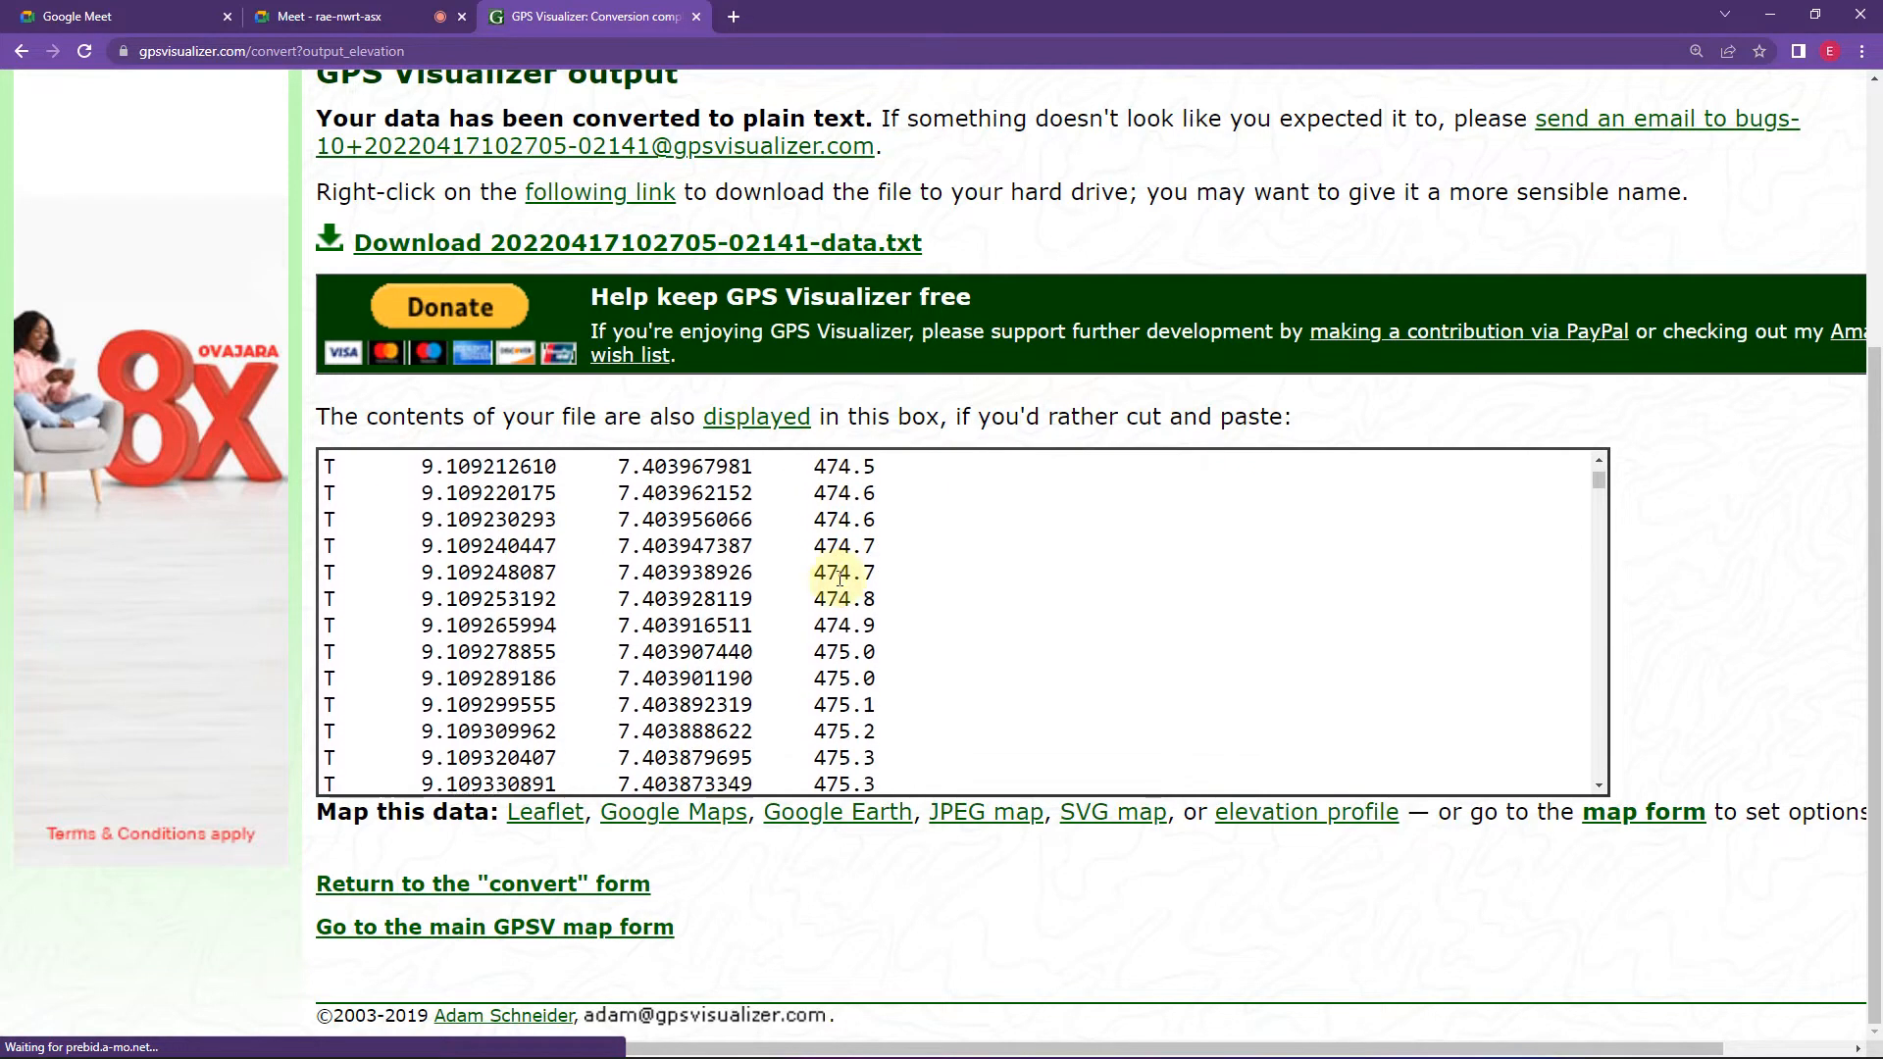
{"action": "scroll", "coordinate": [840, 578], "scroll_direction": "down", "scroll_amount": 3}
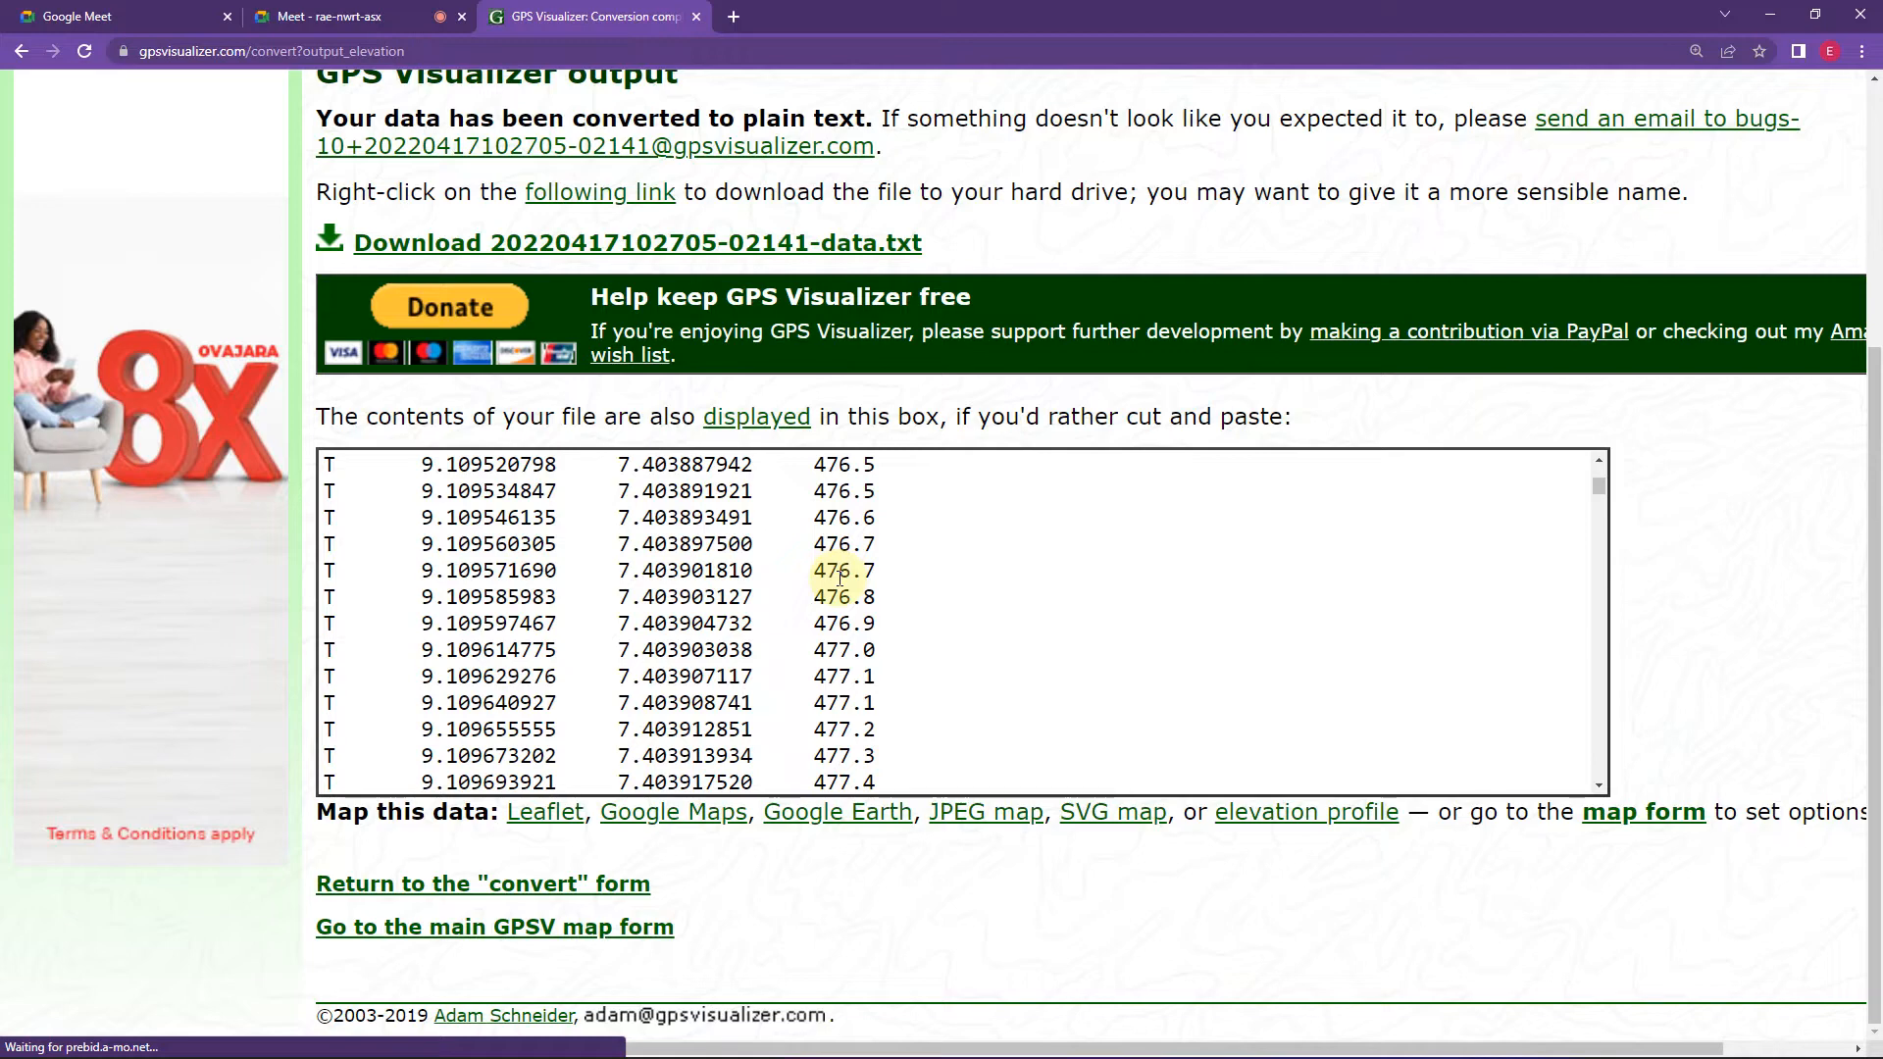
{"action": "scroll", "coordinate": [840, 577], "scroll_direction": "down", "scroll_amount": 12}
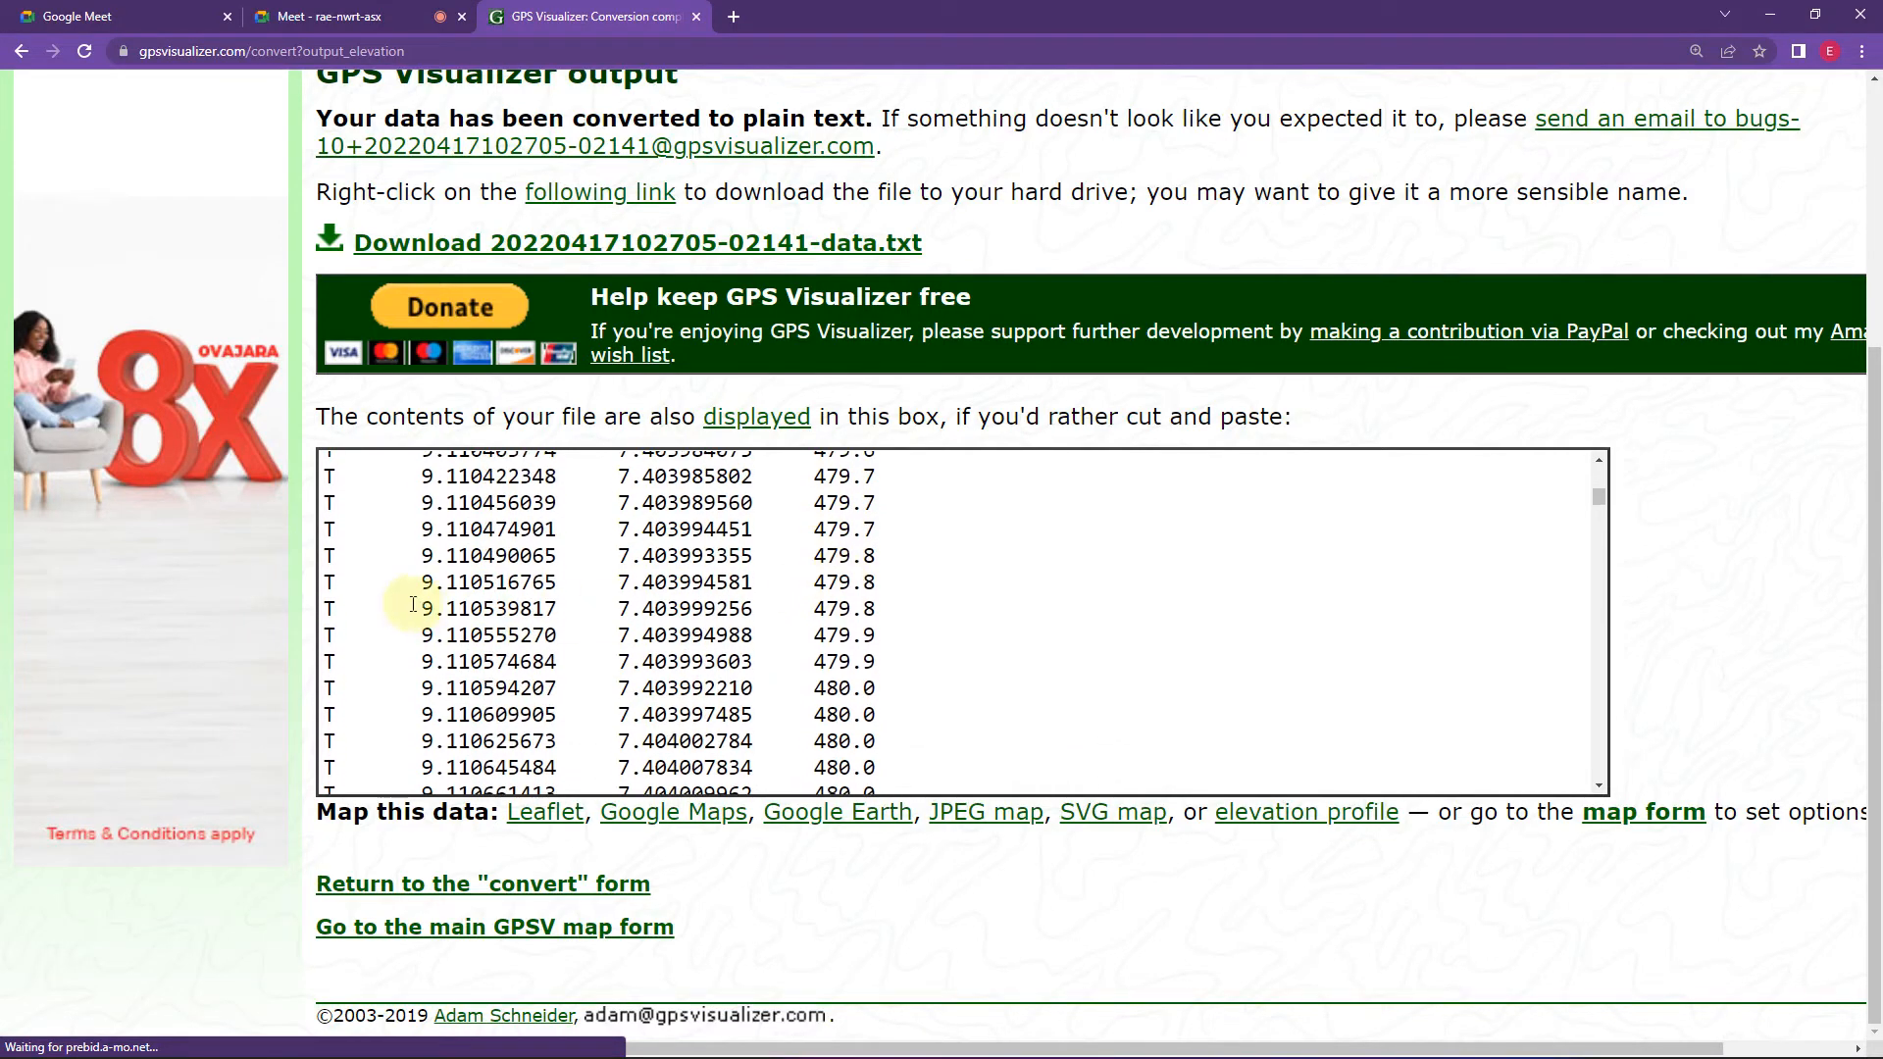
{"action": "left_click_drag", "start_coordinate": [325, 555], "coordinate": [885, 555]}
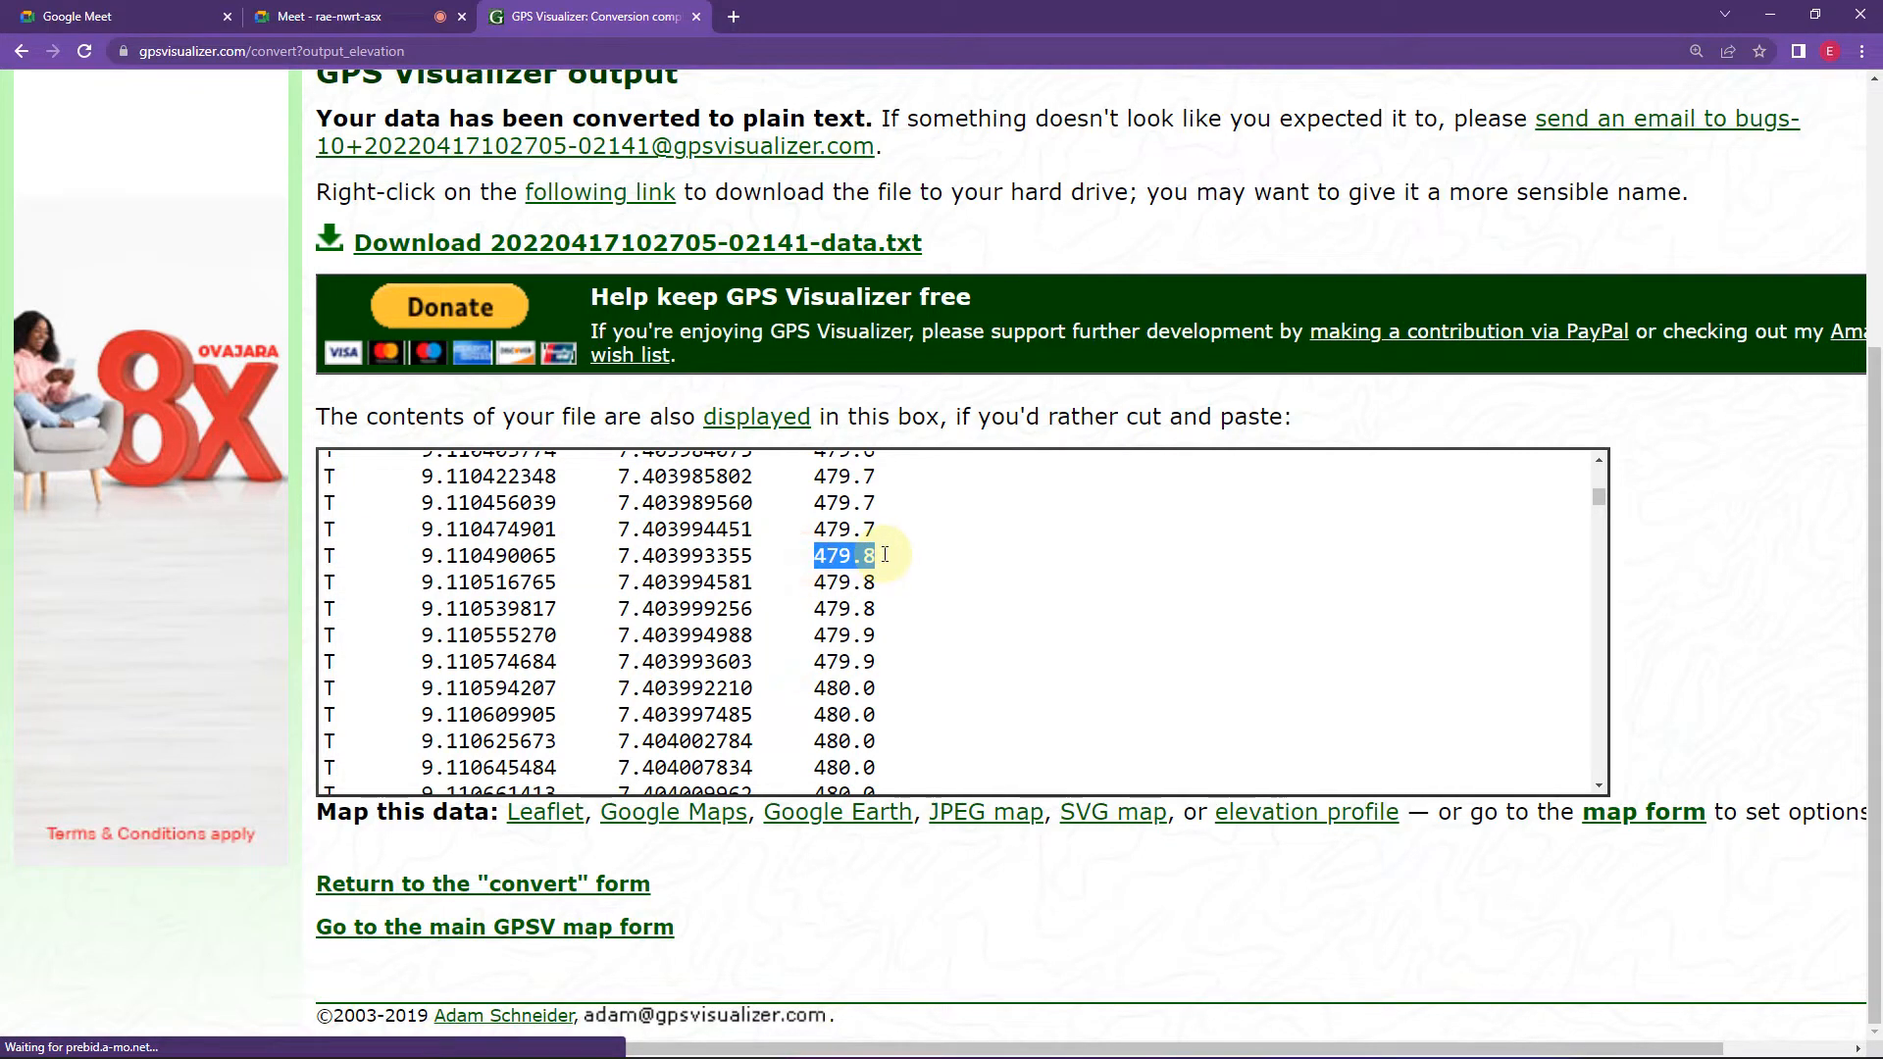
{"action": "scroll", "coordinate": [885, 555], "scroll_direction": "down", "scroll_amount": 10}
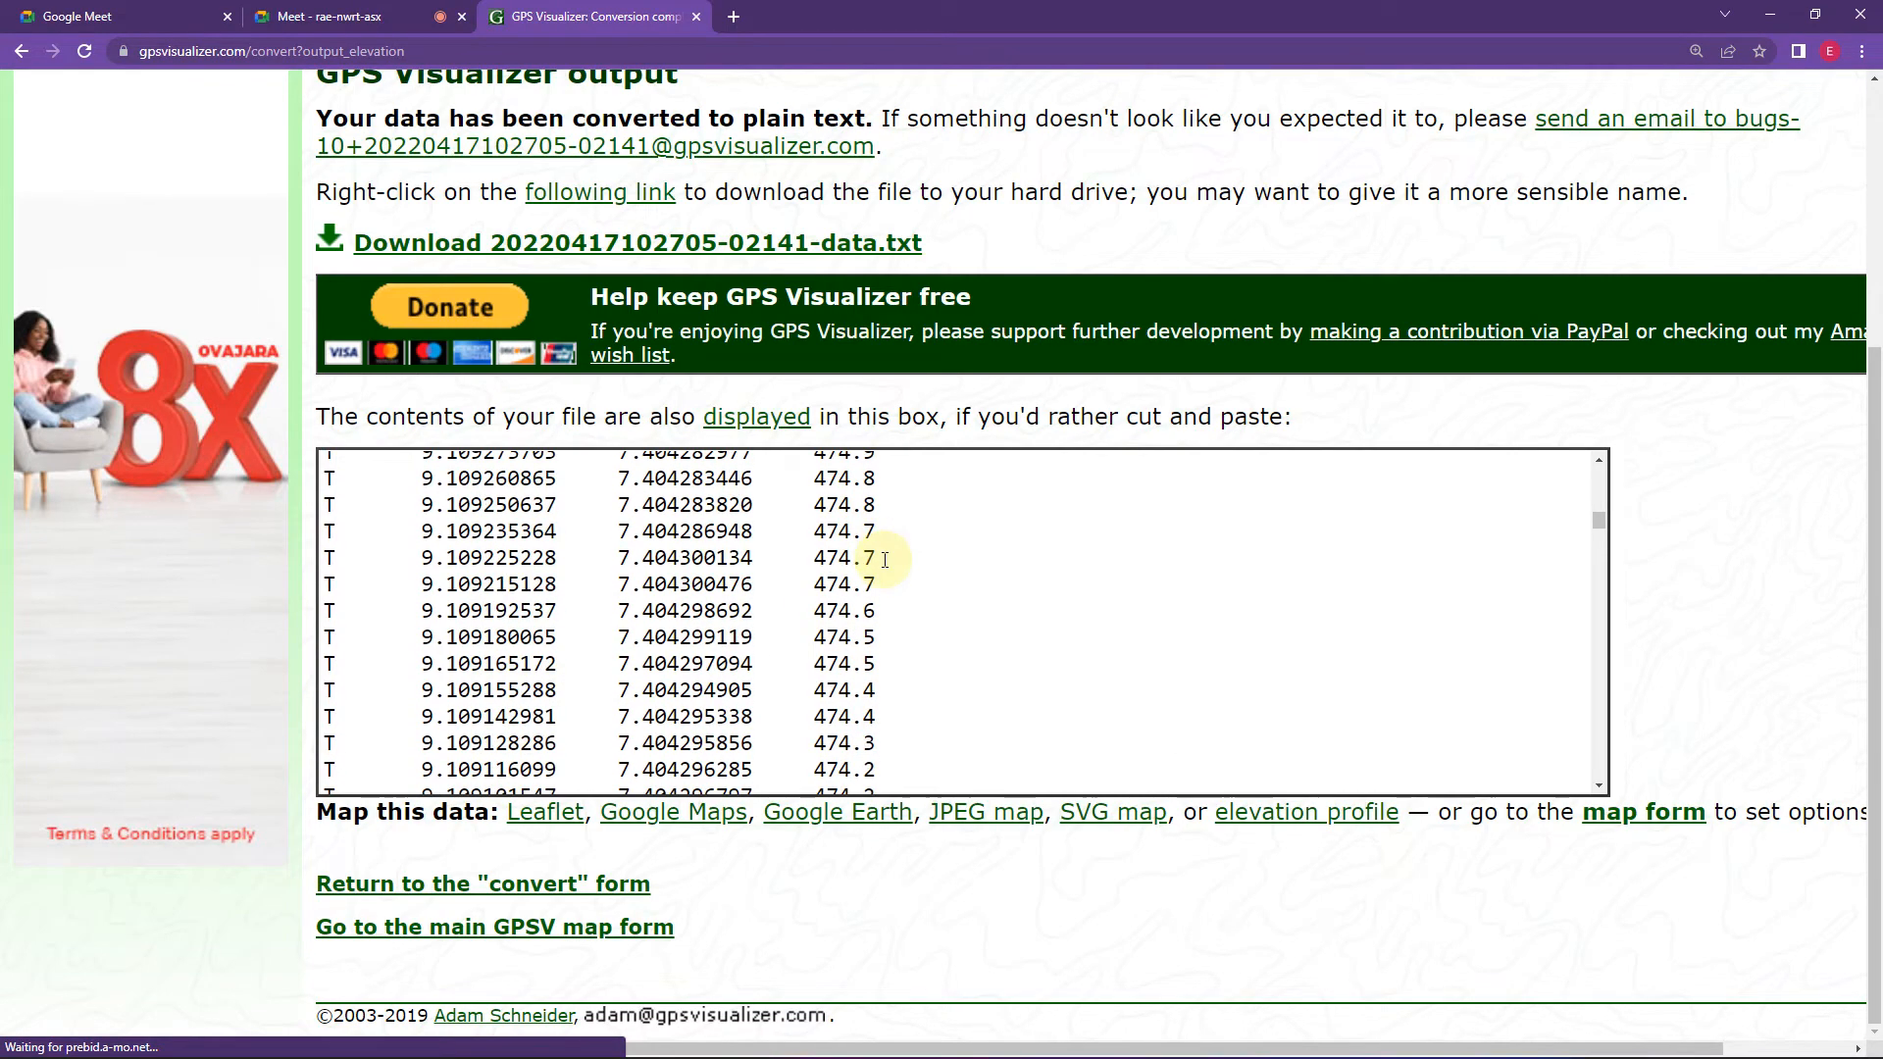
{"action": "scroll", "coordinate": [884, 559], "scroll_direction": "down", "scroll_amount": 4}
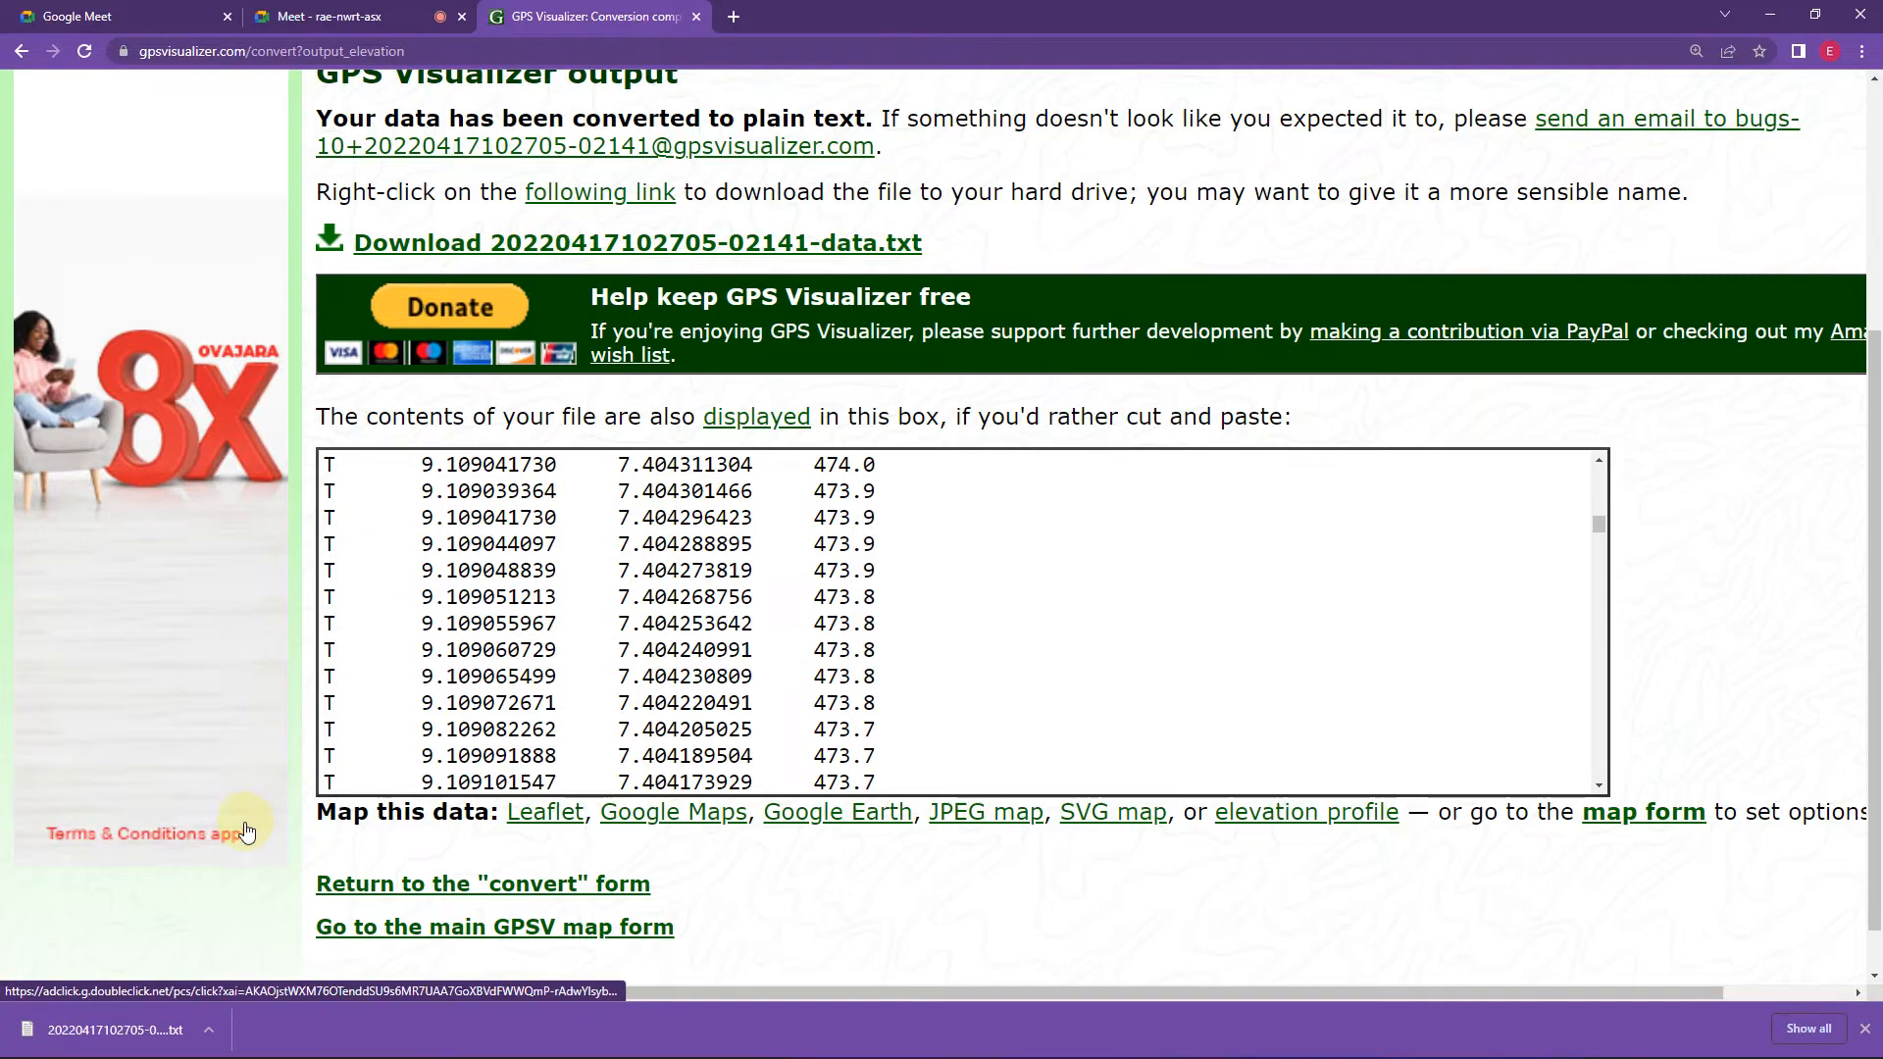
{"action": "left_click", "coordinate": [147, 1025]}
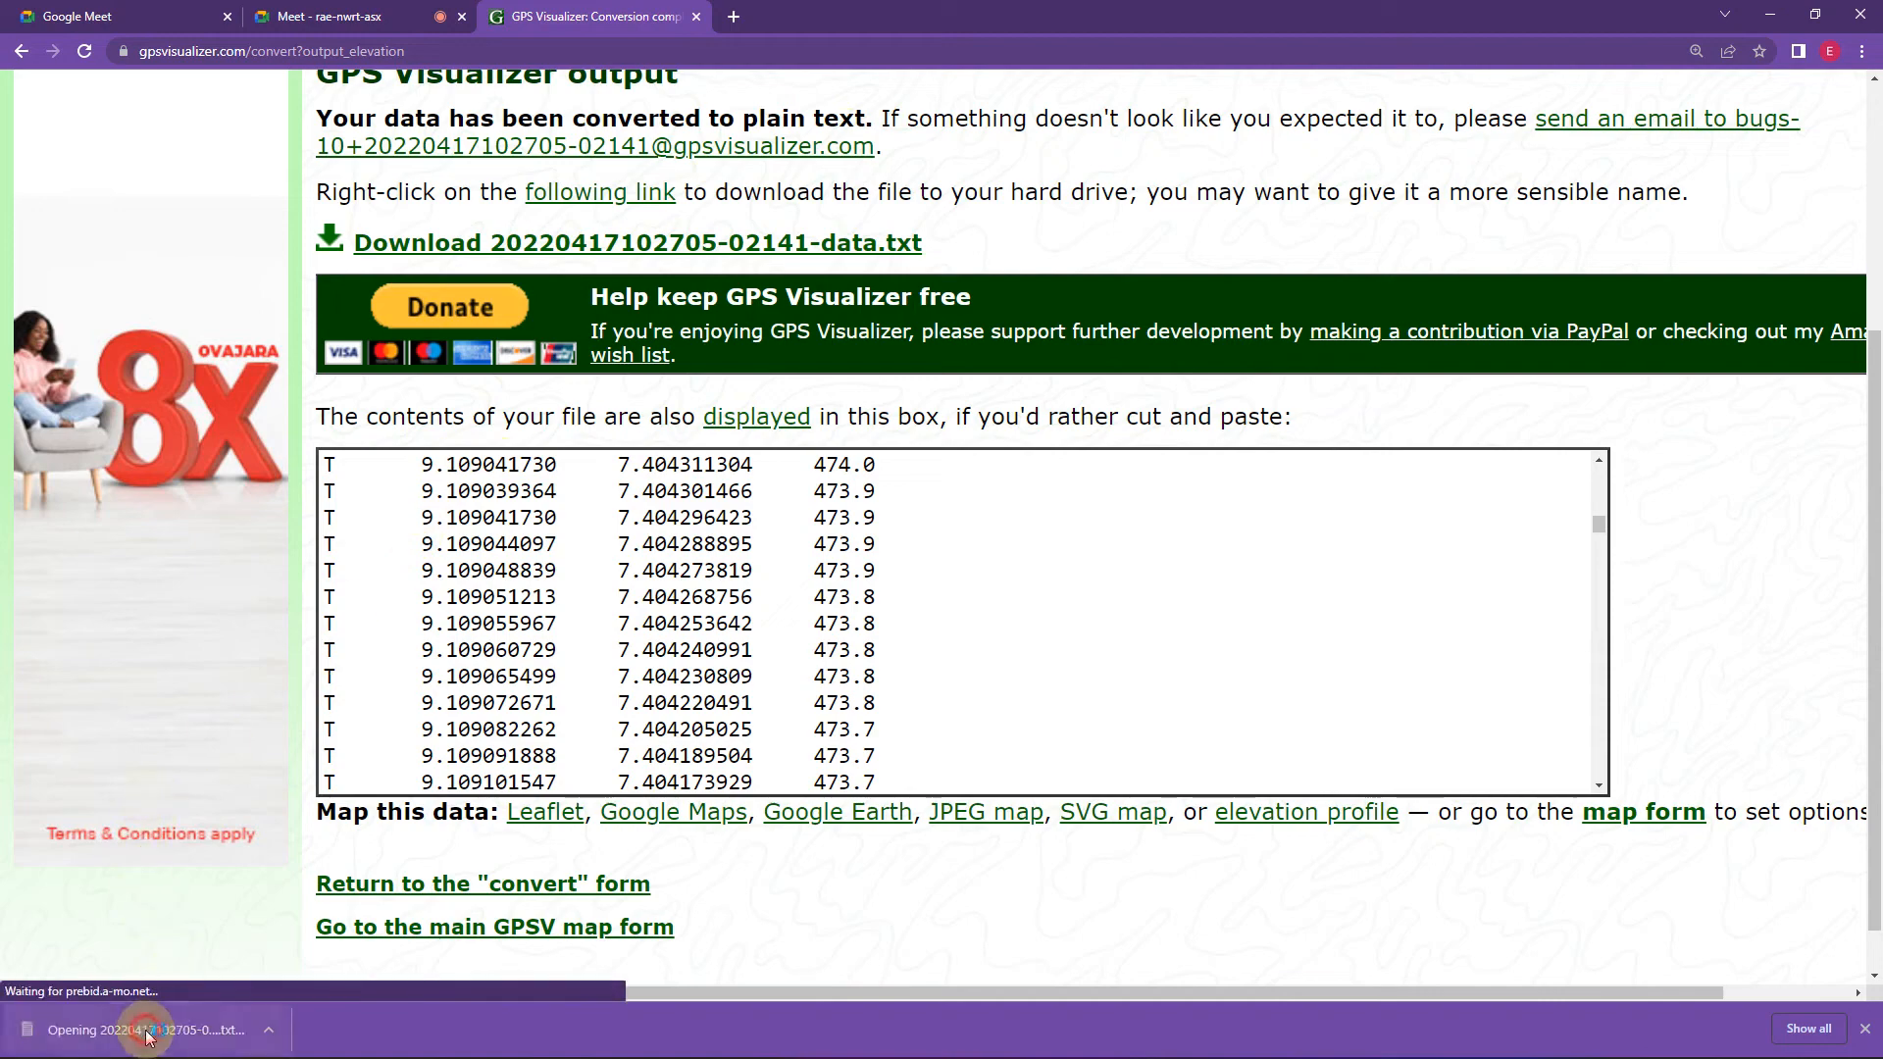
{"action": "left_click", "coordinate": [965, 123]}
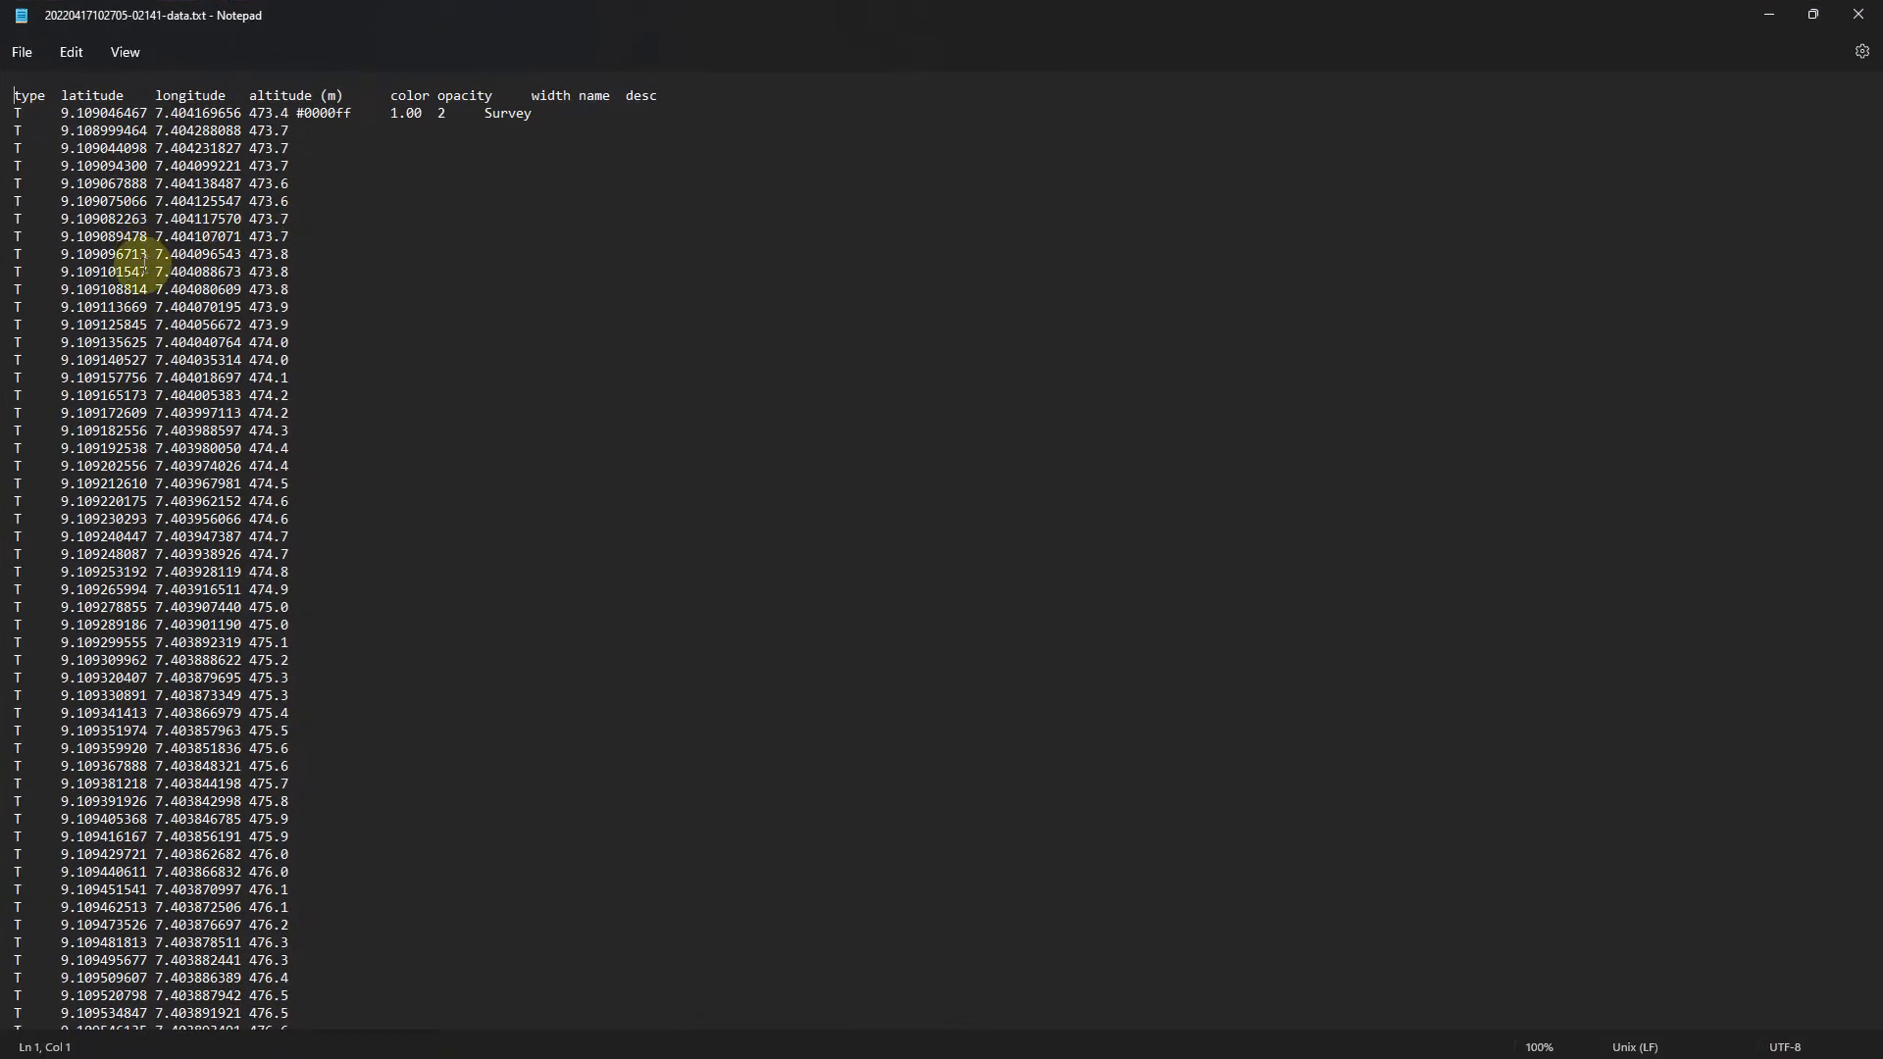
{"action": "scroll", "coordinate": [143, 265], "scroll_direction": "down", "scroll_amount": 5}
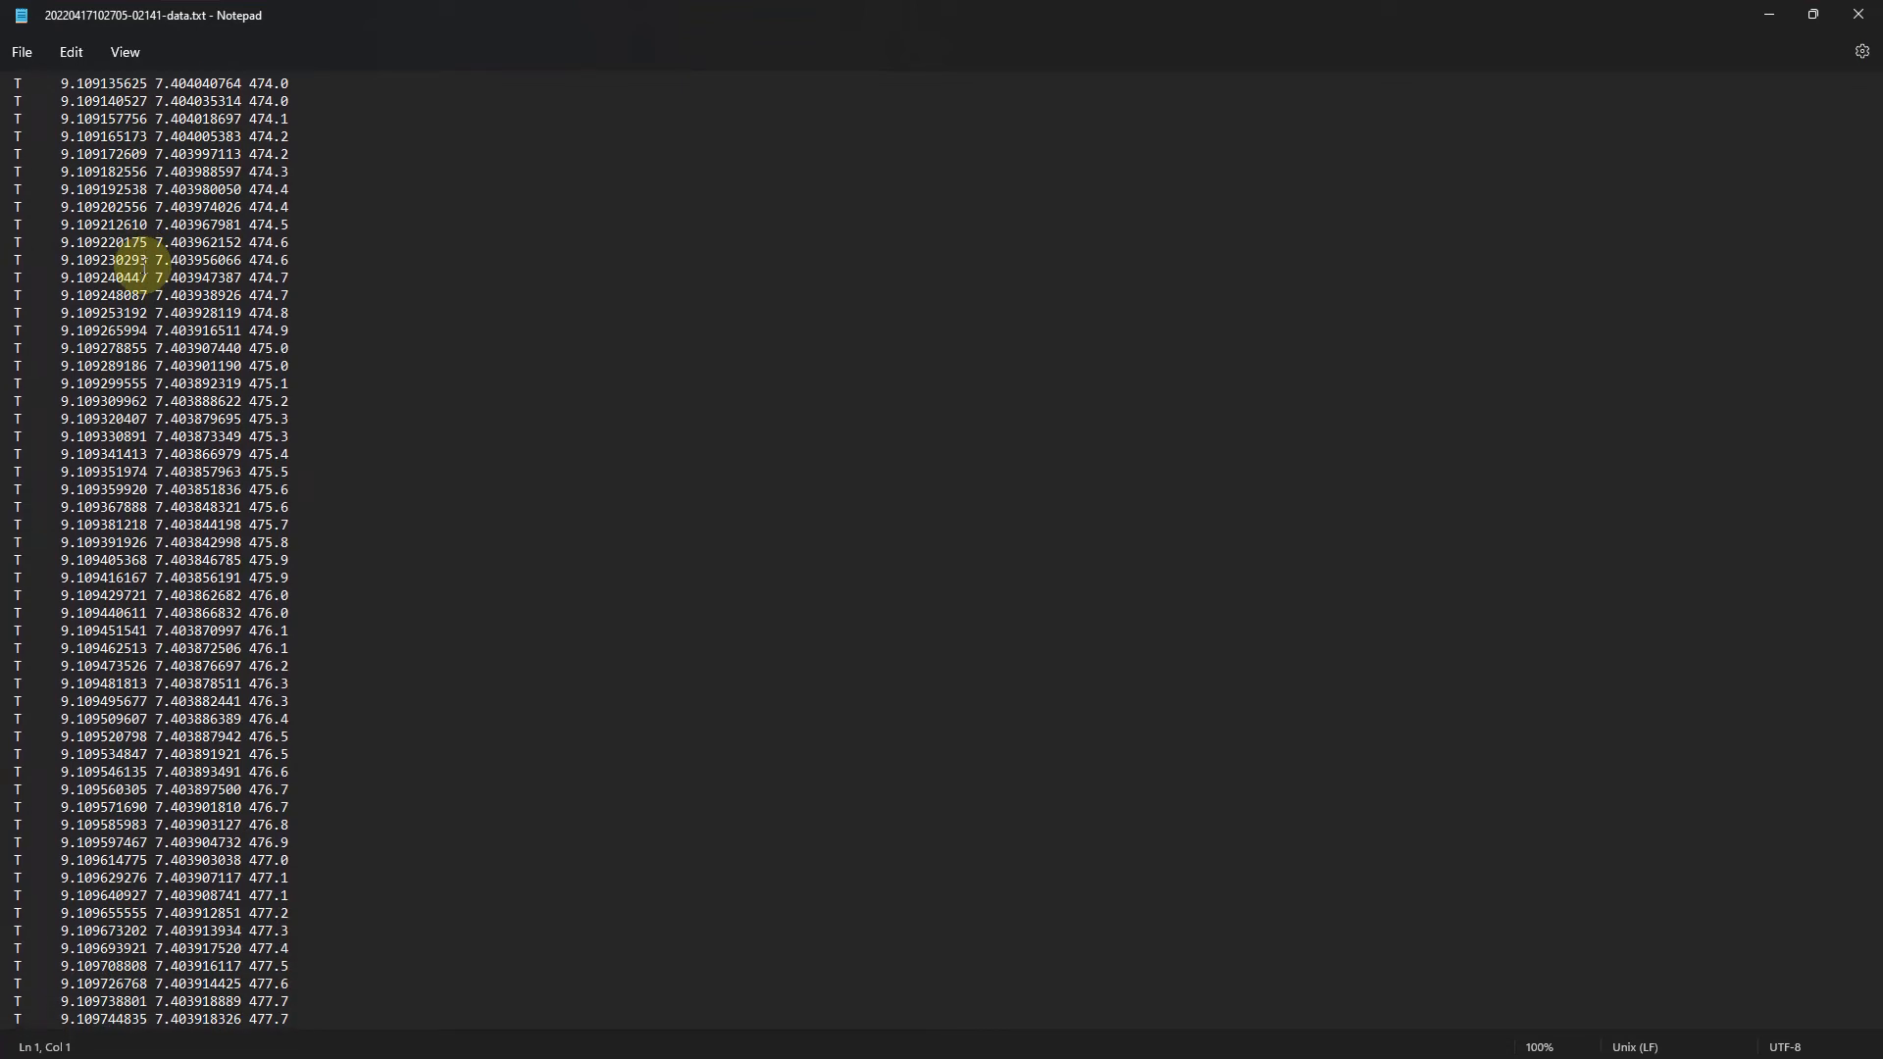
{"action": "left_click", "coordinate": [1860, 18]}
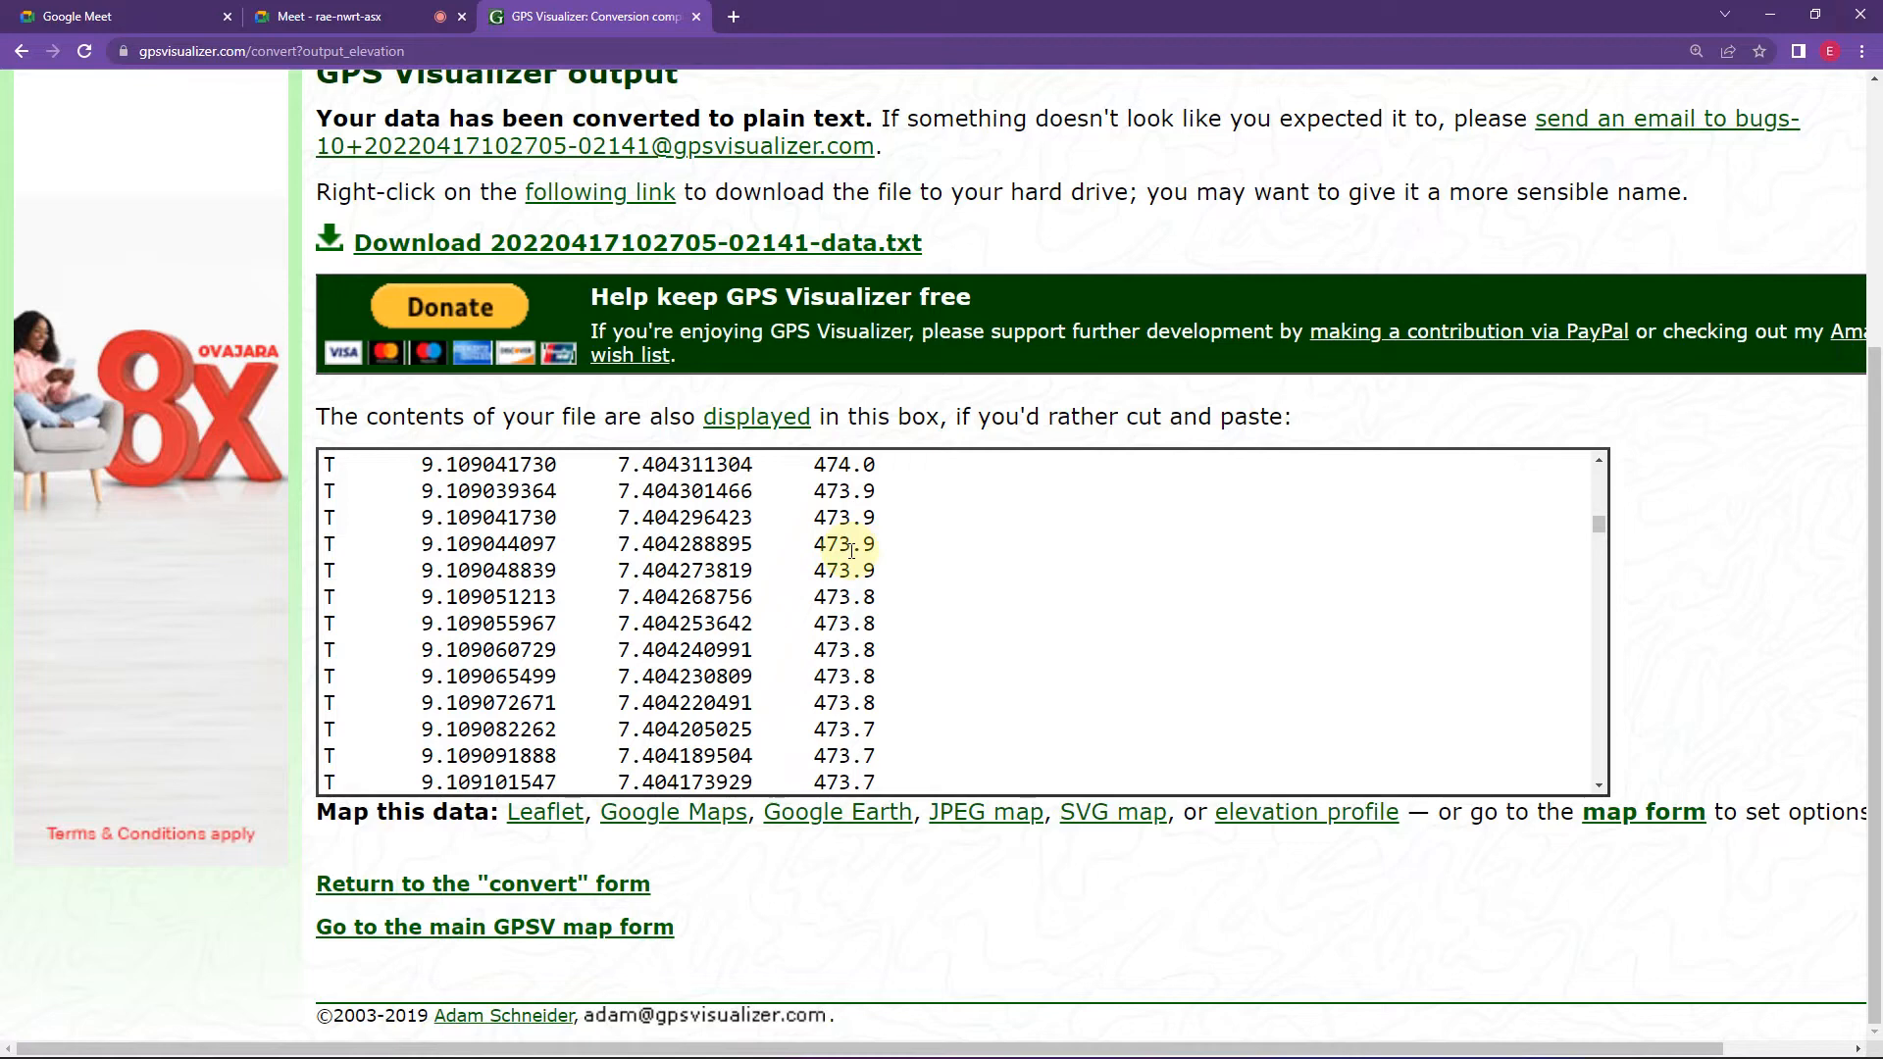
Switch to Excel by launching it and dismiss the Office activation notice.
{"action": "key", "text": "super"}
{"action": "type", "text": "excel"}
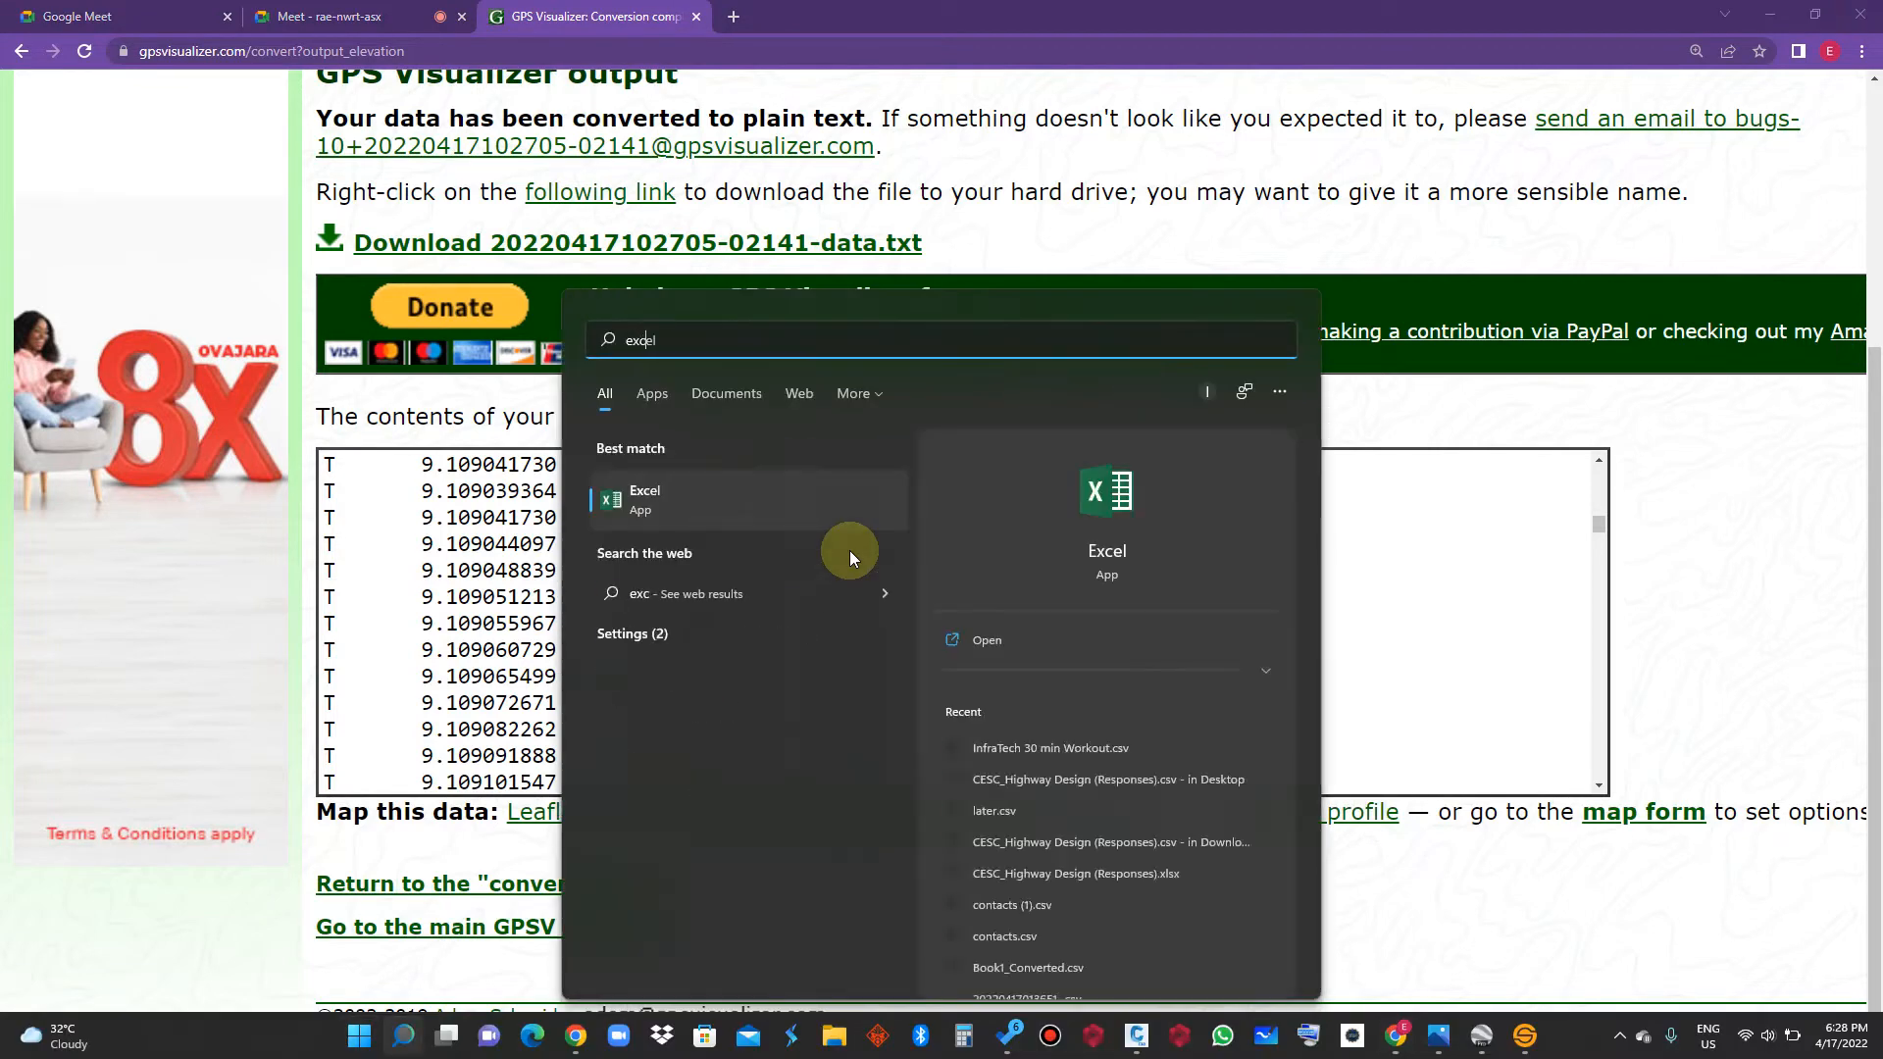
{"action": "key", "text": "Return"}
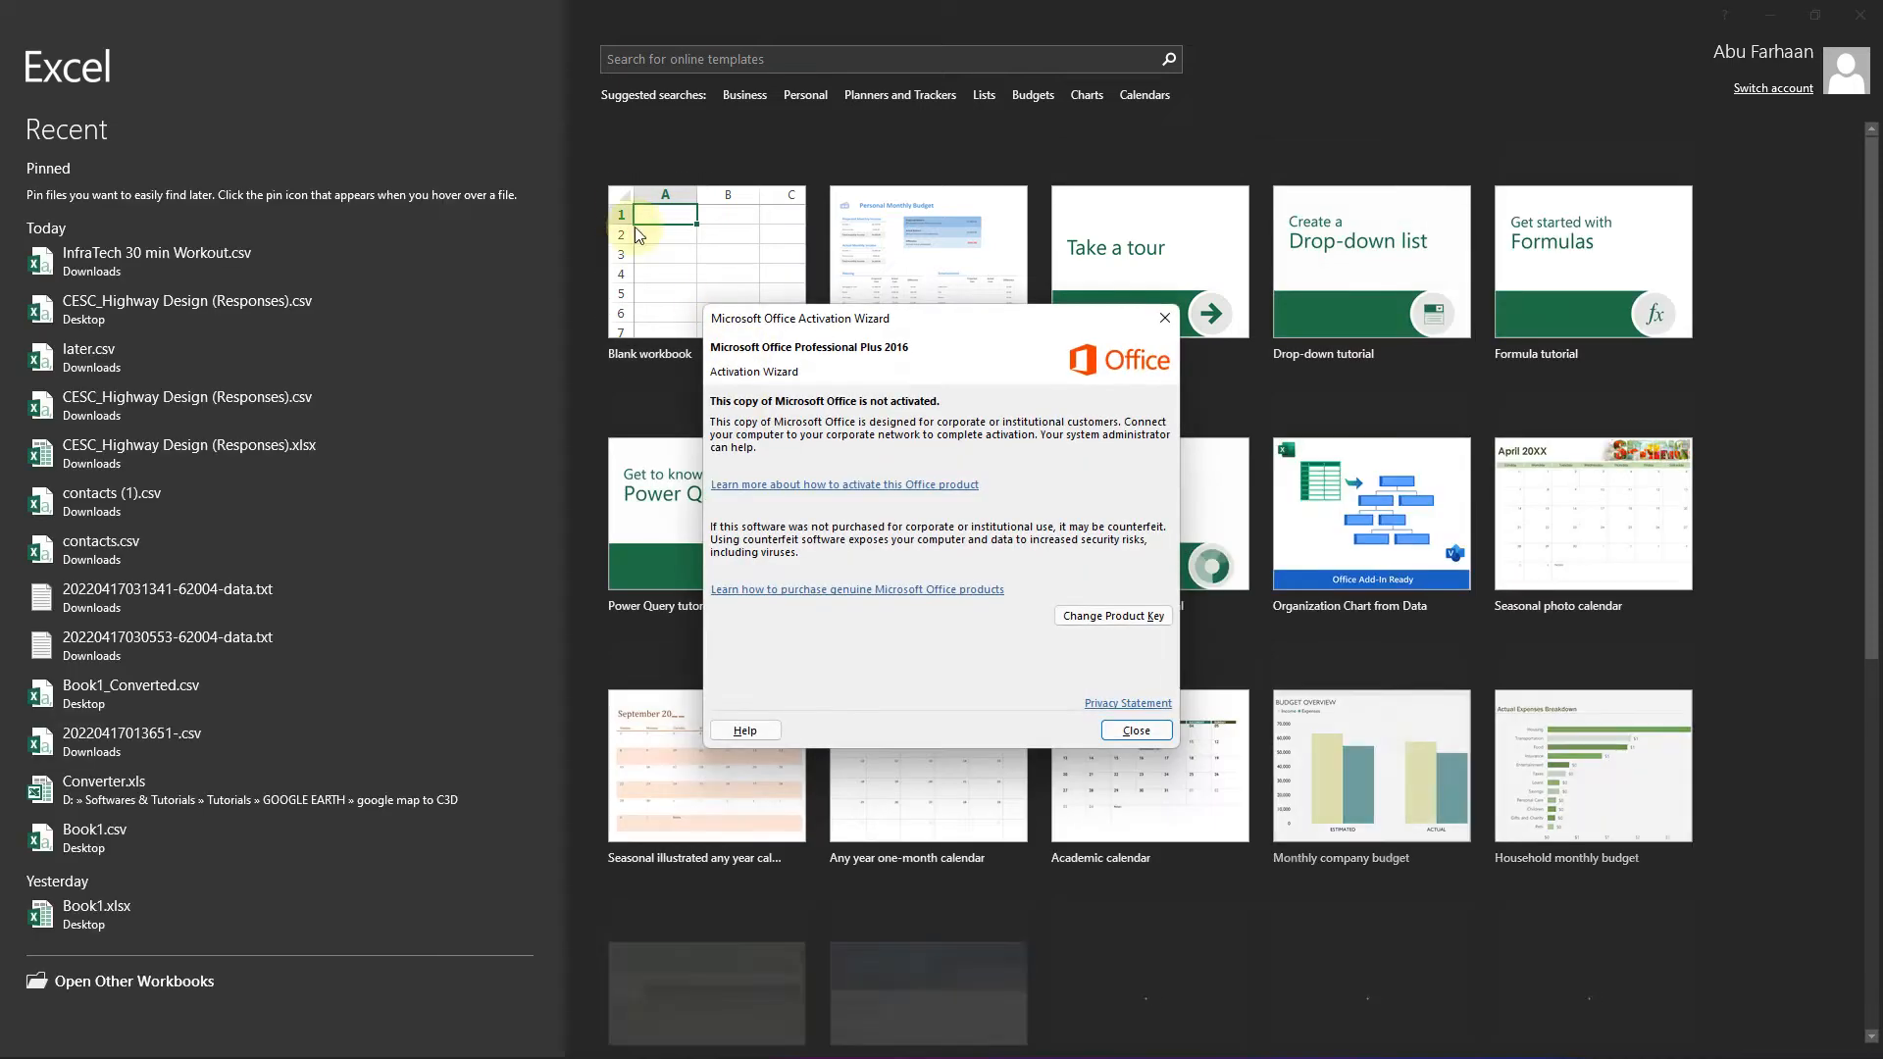
{"action": "left_click", "coordinate": [1165, 318]}
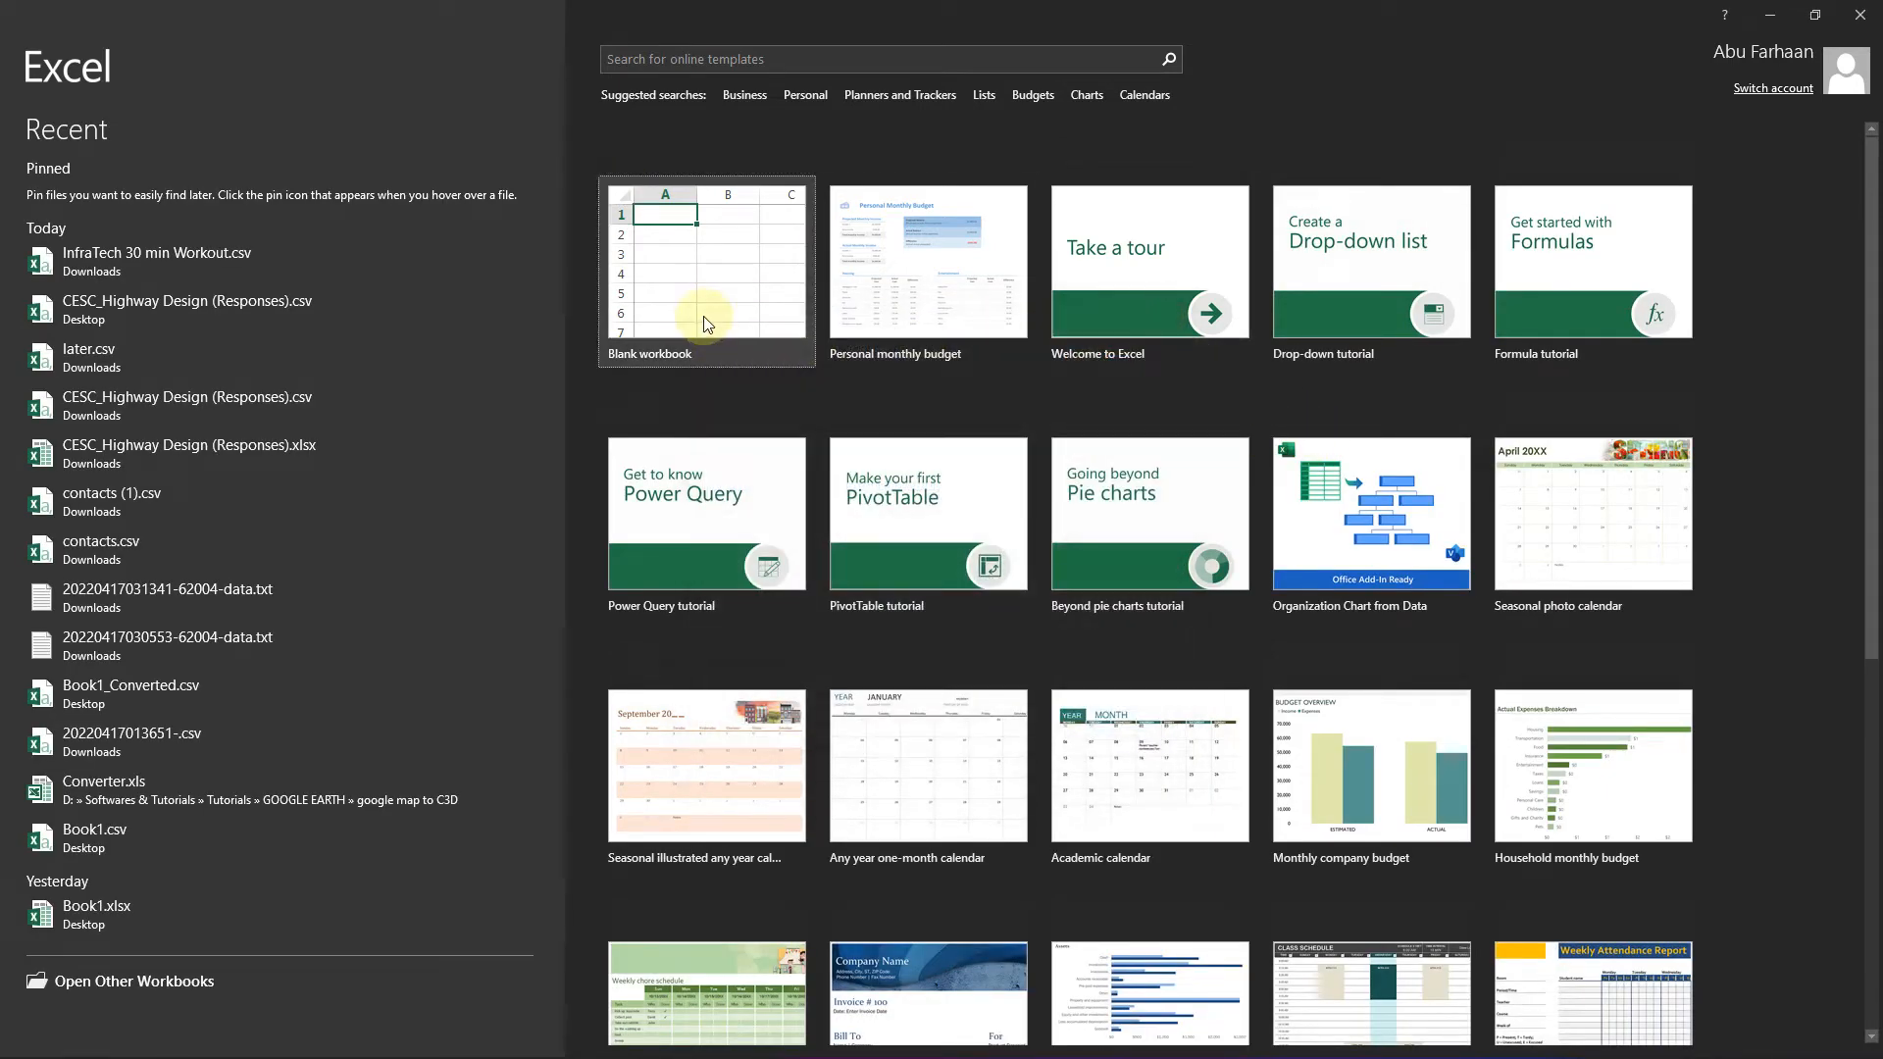
{"action": "left_click", "coordinate": [193, 966]}
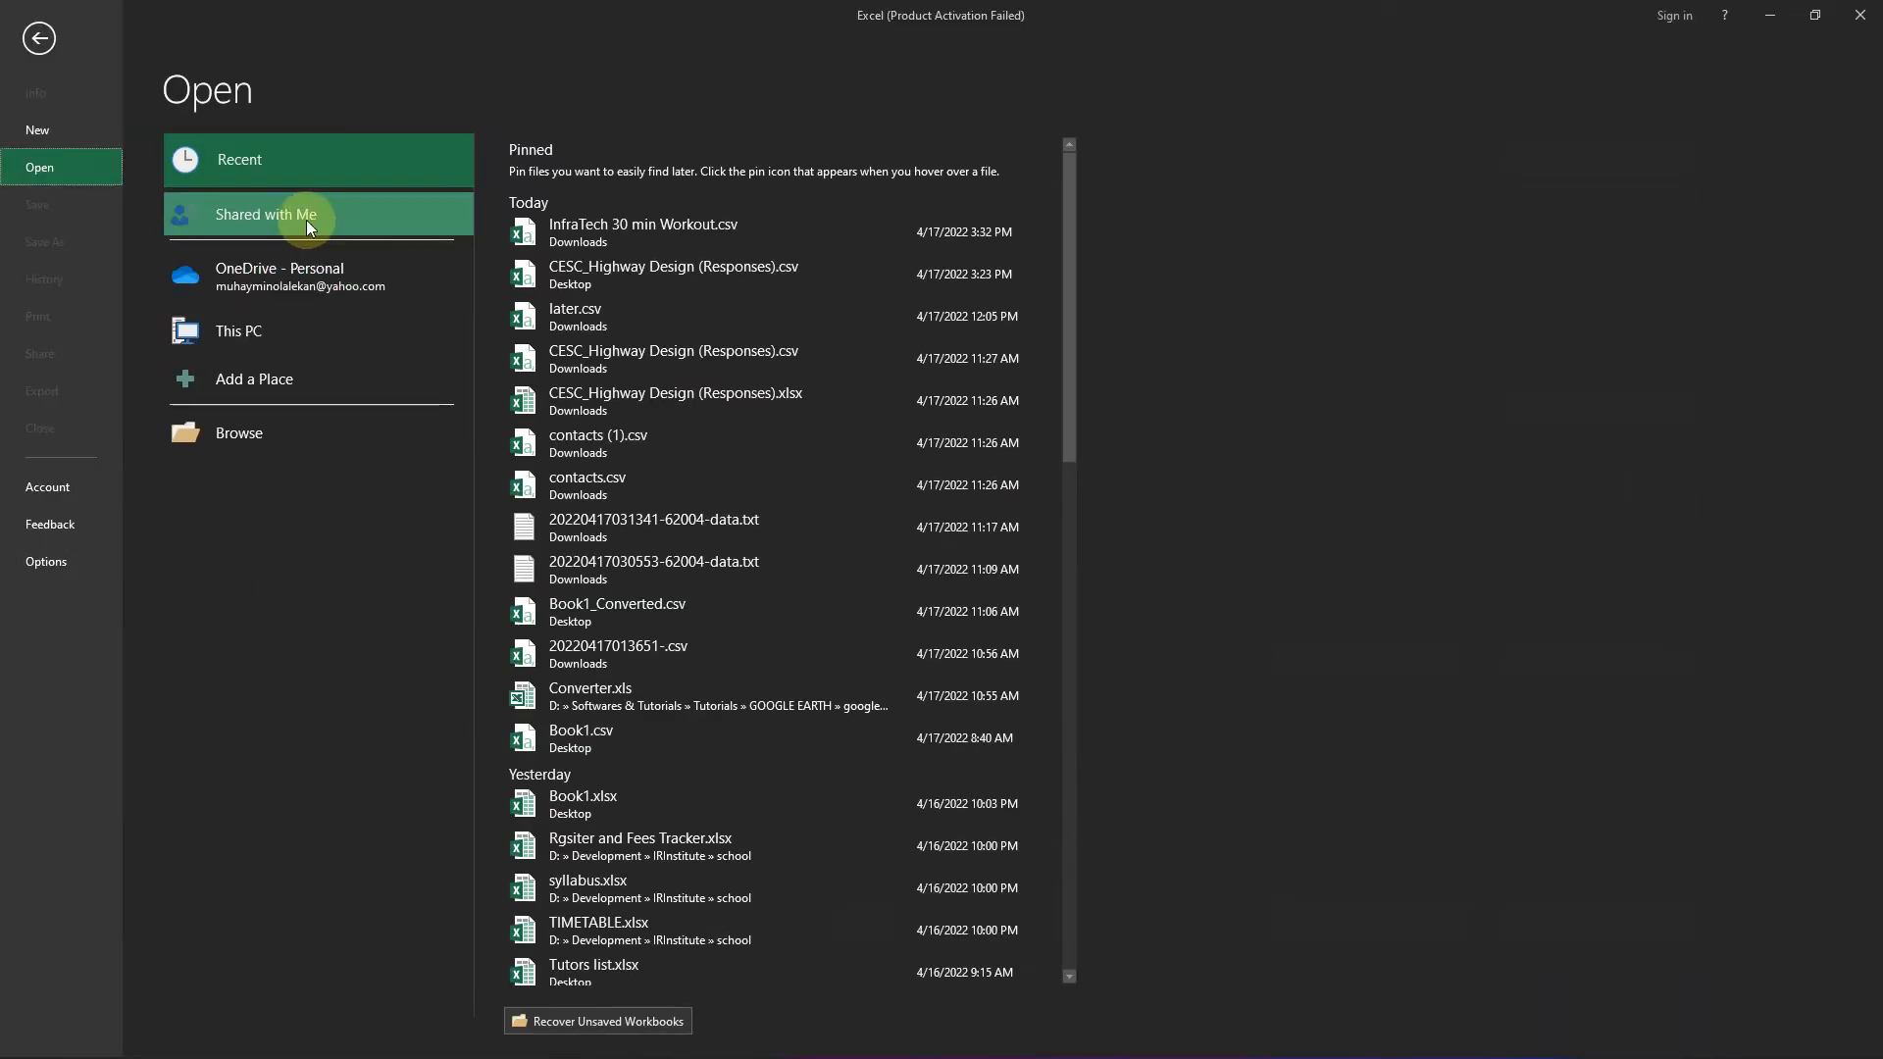
{"action": "left_click", "coordinate": [263, 432]}
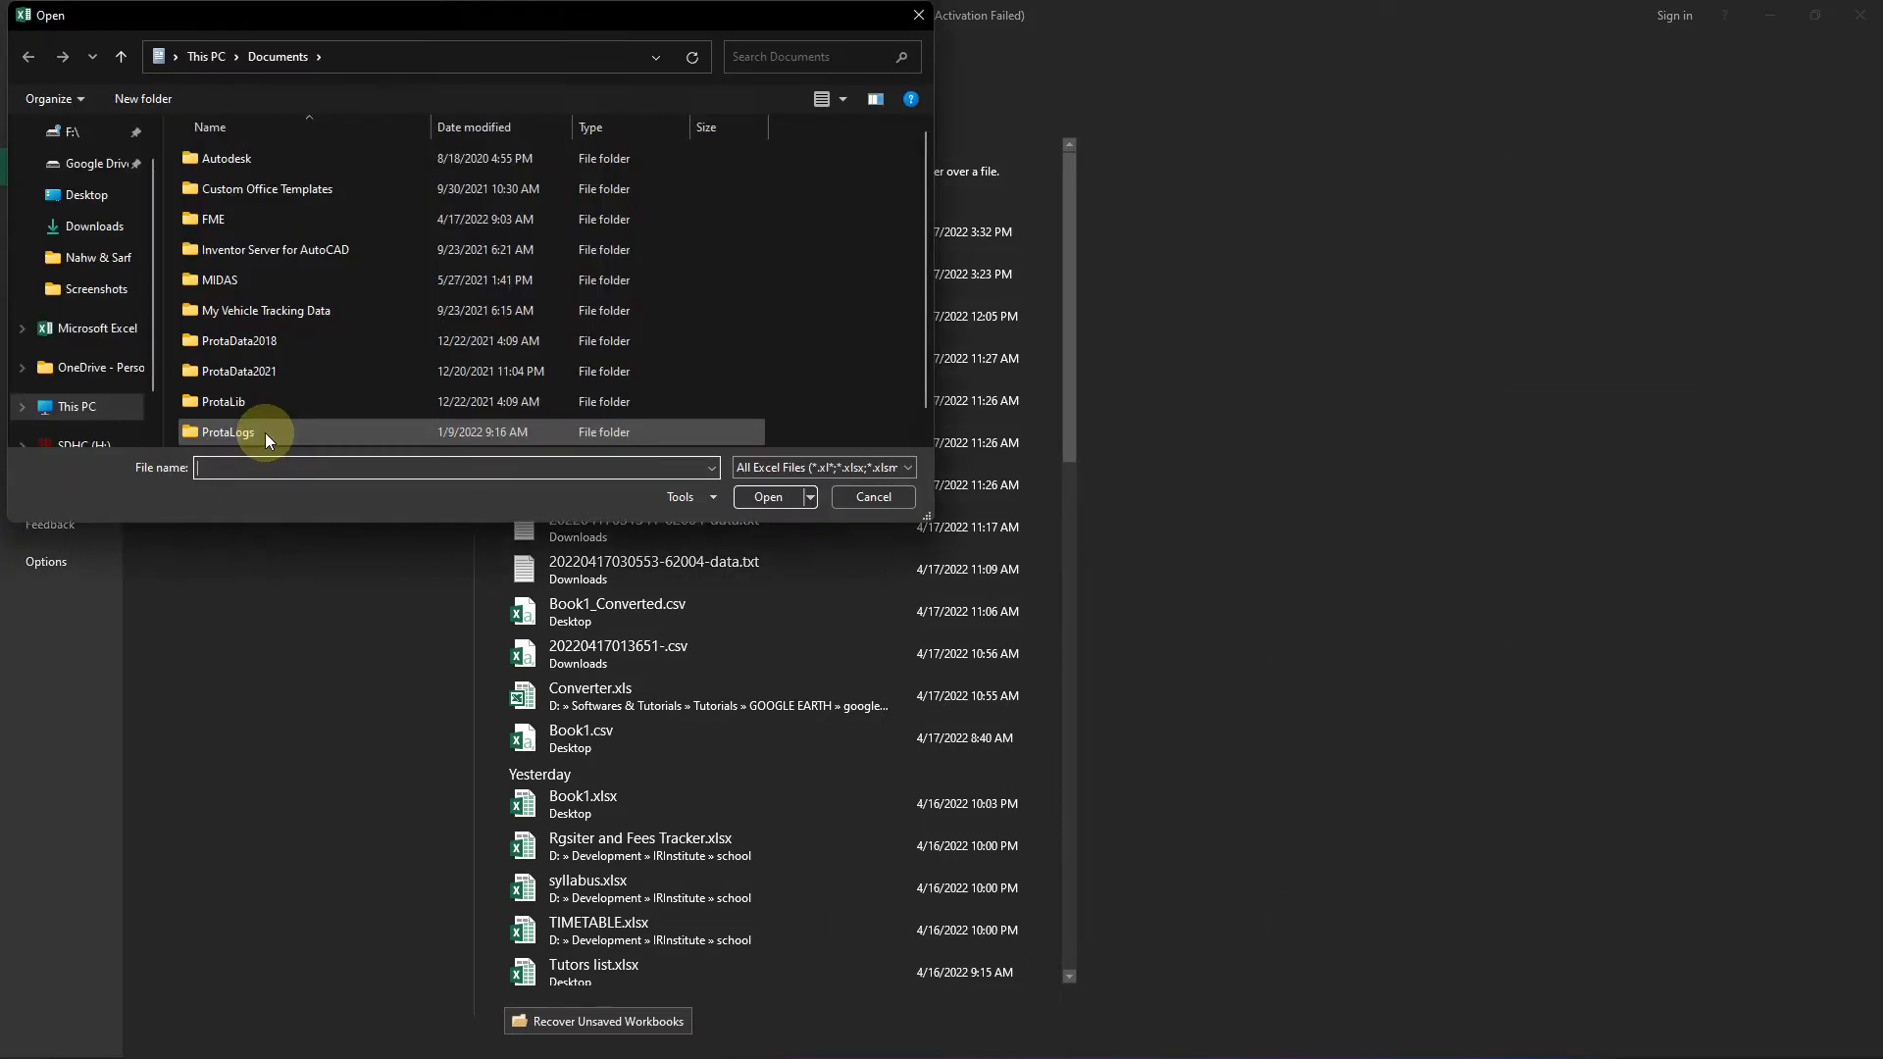
{"action": "left_click", "coordinate": [94, 225]}
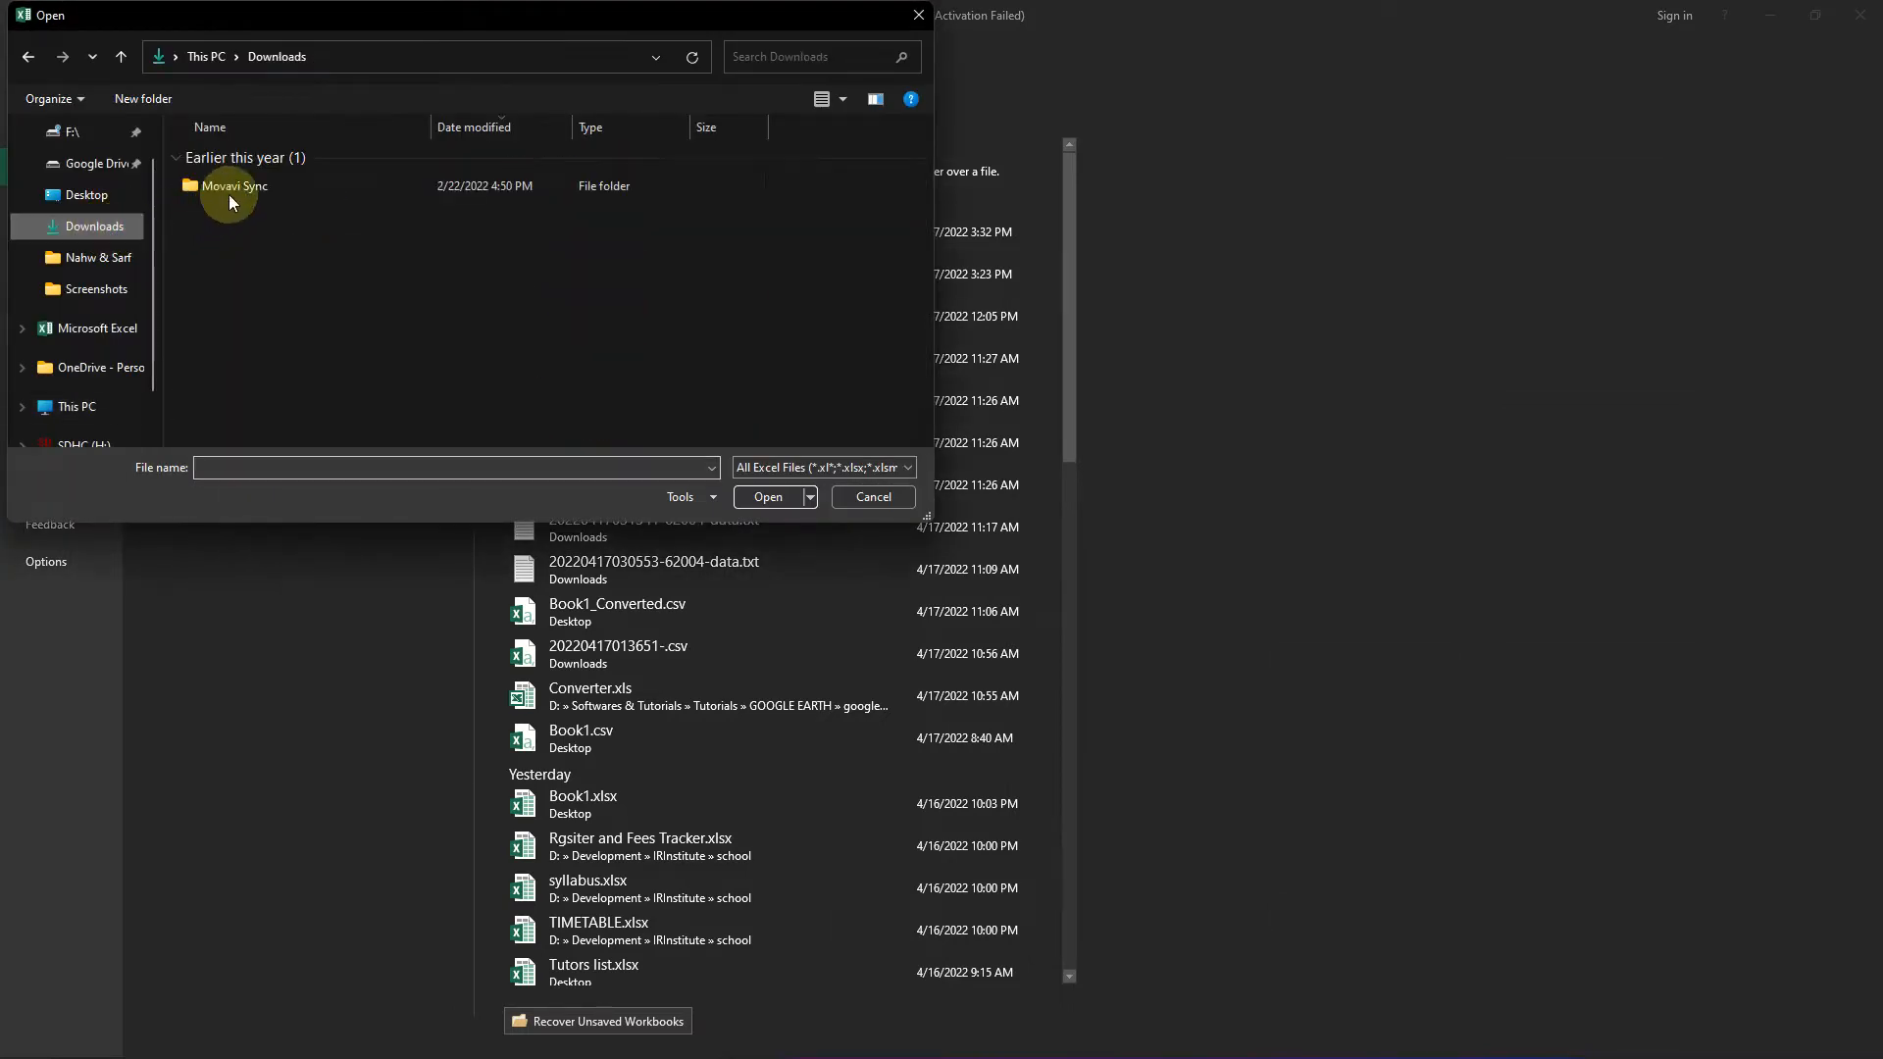
{"action": "left_click", "coordinate": [777, 469]}
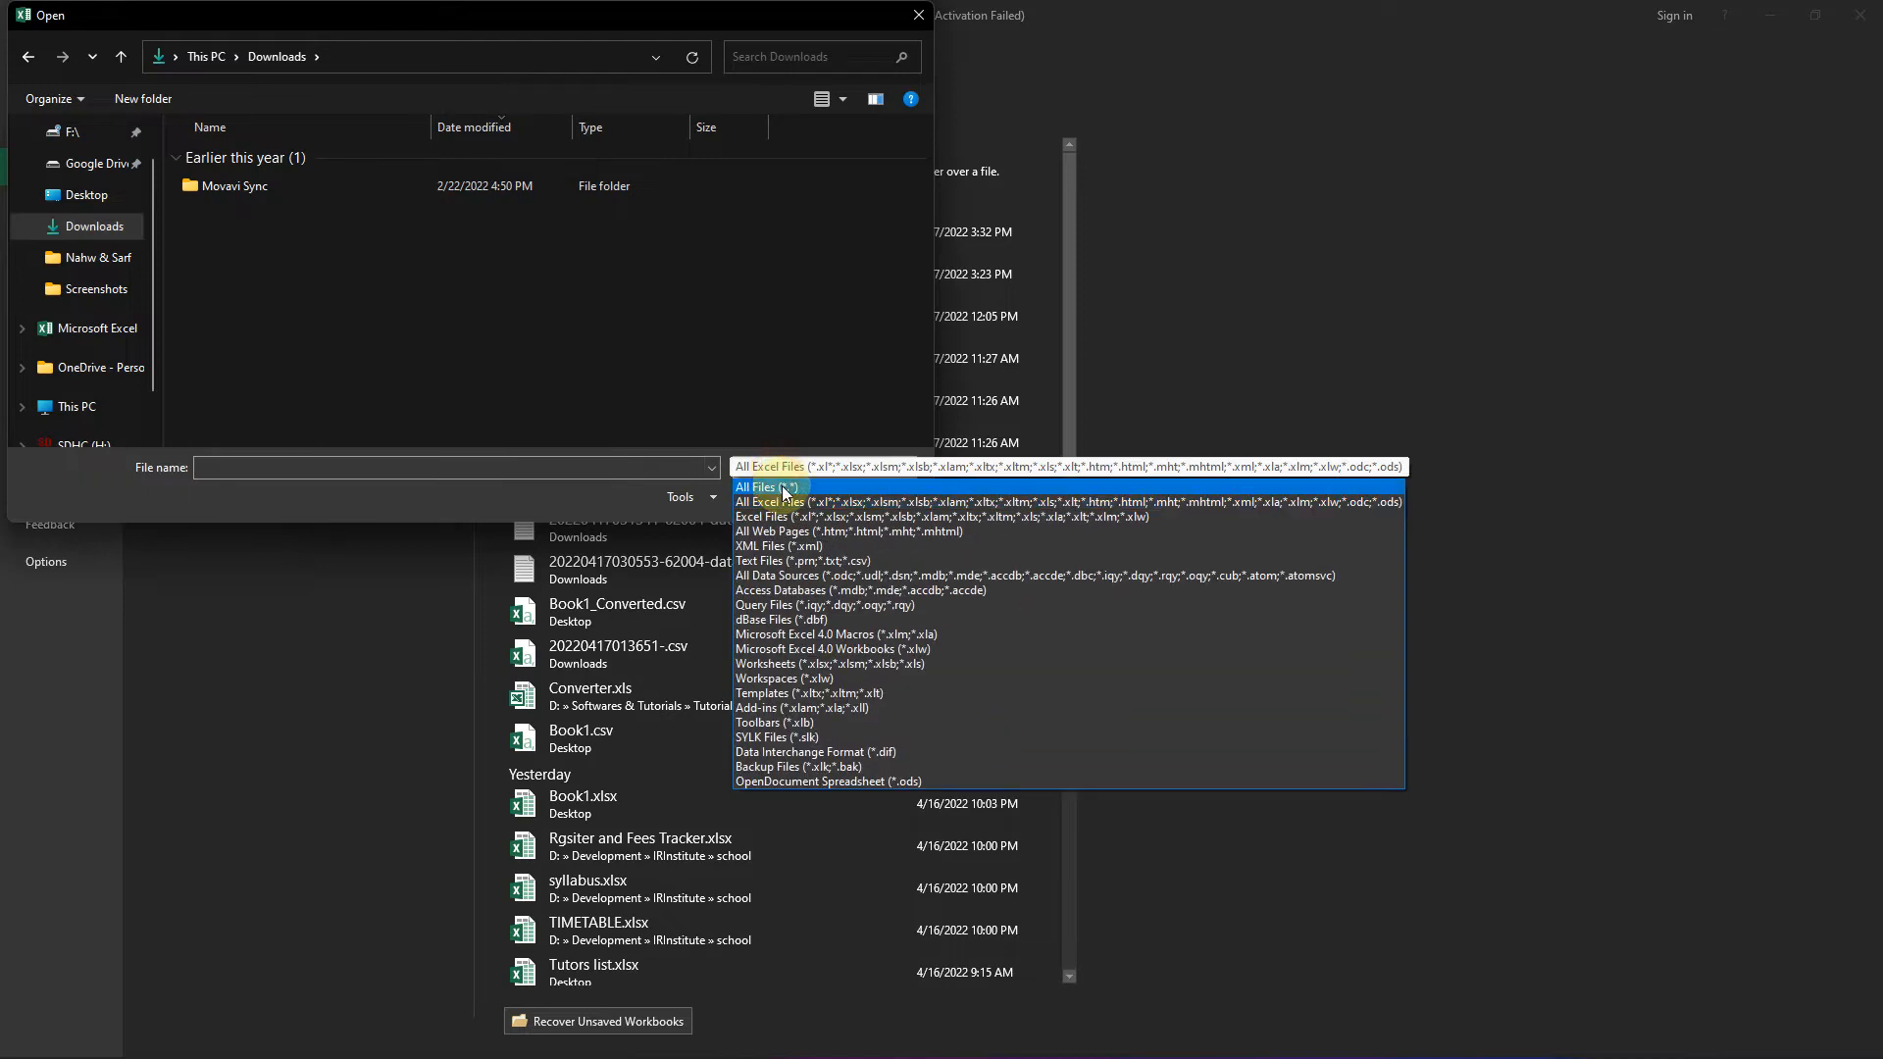
{"action": "left_click", "coordinate": [785, 494]}
{"action": "left_click", "coordinate": [324, 187]}
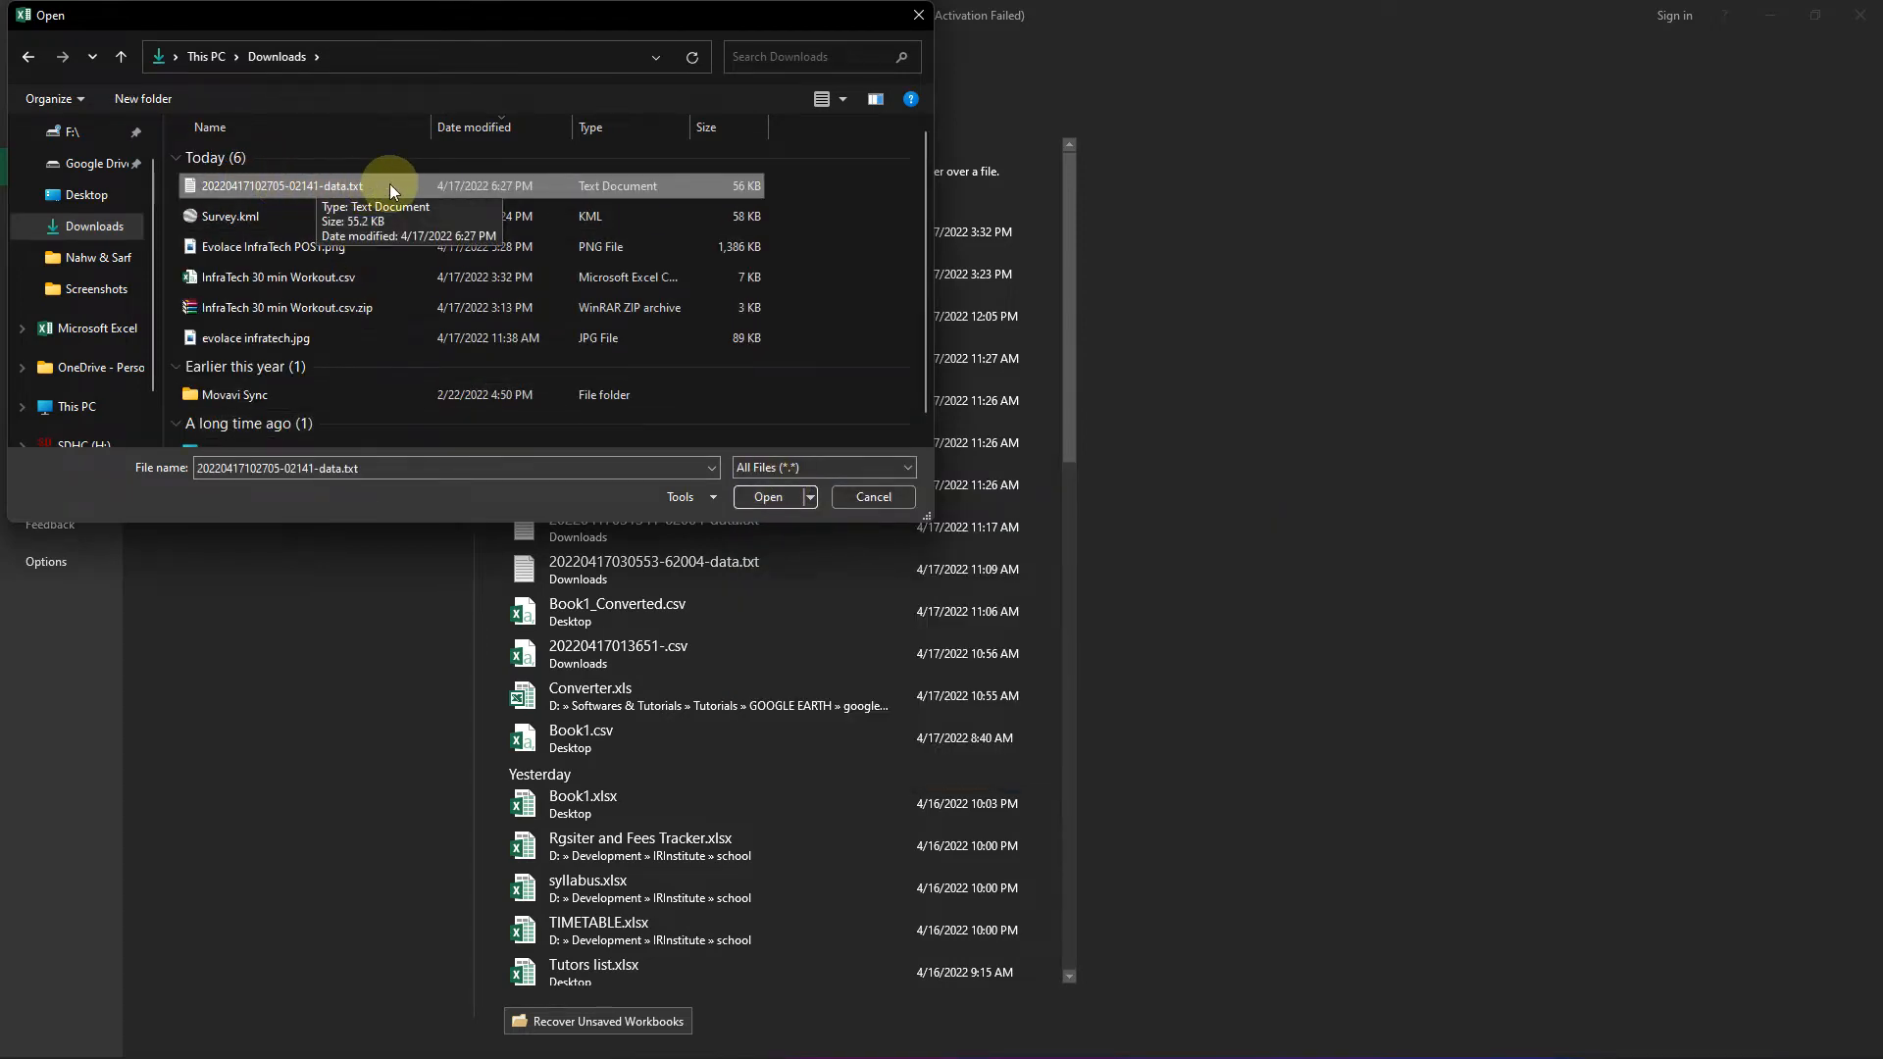
{"action": "left_click", "coordinate": [756, 497]}
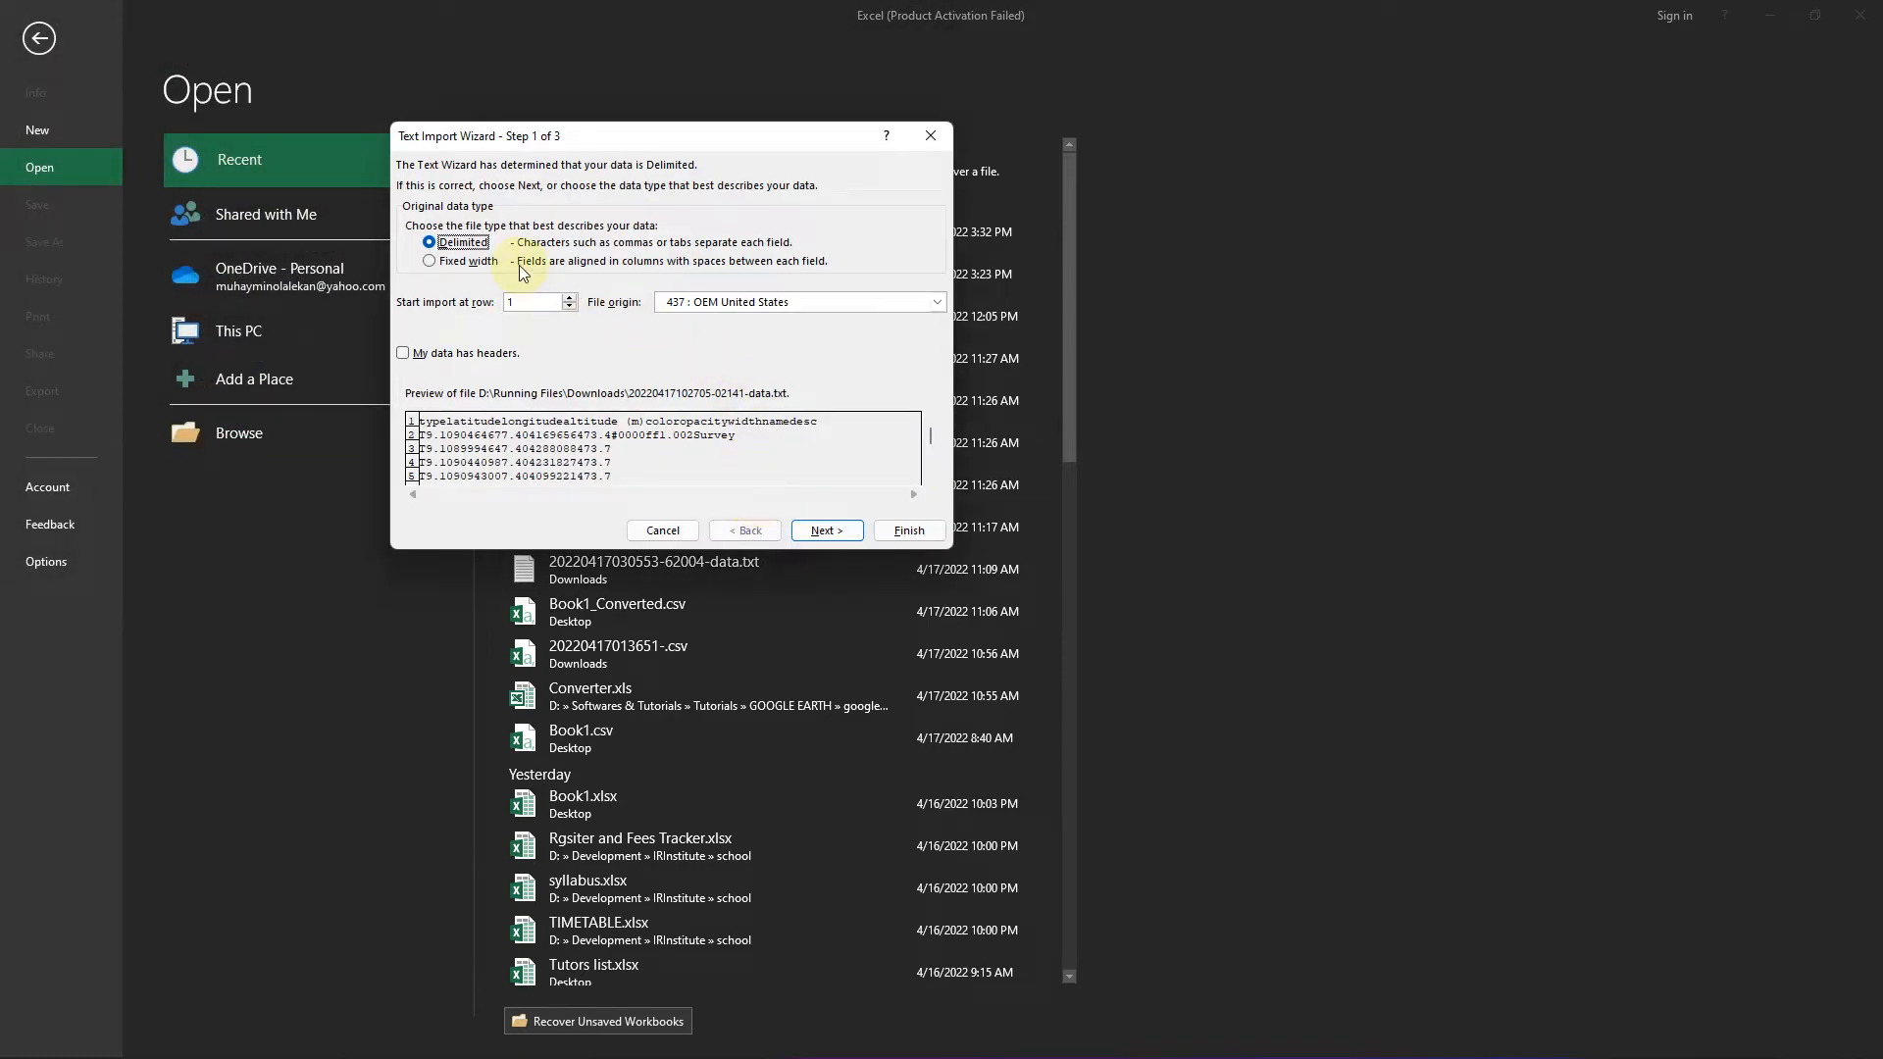
Complete the text import as delimited data with the General column format.
{"action": "left_click", "coordinate": [822, 529]}
{"action": "left_click", "coordinate": [820, 530]}
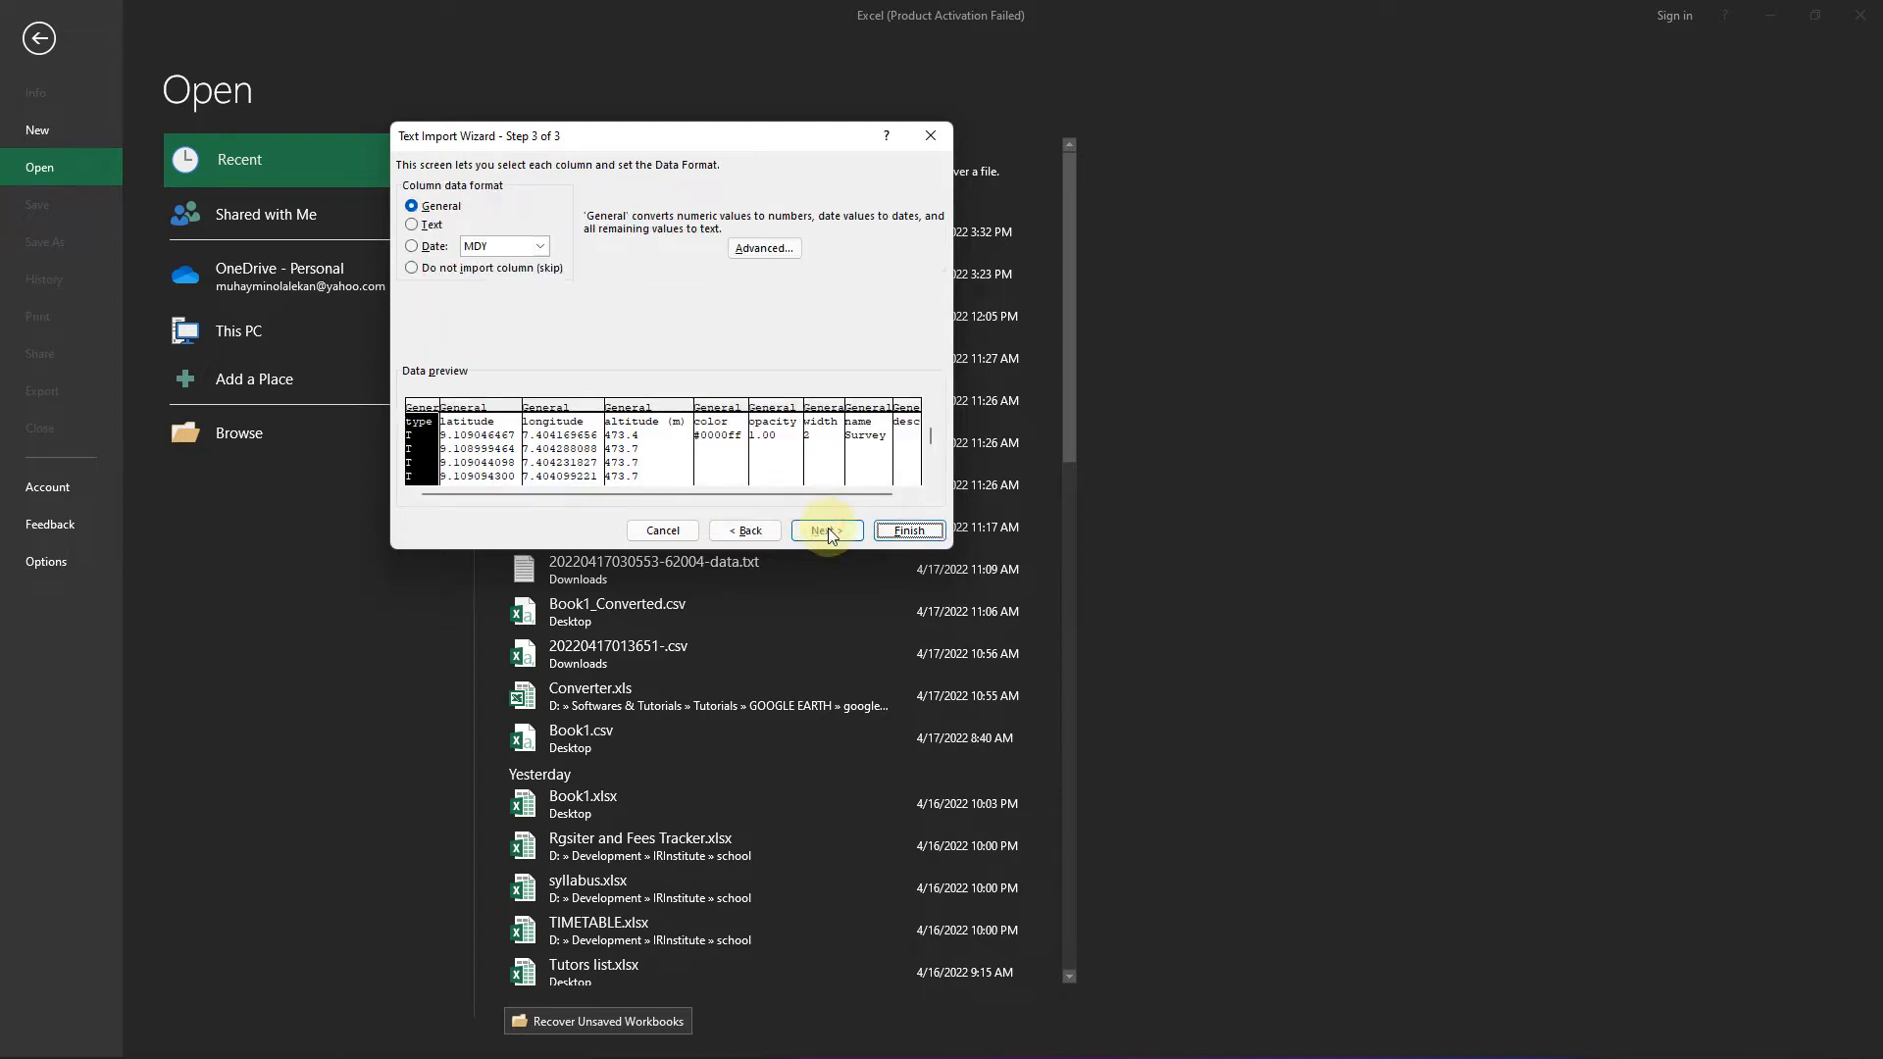
{"action": "left_click", "coordinate": [889, 532]}
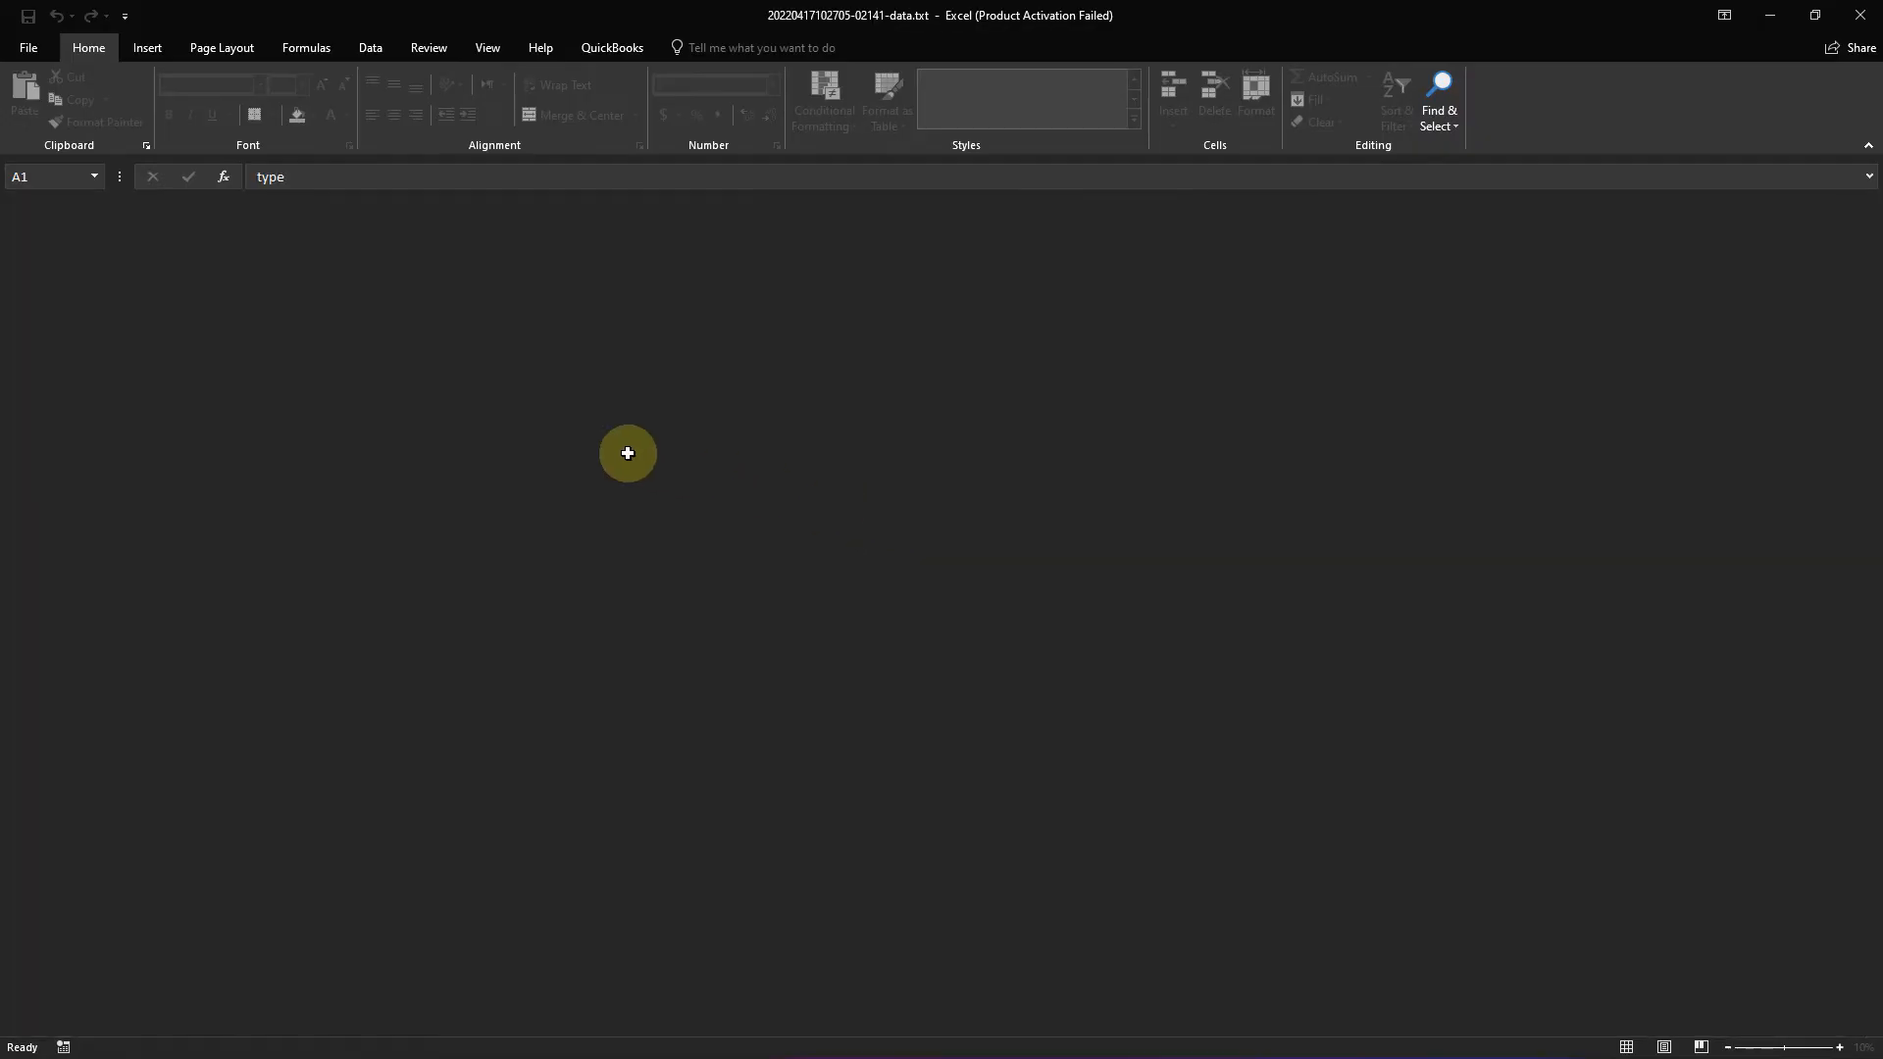
Fit the widths of columns A to D, and delete the type column and the color through desc columns.
{"action": "left_click_drag", "start_coordinate": [56, 208], "coordinate": [257, 206]}
{"action": "double_click", "coordinate": [274, 206]}
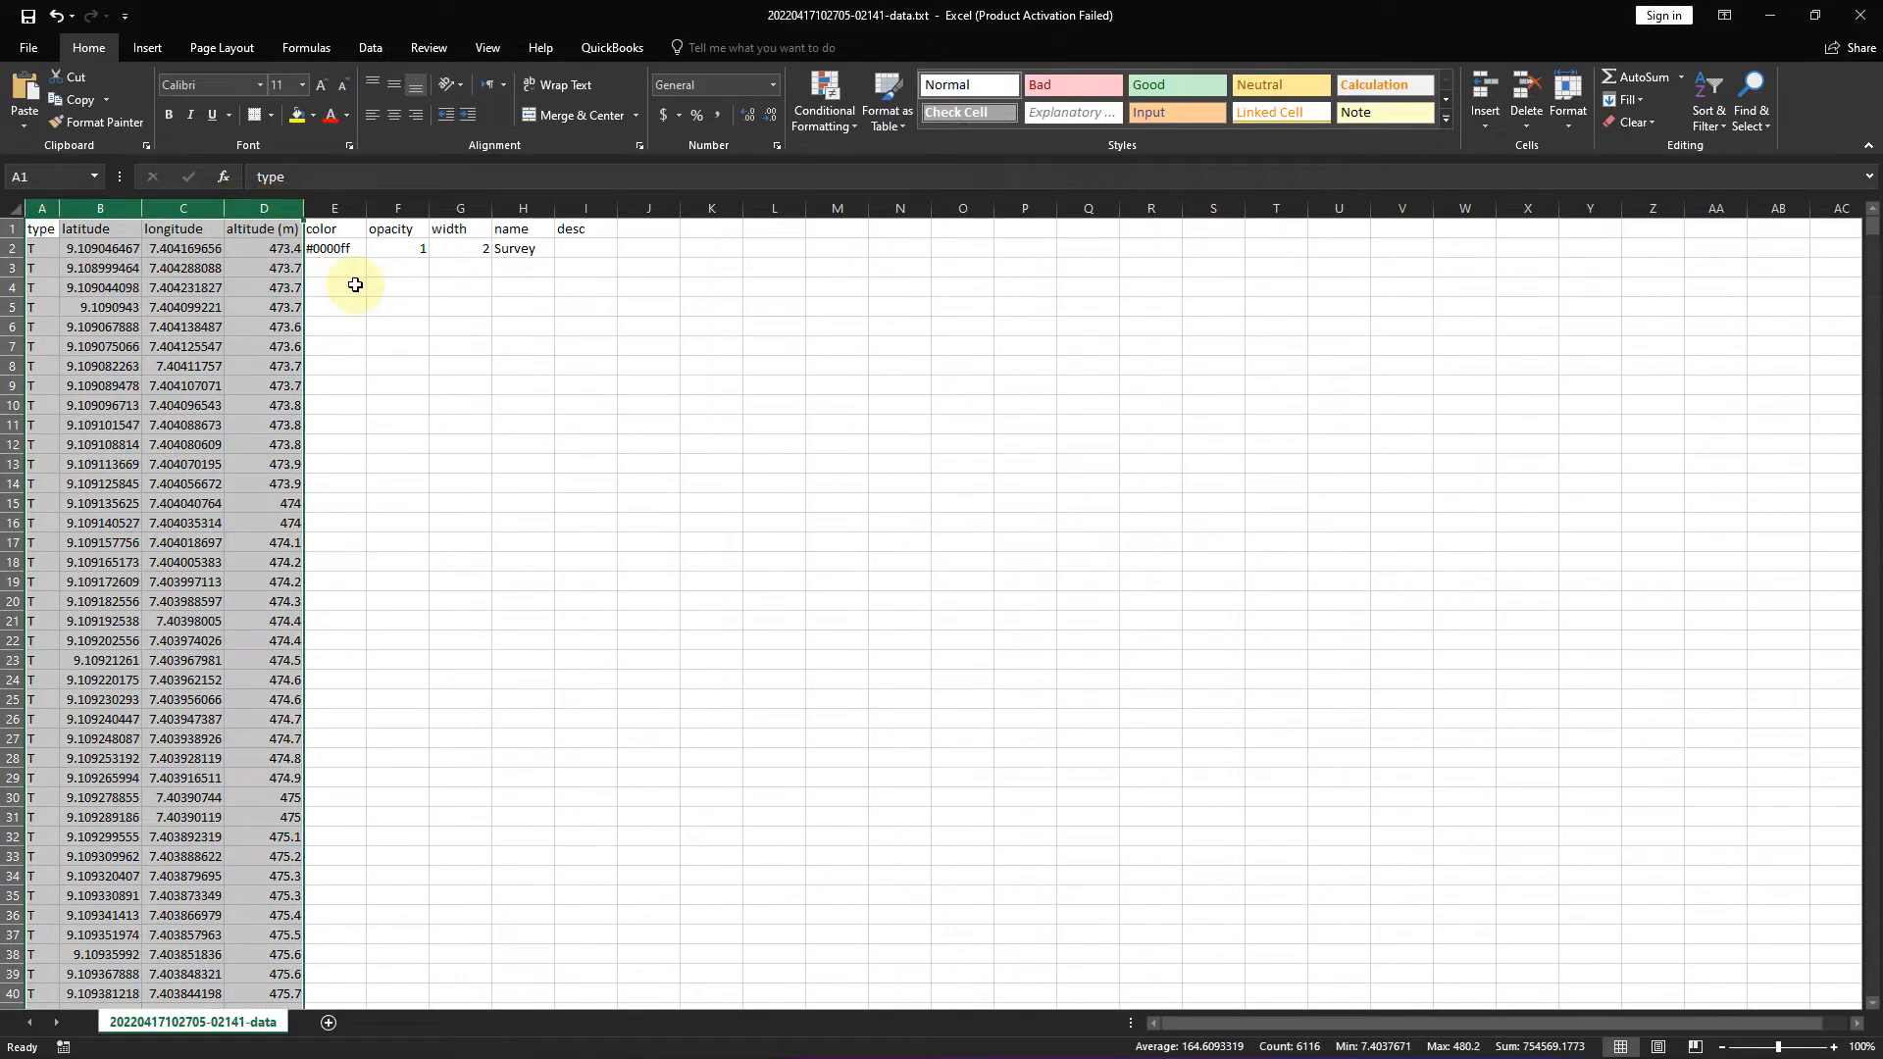
{"action": "left_click_drag", "start_coordinate": [351, 206], "coordinate": [572, 210]}
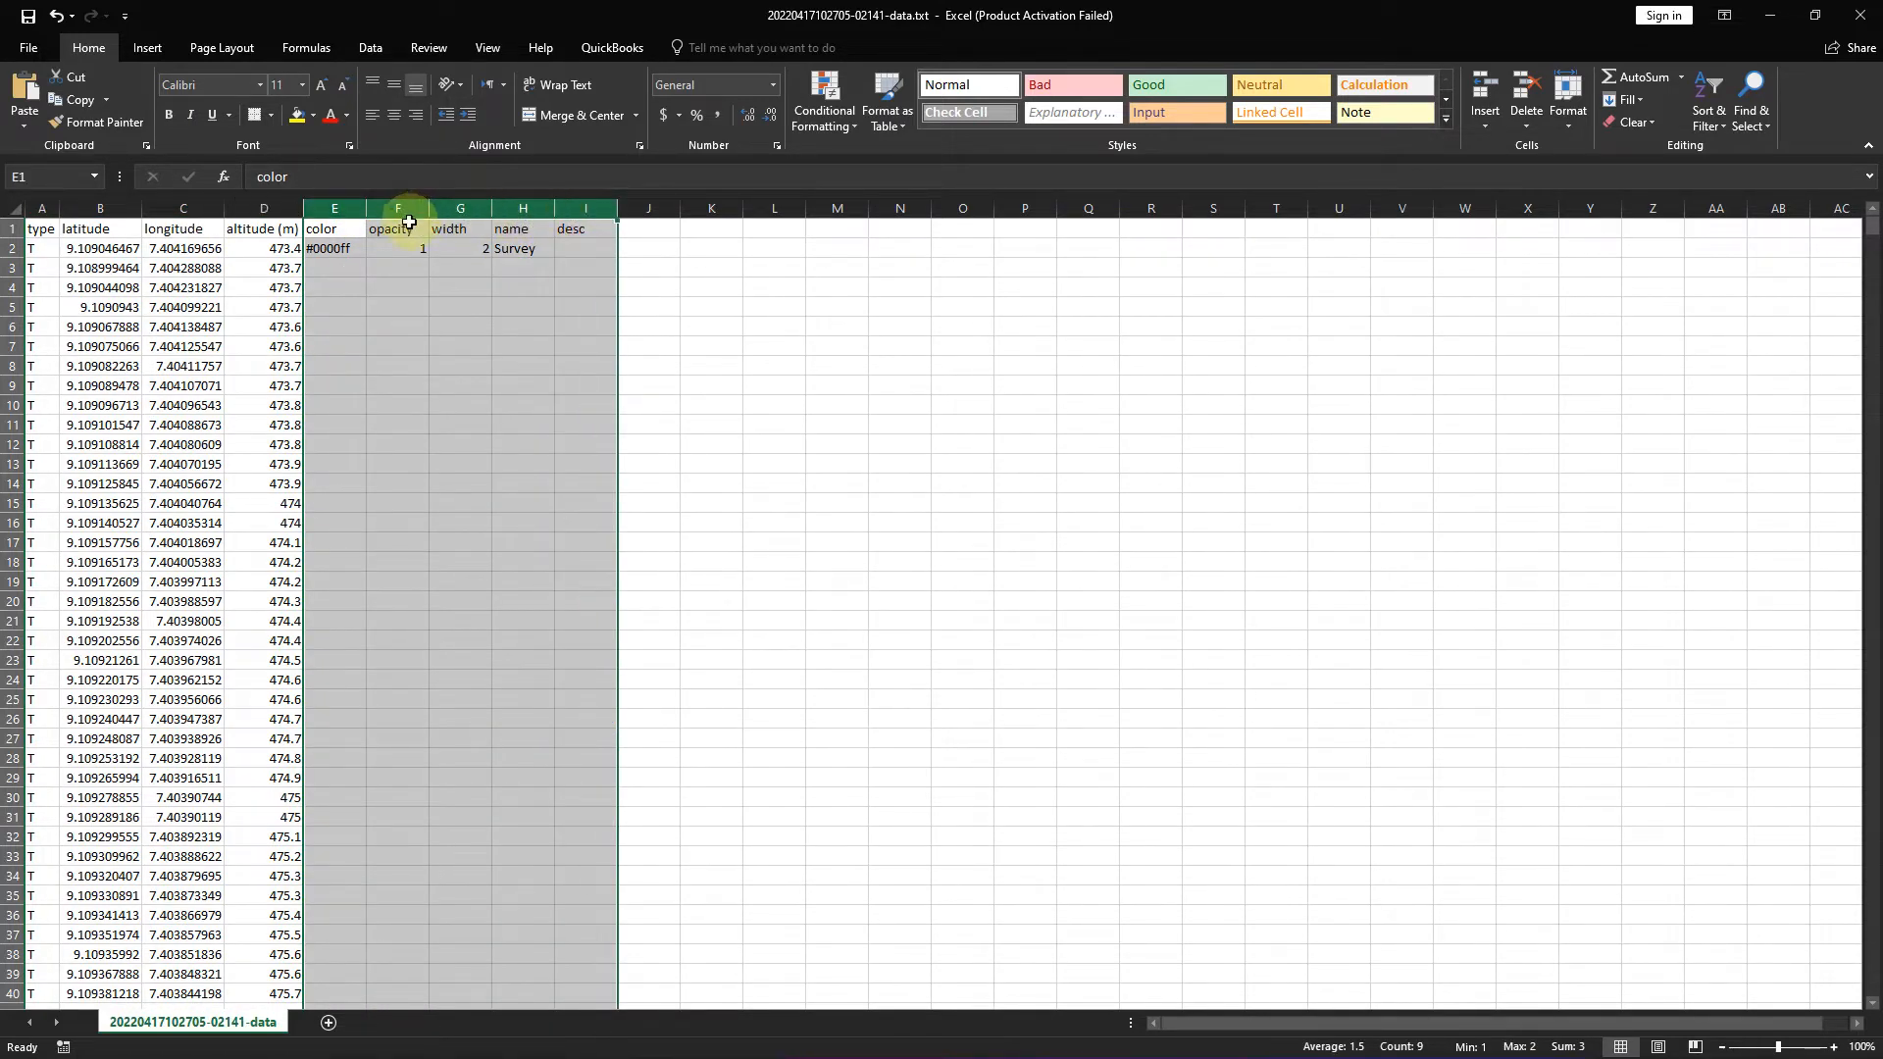
{"action": "left_click", "coordinate": [46, 208], "text": "ctrl"}
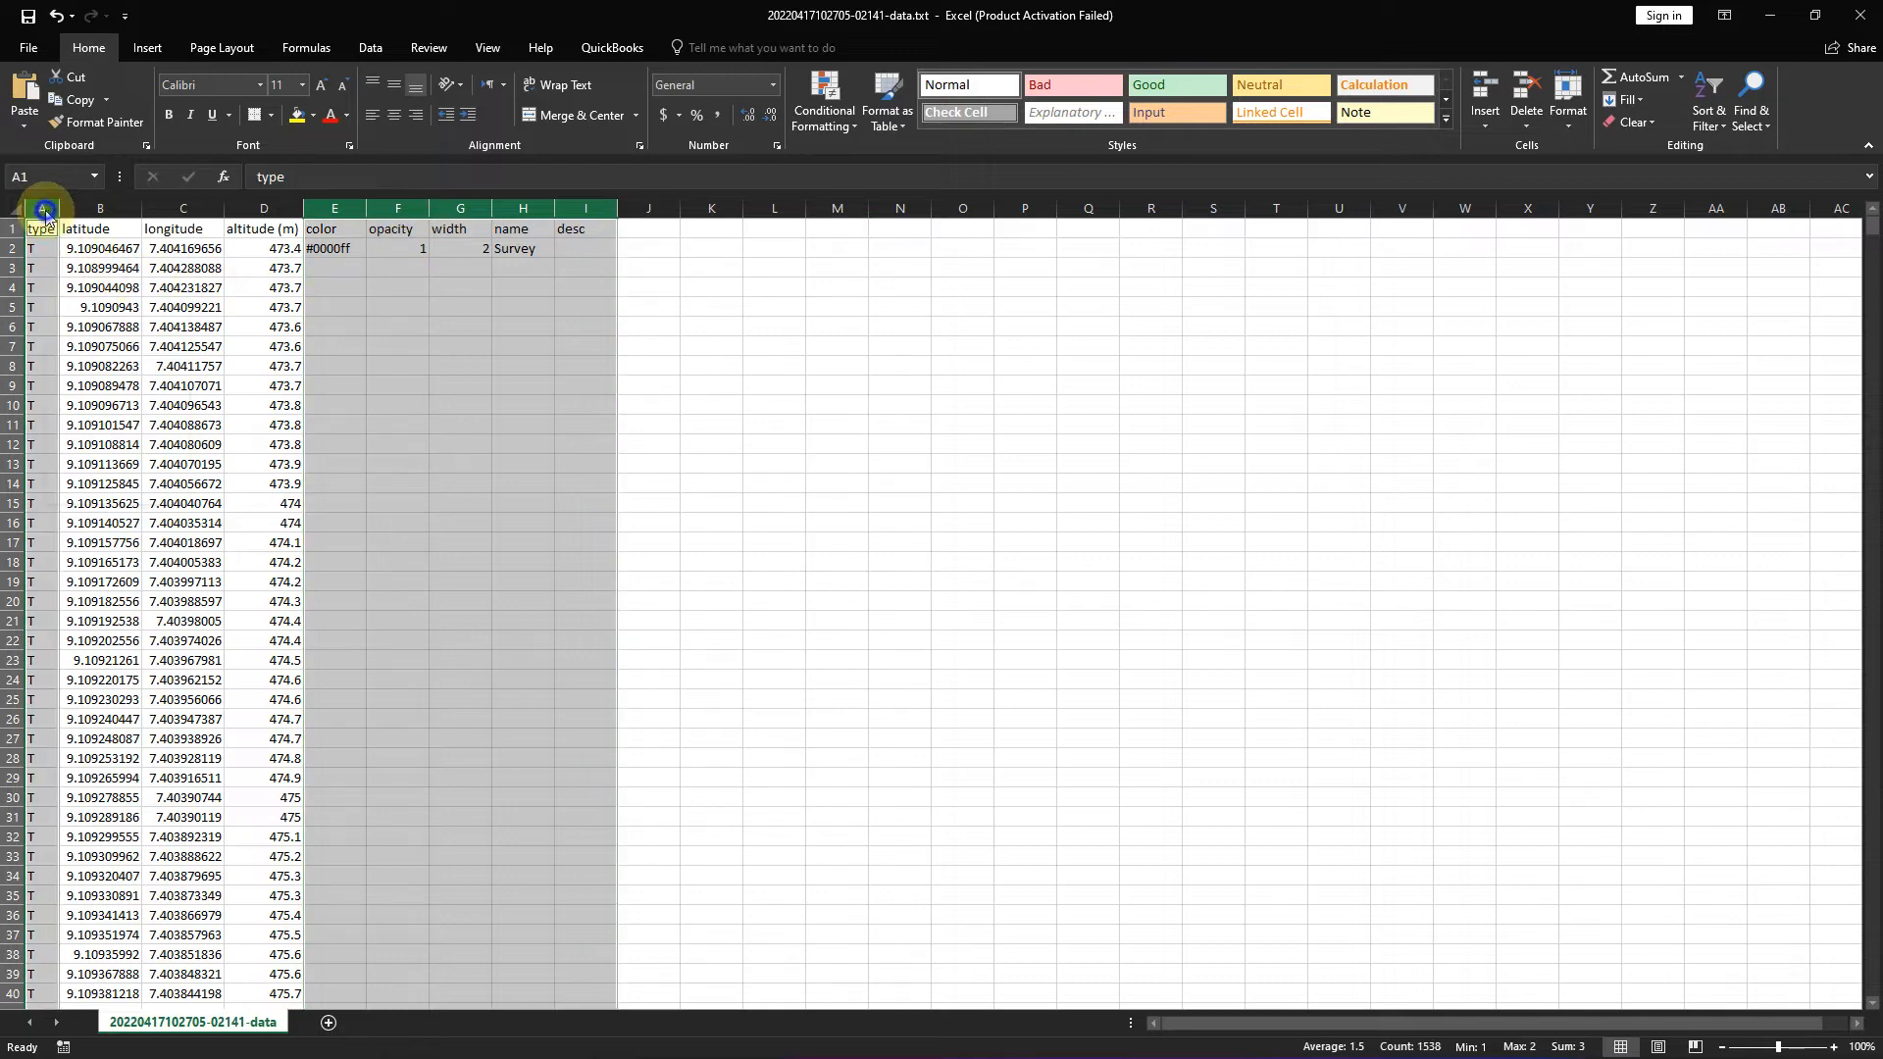
{"action": "right_click", "coordinate": [46, 208]}
{"action": "left_click", "coordinate": [134, 368]}
{"action": "left_click", "coordinate": [502, 326]}
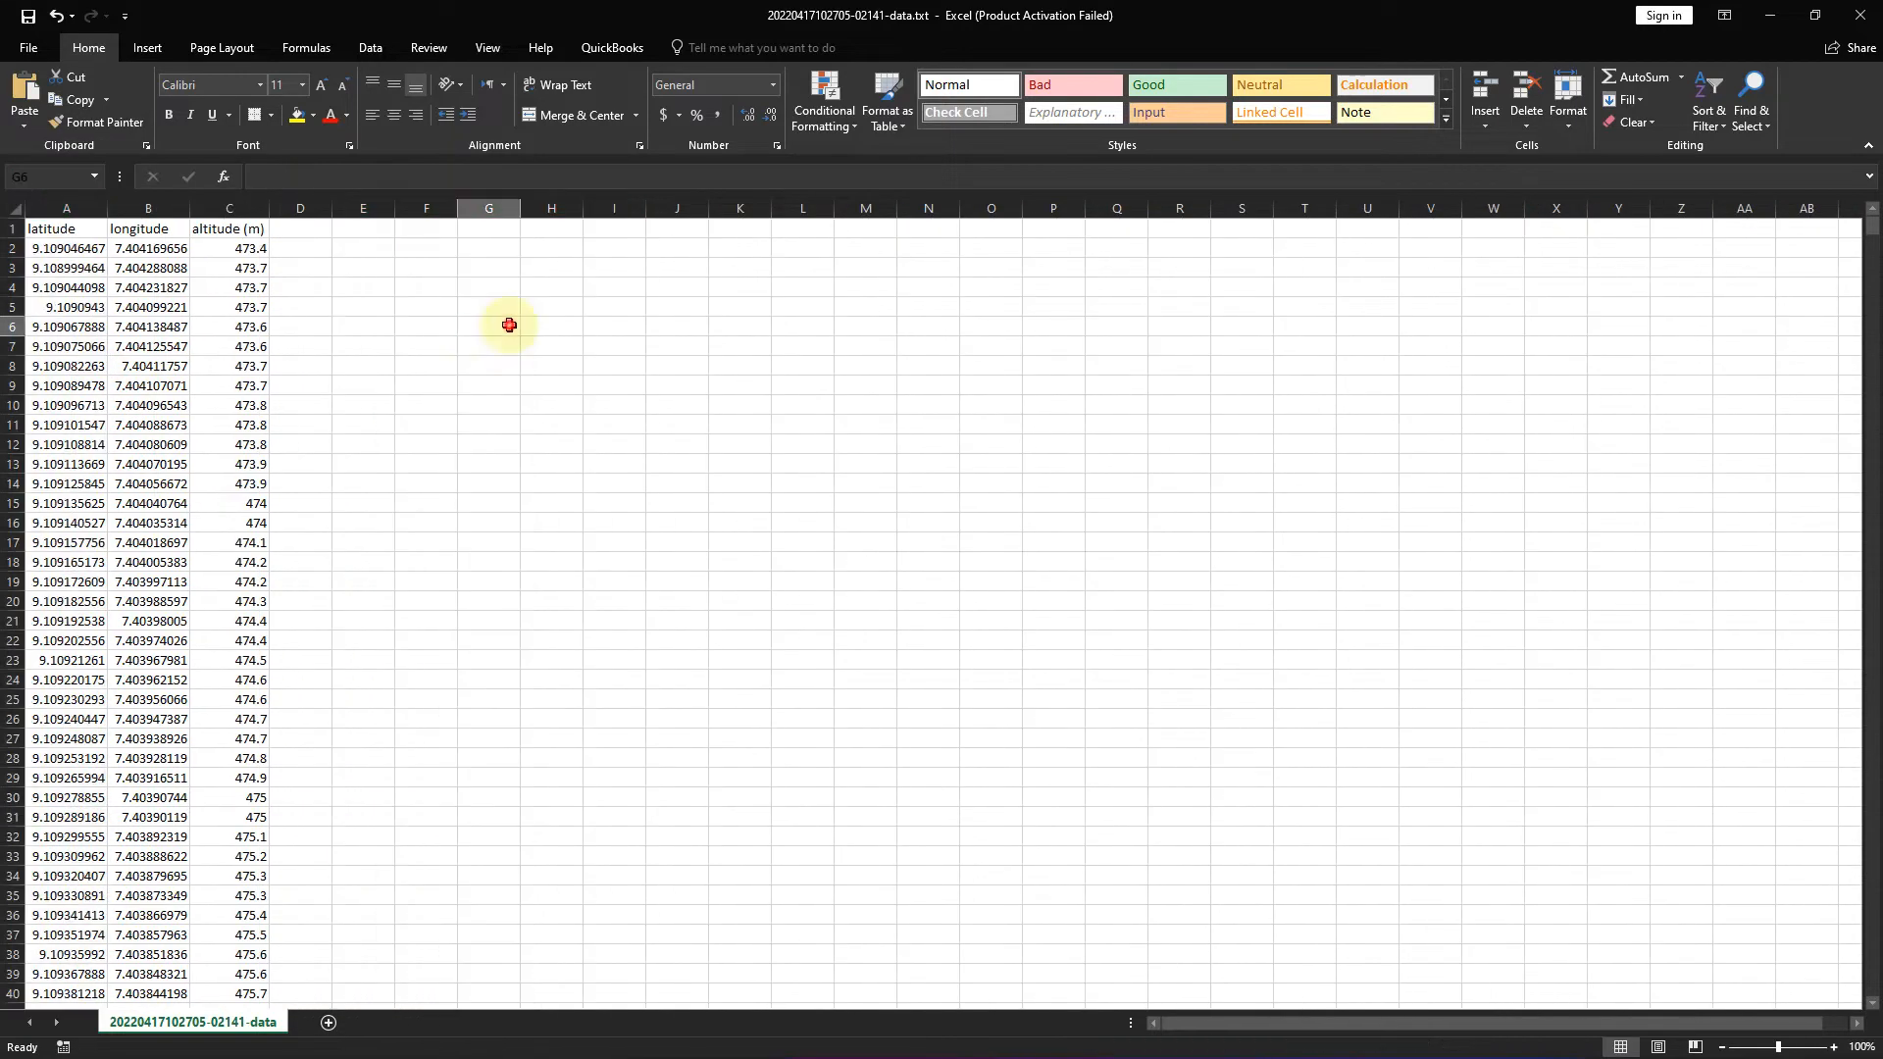
Check the latitude, longitude and altitude (m) header cells one after another and close the workbook.
{"action": "left_click", "coordinate": [54, 229]}
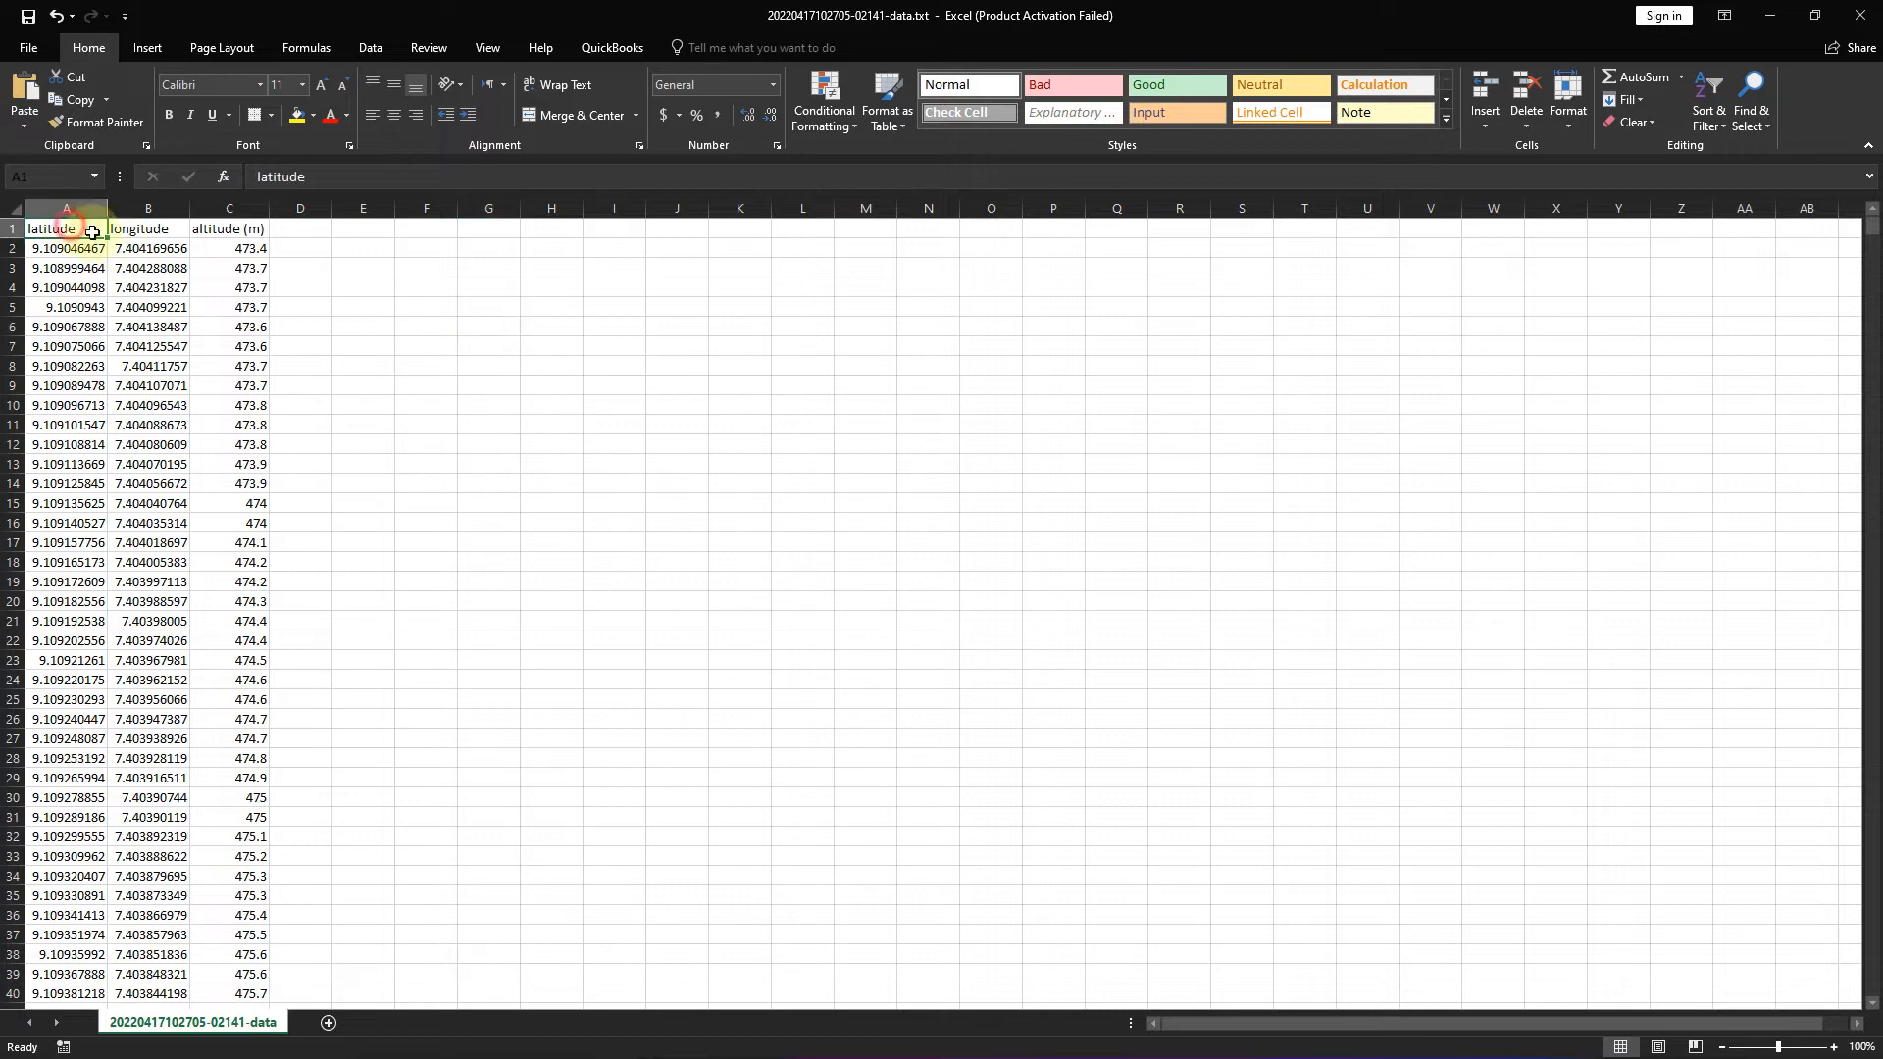
{"action": "left_click", "coordinate": [172, 232]}
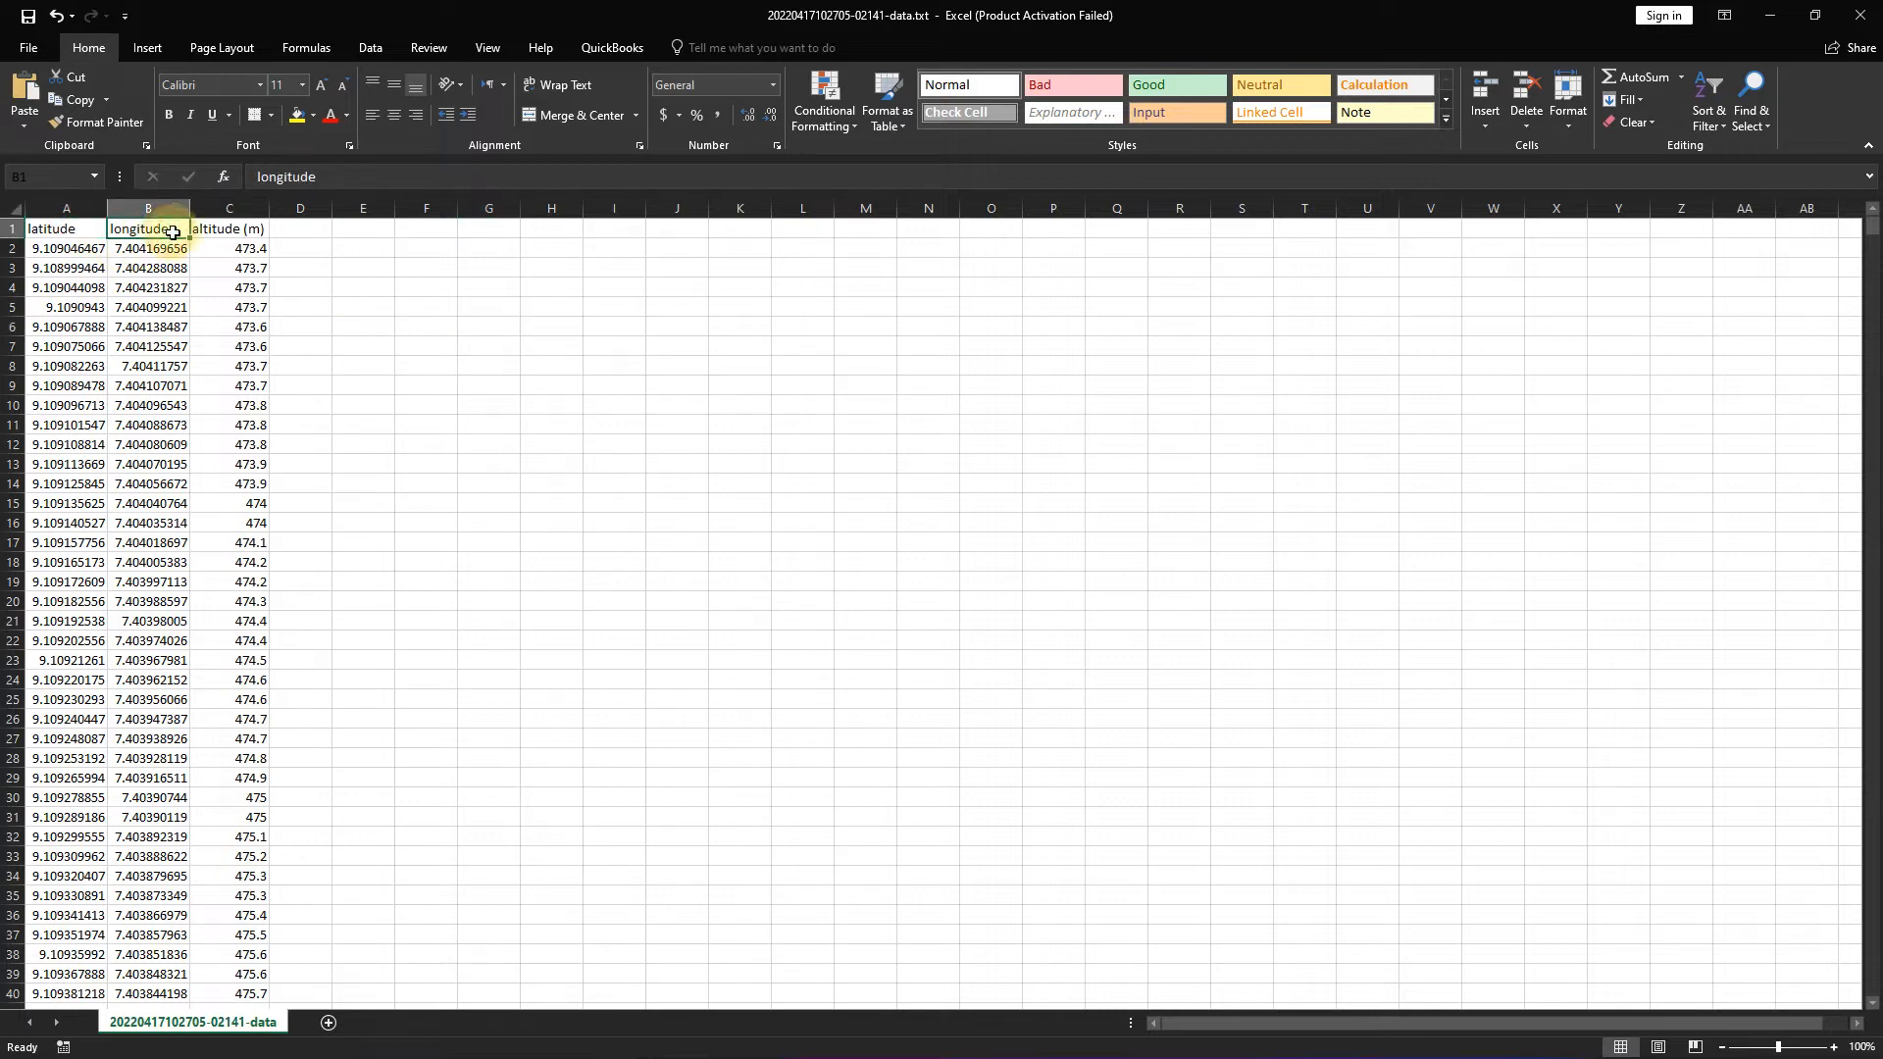
{"action": "left_click", "coordinate": [223, 229]}
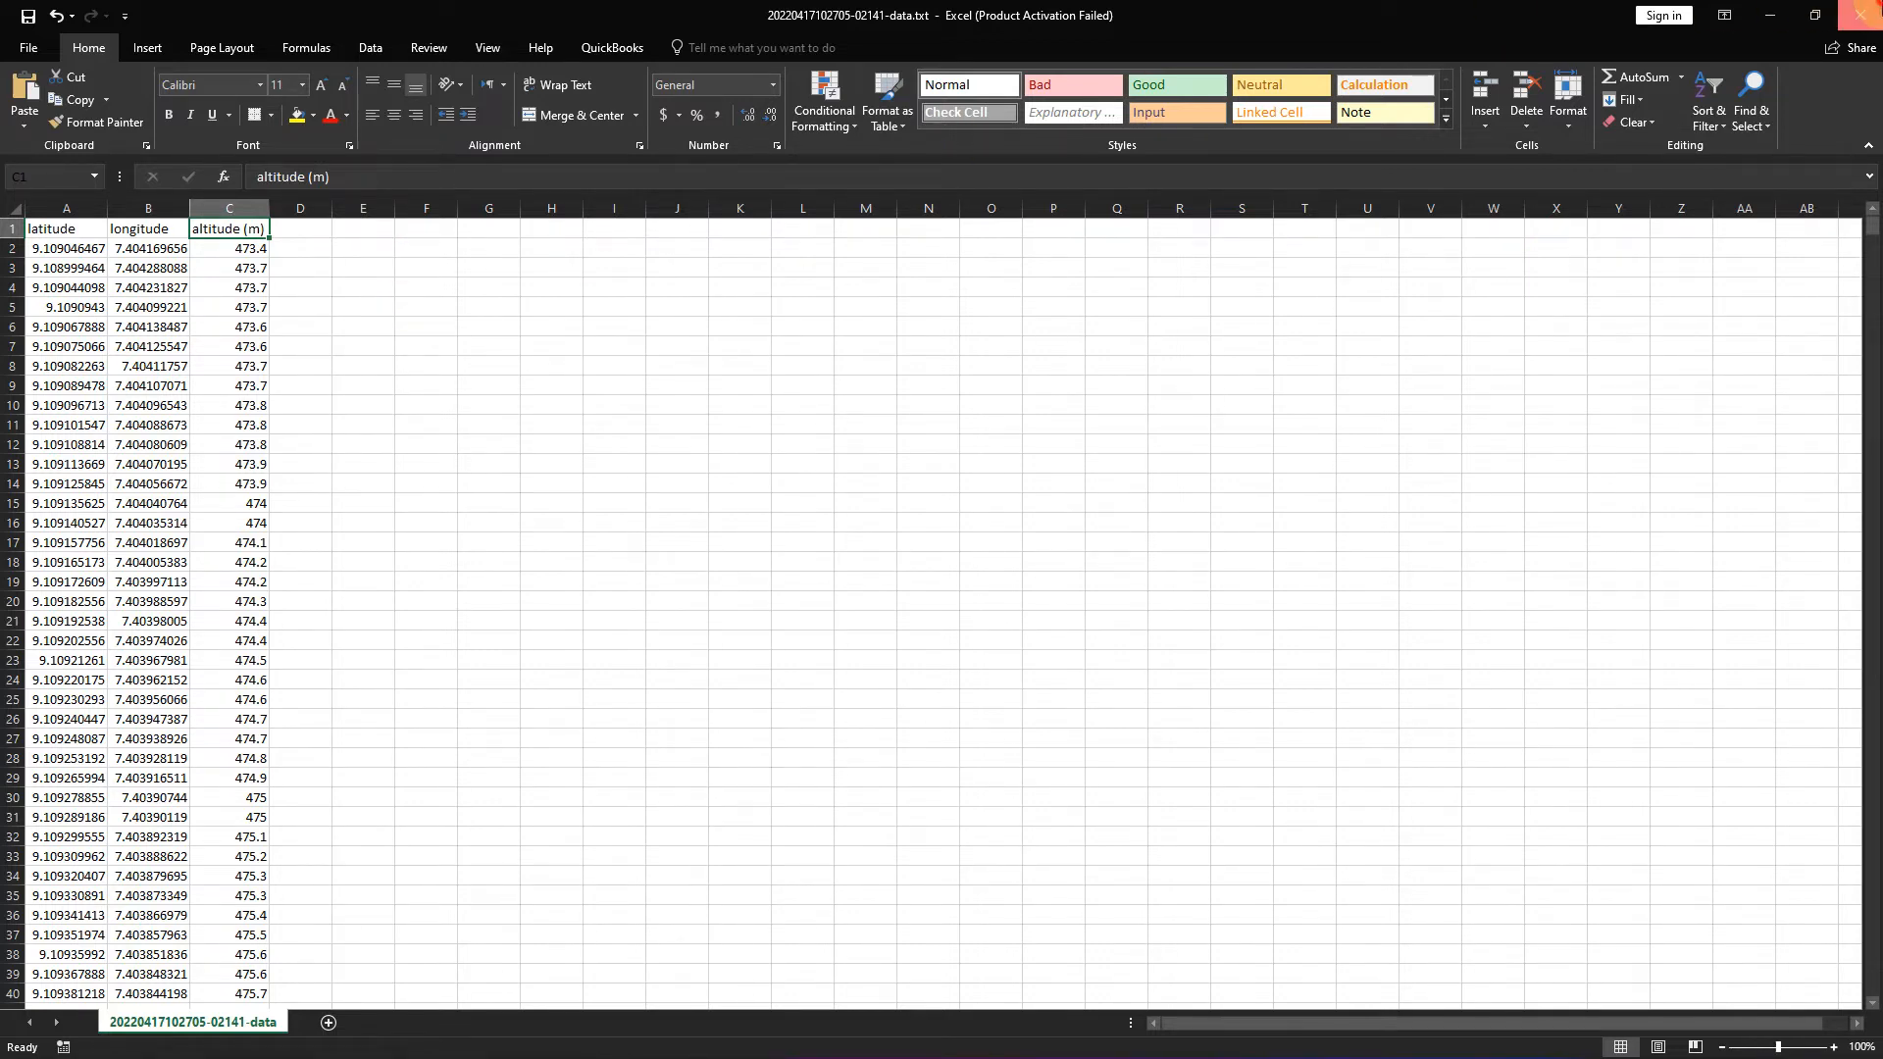
{"action": "left_click", "coordinate": [1860, 15]}
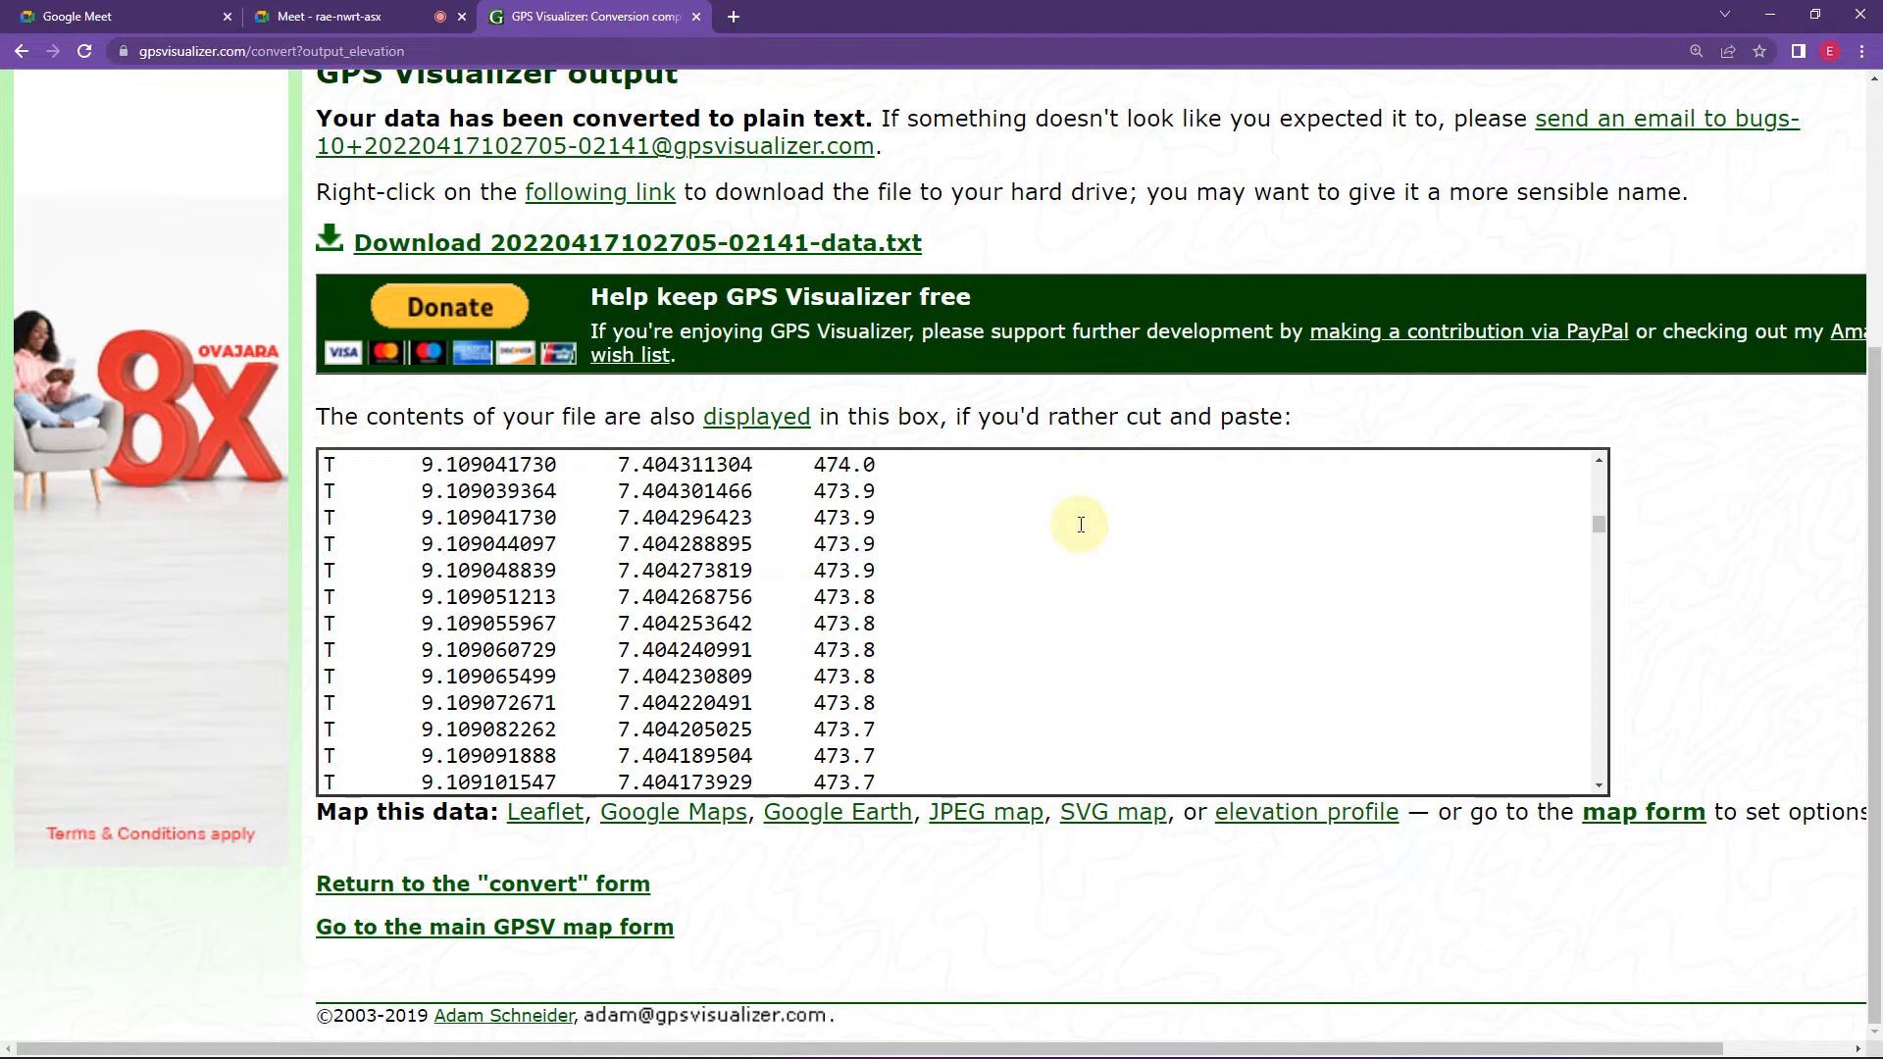
Minimize Chrome and switch to SeisWare Coordinate Converter by launching it from the system search.
{"action": "left_click", "coordinate": [1769, 16]}
{"action": "key", "text": "super"}
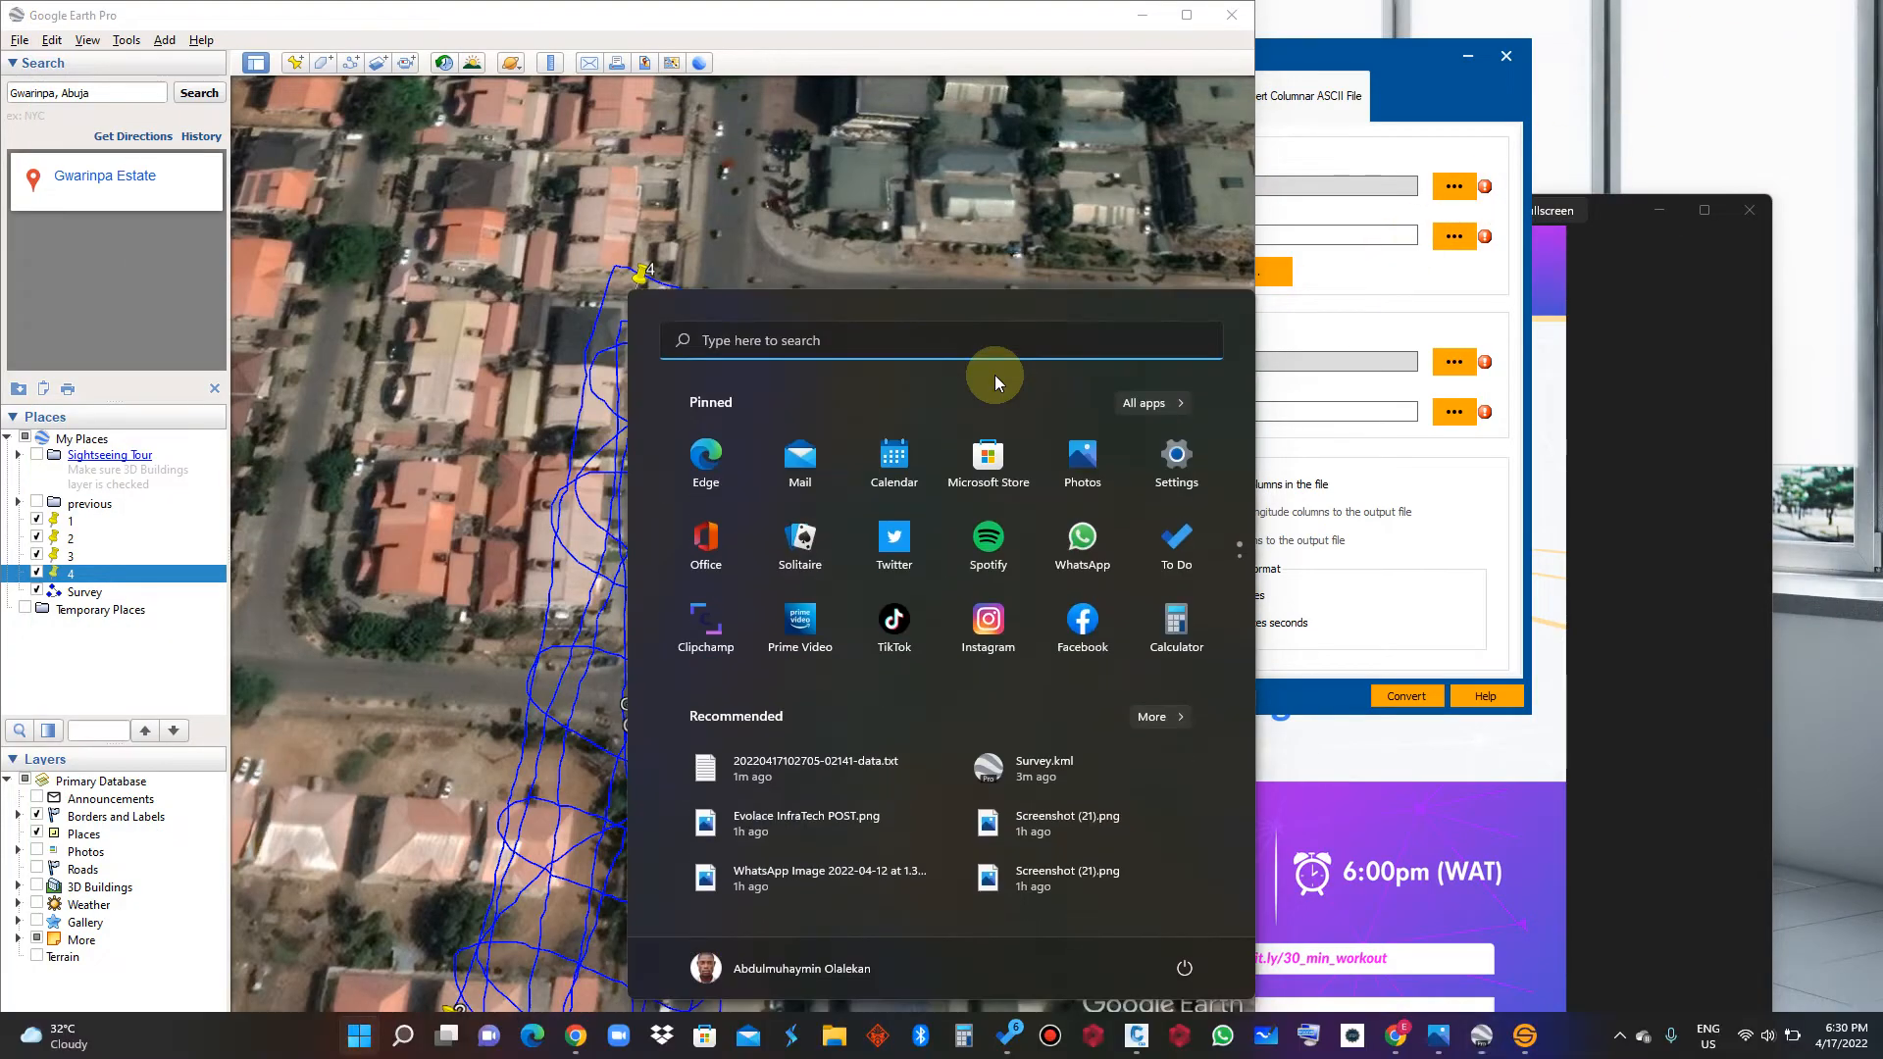
{"action": "type", "text": "s"}
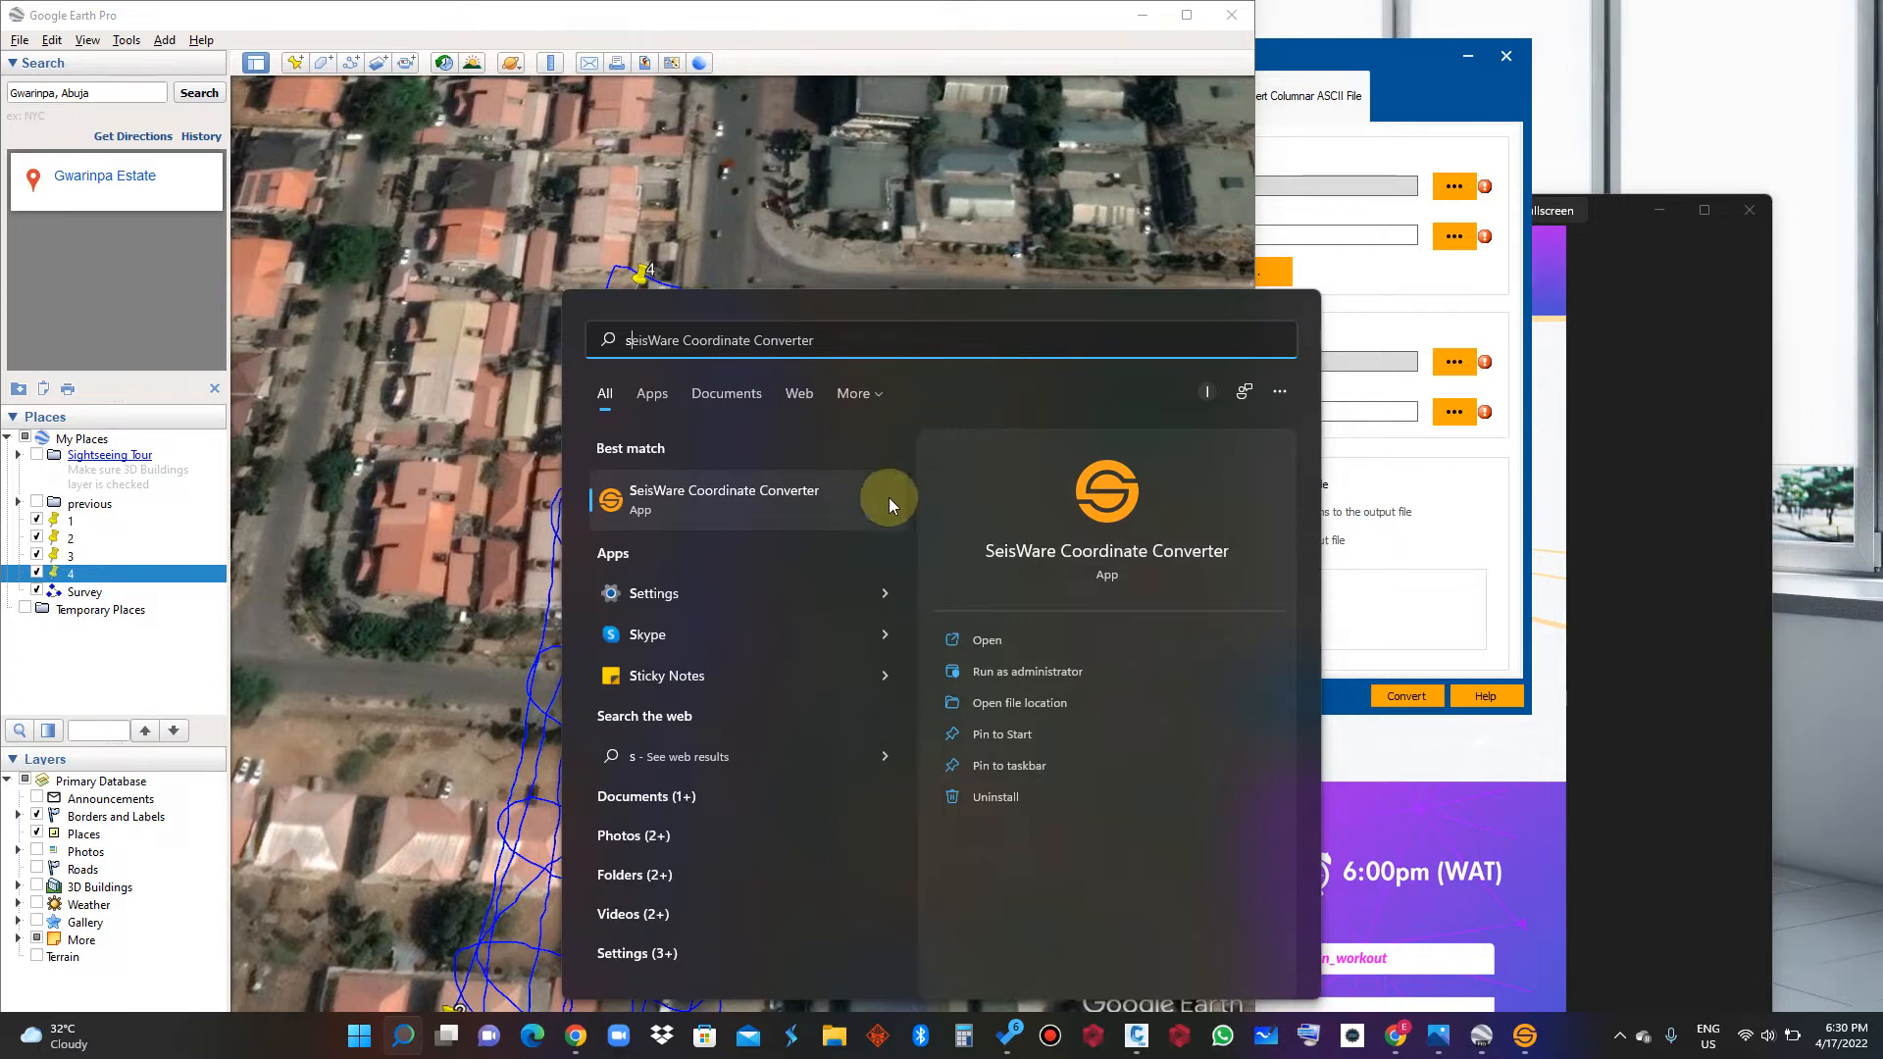
{"action": "left_click", "coordinate": [730, 497]}
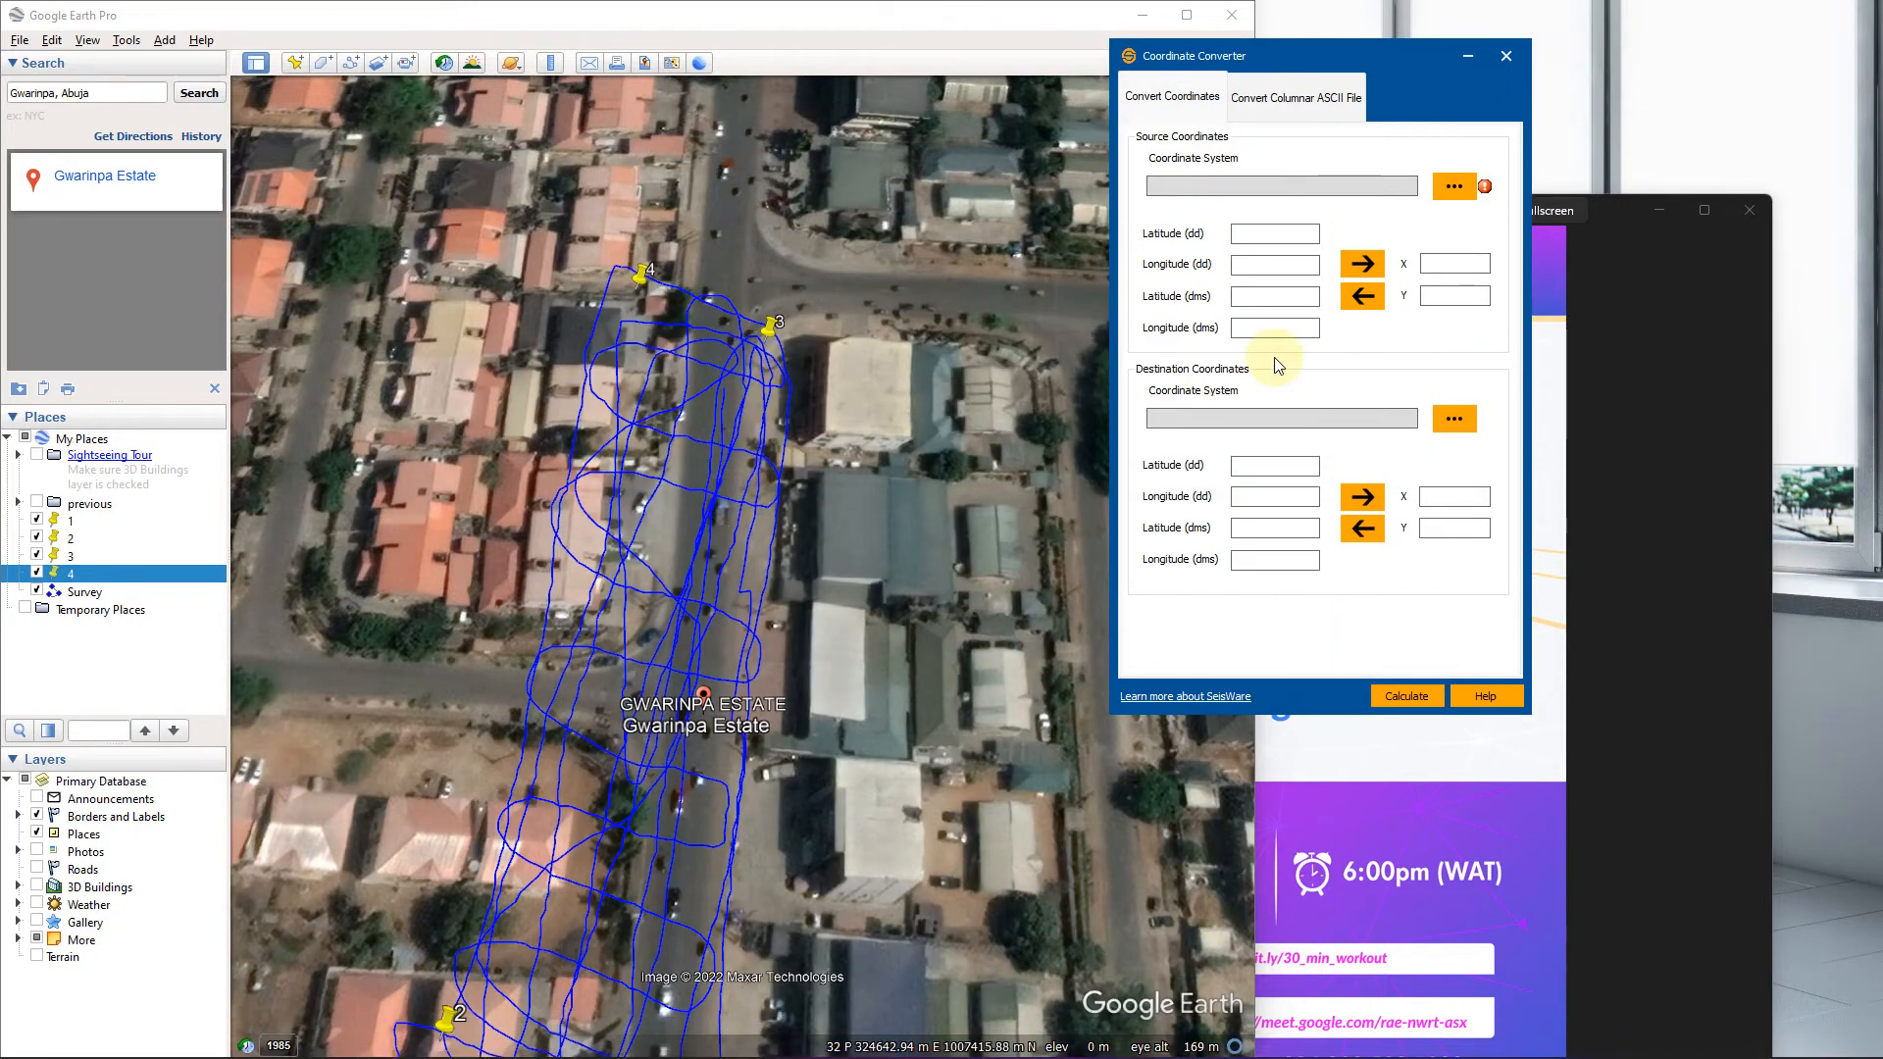
Move the converter window clear, switch it to columnar ASCII file conversion, and open the source coordinate system selection.
{"action": "left_click_drag", "start_coordinate": [1352, 57], "coordinate": [1124, 265]}
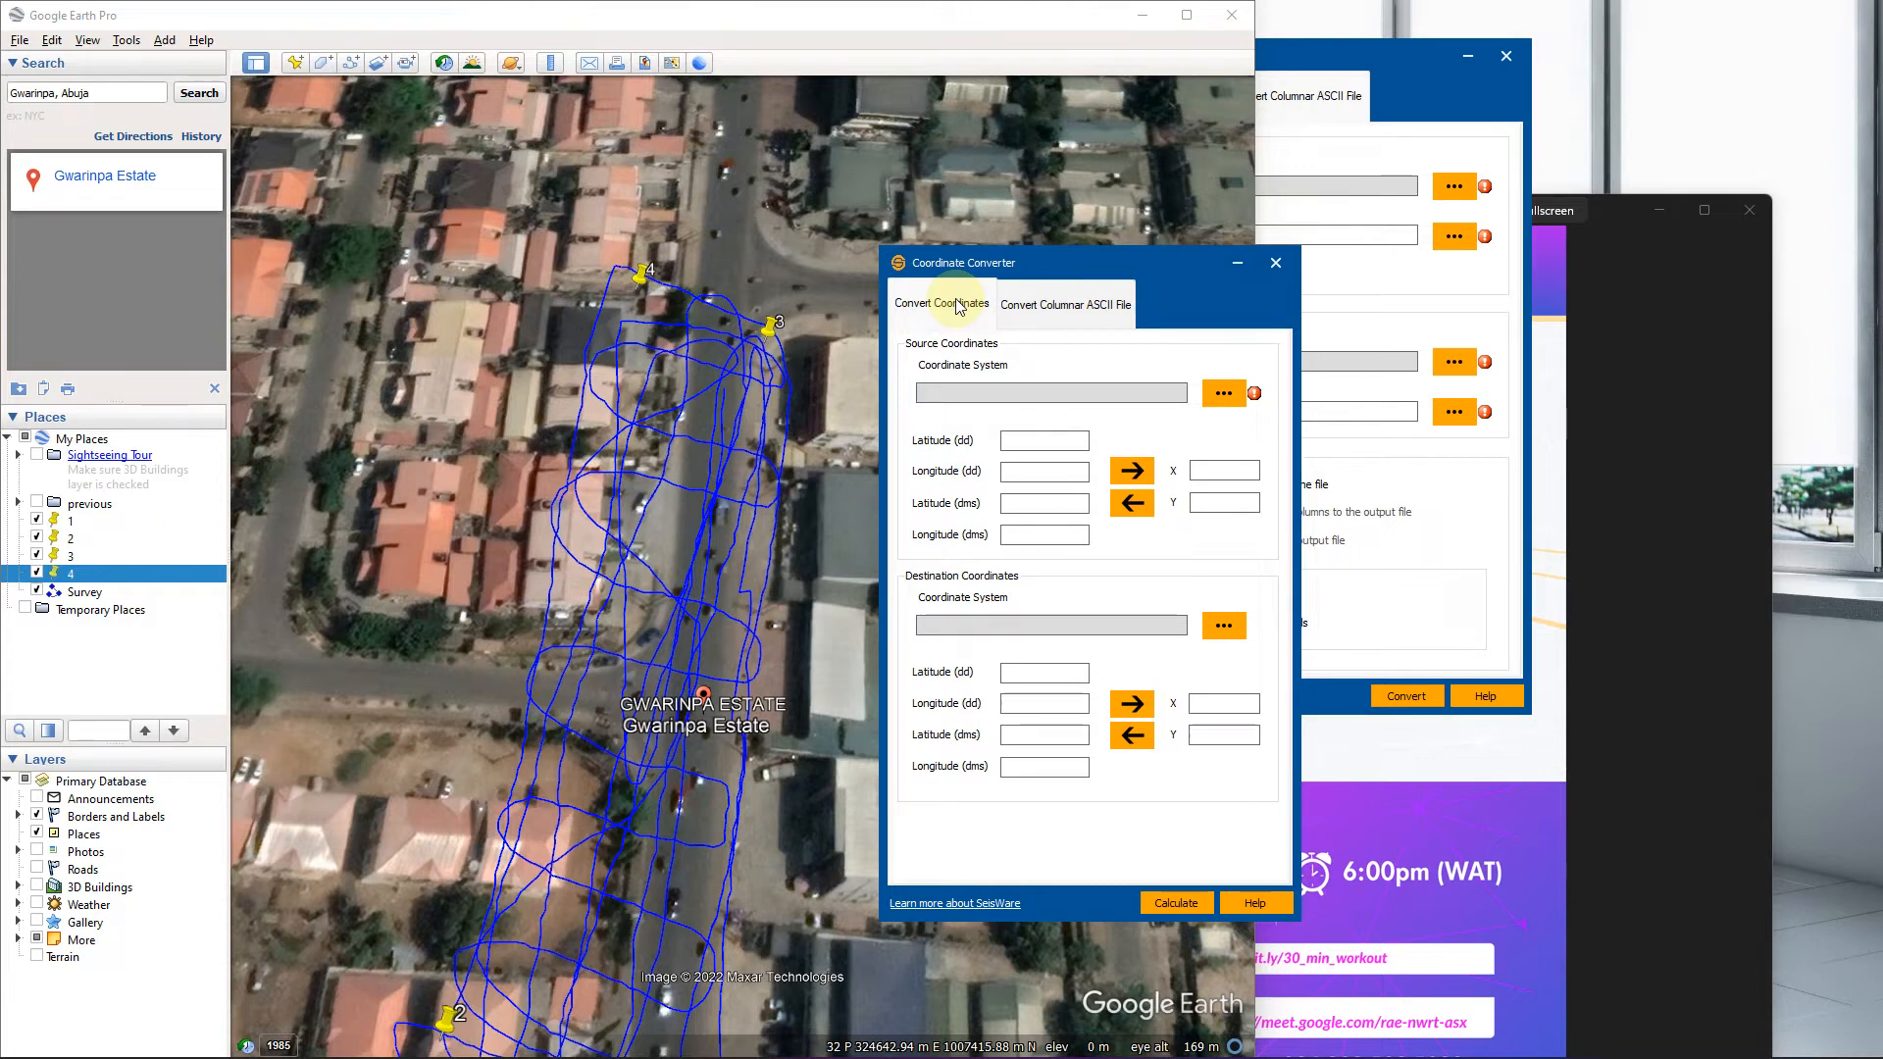
{"action": "left_click", "coordinate": [1045, 310]}
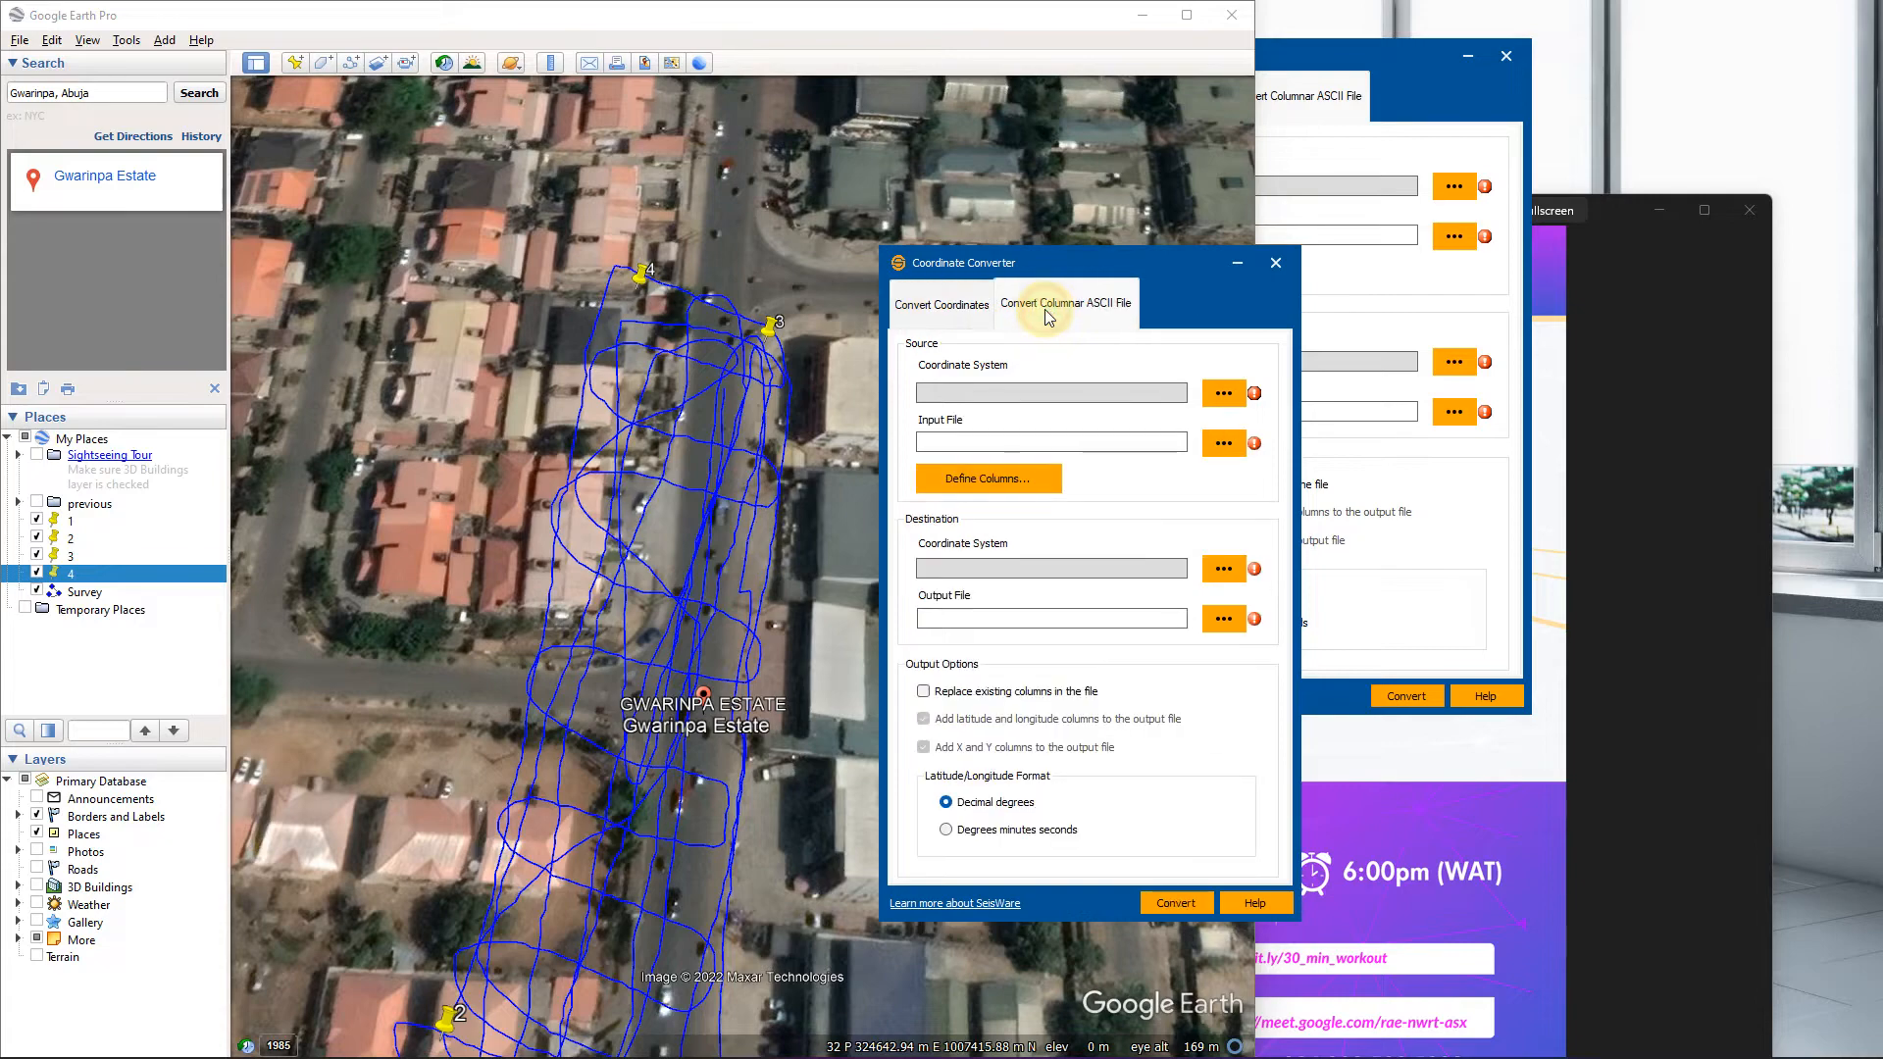
{"action": "left_click", "coordinate": [1223, 396]}
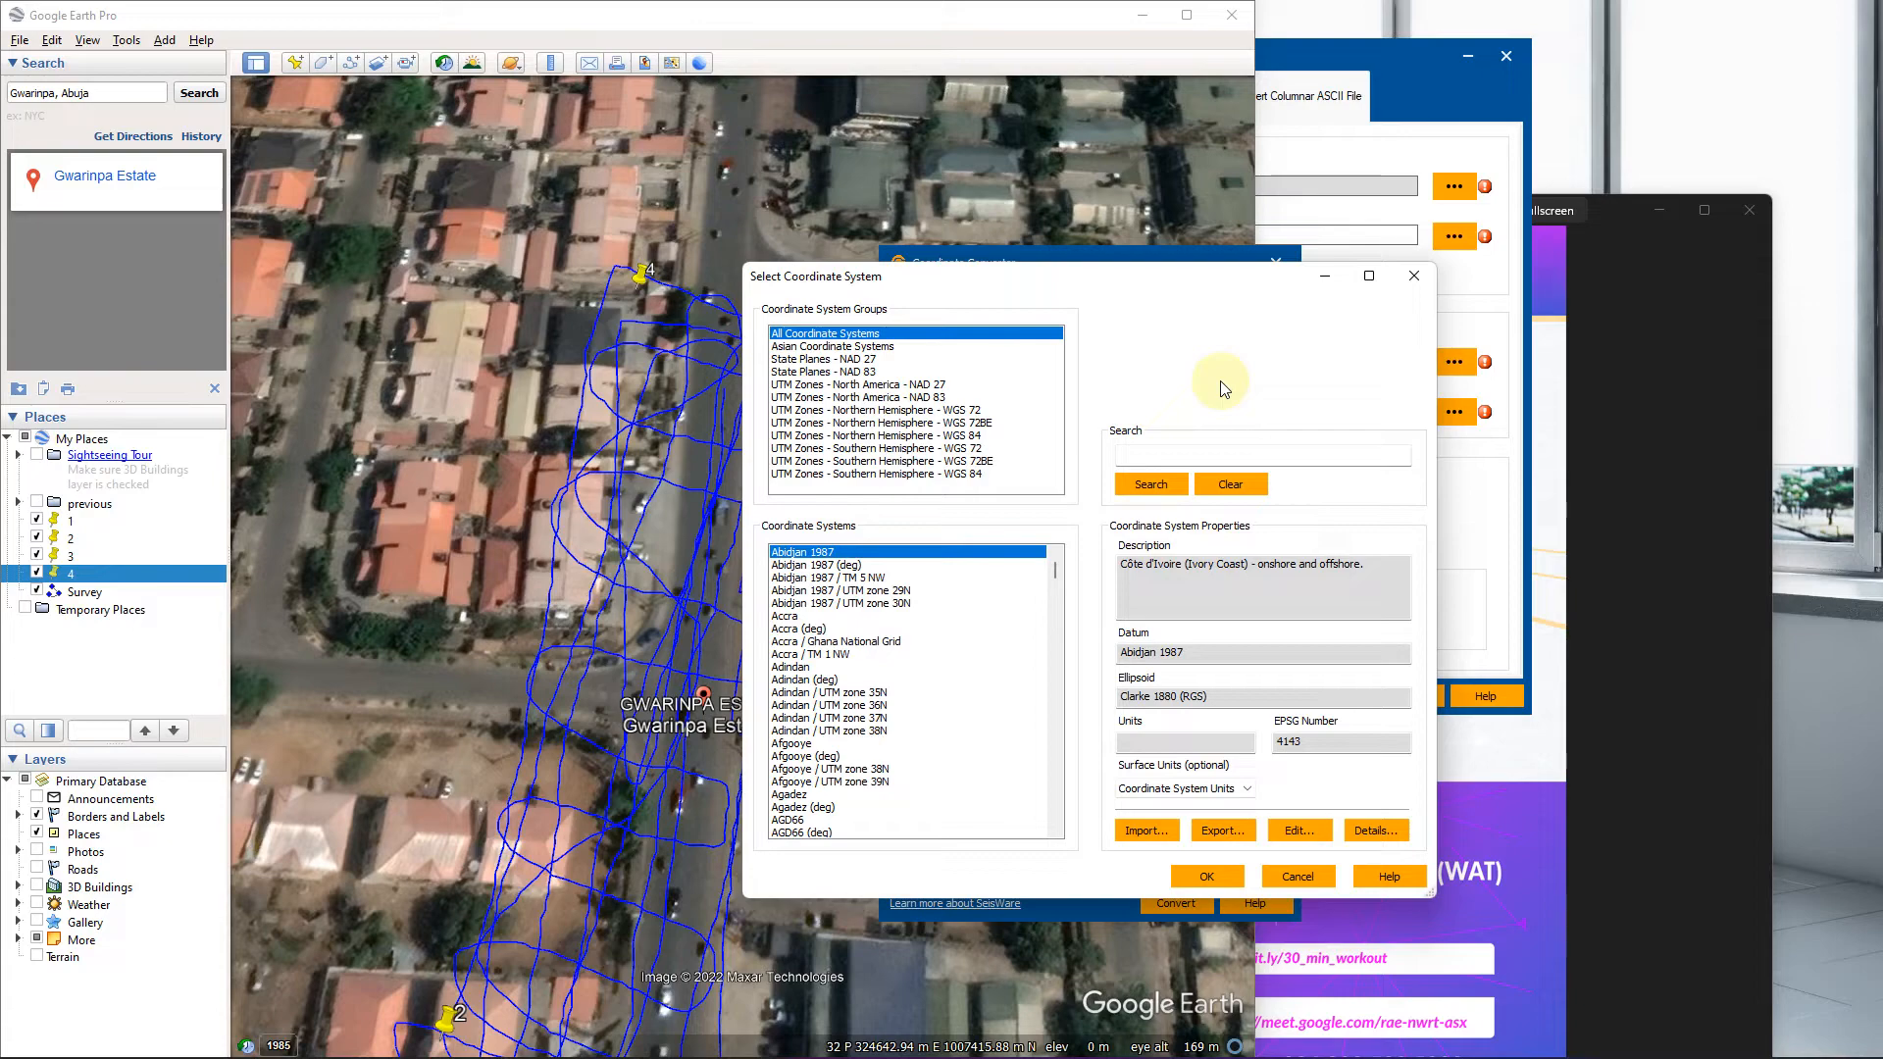
Switch to Google Earth Pro, maximize its window and turn on the map grid.
{"action": "left_click", "coordinate": [669, 188]}
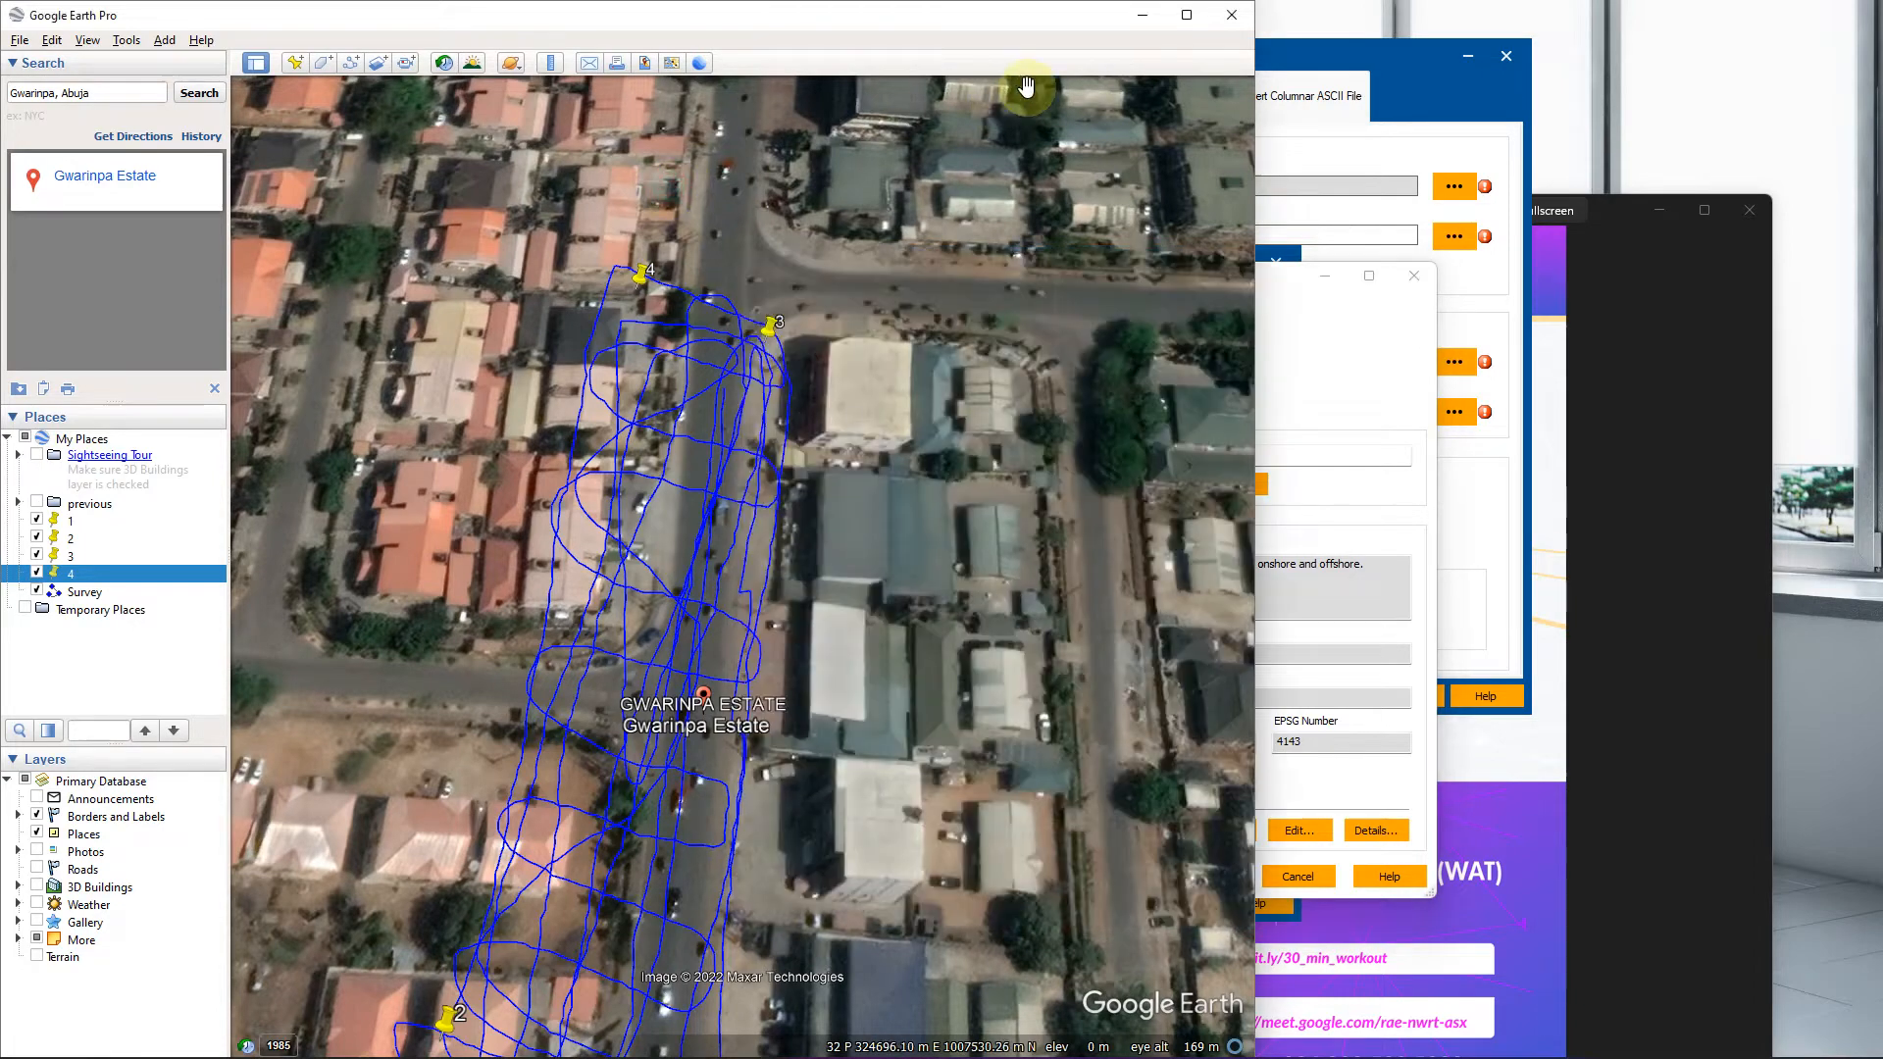
{"action": "left_click", "coordinate": [1179, 19]}
{"action": "scroll", "coordinate": [593, 520], "scroll_direction": "down", "scroll_amount": 4}
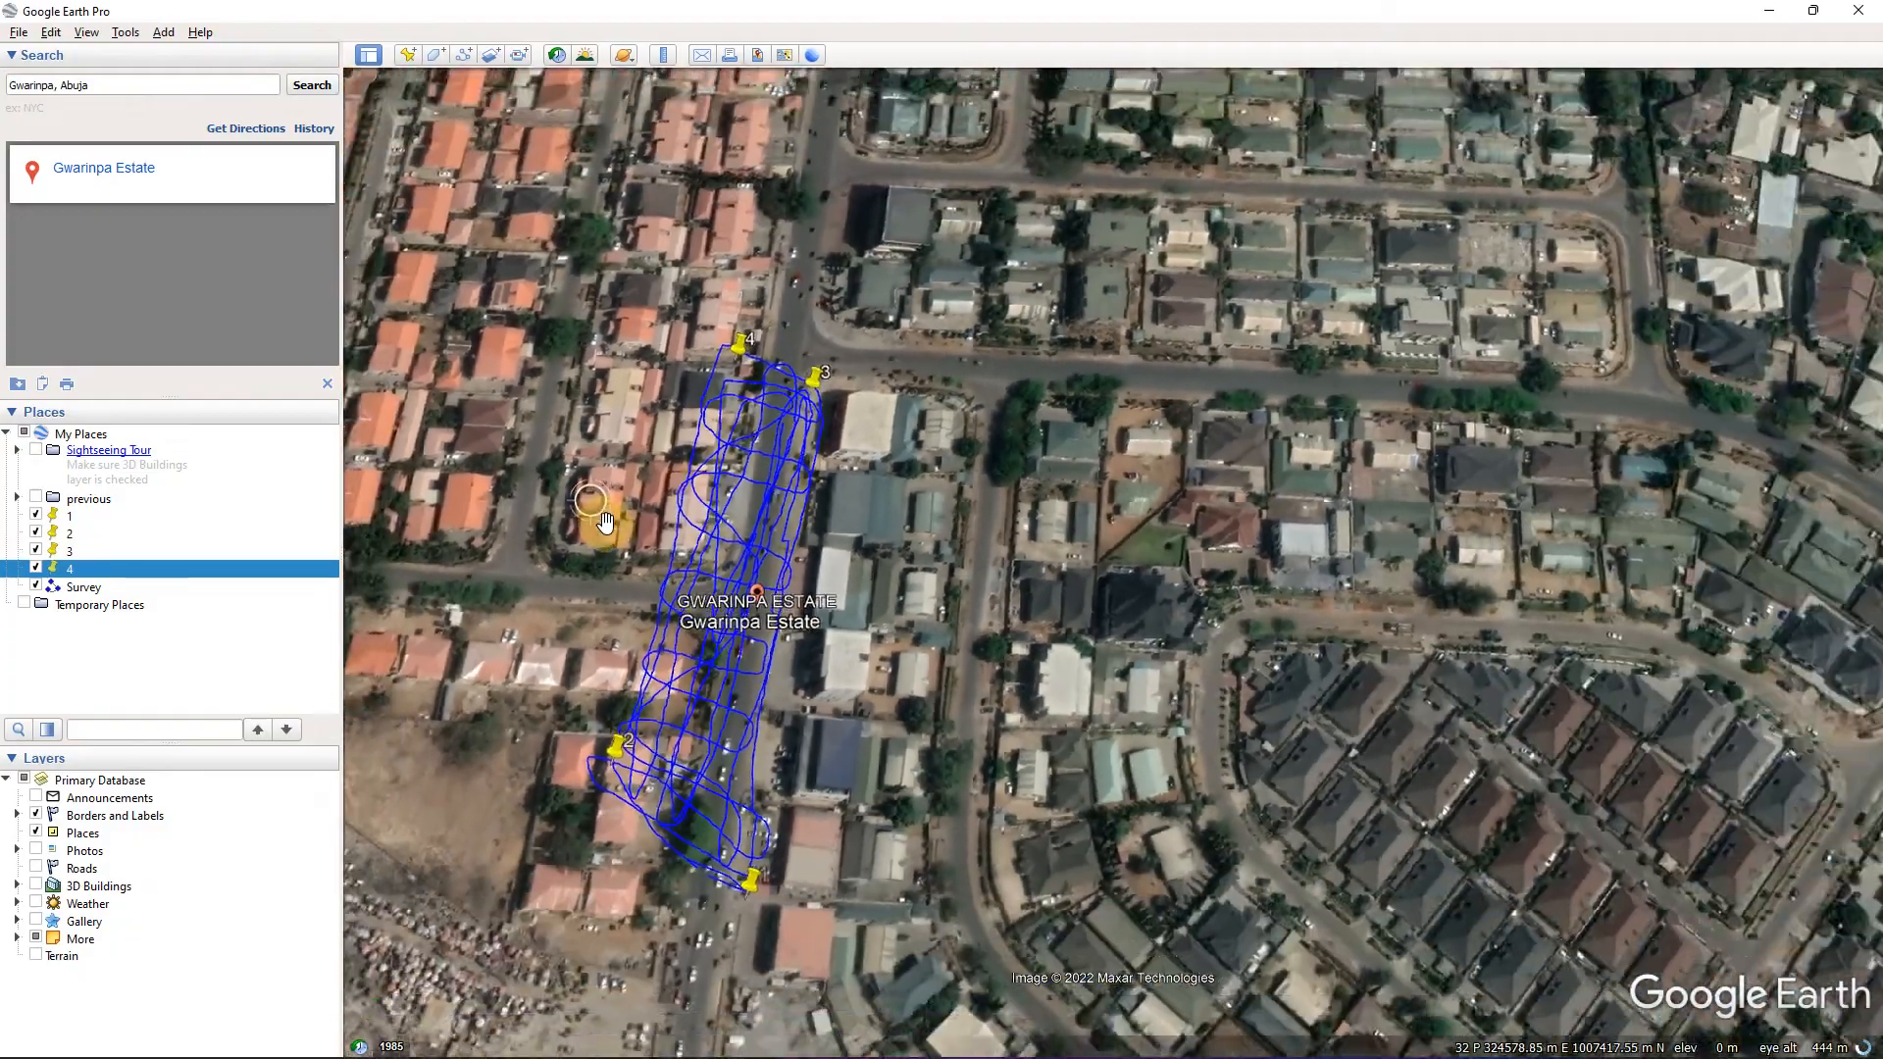
{"action": "scroll", "coordinate": [603, 518], "scroll_direction": "down", "scroll_amount": 5}
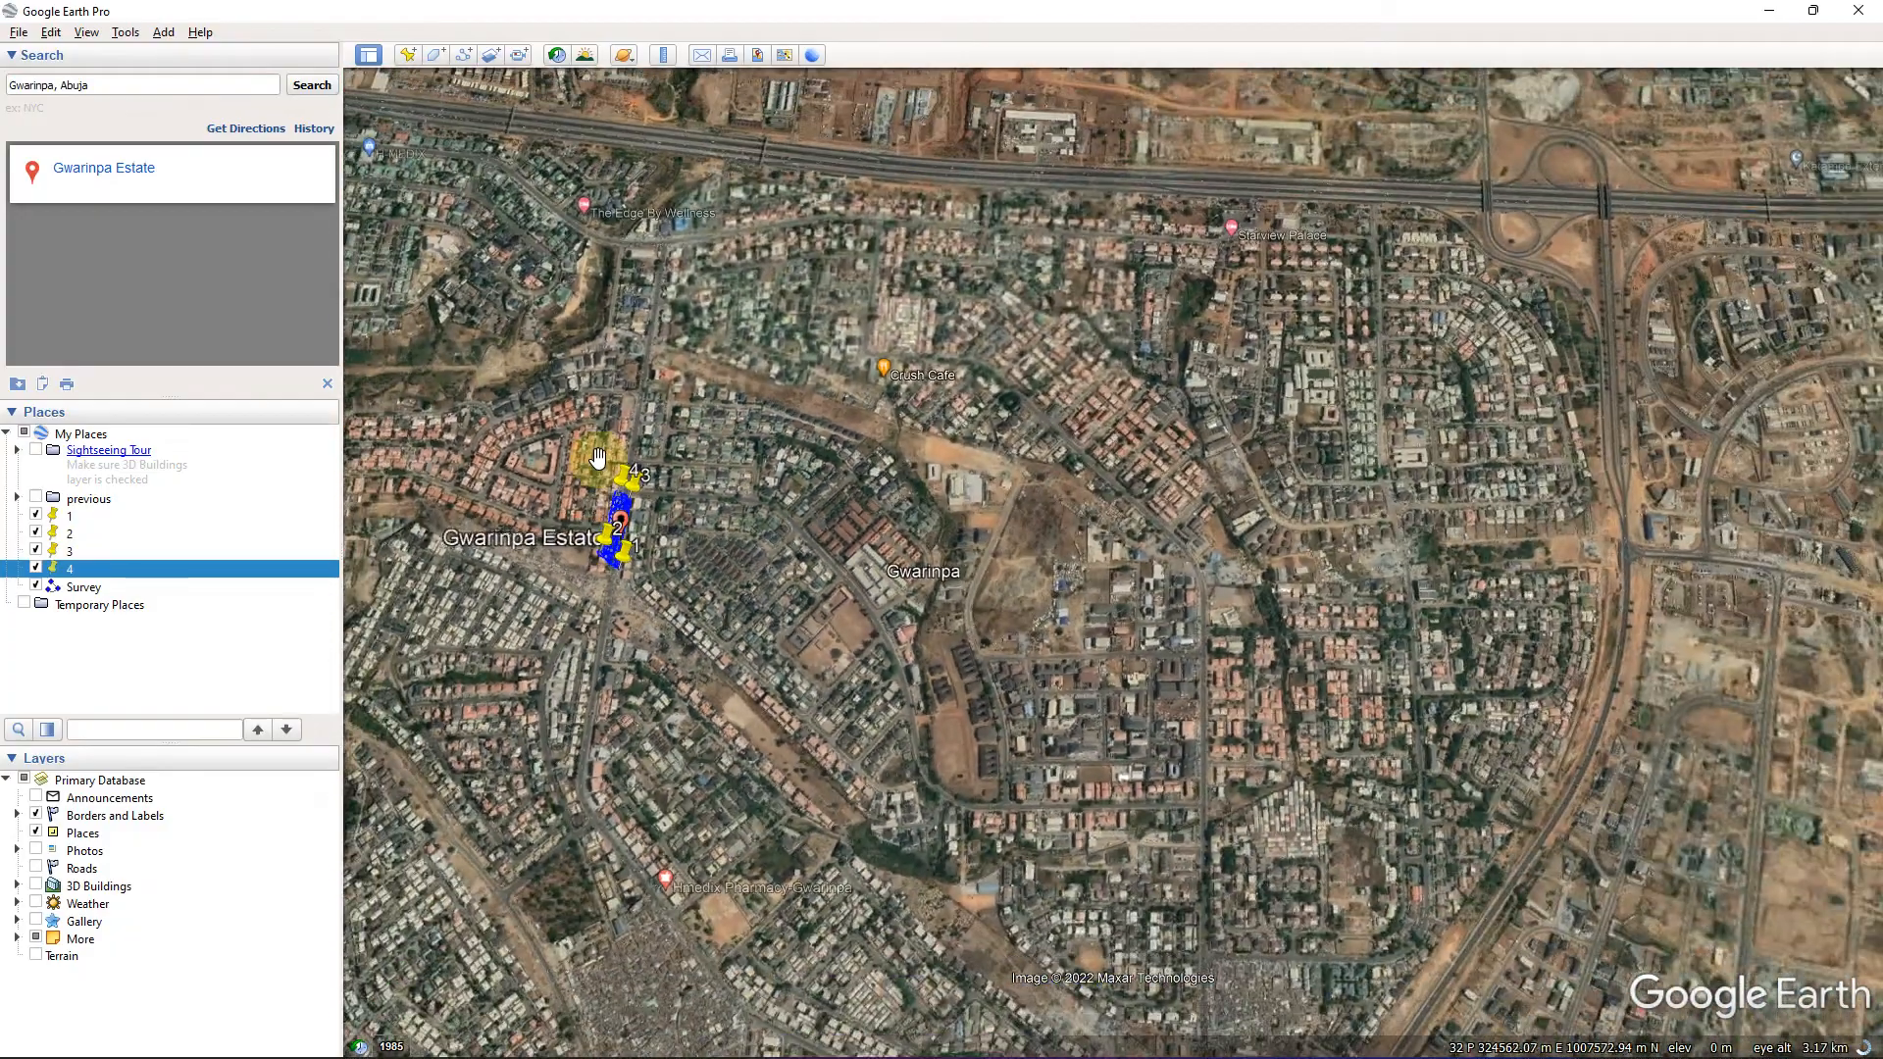
{"action": "scroll", "coordinate": [598, 457], "scroll_direction": "down", "scroll_amount": 3}
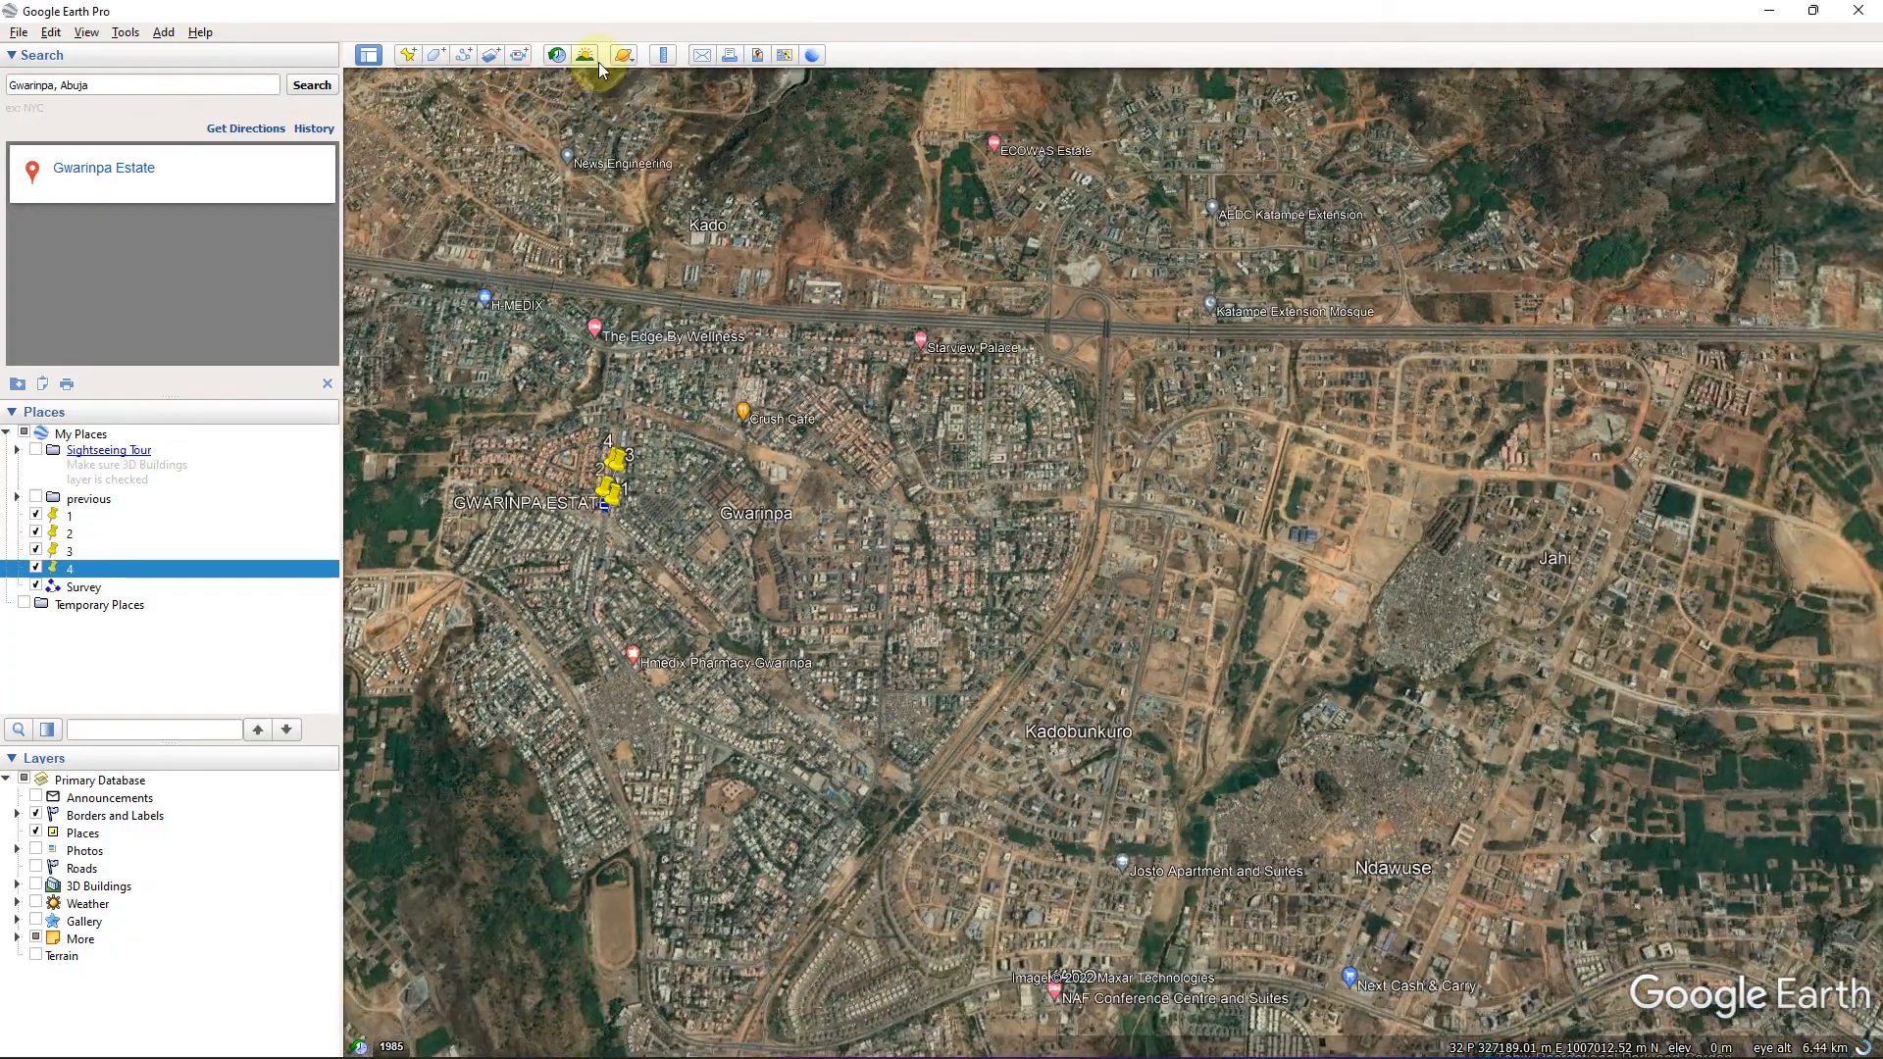
{"action": "left_click", "coordinate": [87, 34]}
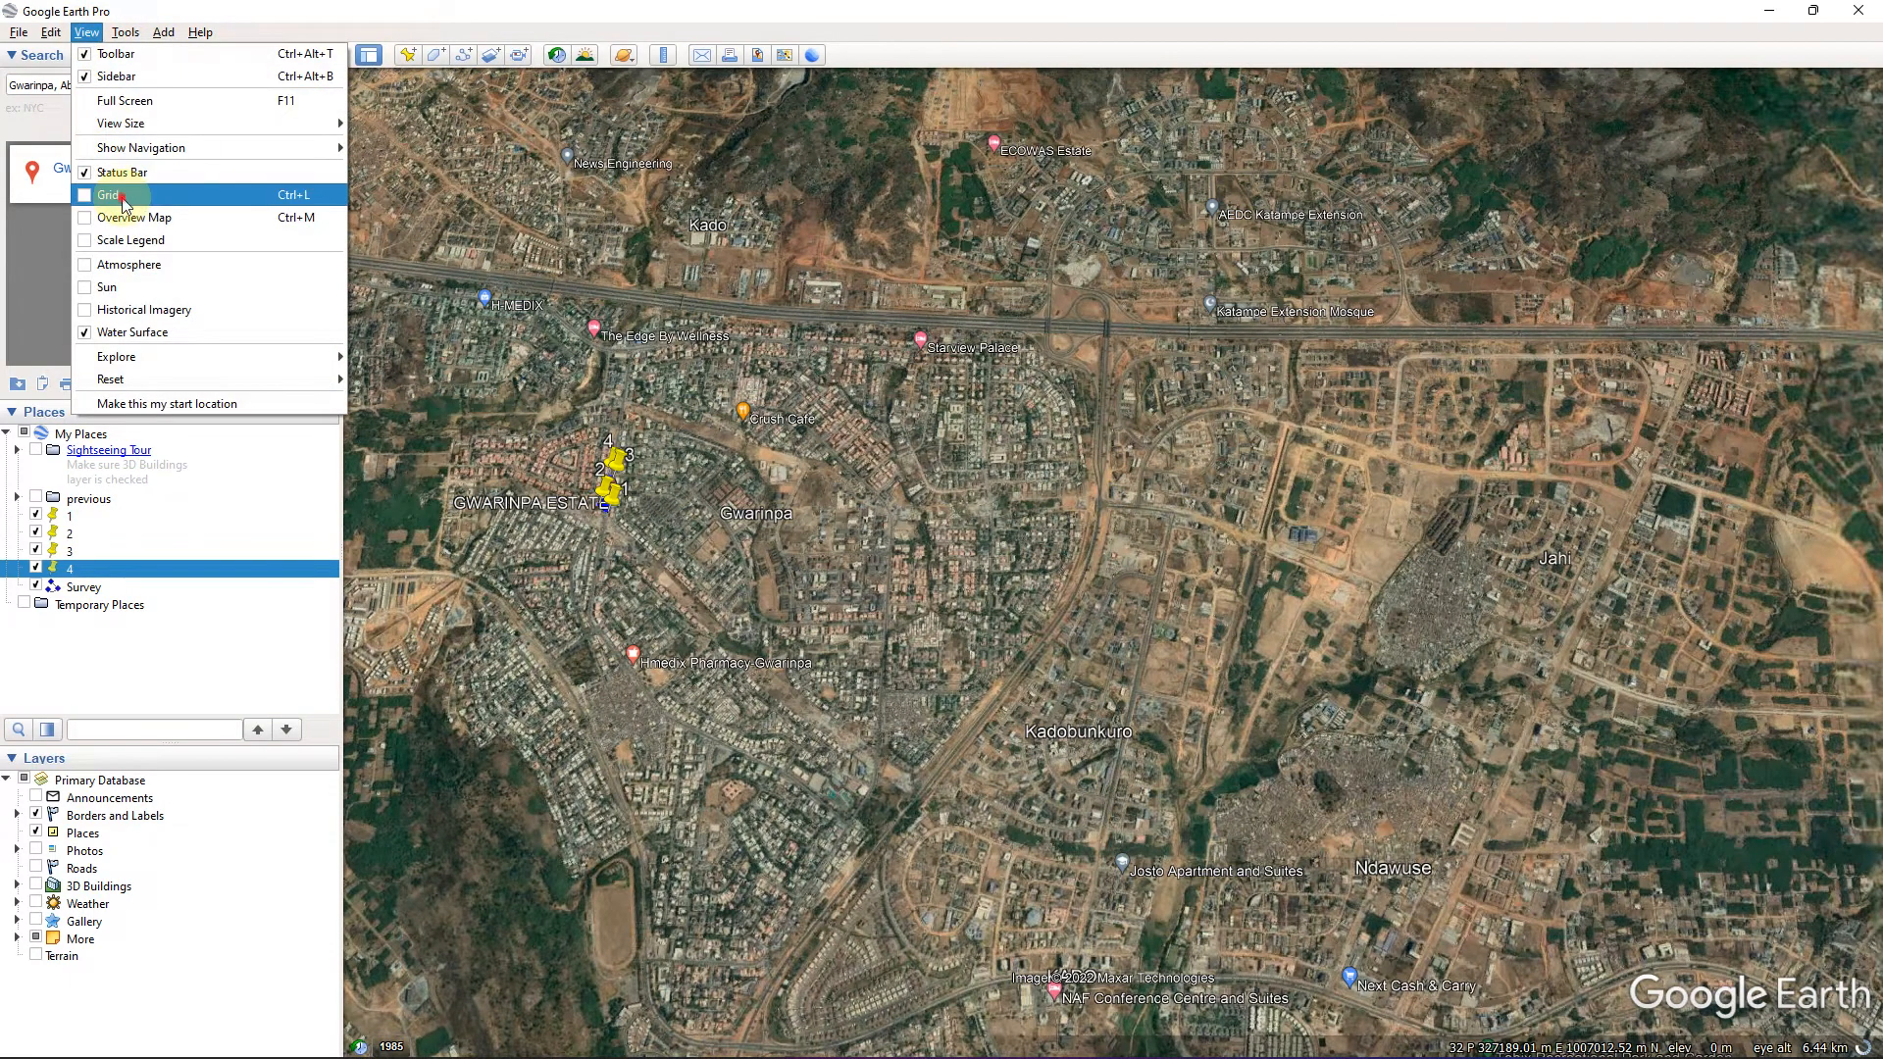
{"action": "left_click", "coordinate": [120, 197]}
Examine the UTM zone numbers and latitude band letters of the grid around the Gwarinpa Estate placemarks and across the globe.
{"action": "scroll", "coordinate": [767, 360], "scroll_direction": "down", "scroll_amount": 5}
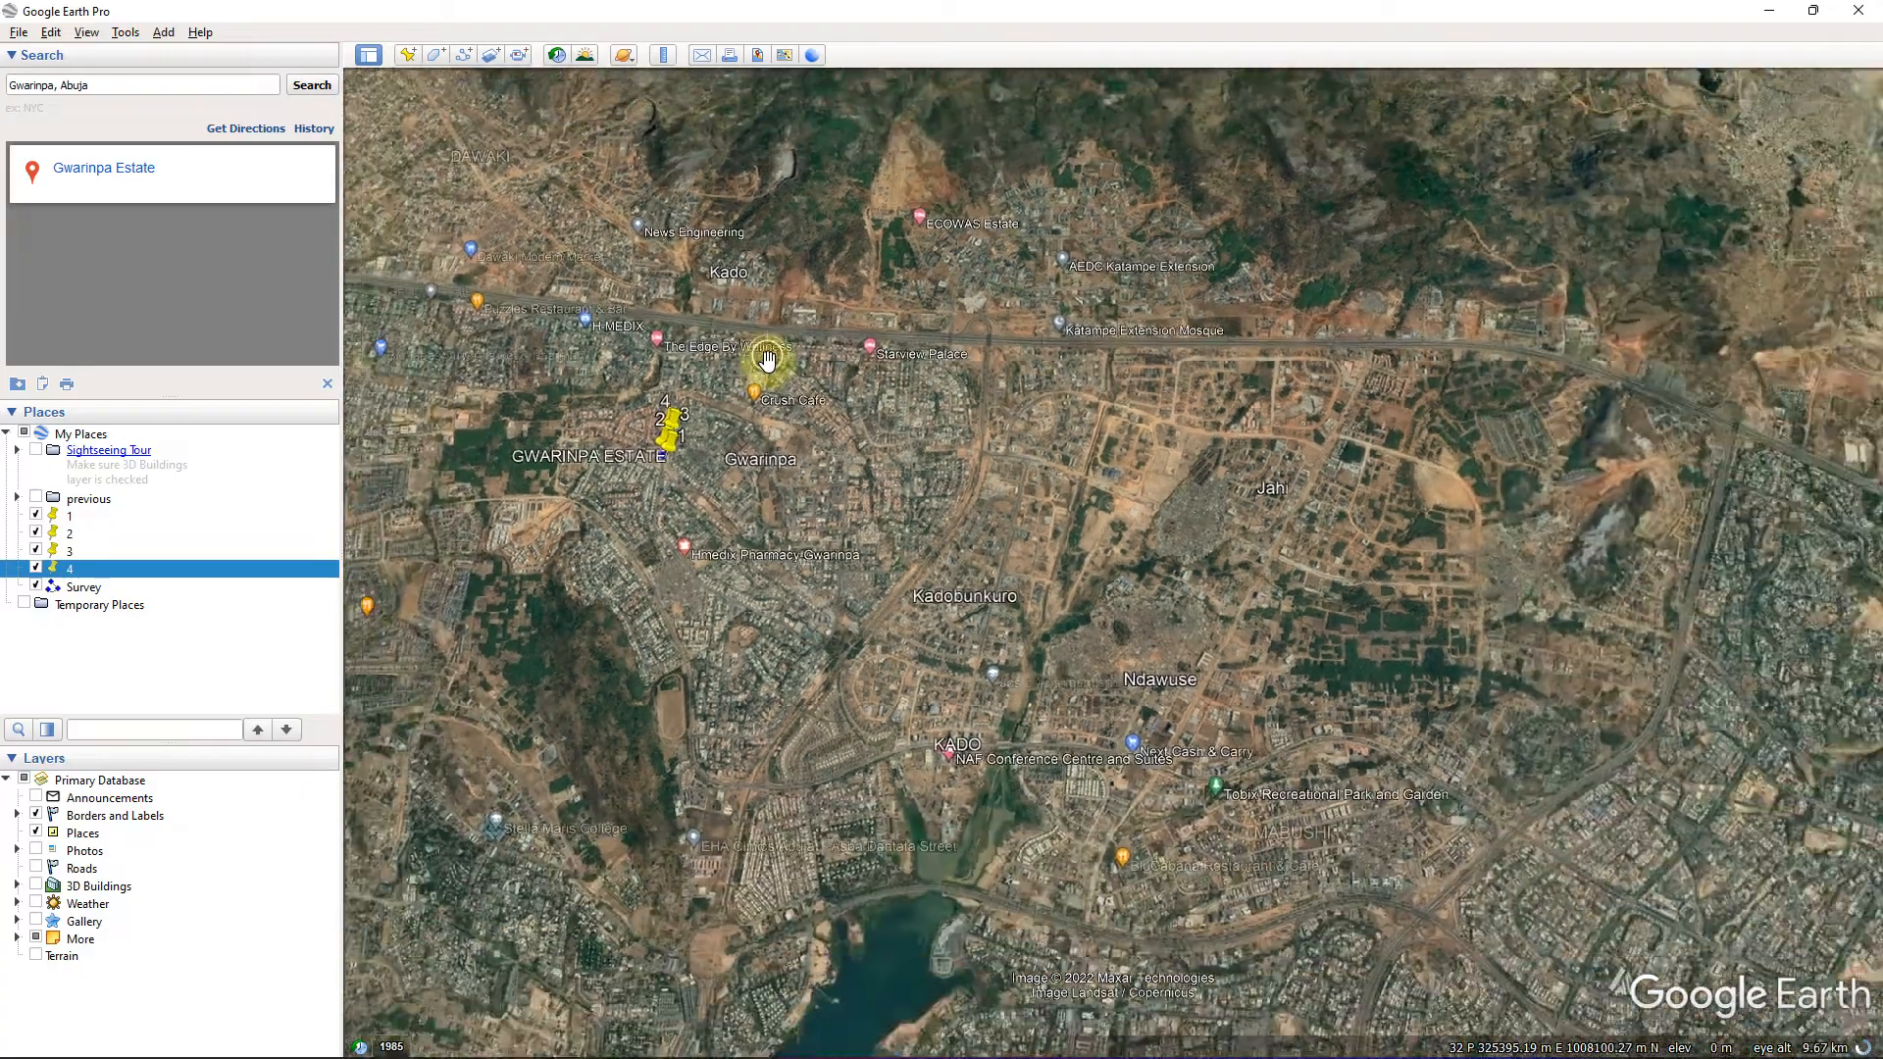
{"action": "scroll", "coordinate": [767, 360], "scroll_direction": "down", "scroll_amount": 5}
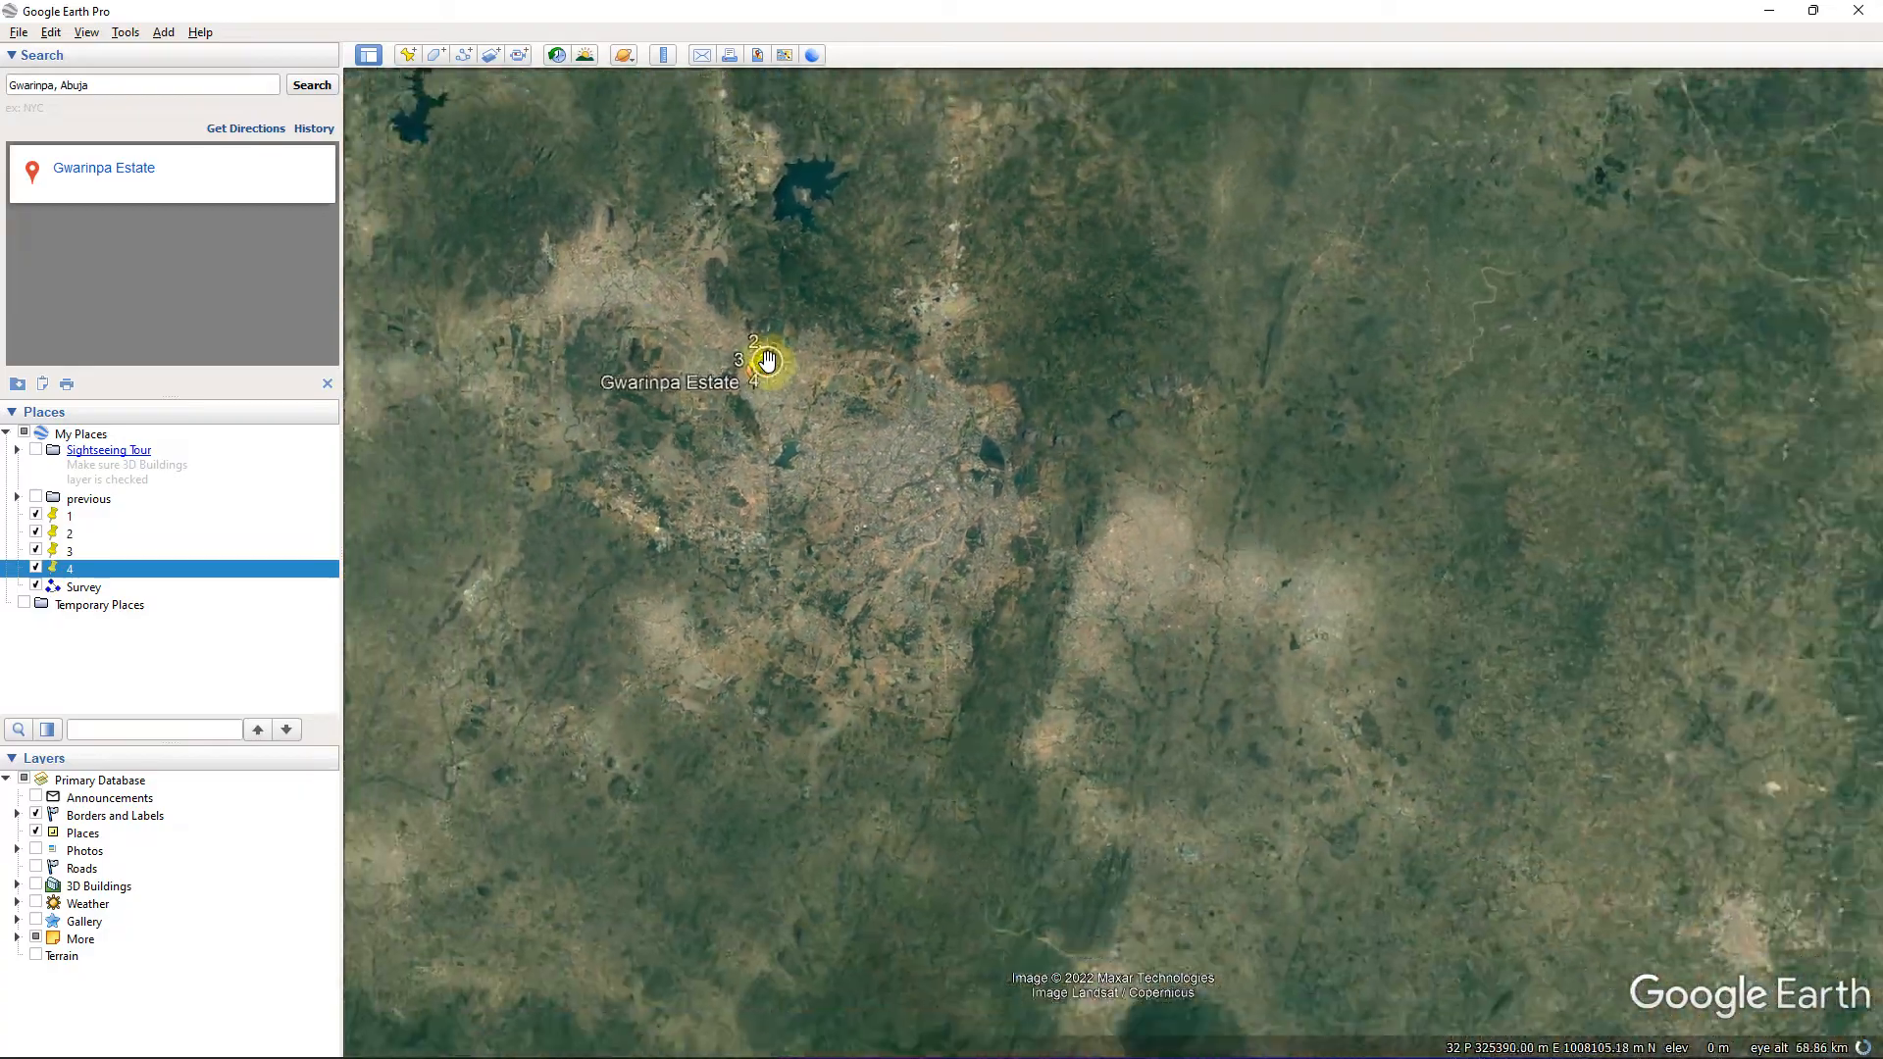
{"action": "scroll", "coordinate": [767, 360], "scroll_direction": "down", "scroll_amount": 5}
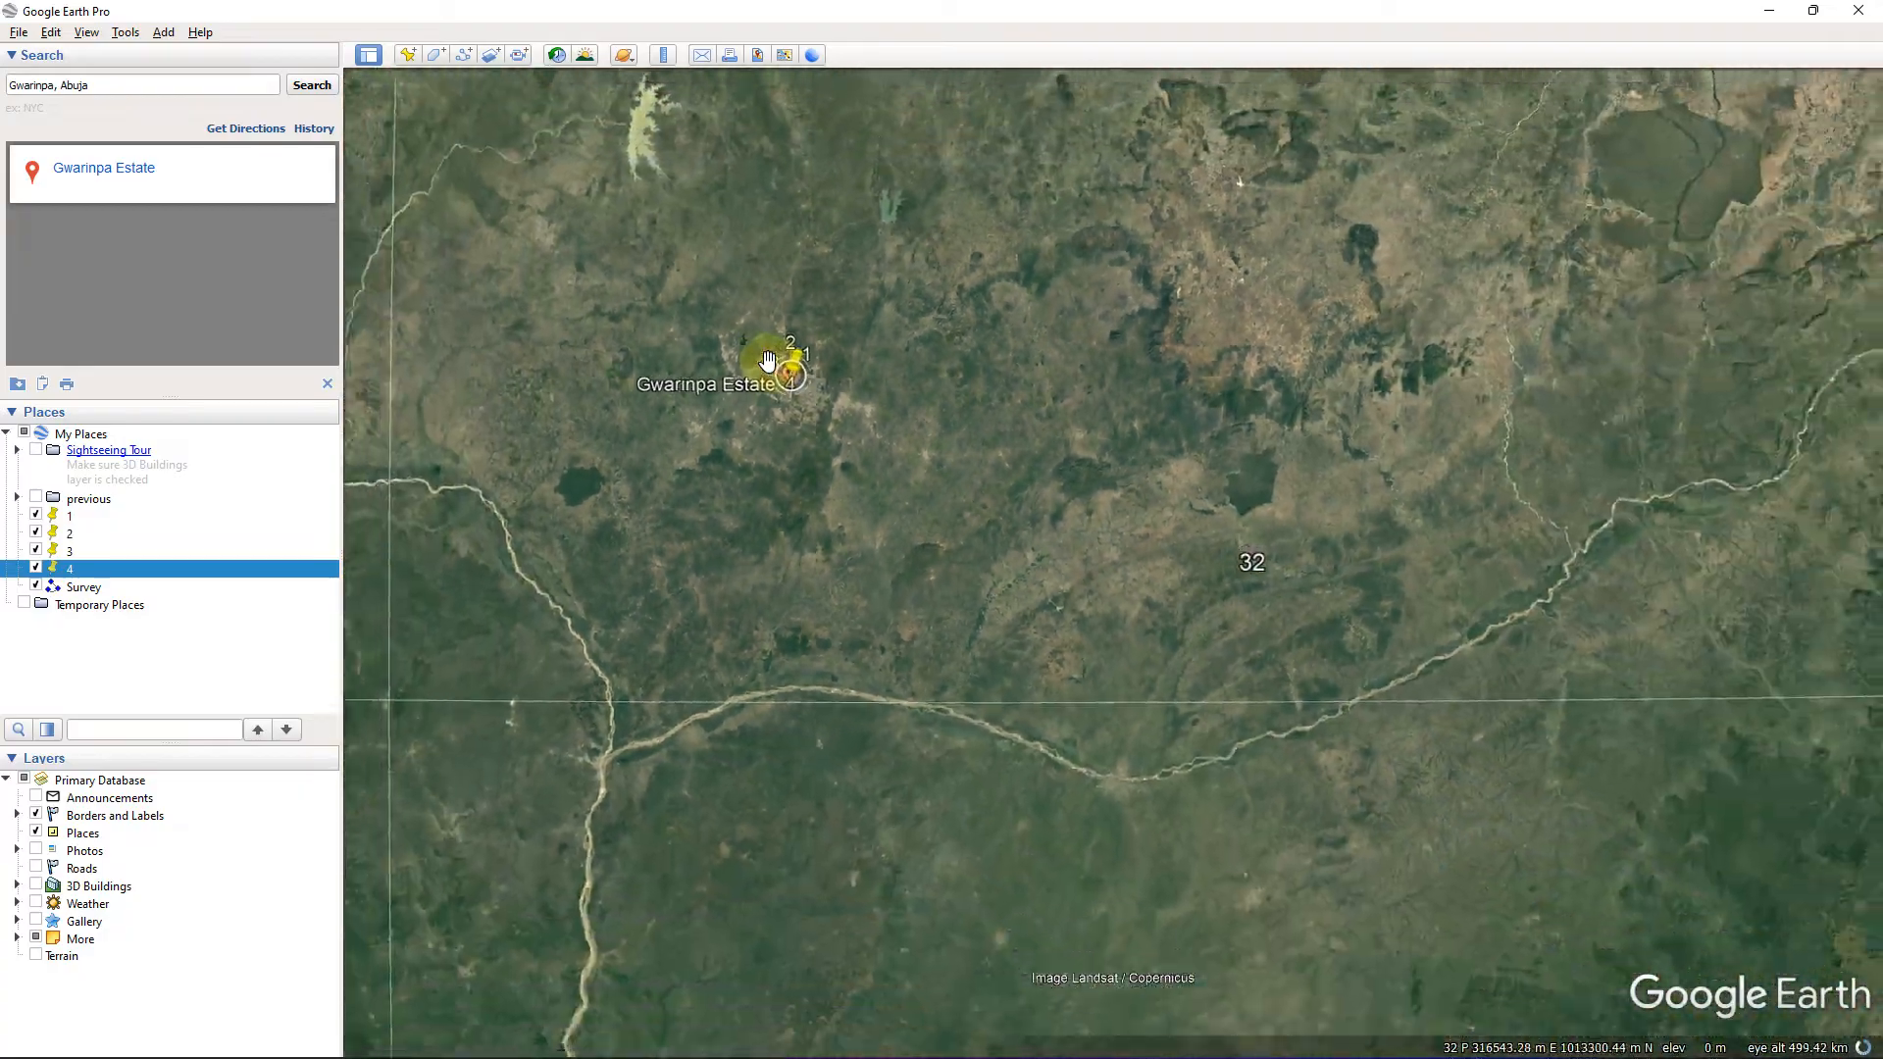
{"action": "scroll", "coordinate": [767, 360], "scroll_direction": "down", "scroll_amount": 5}
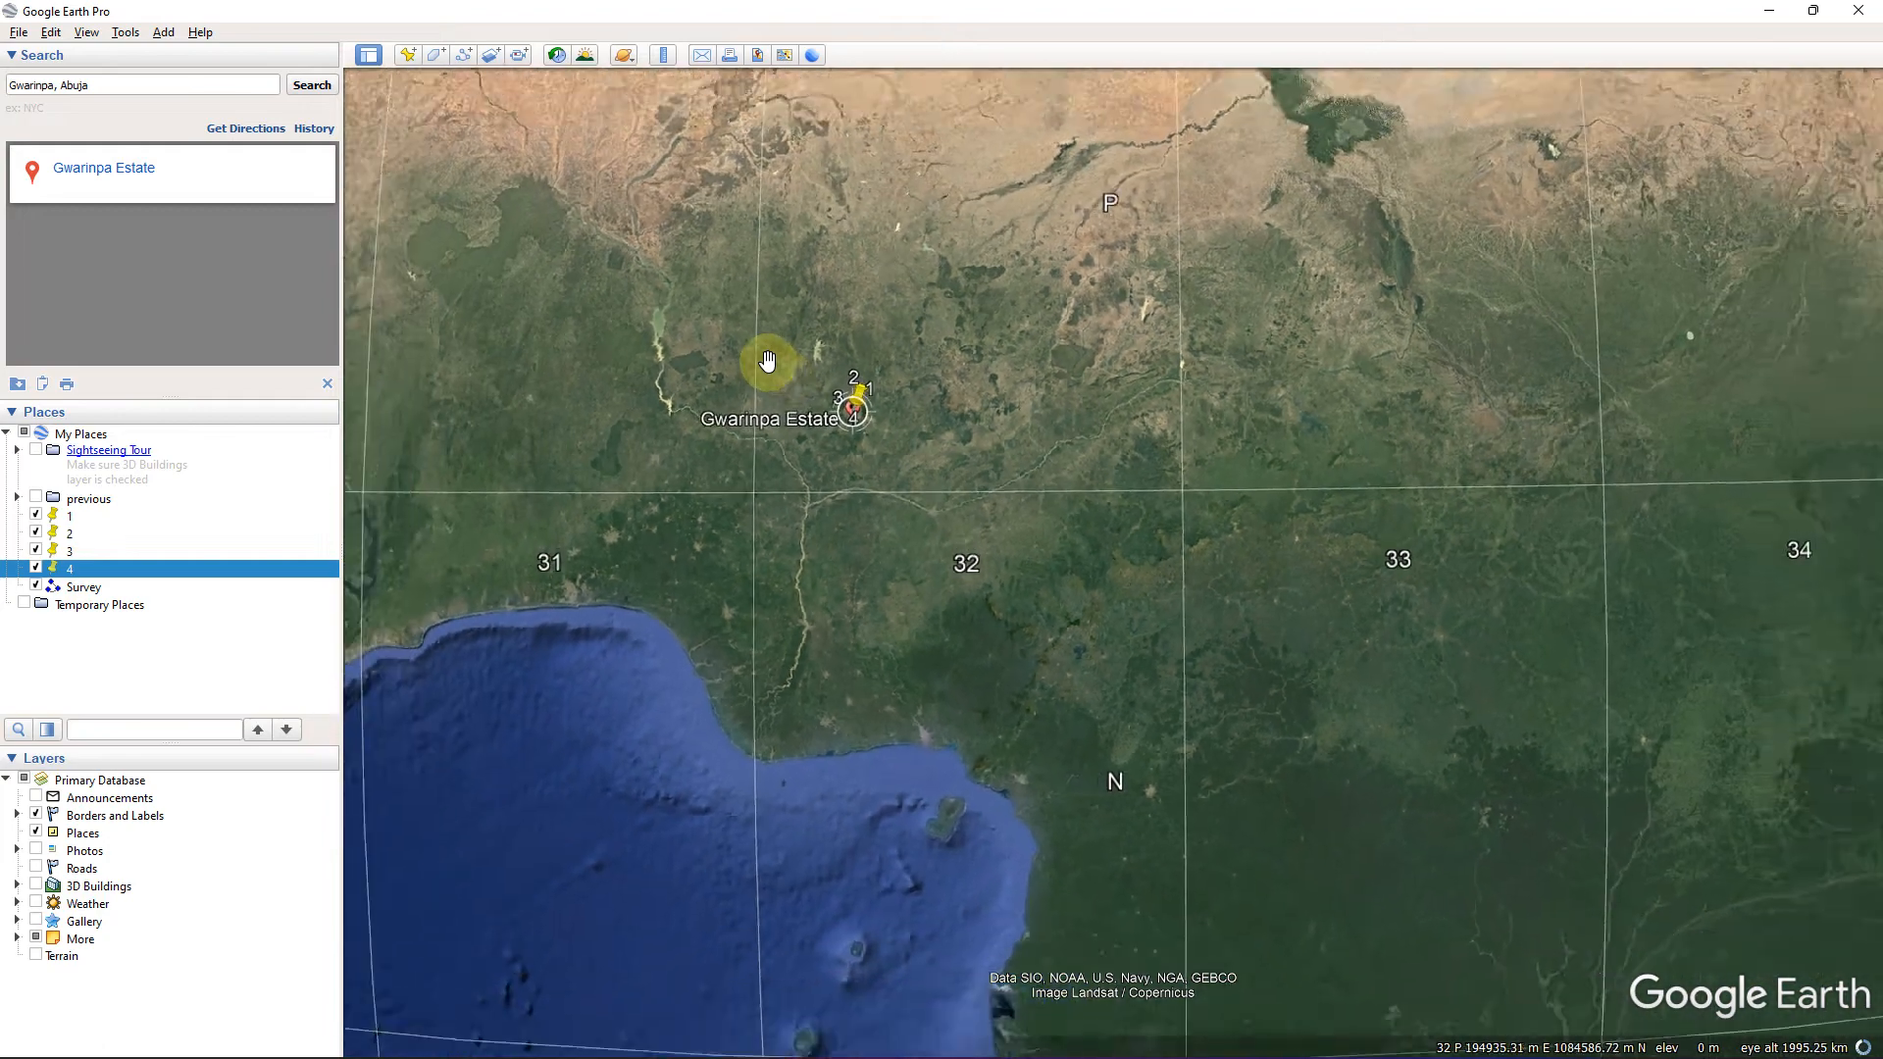
{"action": "scroll", "coordinate": [767, 360], "scroll_direction": "down", "scroll_amount": 2}
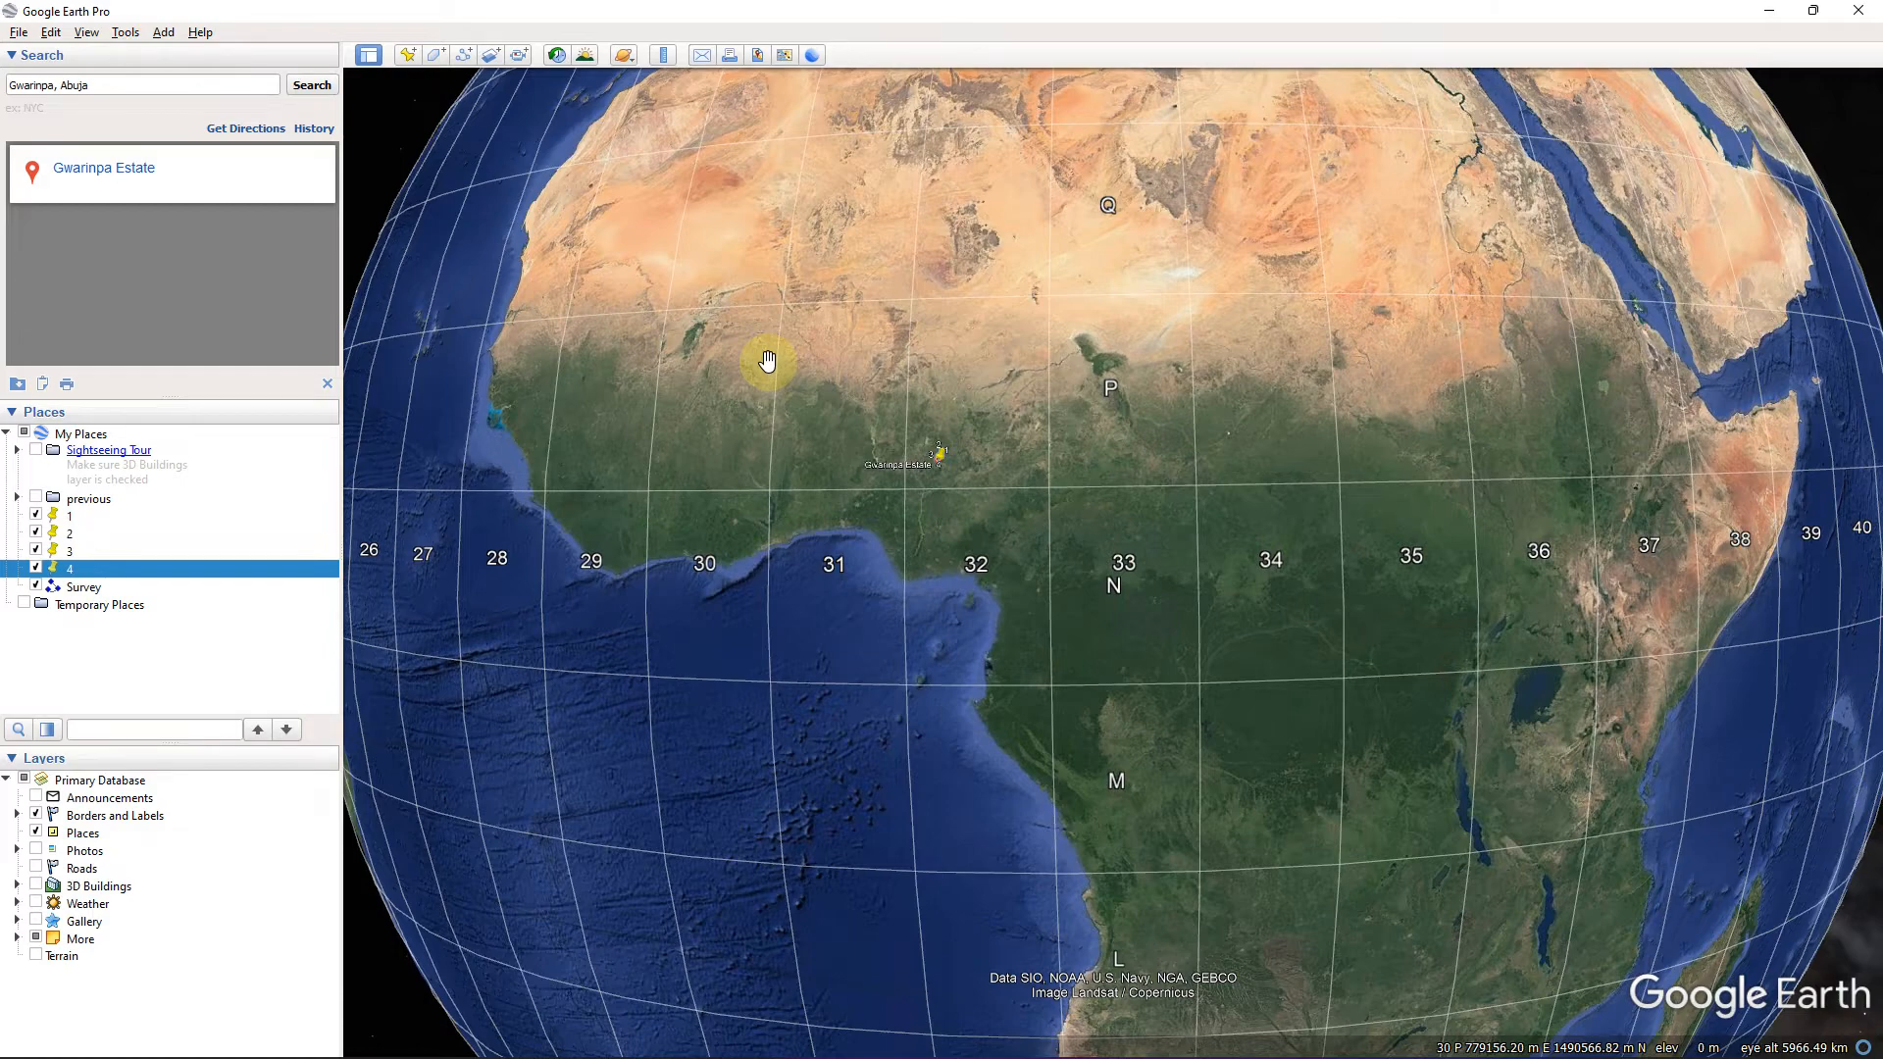
{"action": "scroll", "coordinate": [767, 360], "scroll_direction": "down", "scroll_amount": 2}
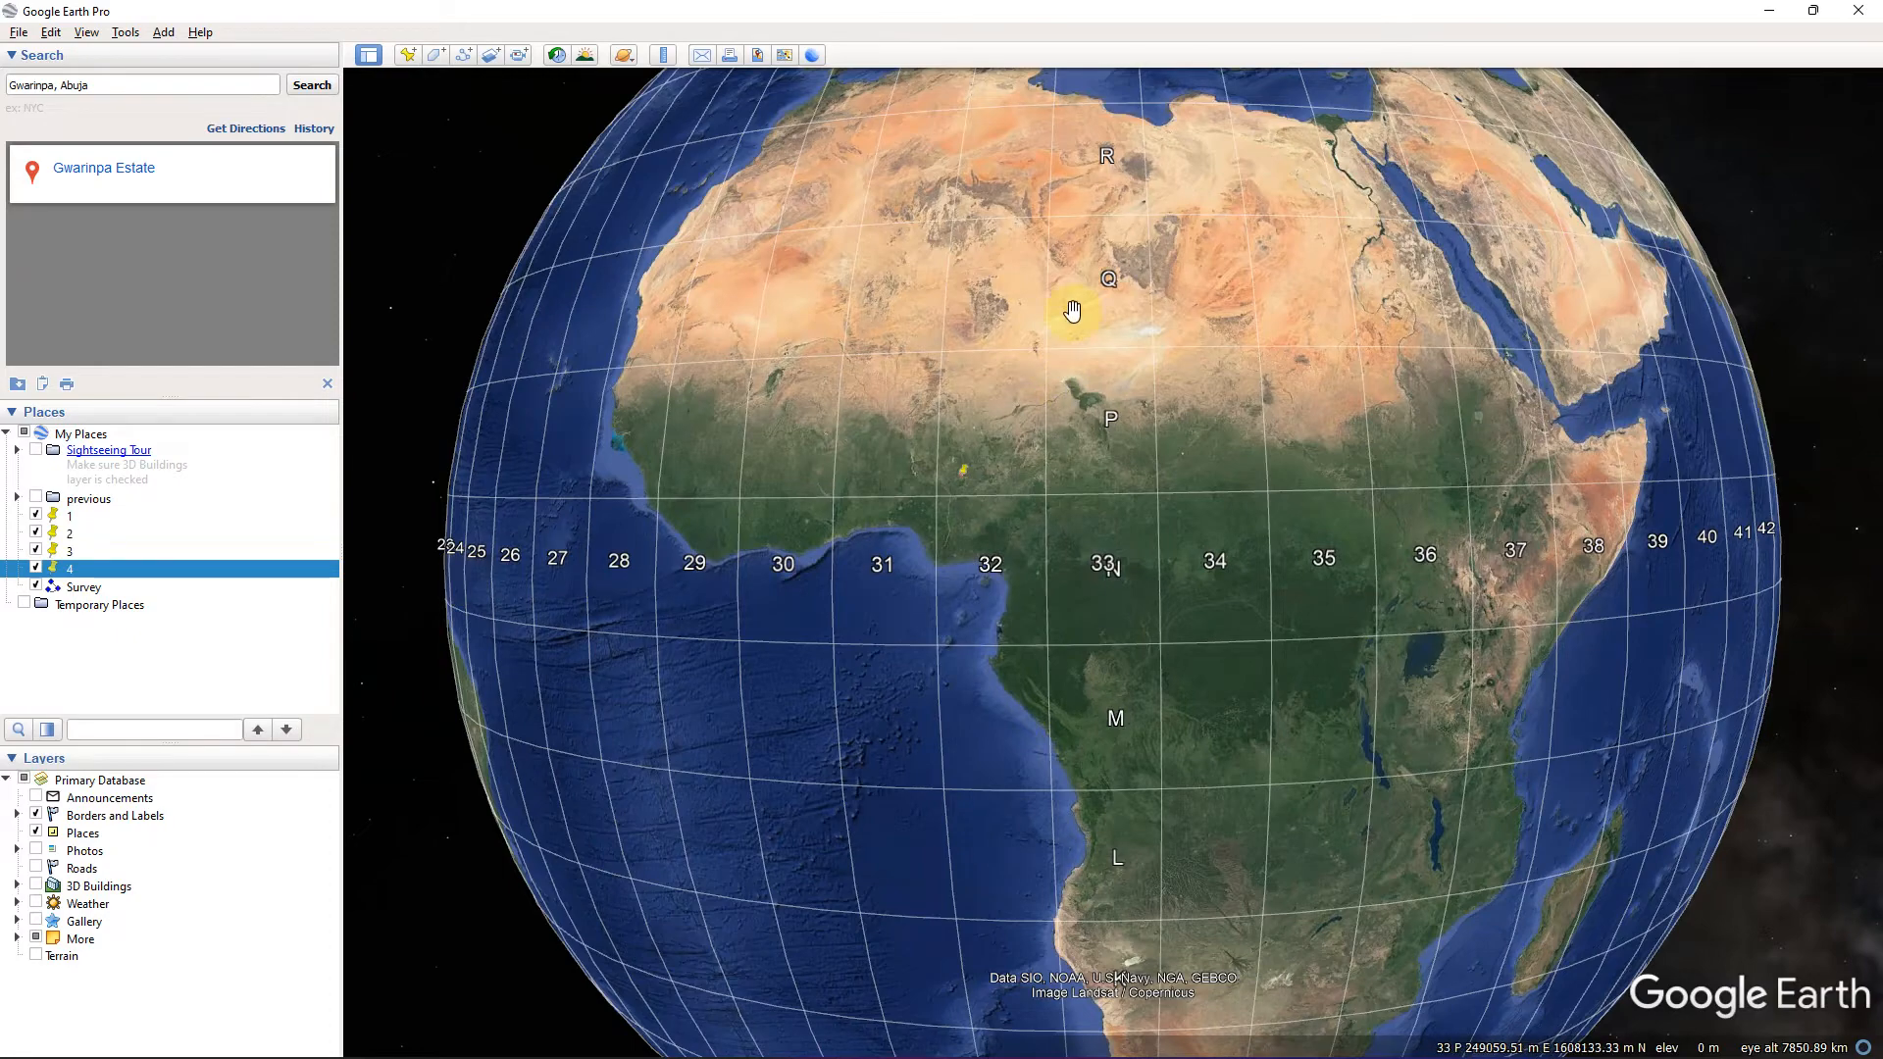
{"action": "left_click_drag", "start_coordinate": [1101, 220], "coordinate": [1126, 756]}
{"action": "left_click_drag", "start_coordinate": [1157, 390], "coordinate": [1147, 446]}
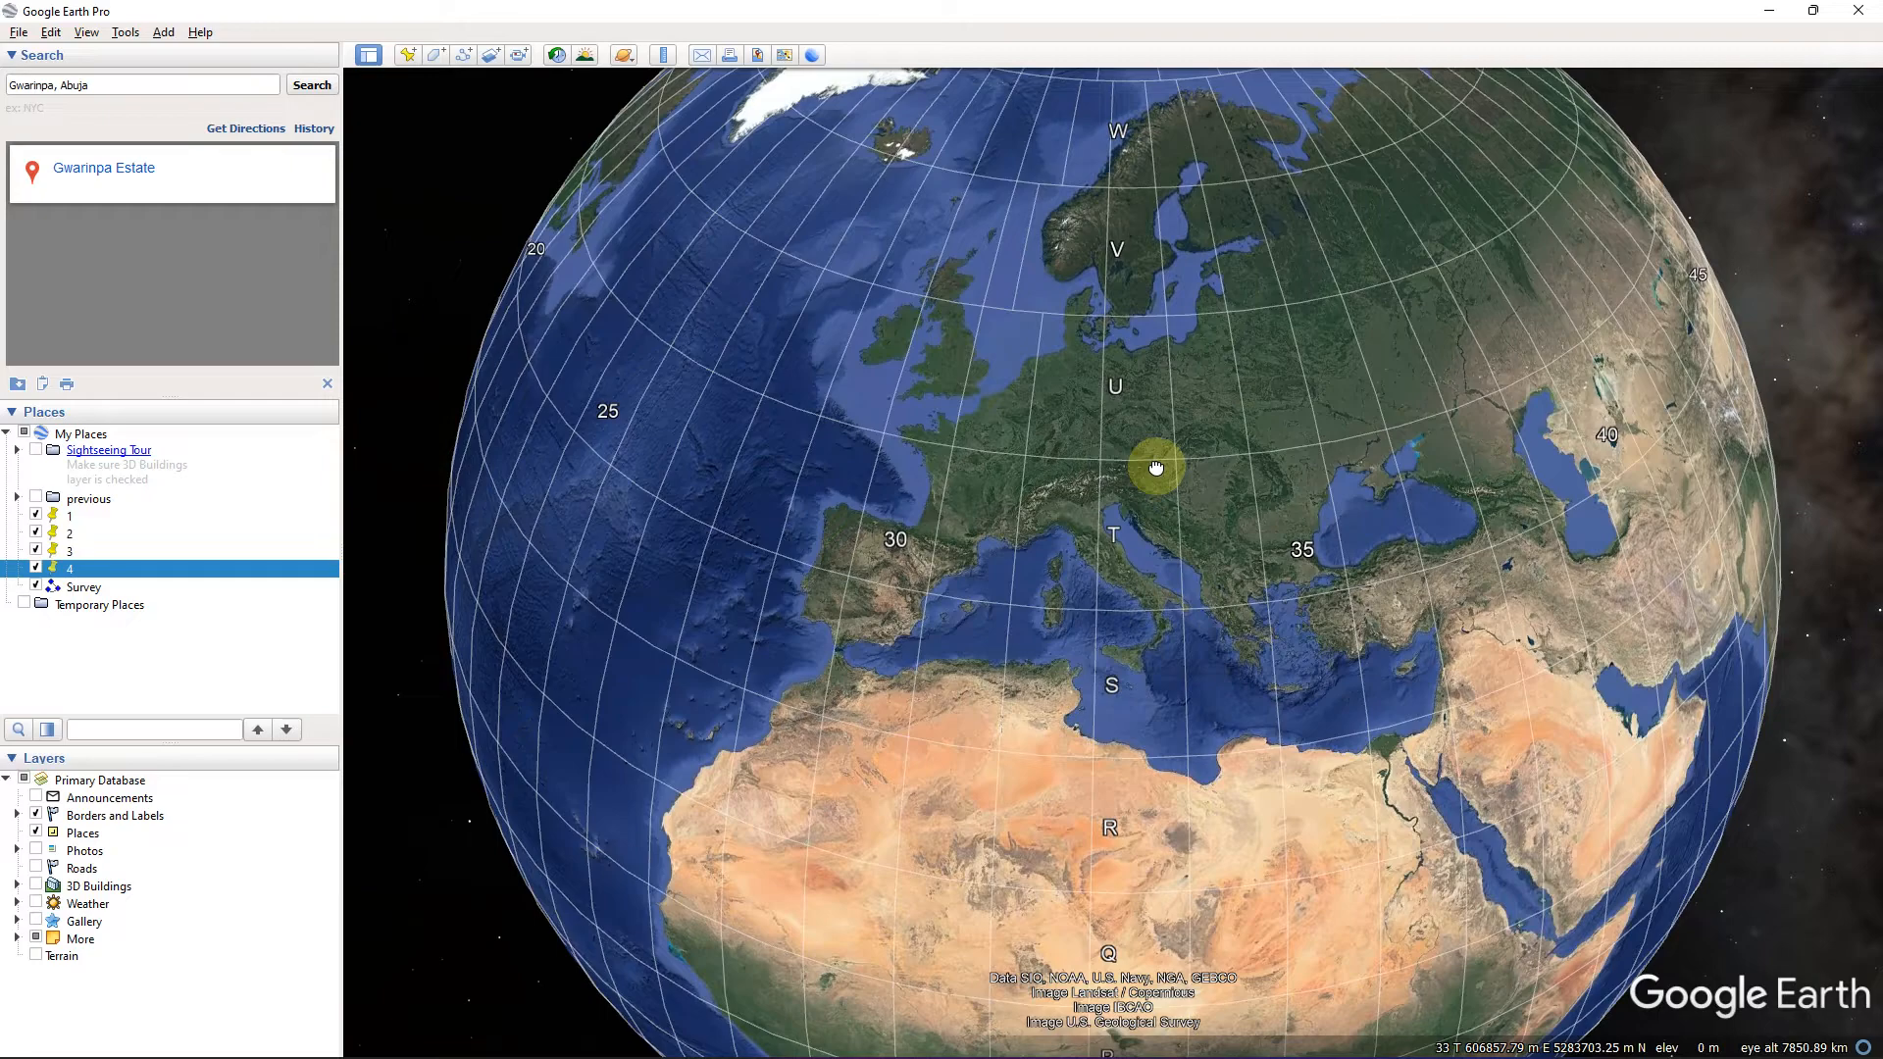
{"action": "left_click_drag", "start_coordinate": [1156, 466], "coordinate": [1164, 147]}
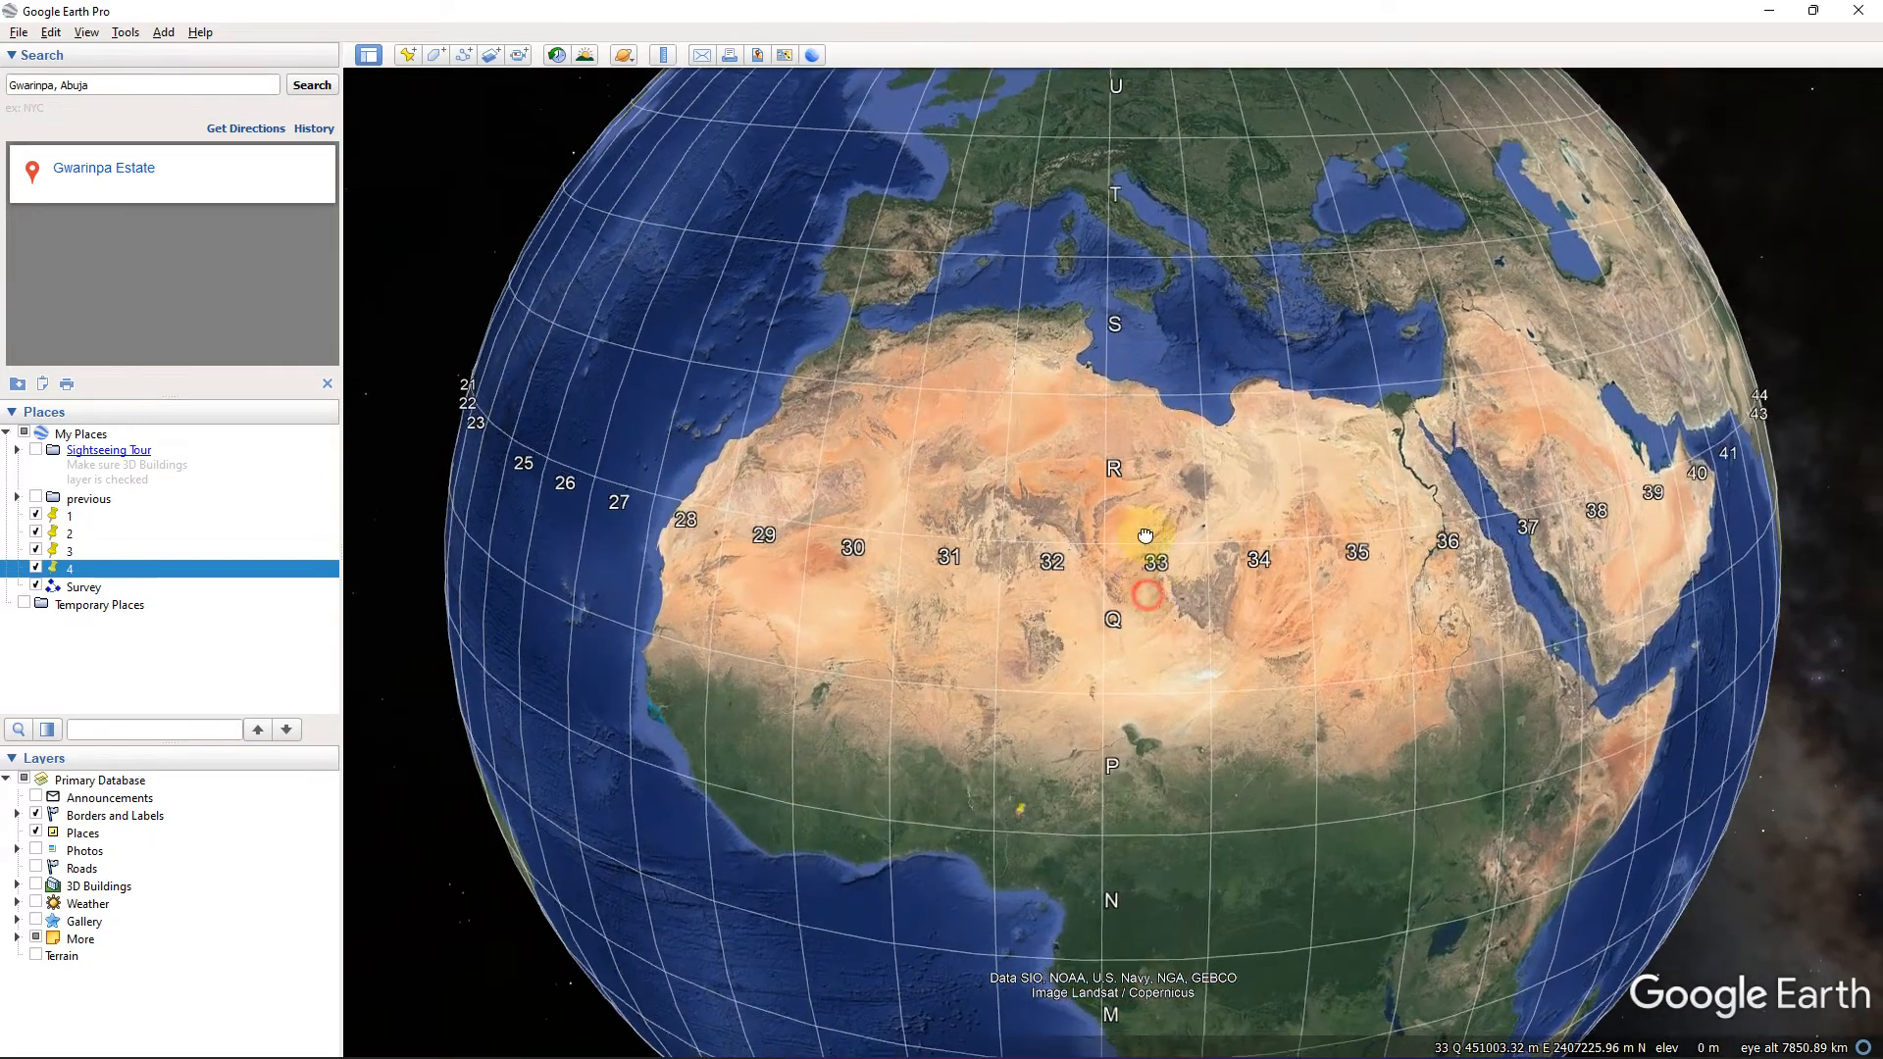
{"action": "scroll", "coordinate": [1105, 660], "scroll_direction": "up", "scroll_amount": 5}
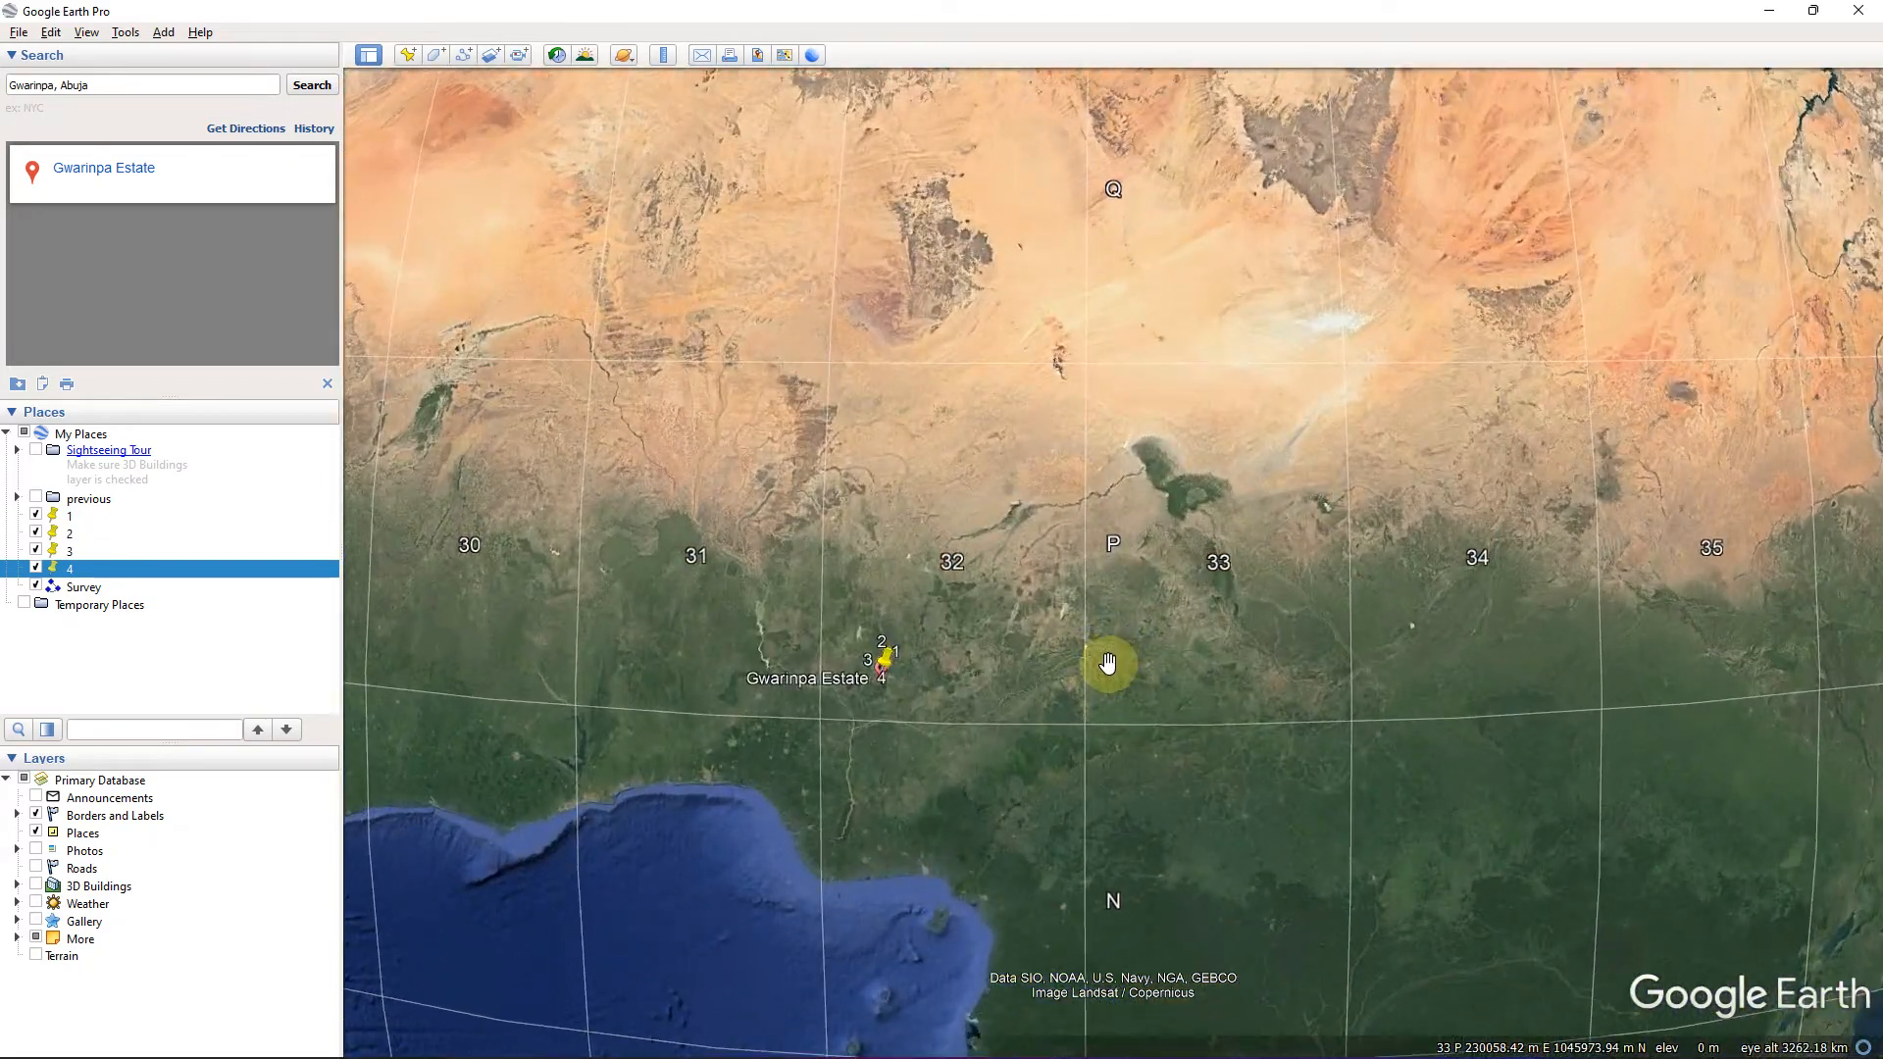
{"action": "left_click_drag", "start_coordinate": [950, 667], "coordinate": [975, 579]}
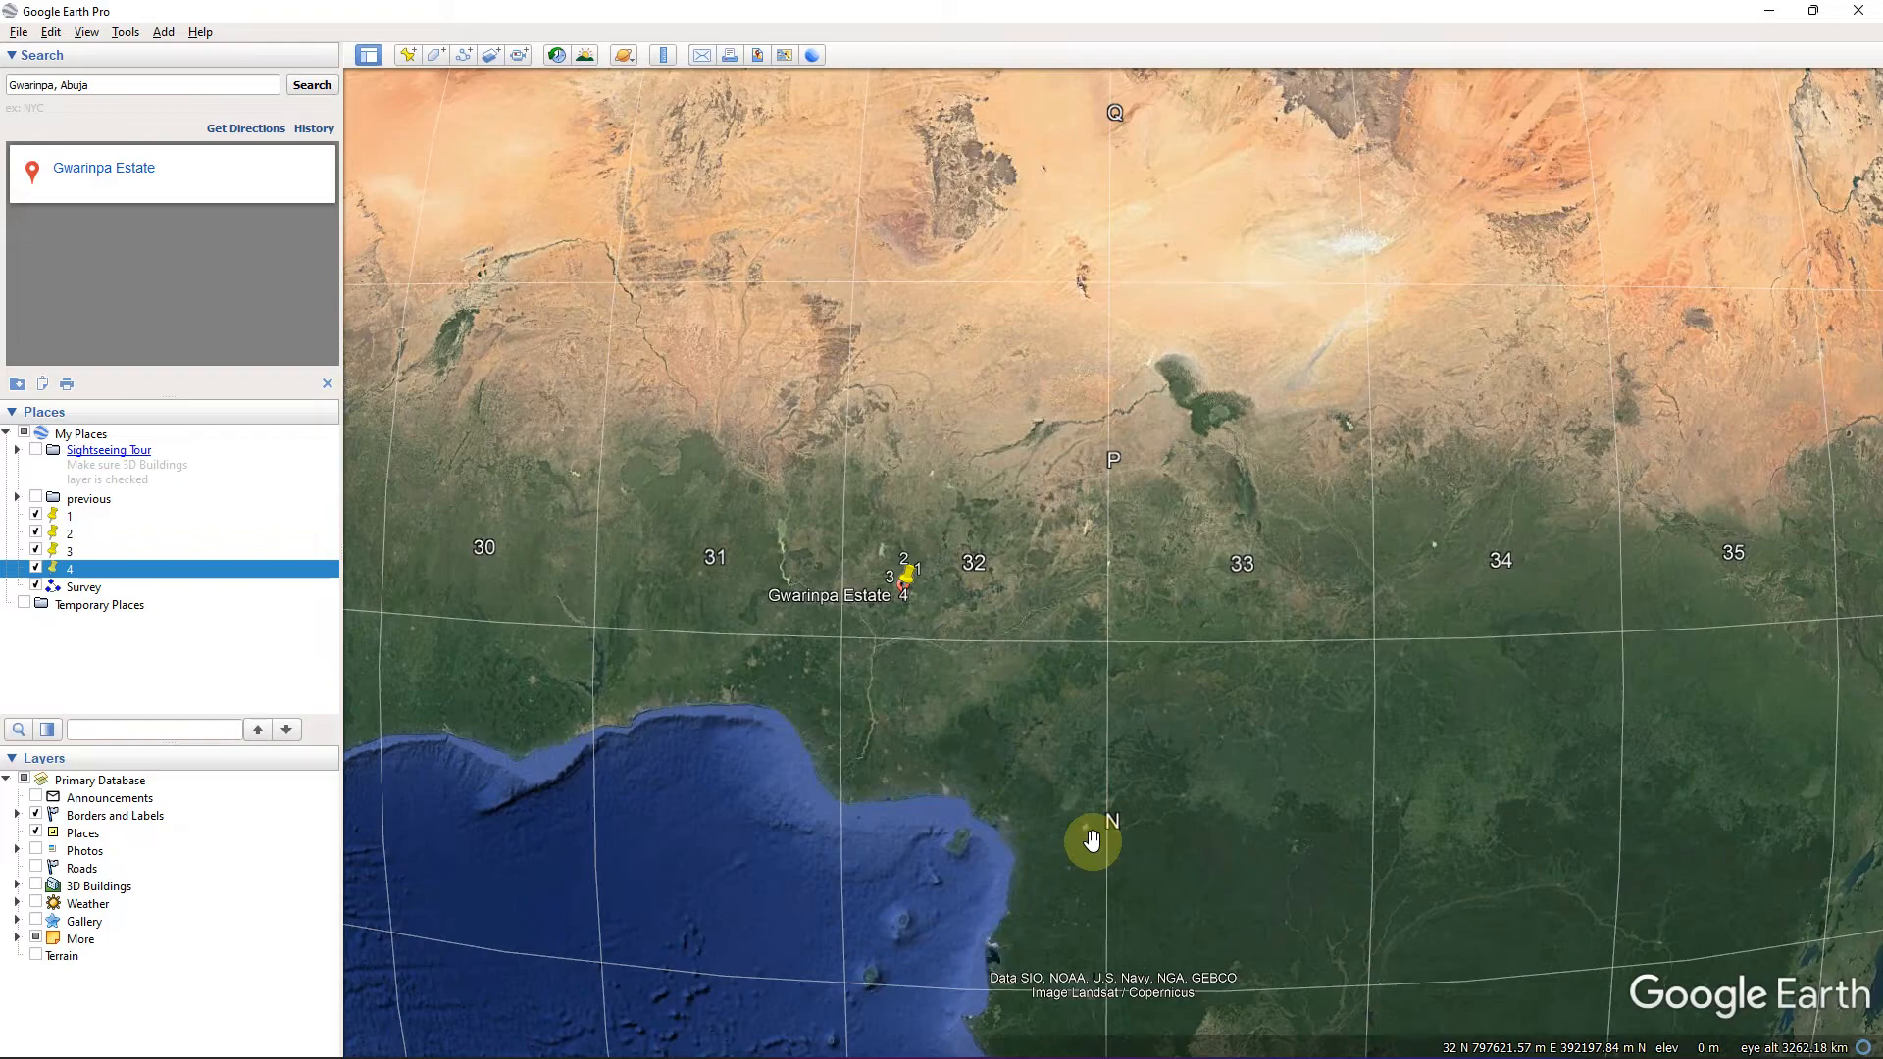
{"action": "scroll", "coordinate": [1092, 840], "scroll_direction": "down", "scroll_amount": 5}
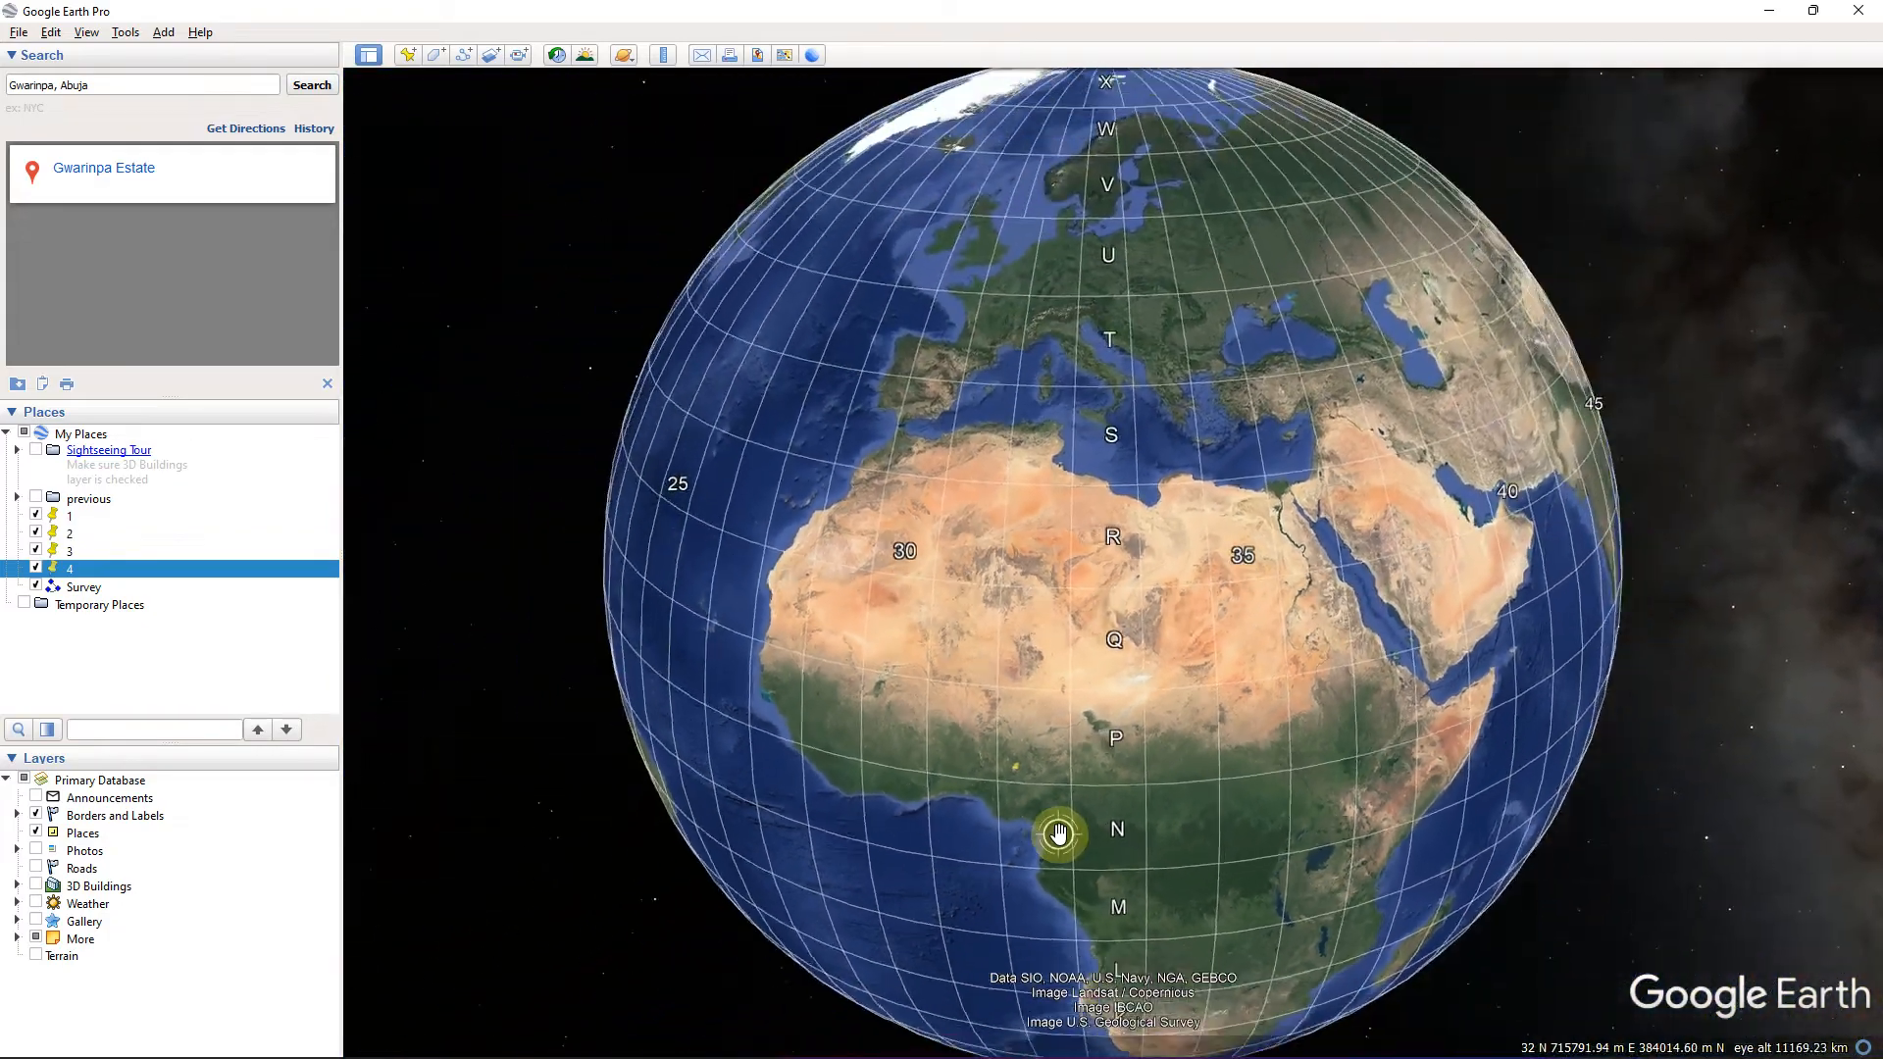
{"action": "scroll", "coordinate": [1058, 834], "scroll_direction": "down", "scroll_amount": 3}
{"action": "left_click_drag", "start_coordinate": [1261, 737], "coordinate": [1323, 614]}
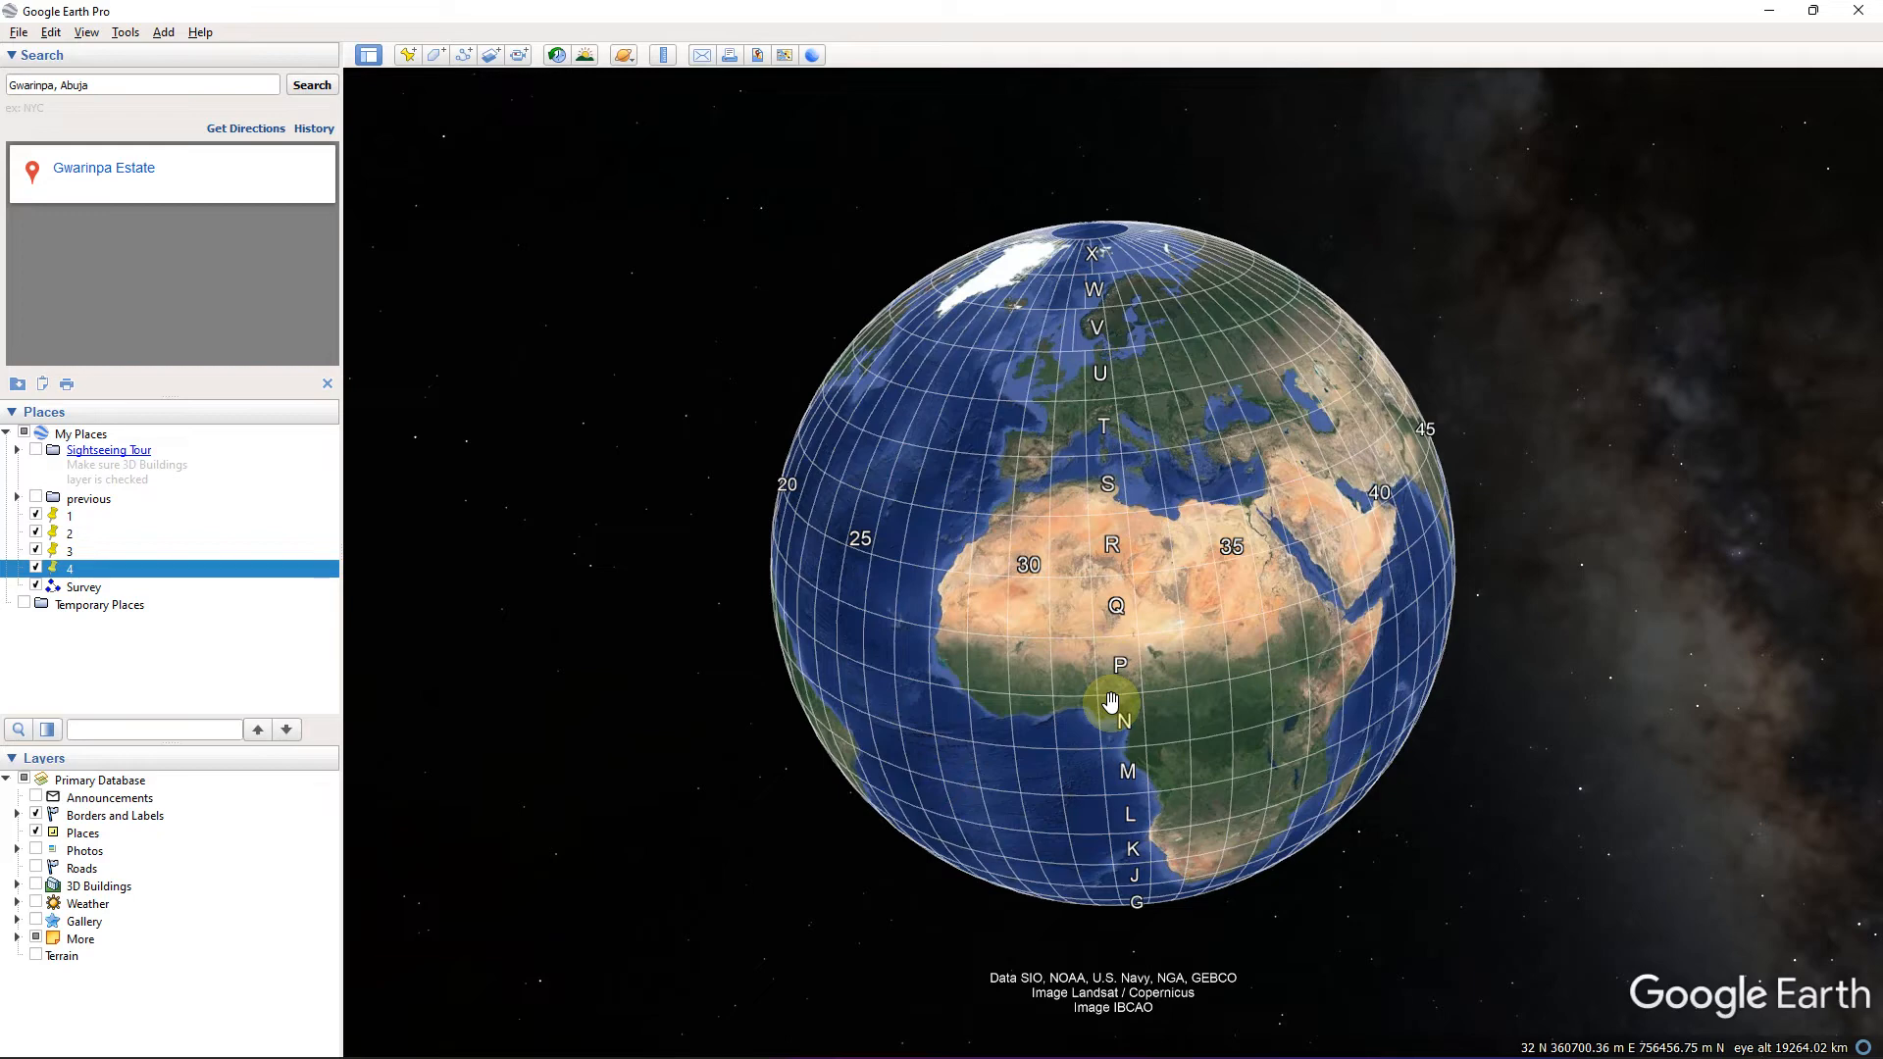
Return to Coordinate Converter, search the coordinate systems for 31 and set Minna / UTM zone 31N as the source system.
{"action": "left_click", "coordinate": [1769, 11]}
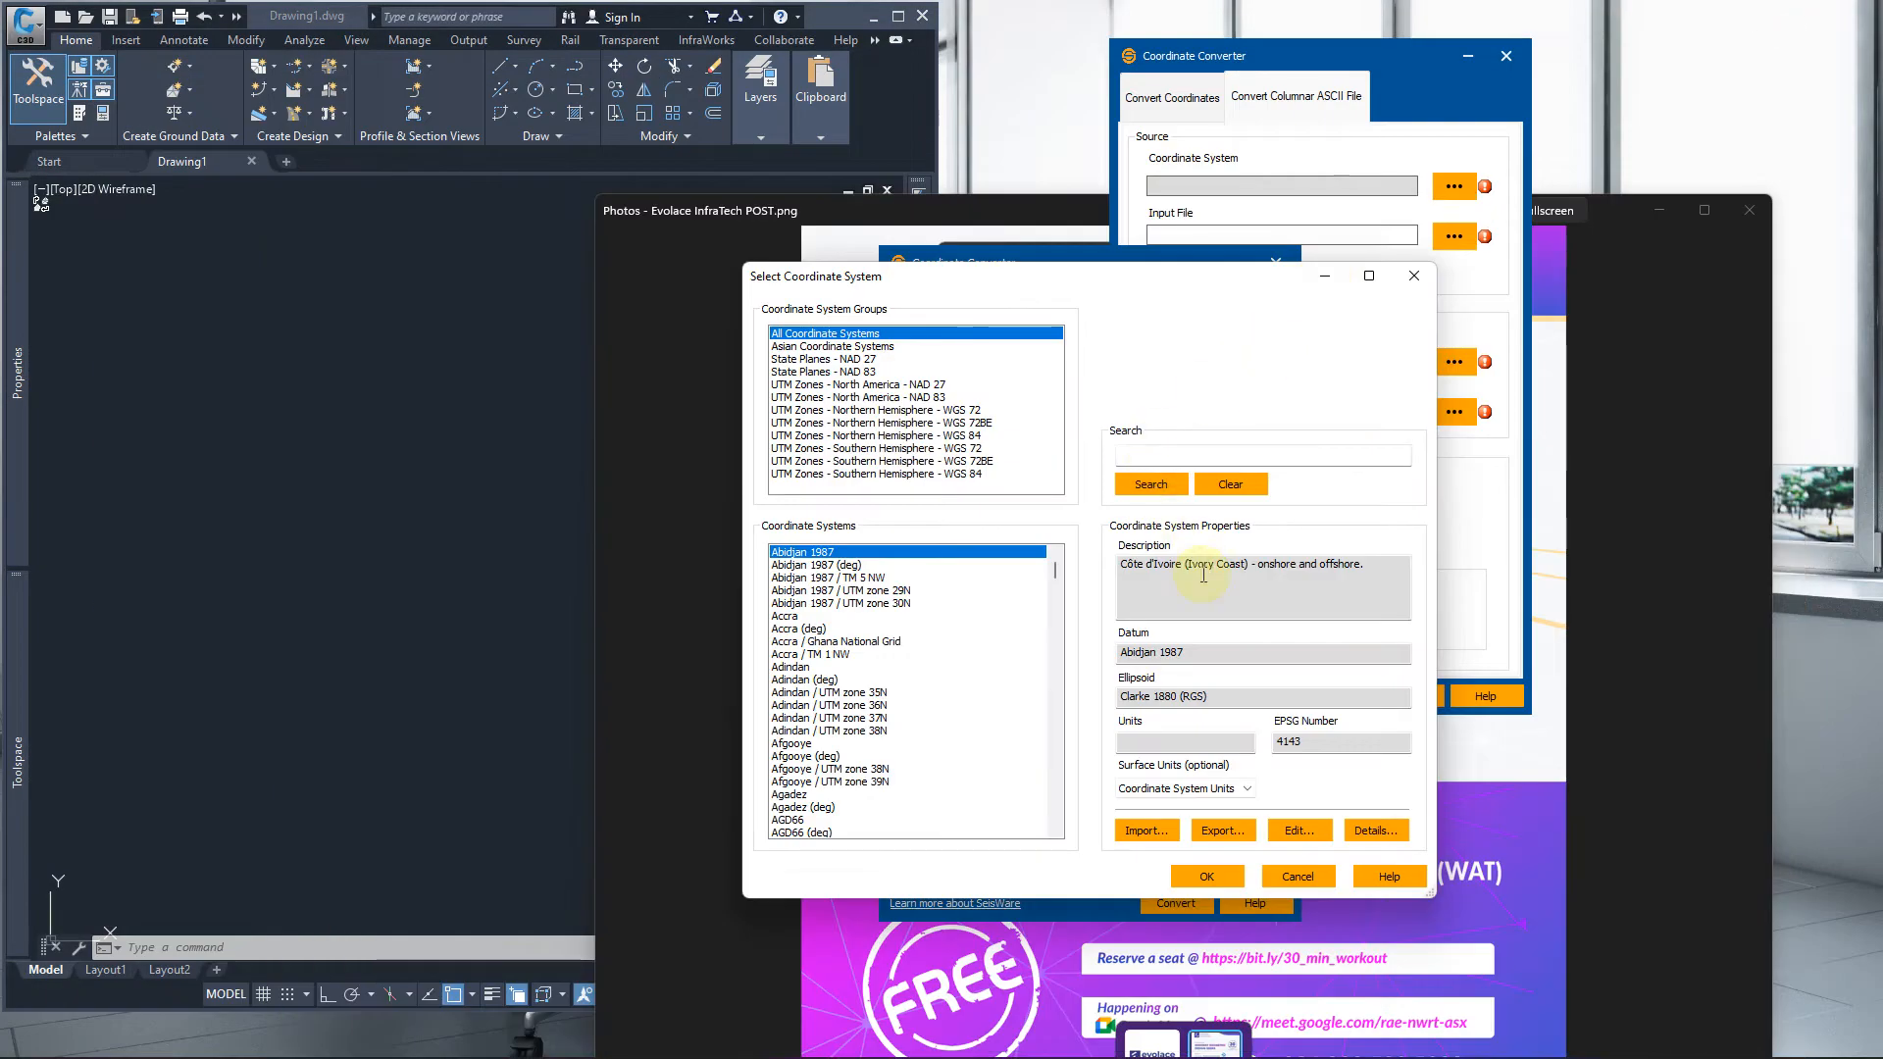
{"action": "left_click", "coordinate": [1204, 448]}
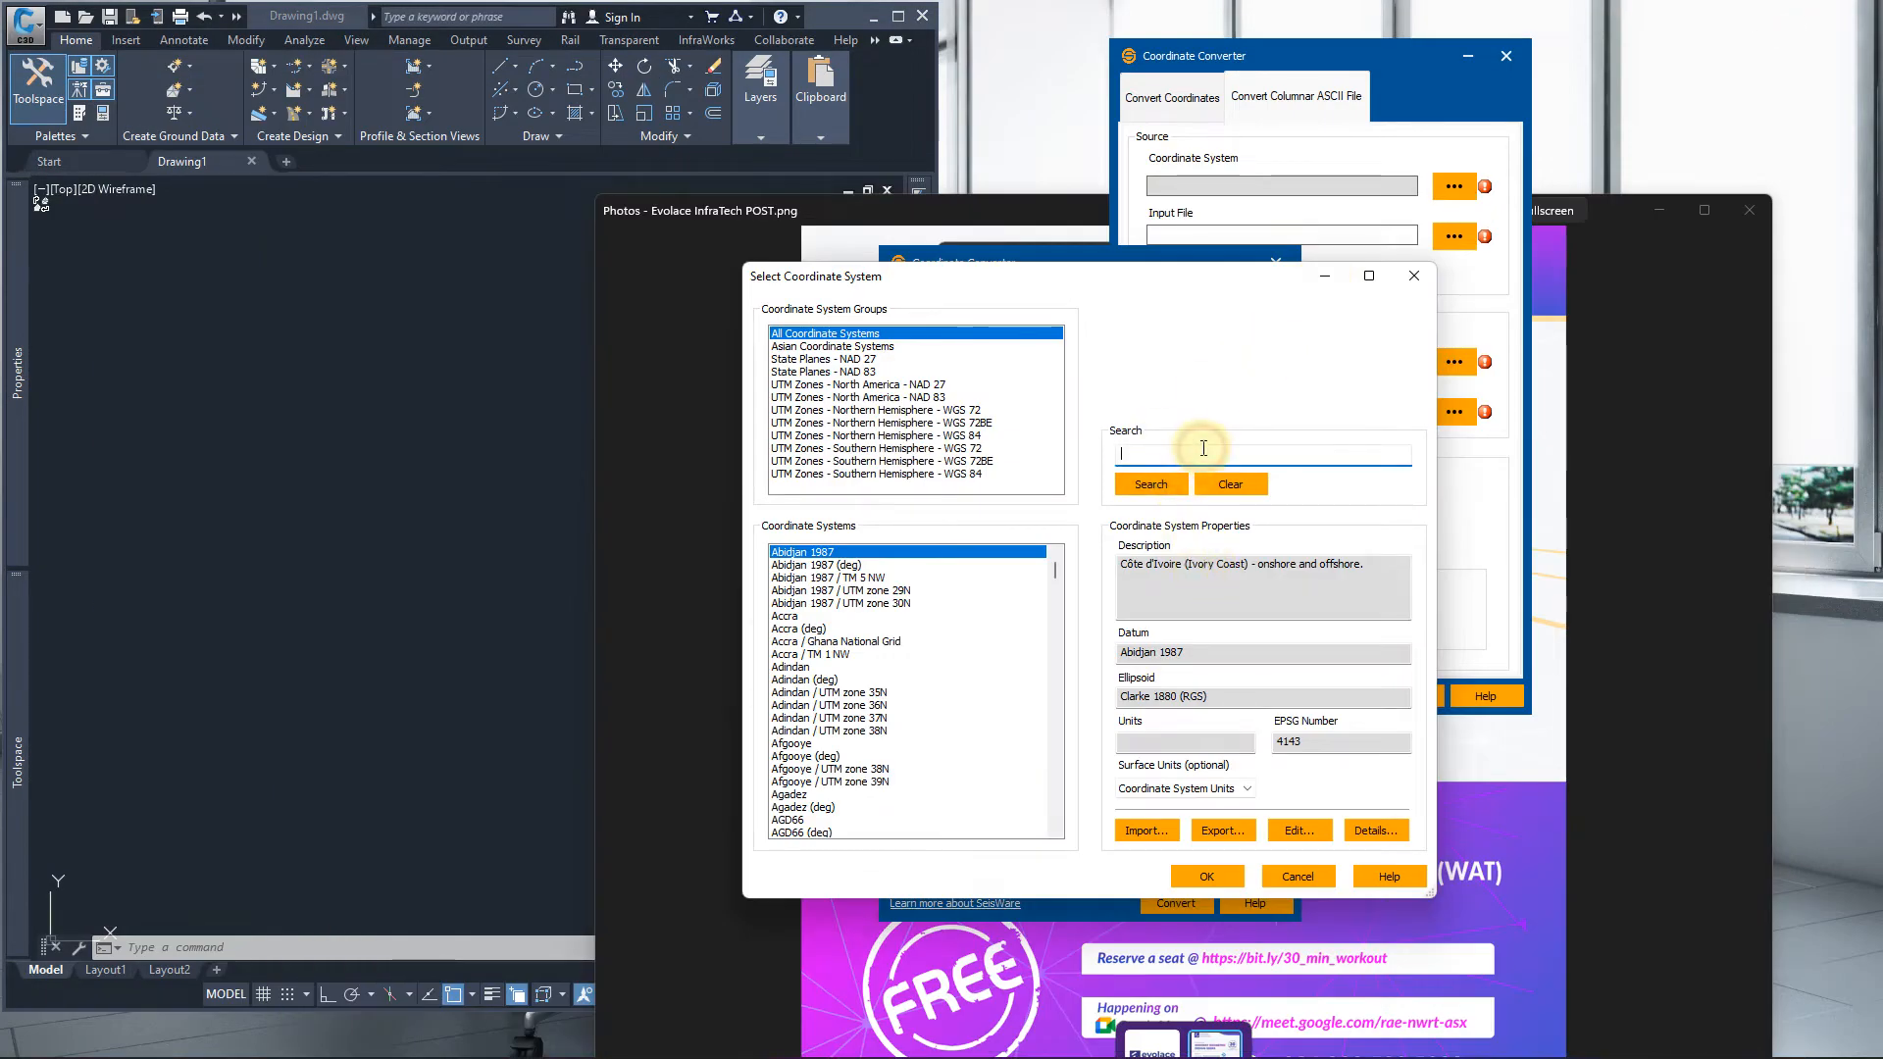
{"action": "type", "text": "31"}
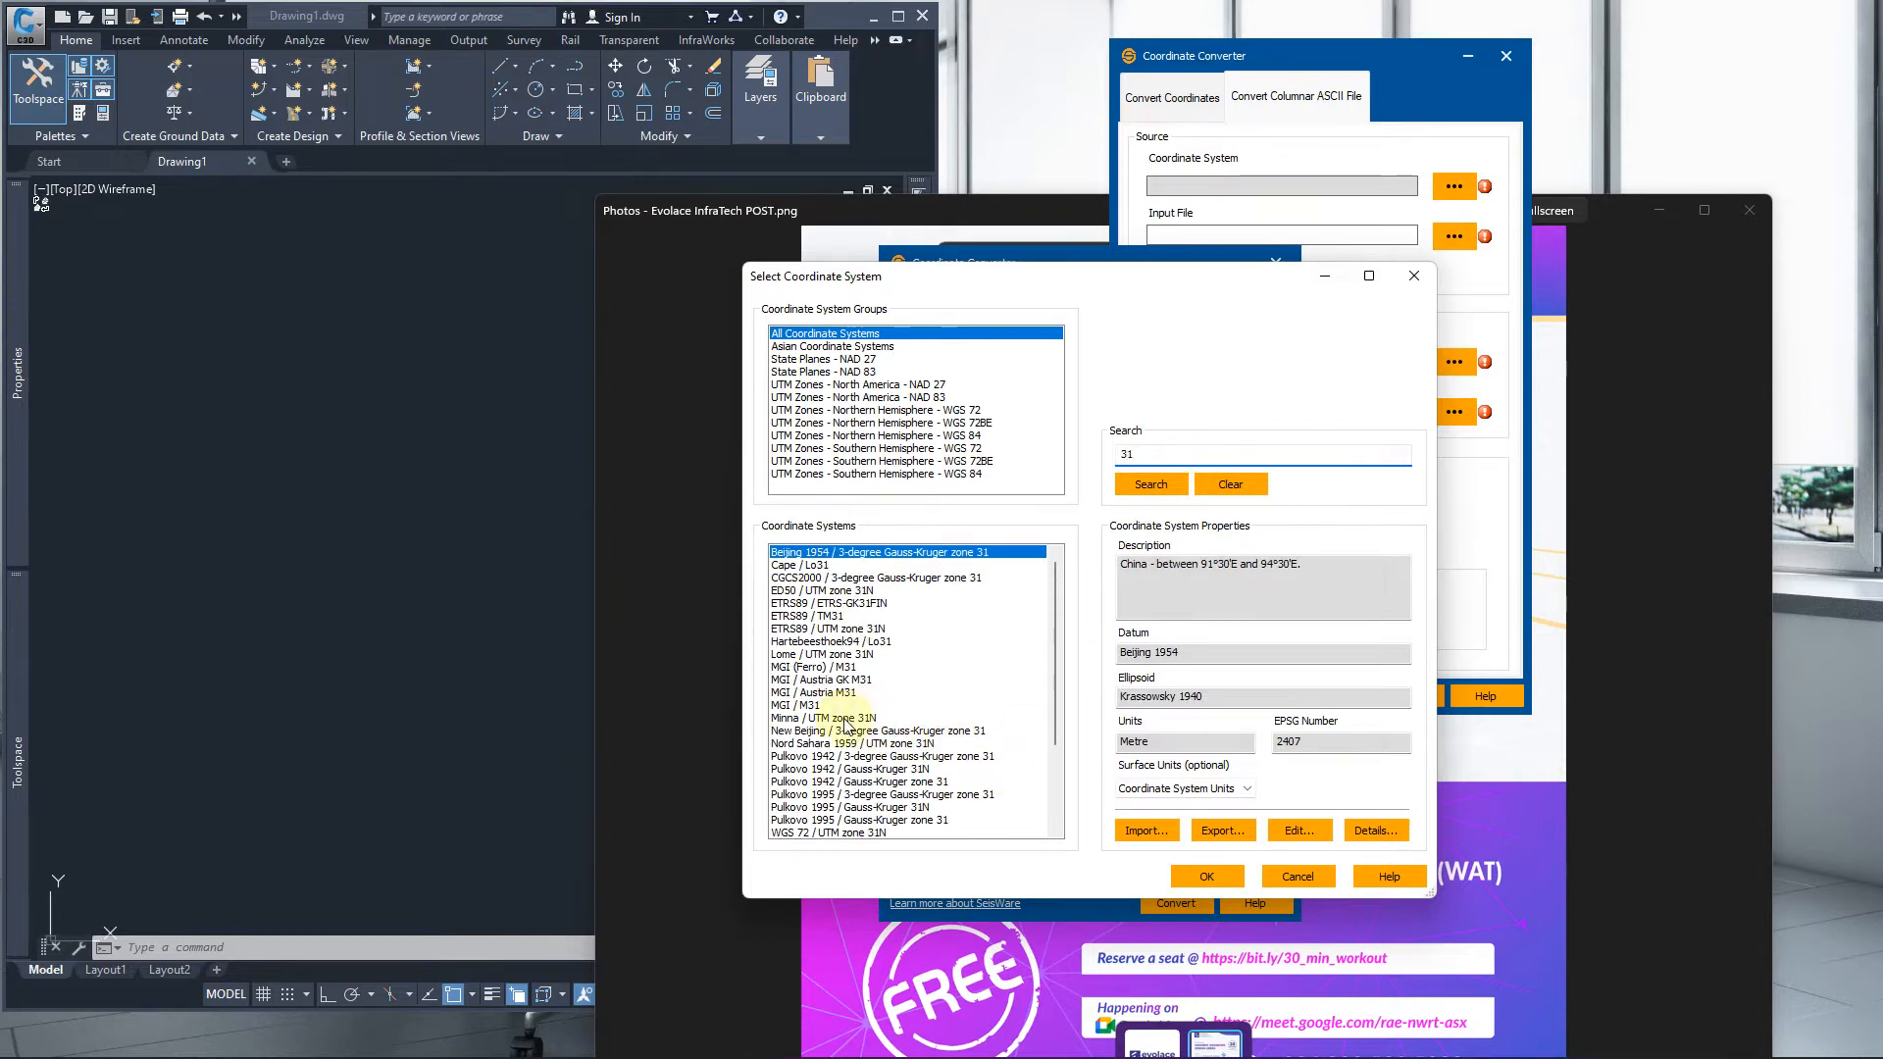
{"action": "left_click", "coordinate": [796, 719]}
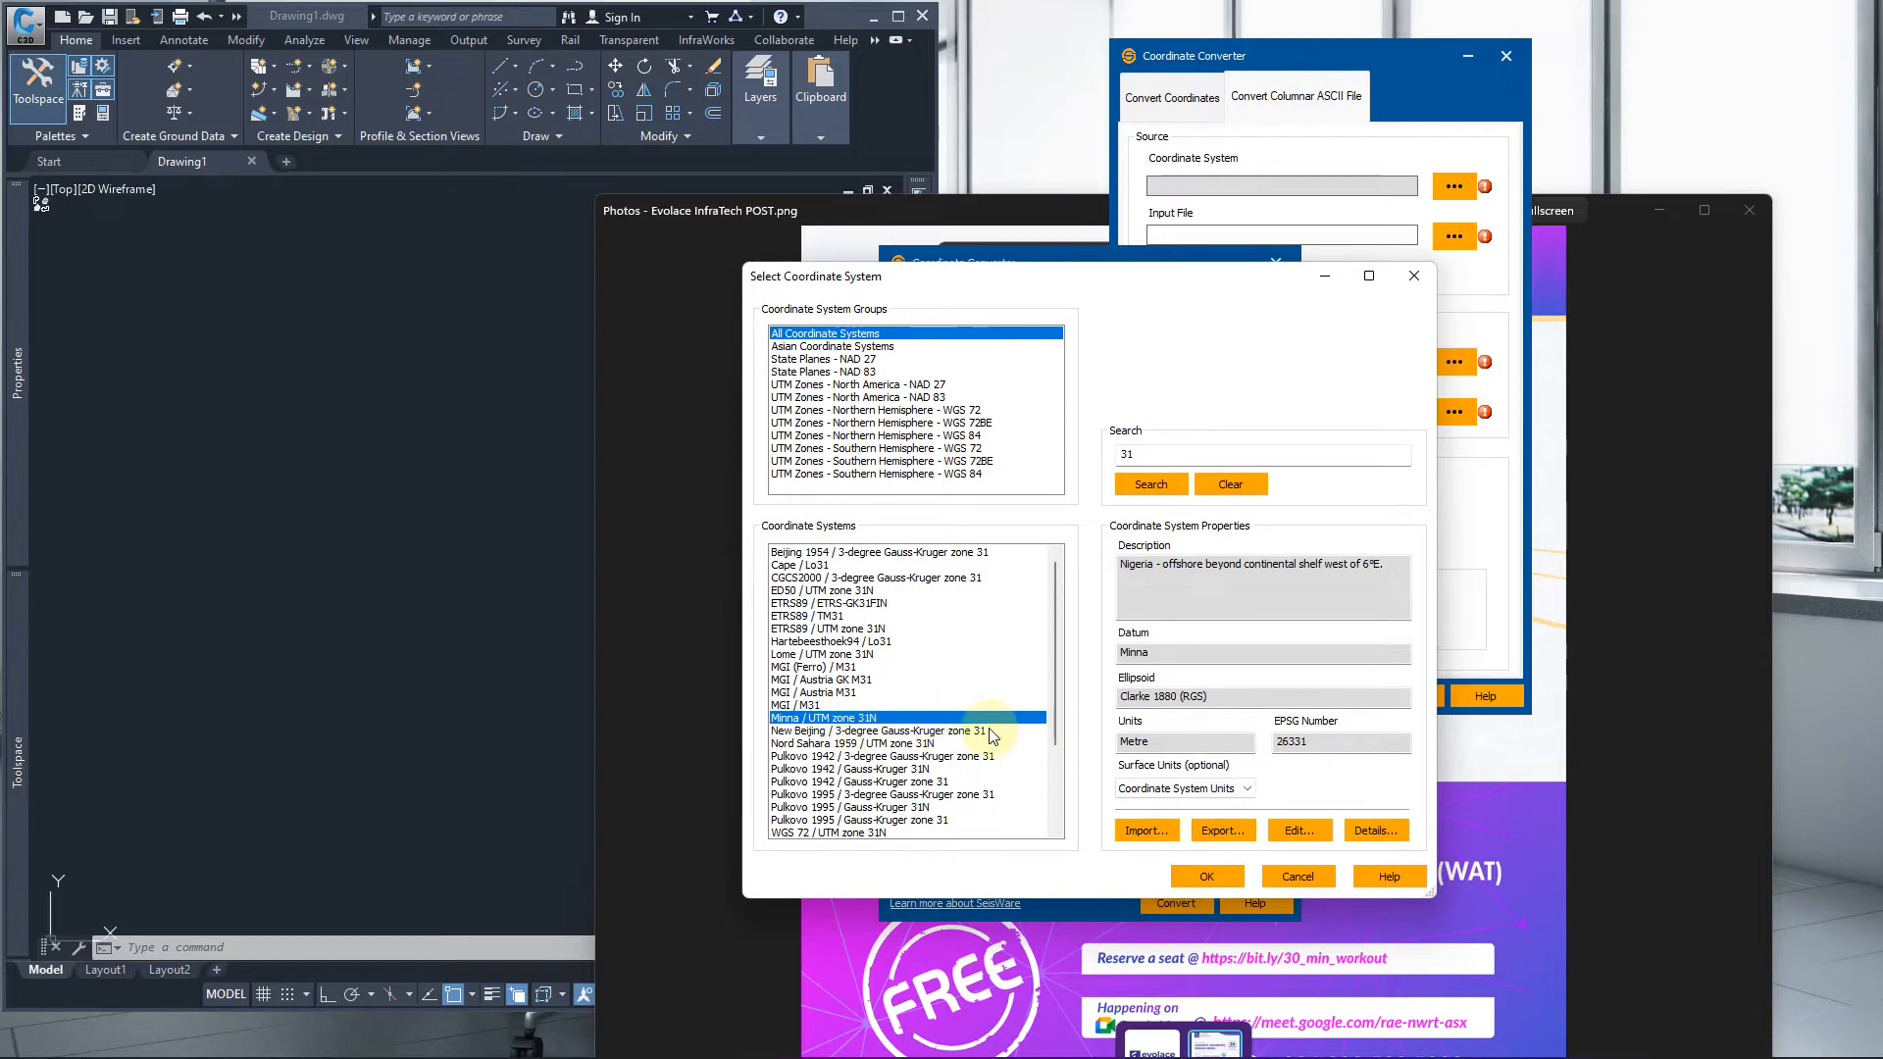
{"action": "left_click", "coordinate": [1196, 867]}
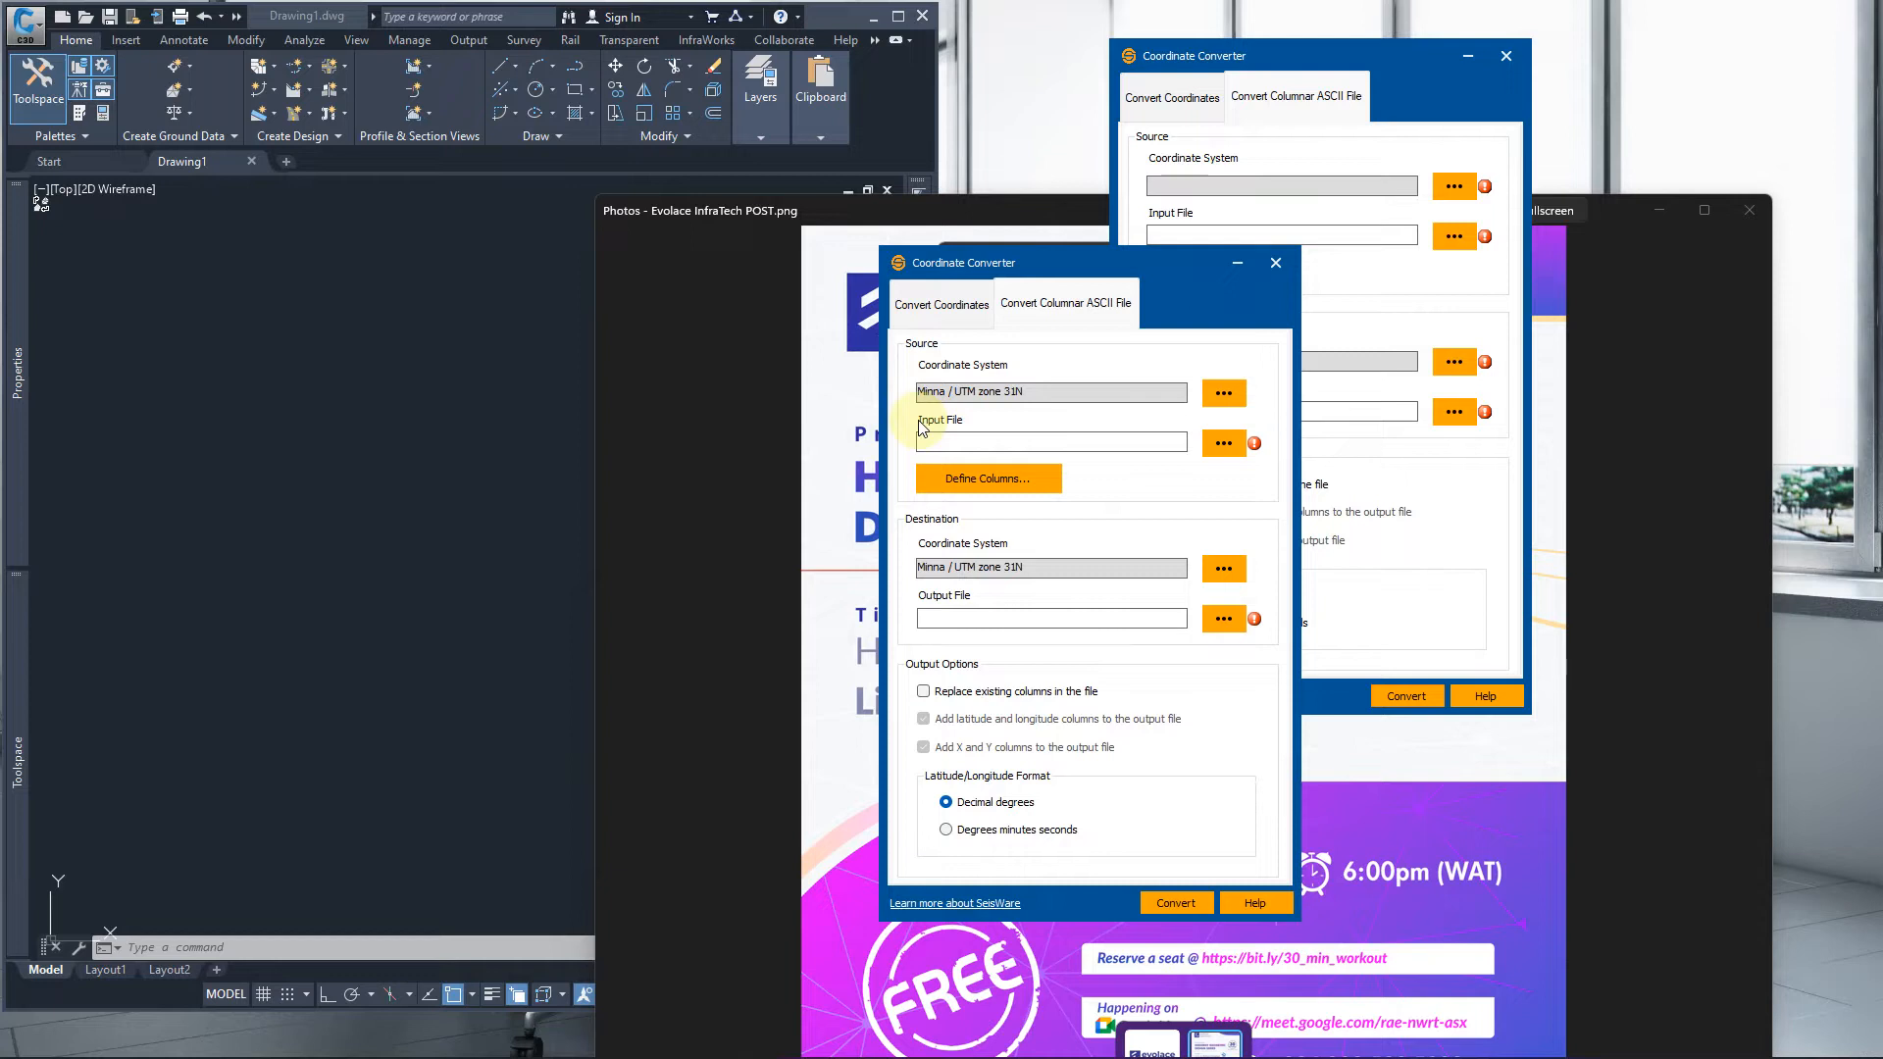
{"action": "left_click", "coordinate": [1215, 447]}
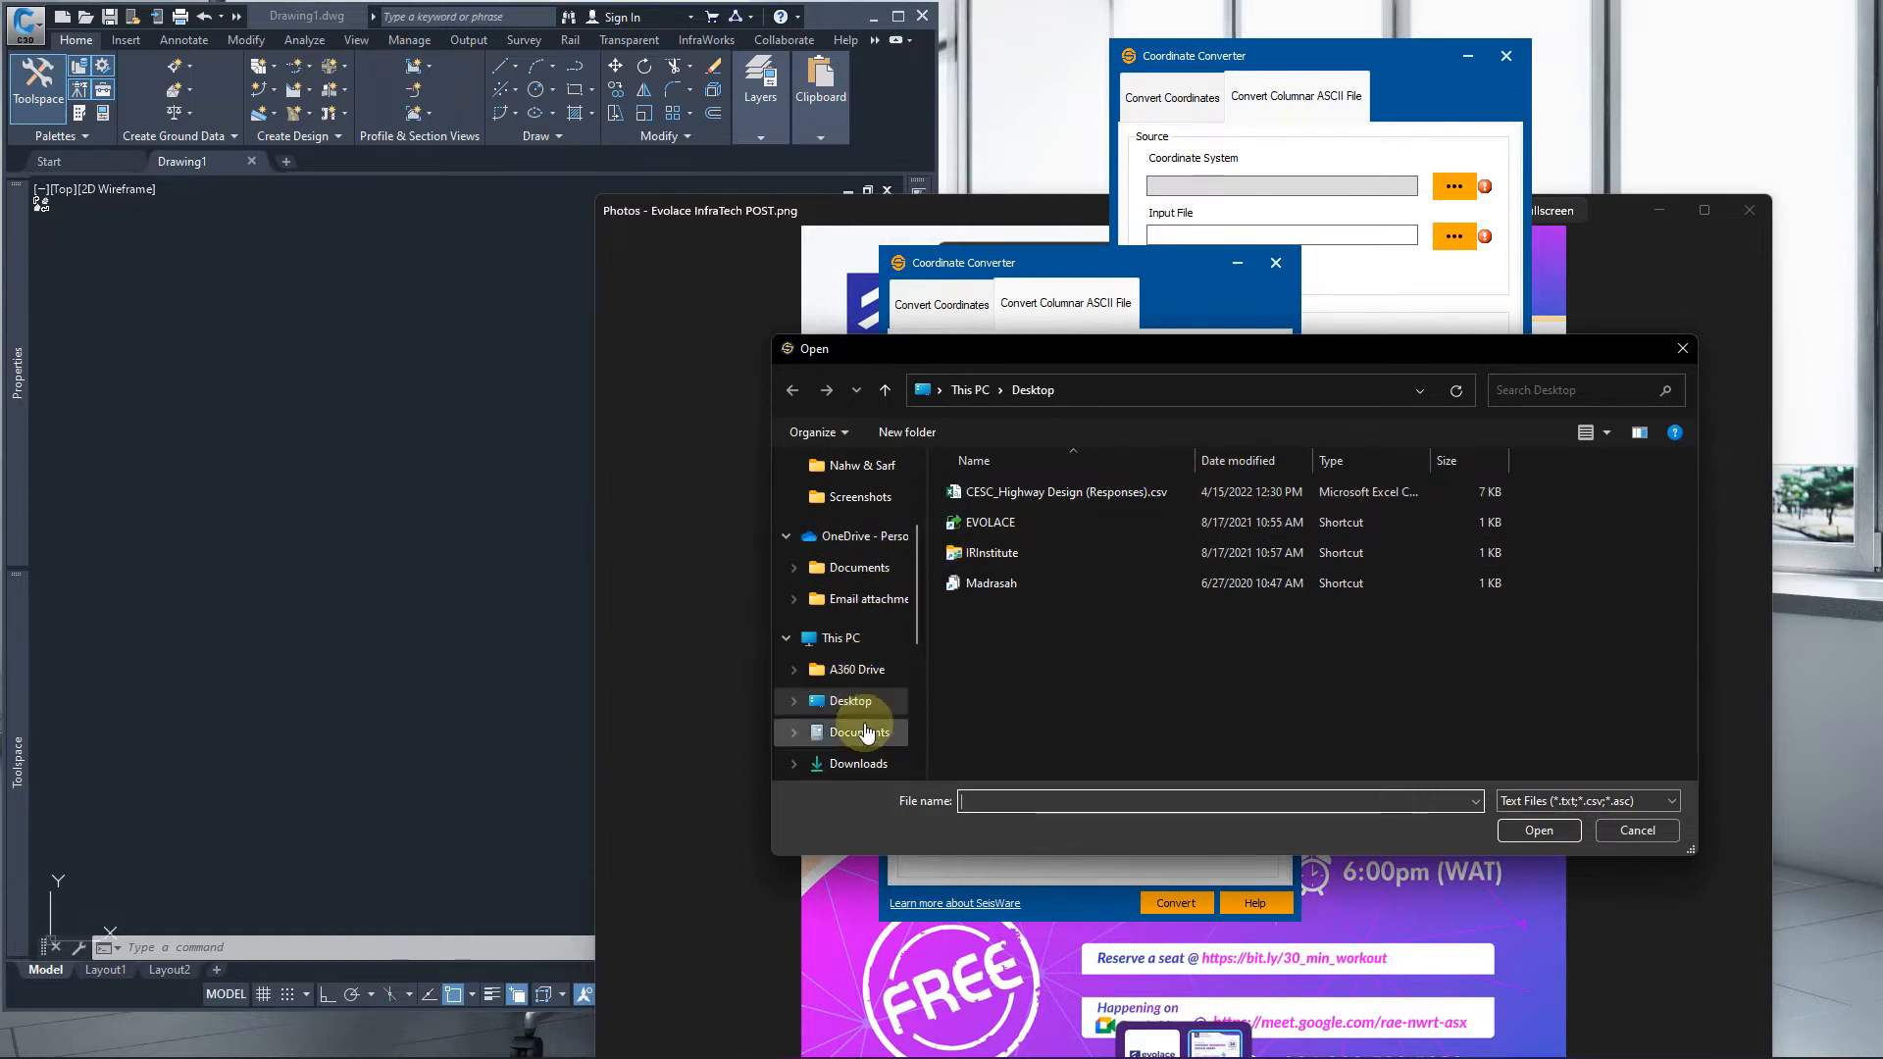
{"action": "left_click", "coordinate": [863, 766]}
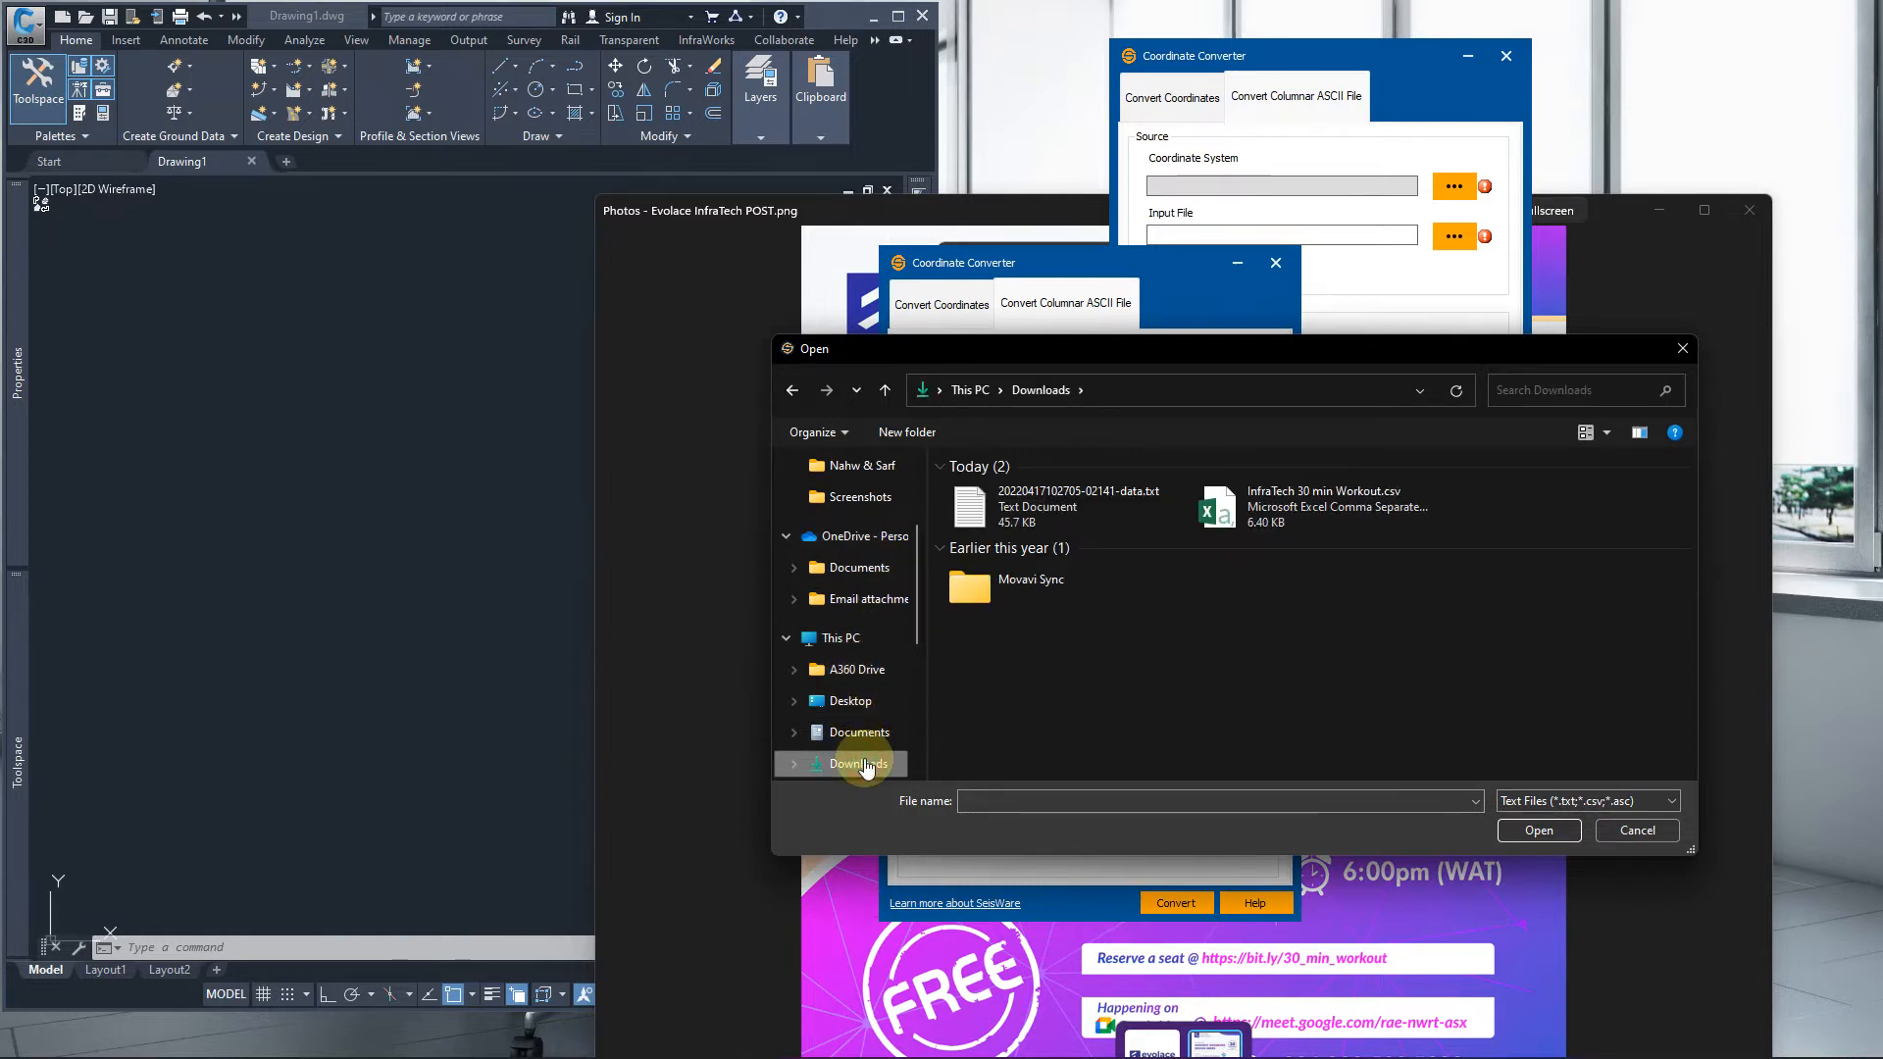
{"action": "left_click", "coordinate": [1074, 505]}
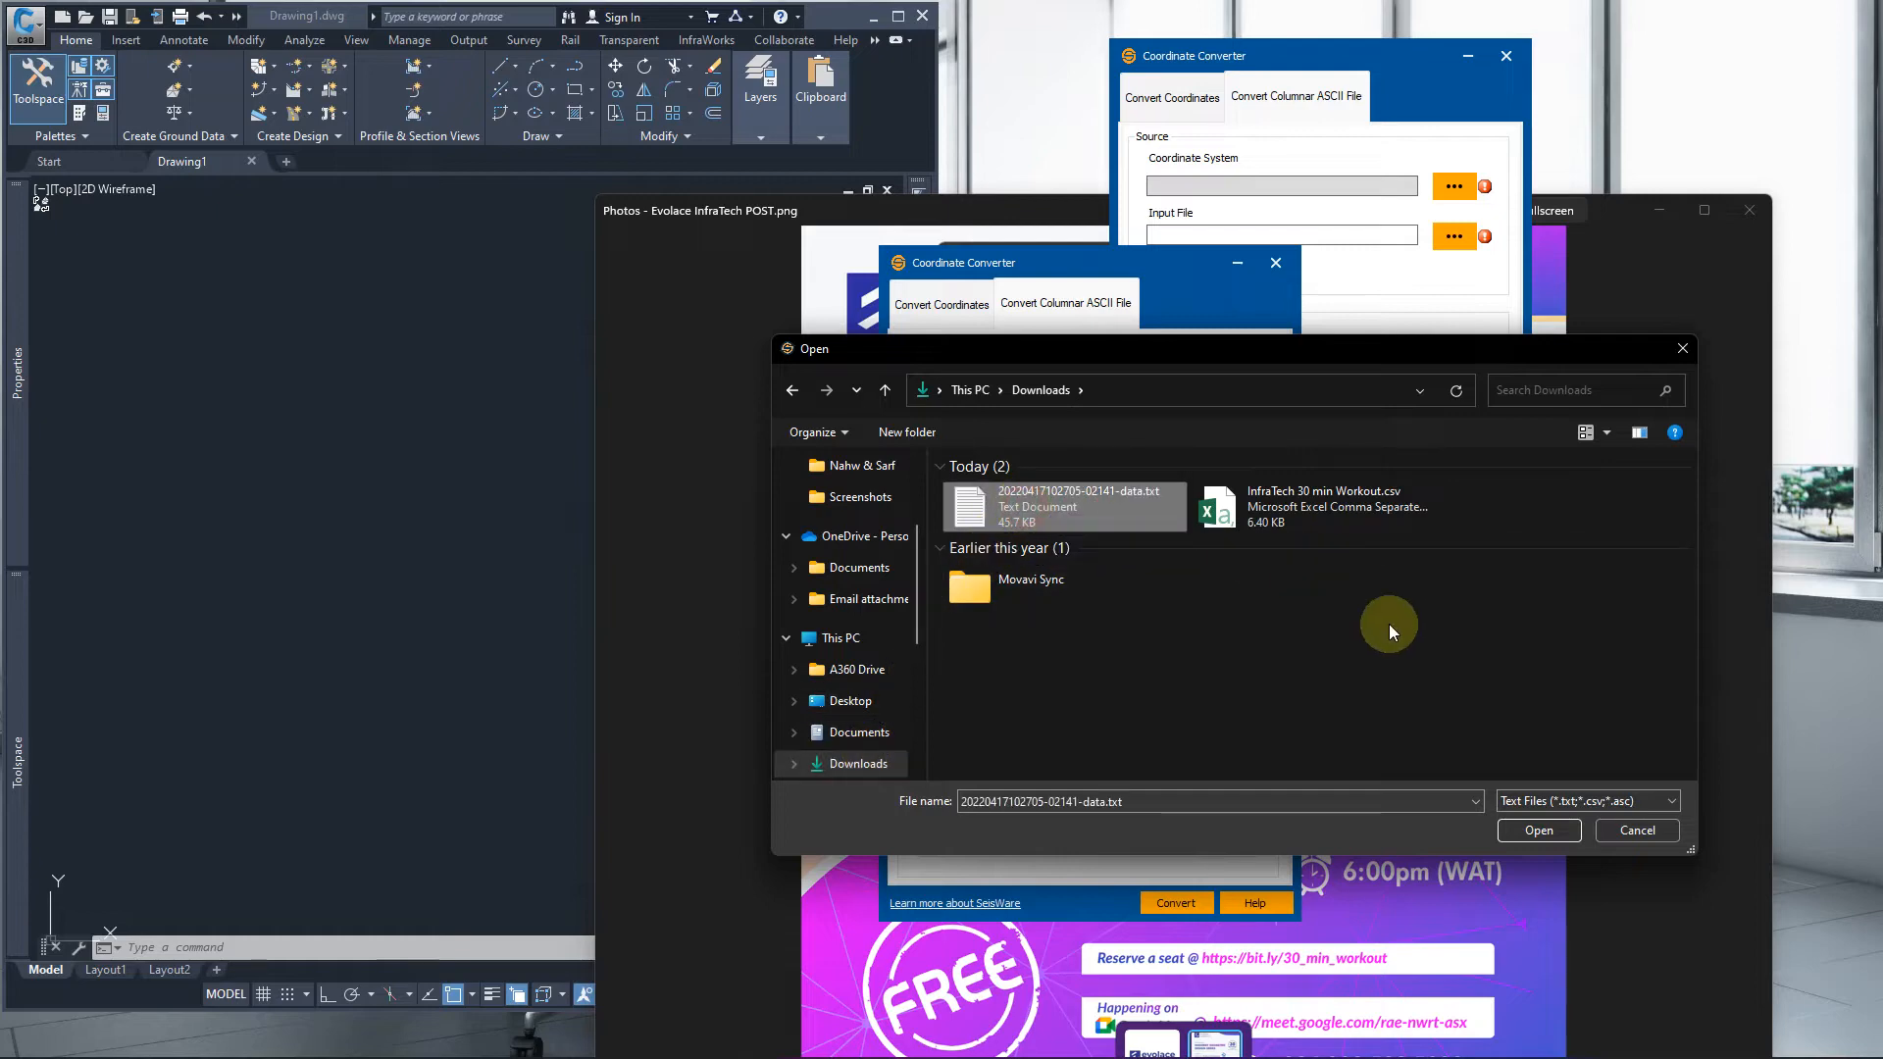
{"action": "left_click", "coordinate": [1536, 829]}
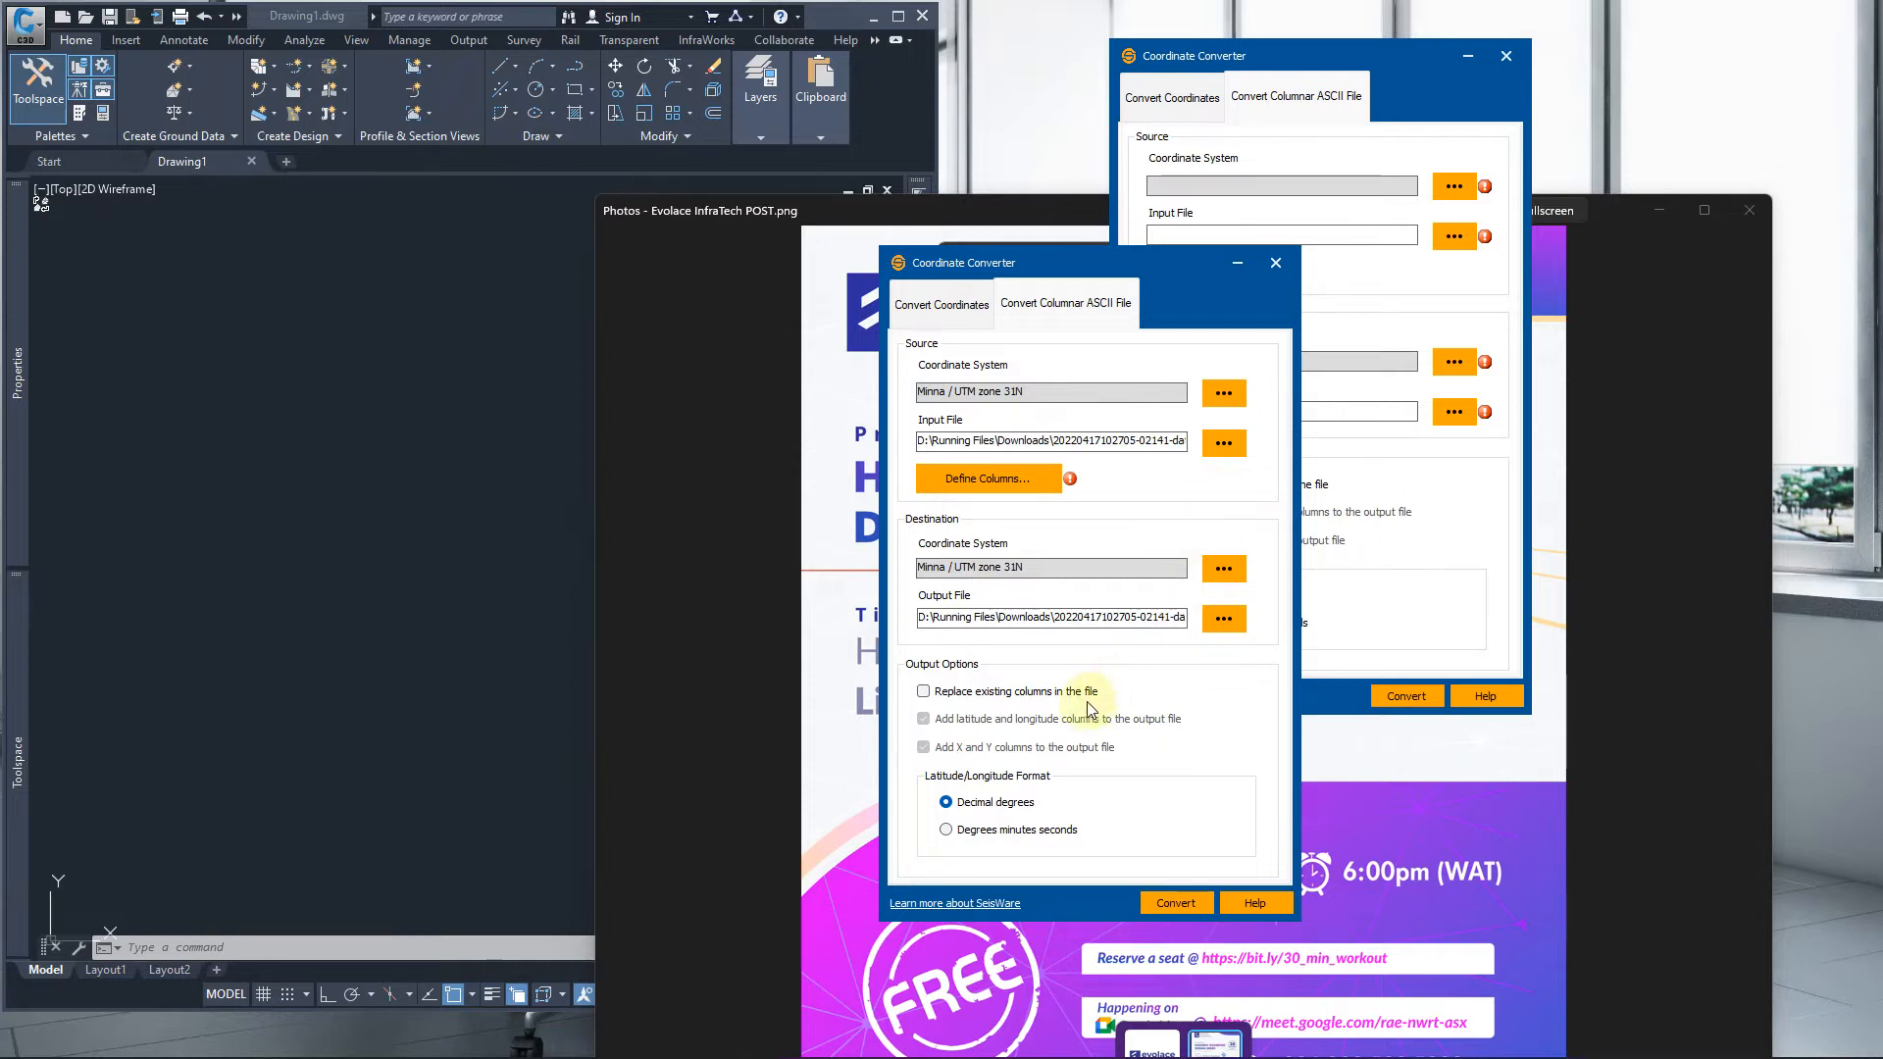
Try to convert the input file with the replacement of existing columns left off.
{"action": "left_click", "coordinate": [969, 692]}
{"action": "left_click", "coordinate": [969, 693]}
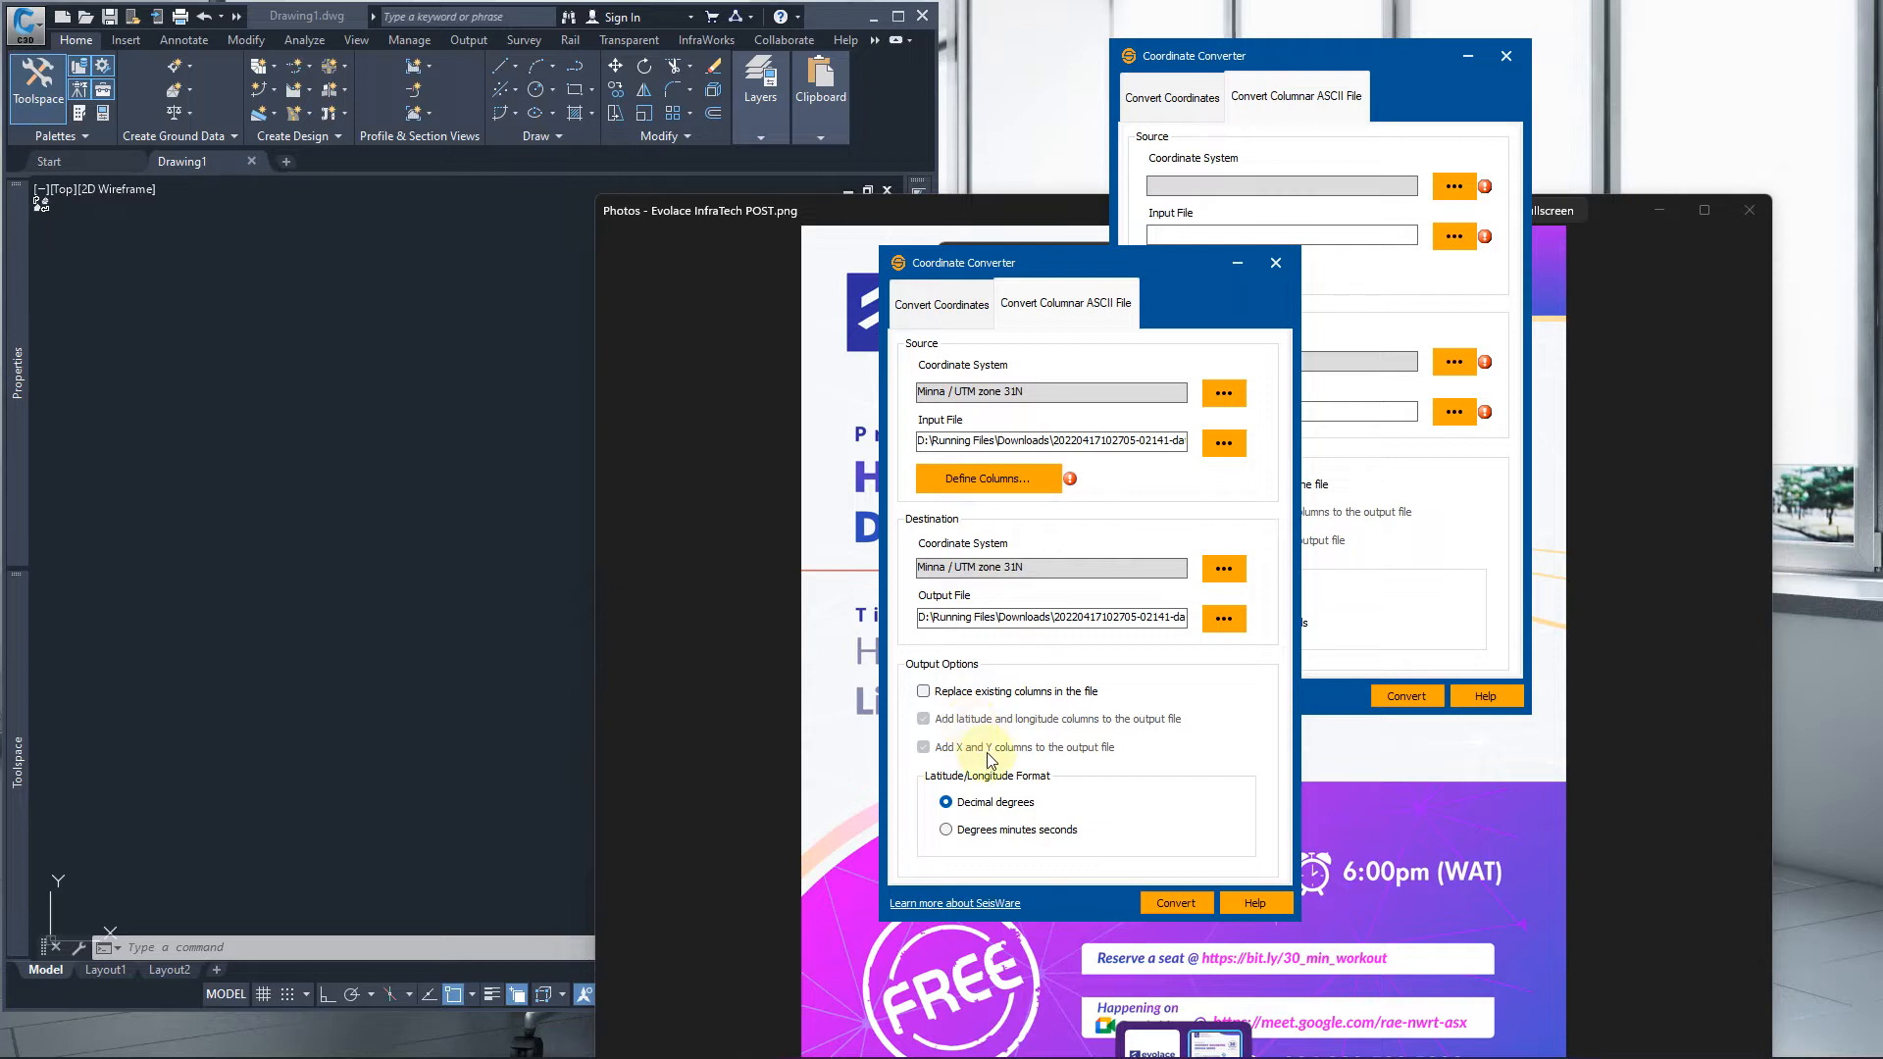
{"action": "left_click", "coordinate": [1176, 902]}
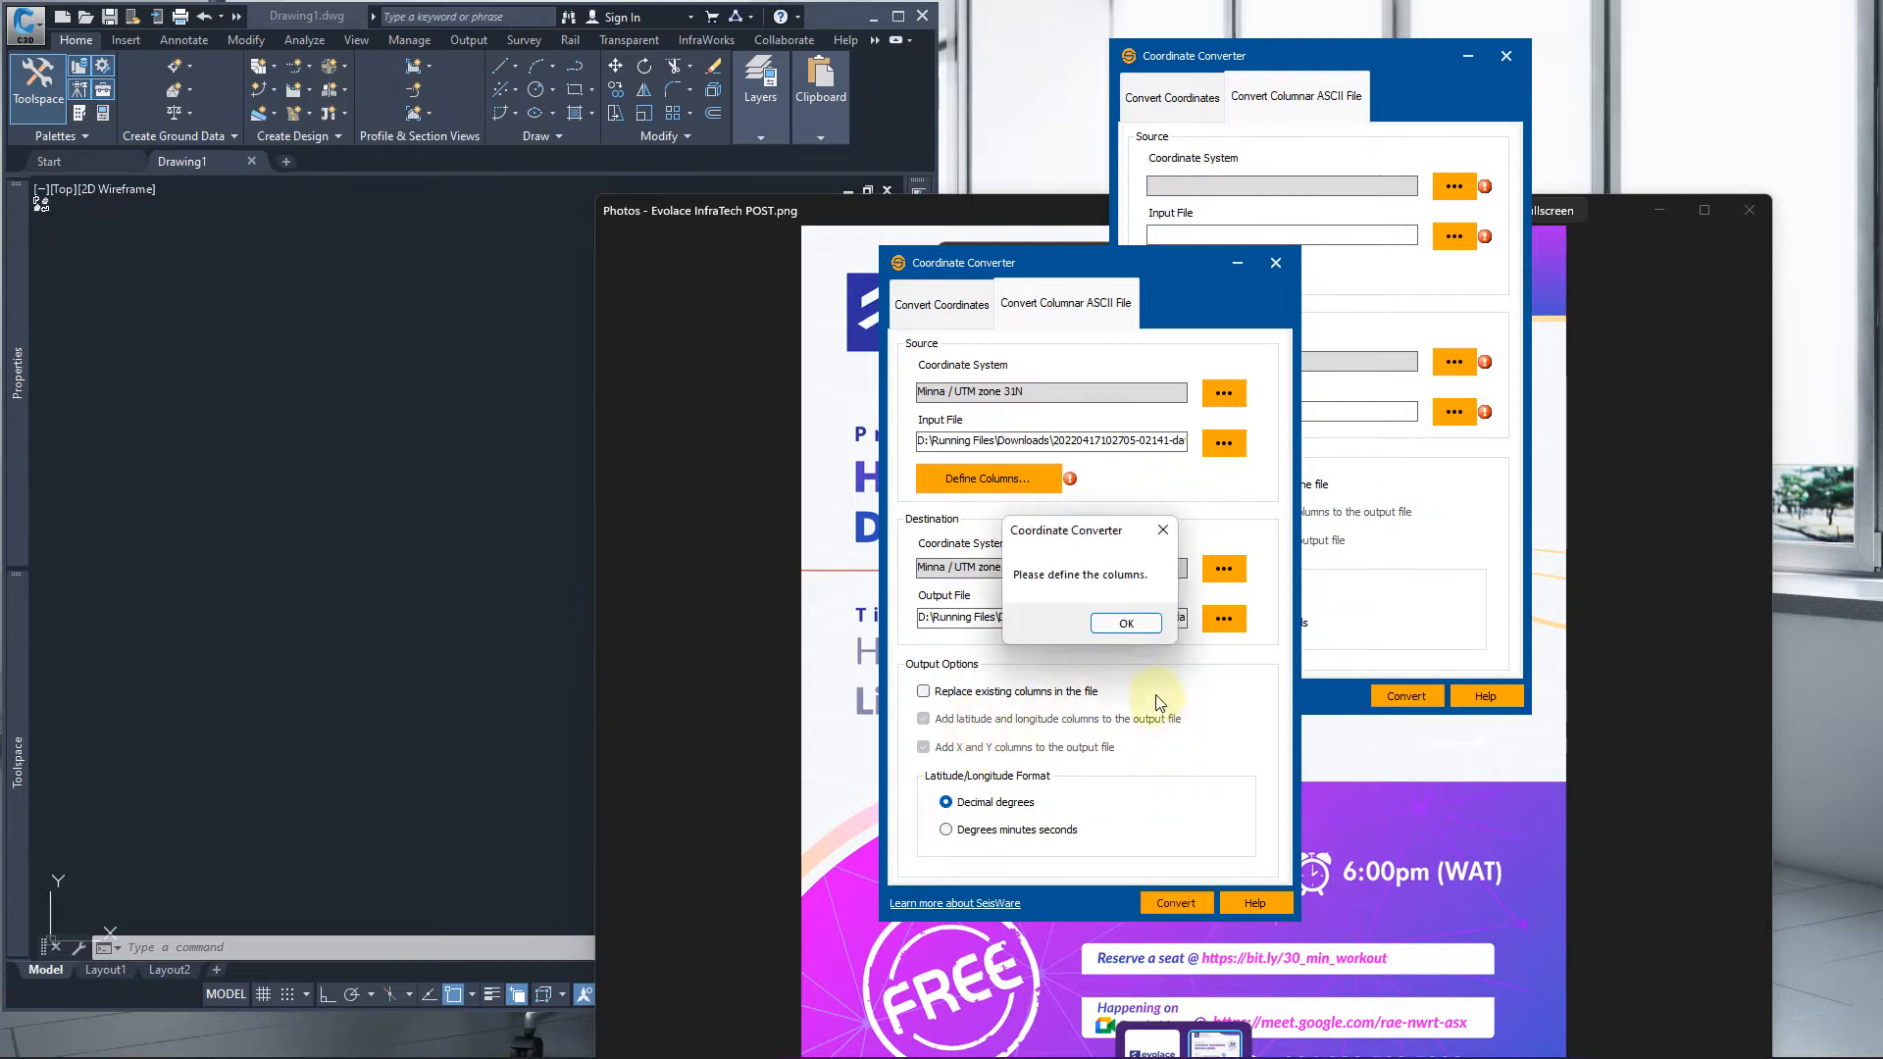
{"action": "left_click", "coordinate": [1163, 530]}
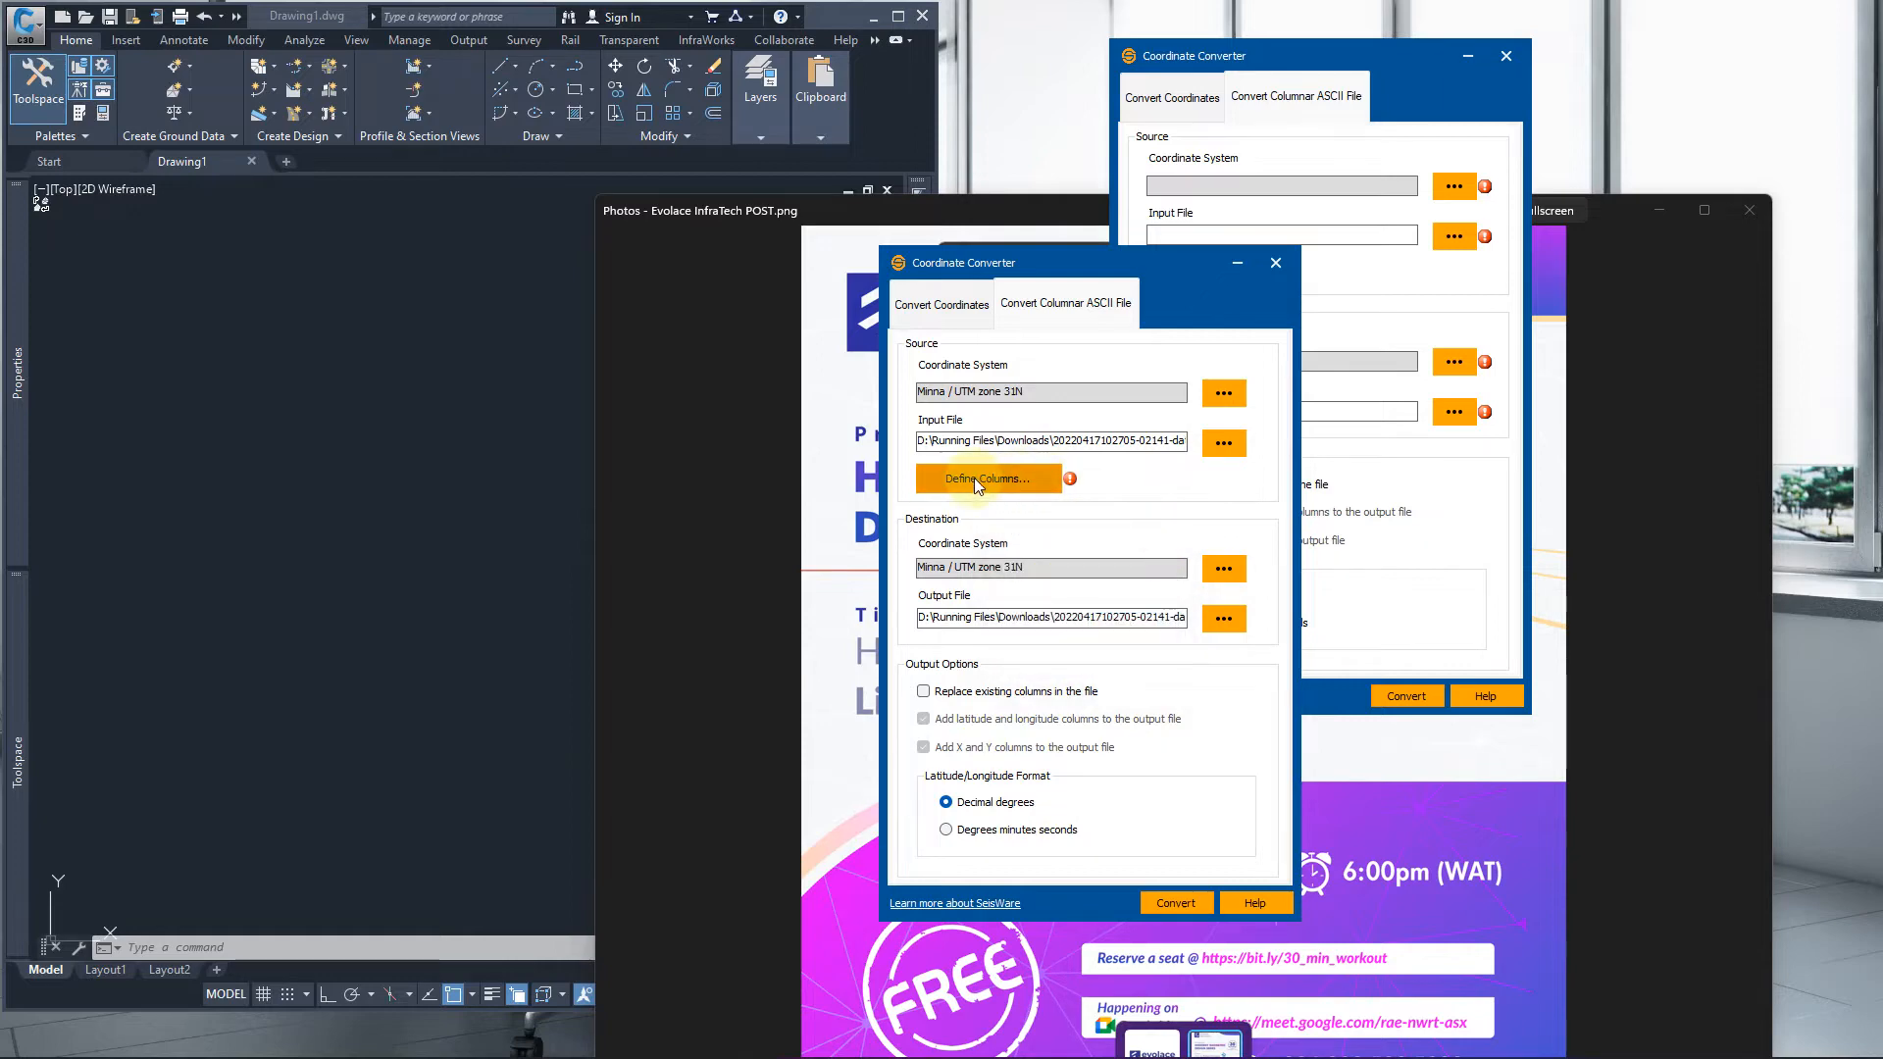
Define the input file's columns, assigning Latitude to the first column and Longitude to the second.
{"action": "left_click", "coordinate": [996, 477]}
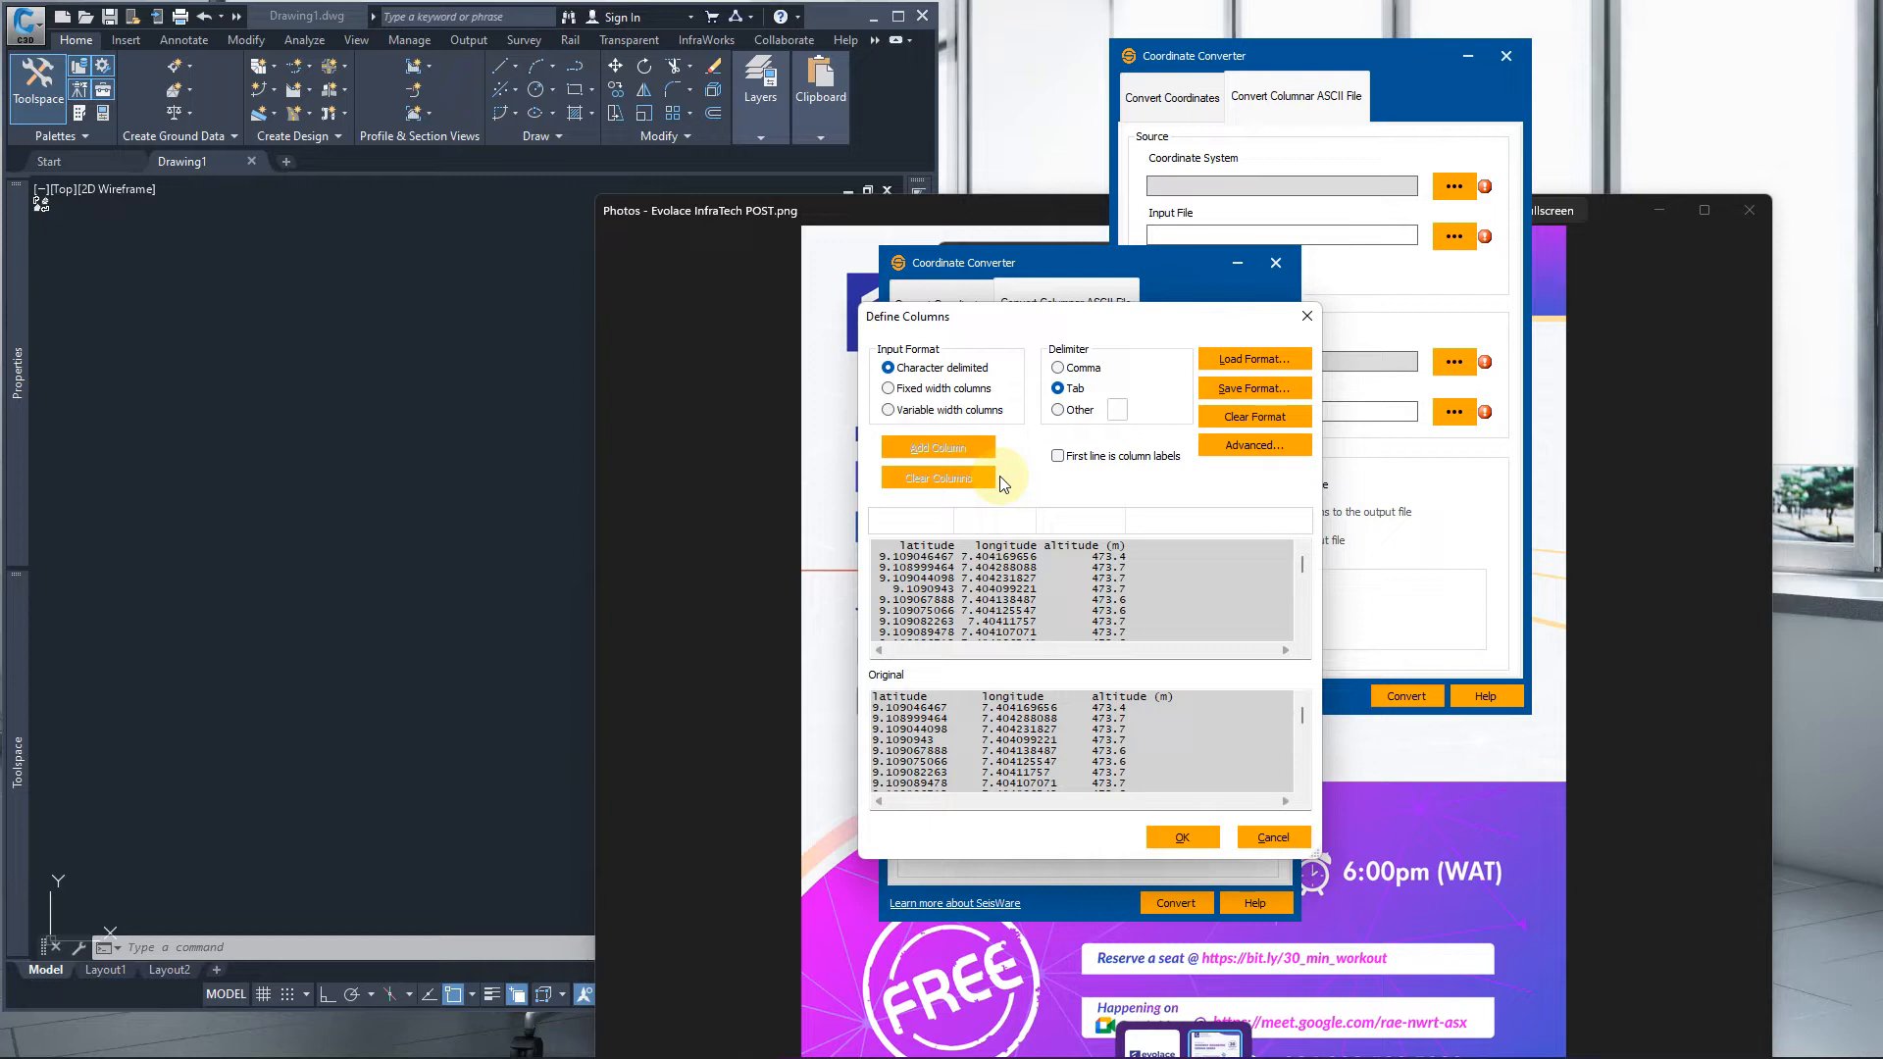
{"action": "left_click", "coordinate": [921, 523]}
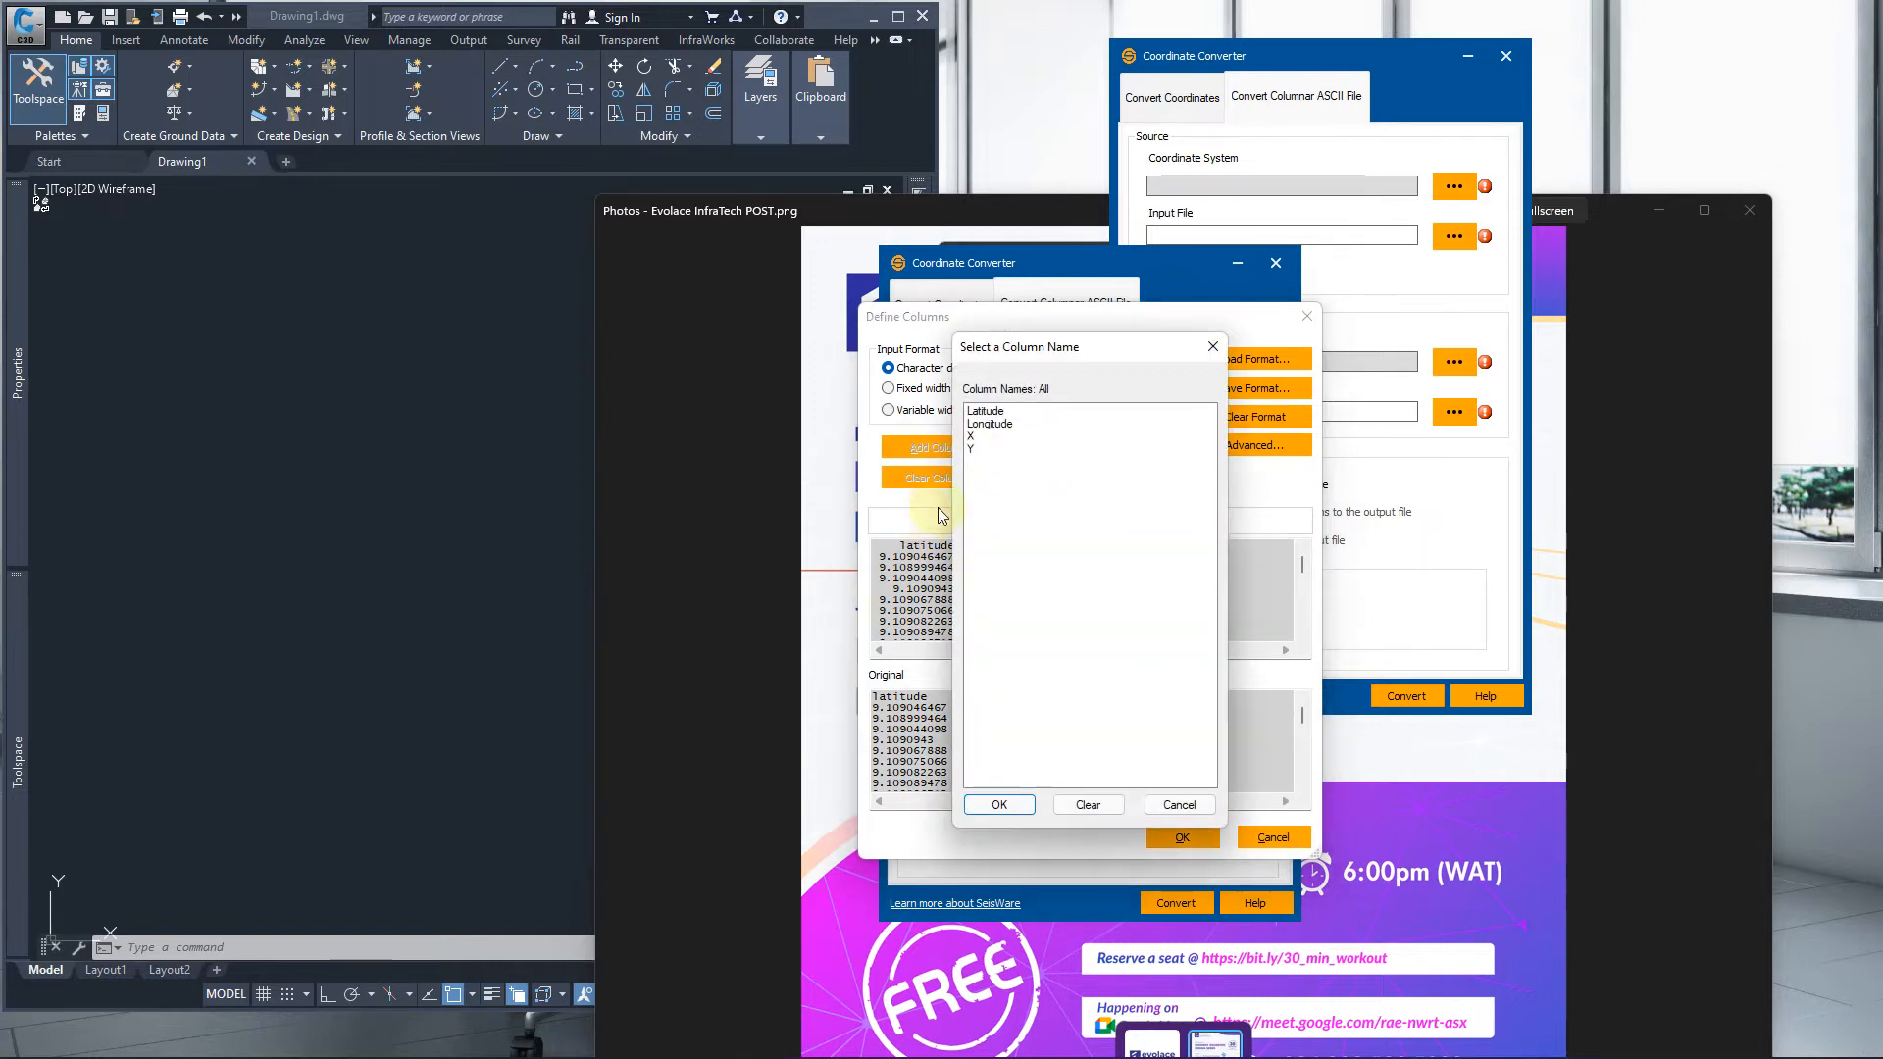
{"action": "left_click", "coordinate": [1008, 412]}
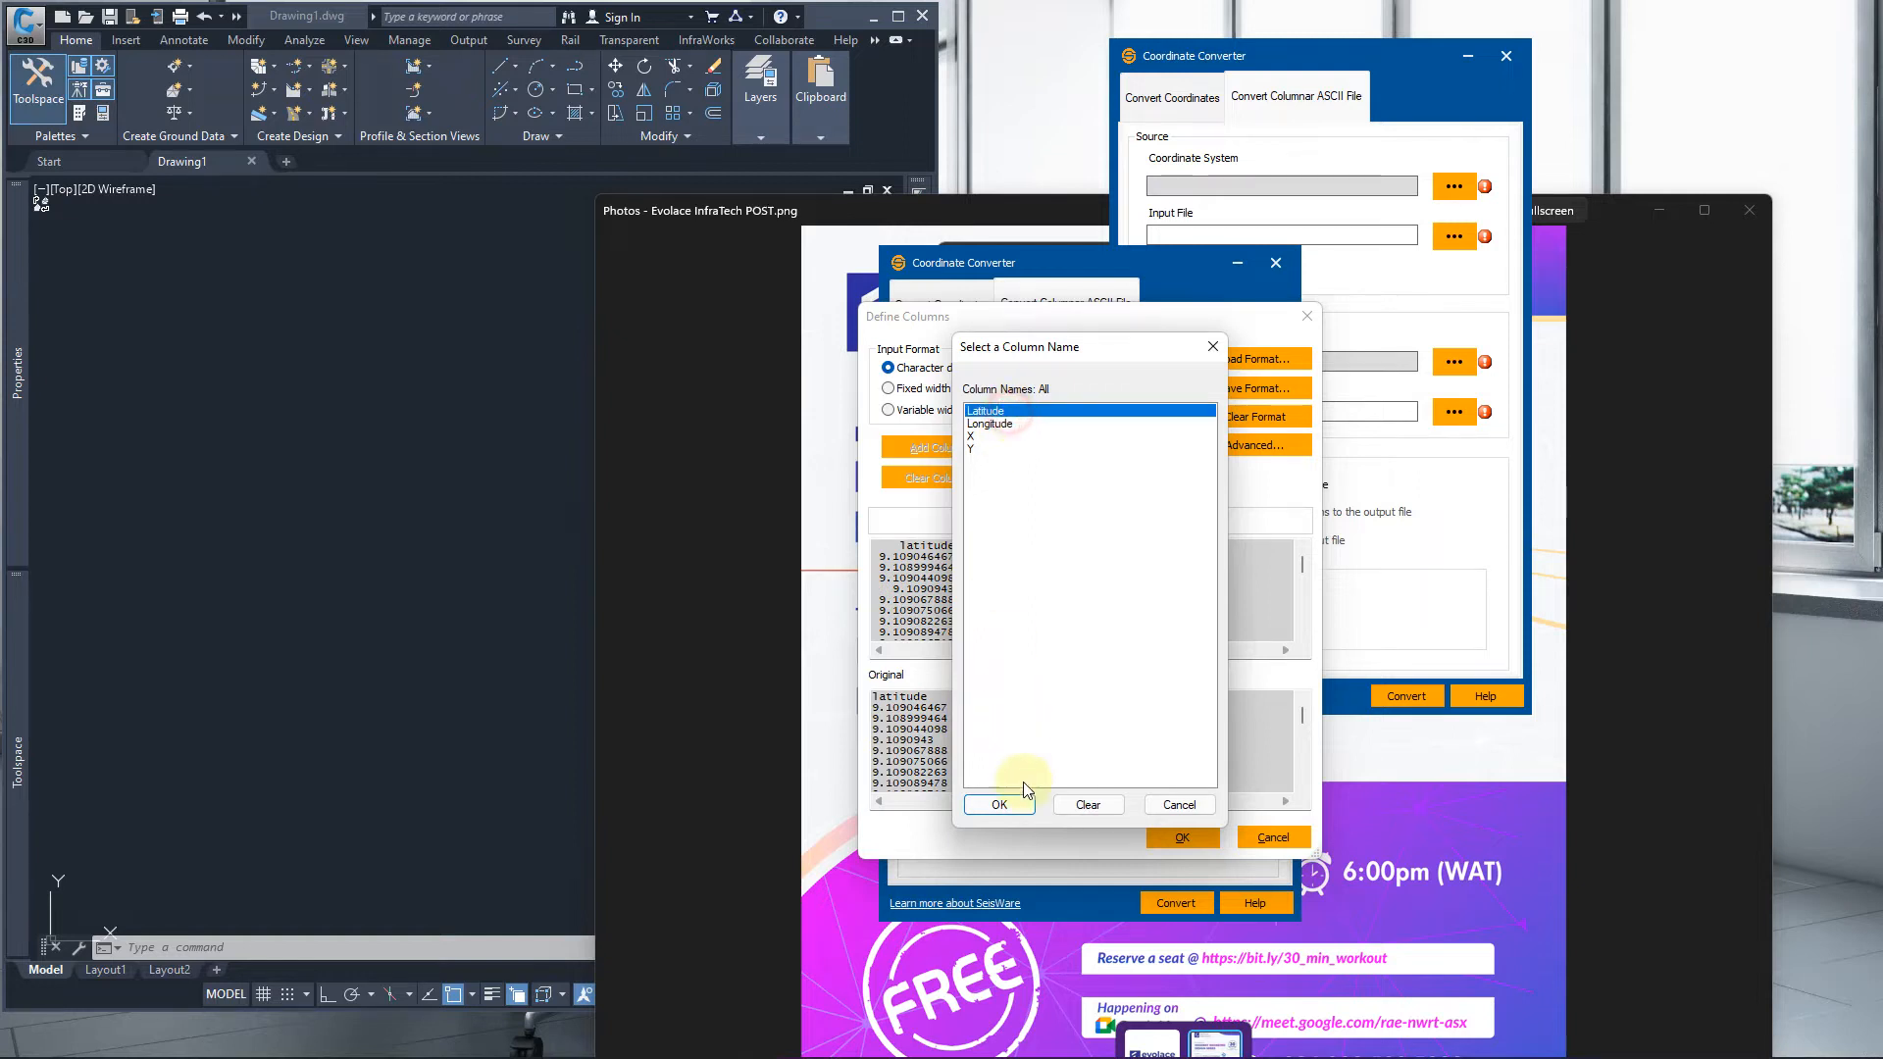
{"action": "left_click", "coordinate": [1024, 802]}
{"action": "left_click", "coordinate": [982, 520]}
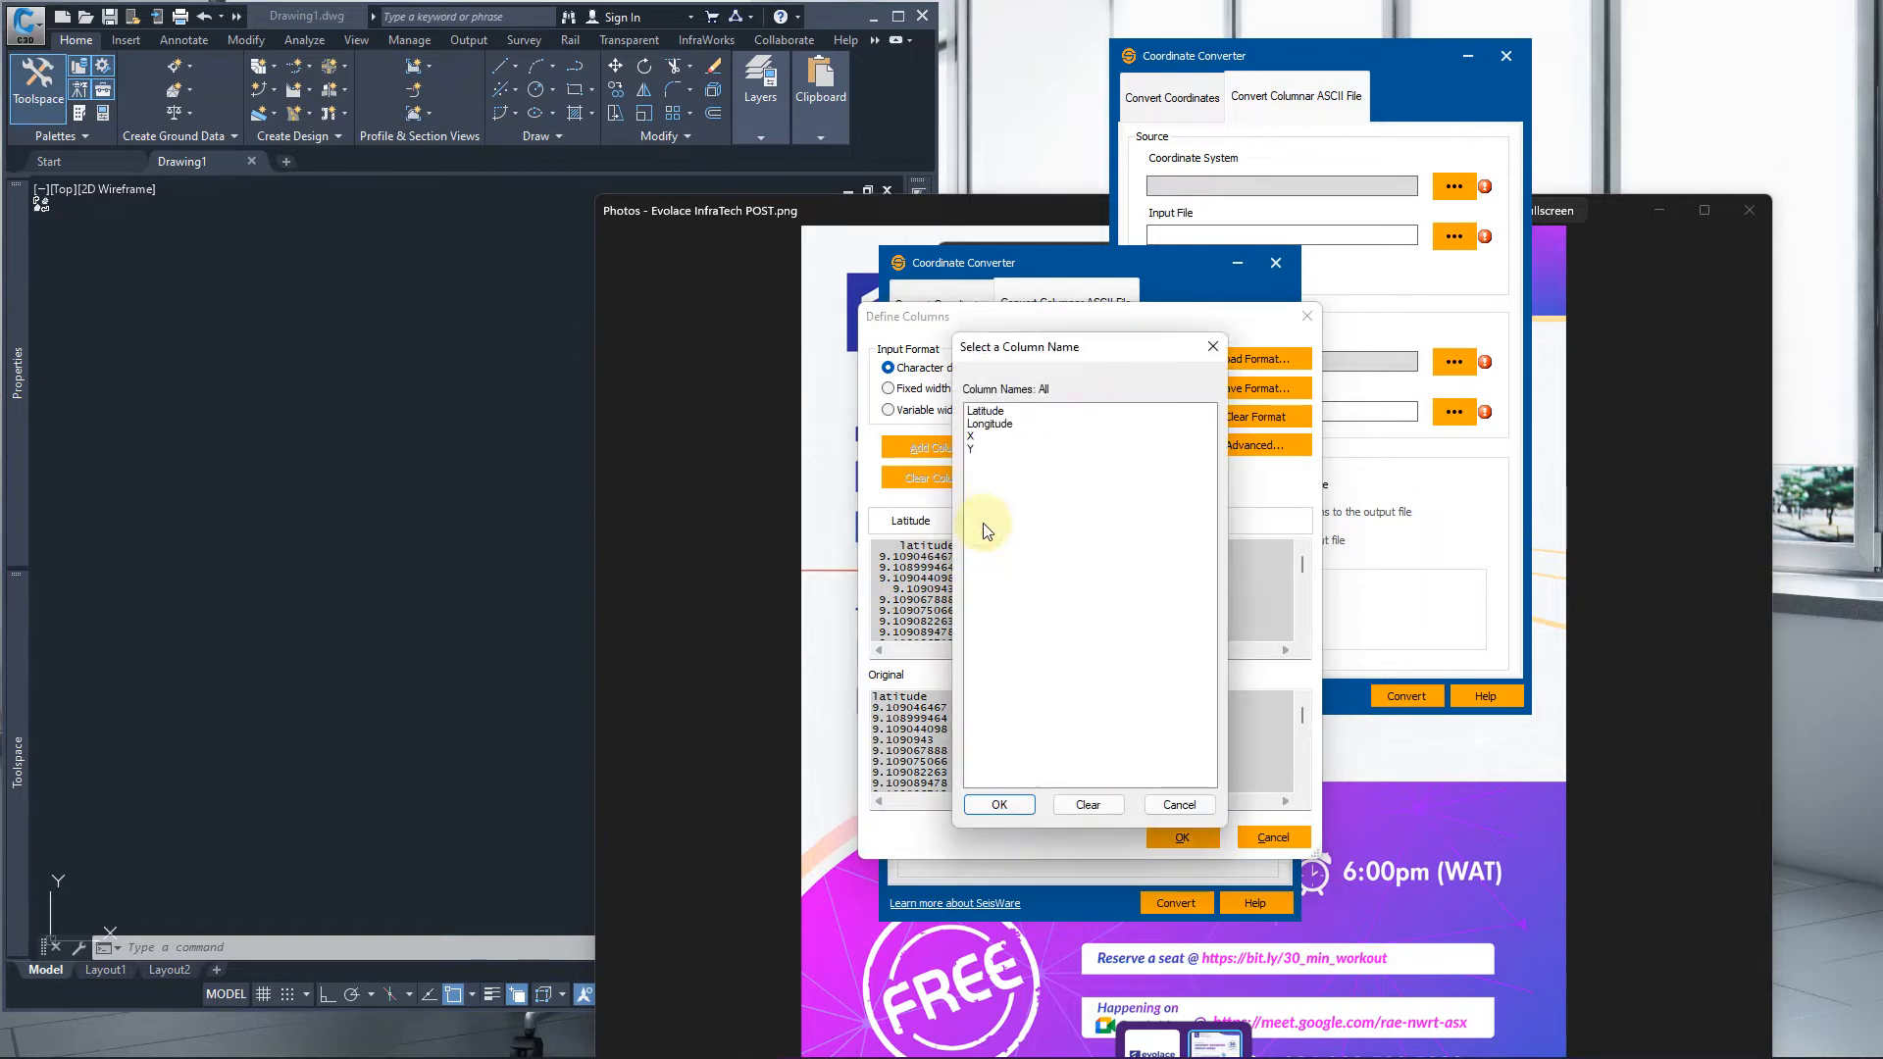
{"action": "left_click", "coordinate": [993, 423]}
{"action": "left_click", "coordinate": [1002, 802]}
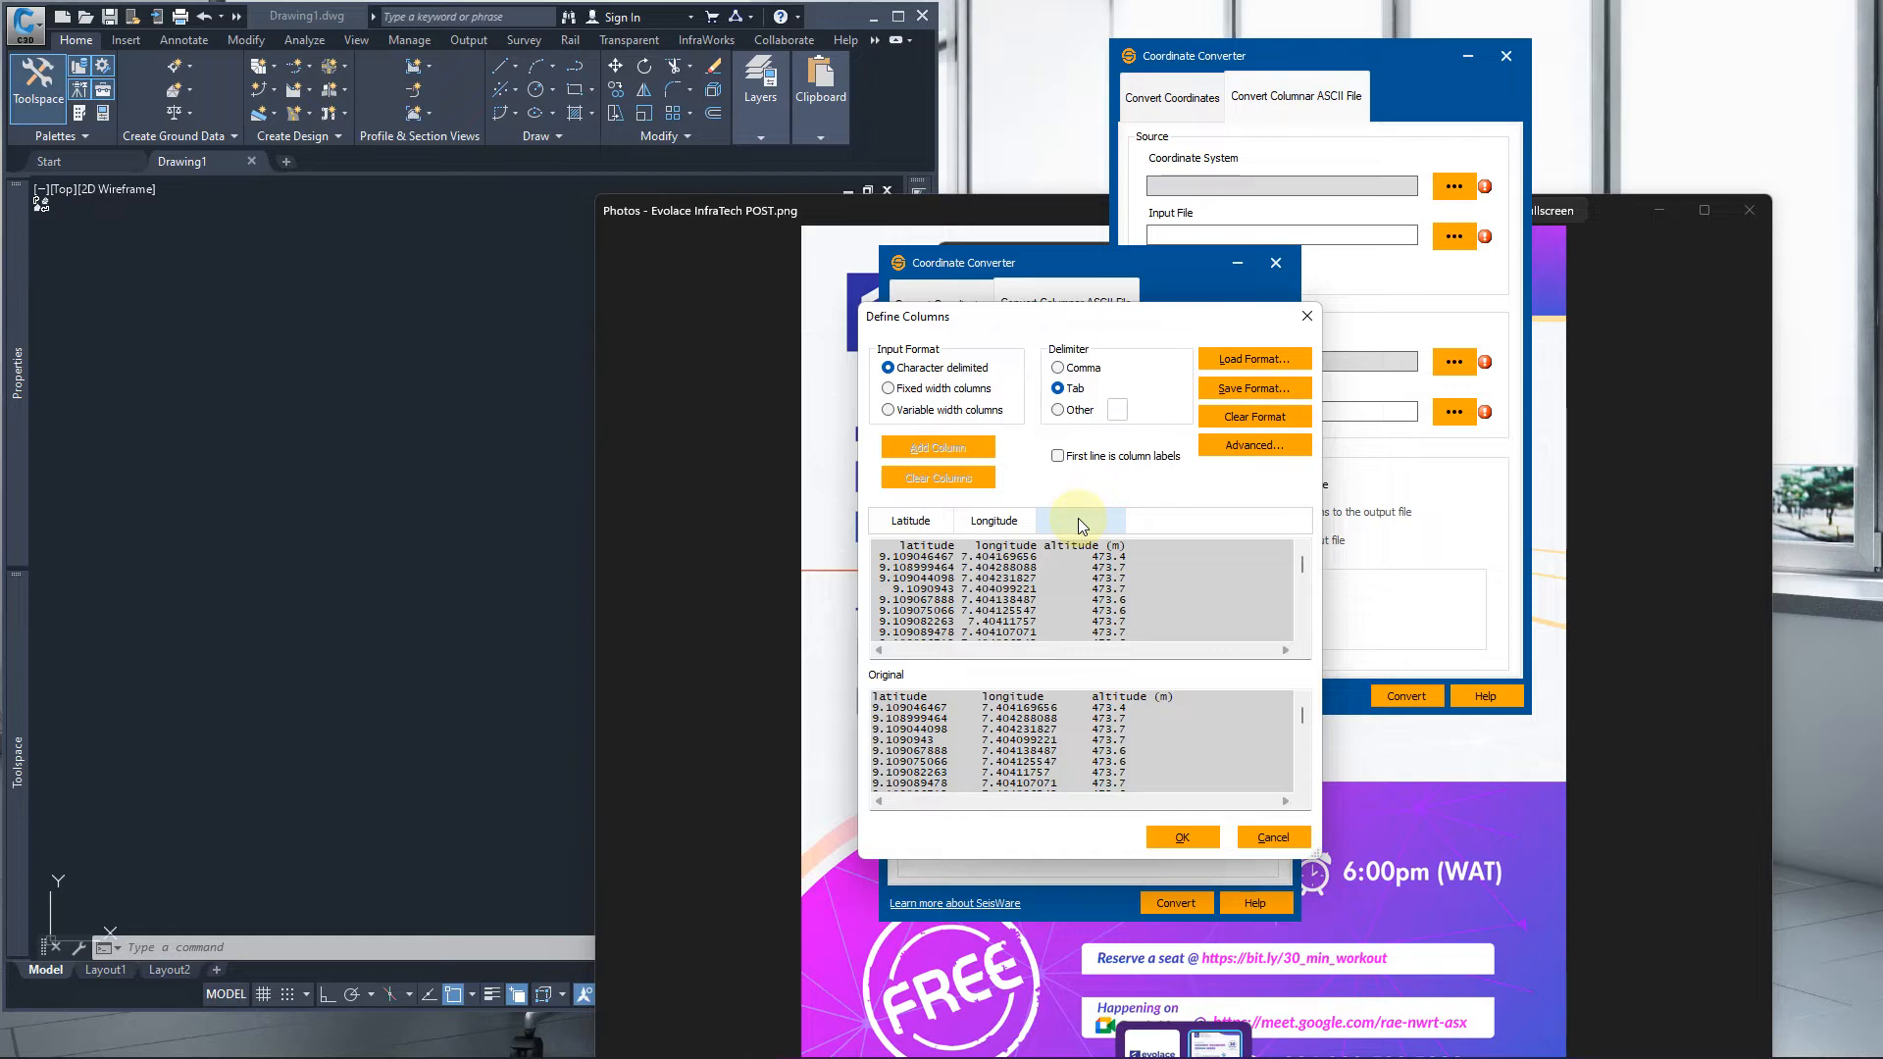
{"action": "left_click", "coordinate": [1193, 841]}
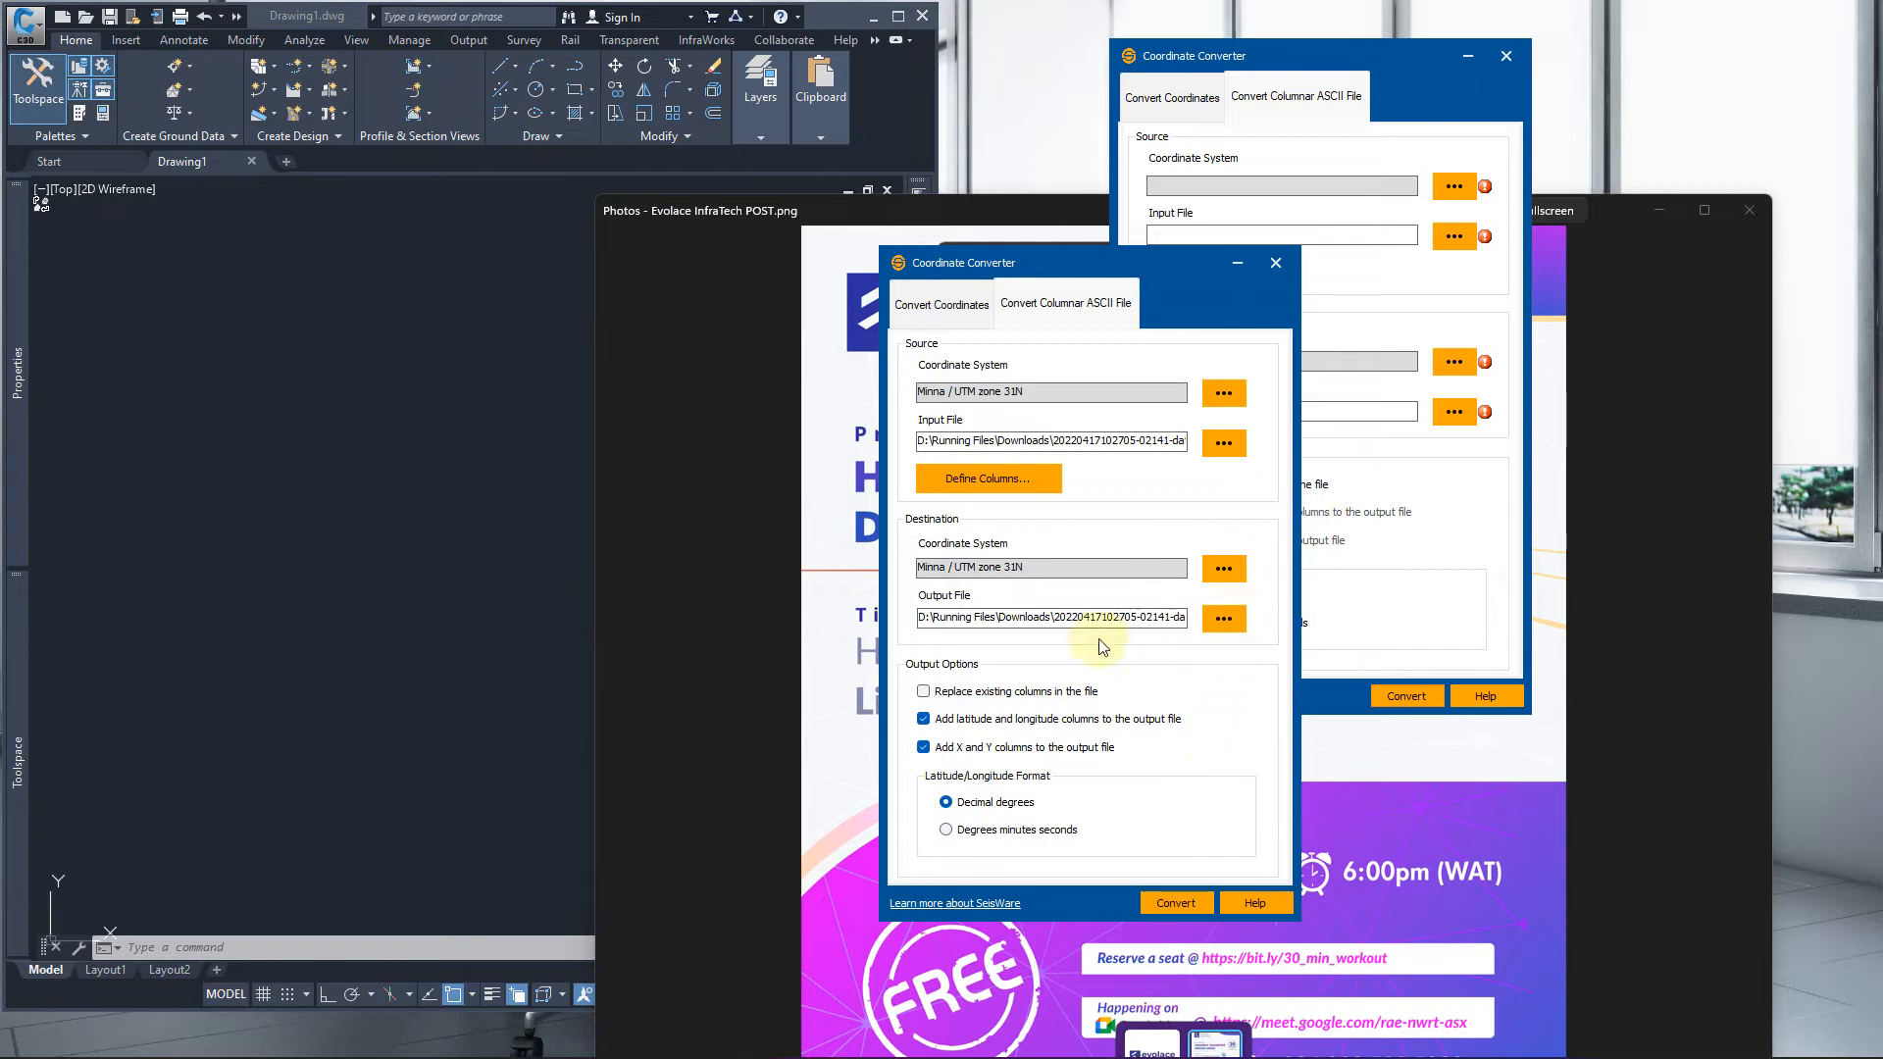
Set the output file to coordinates in the Downloads folder and convert the input file.
{"action": "left_click", "coordinate": [1219, 620]}
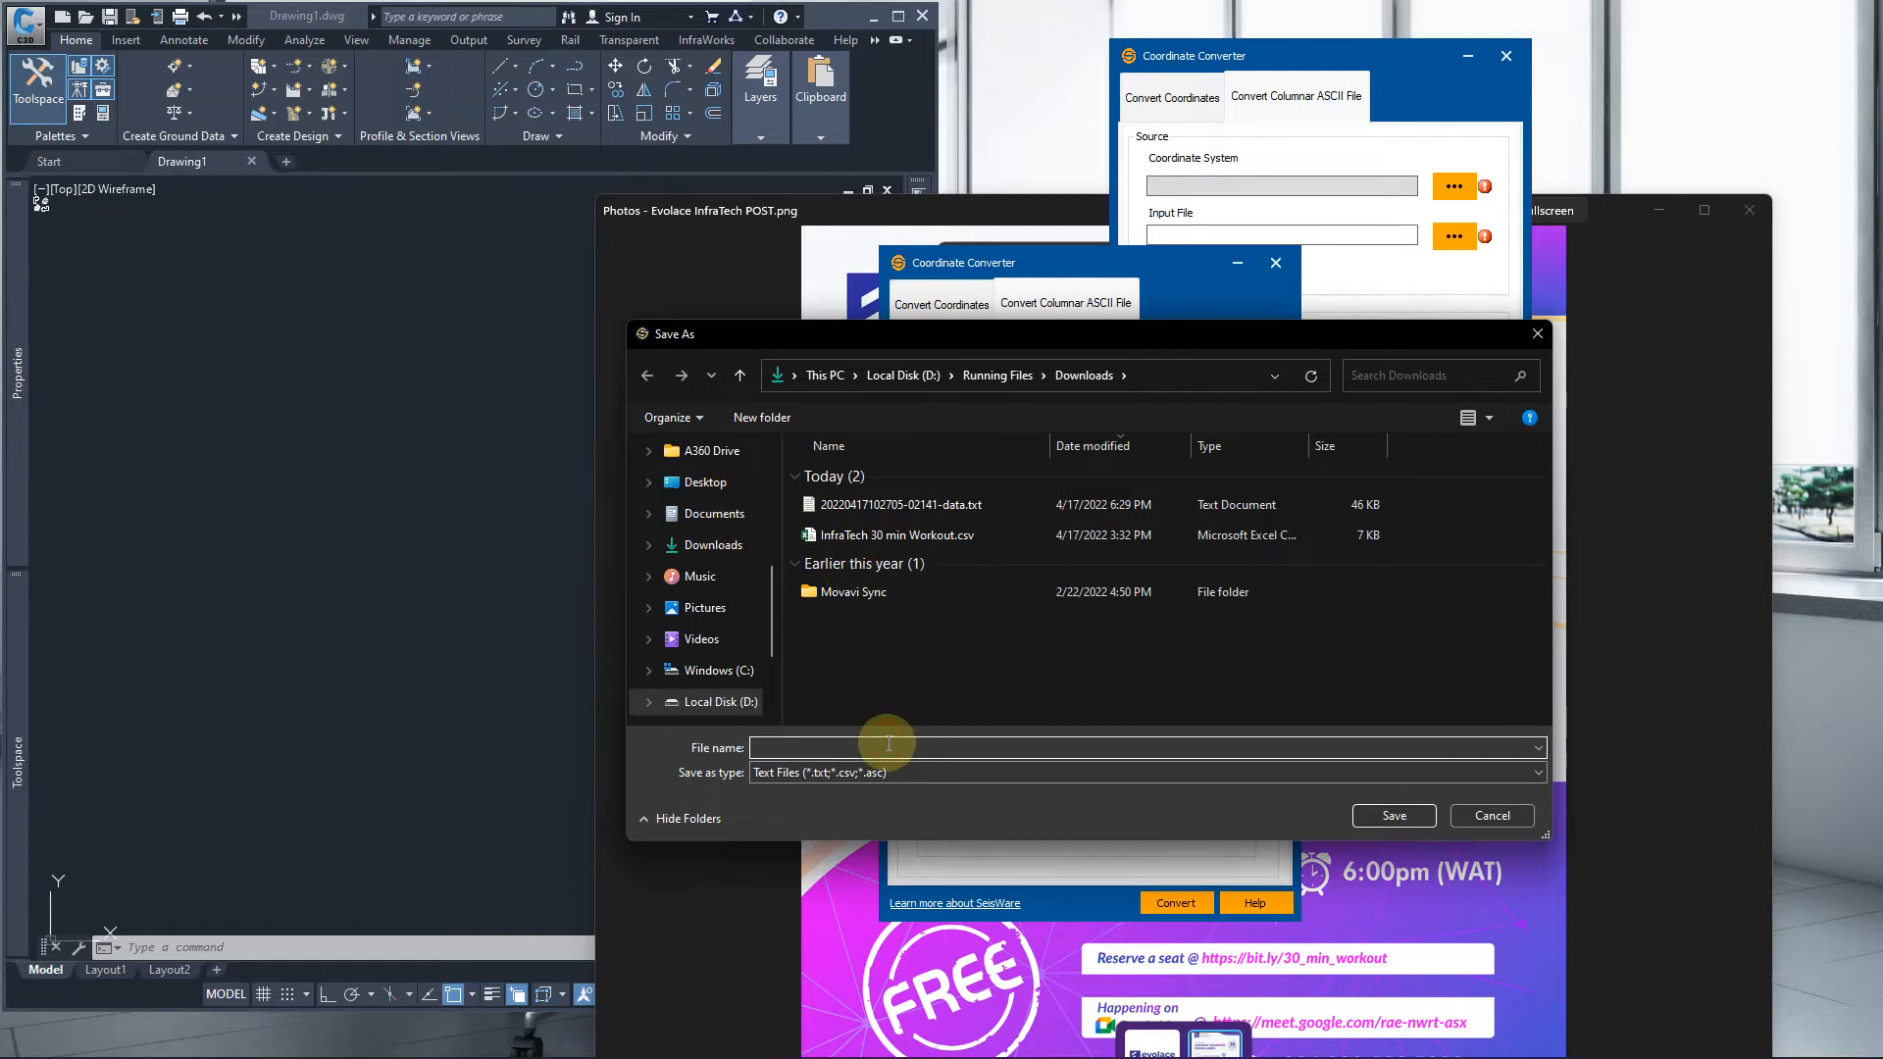
{"action": "type", "text": "coordinates"}
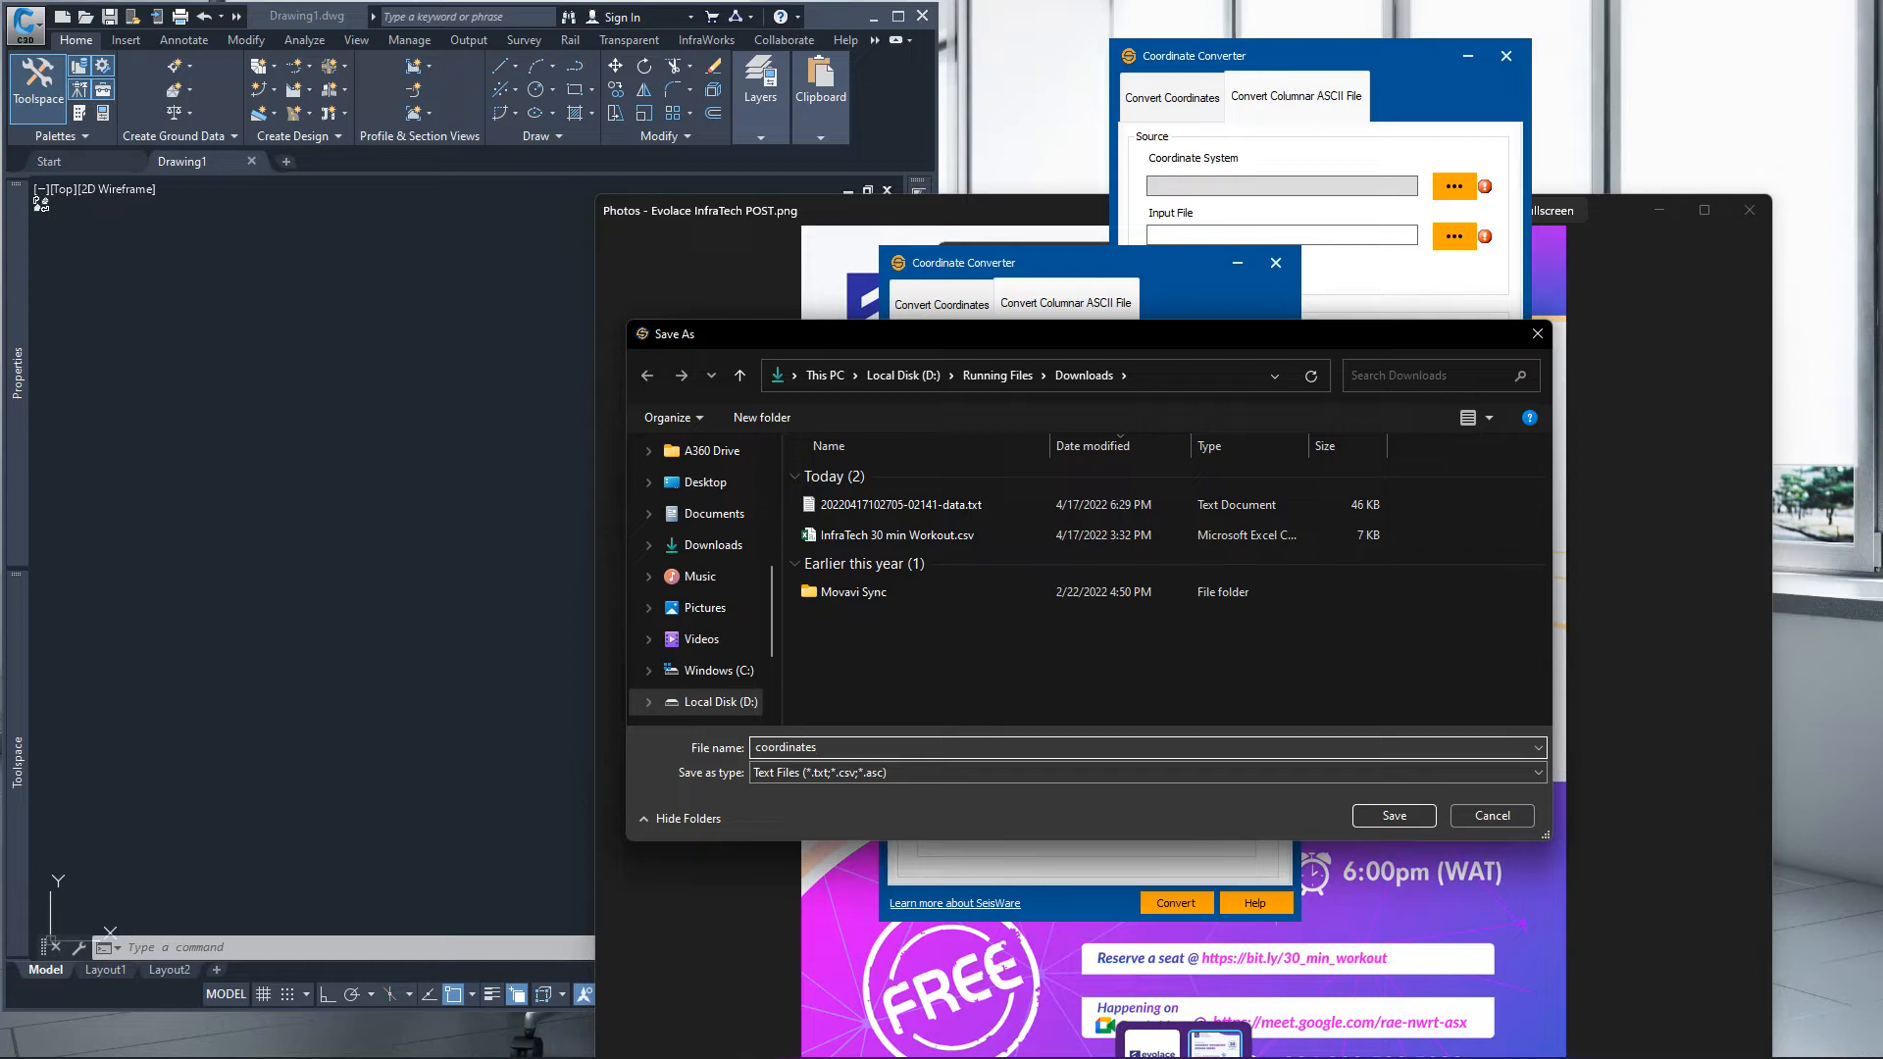
{"action": "key", "text": "Return"}
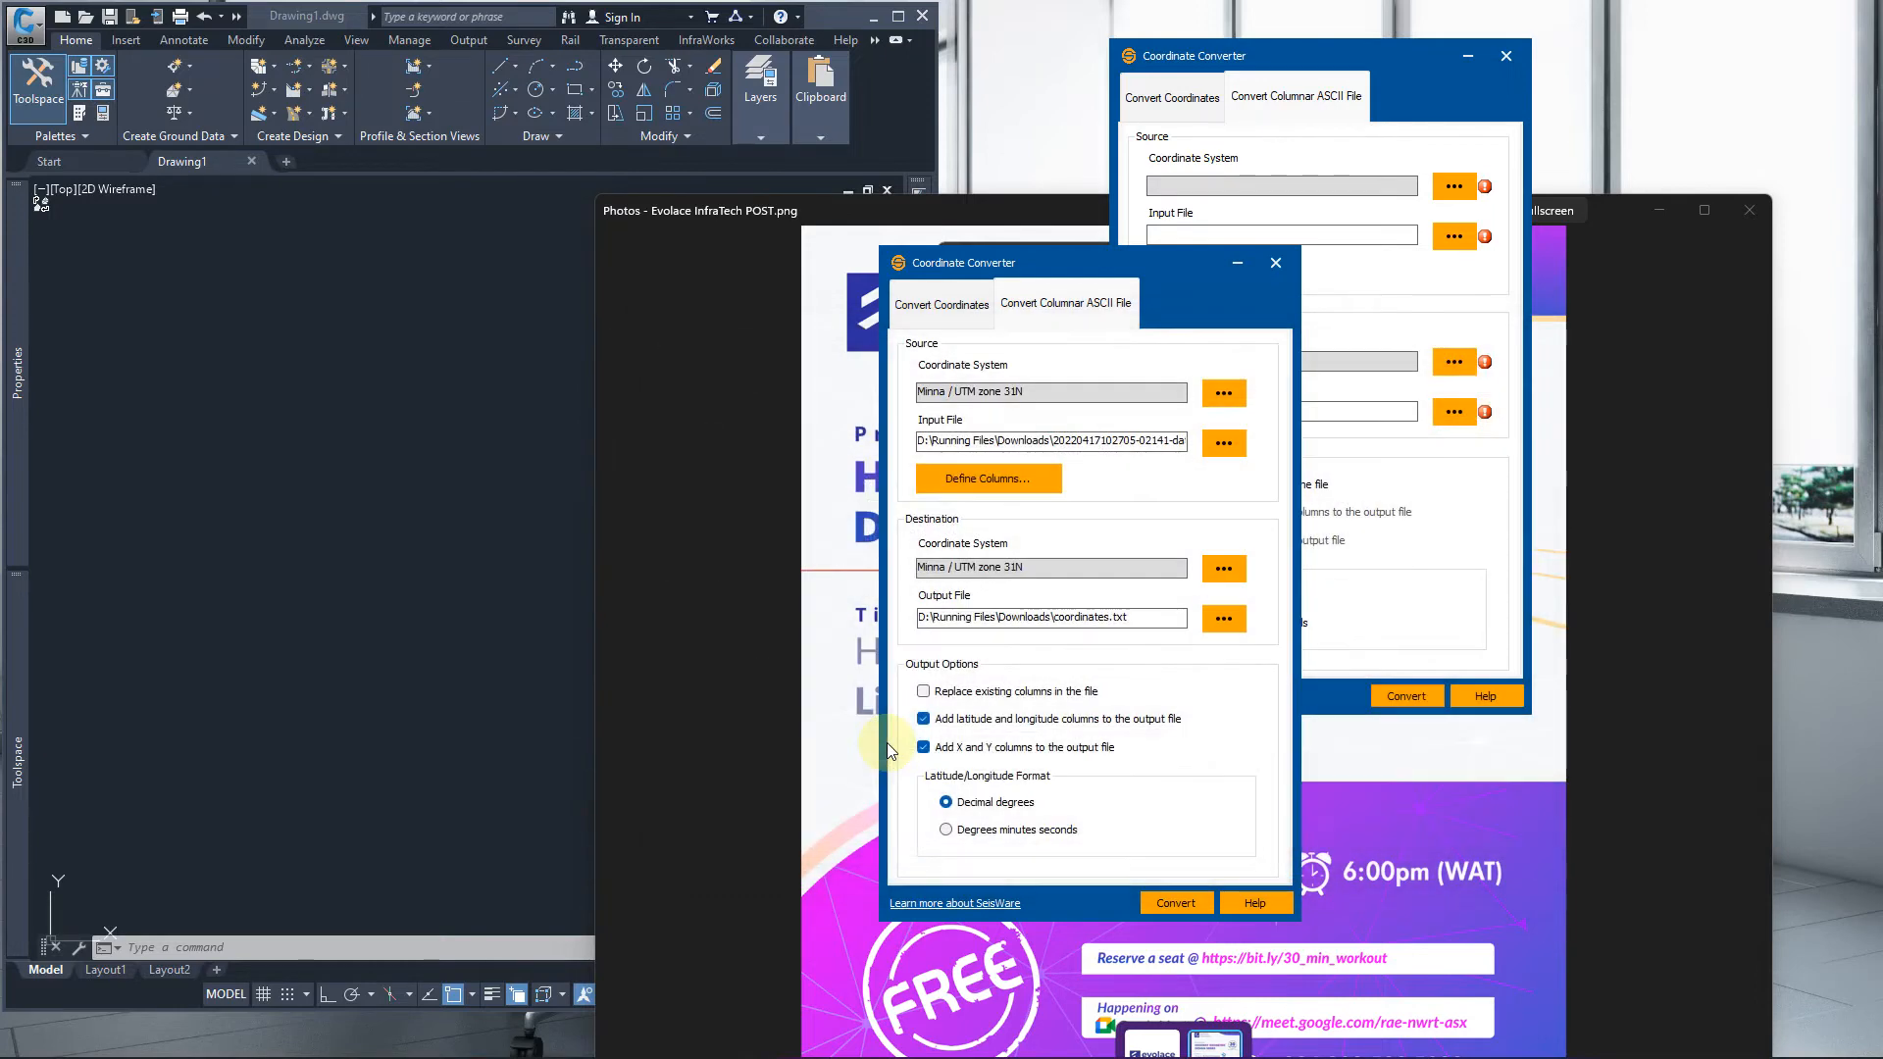
{"action": "left_click", "coordinate": [1191, 902]}
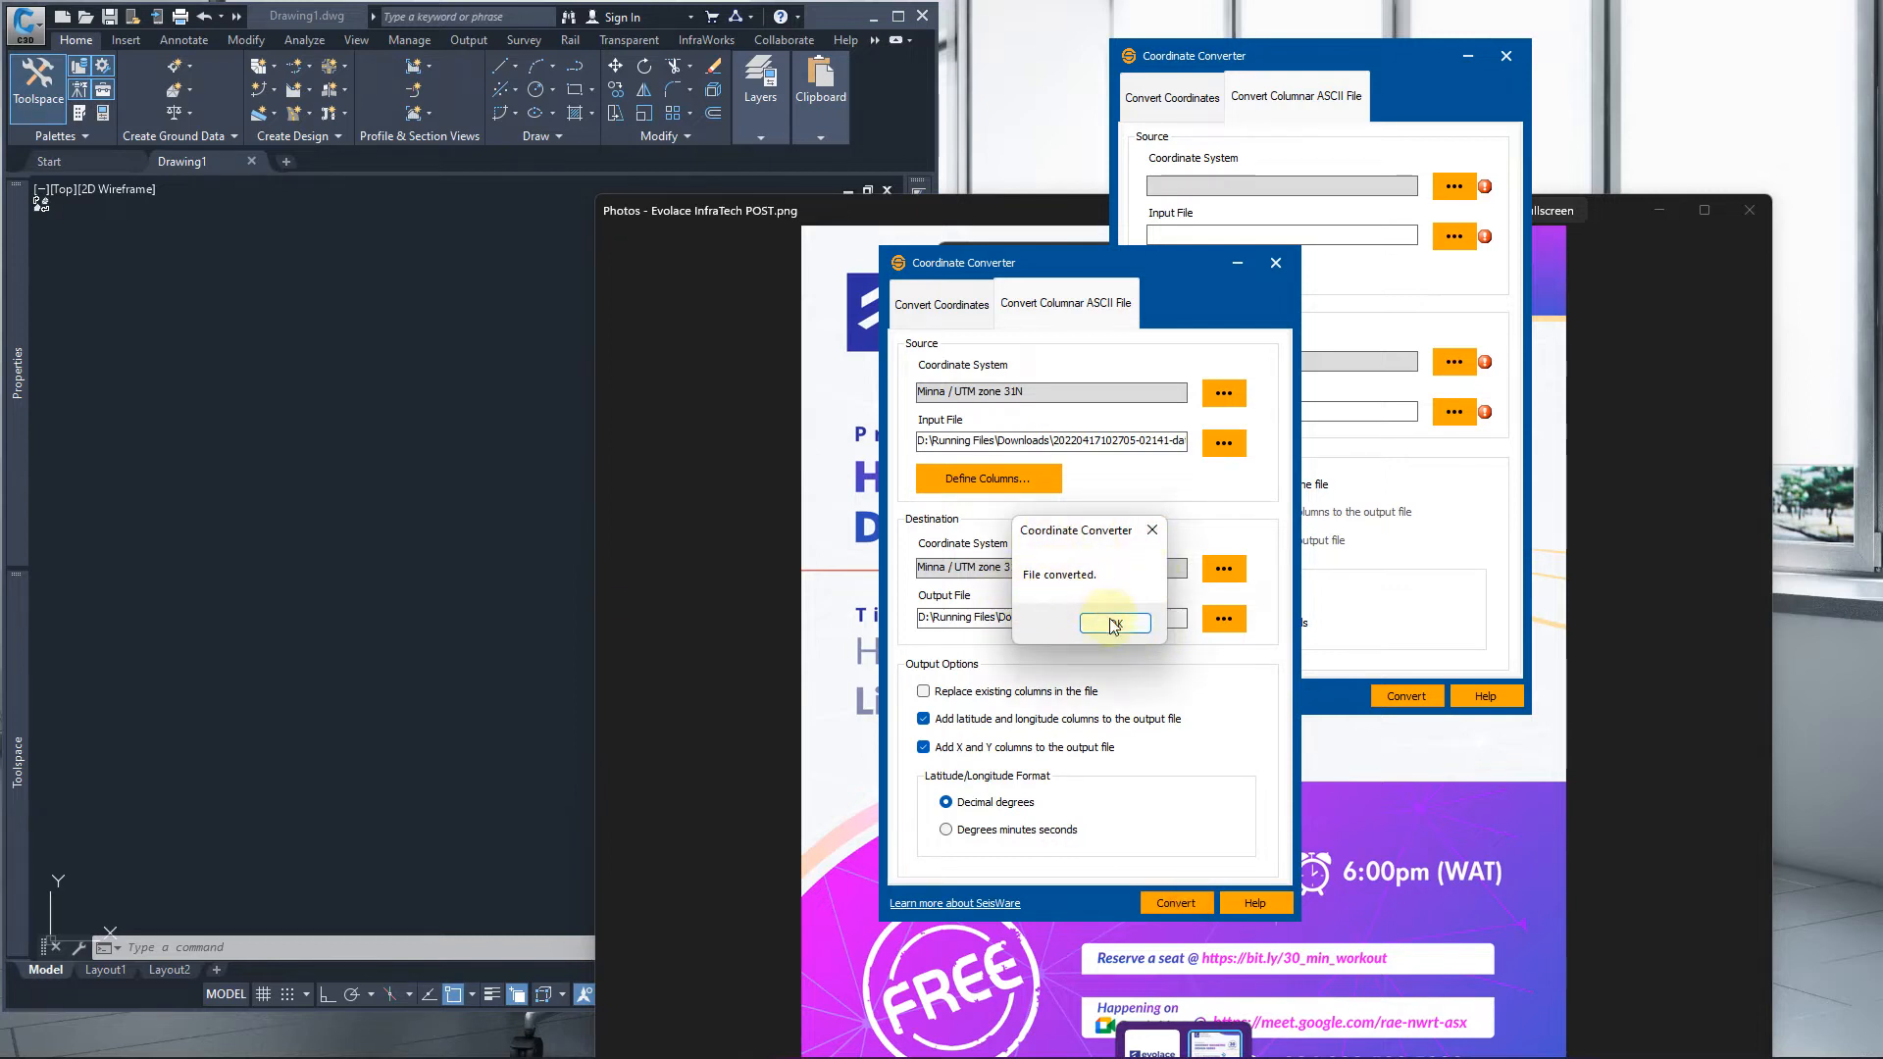
{"action": "left_click", "coordinate": [1110, 623]}
Close both Coordinate Converter windows and minimise the webinar poster image.
{"action": "left_click", "coordinate": [1276, 263]}
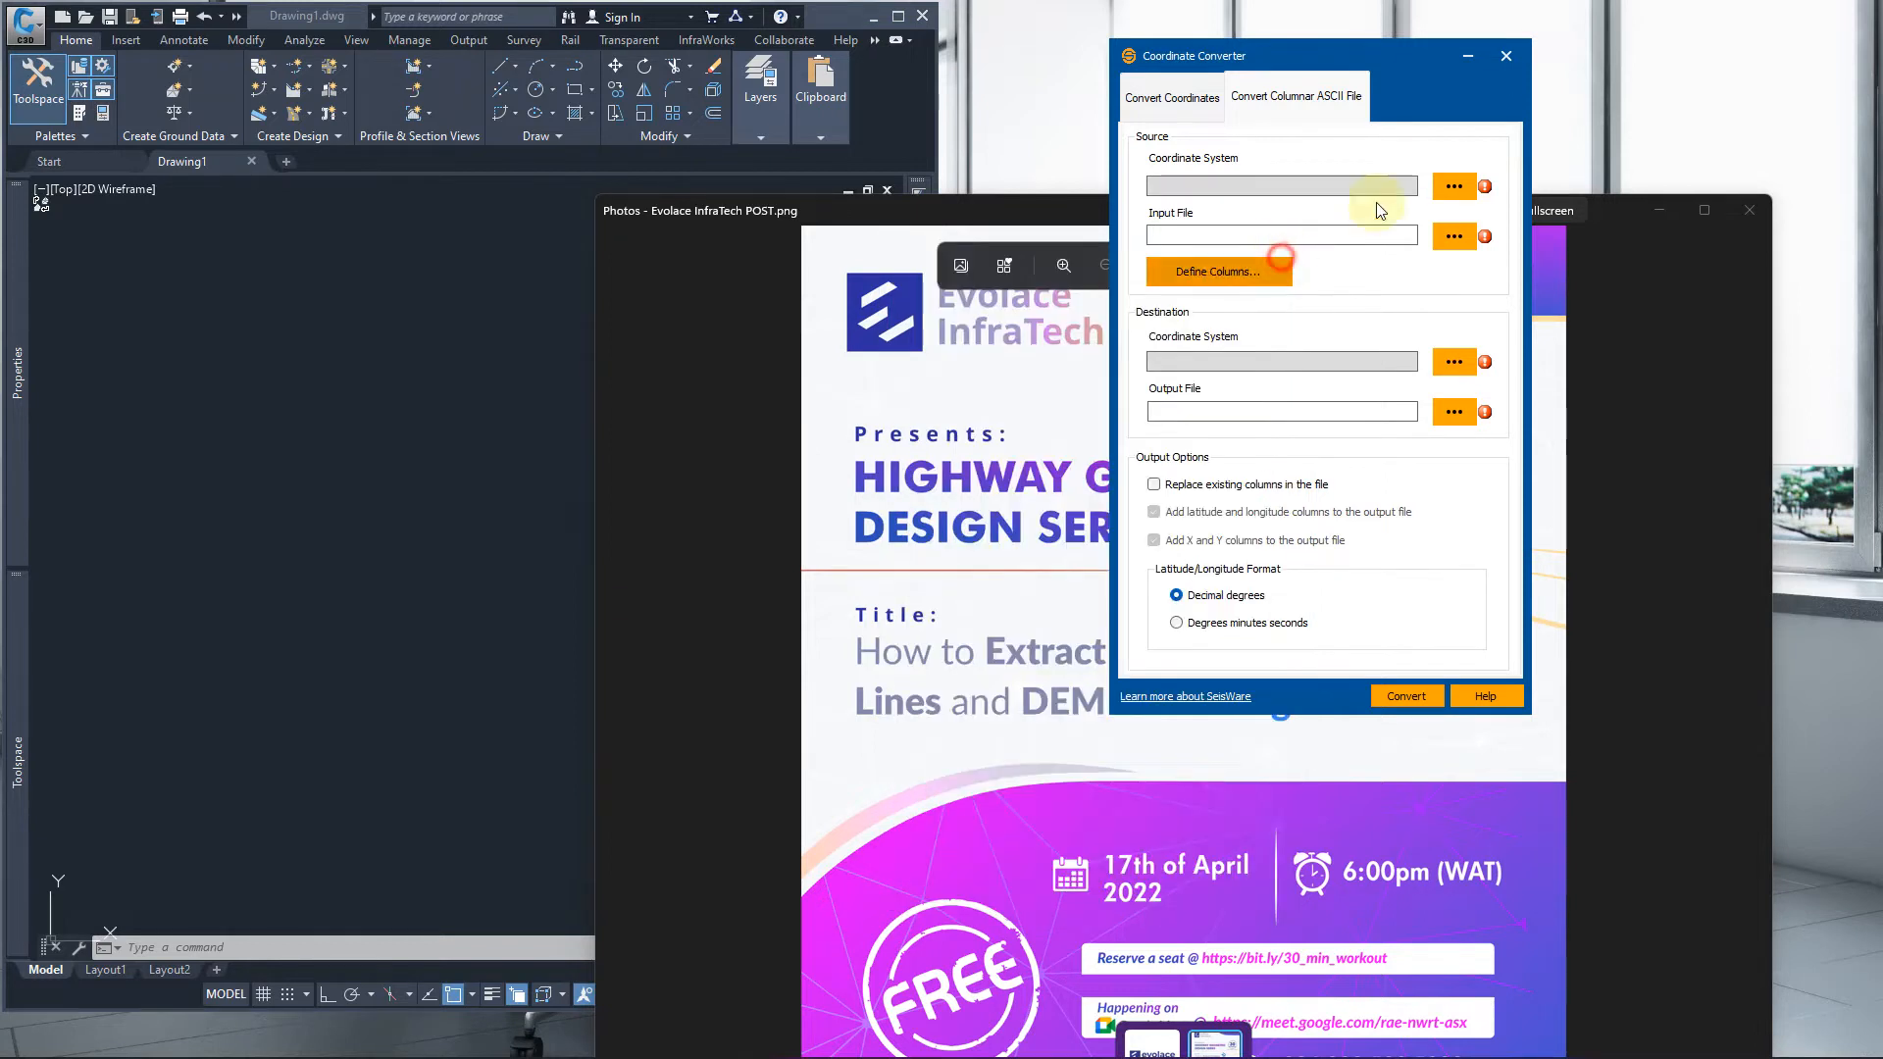
{"action": "left_click", "coordinate": [1506, 56]}
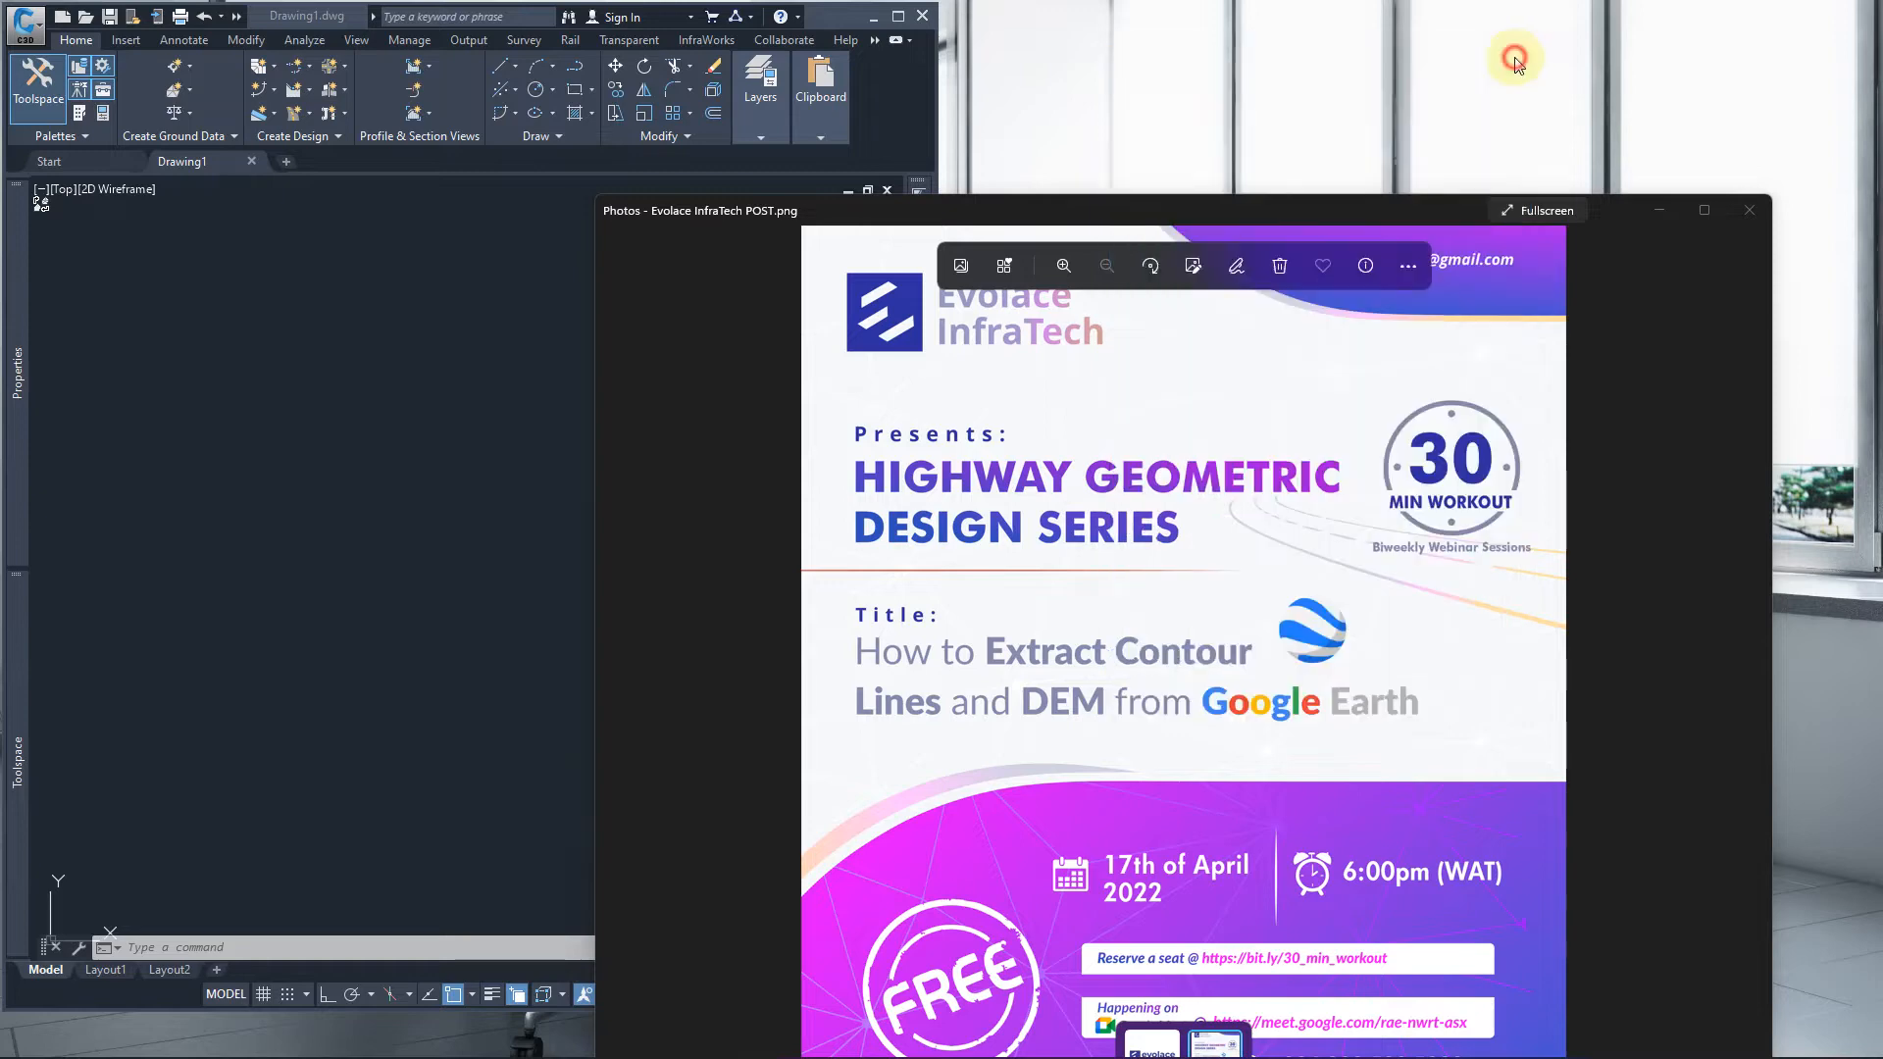
{"action": "left_click", "coordinate": [1655, 211]}
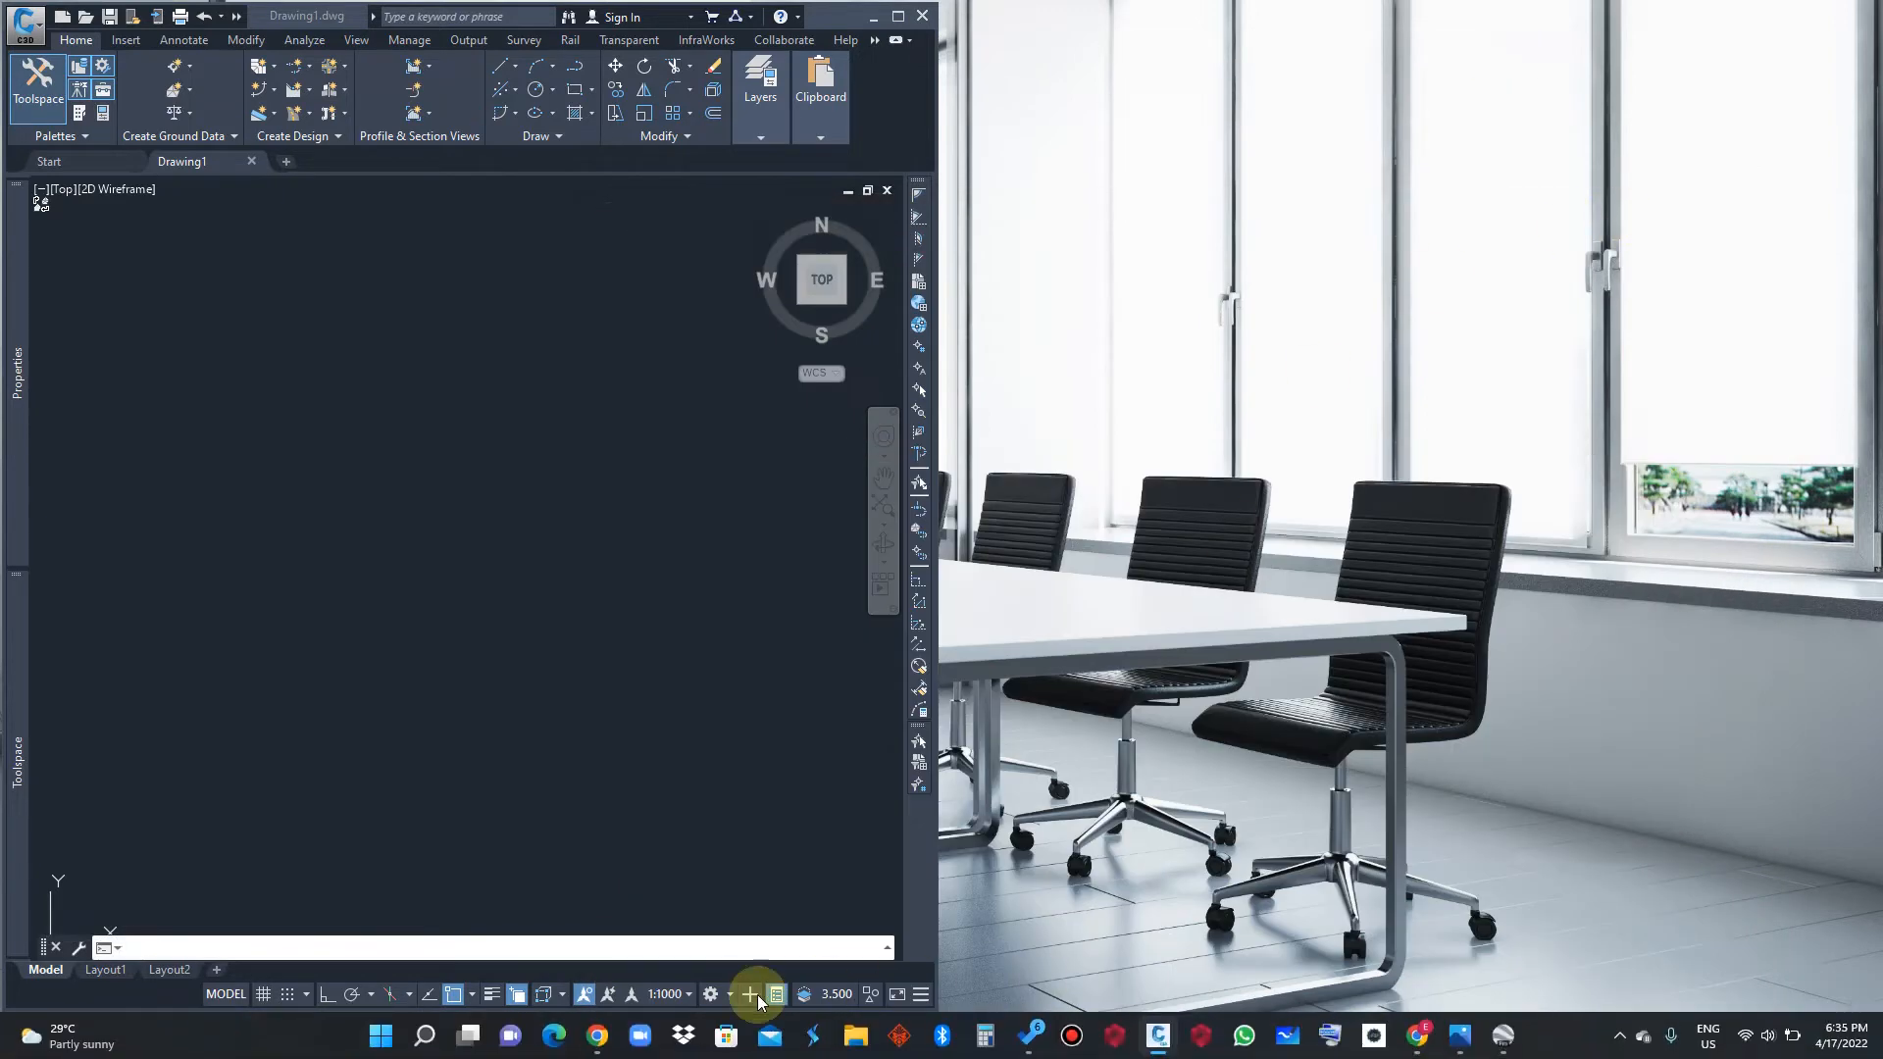
Switch to the Google Meet call in Chrome, admit the waiting participant and minimise the browser.
{"action": "left_click", "coordinate": [600, 1039]}
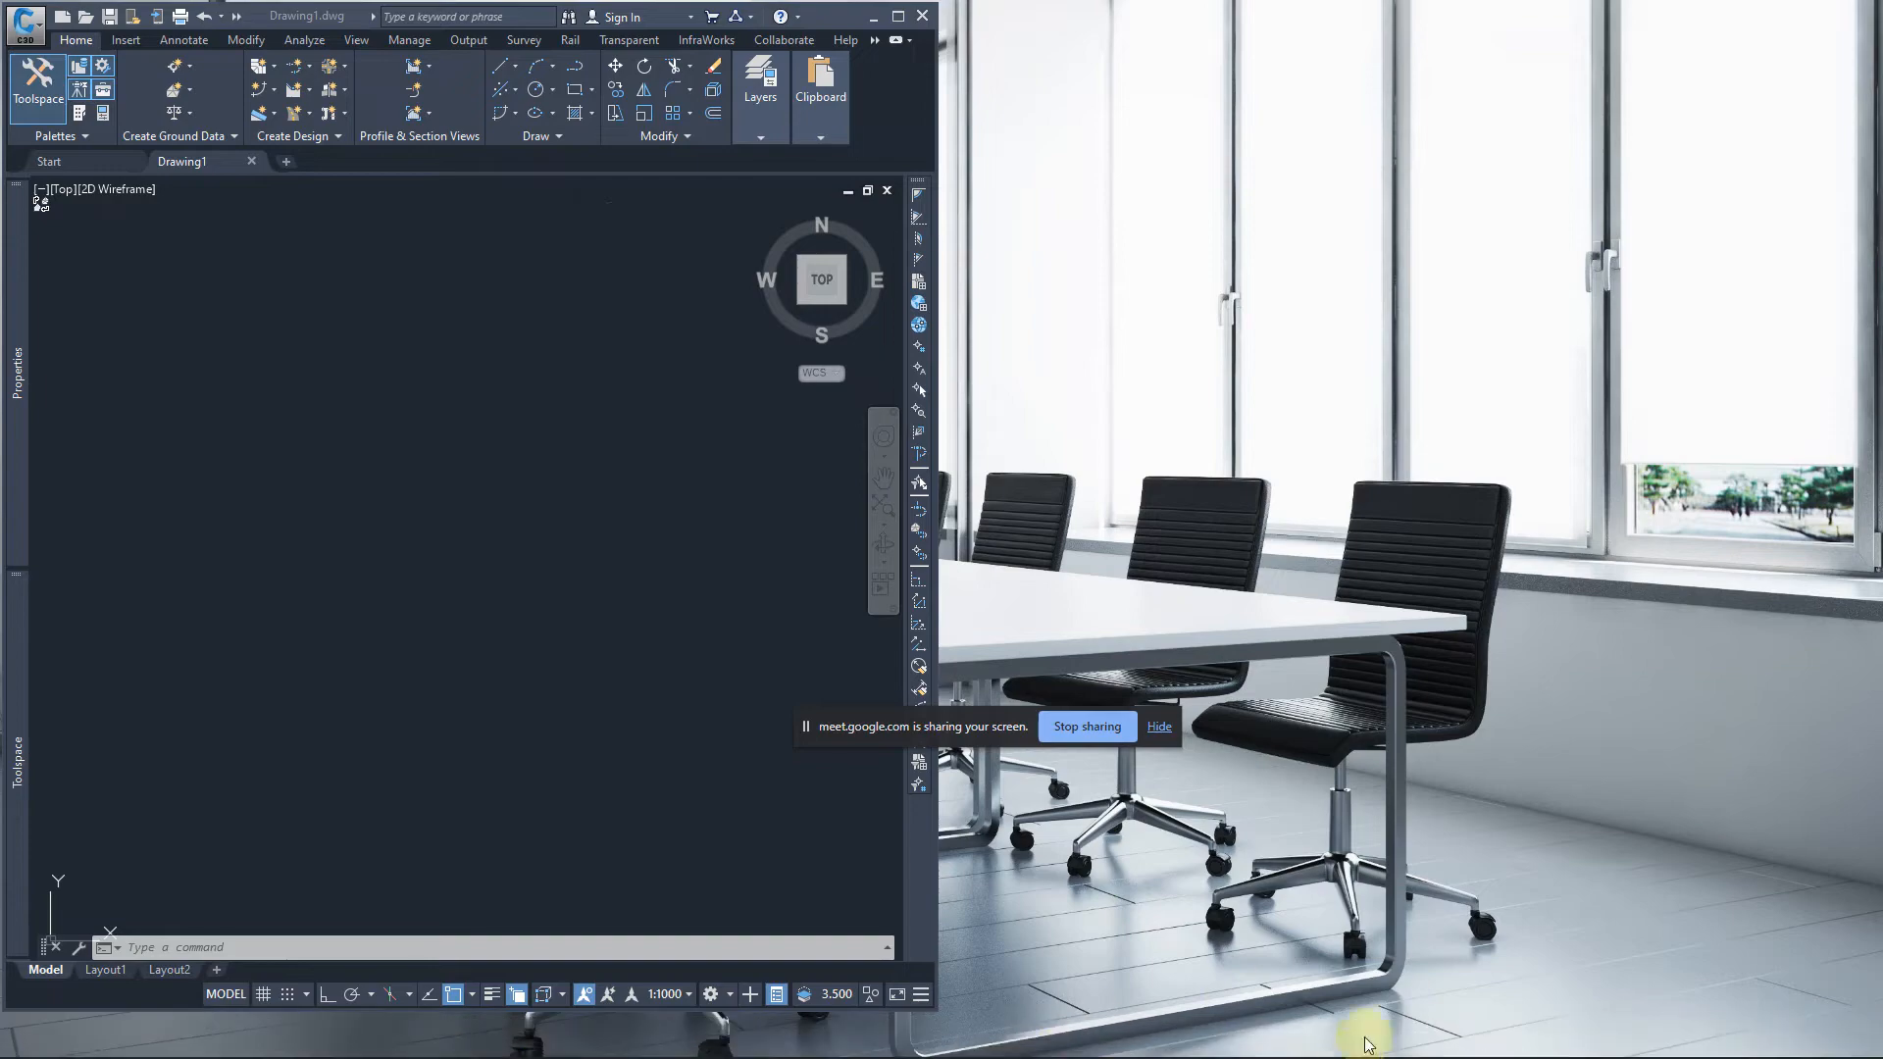
{"action": "left_click", "coordinate": [1419, 1034]}
{"action": "left_click", "coordinate": [312, 9]}
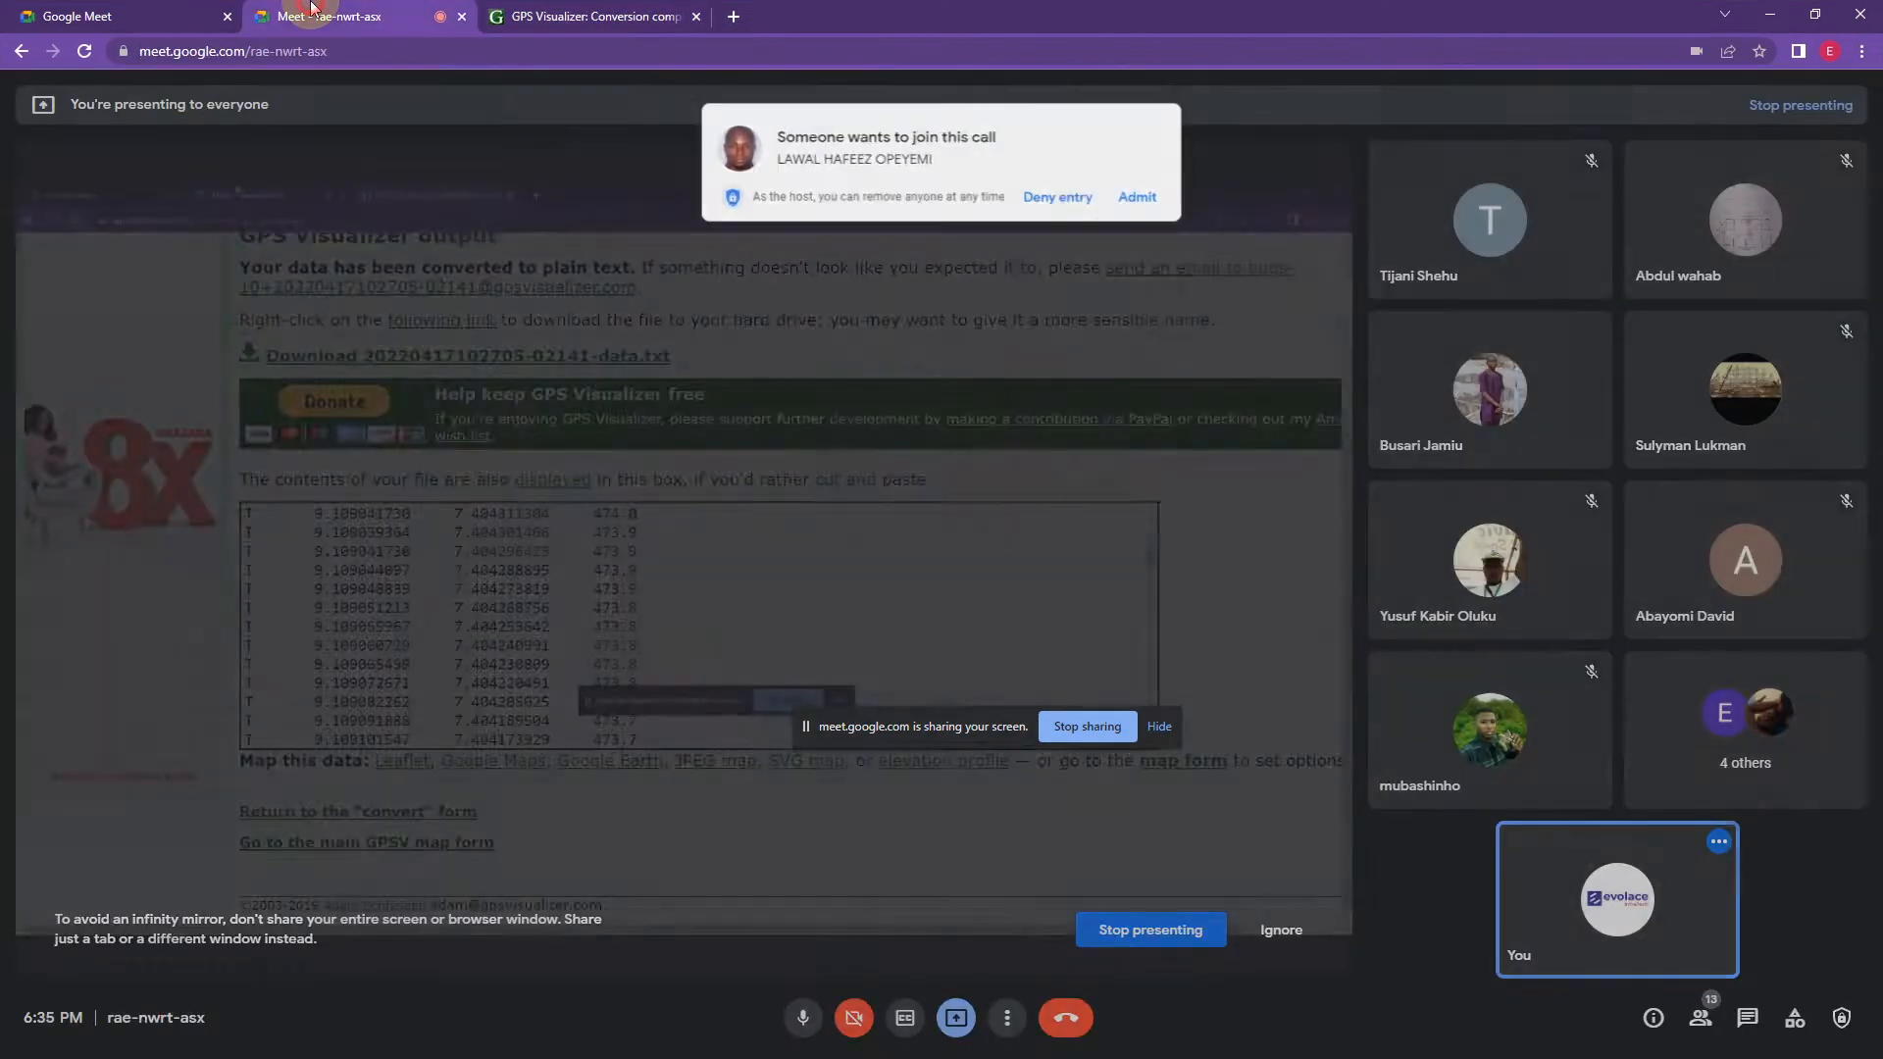
{"action": "left_click", "coordinate": [1136, 195]}
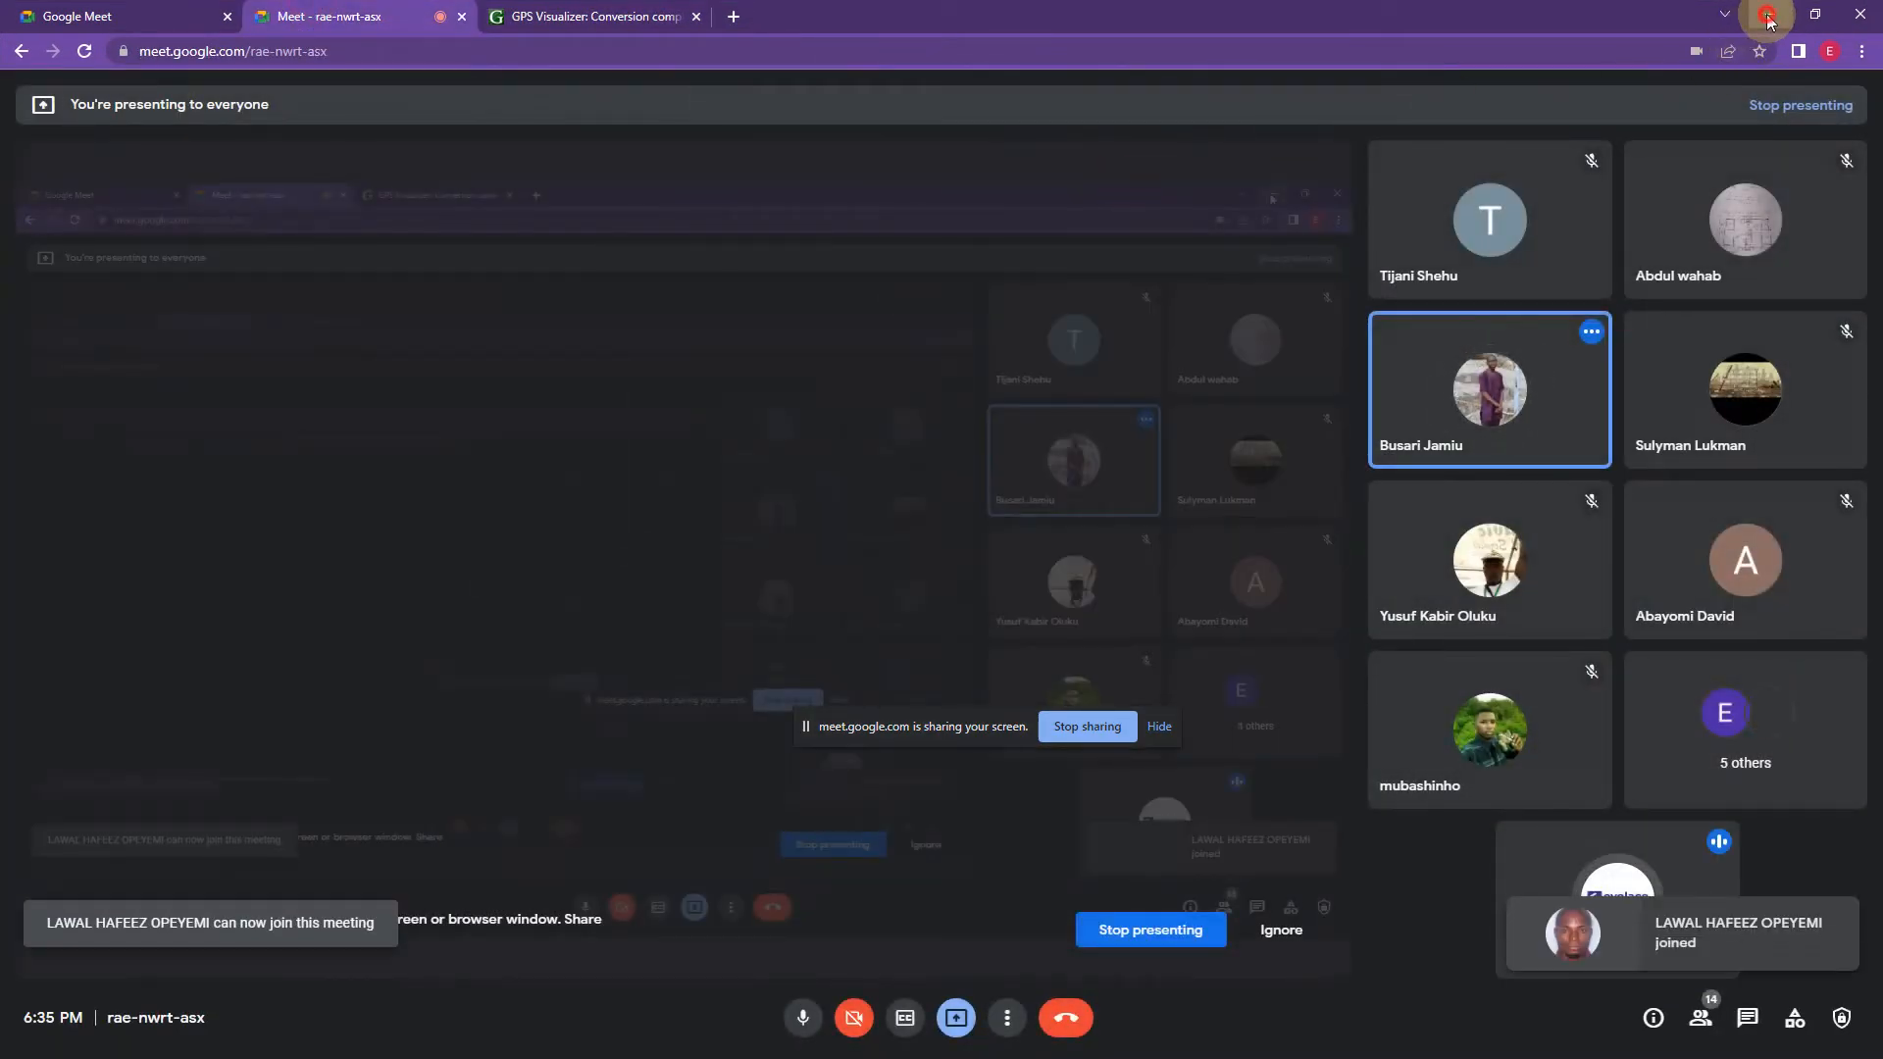
{"action": "left_click", "coordinate": [1768, 17]}
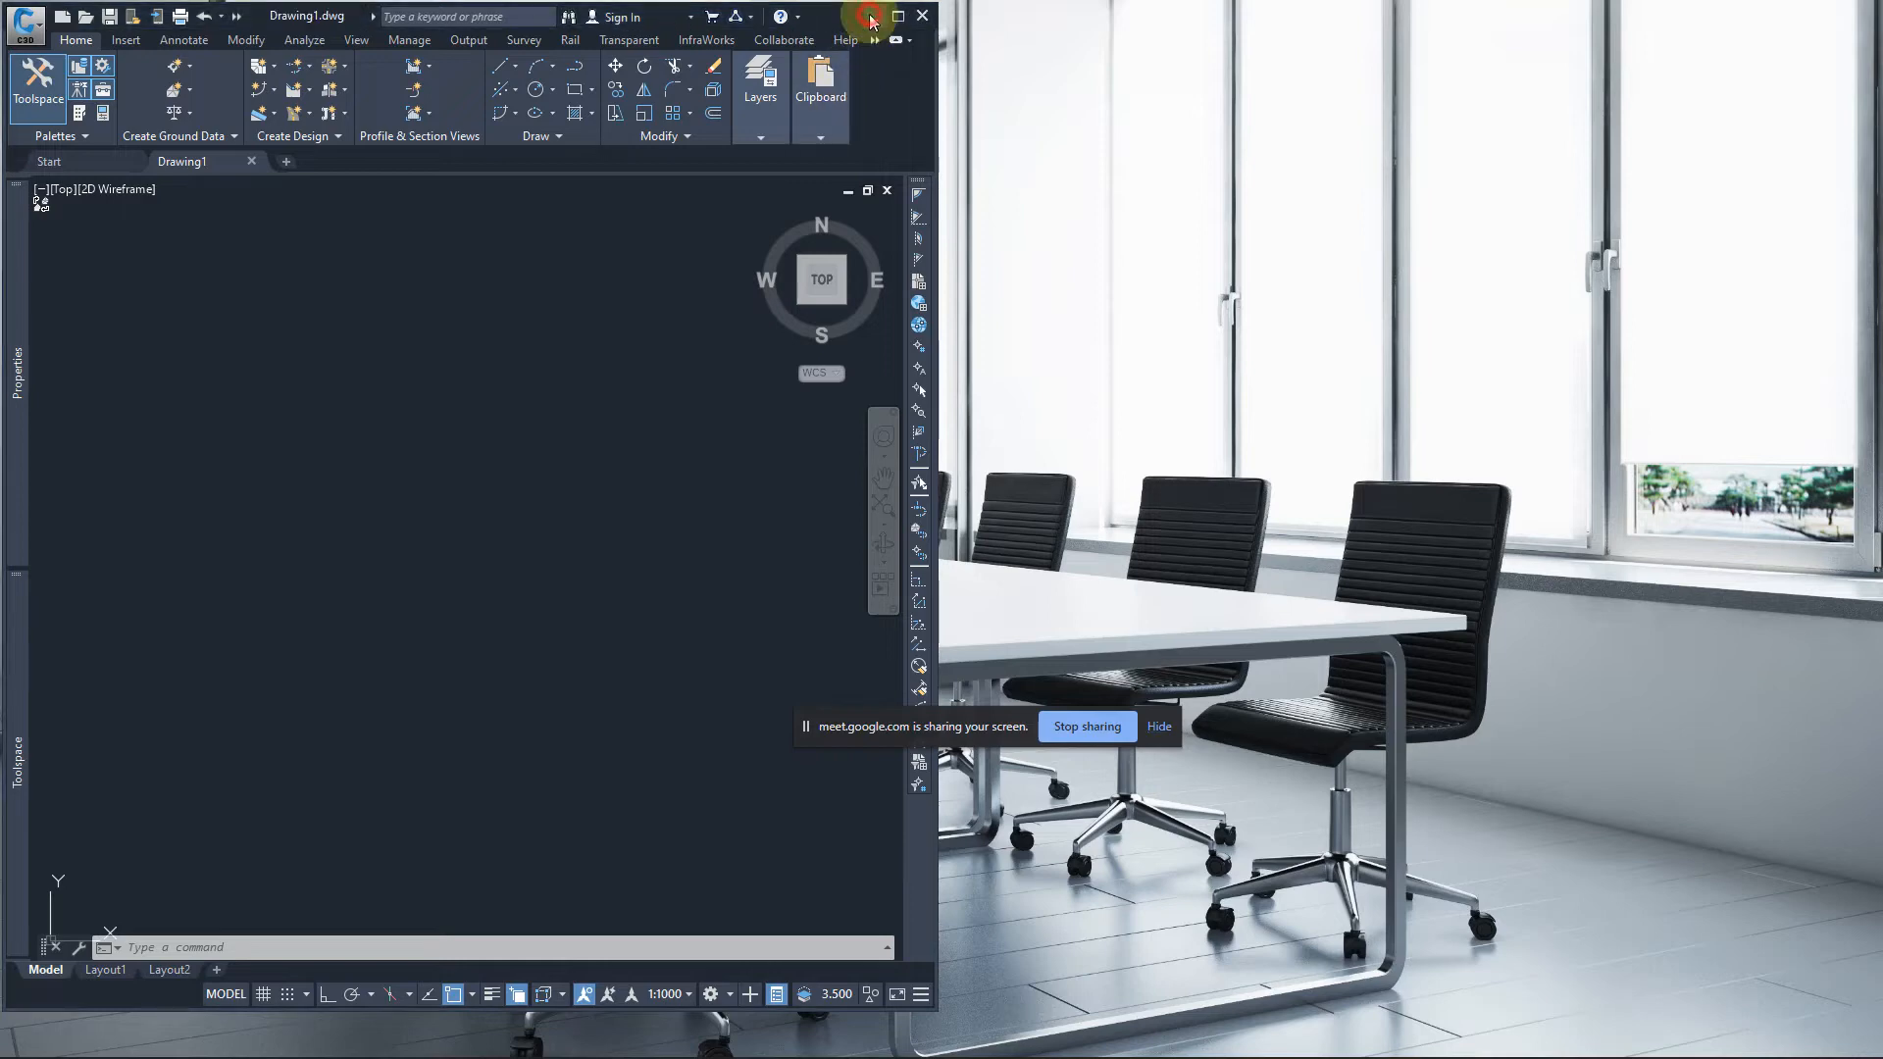
Locate the converted coordinates.txt in the Downloads folder in File Explorer.
{"action": "left_click", "coordinate": [855, 1035]}
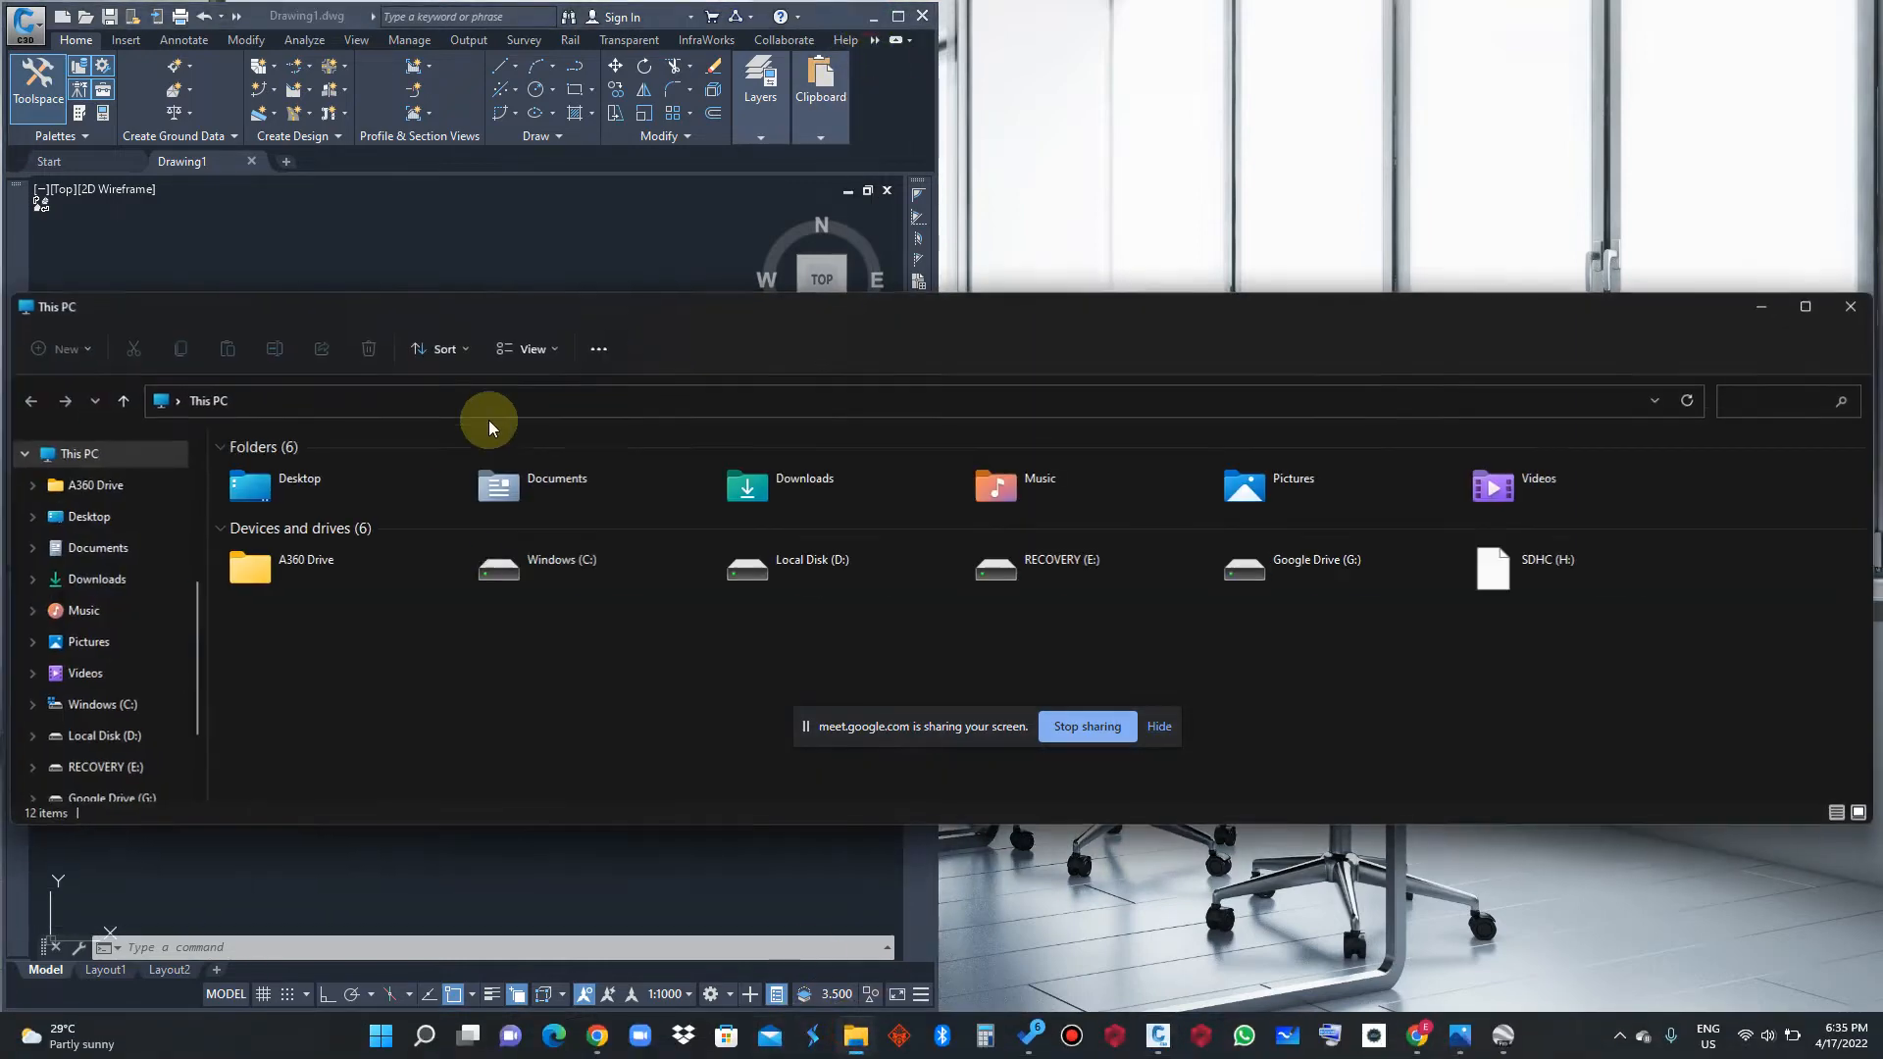
{"action": "left_click", "coordinate": [96, 579]}
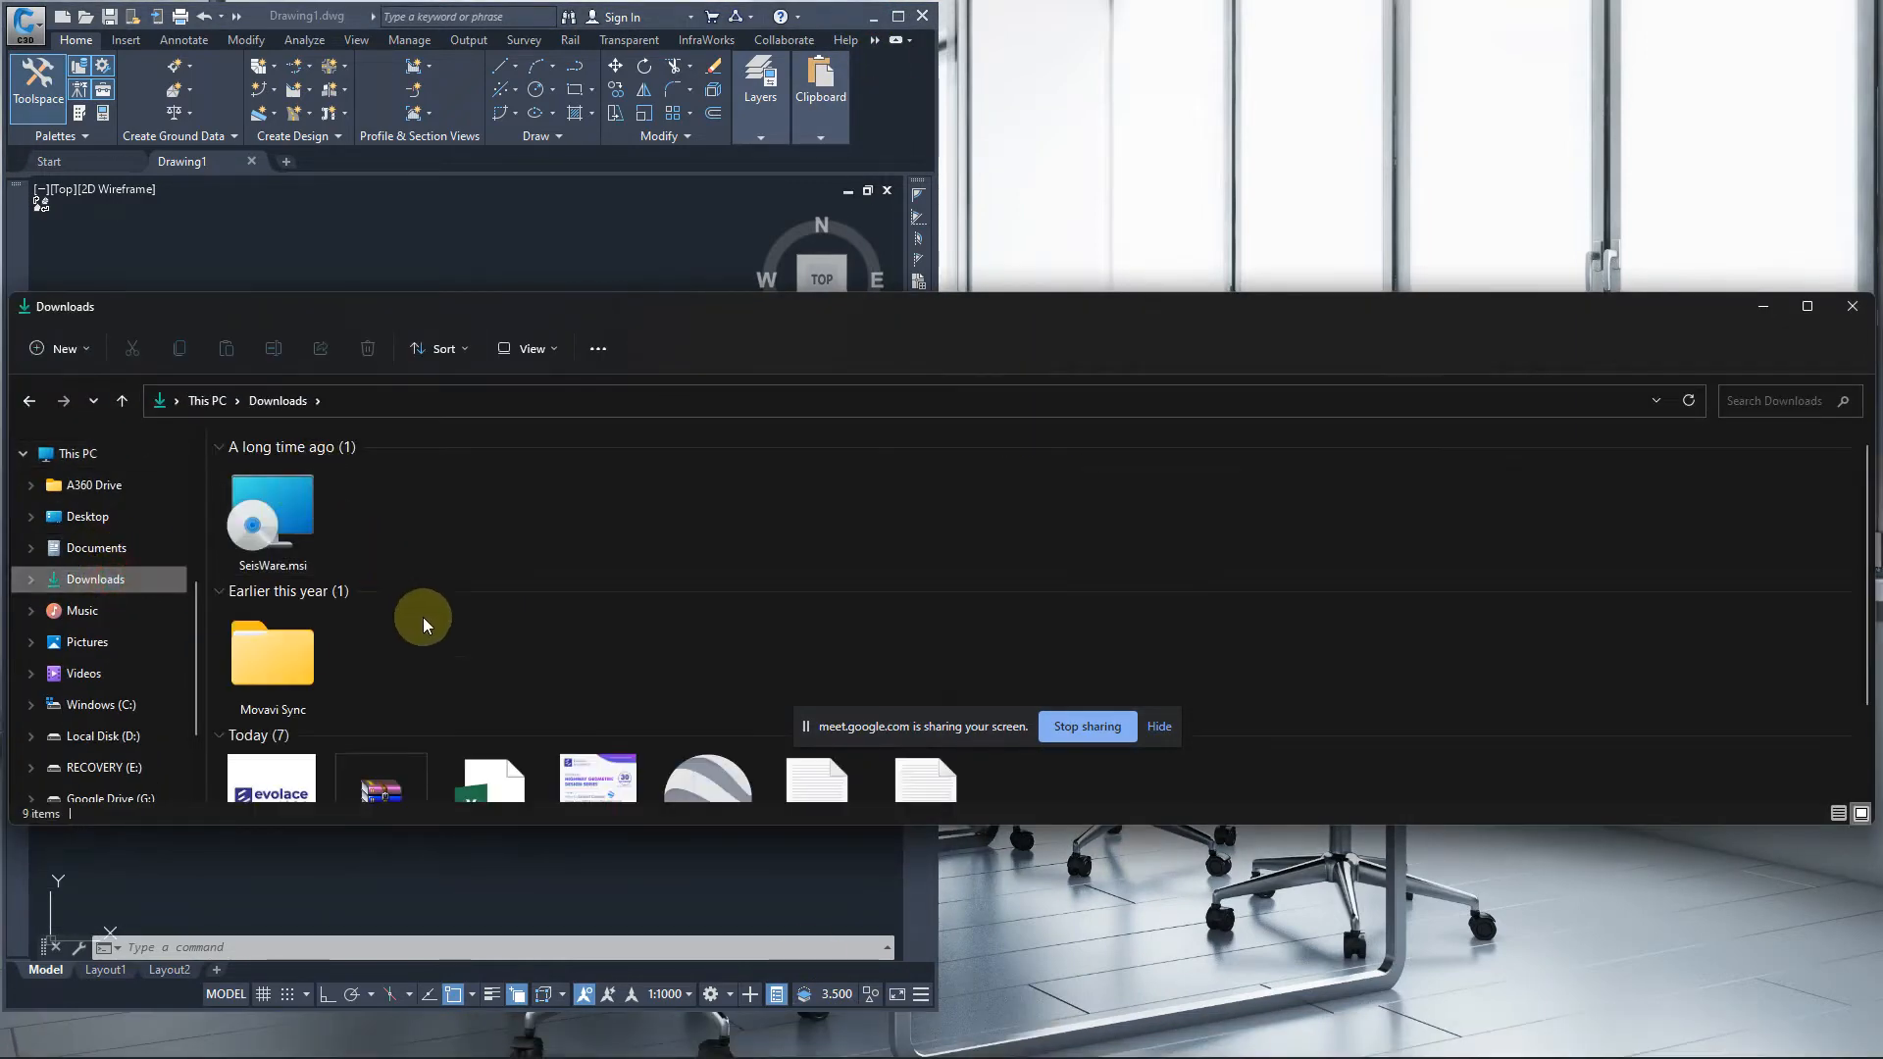
{"action": "scroll", "coordinate": [423, 625], "scroll_direction": "down", "scroll_amount": 1}
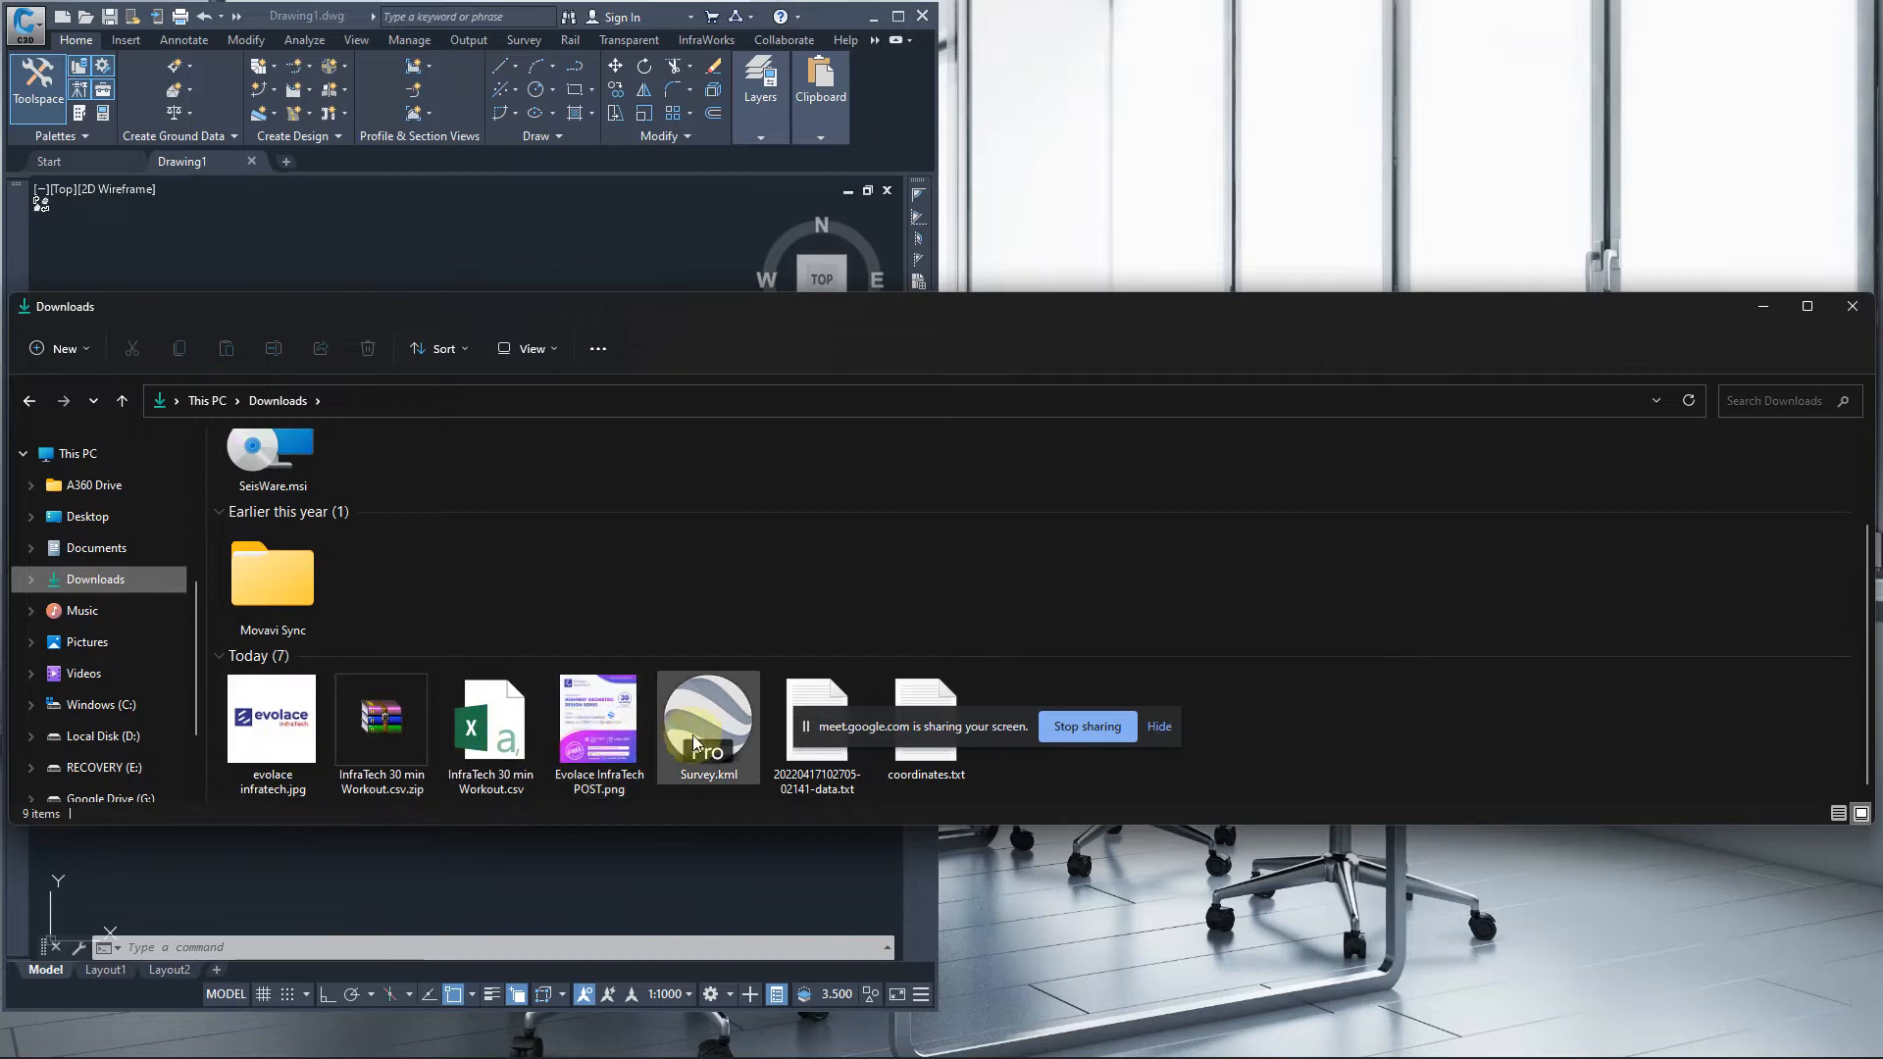
{"action": "left_click", "coordinate": [932, 772]}
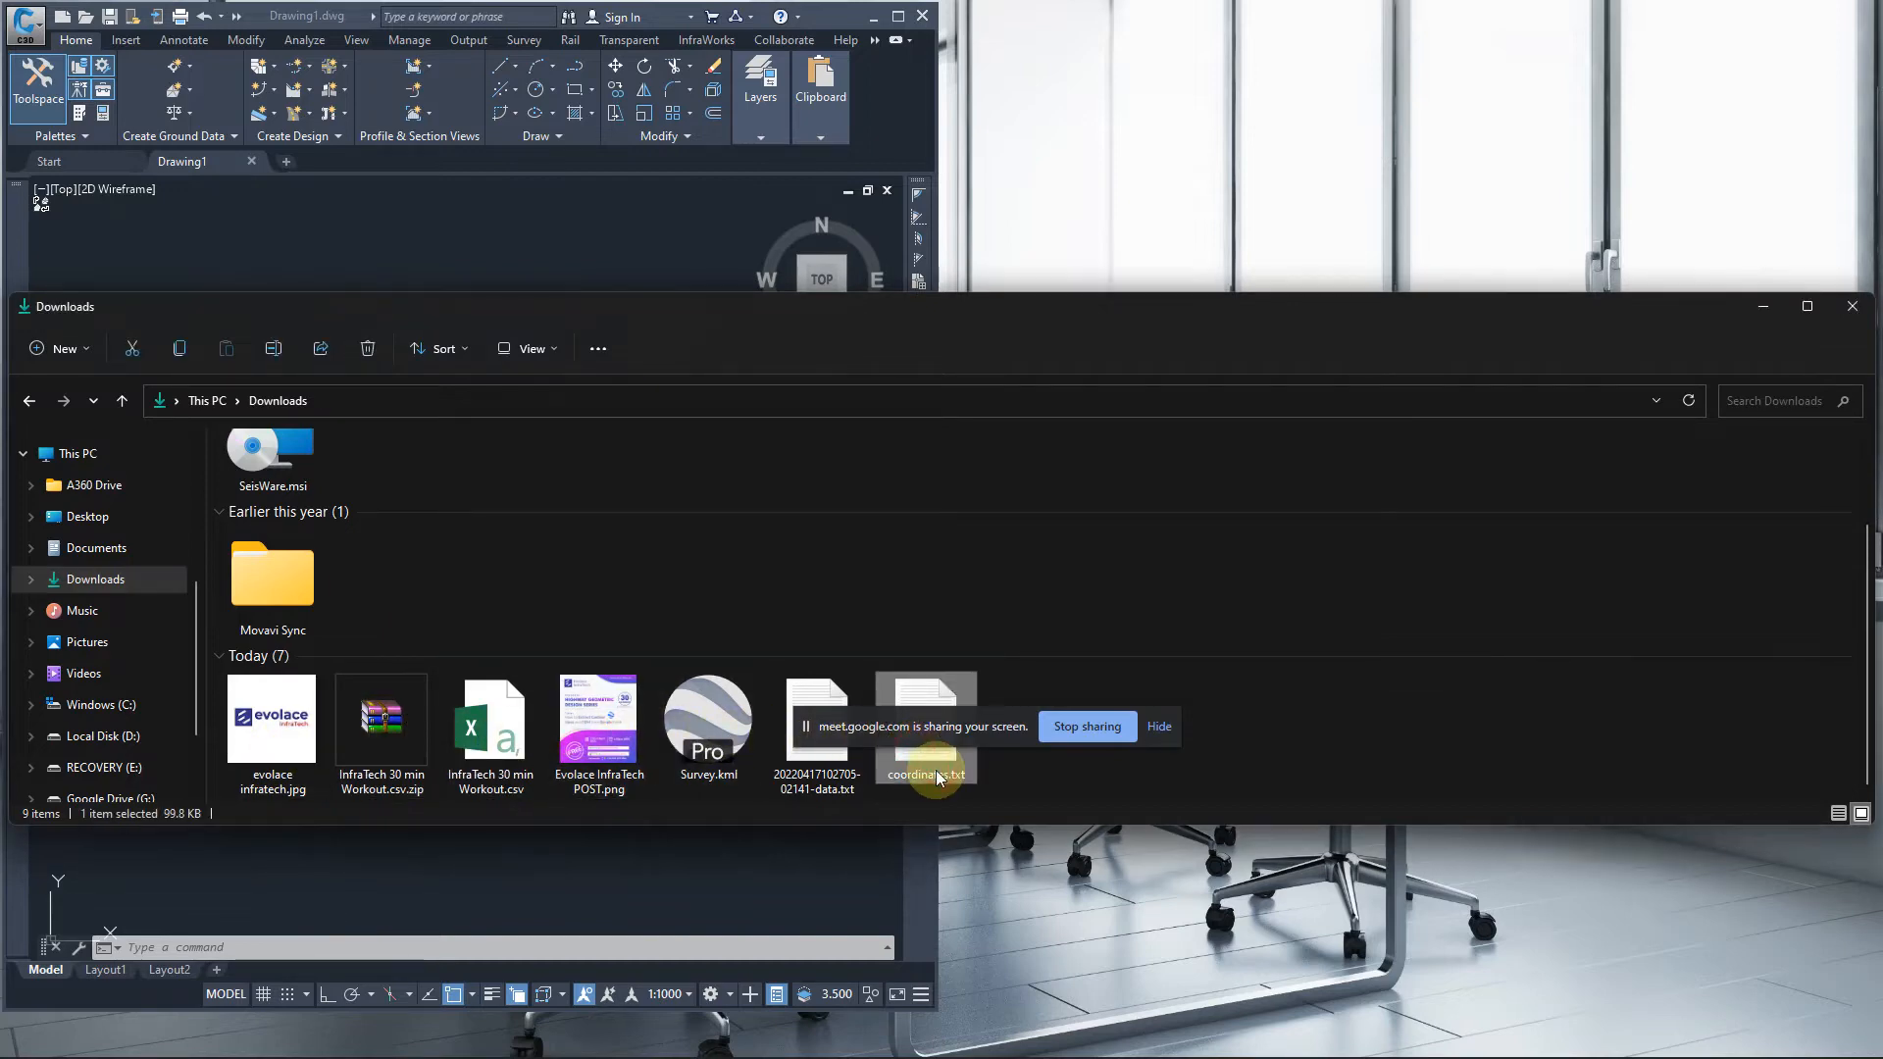
Launch Excel and dismiss the activation notice covering the start screen.
{"action": "key", "text": "super"}
{"action": "type", "text": "excel"}
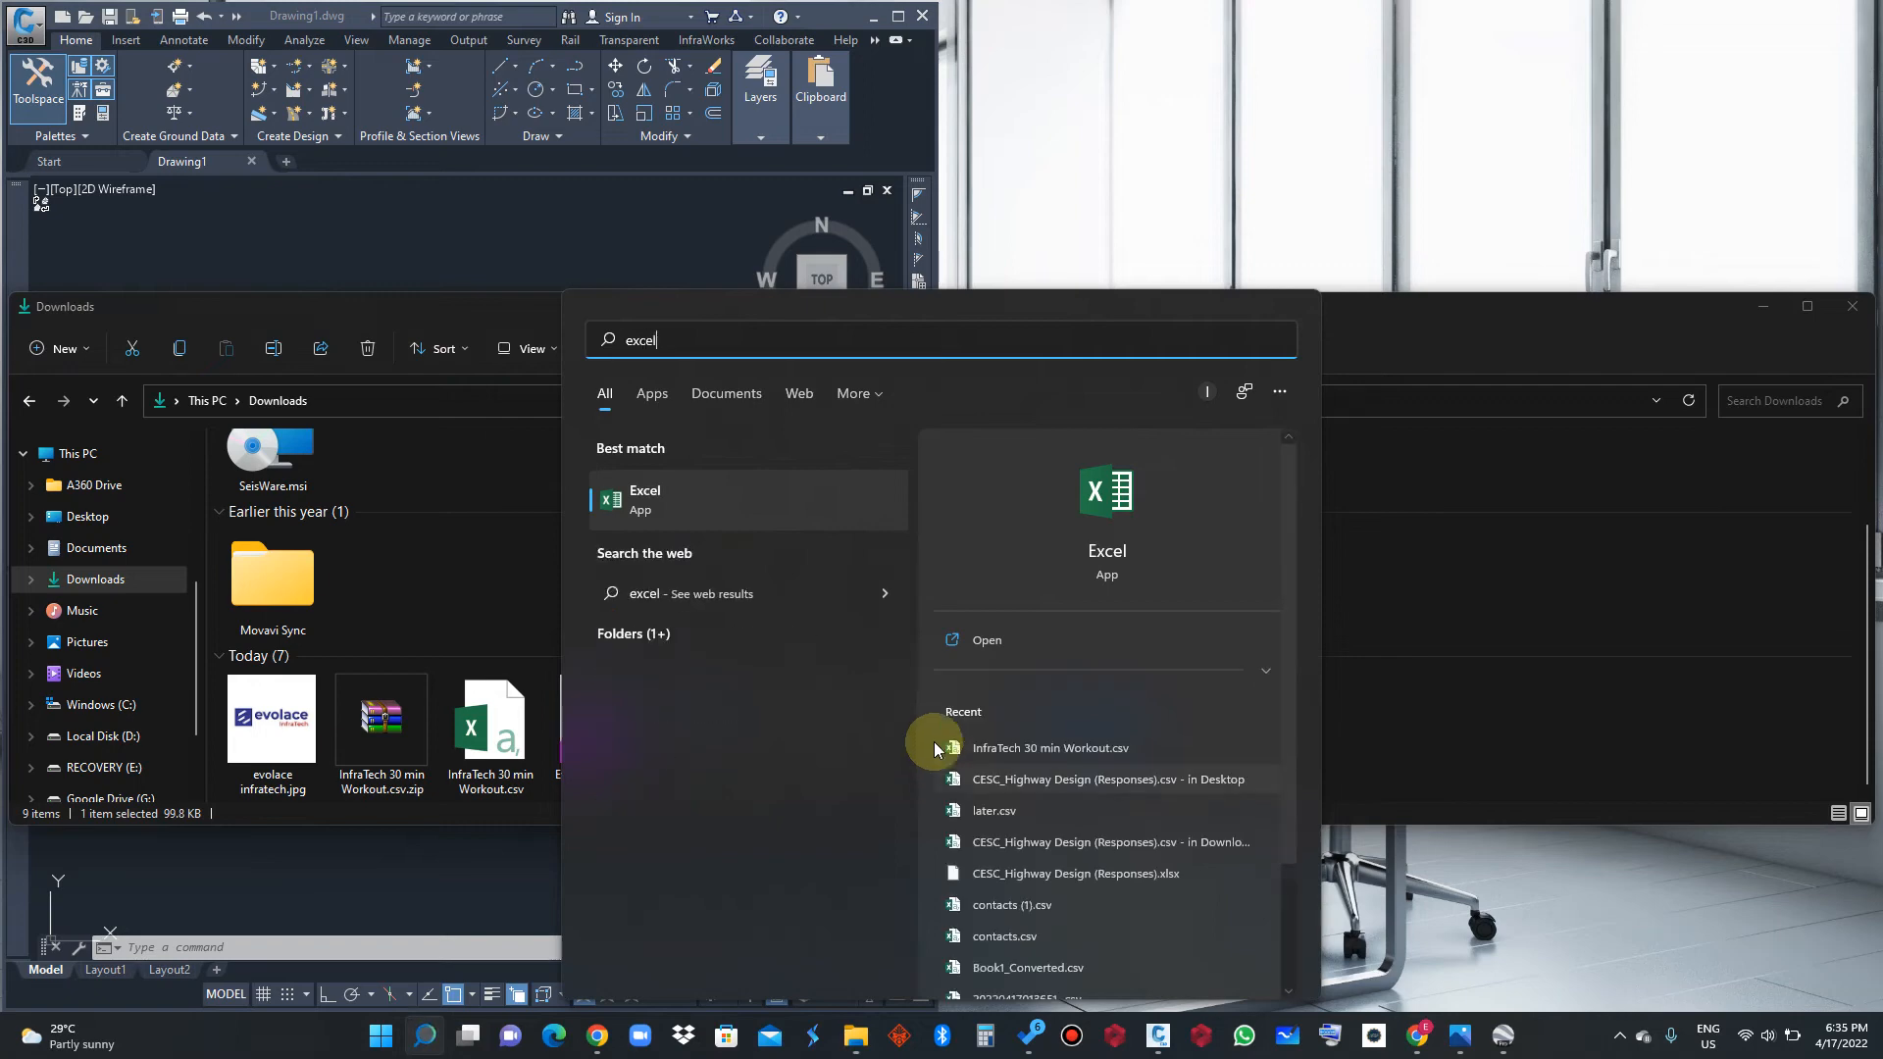
{"action": "left_click", "coordinate": [797, 502]}
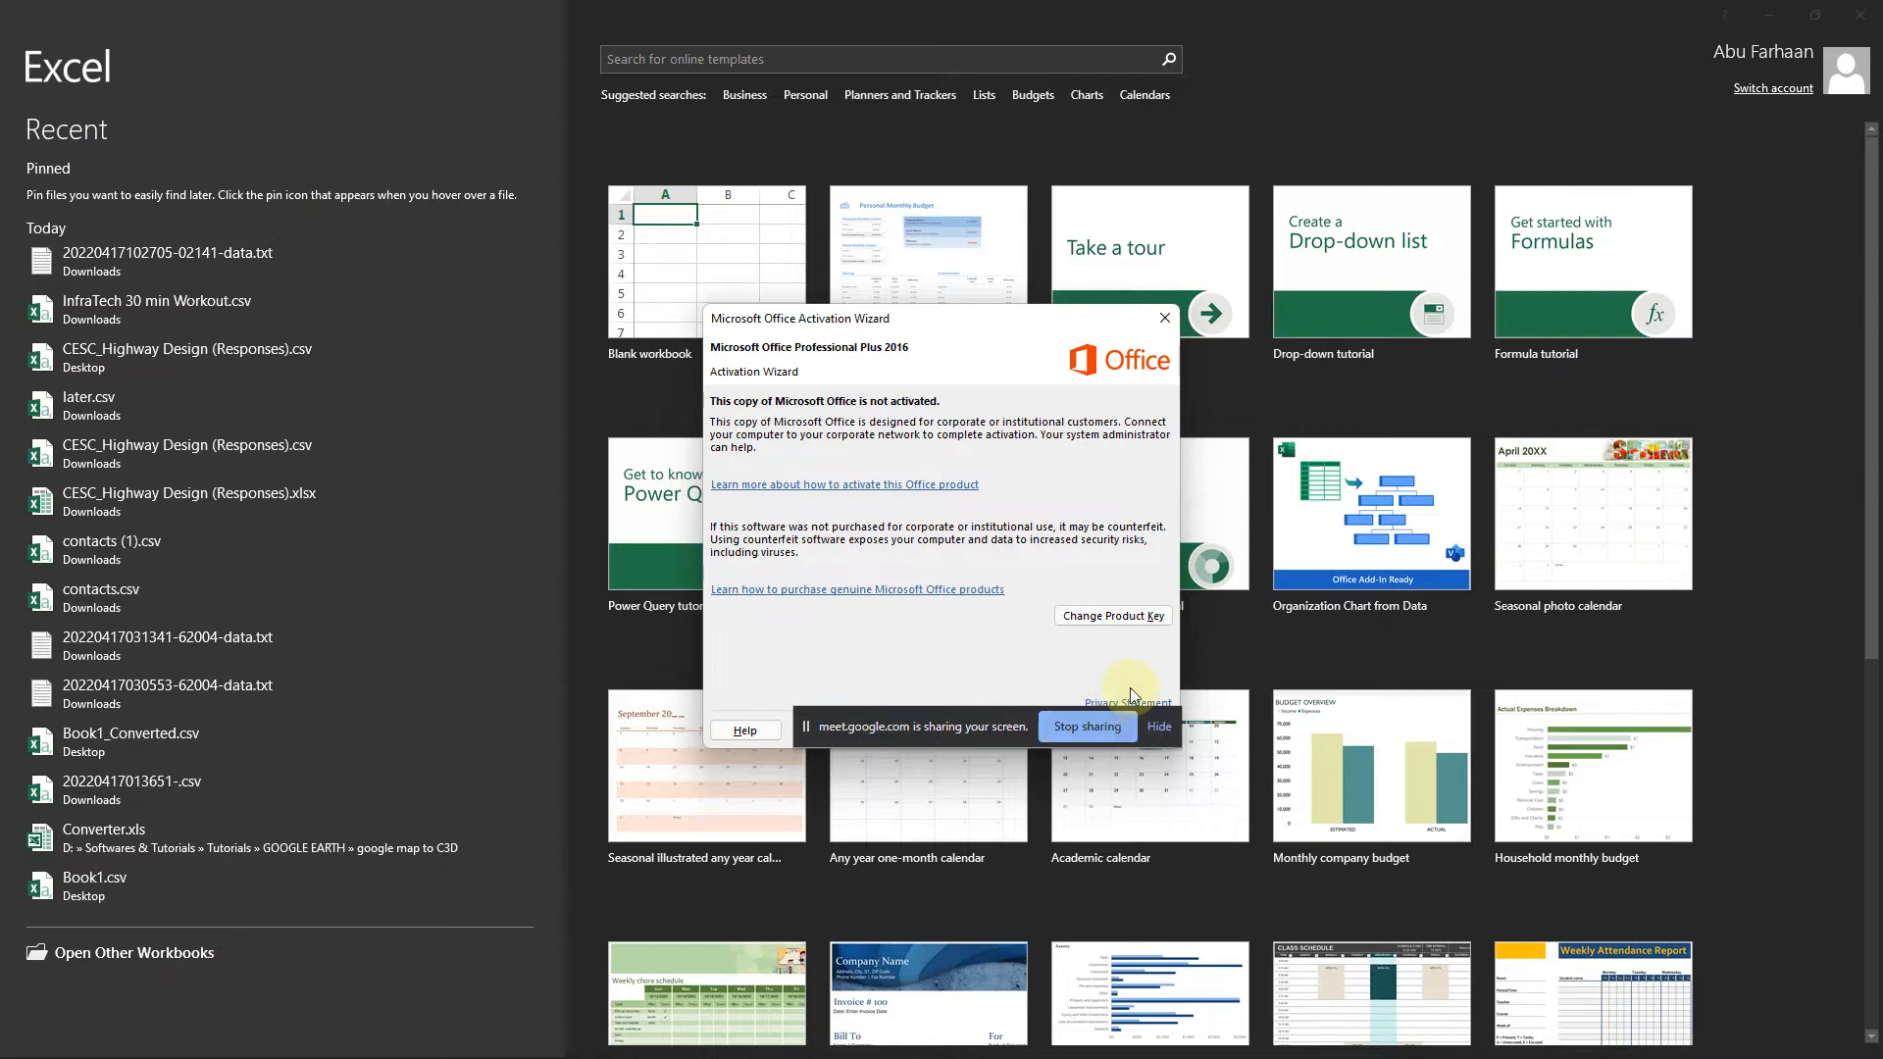
{"action": "left_click", "coordinate": [1145, 727]}
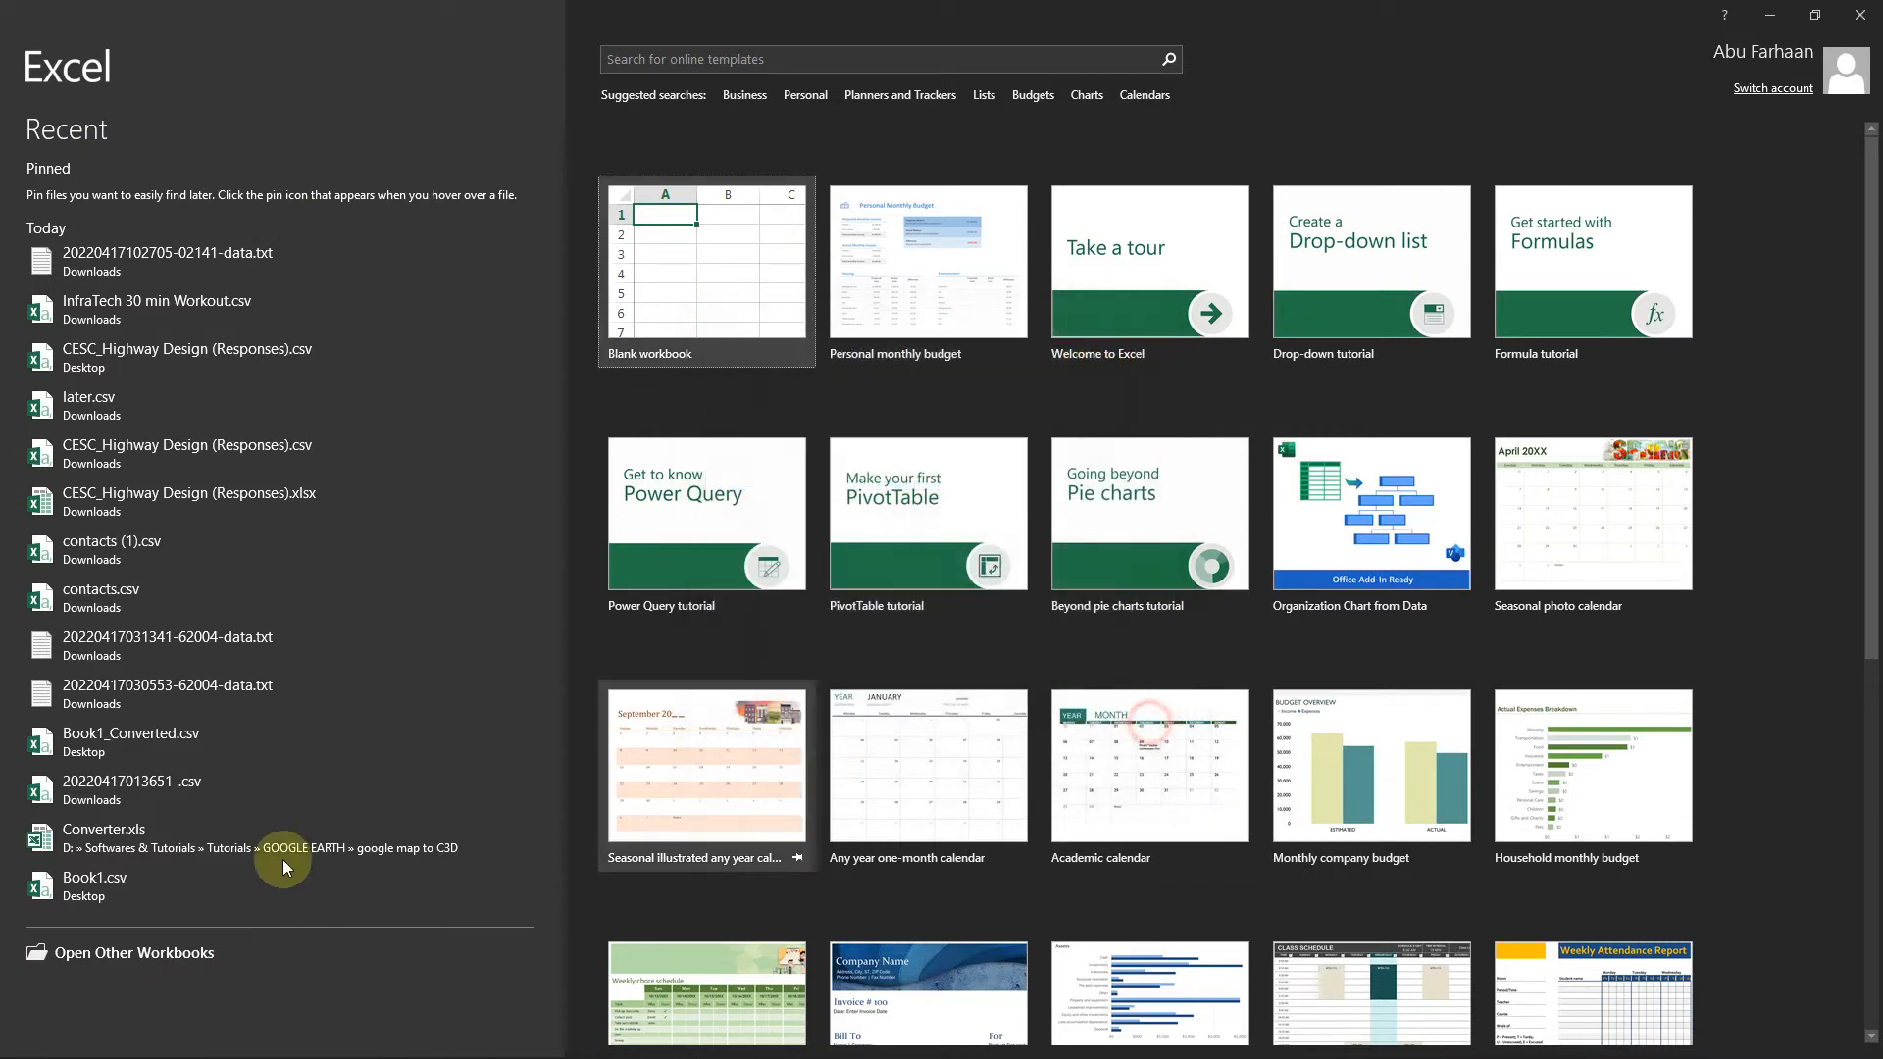
Browse to the Downloads folder, show all file types and open coordinates.txt.
{"action": "left_click", "coordinate": [137, 952]}
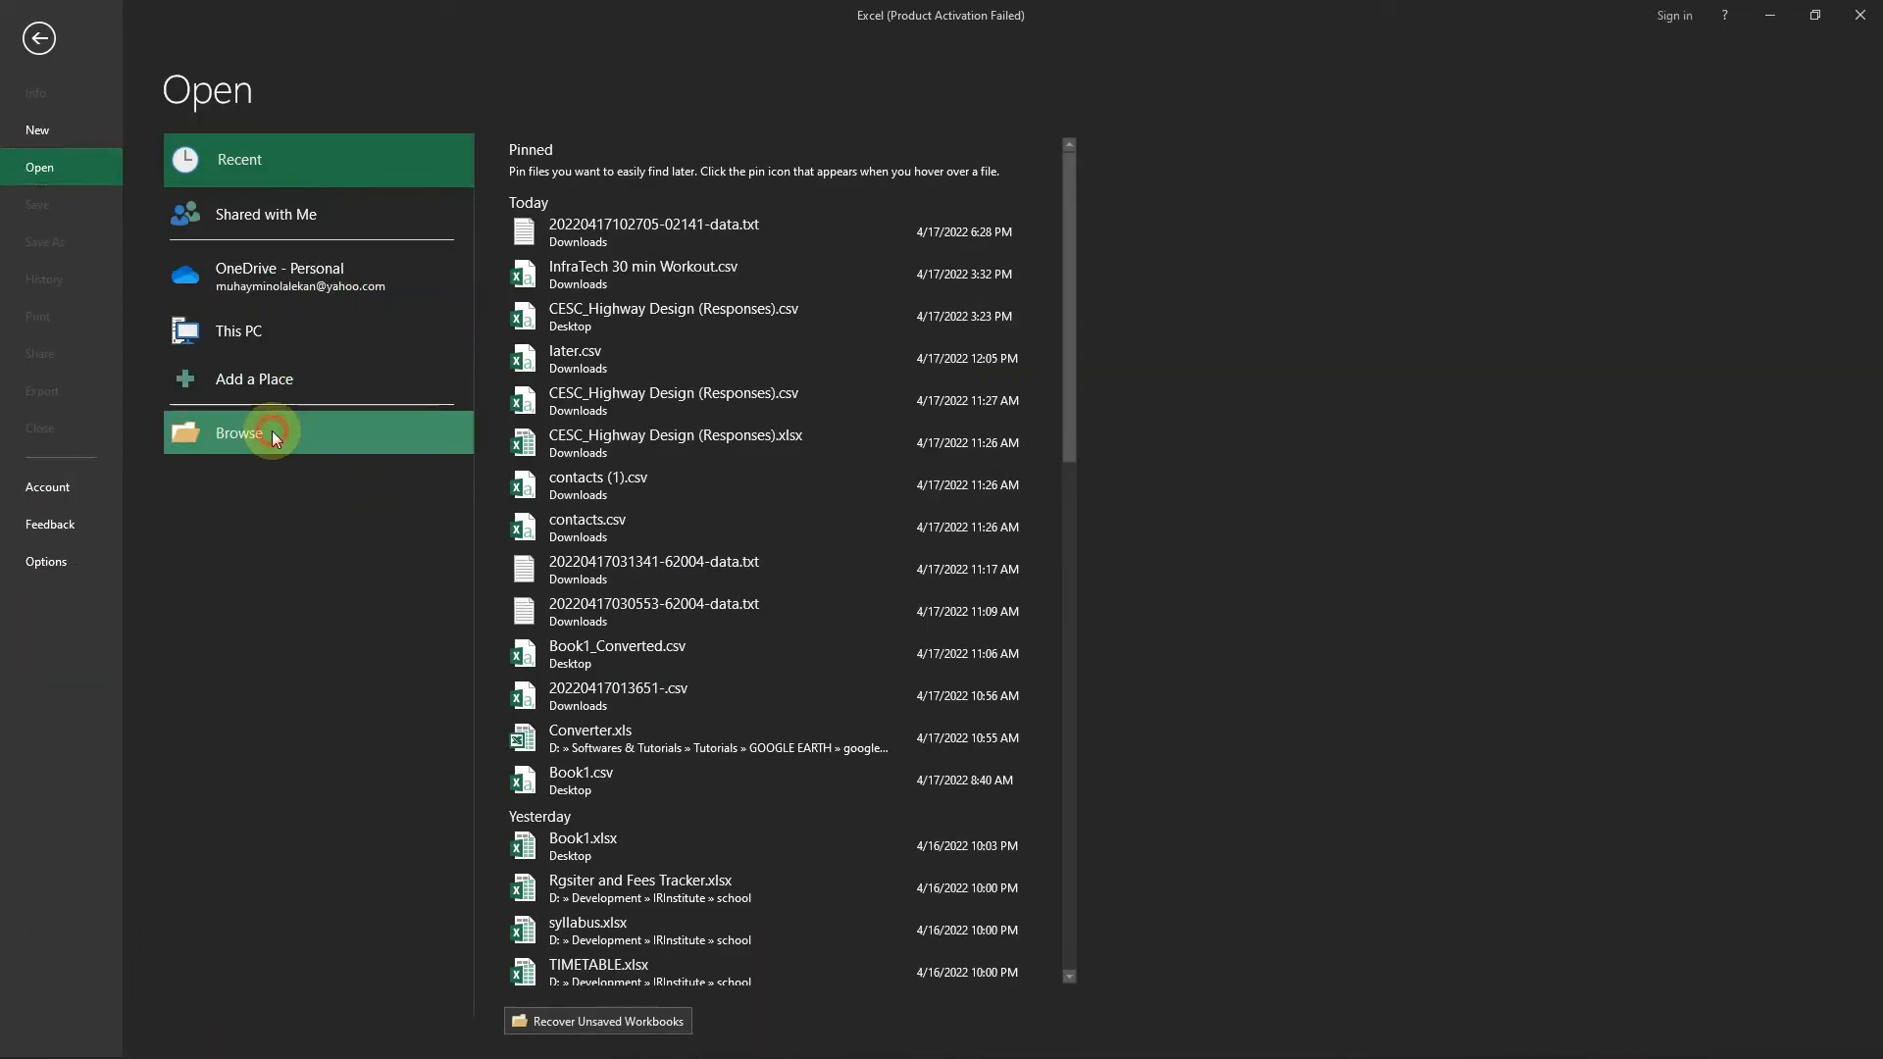
{"action": "left_click", "coordinate": [273, 432]}
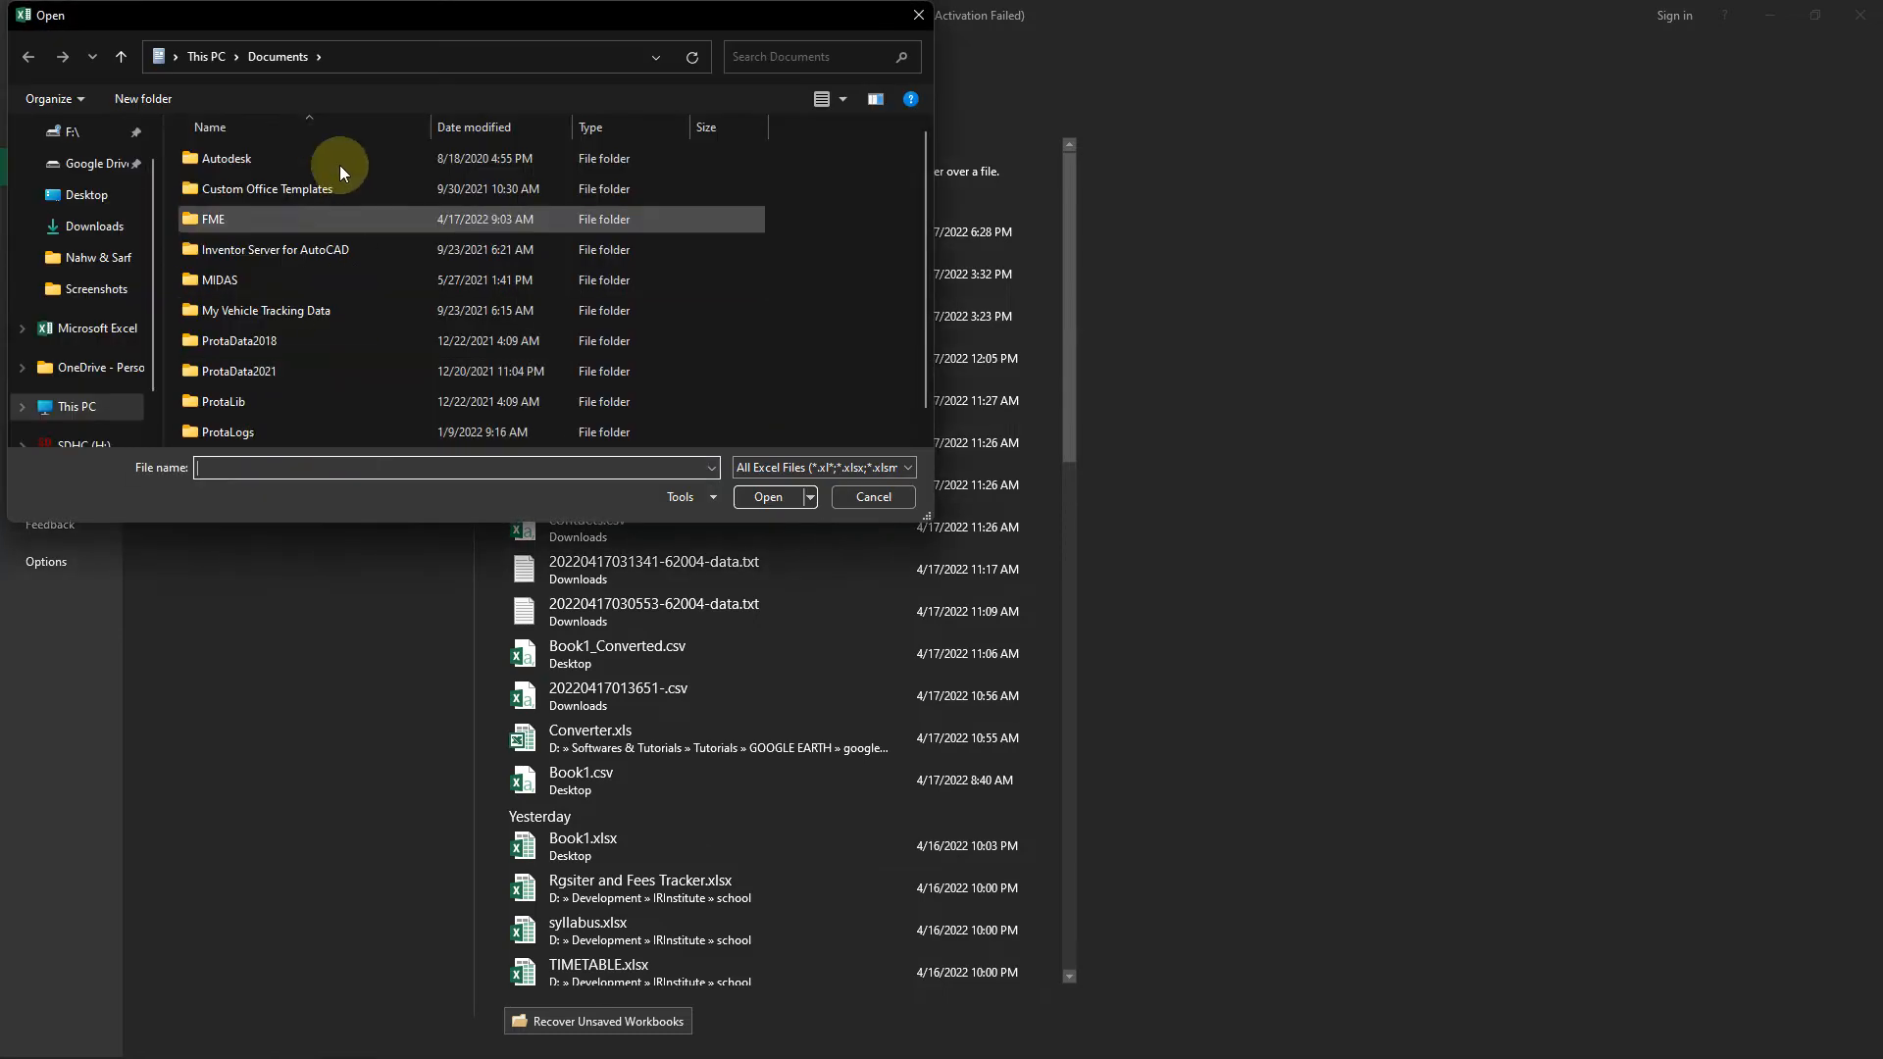
{"action": "left_click", "coordinate": [91, 227]}
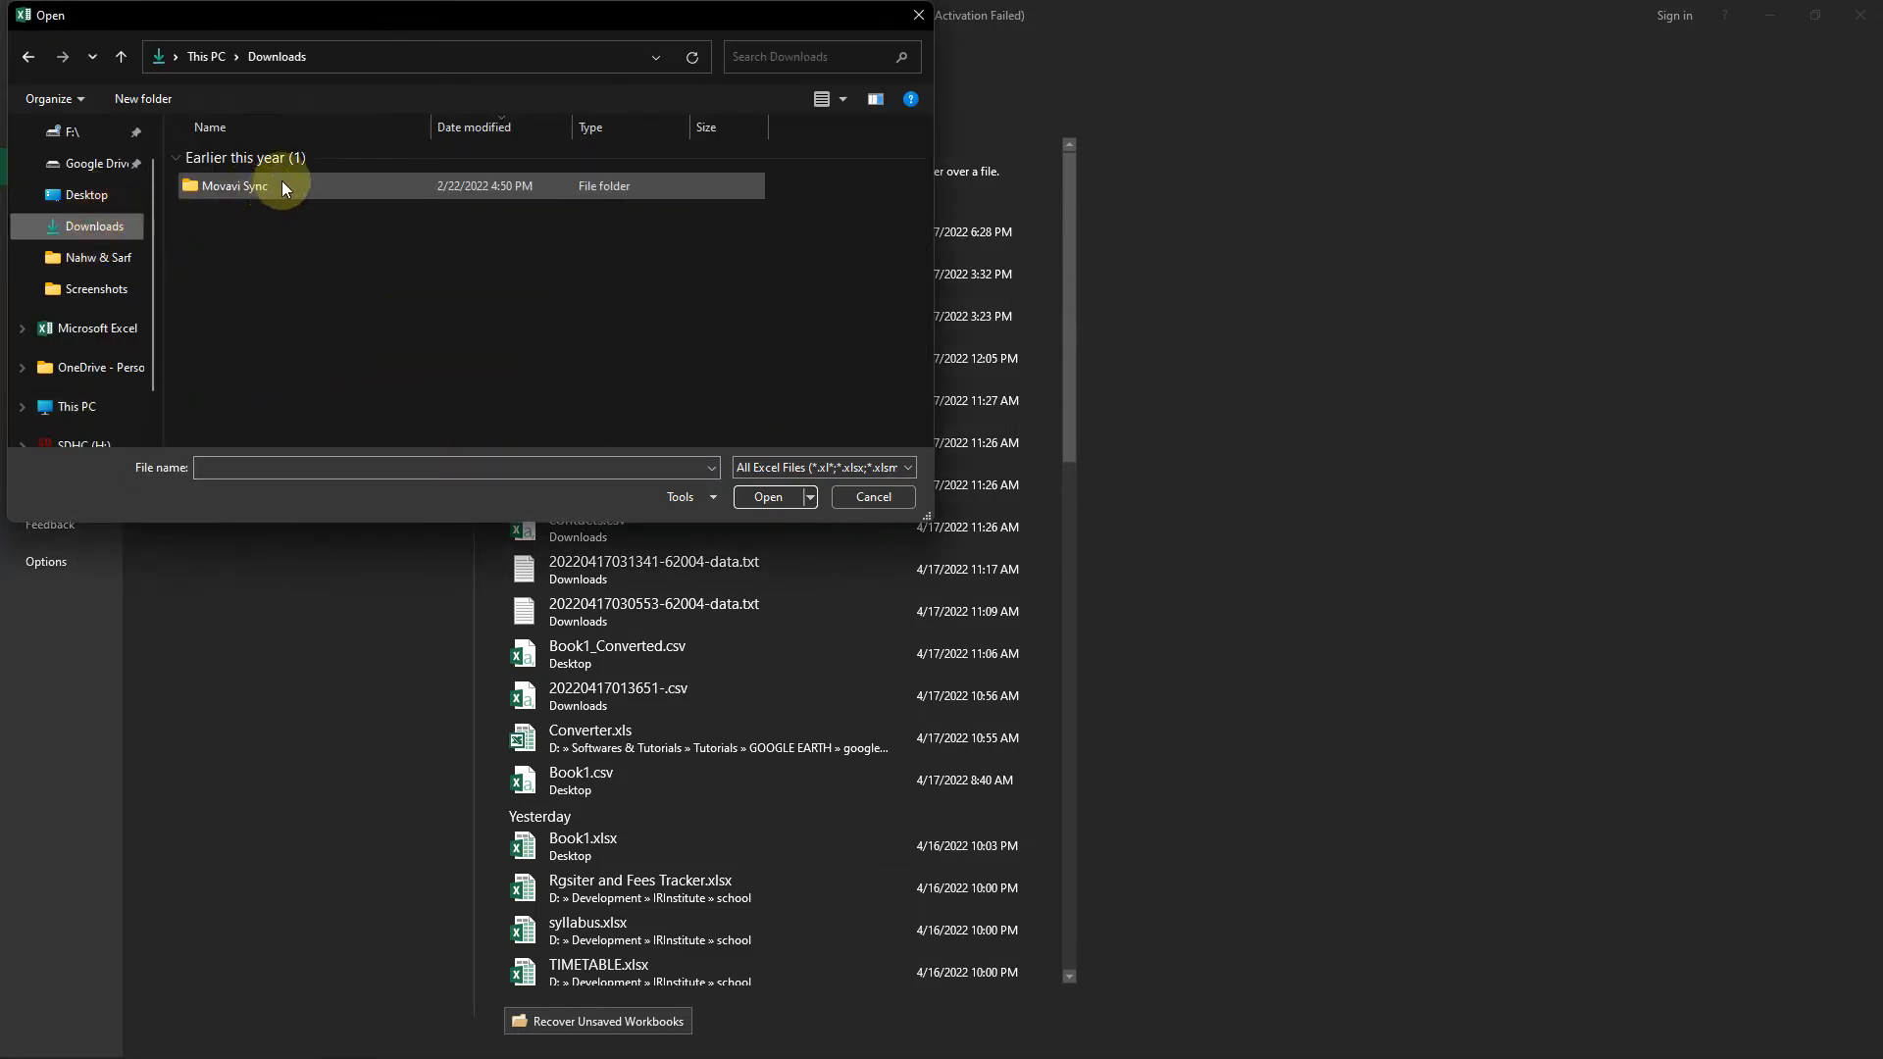
{"action": "left_click", "coordinate": [822, 467]}
{"action": "left_click", "coordinate": [789, 479]}
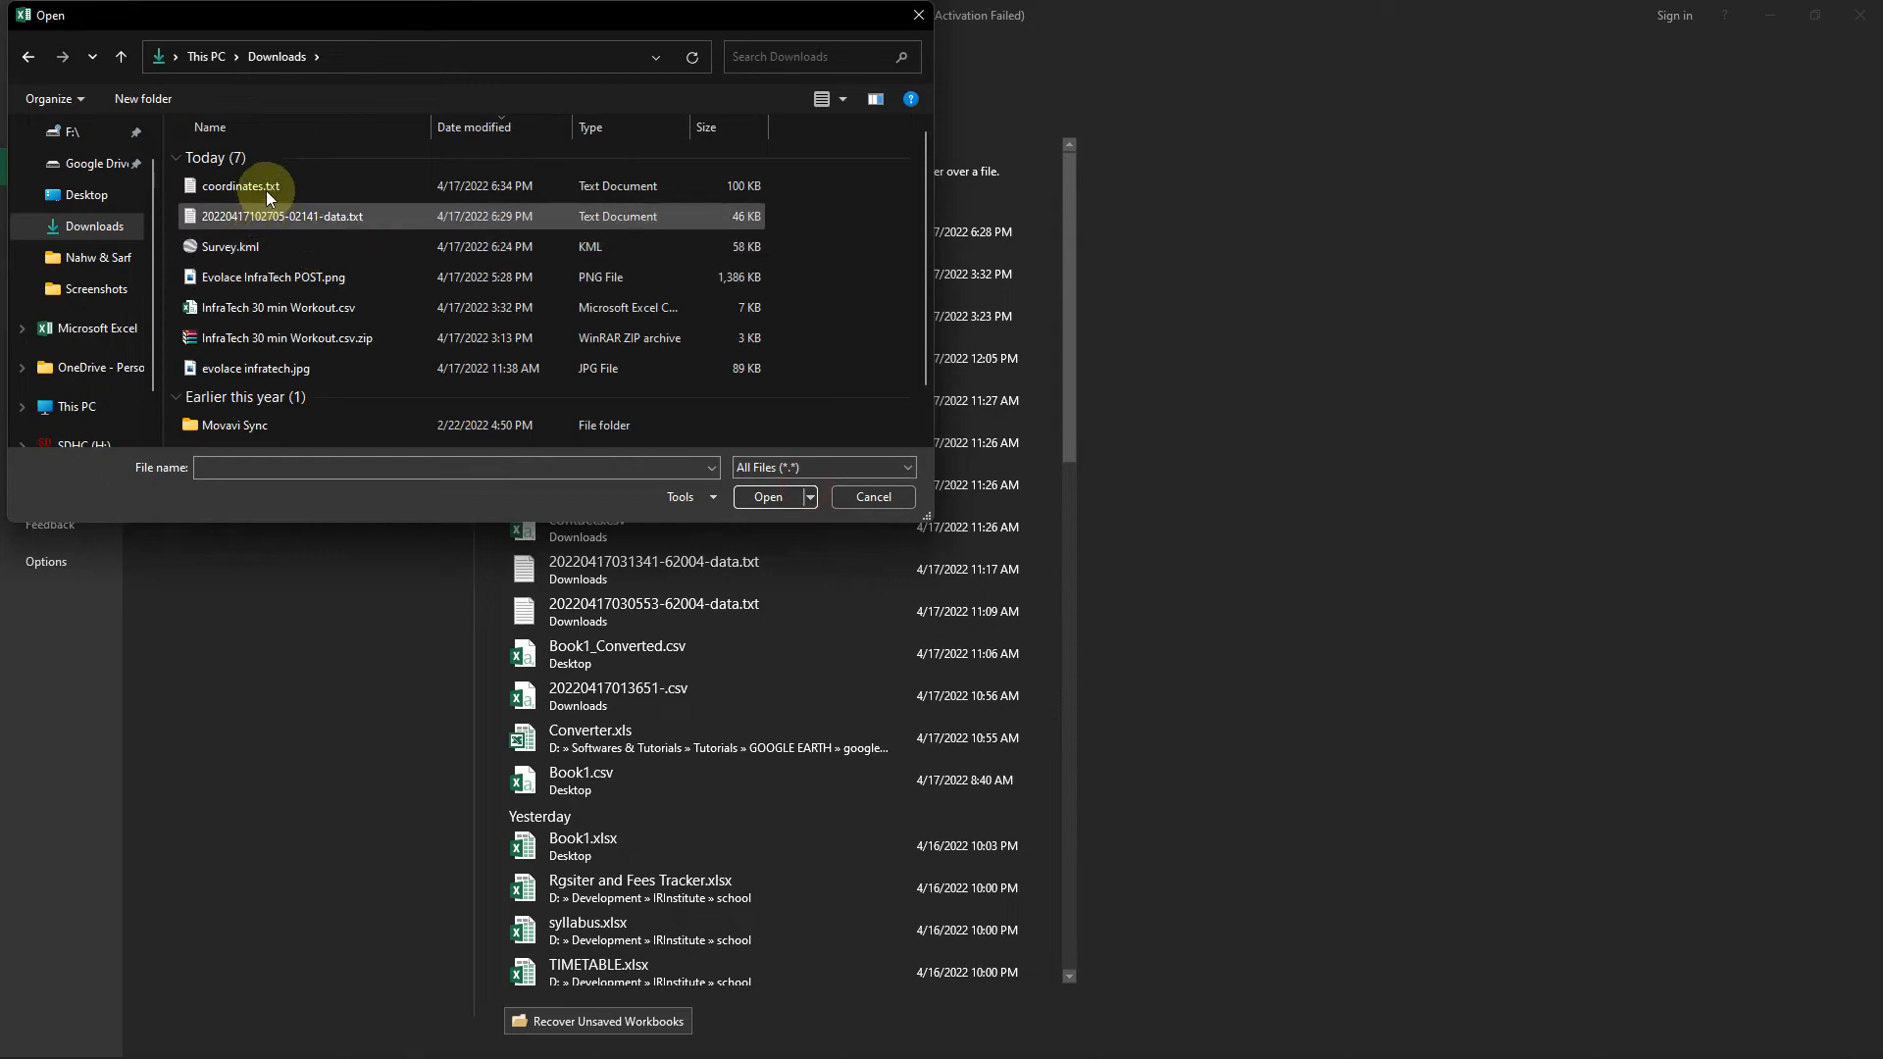
{"action": "left_click", "coordinate": [267, 189]}
{"action": "left_click", "coordinate": [769, 497]}
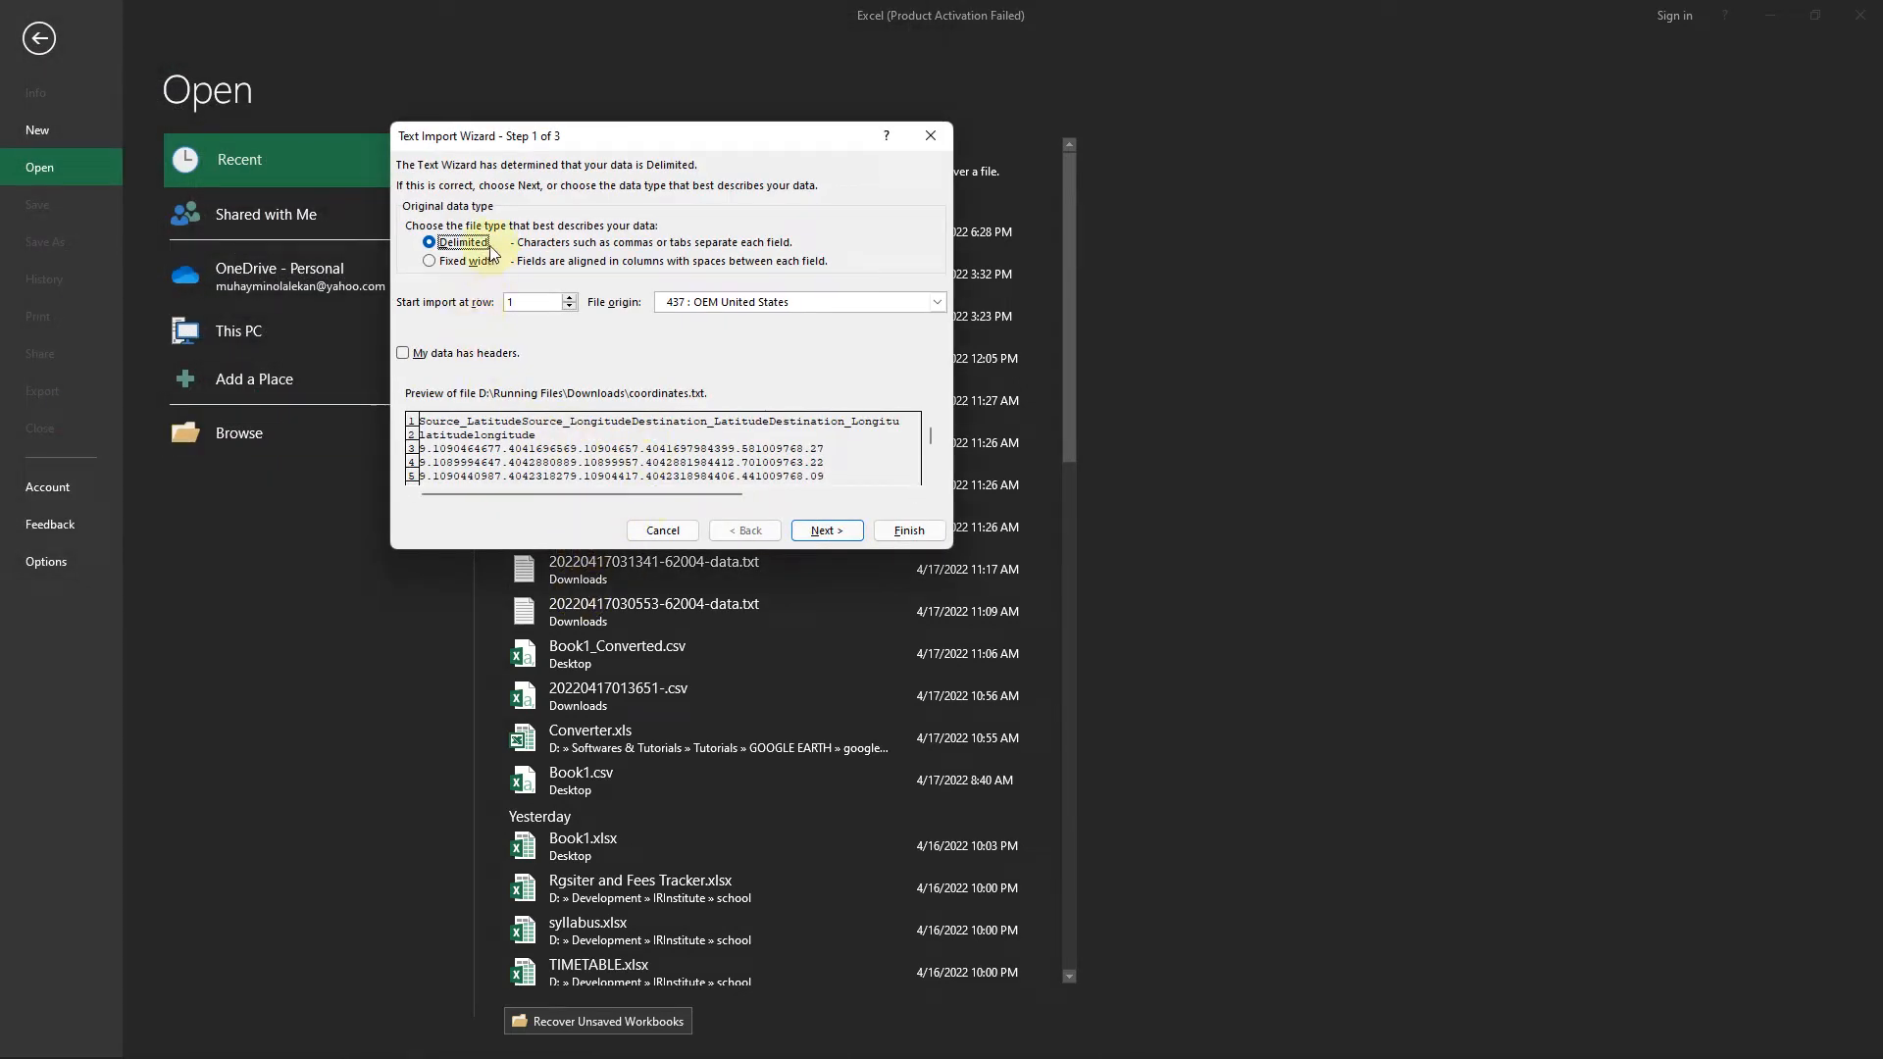
Import the text file as tab-delimited data and fit the widths of columns A to G to their contents.
{"action": "left_click", "coordinate": [814, 530]}
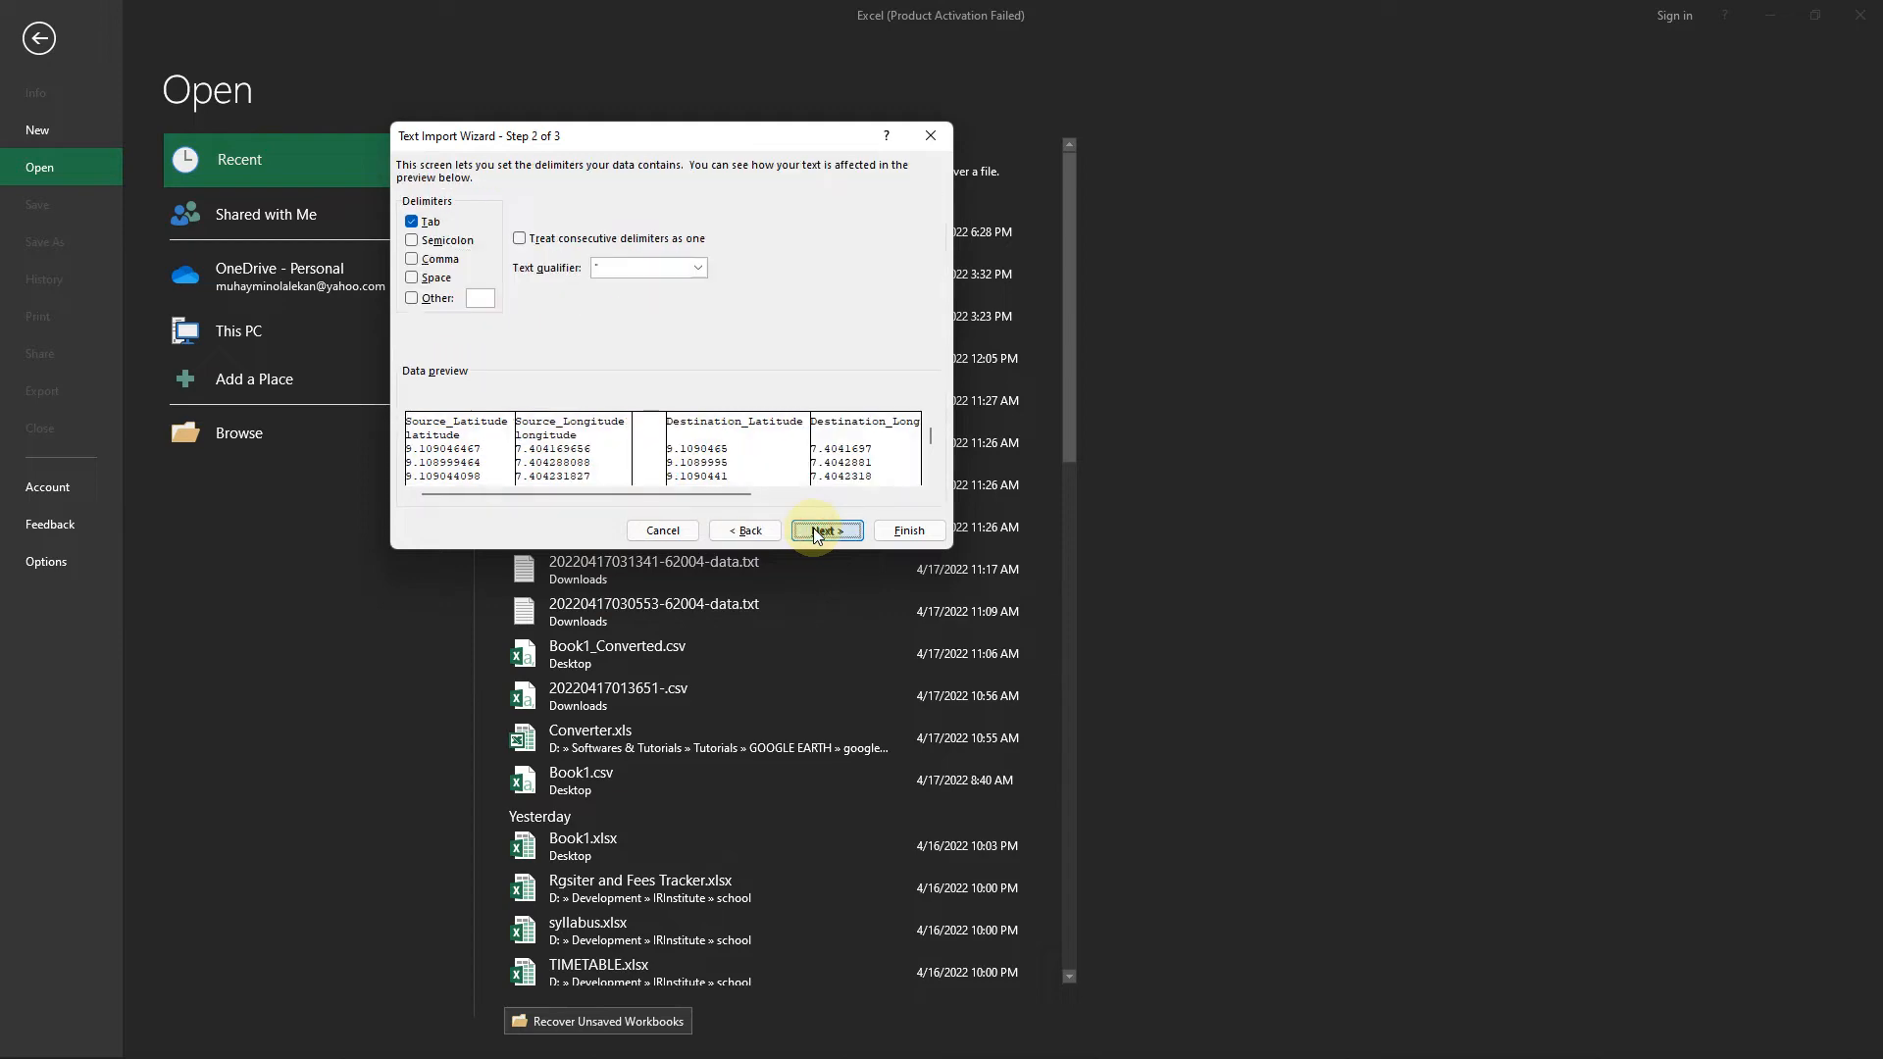
{"action": "left_click", "coordinate": [813, 527]}
{"action": "left_click", "coordinate": [926, 531]}
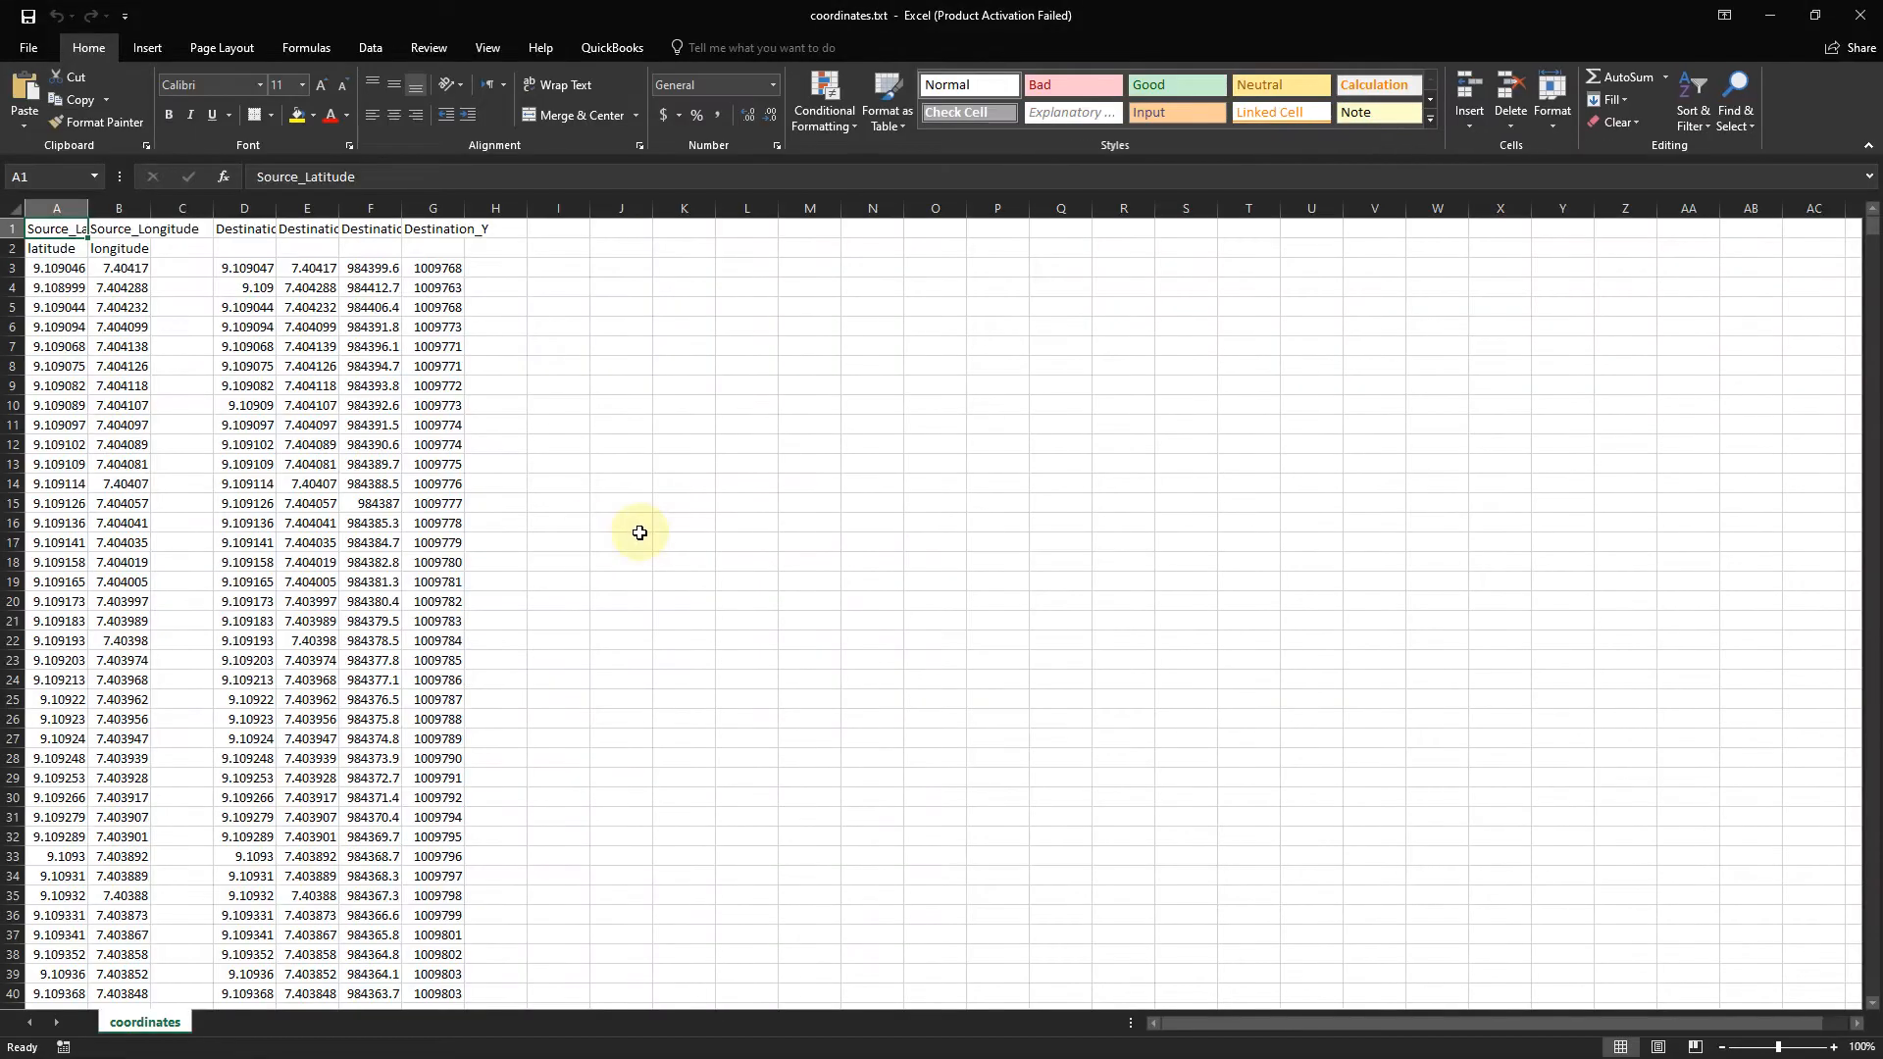
{"action": "left_click_drag", "start_coordinate": [56, 208], "coordinate": [453, 208]}
{"action": "double_click", "coordinate": [453, 208]}
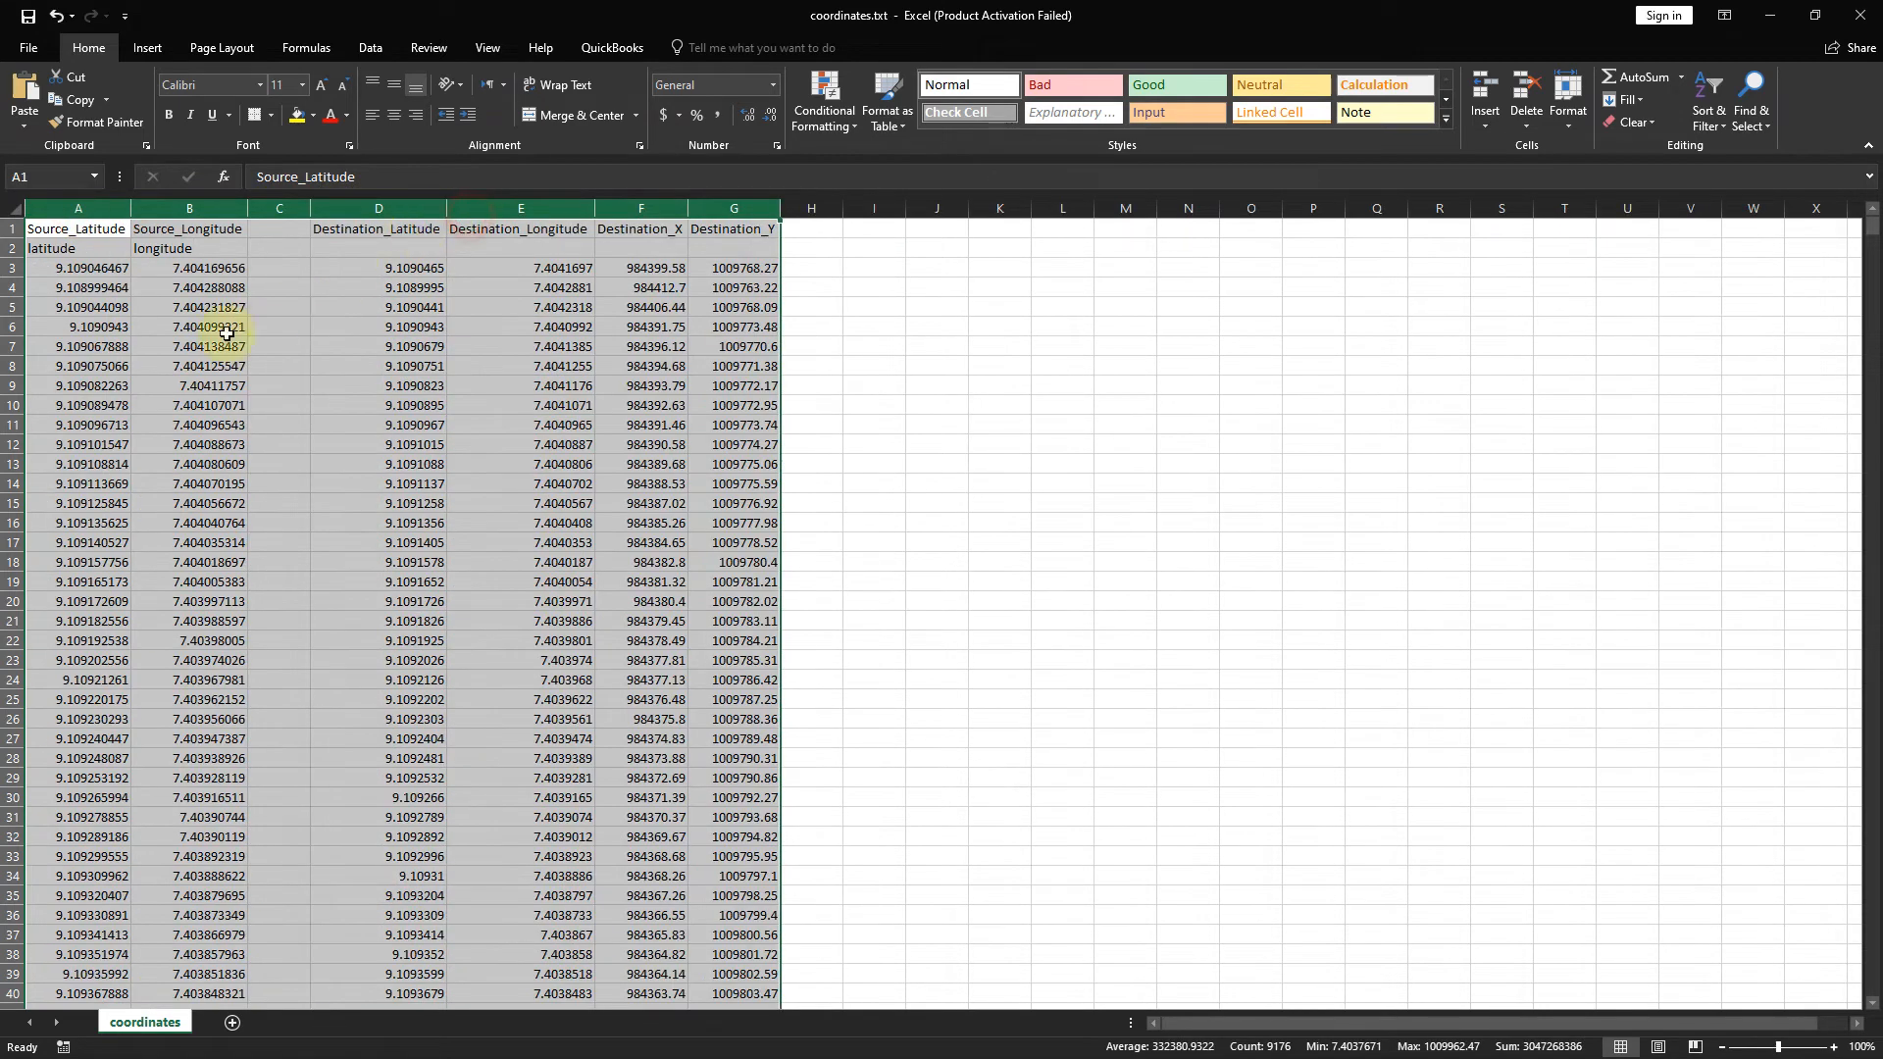
Examine the source latitude and longitude headings and the Destination_Longitude and Destination_X columns.
{"action": "left_click", "coordinate": [44, 287]}
{"action": "left_click", "coordinate": [82, 251]}
{"action": "left_click", "coordinate": [160, 251]}
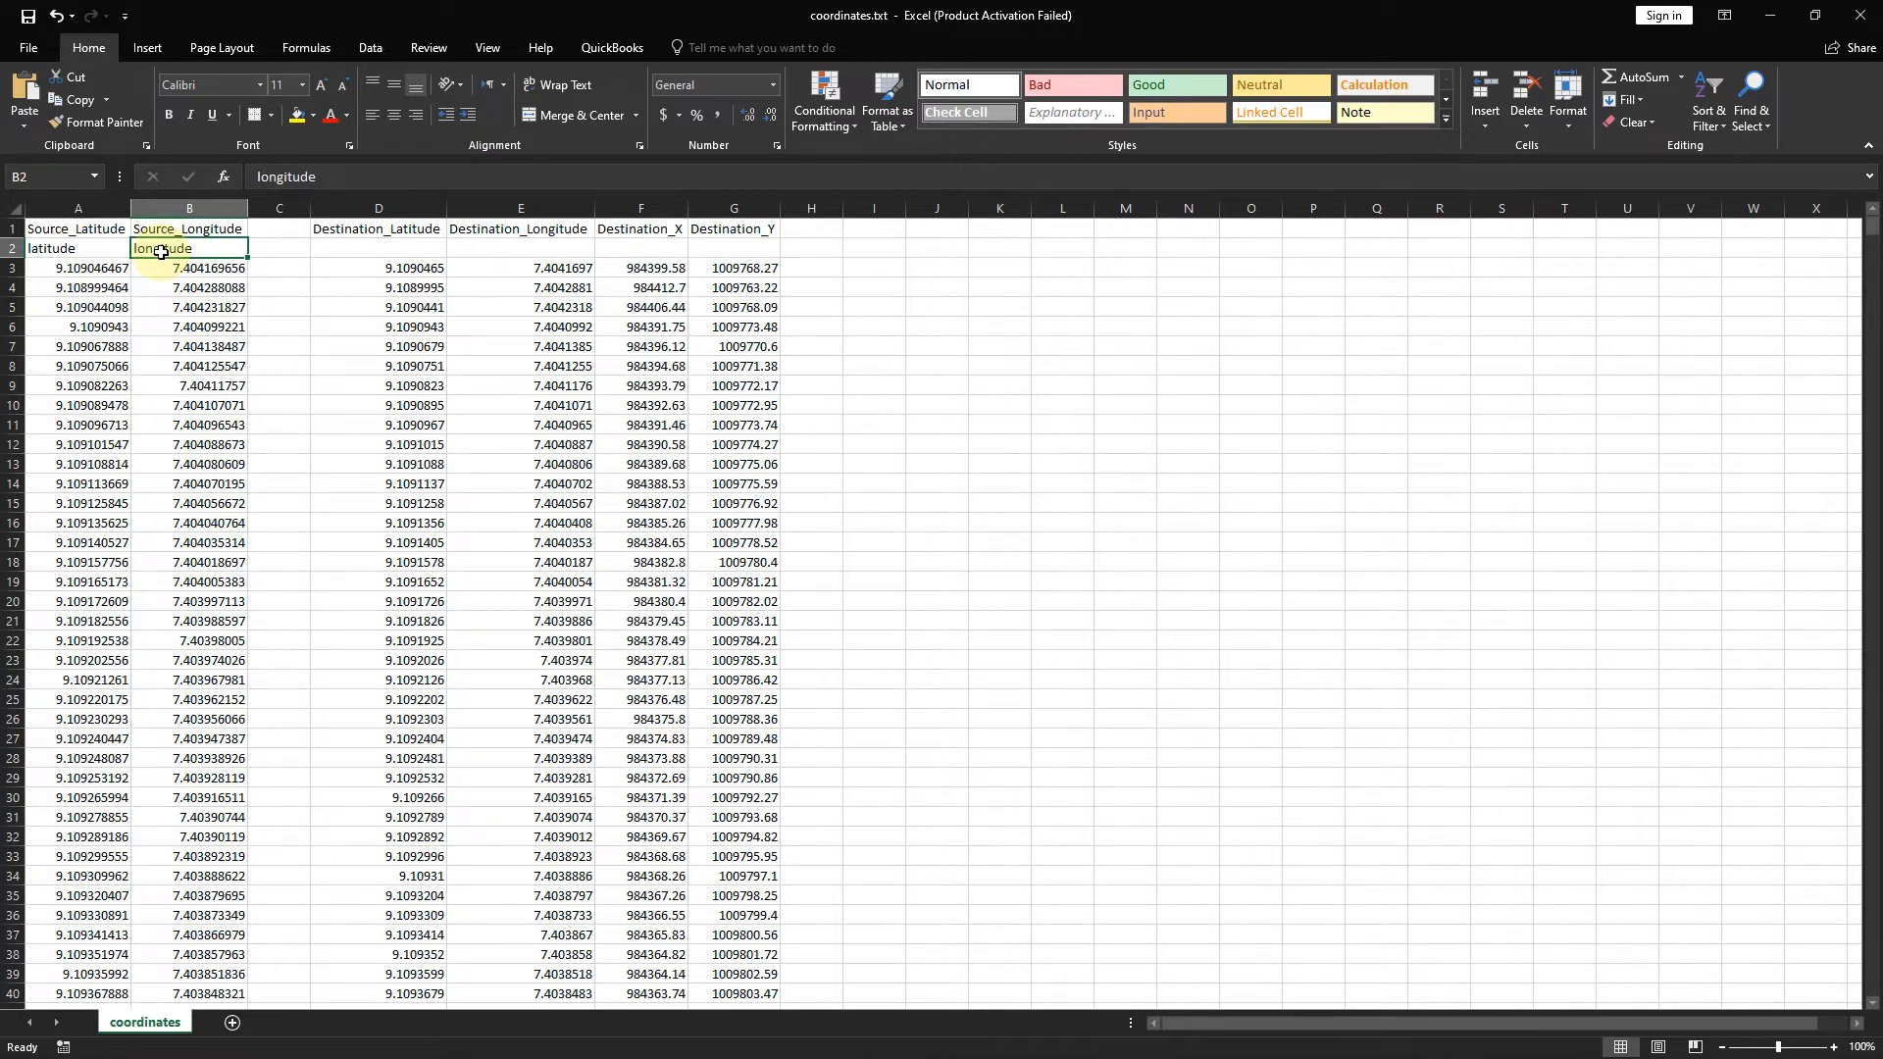
{"action": "left_click", "coordinate": [557, 208]}
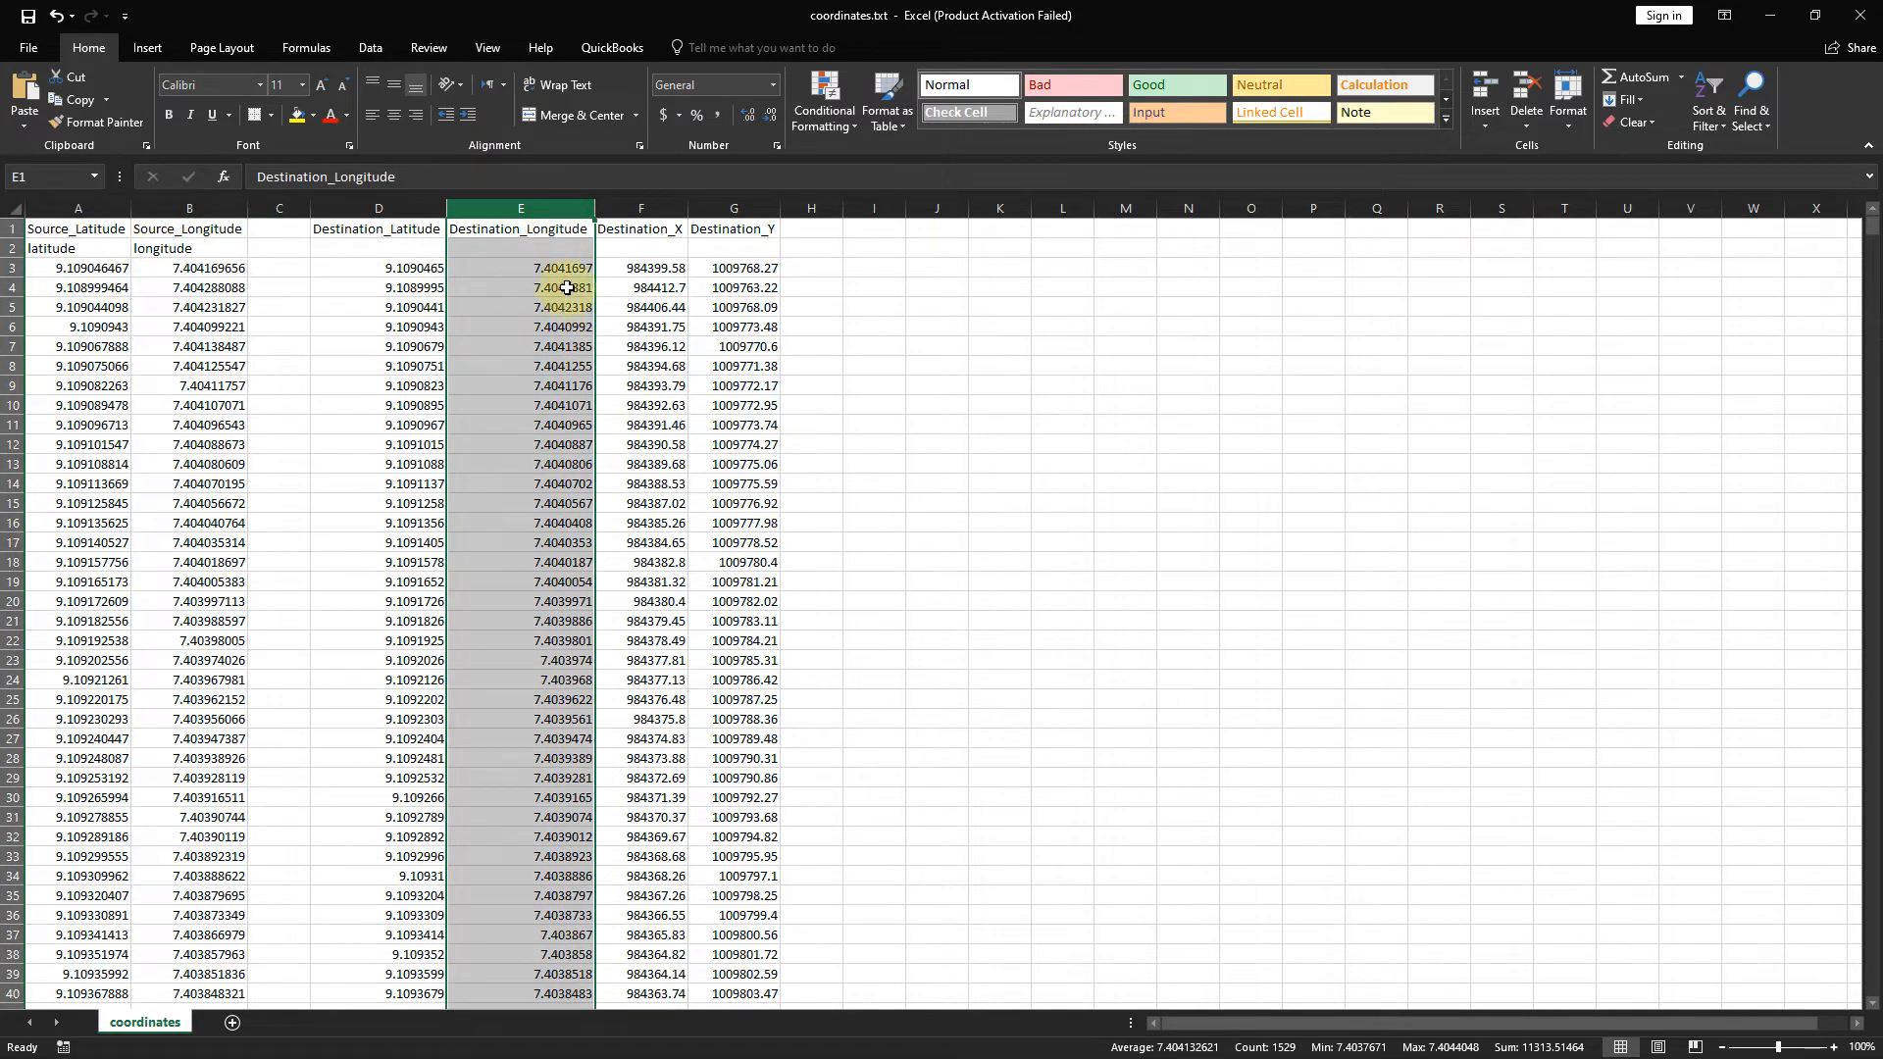
{"action": "left_click", "coordinate": [645, 208]}
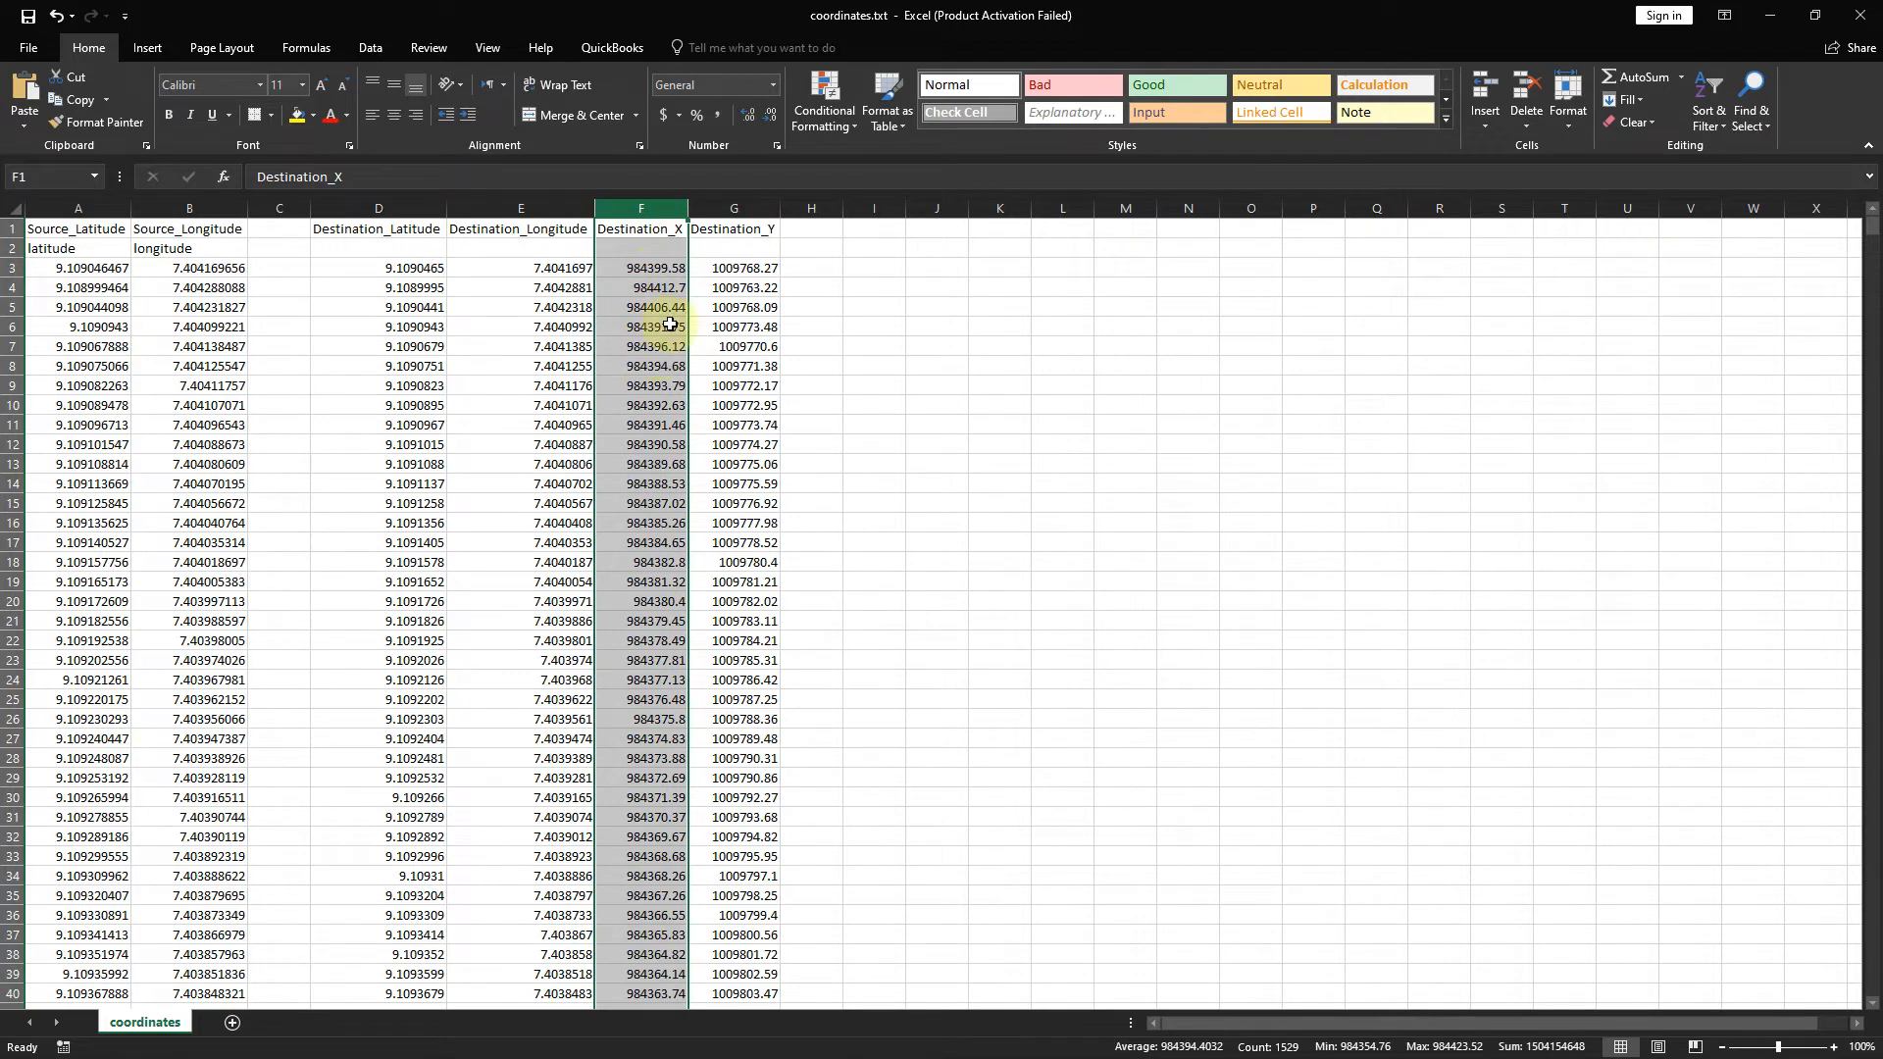
Delete columns A to E so that only the Destination_X and Destination_Y columns are kept.
{"action": "left_click", "coordinate": [741, 204]}
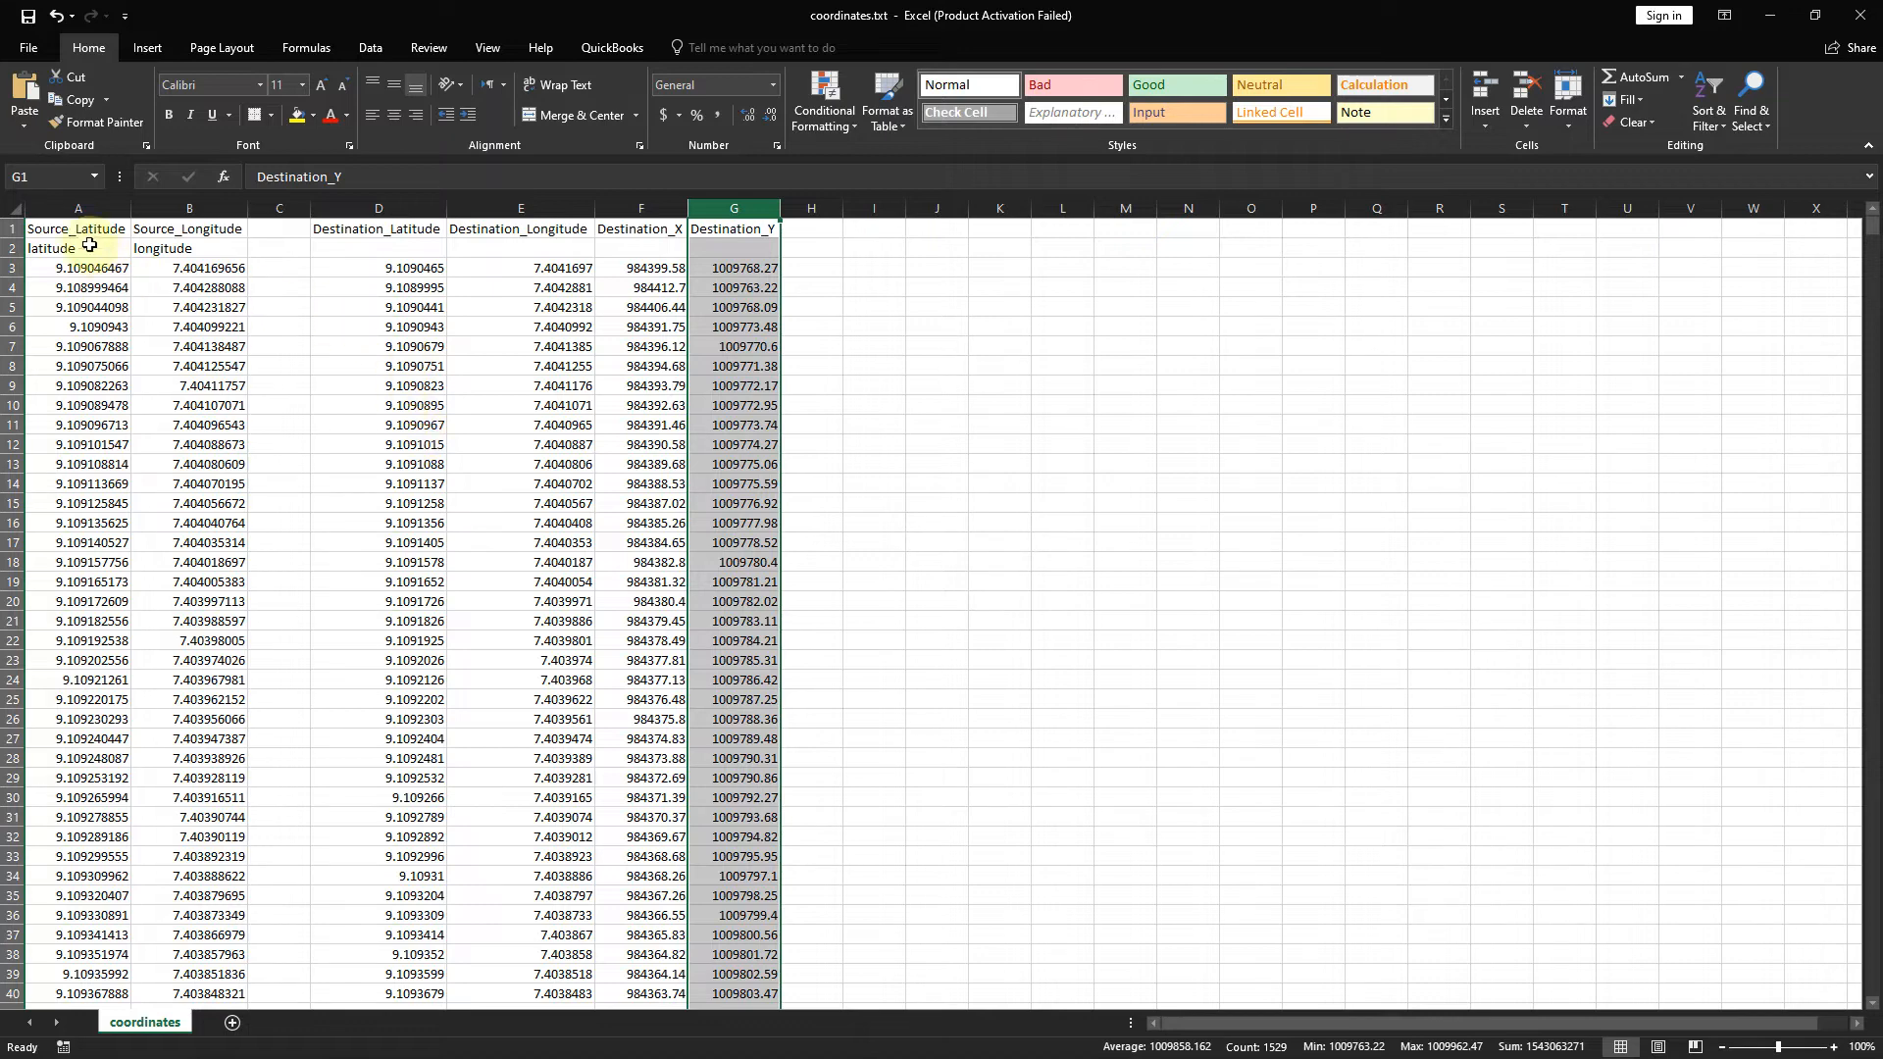
{"action": "left_click_drag", "start_coordinate": [71, 209], "coordinate": [508, 211]}
{"action": "right_click", "coordinate": [513, 210]}
{"action": "left_click", "coordinate": [564, 374]}
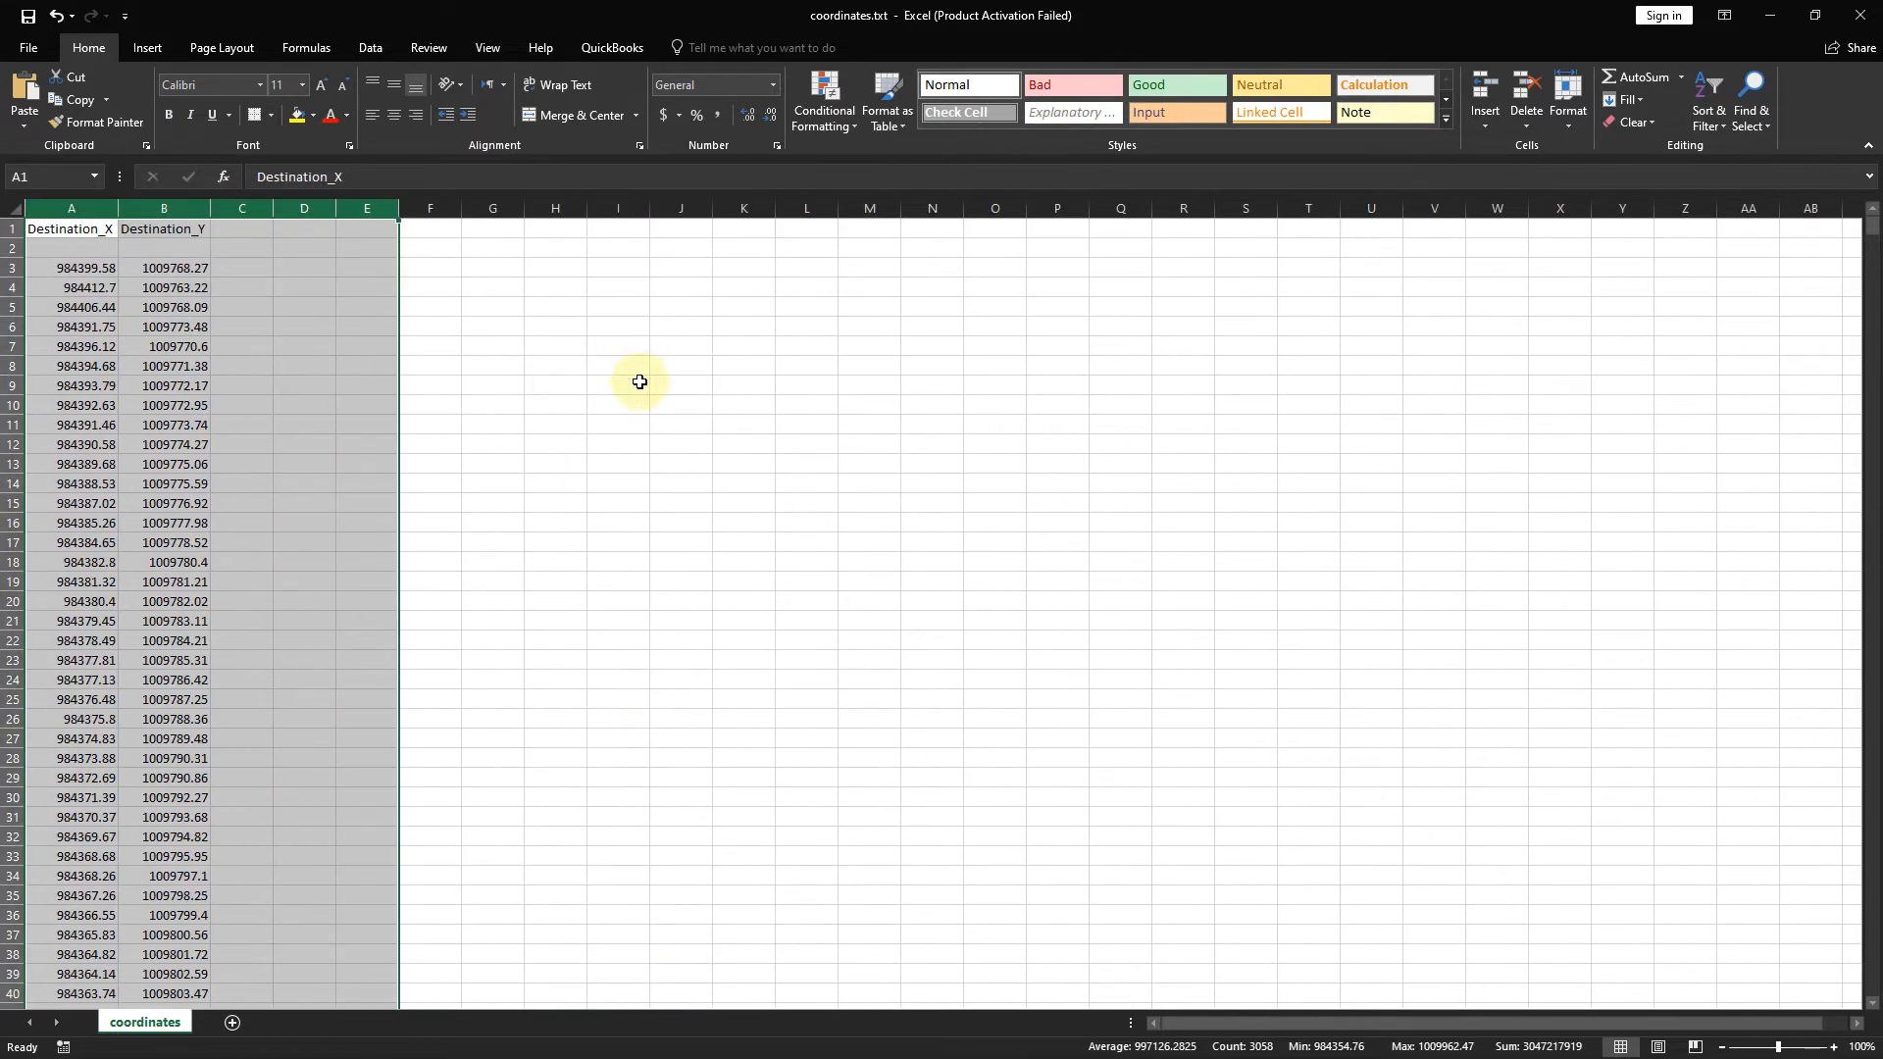
Delete the heading row and the blank row below it so the coordinate data starts in row 1.
{"action": "left_click", "coordinate": [610, 403]}
{"action": "left_click", "coordinate": [10, 229]}
{"action": "right_click", "coordinate": [9, 229]}
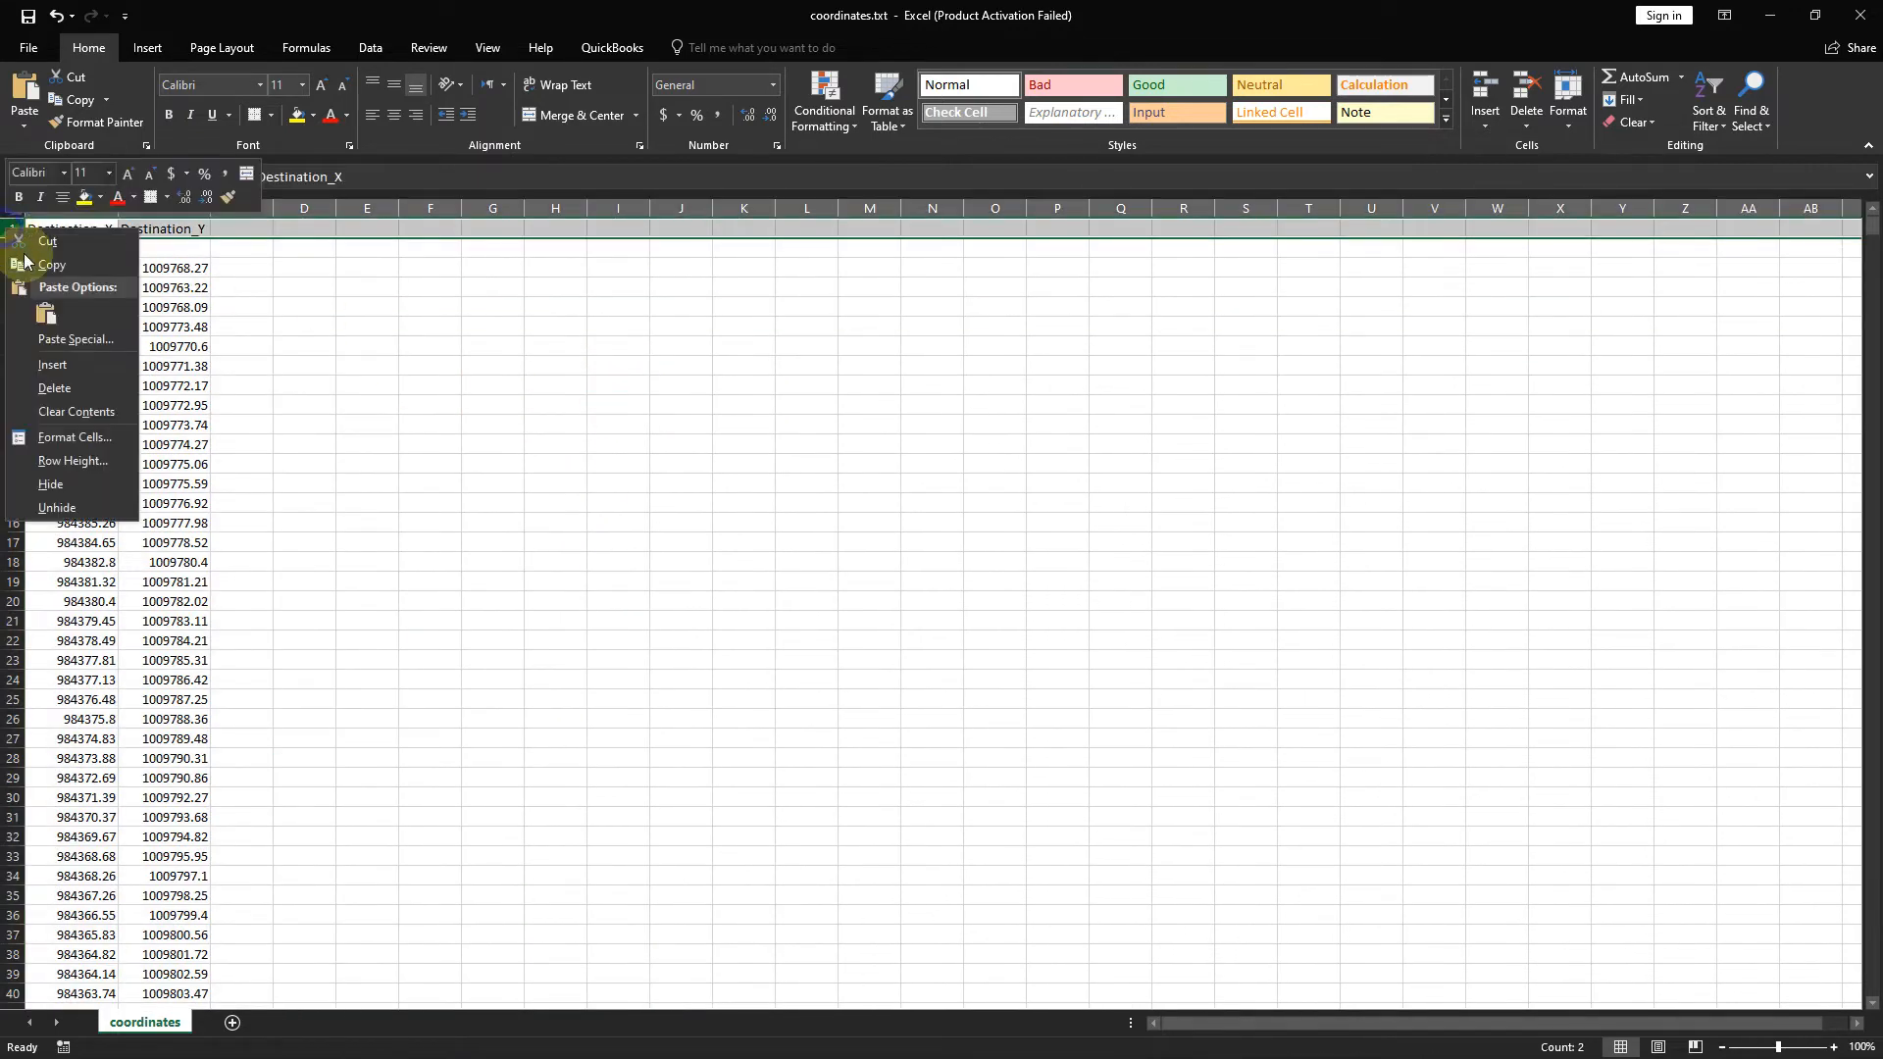
{"action": "left_click", "coordinate": [57, 387]}
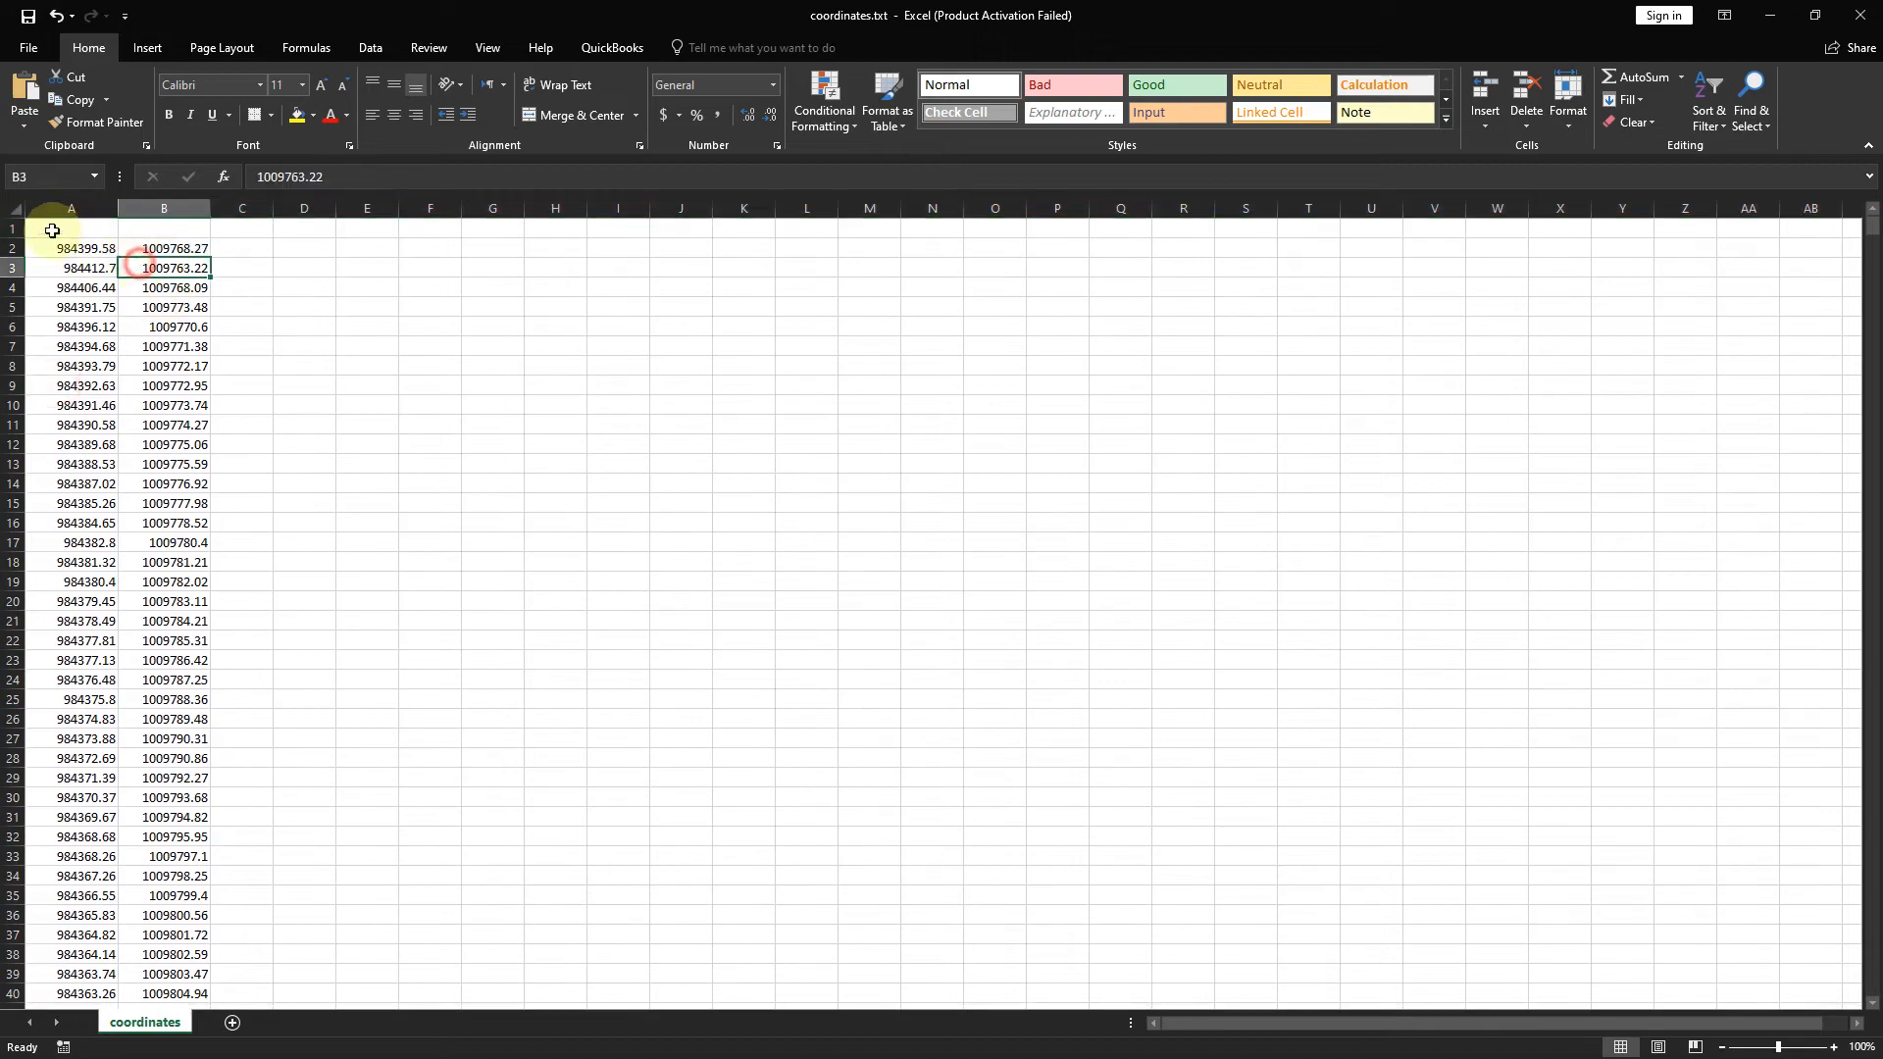
{"action": "right_click", "coordinate": [10, 229]}
{"action": "left_click", "coordinate": [57, 387]}
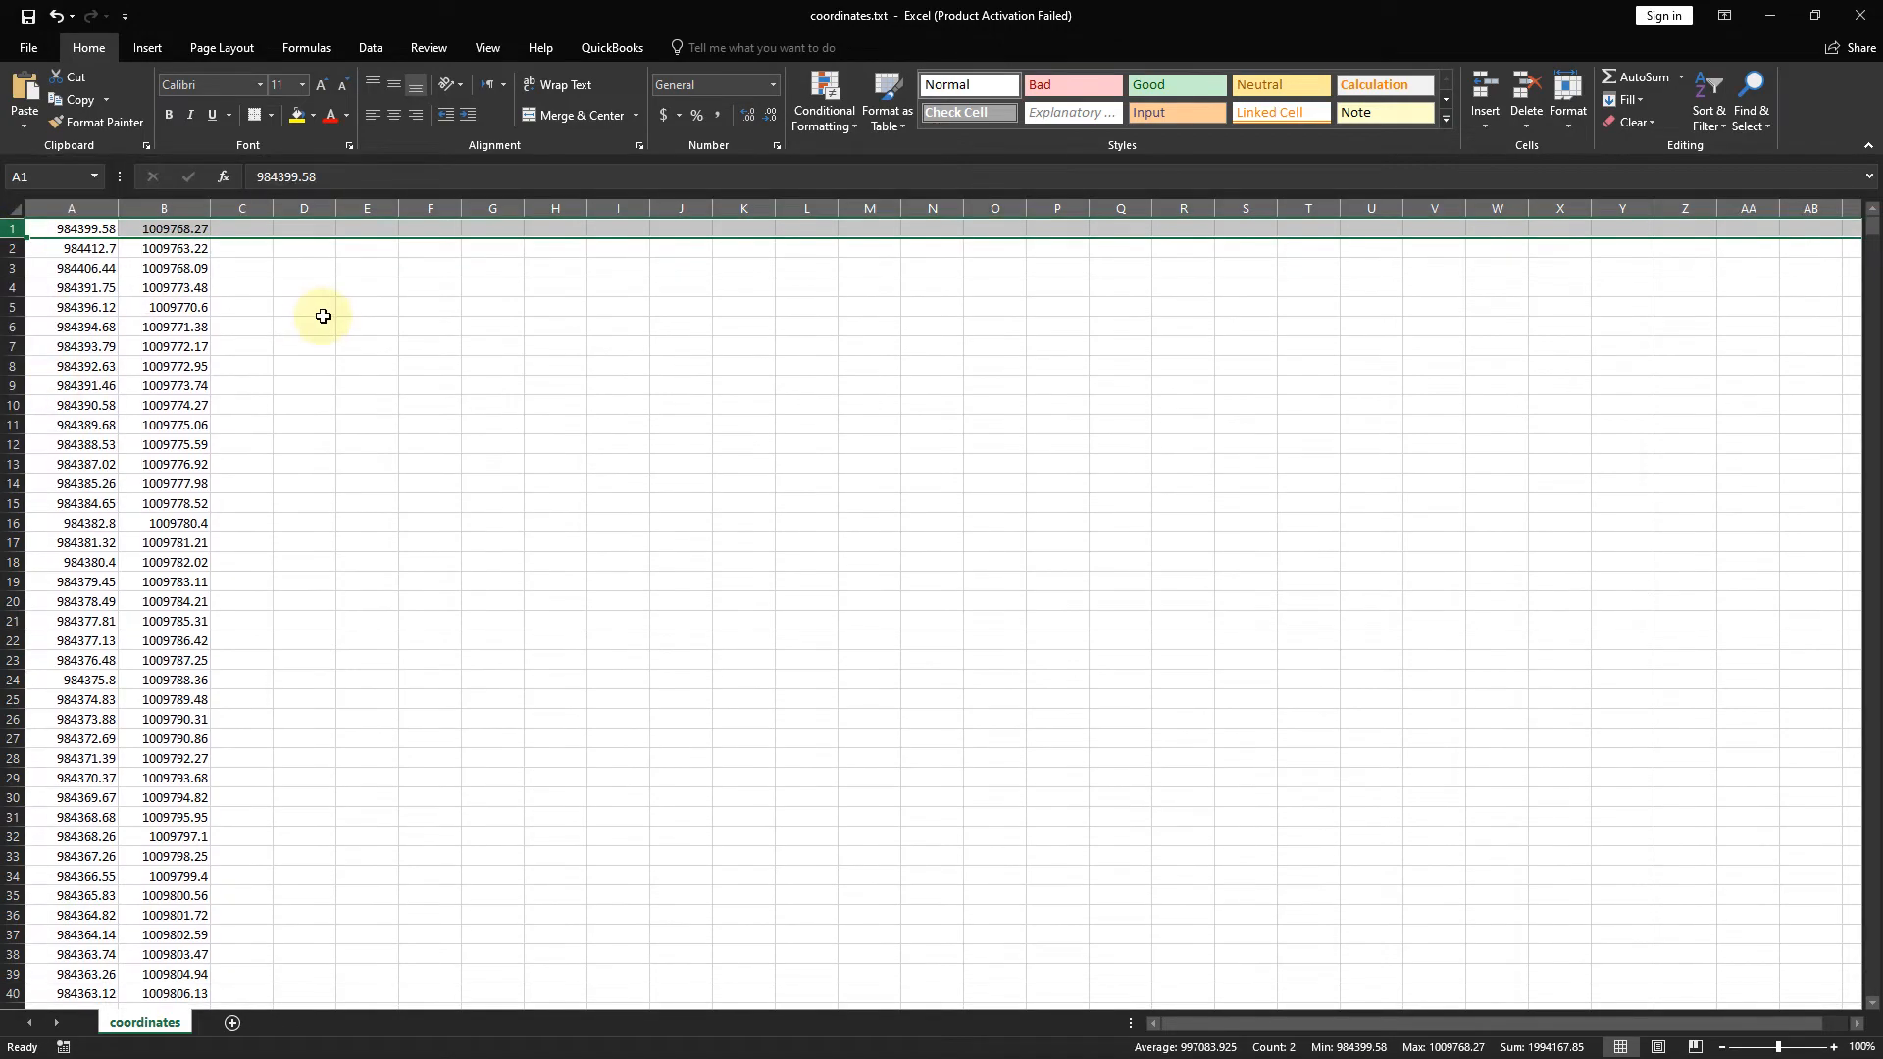
{"action": "key", "text": "super+Right"}
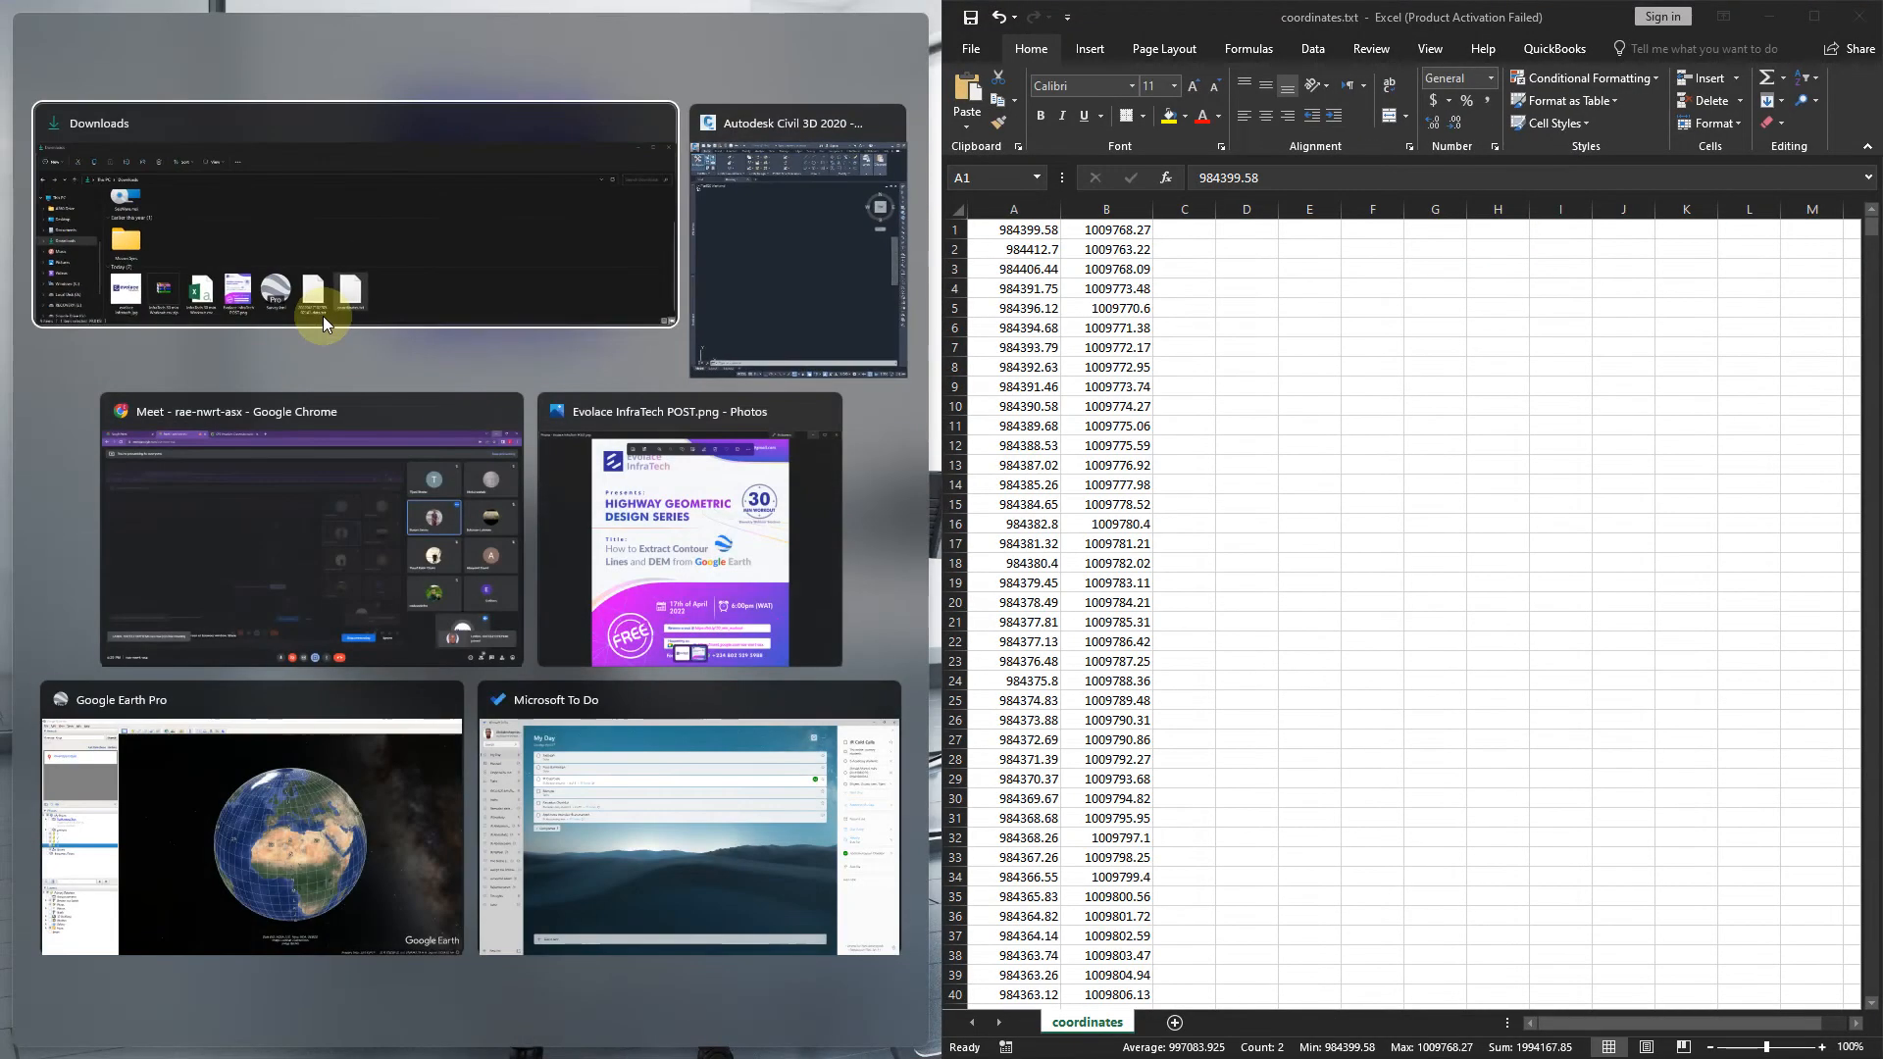
{"action": "left_click", "coordinate": [321, 316]}
{"action": "left_click", "coordinate": [478, 520]}
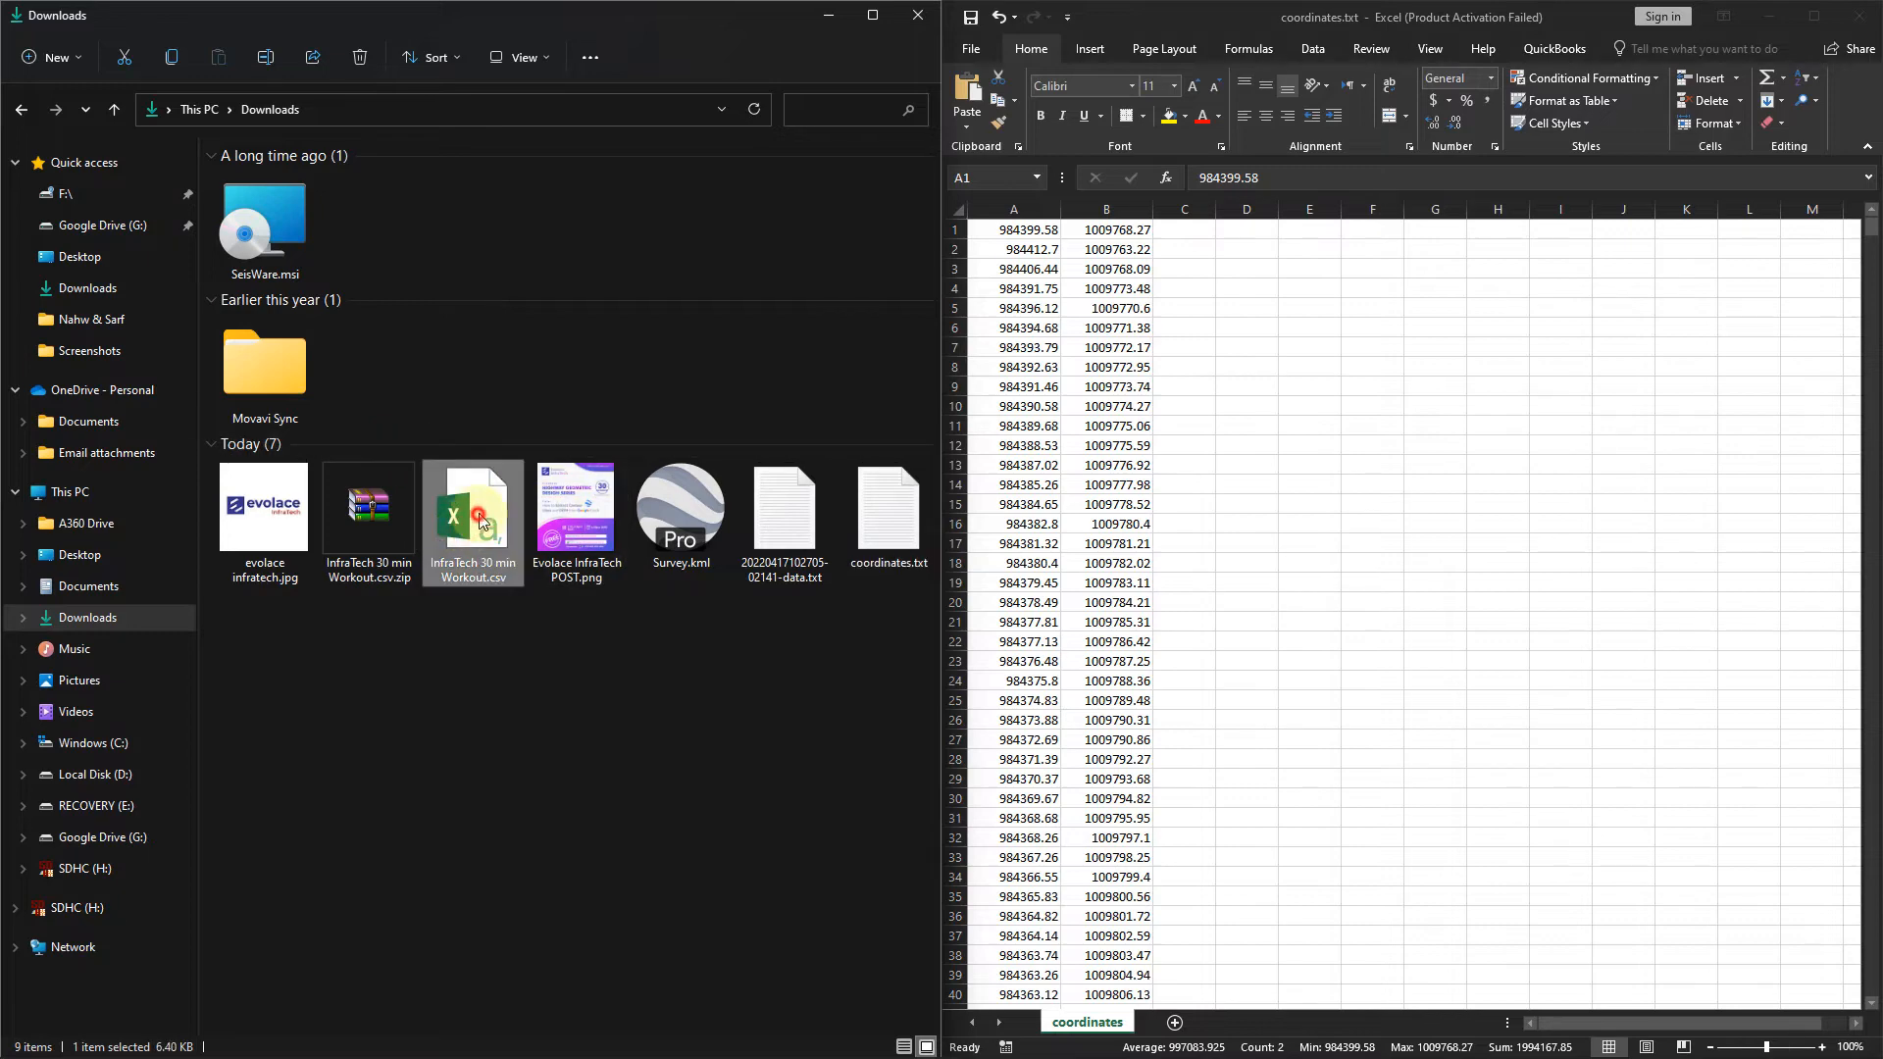
{"action": "left_click", "coordinate": [801, 535]}
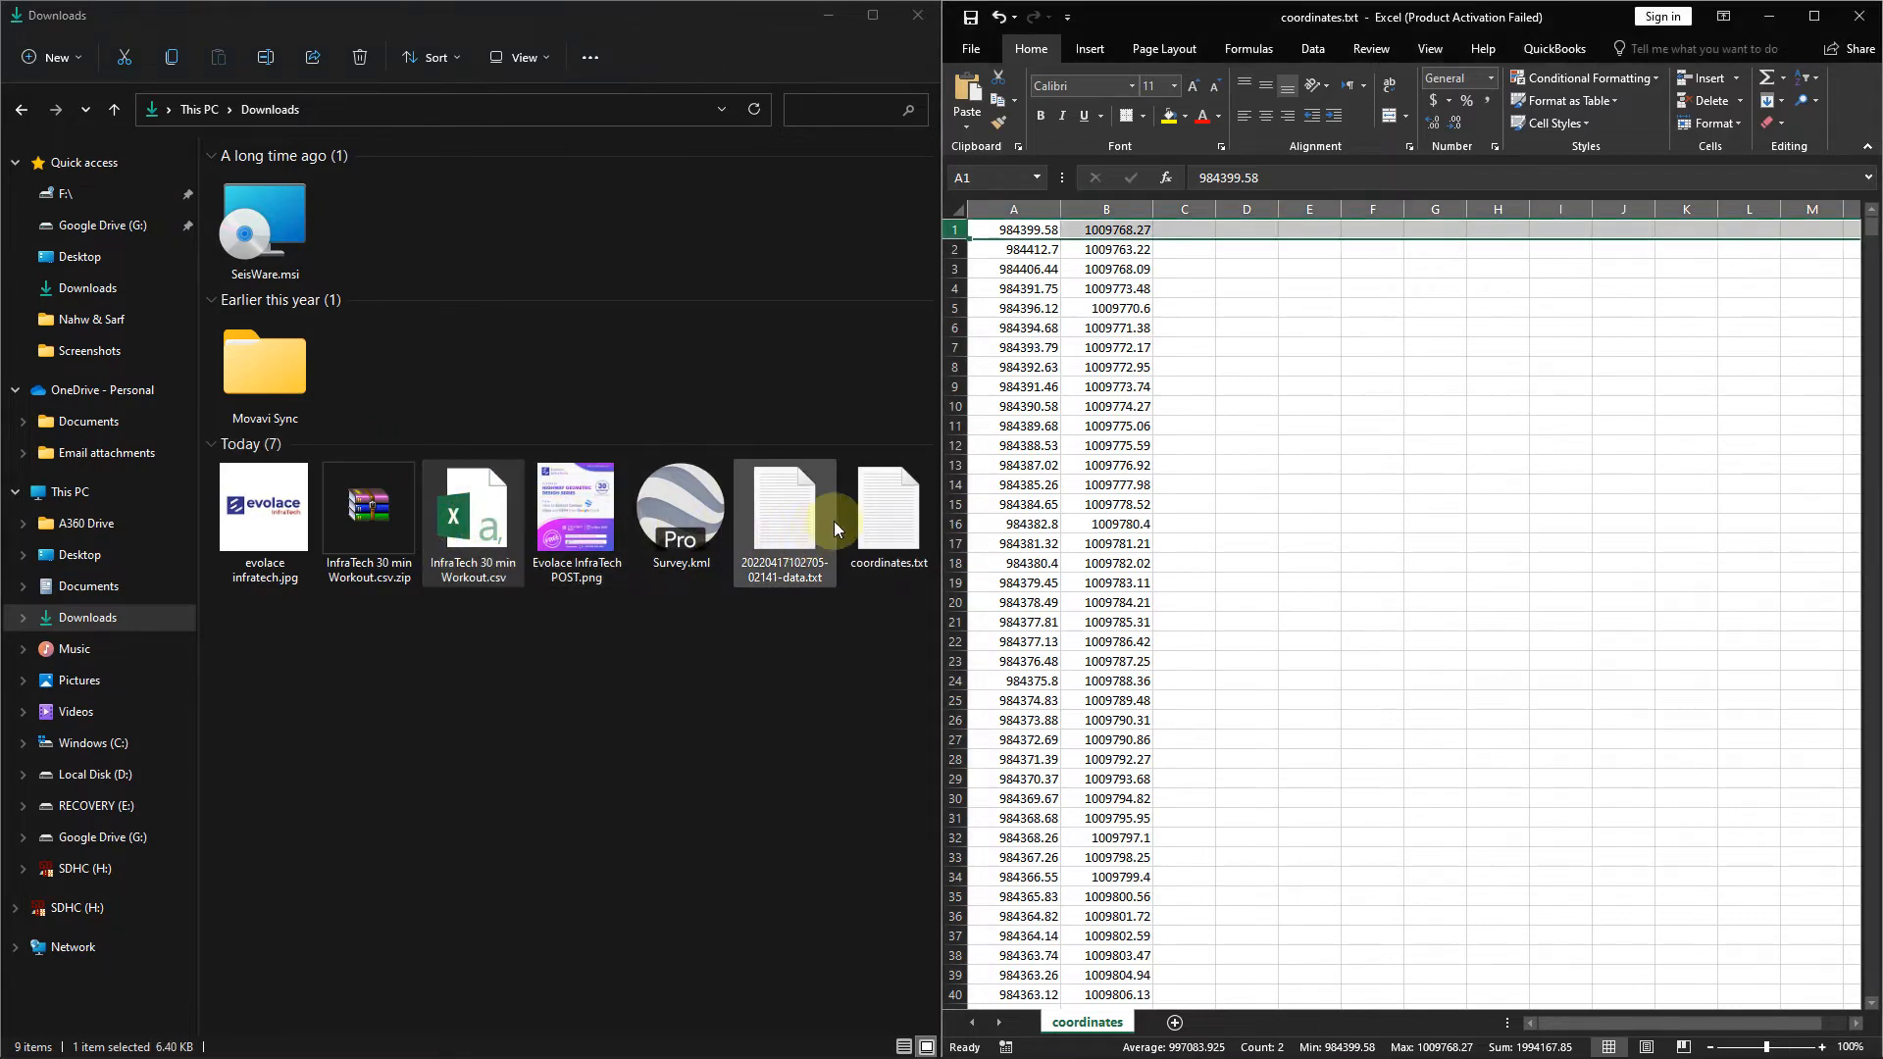
{"action": "double_click", "coordinate": [802, 534]}
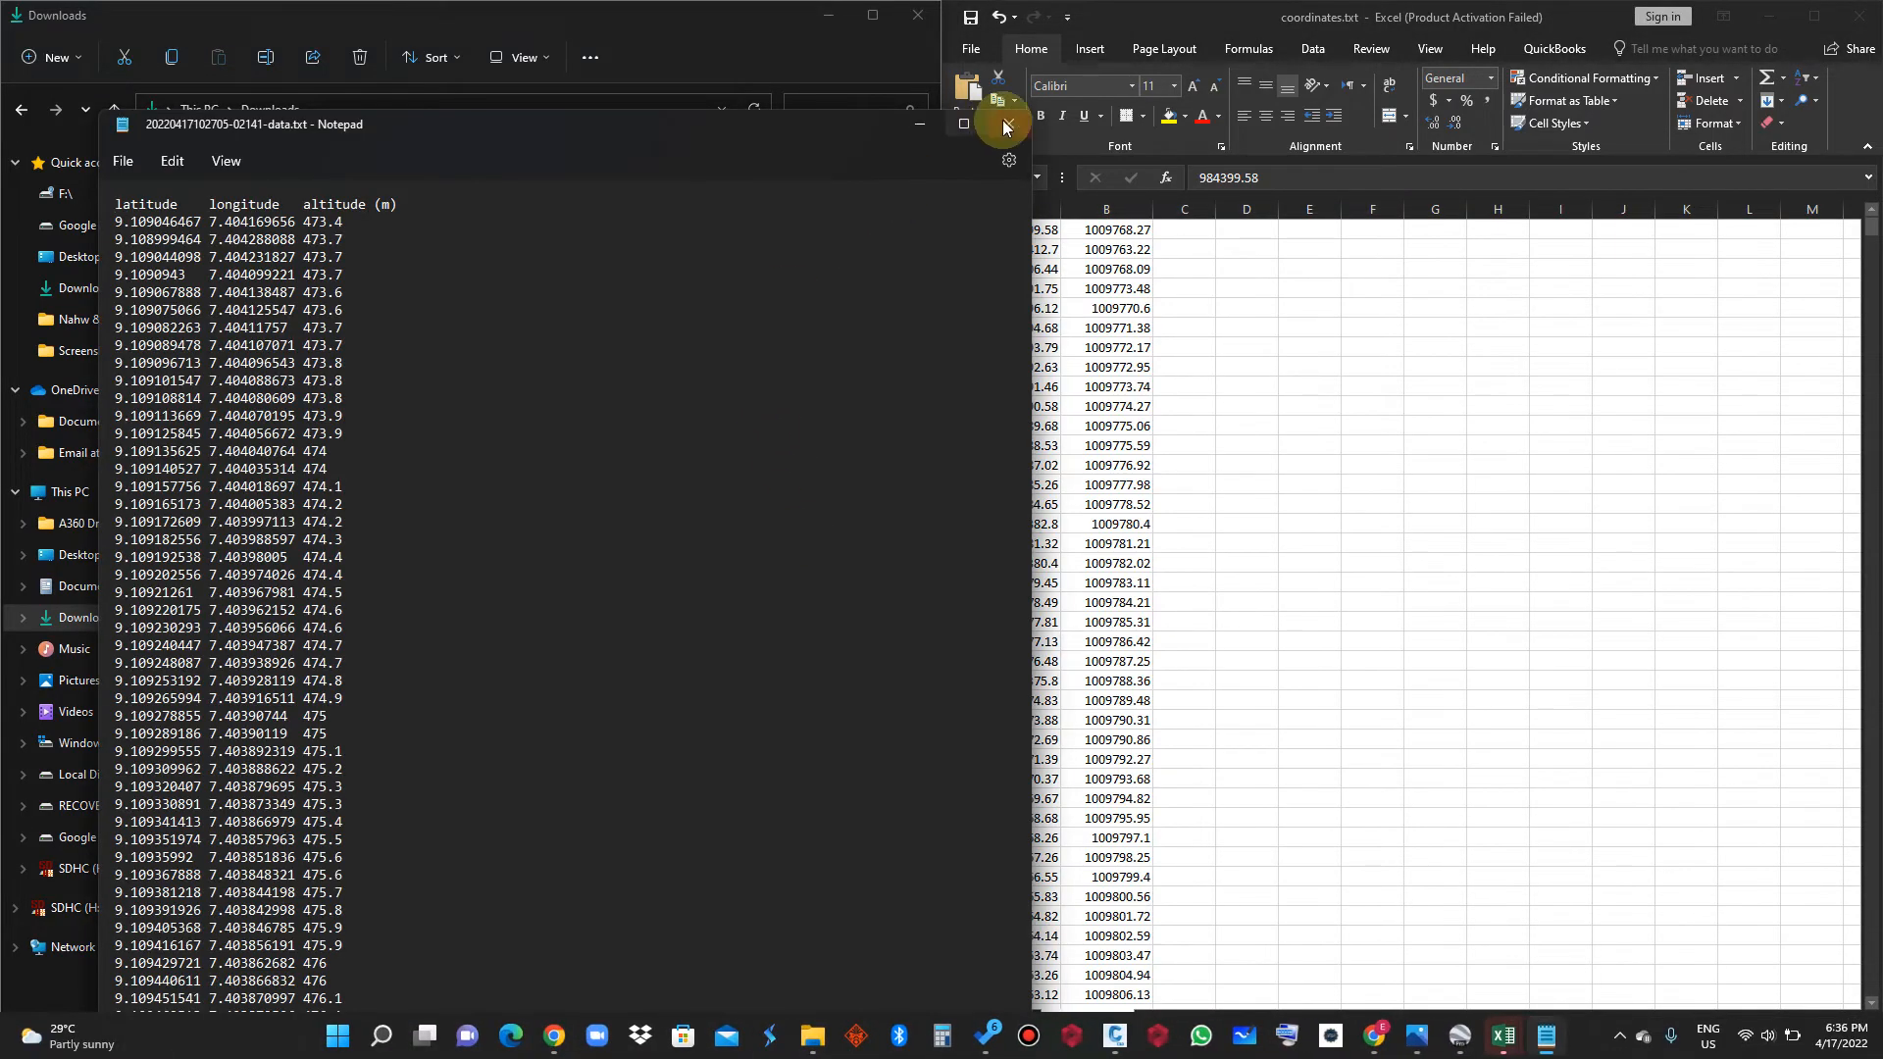
{"action": "left_click", "coordinate": [1005, 121]}
{"action": "key", "text": "super"}
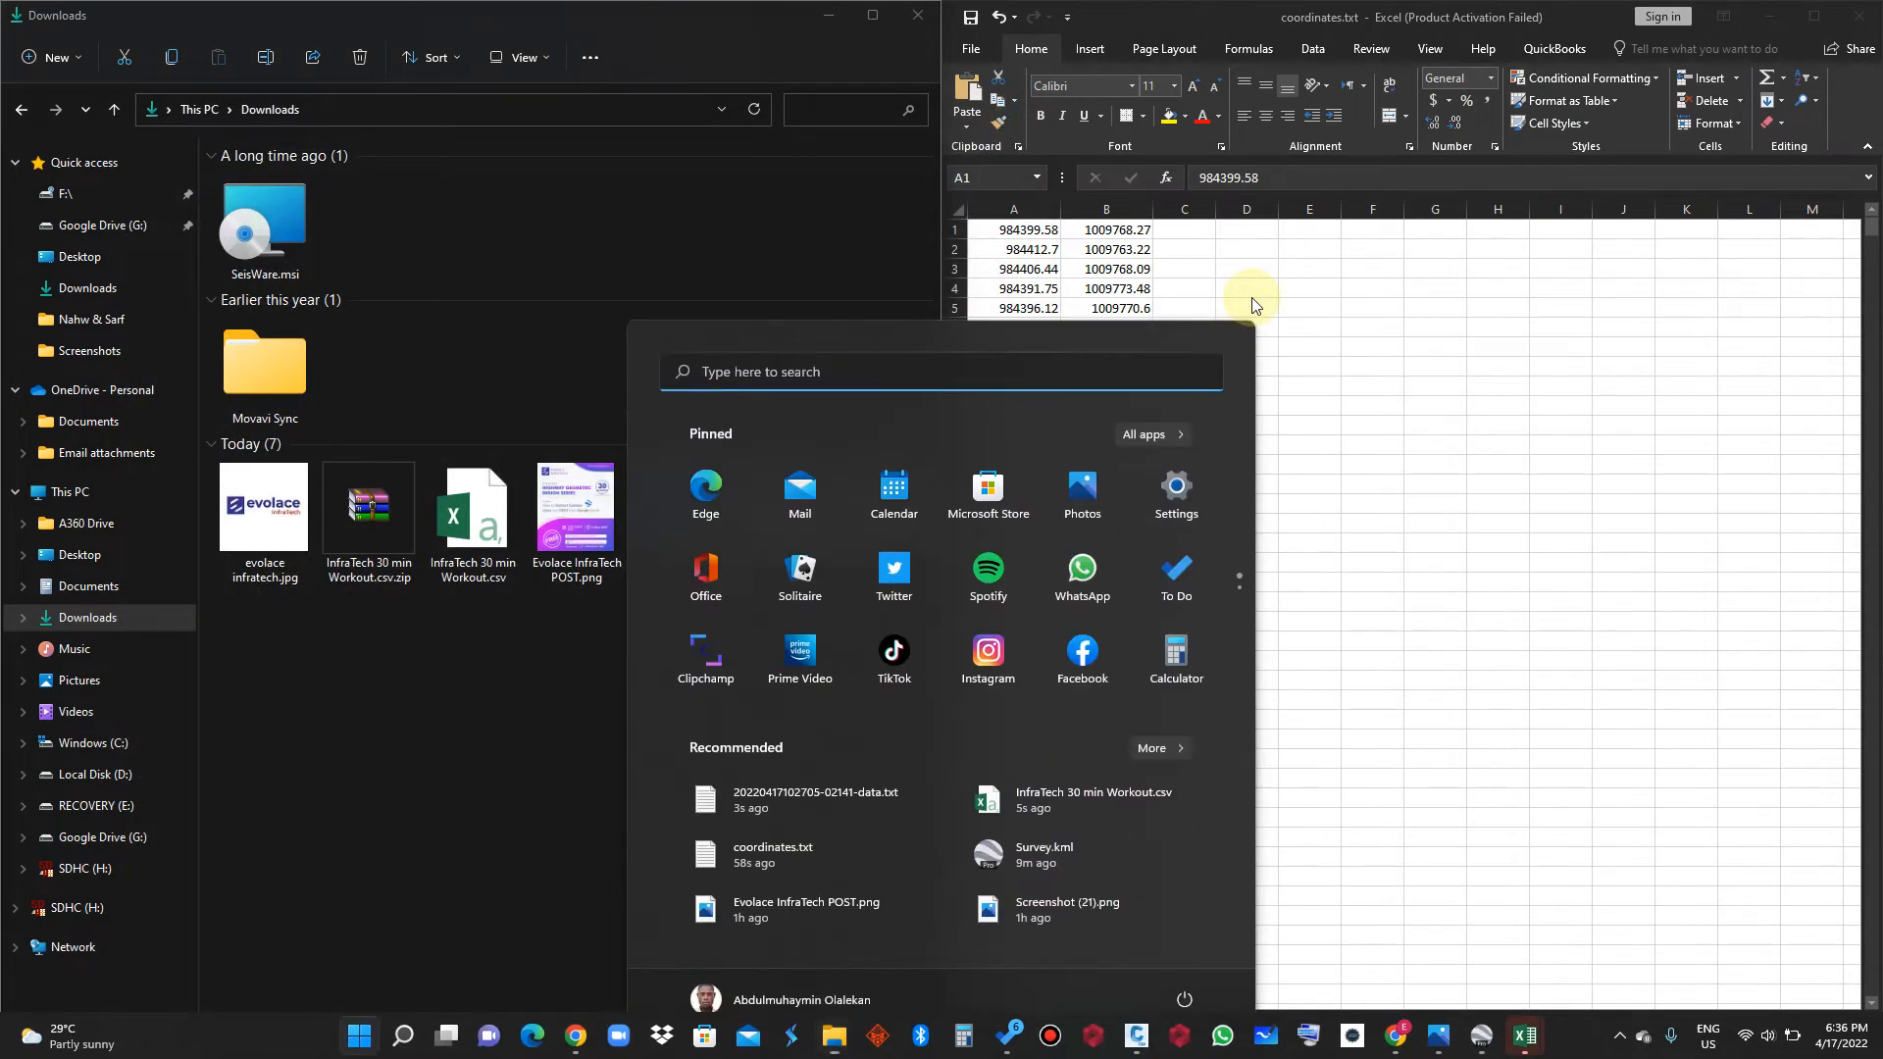
{"action": "type", "text": "excel"}
{"action": "left_click", "coordinate": [779, 549]}
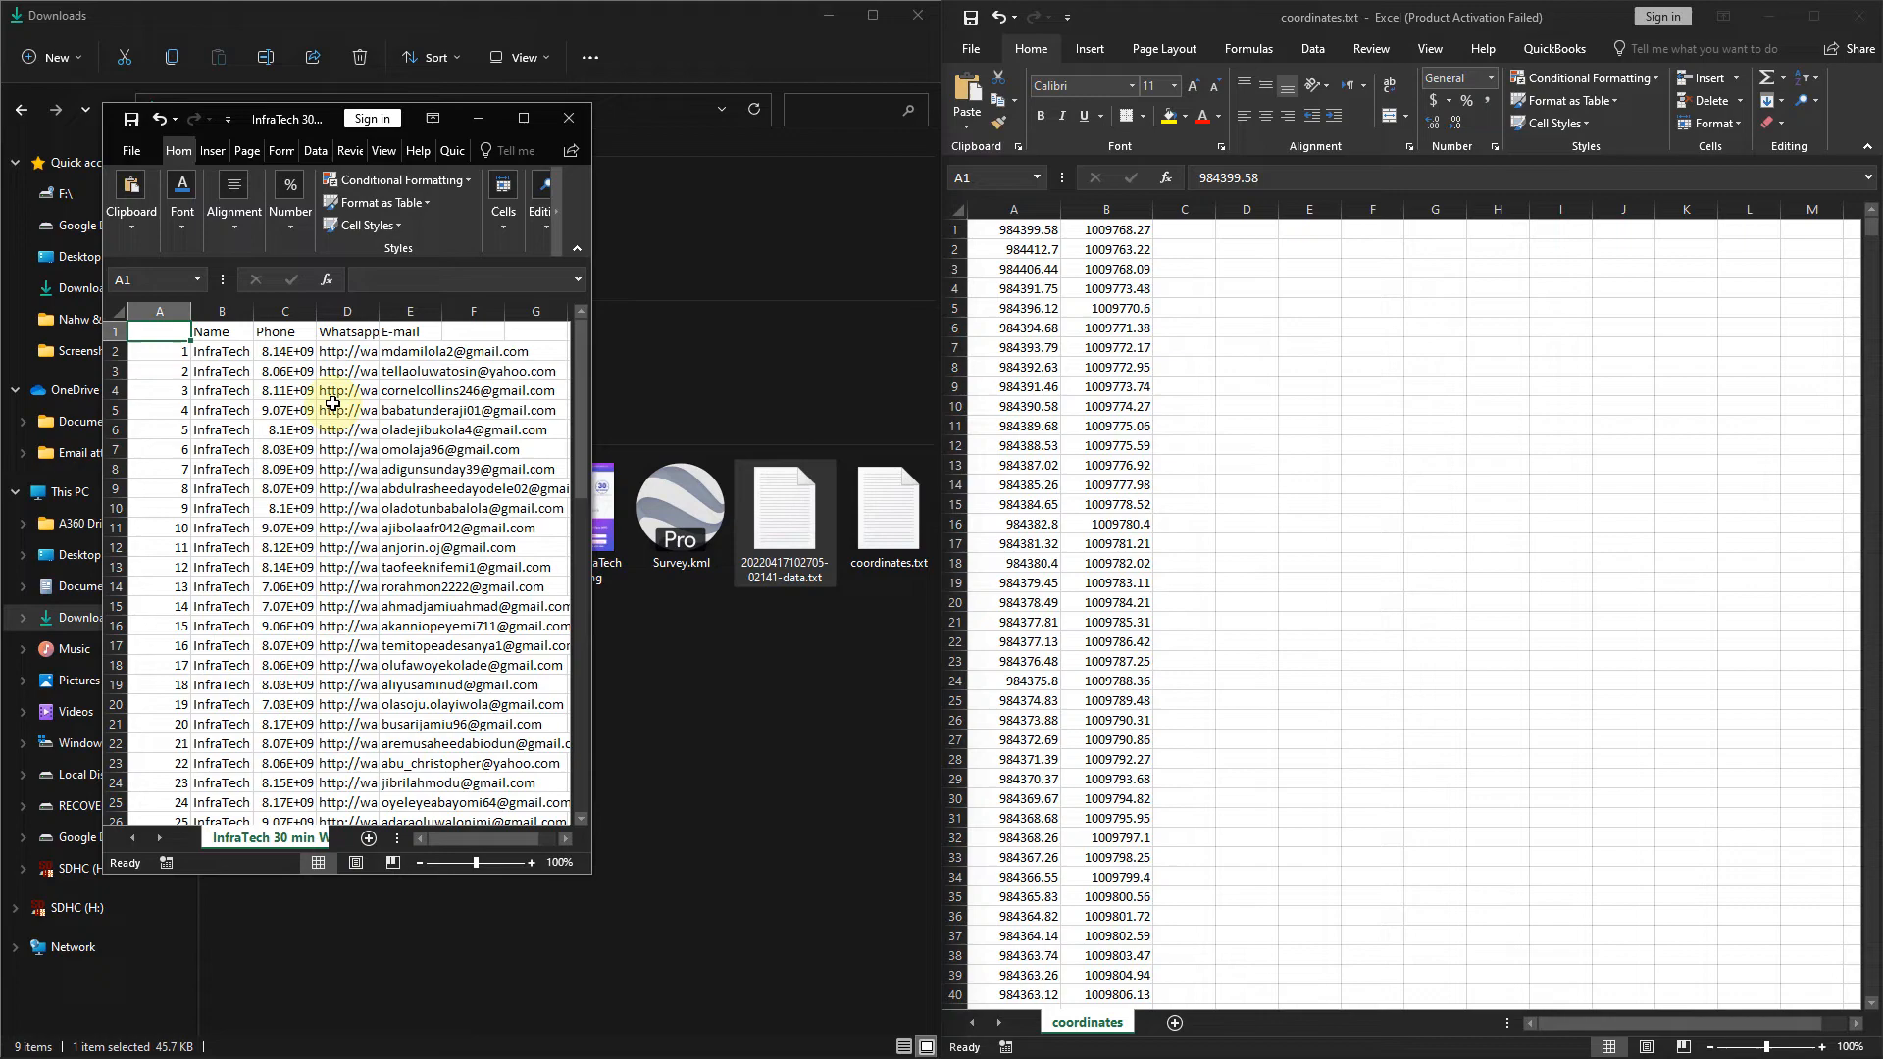
{"action": "left_click", "coordinate": [555, 128]}
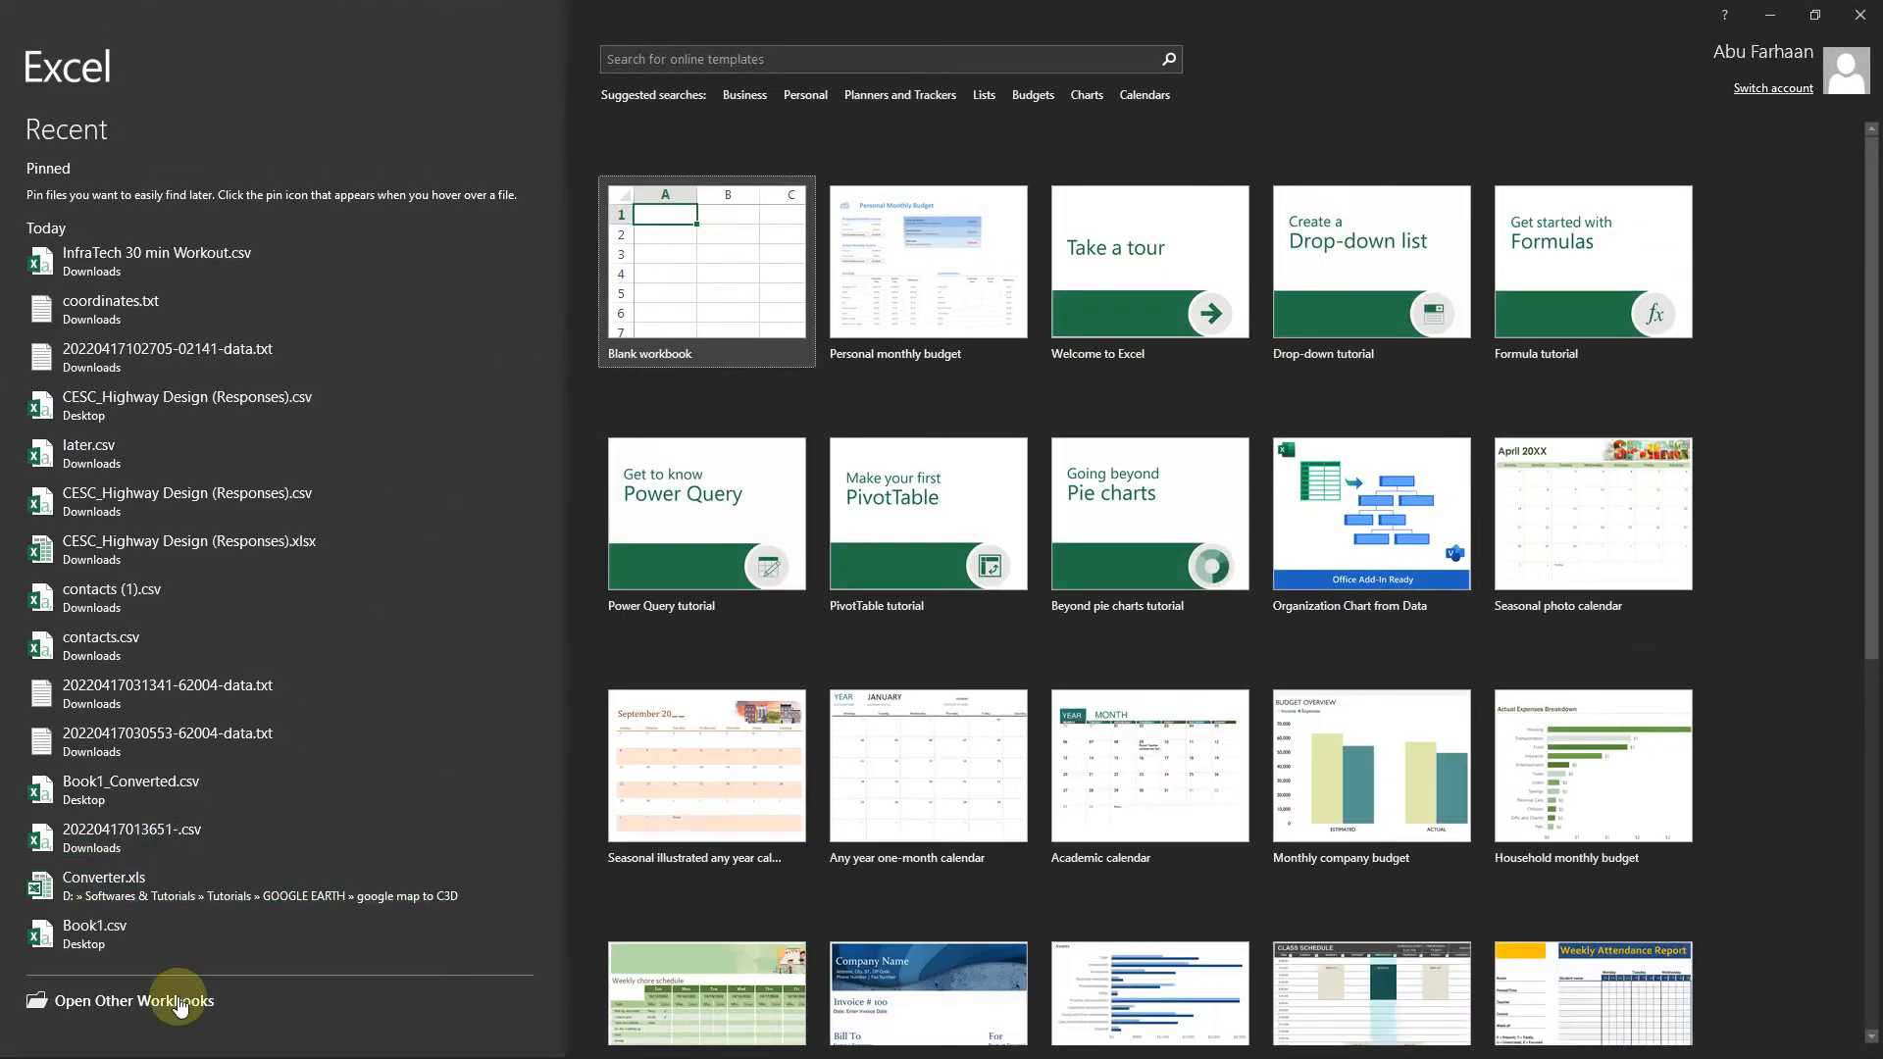
{"action": "left_click", "coordinate": [173, 362]}
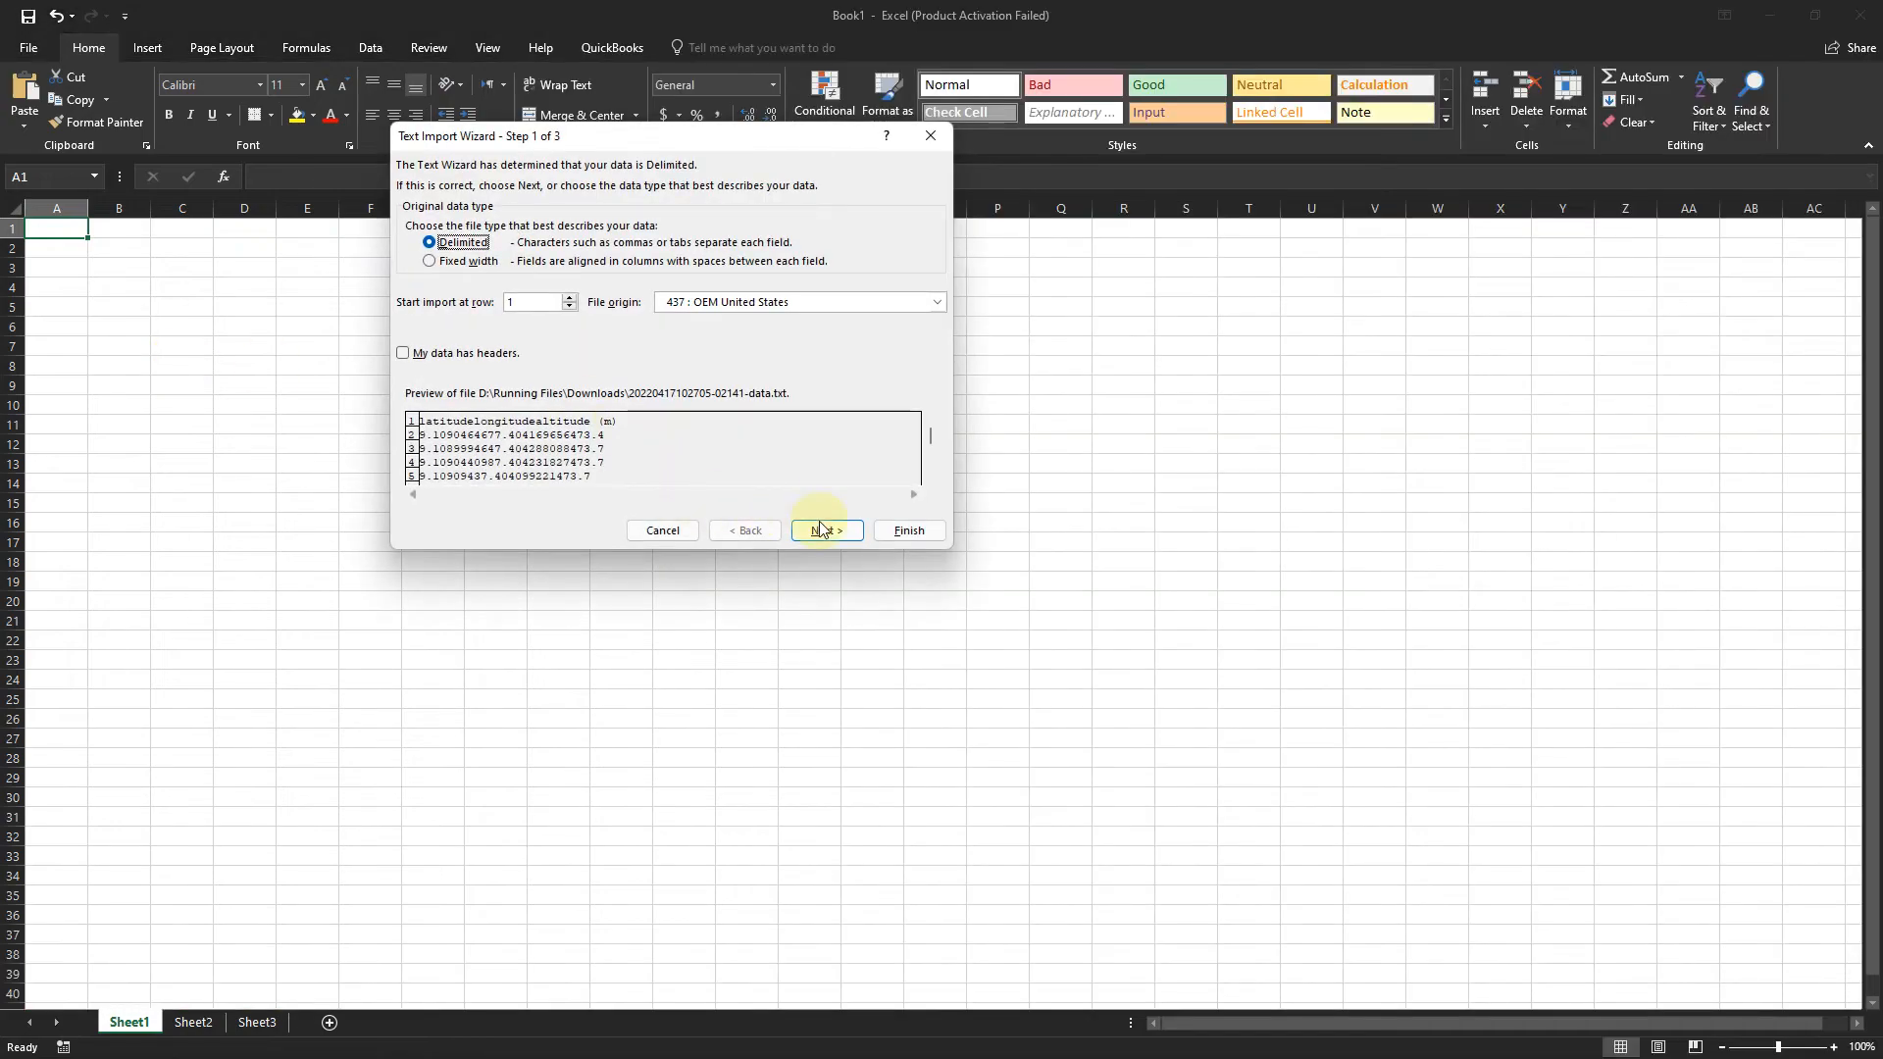
{"action": "left_click", "coordinate": [820, 530]}
{"action": "left_click", "coordinate": [827, 527]}
{"action": "left_click", "coordinate": [894, 531]}
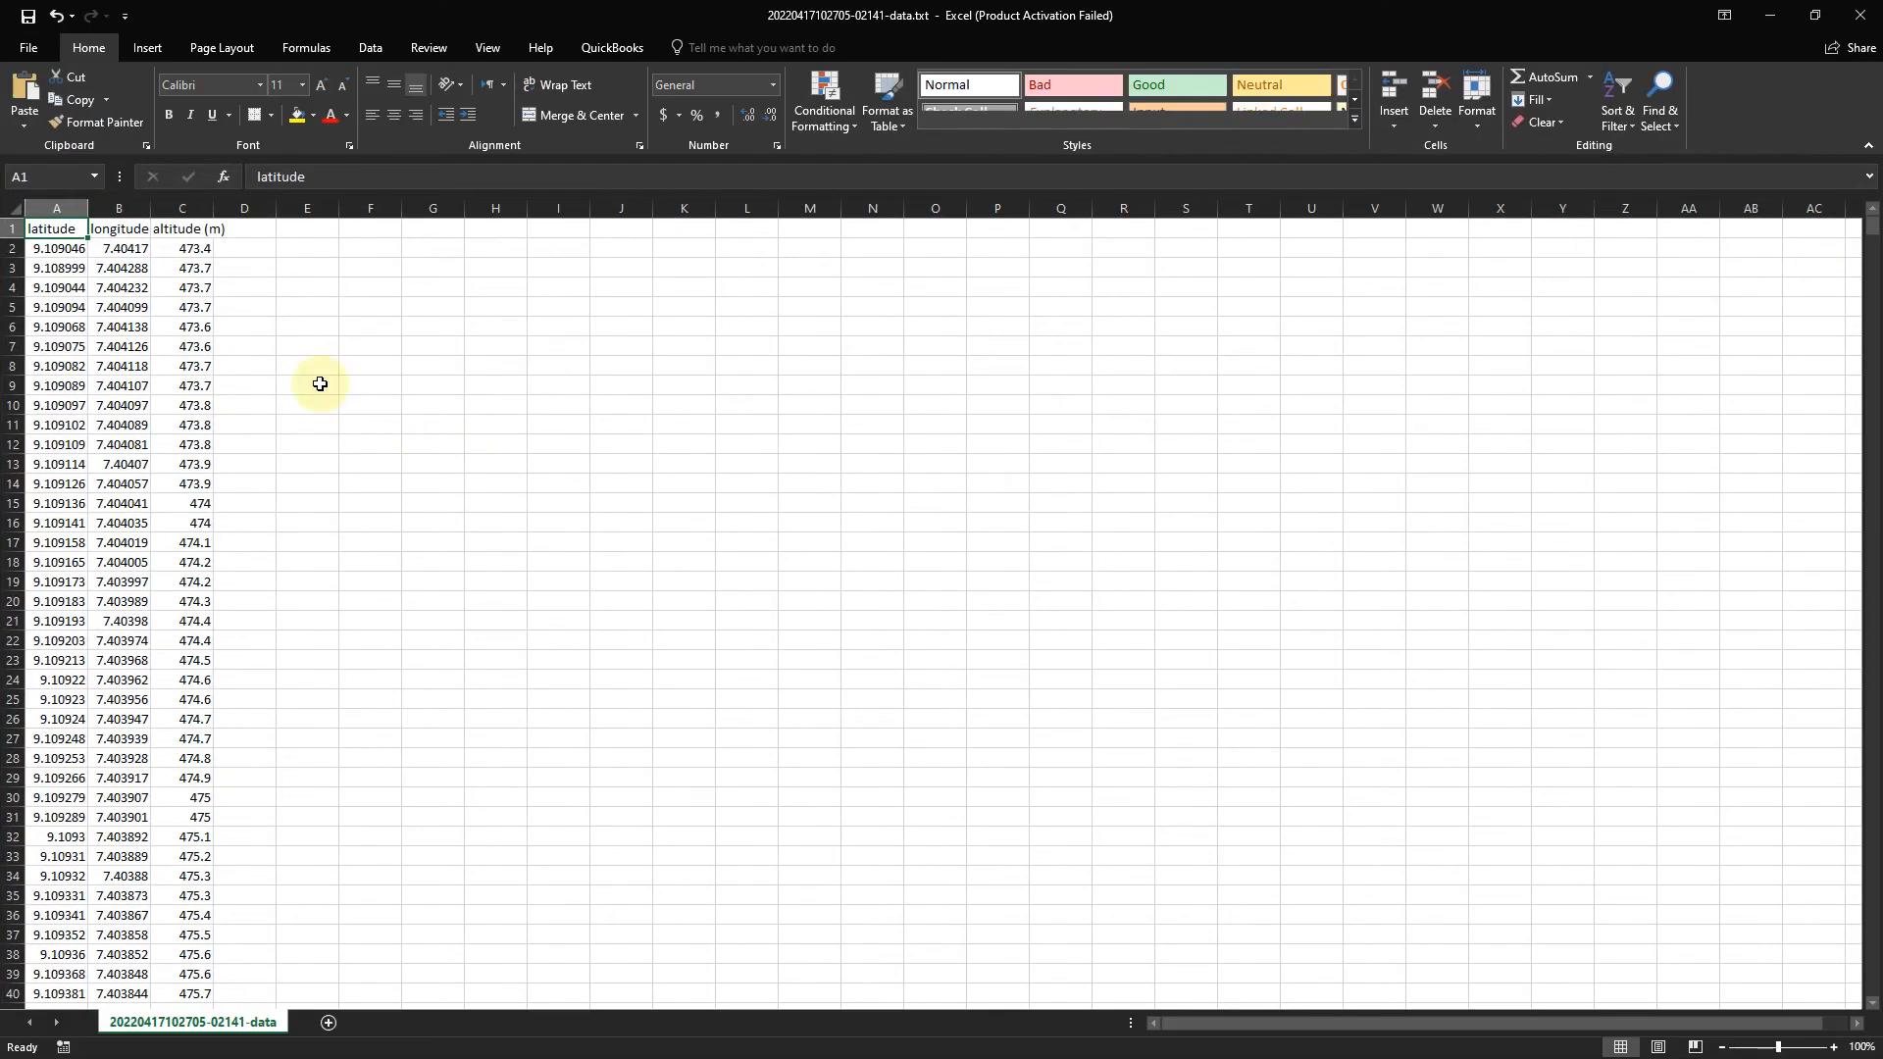
Delete the row with the latitude, longitude and altitude (m) headings.
{"action": "left_click", "coordinate": [201, 206]}
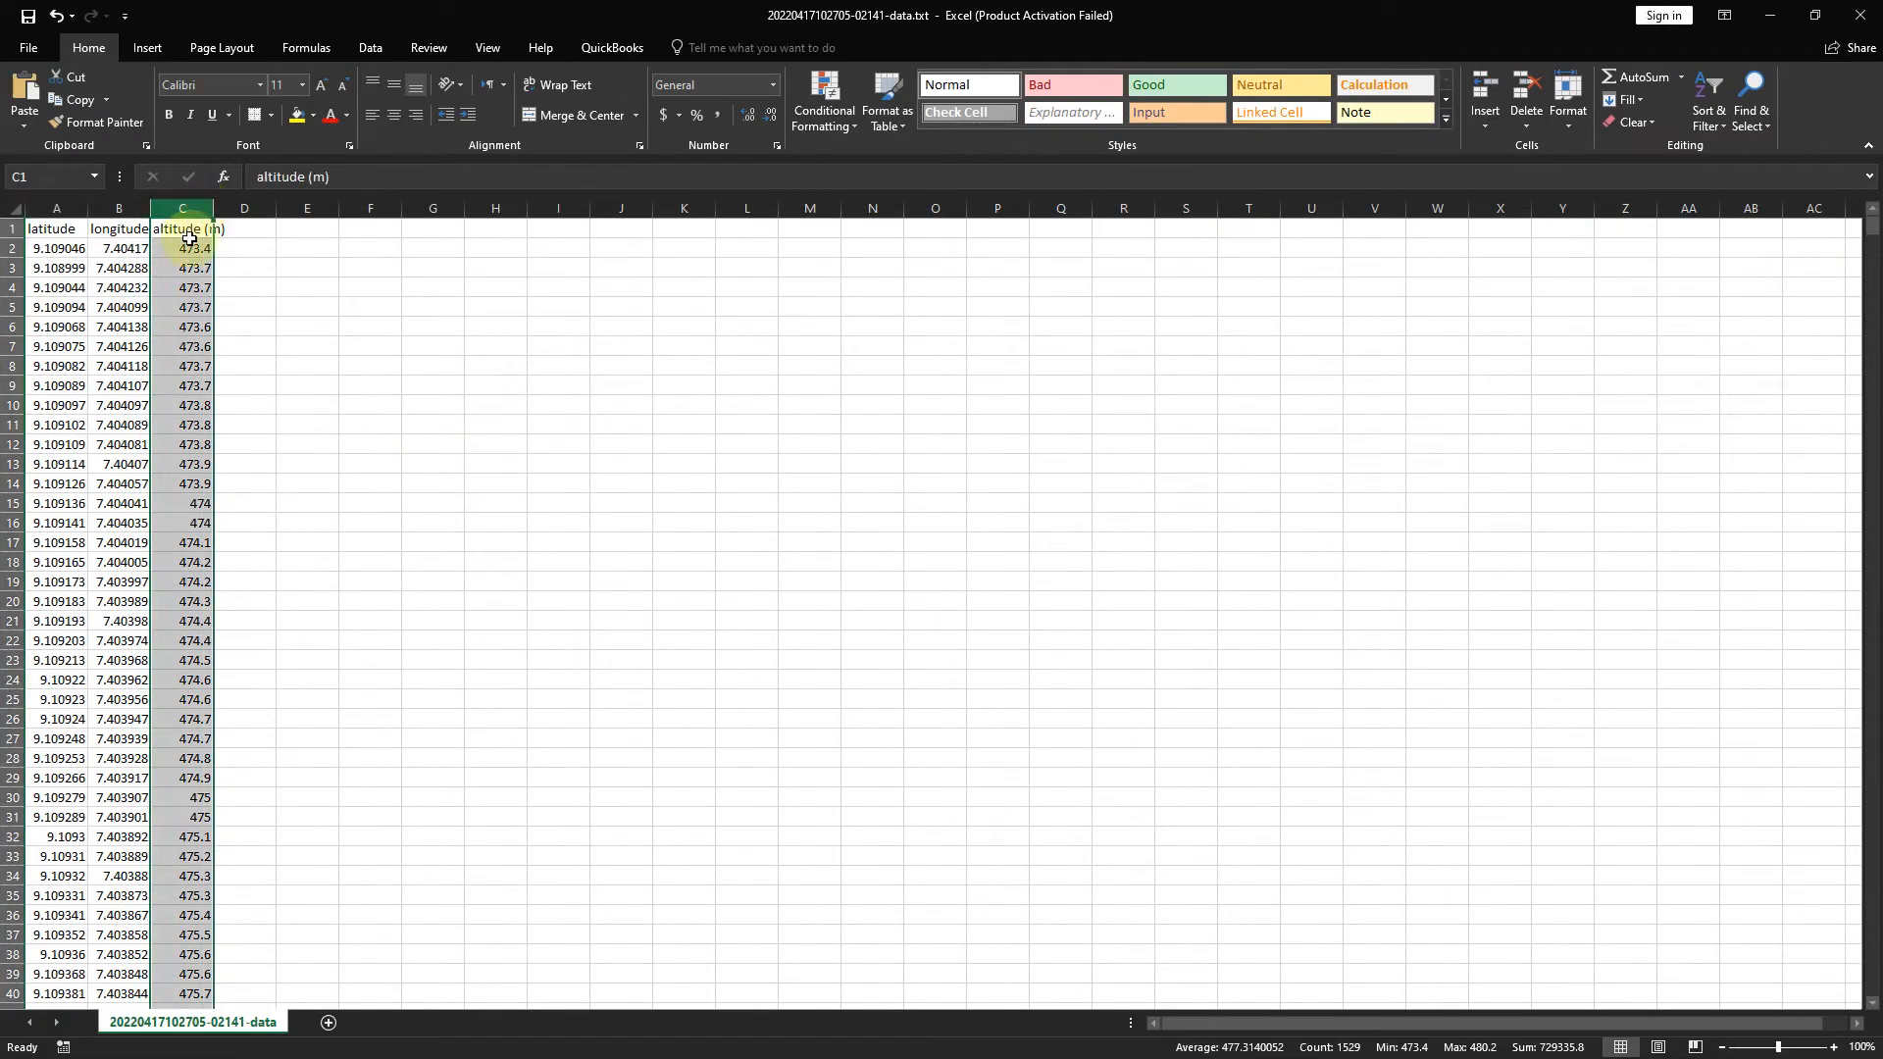
{"action": "left_click", "coordinate": [189, 249]}
{"action": "left_click", "coordinate": [11, 228]}
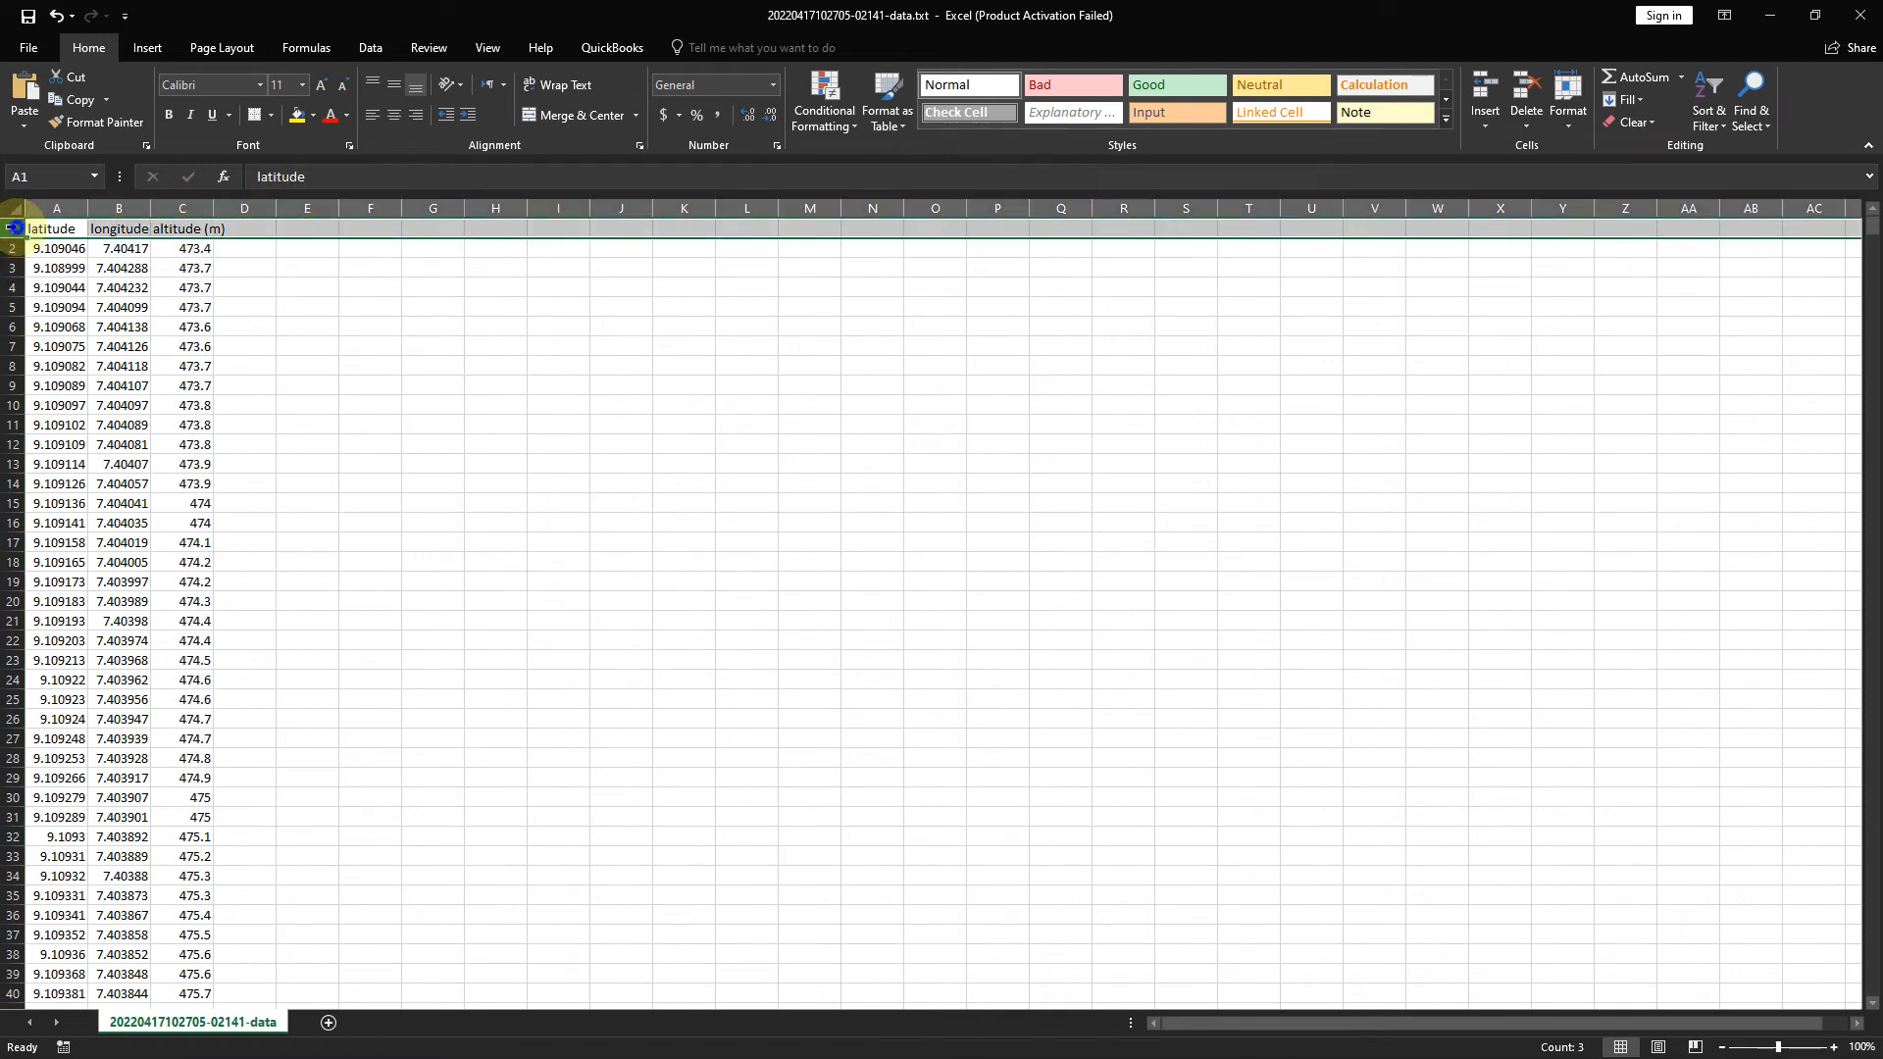
{"action": "right_click", "coordinate": [12, 228]}
{"action": "left_click", "coordinate": [78, 394]}
Copy the altitude column into column C of the coordinates workbook and check the pasted rows against the coordinates.
{"action": "left_click", "coordinate": [188, 206]}
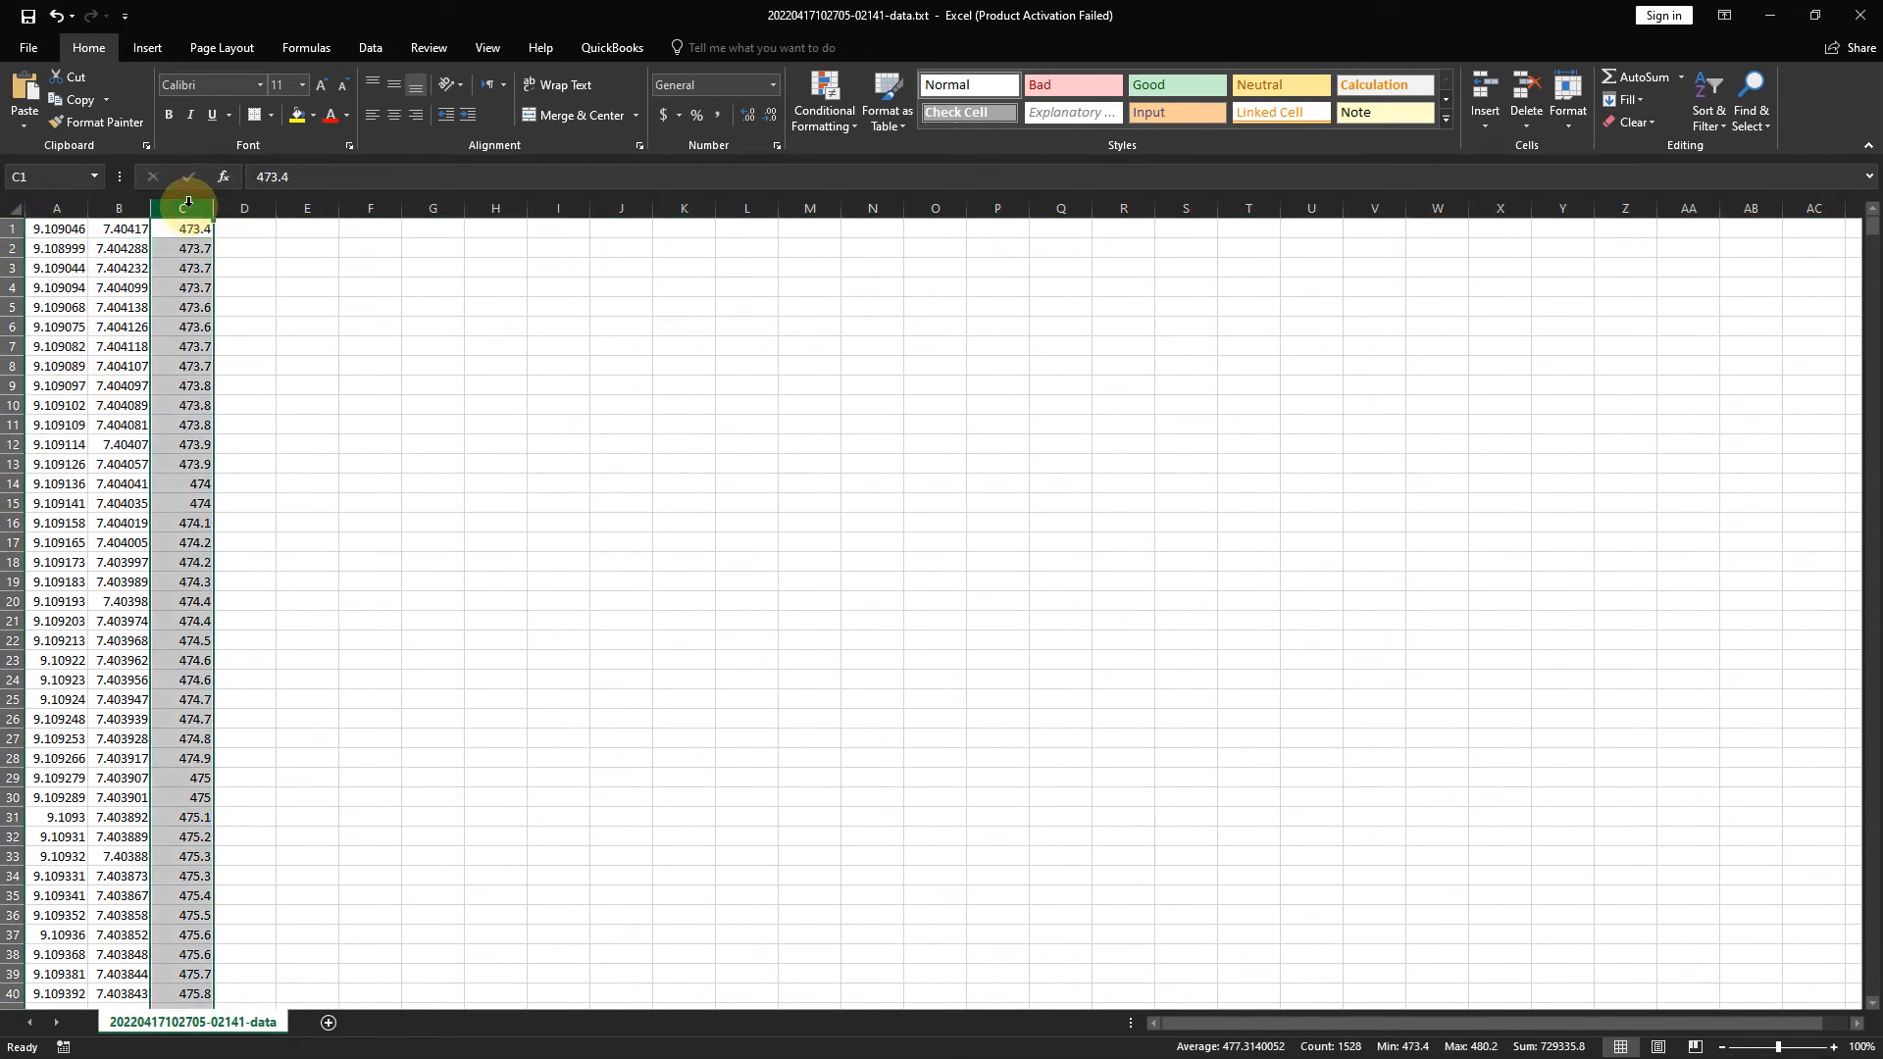
{"action": "key", "text": "ctrl+c"}
{"action": "left_click", "coordinate": [1770, 15]}
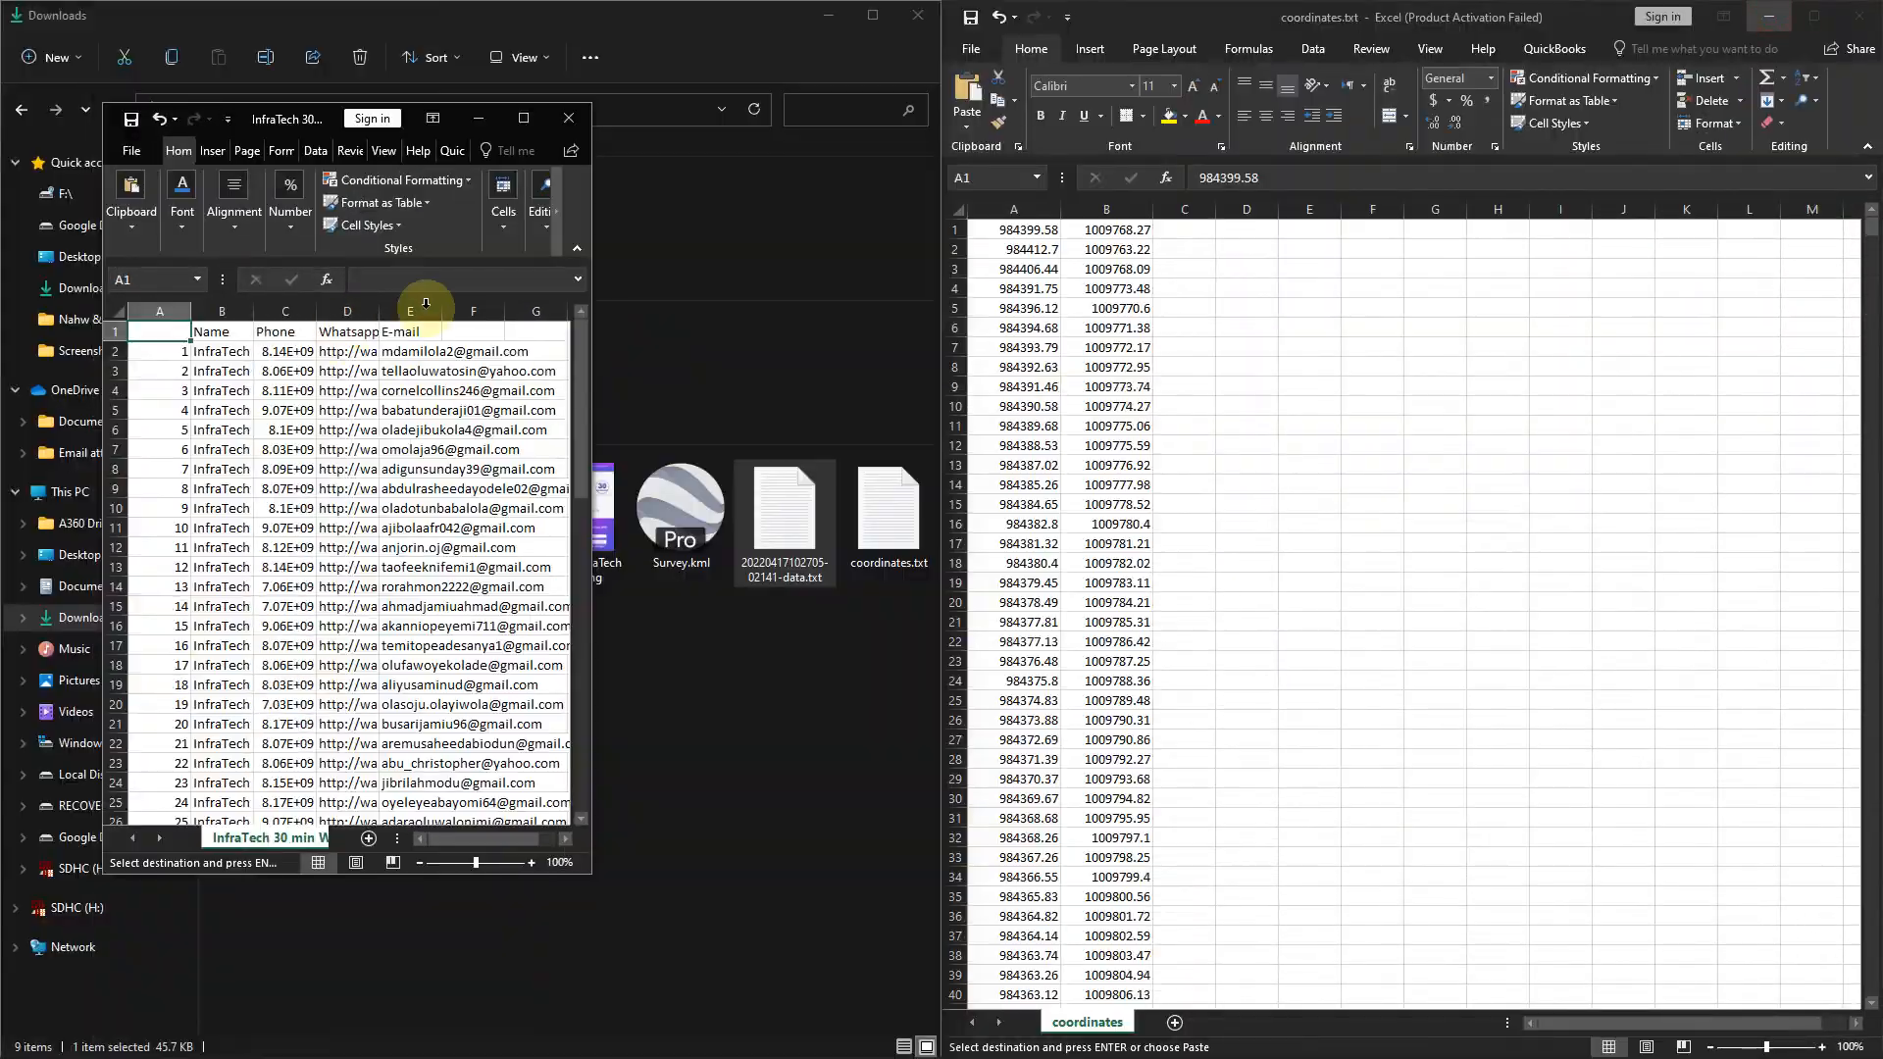
{"action": "left_click", "coordinate": [1185, 209]}
{"action": "key", "text": "ctrl+v"}
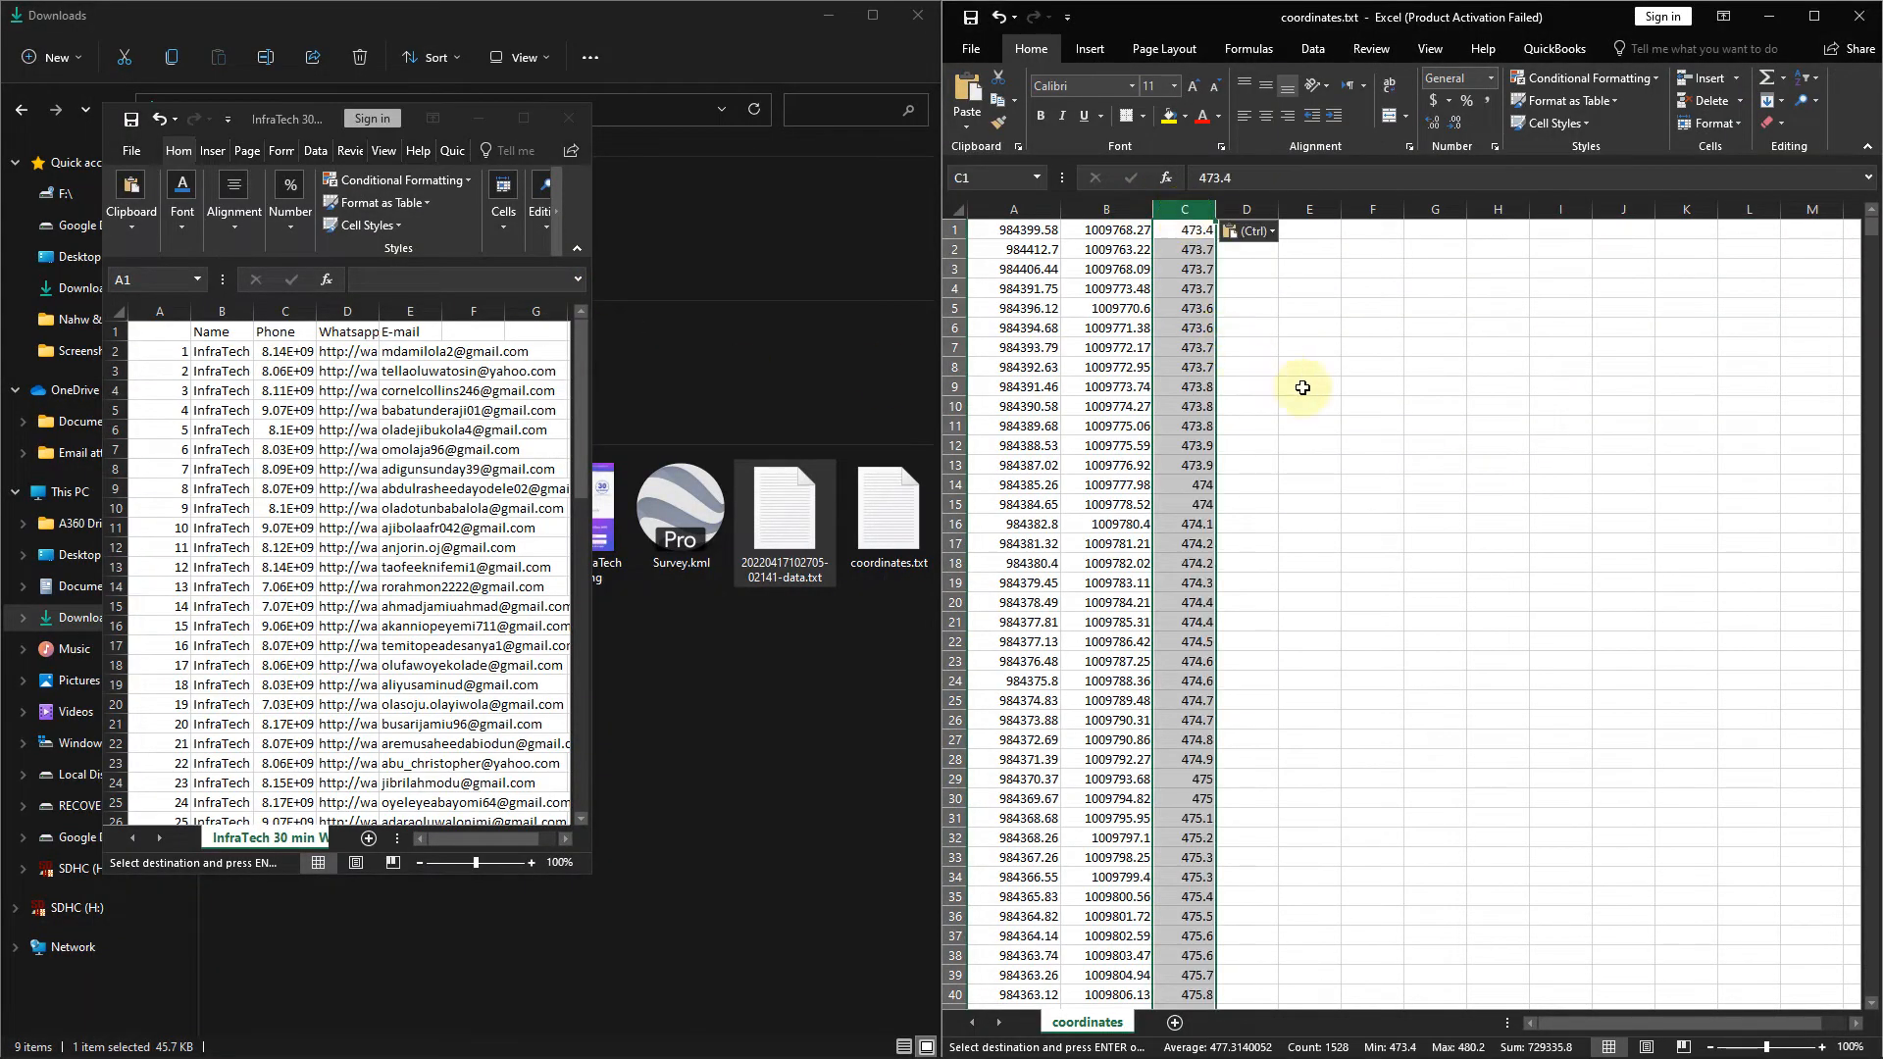
{"action": "scroll", "coordinate": [1313, 478], "scroll_direction": "down", "scroll_amount": 20}
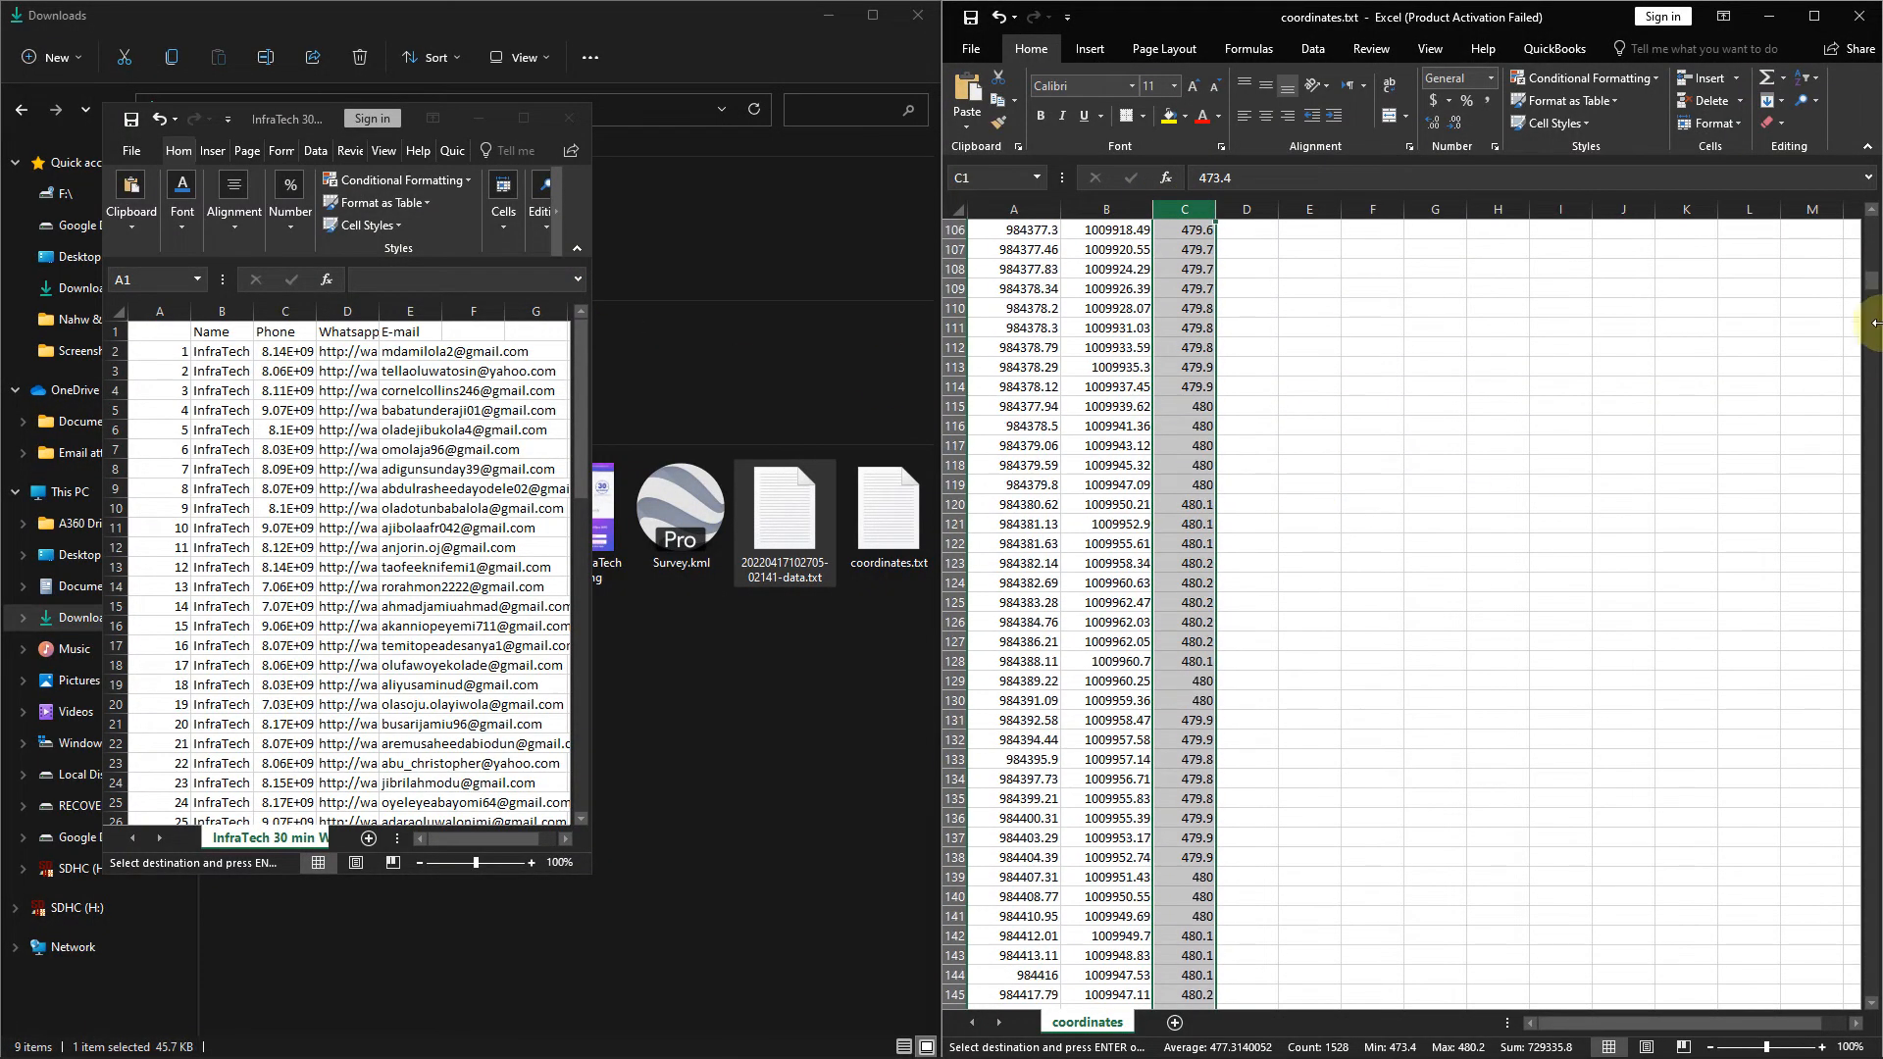
{"action": "left_click_drag", "start_coordinate": [1870, 279], "coordinate": [1871, 232]}
{"action": "left_click", "coordinate": [1497, 327]}
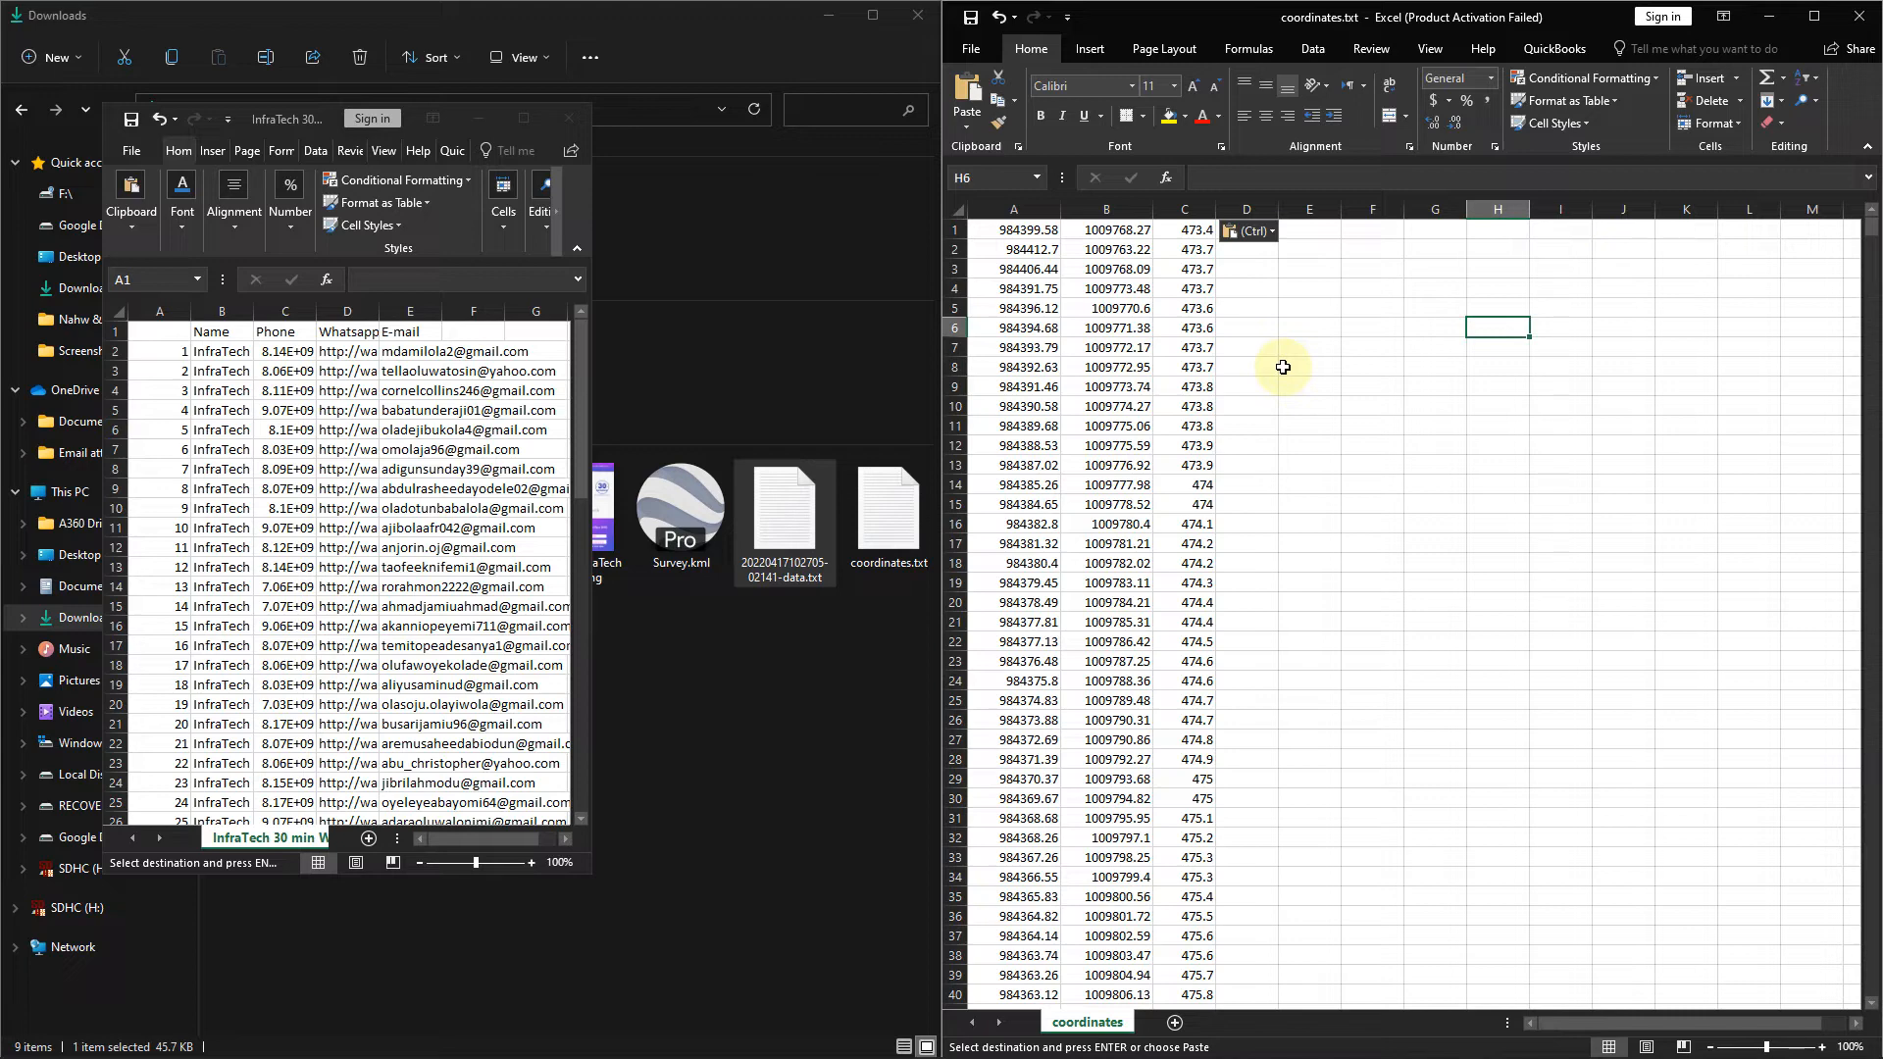
{"action": "left_click", "coordinate": [1264, 306]}
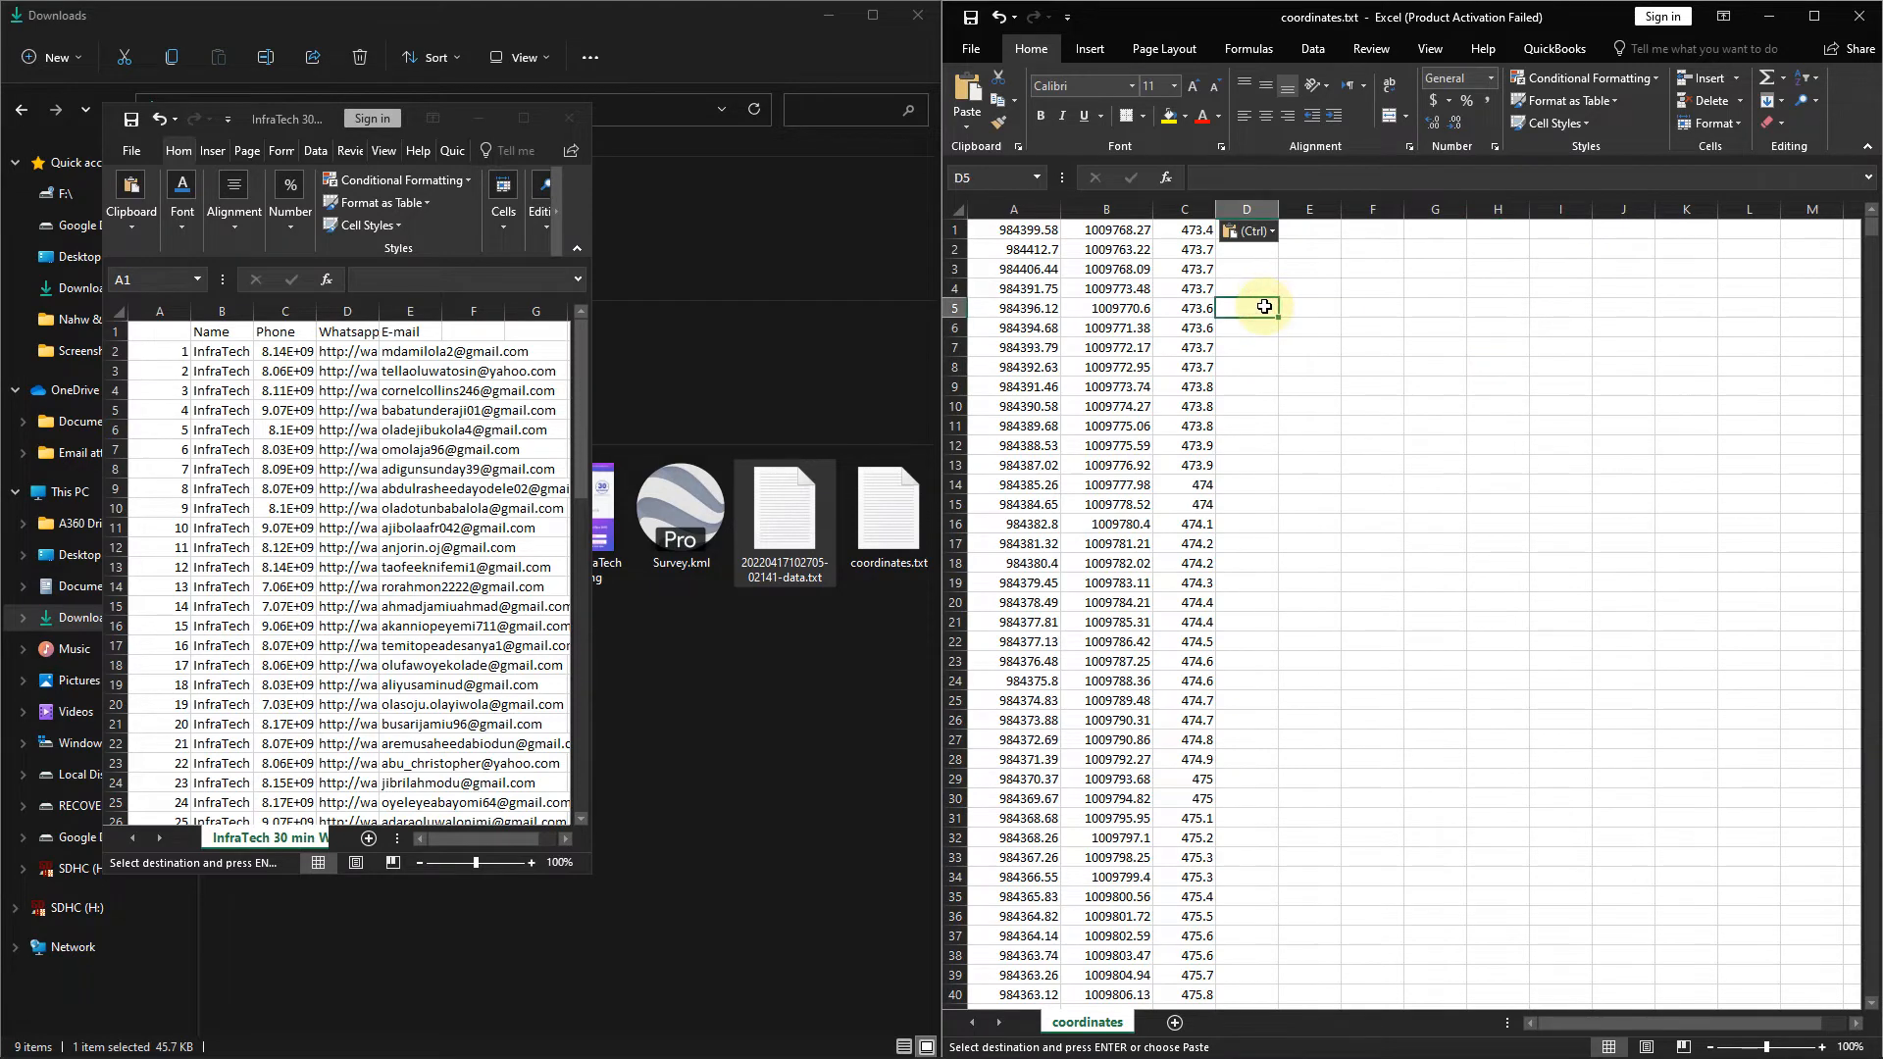
{"action": "key", "text": "Escape"}
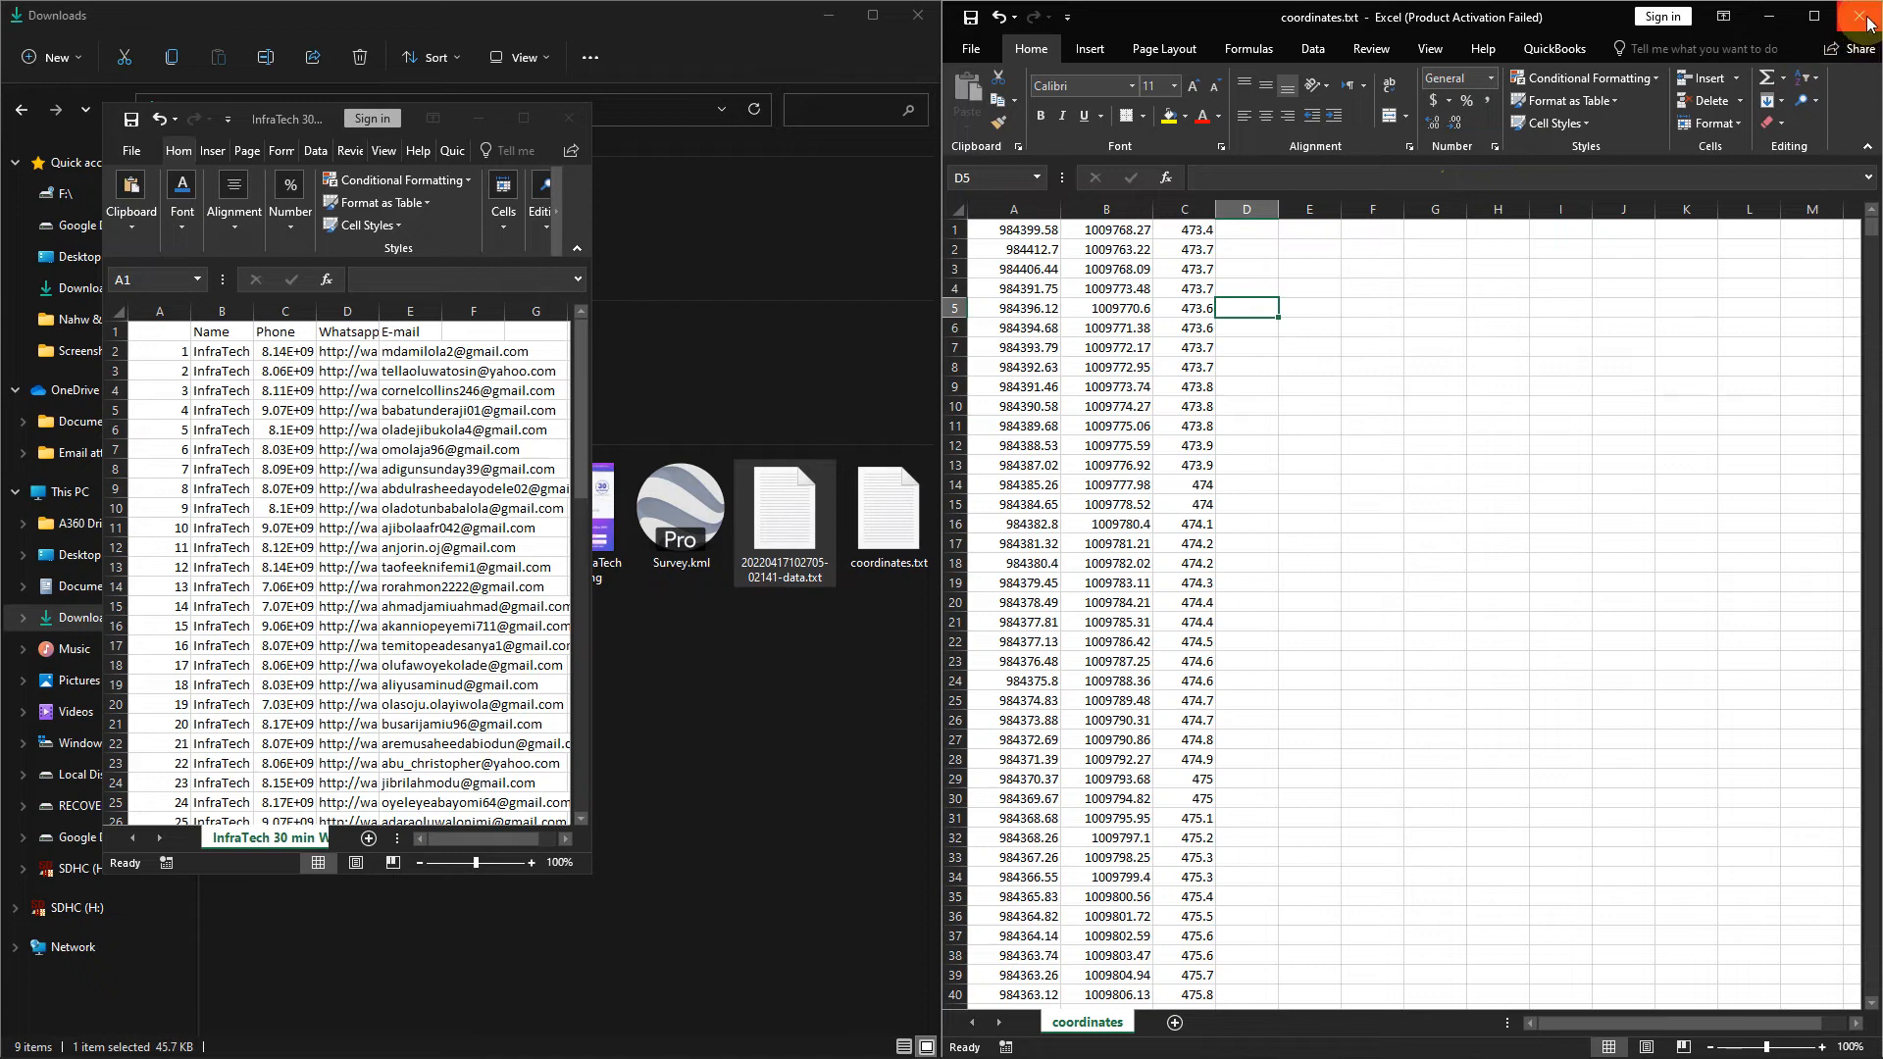
Save a copy of the workbook in Downloads as coordinates.csv in CSV (Comma delimited) format.
{"action": "left_click", "coordinate": [970, 49]}
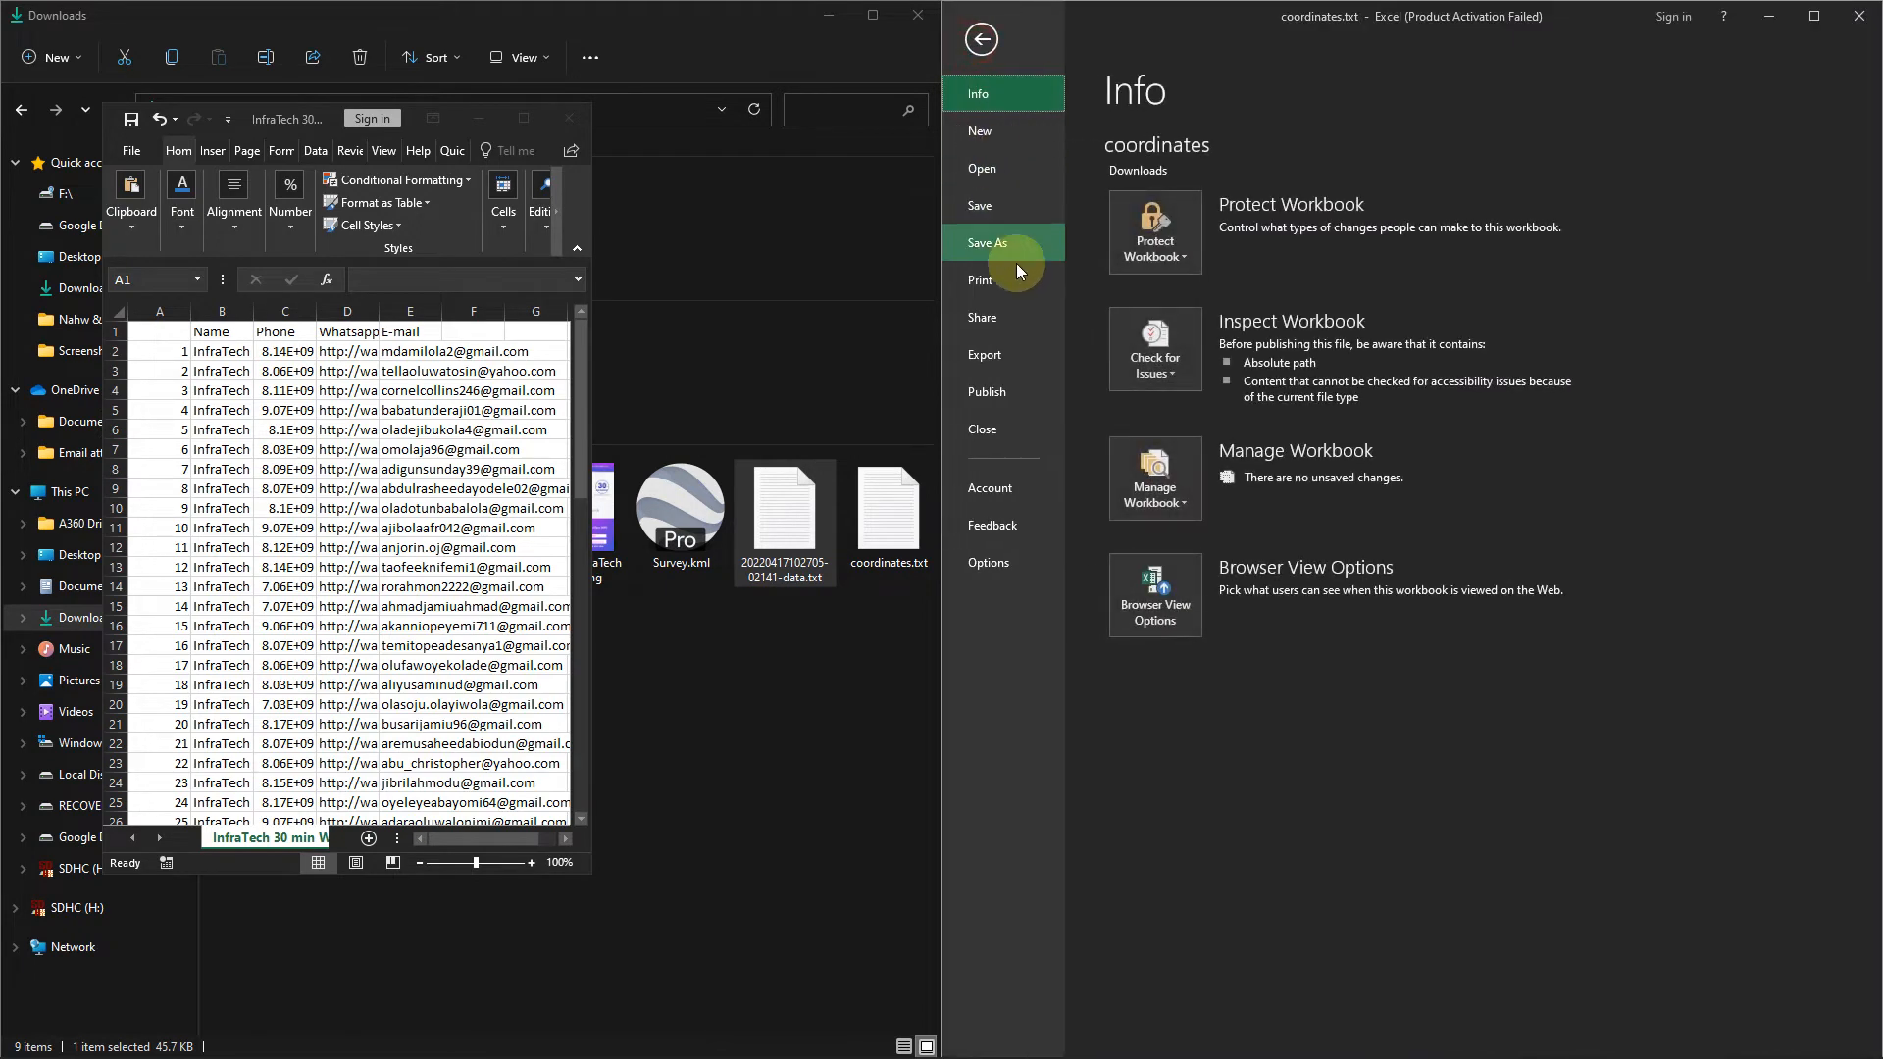
{"action": "left_click", "coordinate": [1020, 245]}
{"action": "left_click", "coordinate": [1240, 402]}
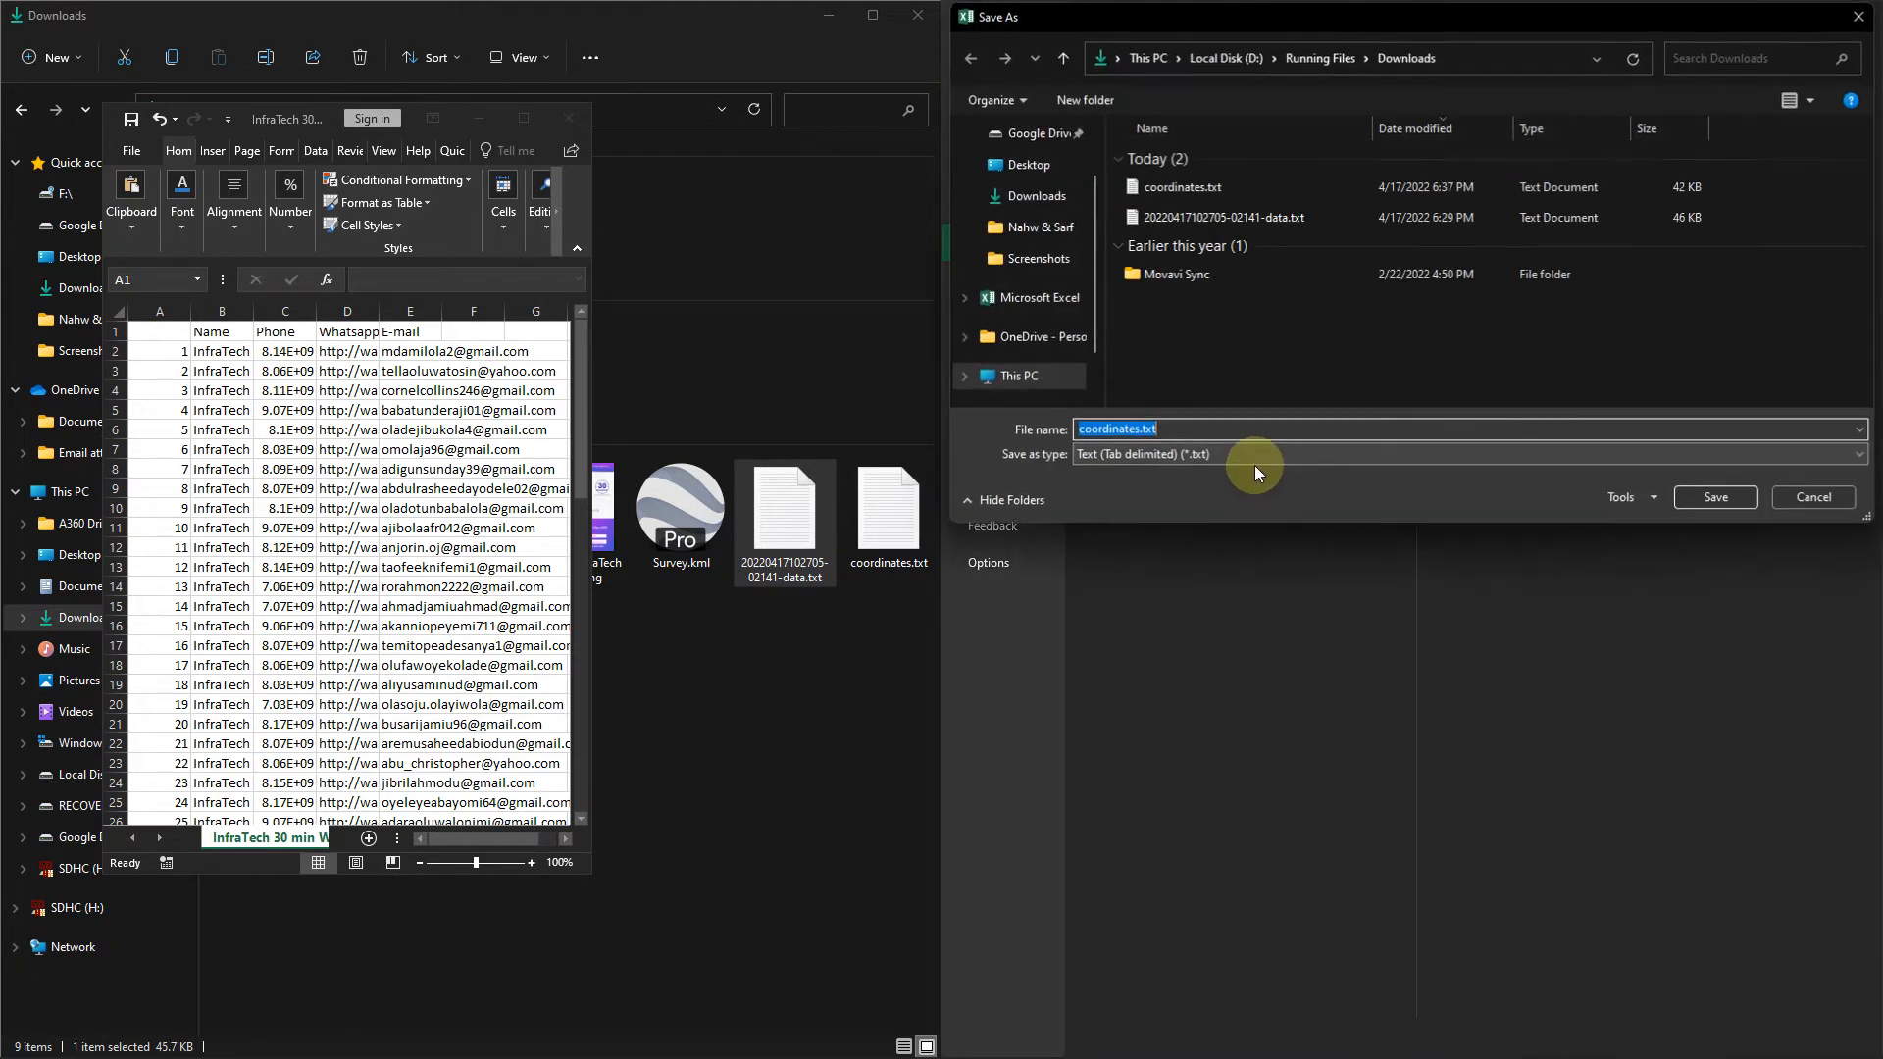
{"action": "left_click", "coordinate": [1232, 455]}
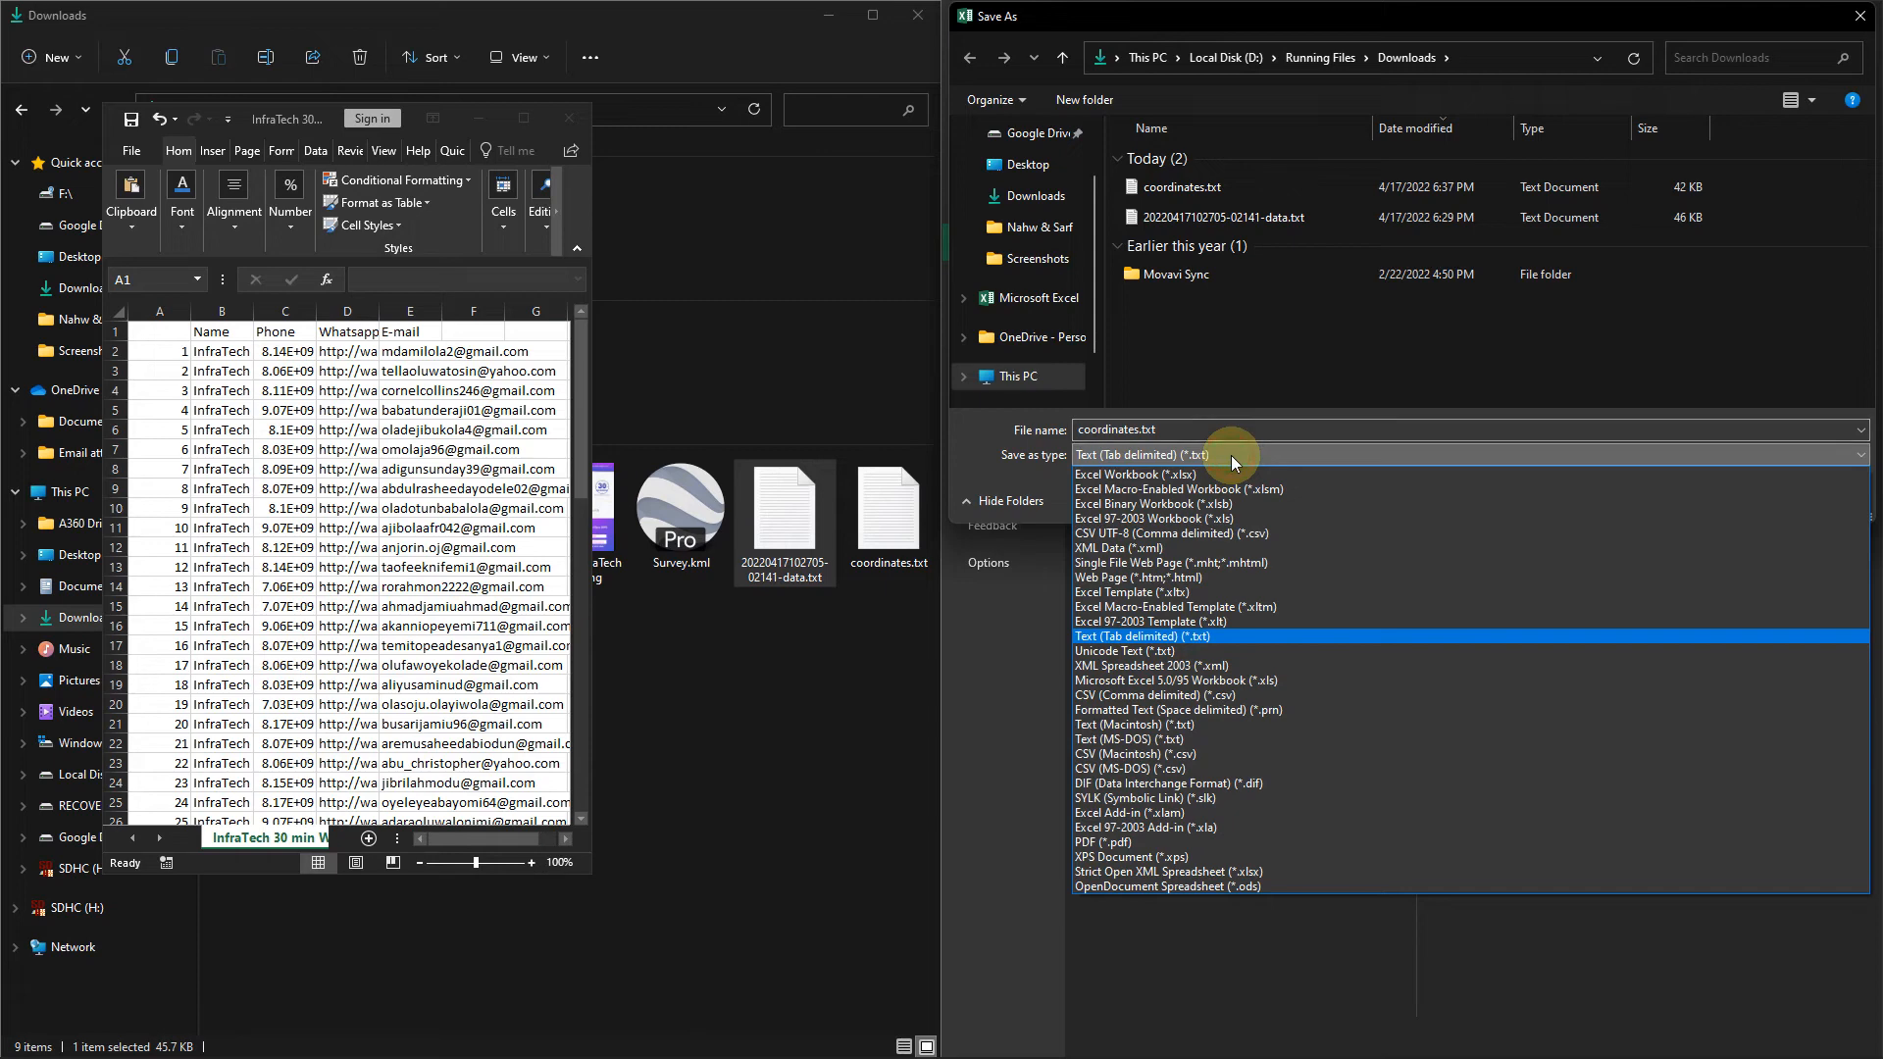
{"action": "left_click", "coordinate": [1222, 706]}
{"action": "left_click", "coordinate": [1682, 498]}
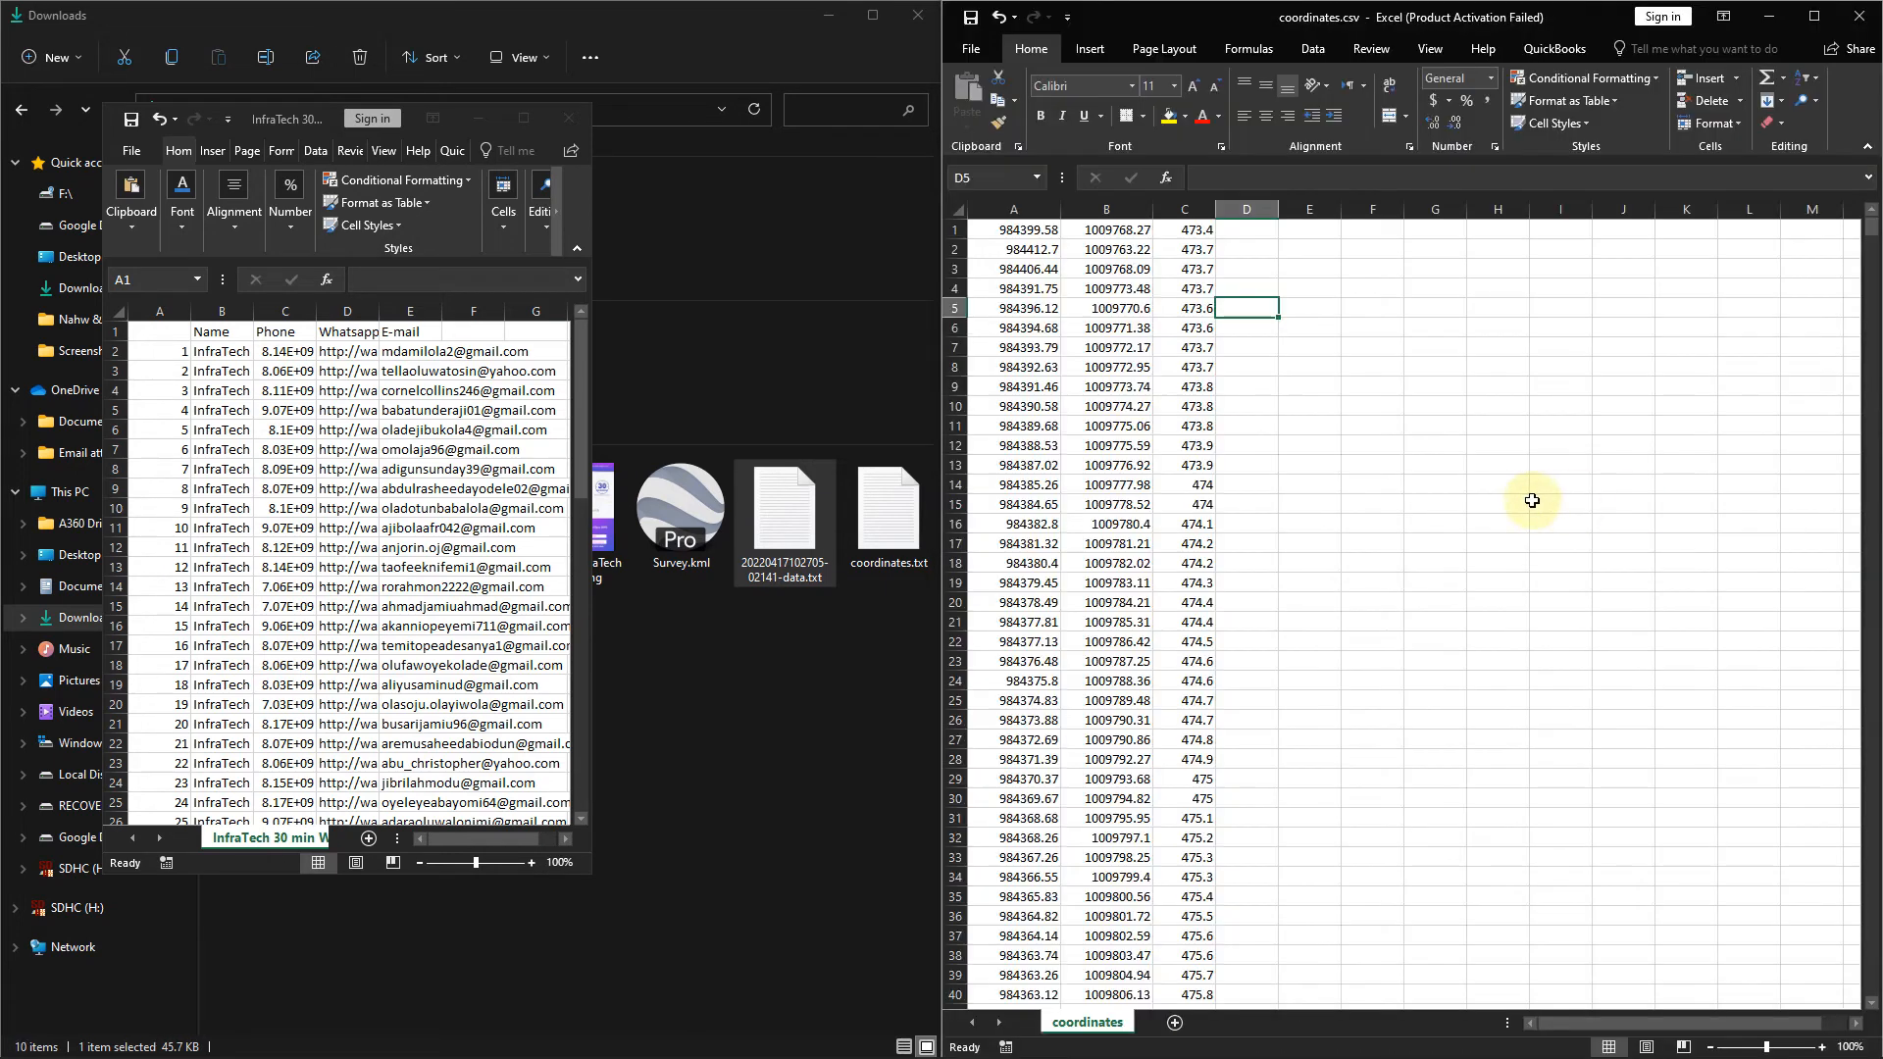
Close both Excel windows and the Downloads folder, and switch to Civil 3D at full-screen size.
{"action": "left_click", "coordinate": [1854, 20]}
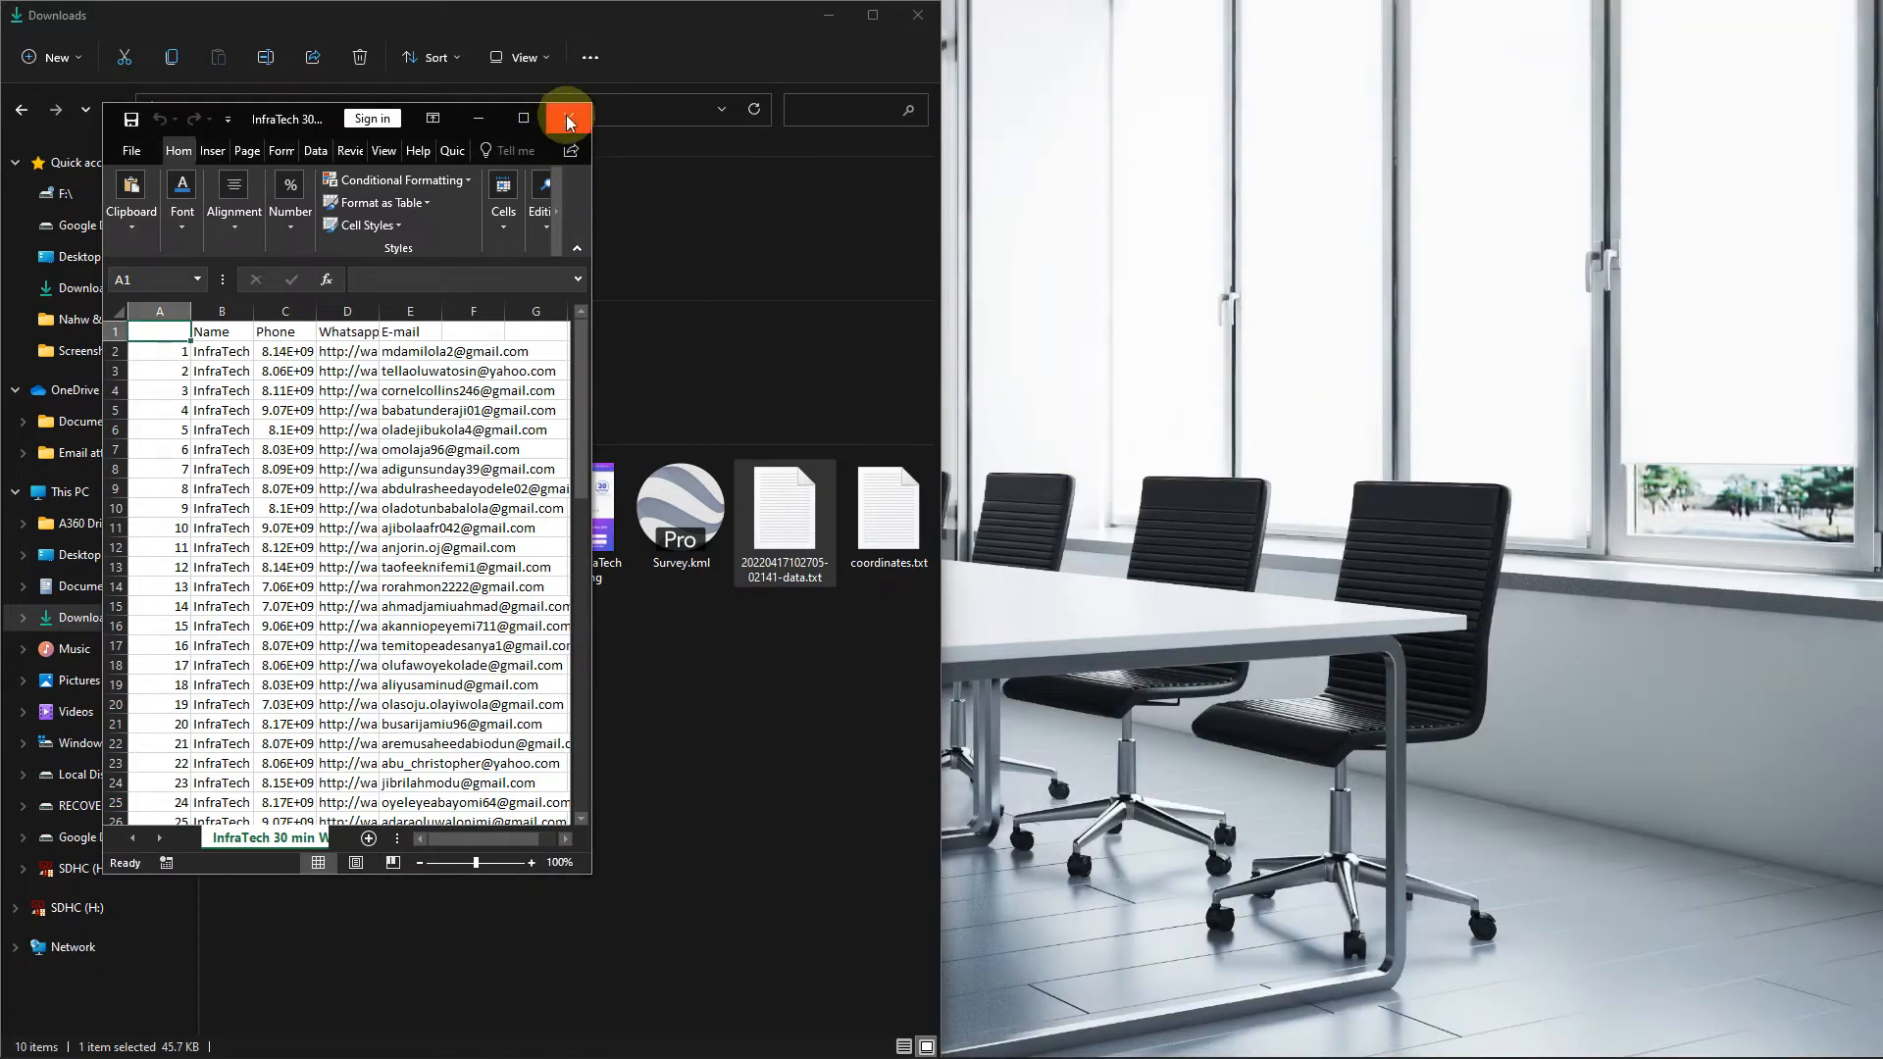
{"action": "left_click", "coordinate": [570, 122]}
{"action": "left_click", "coordinate": [917, 15]}
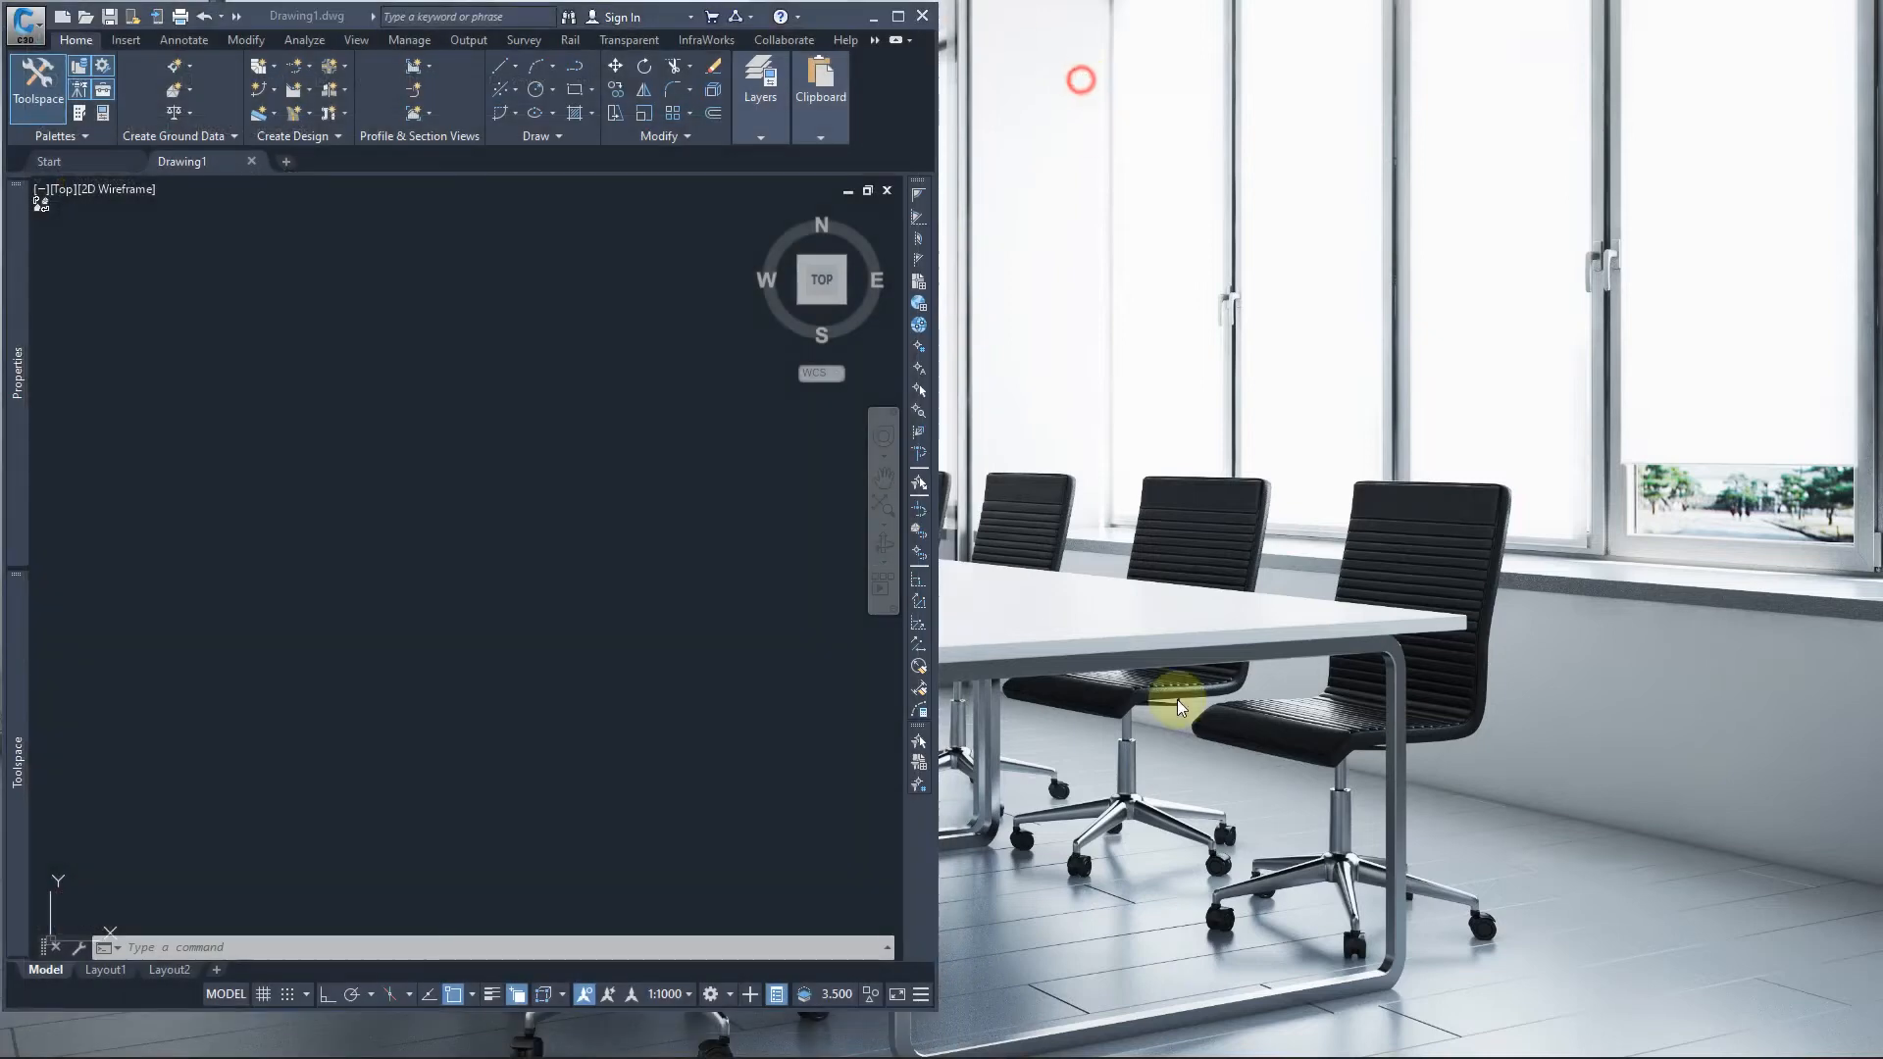
{"action": "left_click", "coordinate": [898, 27]}
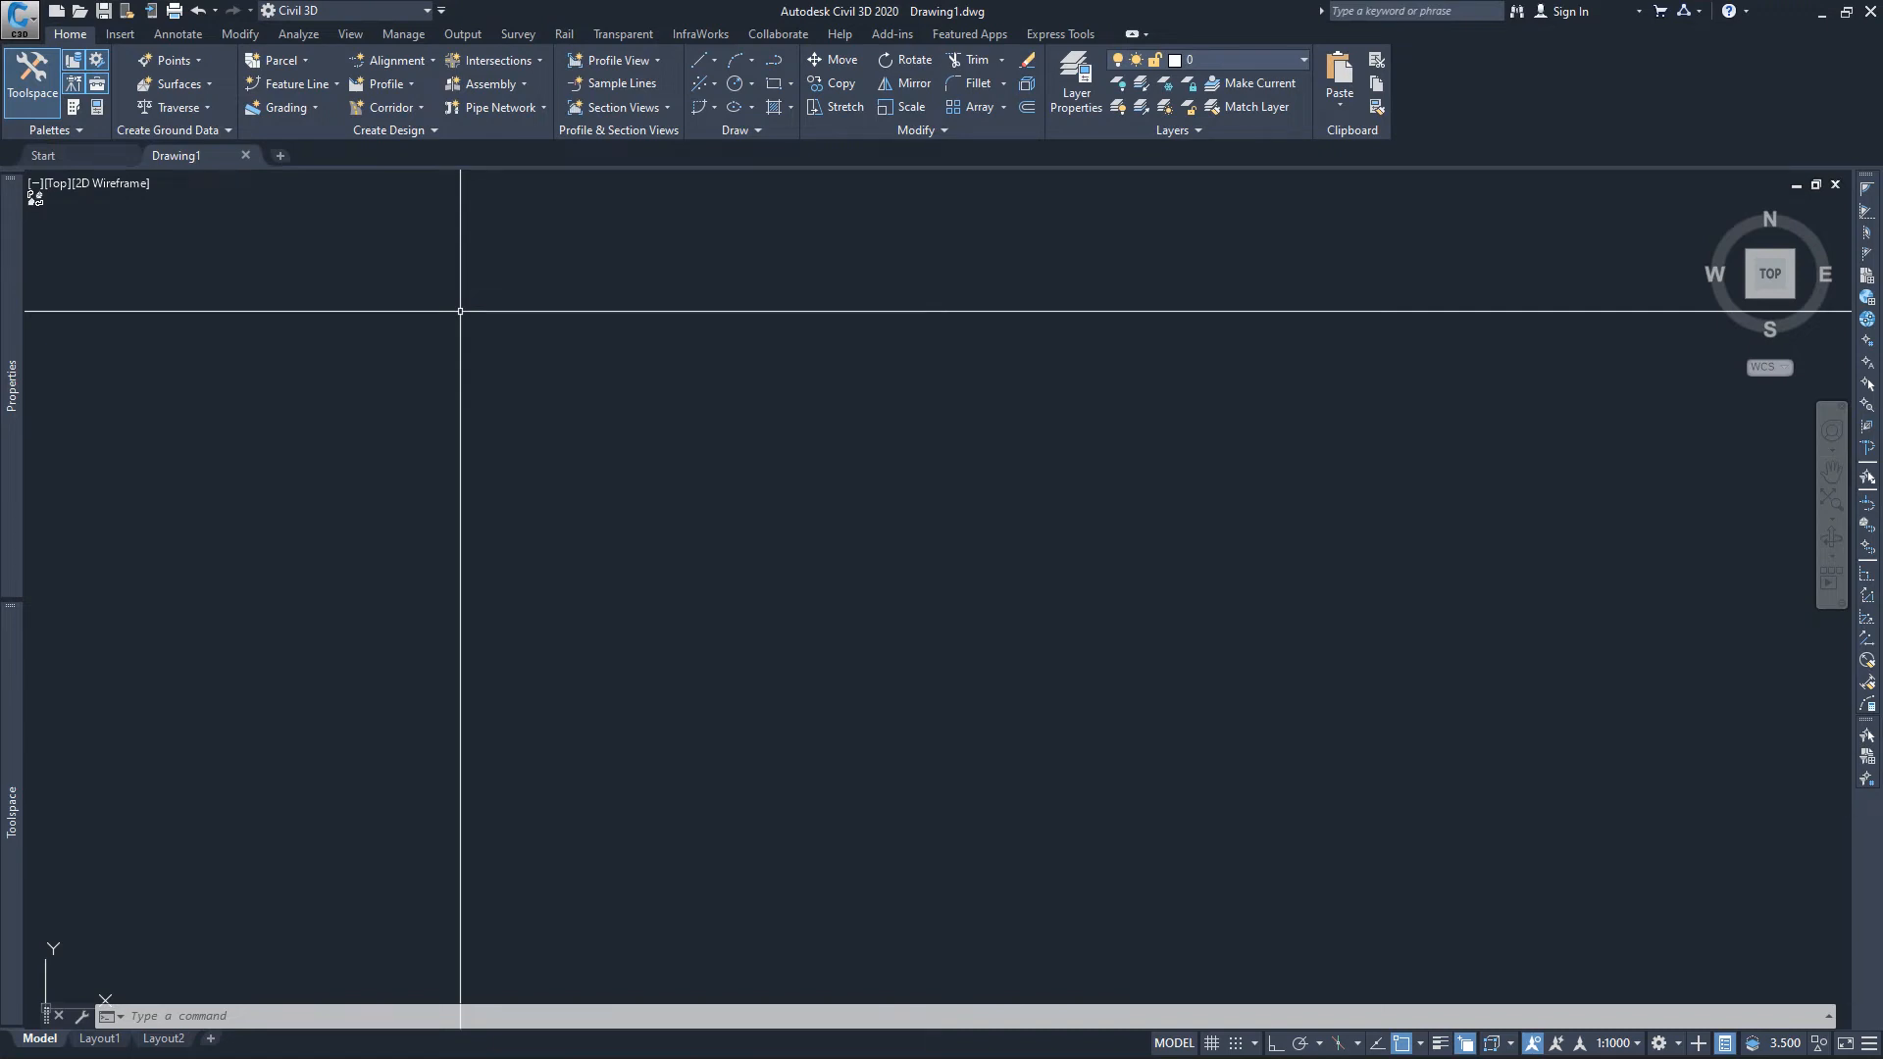
Start importing points from a file and add coordinates.csv from the Downloads folder as the source.
{"action": "left_click", "coordinate": [119, 33]}
{"action": "left_click", "coordinate": [122, 110]}
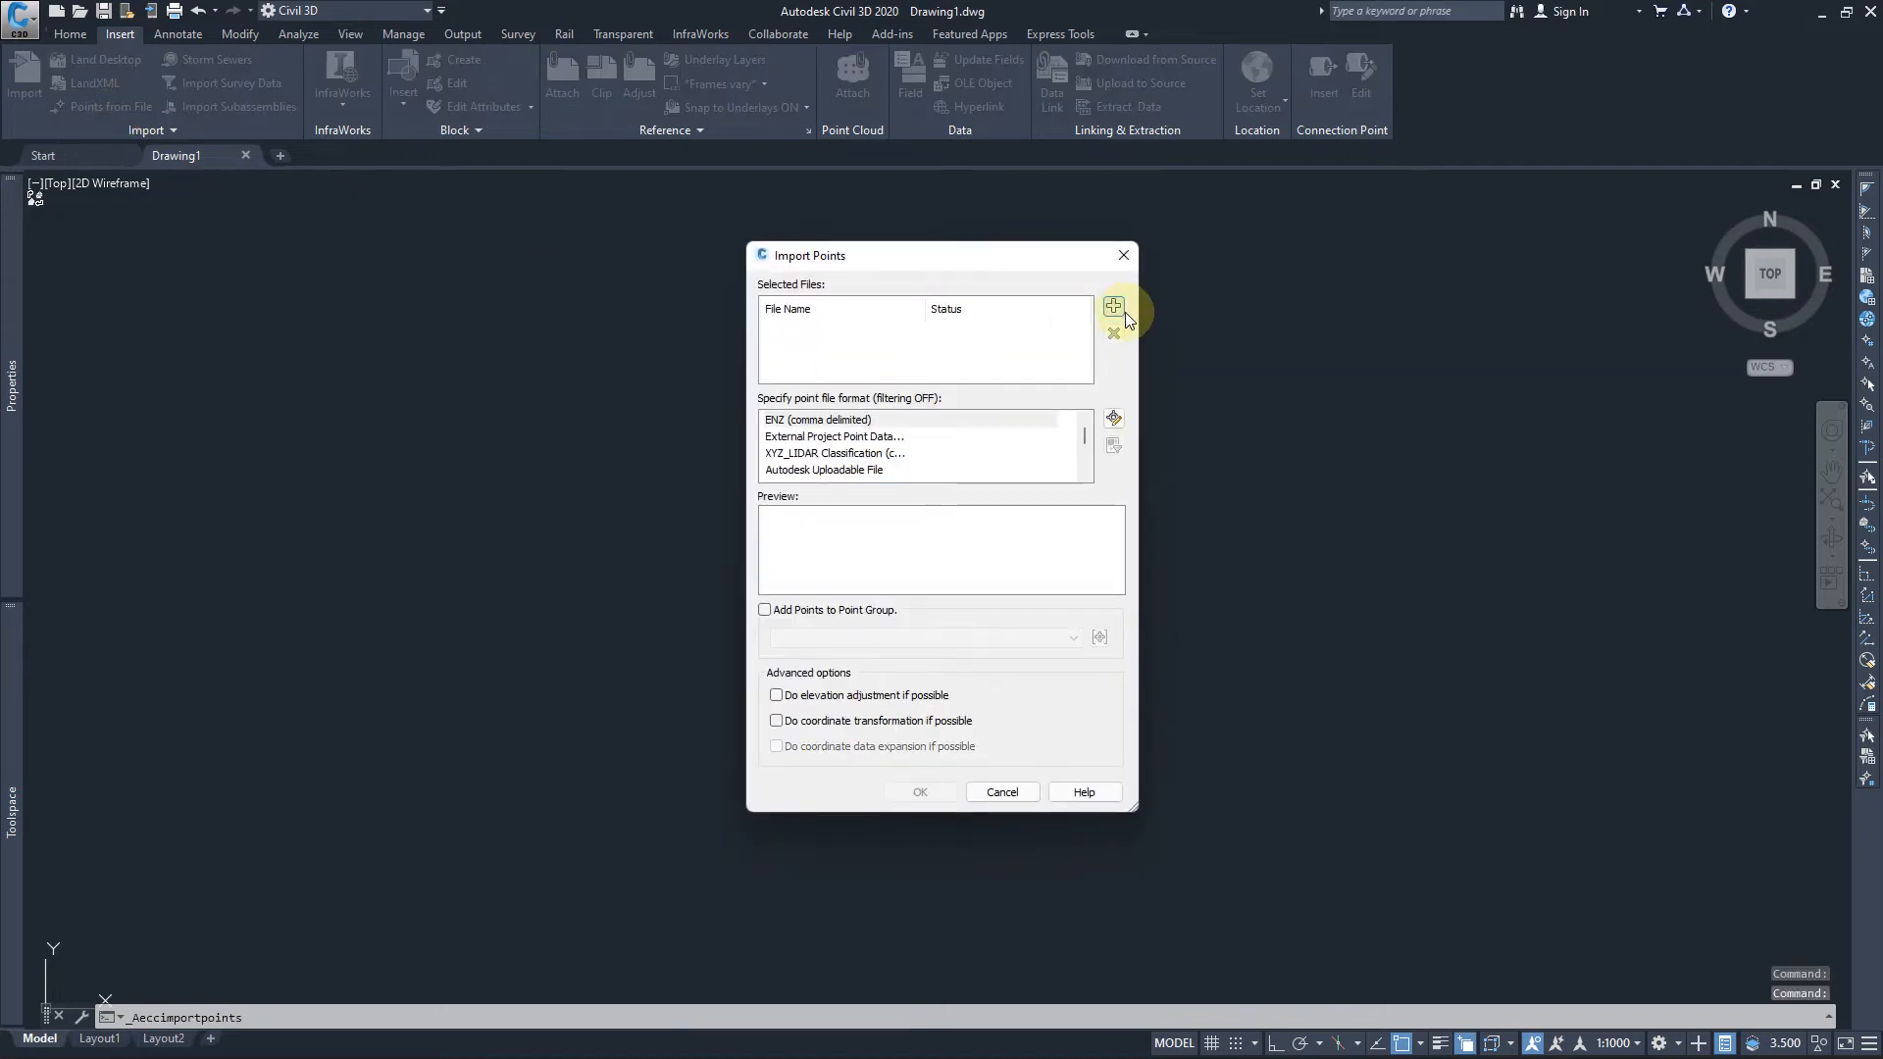
{"action": "left_click", "coordinate": [1114, 308]}
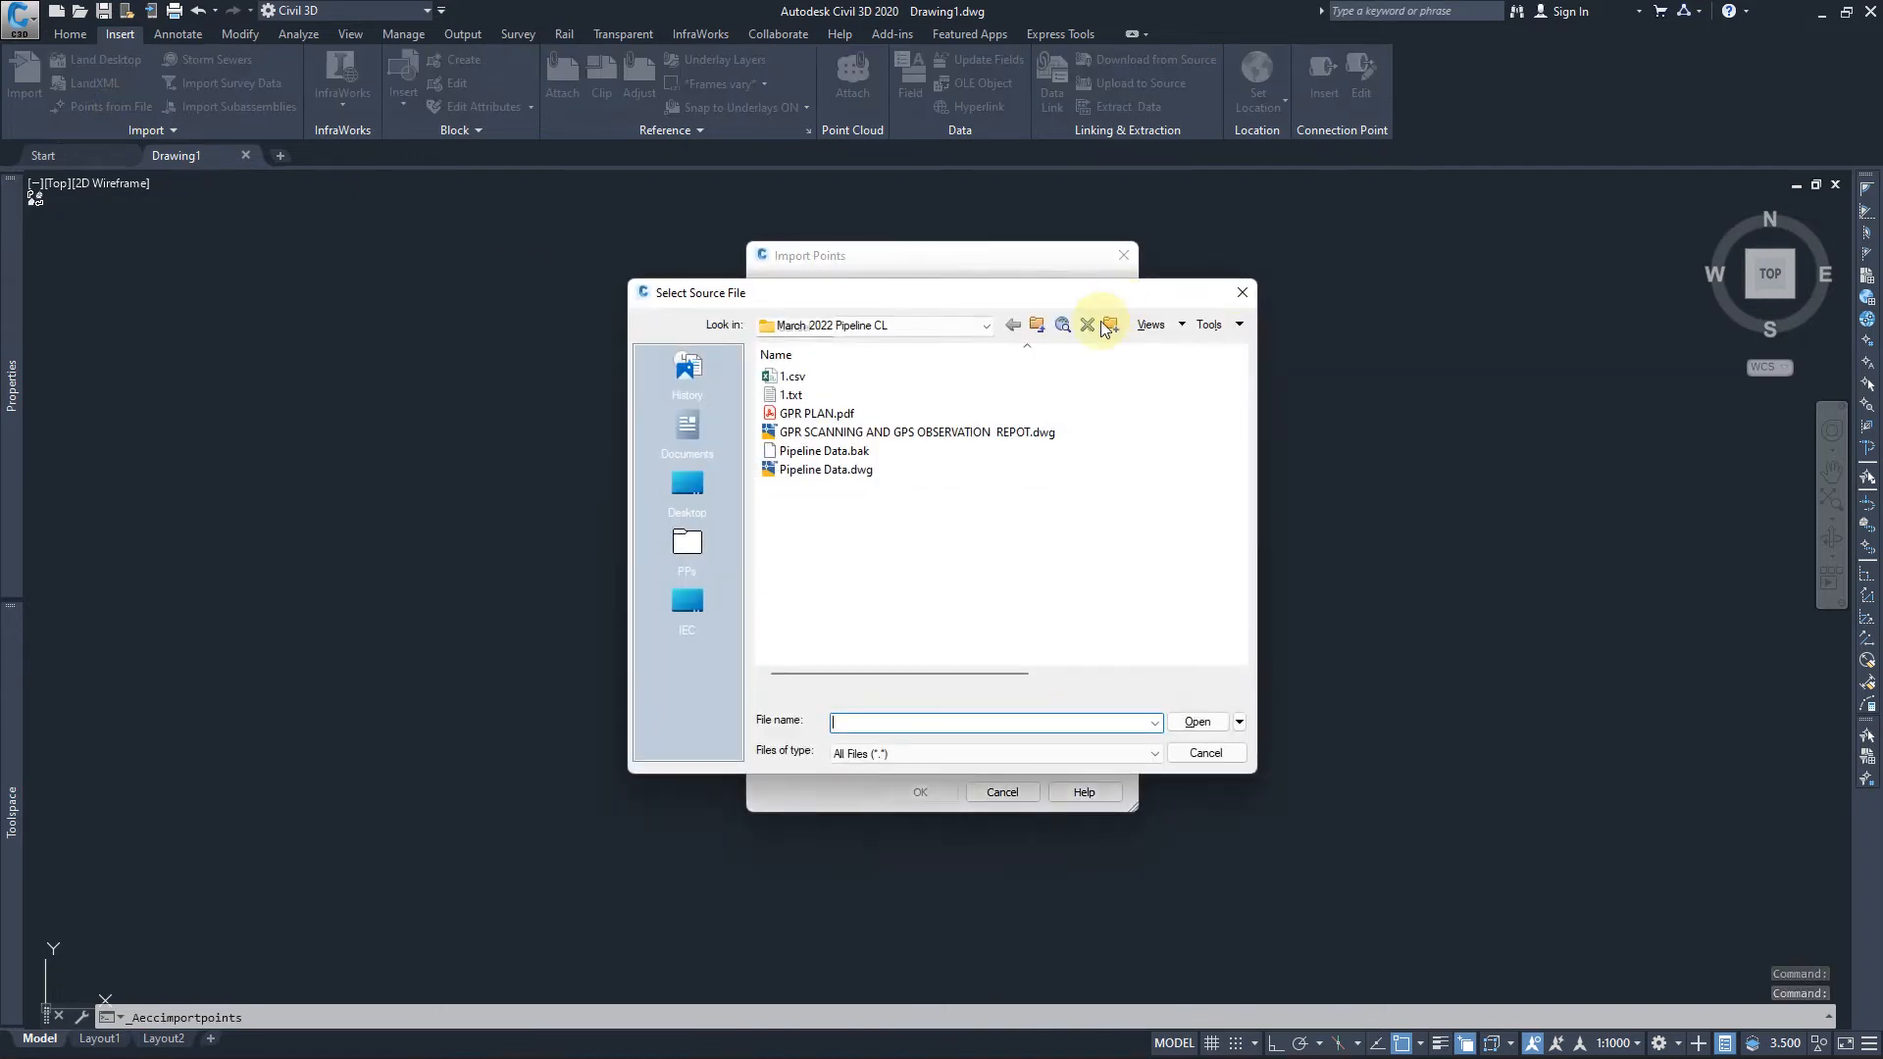
{"action": "left_click", "coordinate": [688, 487]}
{"action": "left_click", "coordinate": [688, 586]}
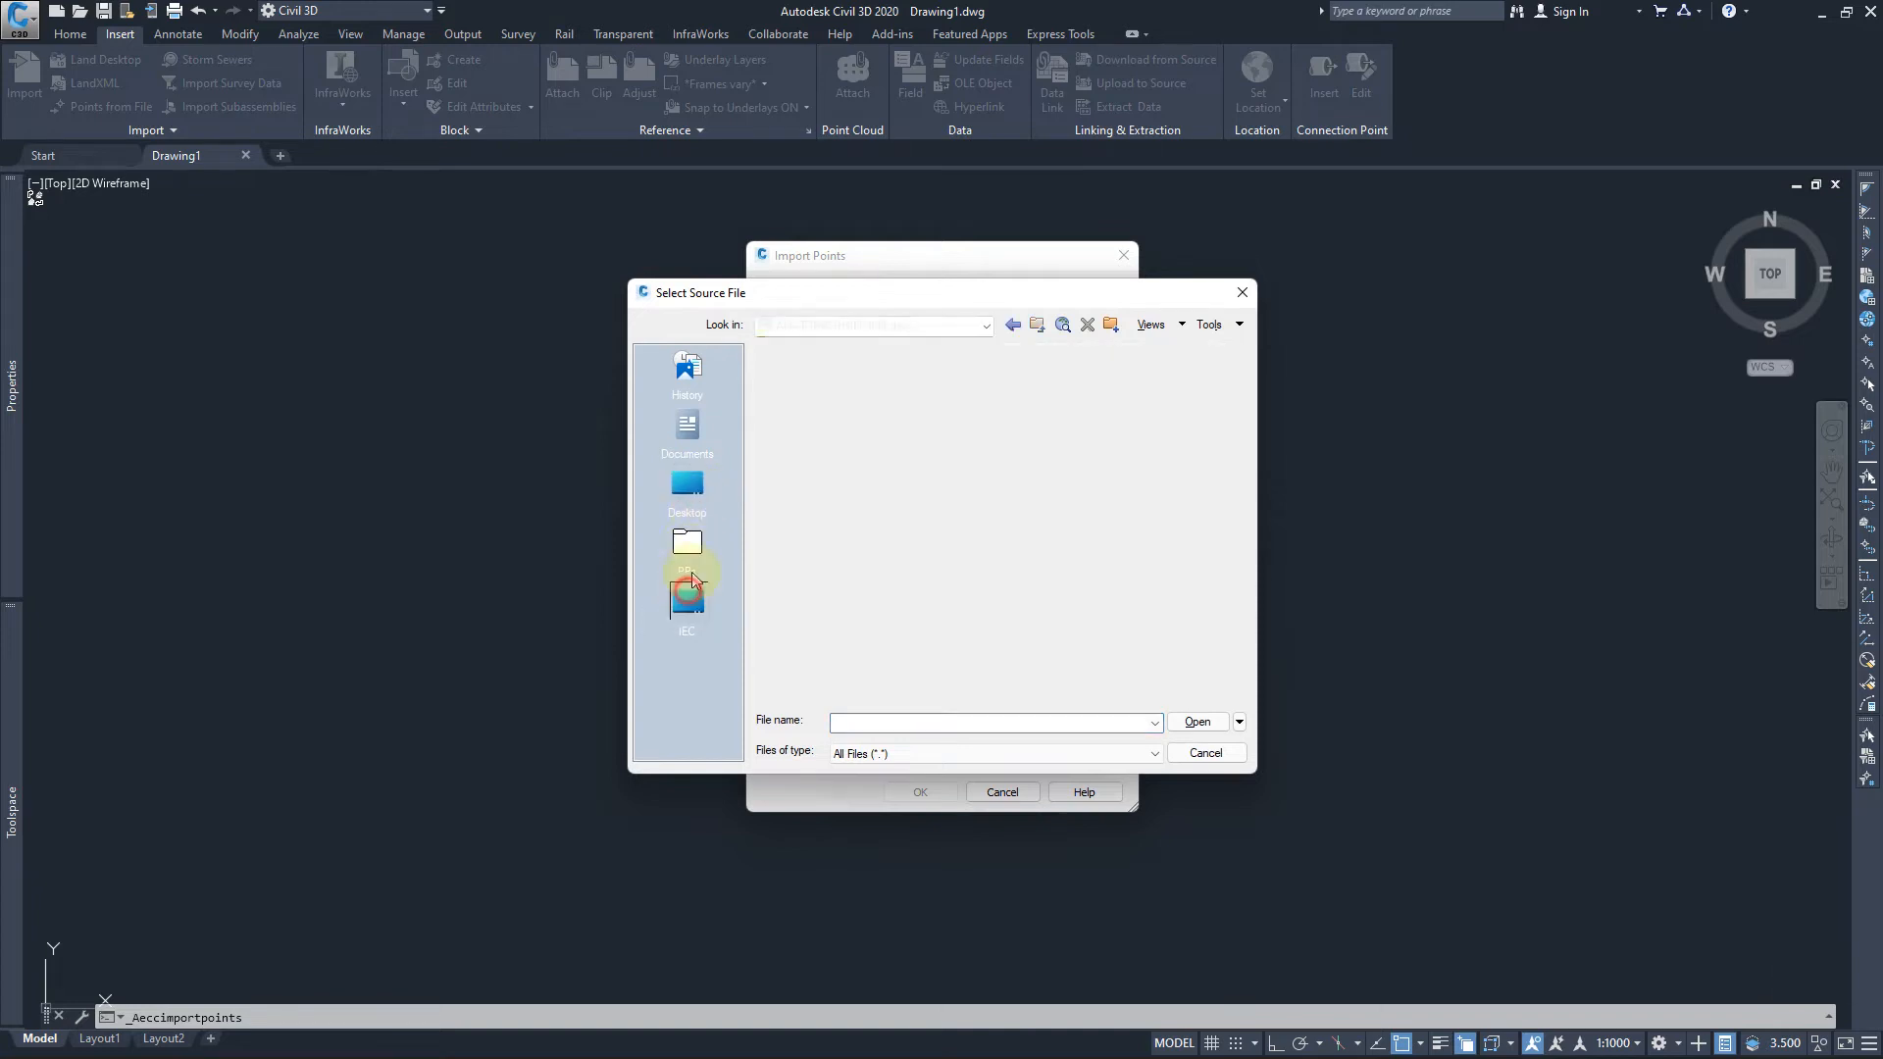
{"action": "left_click", "coordinate": [700, 436]}
{"action": "left_click", "coordinate": [694, 490]}
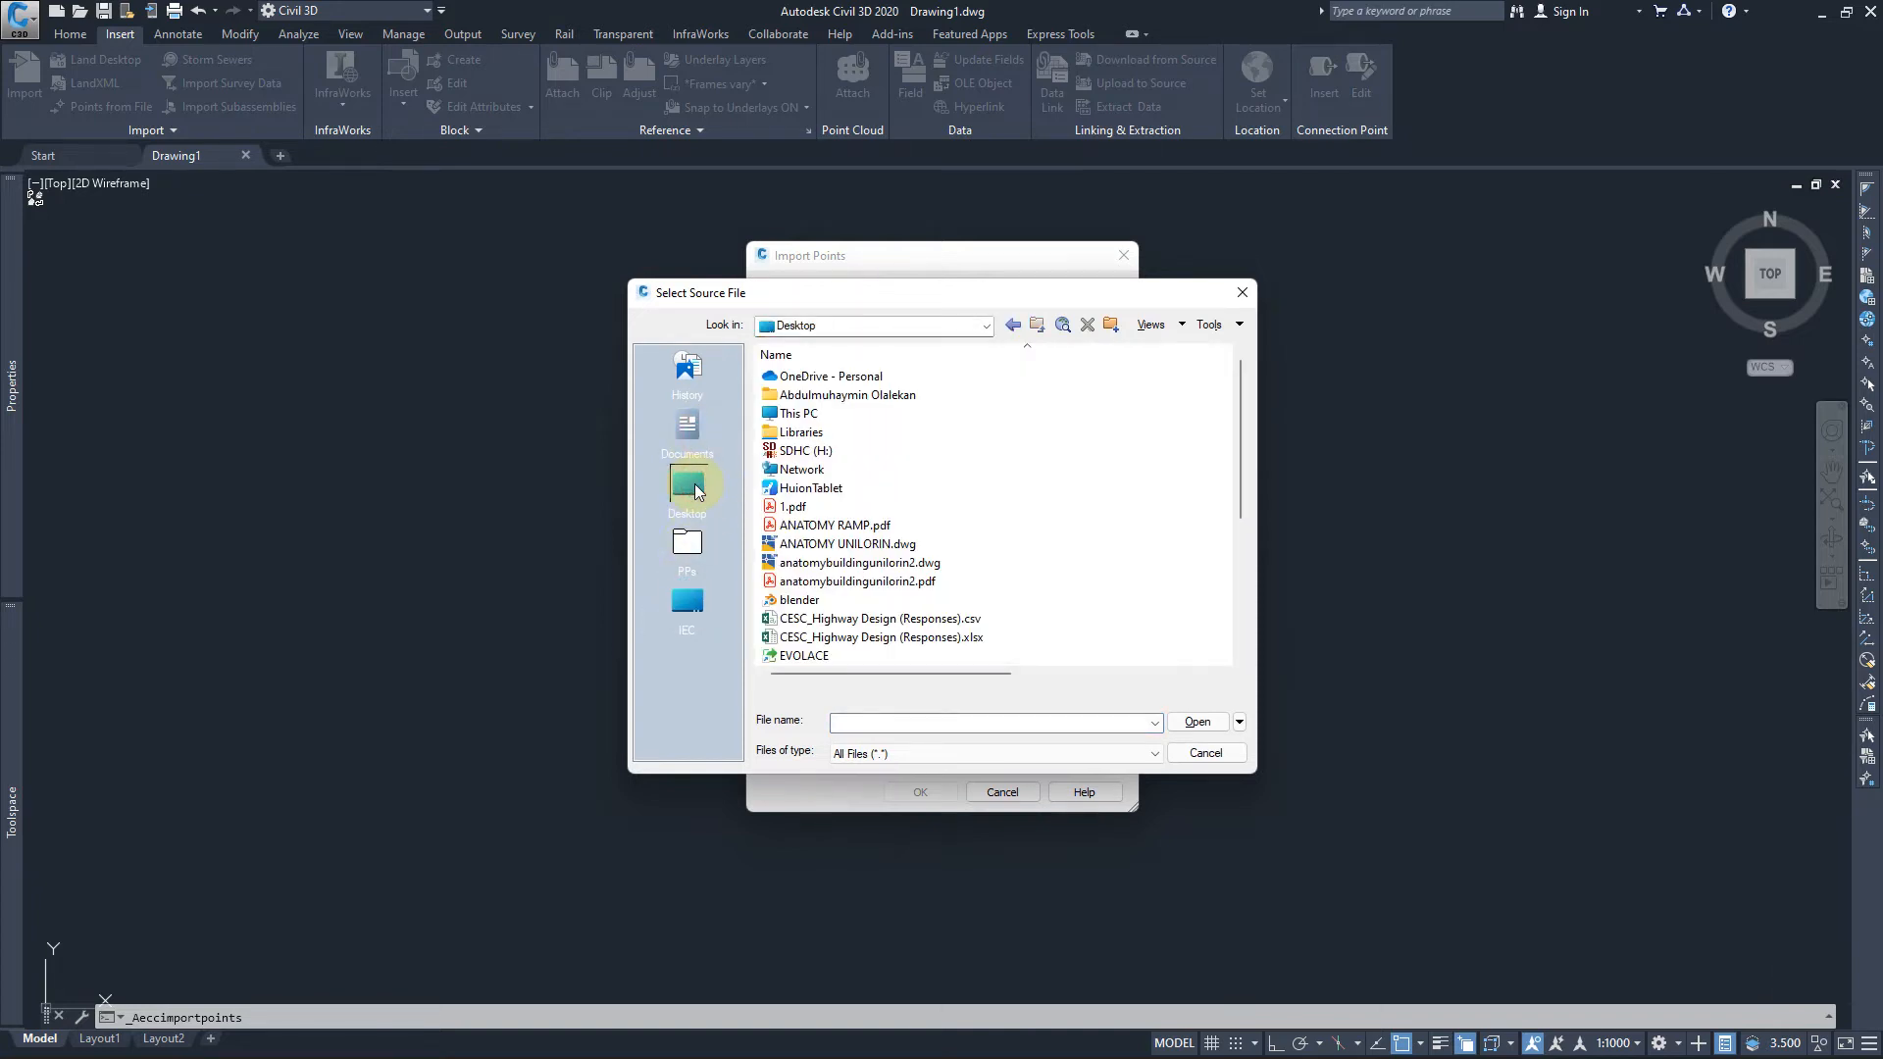
{"action": "double_click", "coordinate": [799, 419]}
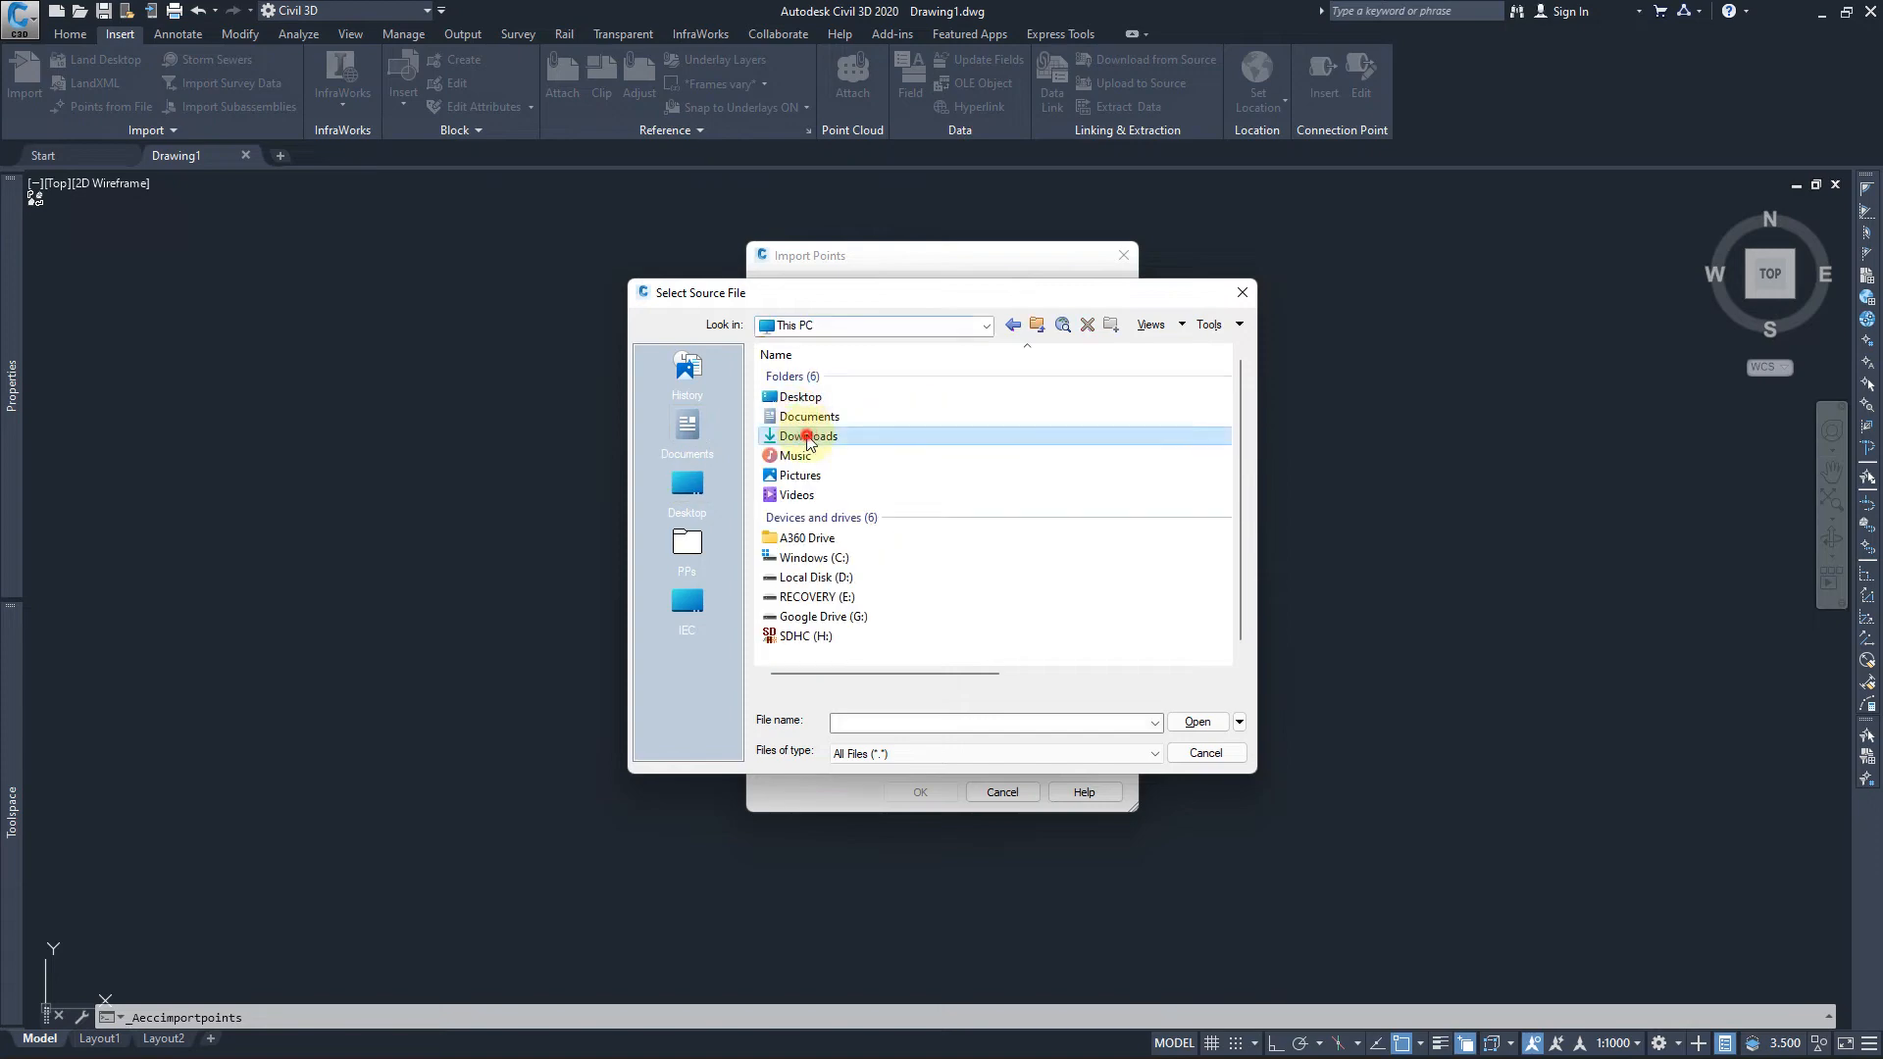
{"action": "double_click", "coordinate": [805, 435]}
{"action": "left_click", "coordinate": [806, 436]}
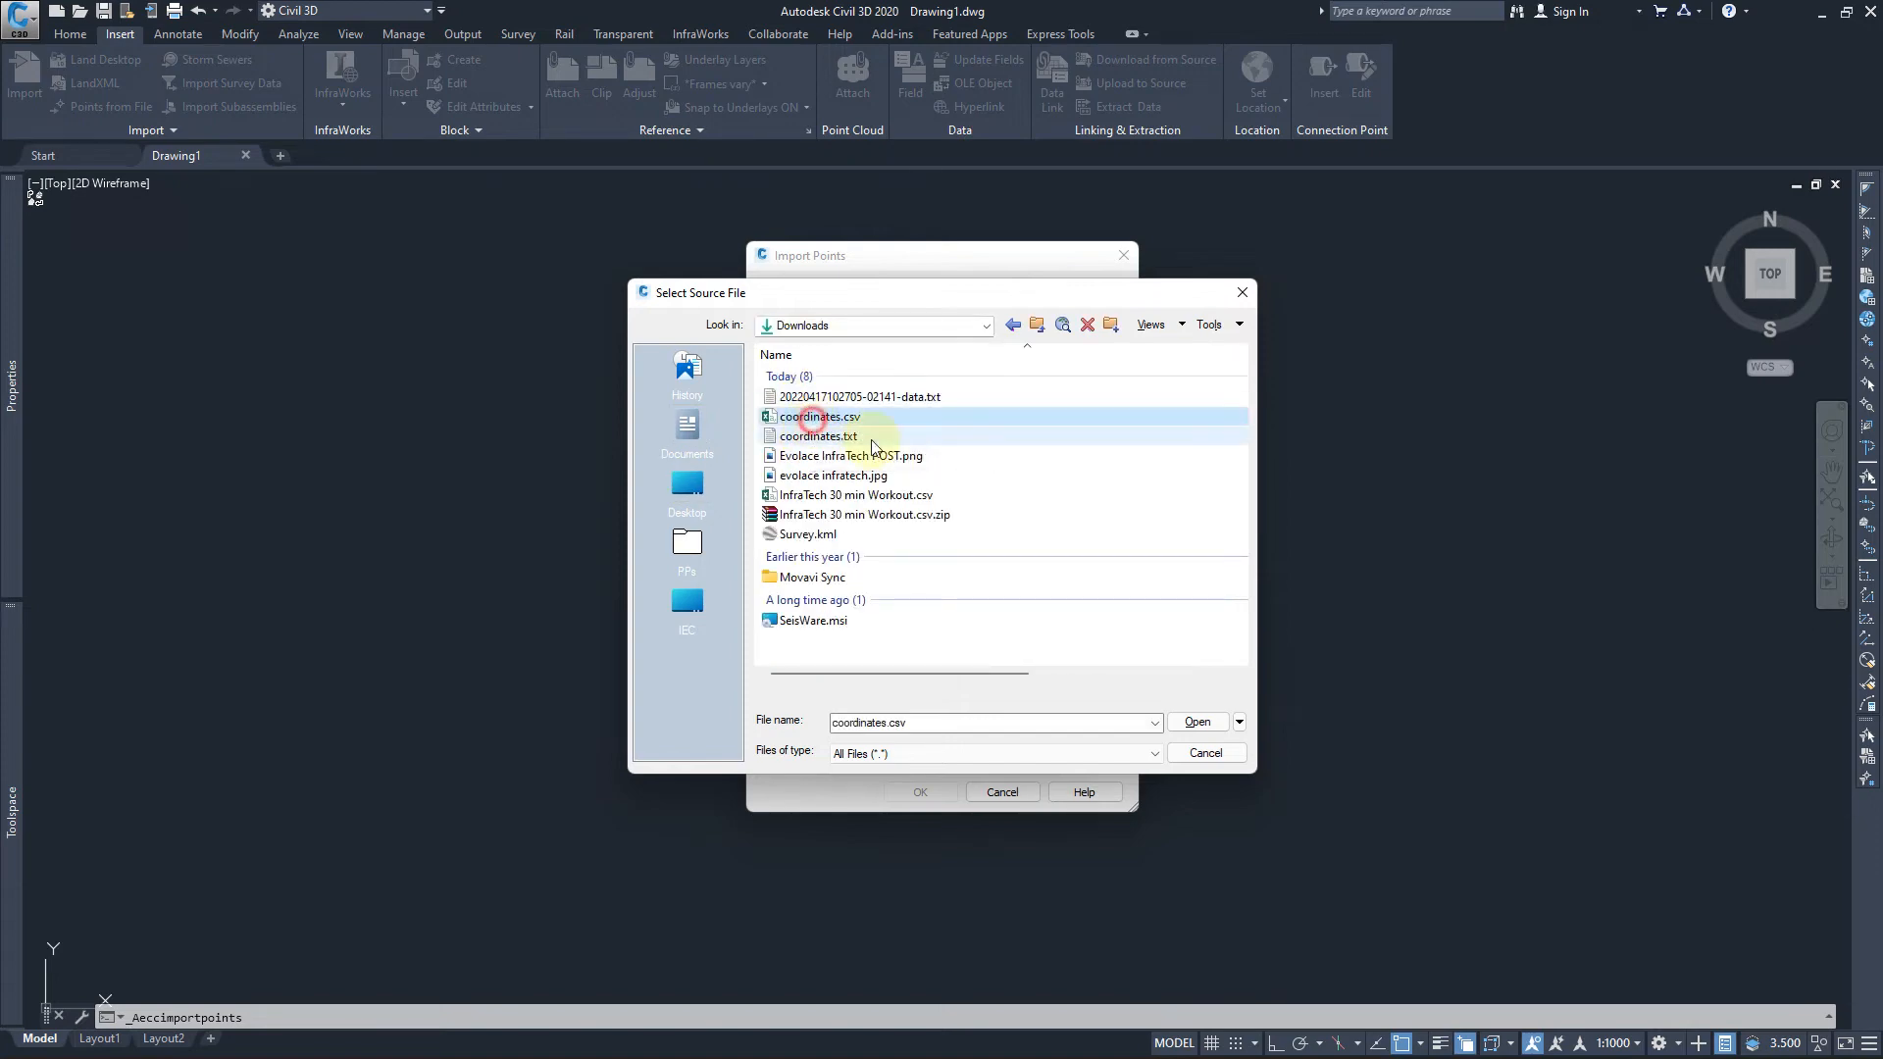
{"action": "left_click", "coordinate": [1197, 722]}
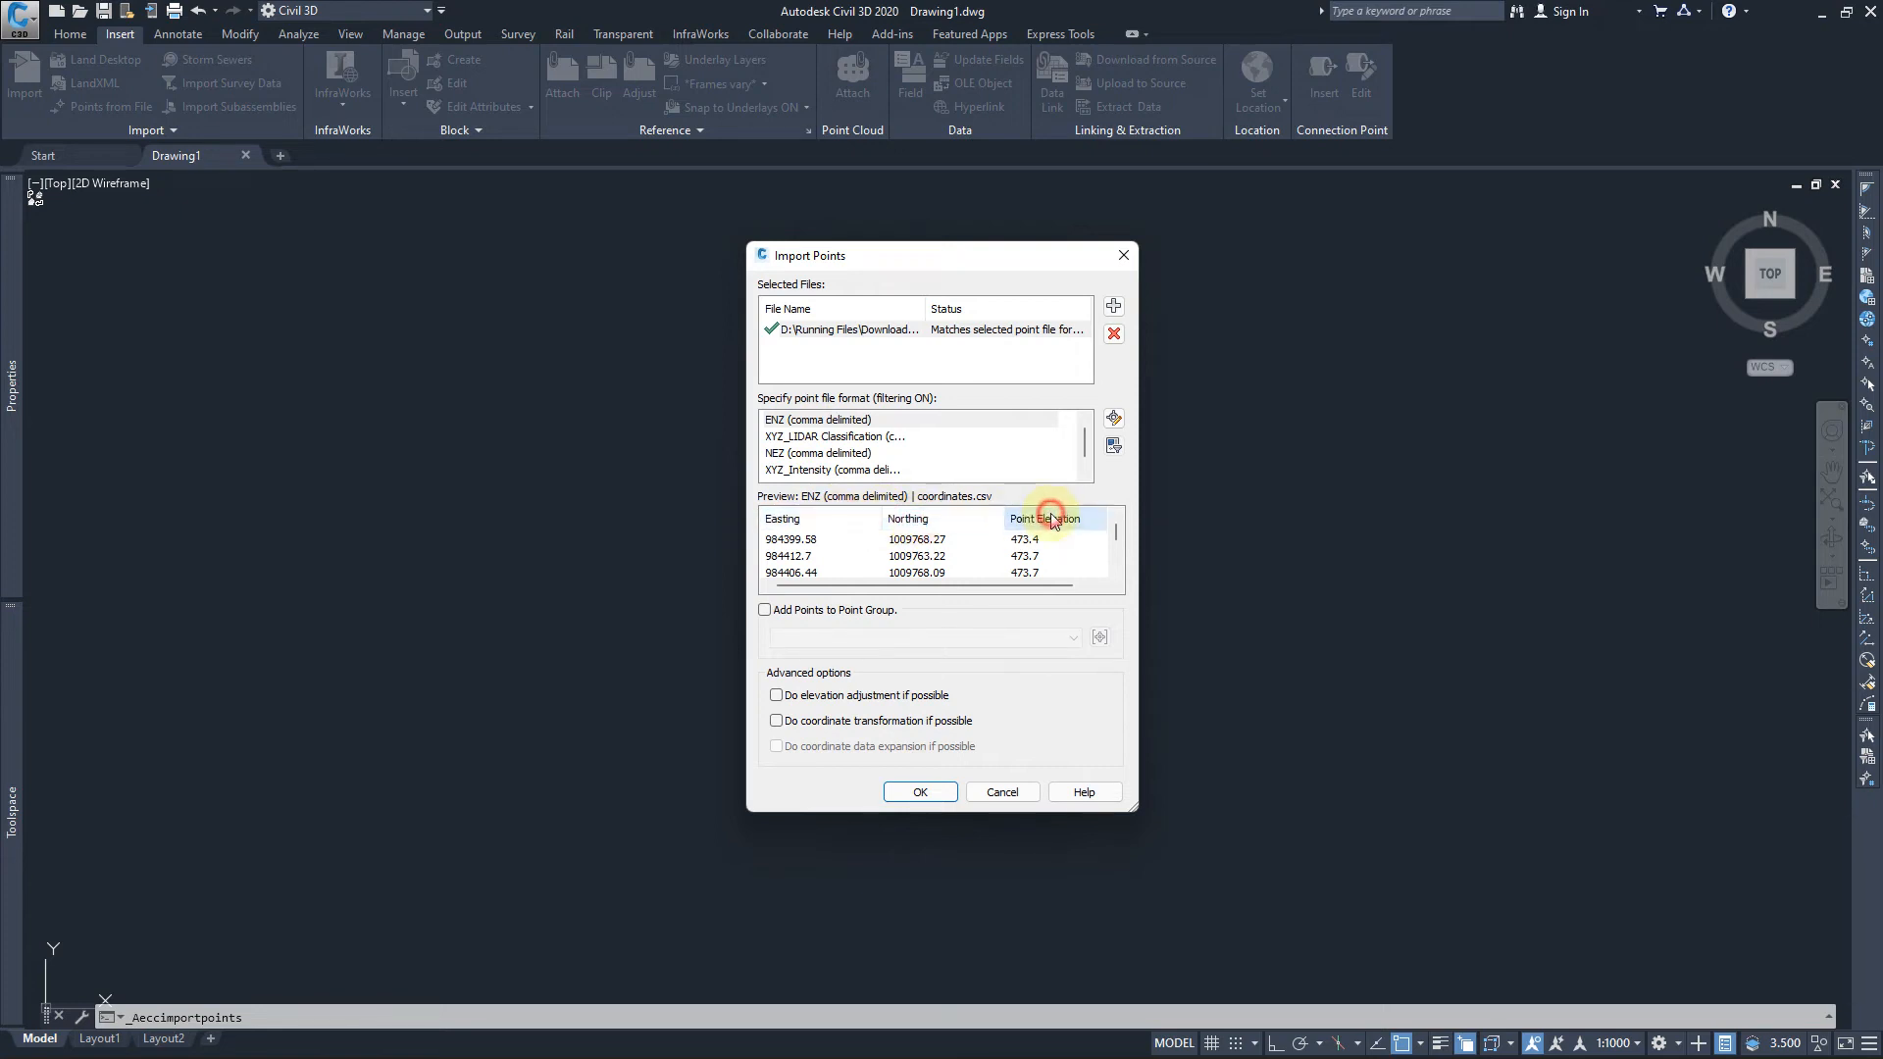
Check the preview, import the points in ENZ (comma delimited) format and zoom to the drawing extents to inspect them.
{"action": "scroll", "coordinate": [1051, 534], "scroll_direction": "down", "scroll_amount": 3}
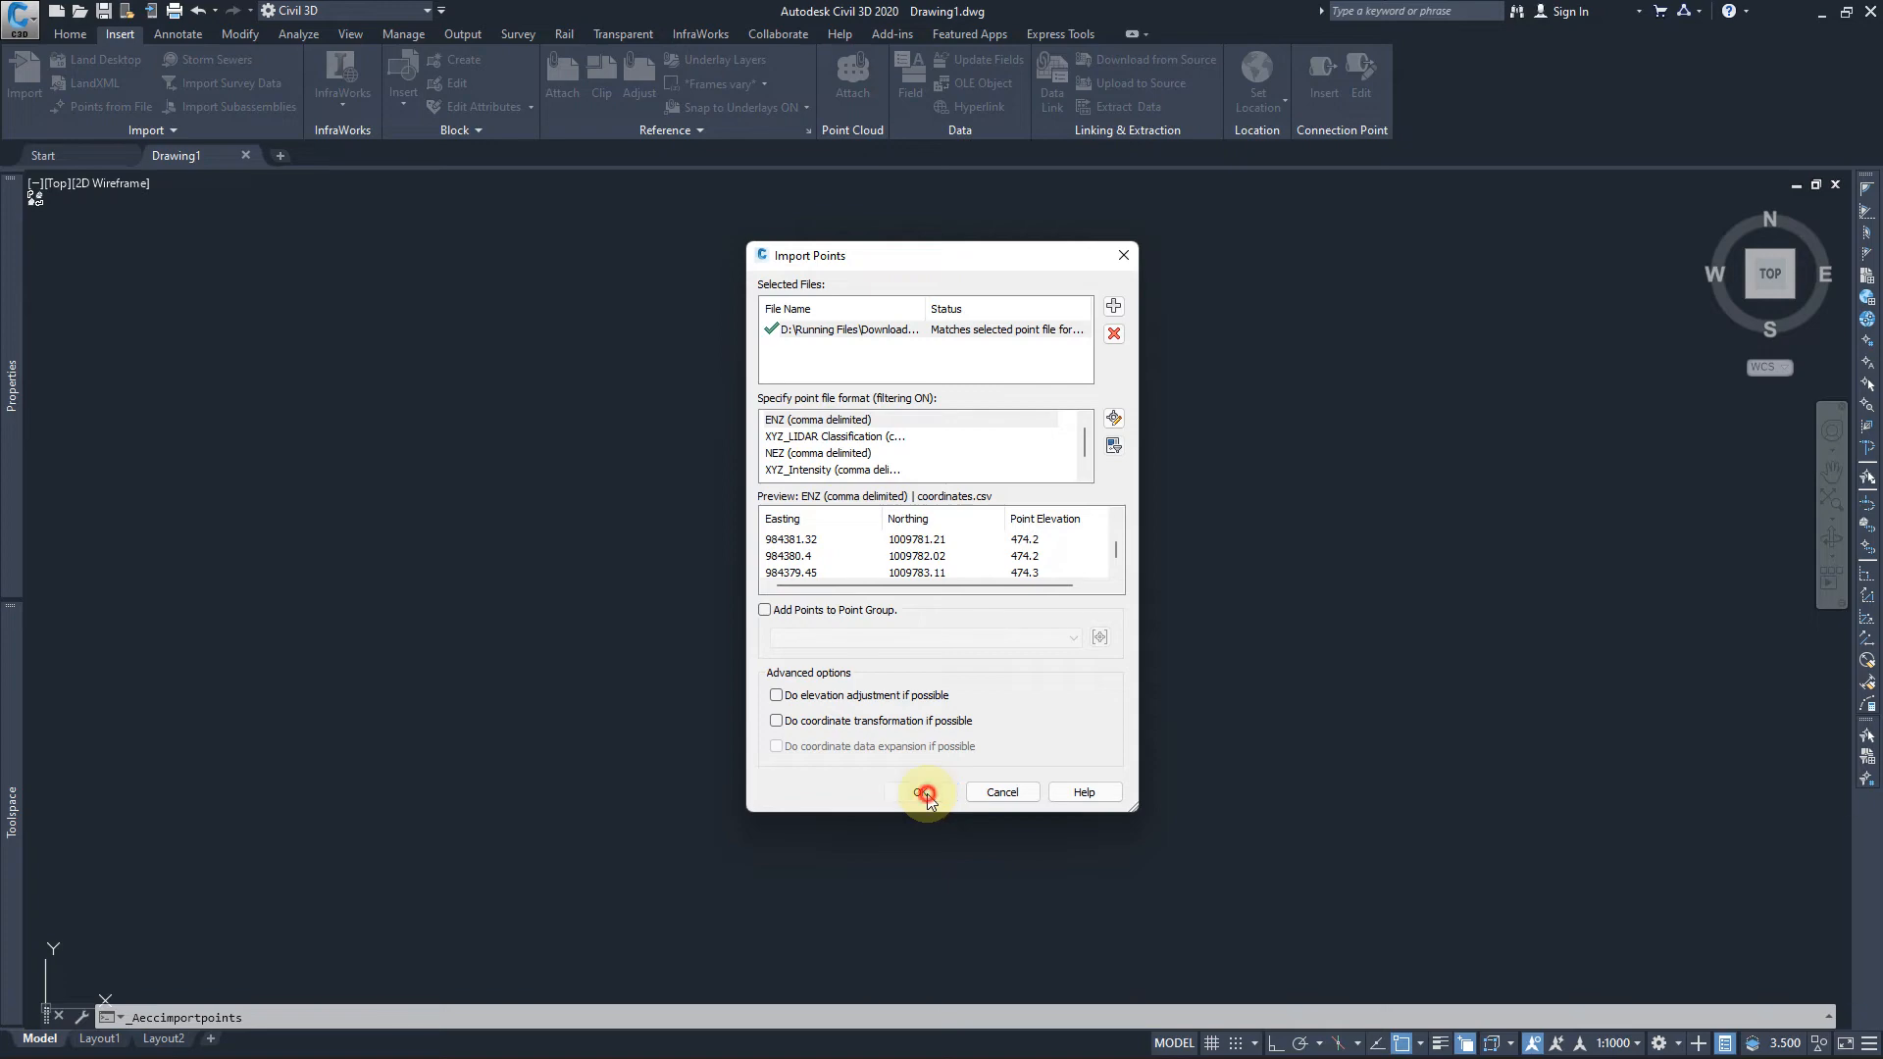
{"action": "left_click", "coordinate": [921, 791]}
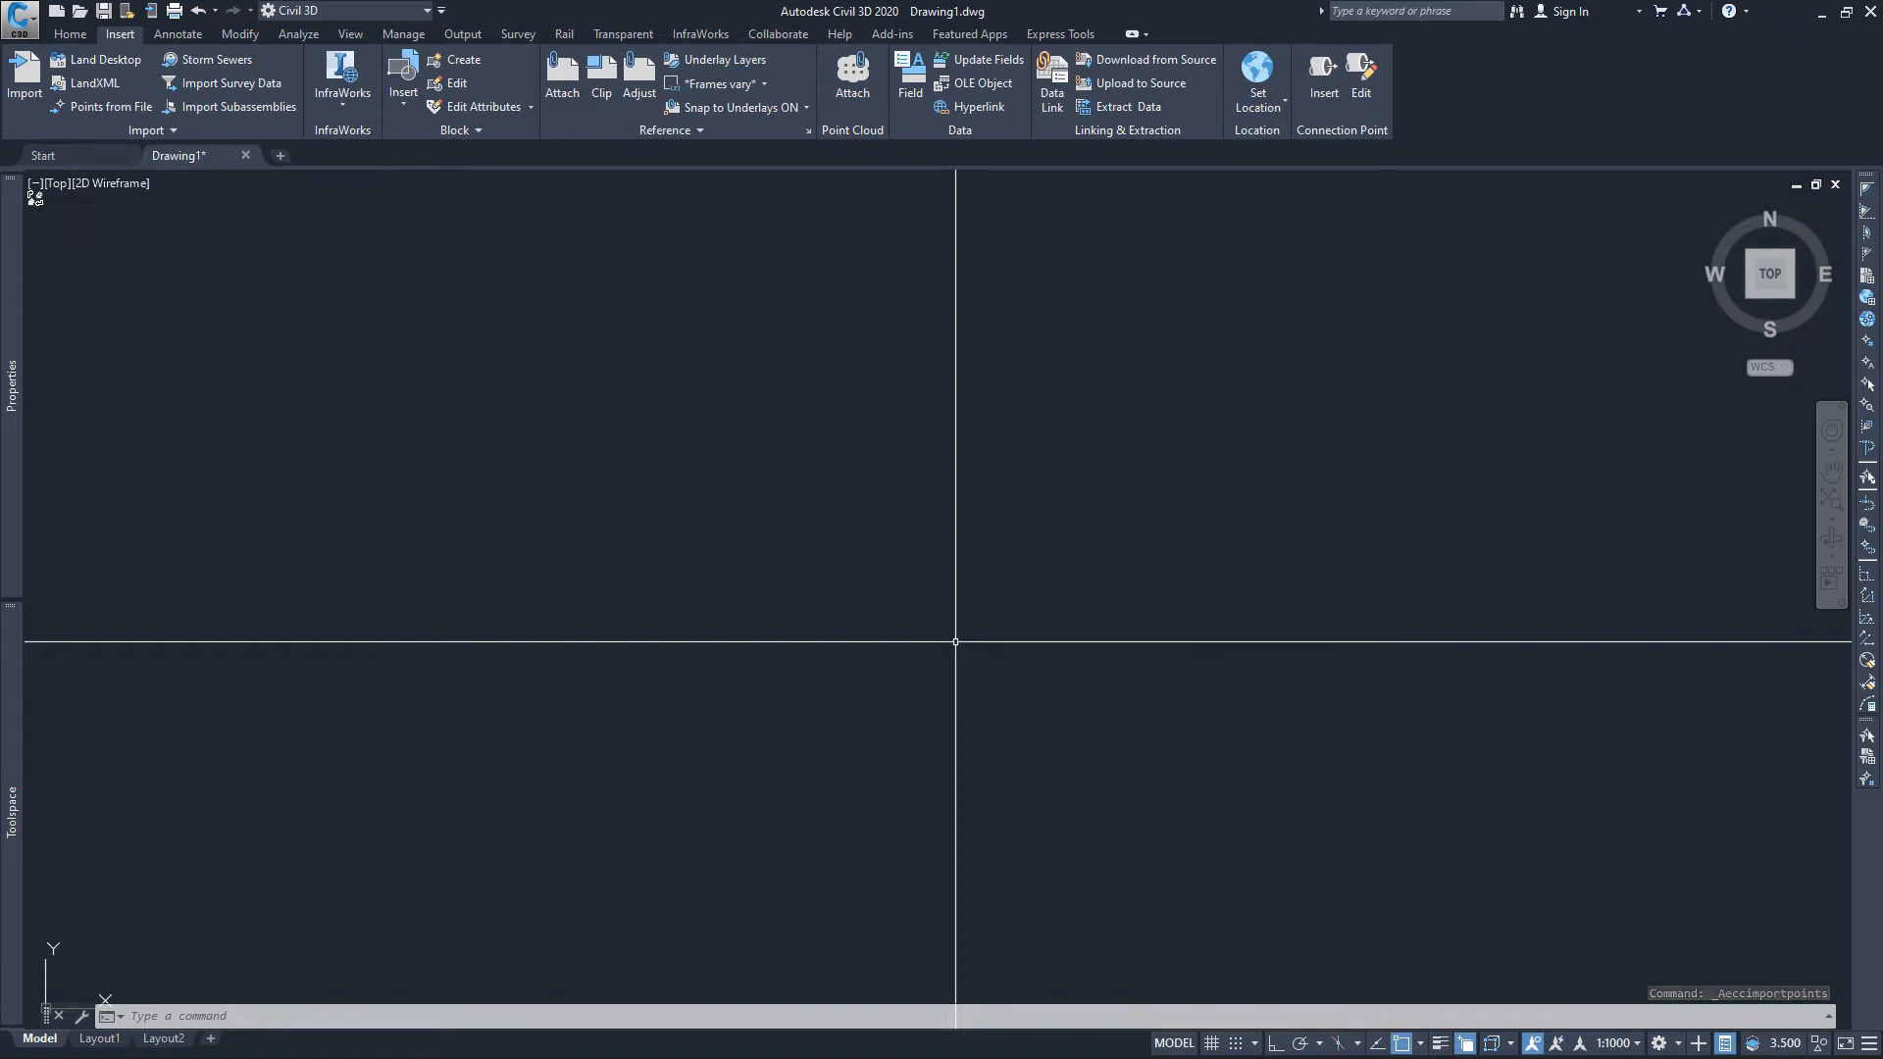
{"action": "type", "text": "z"}
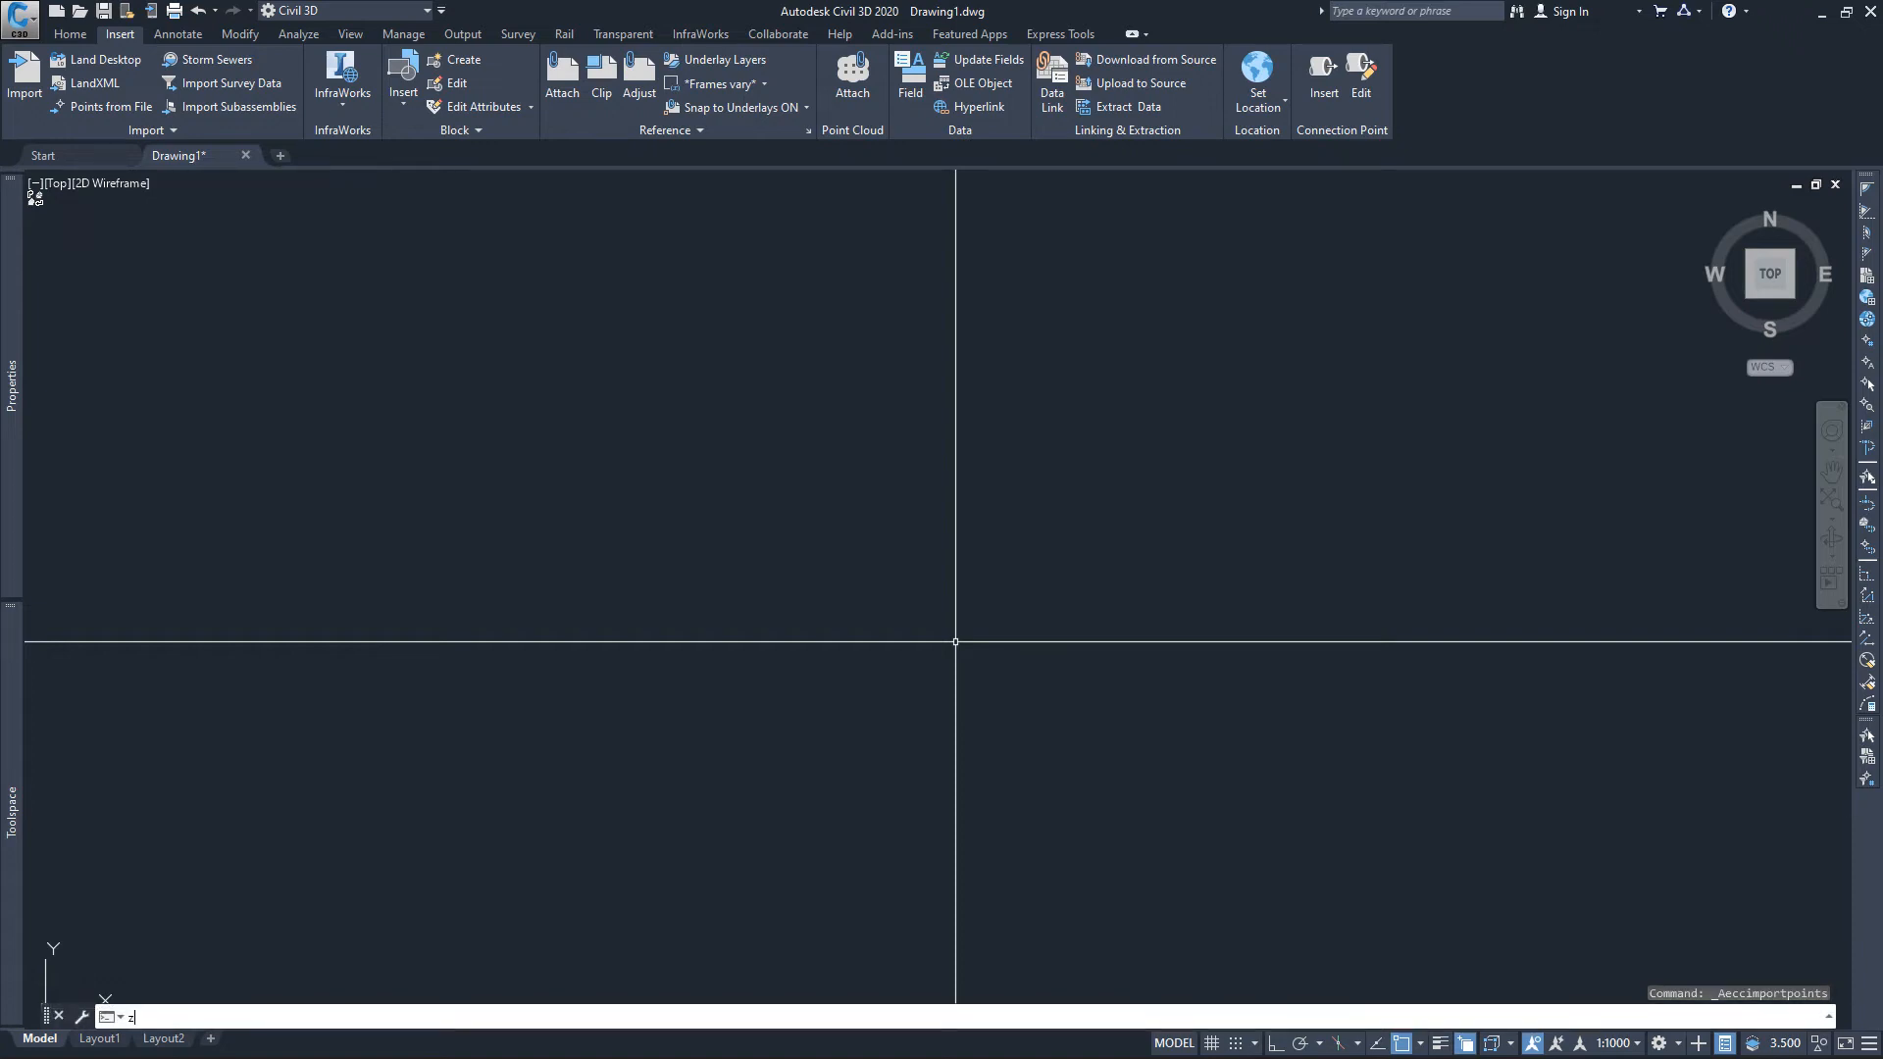
{"action": "key", "text": "Return"}
{"action": "type", "text": "e"}
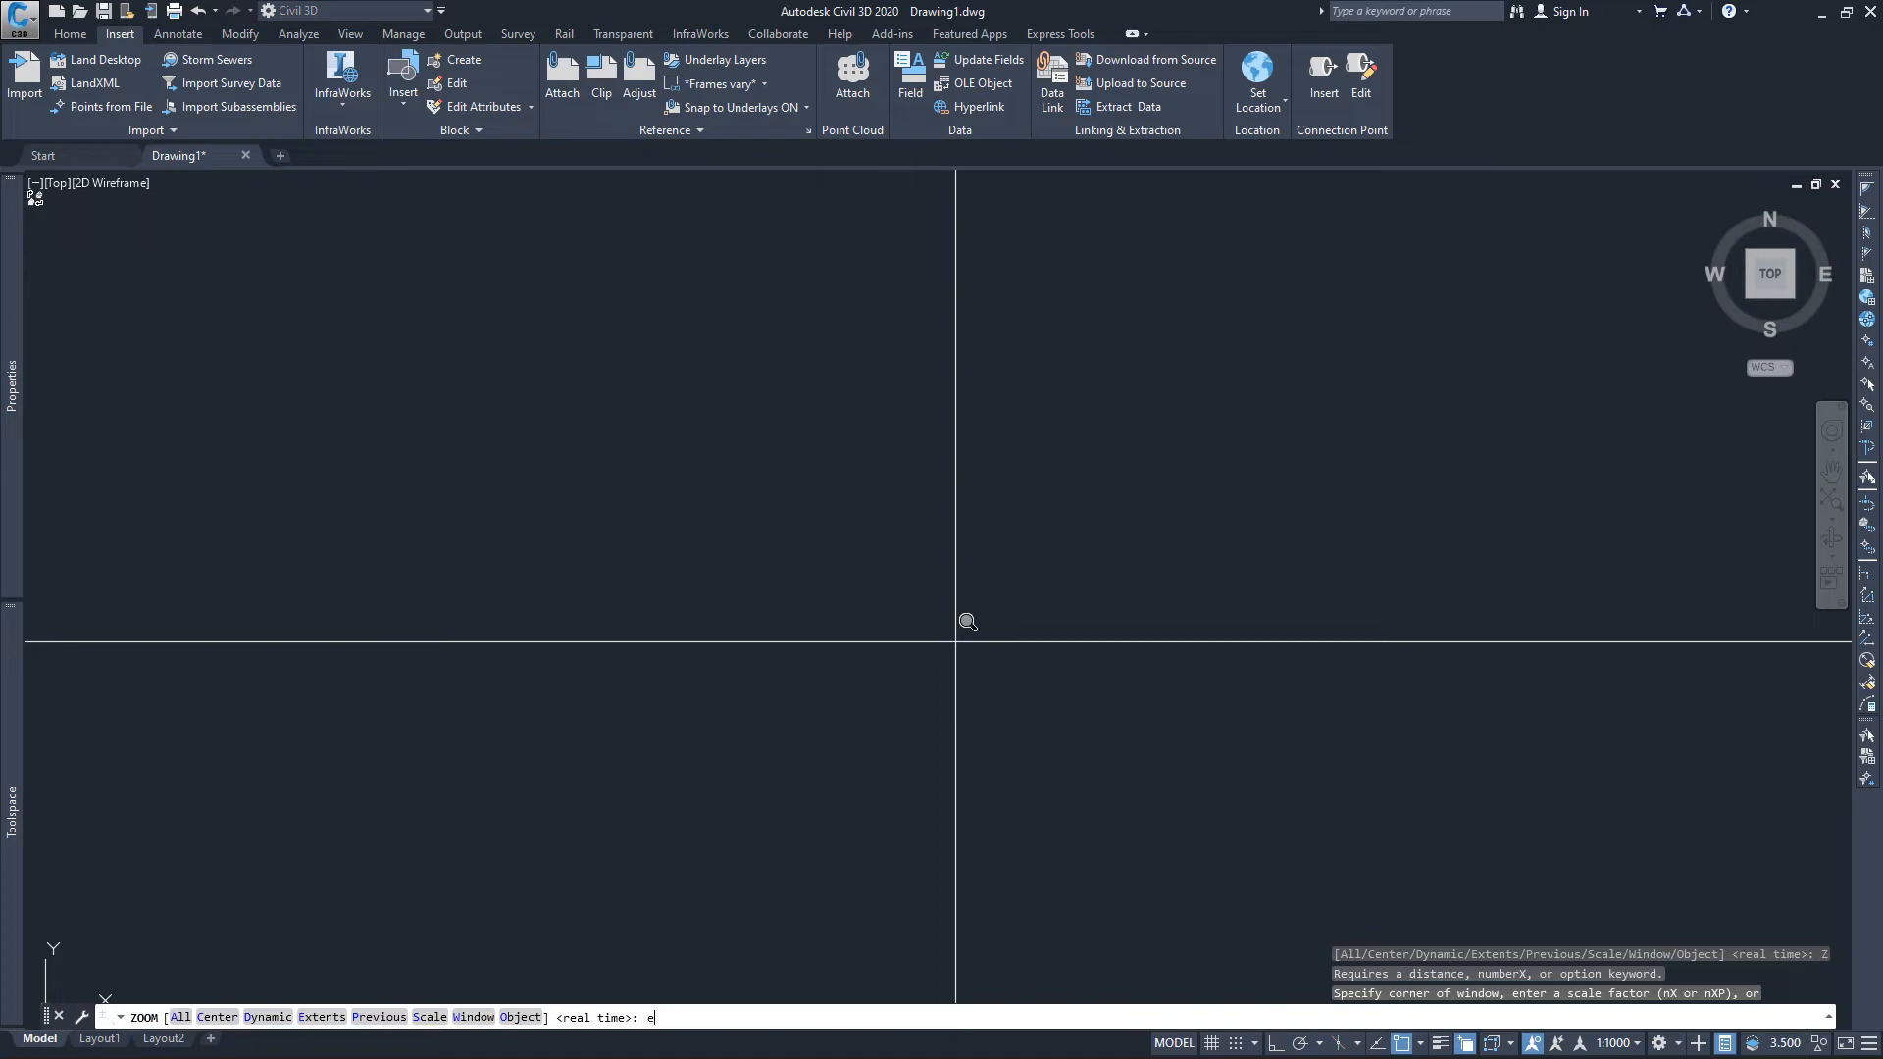
{"action": "key", "text": "Return"}
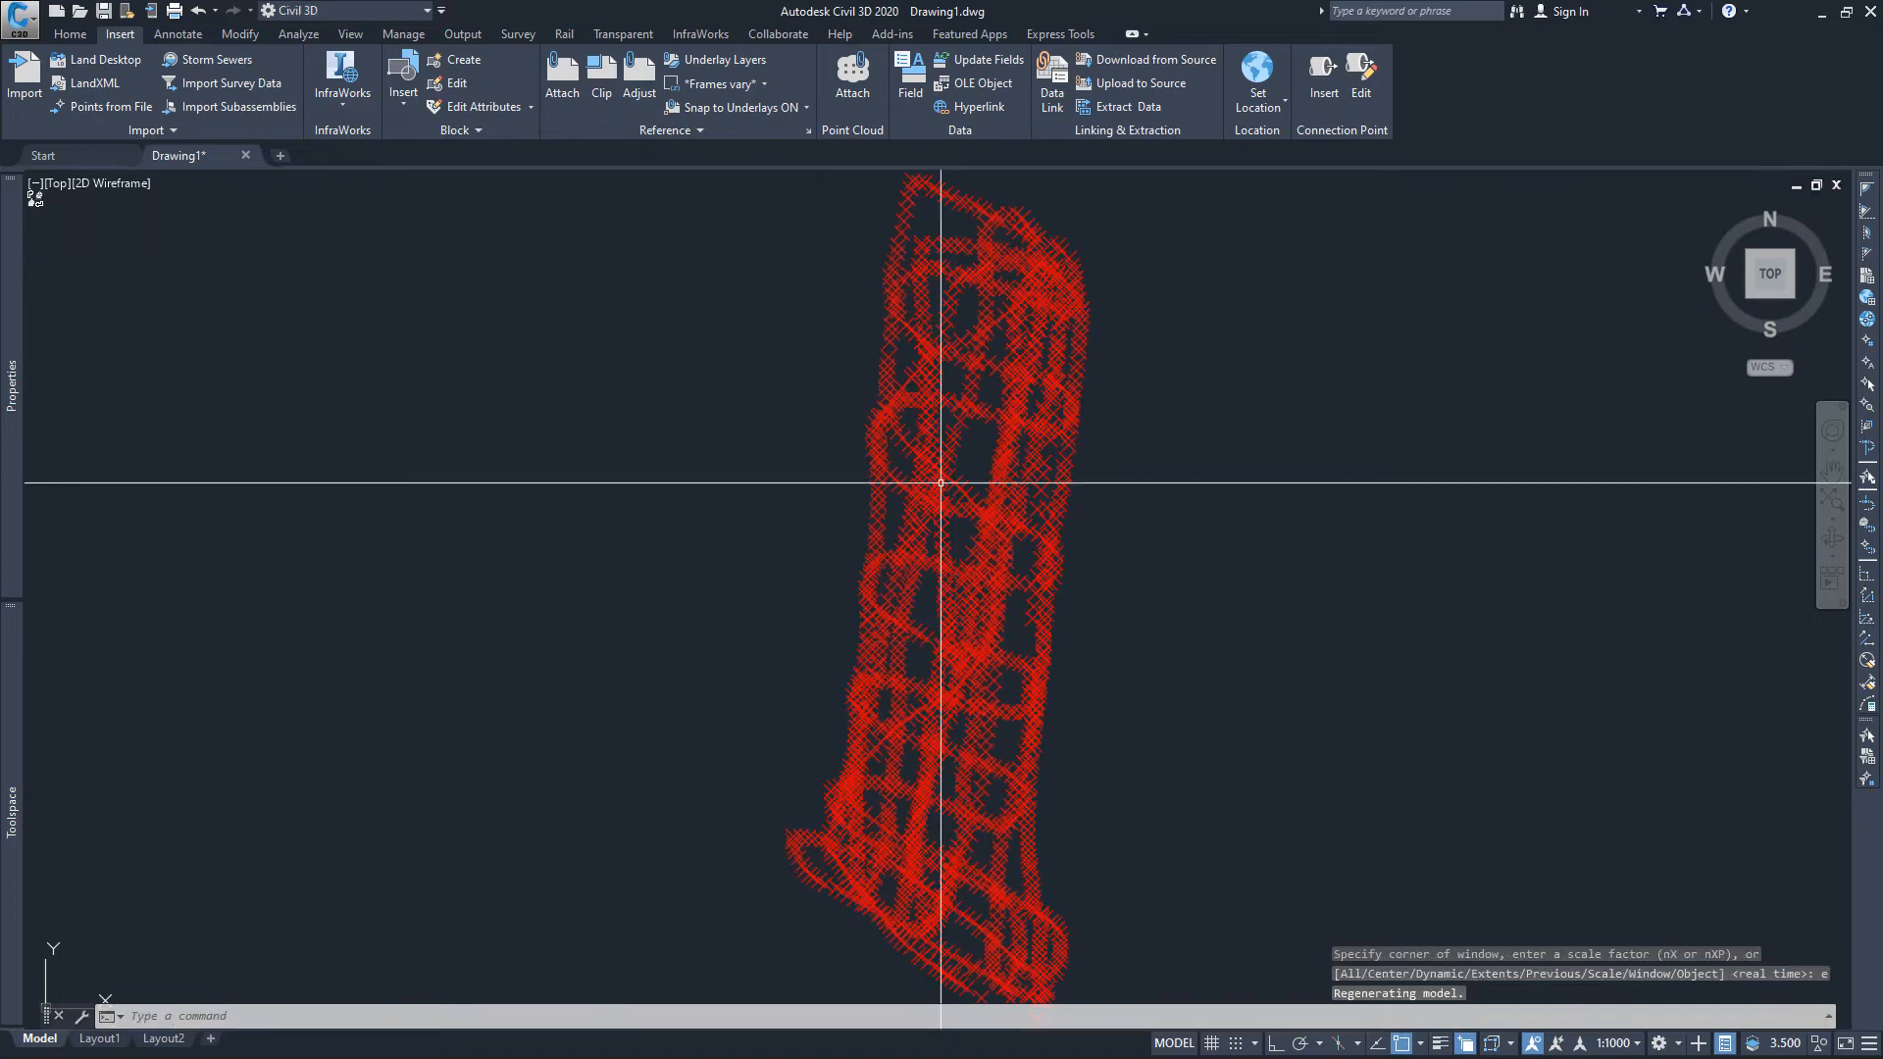
{"action": "scroll", "coordinate": [903, 334], "scroll_direction": "up", "scroll_amount": 2}
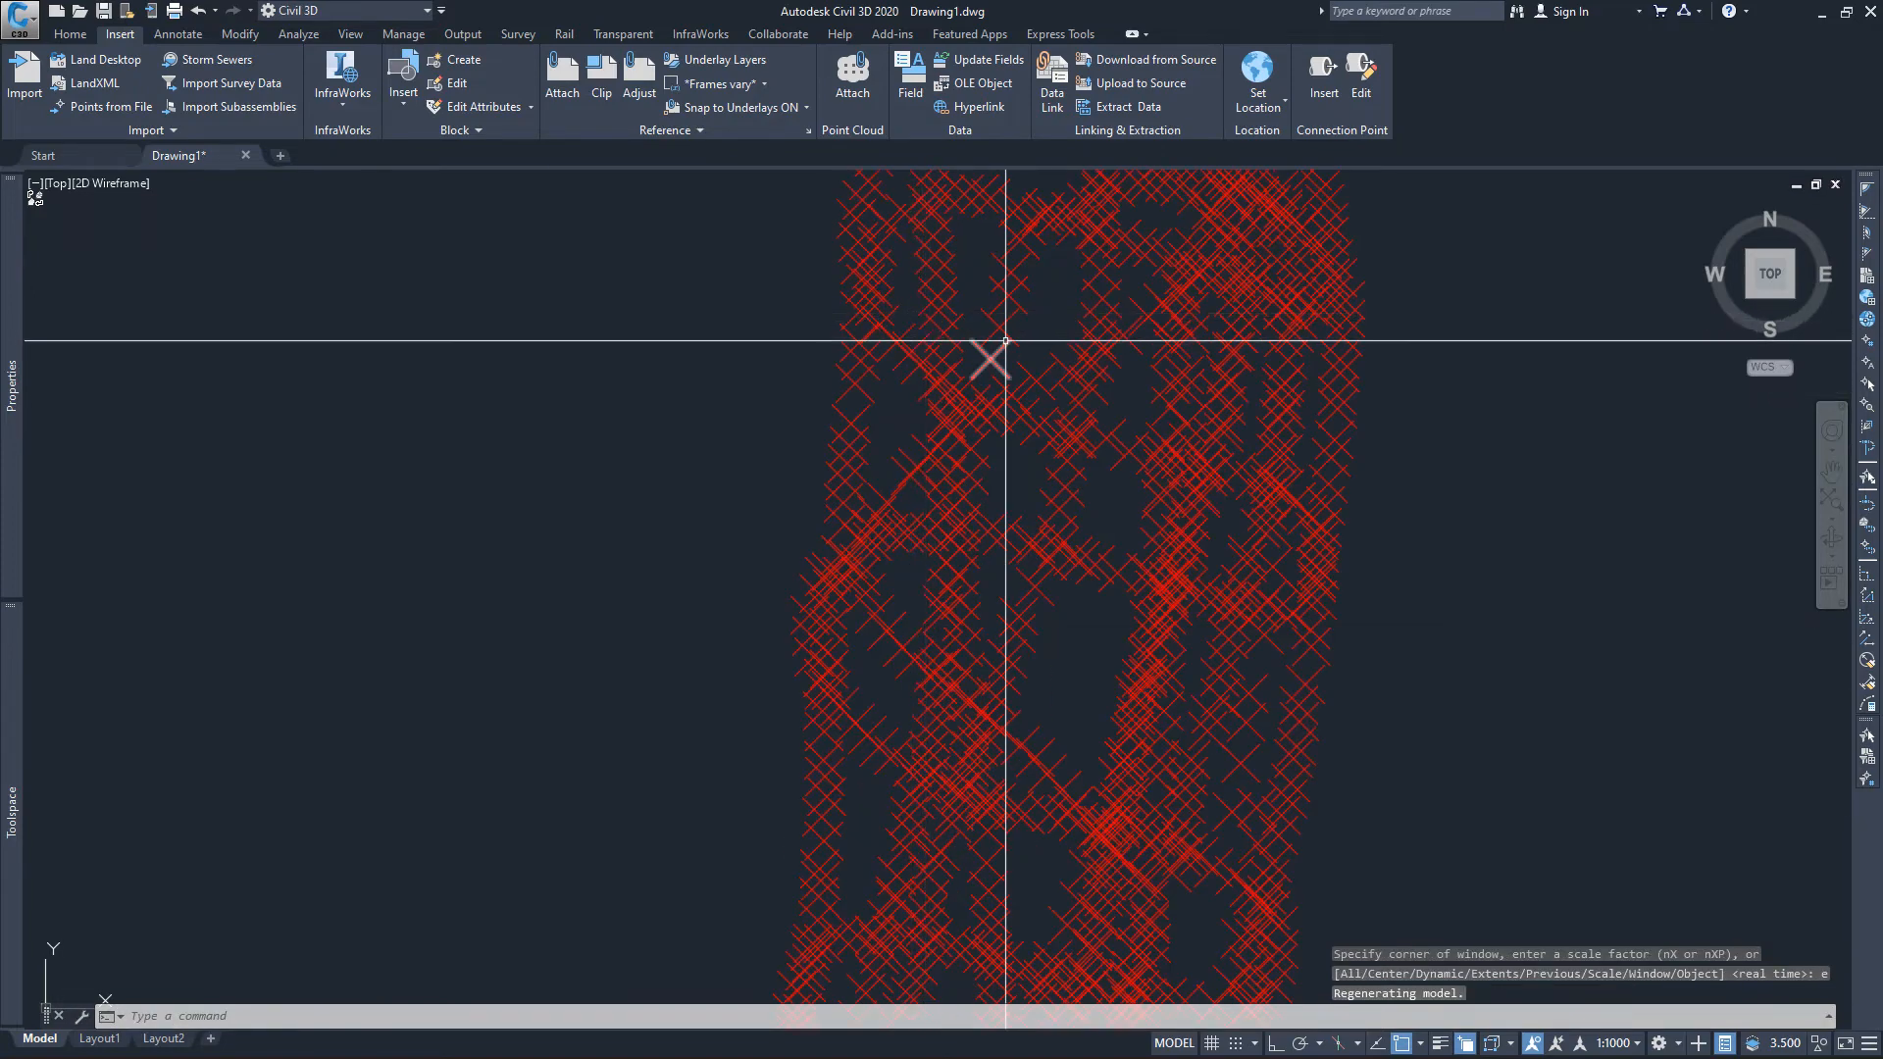
{"action": "scroll", "coordinate": [925, 597], "scroll_direction": "up", "scroll_amount": 3}
{"action": "middle_click_drag", "start_coordinate": [963, 541], "coordinate": [941, 449]}
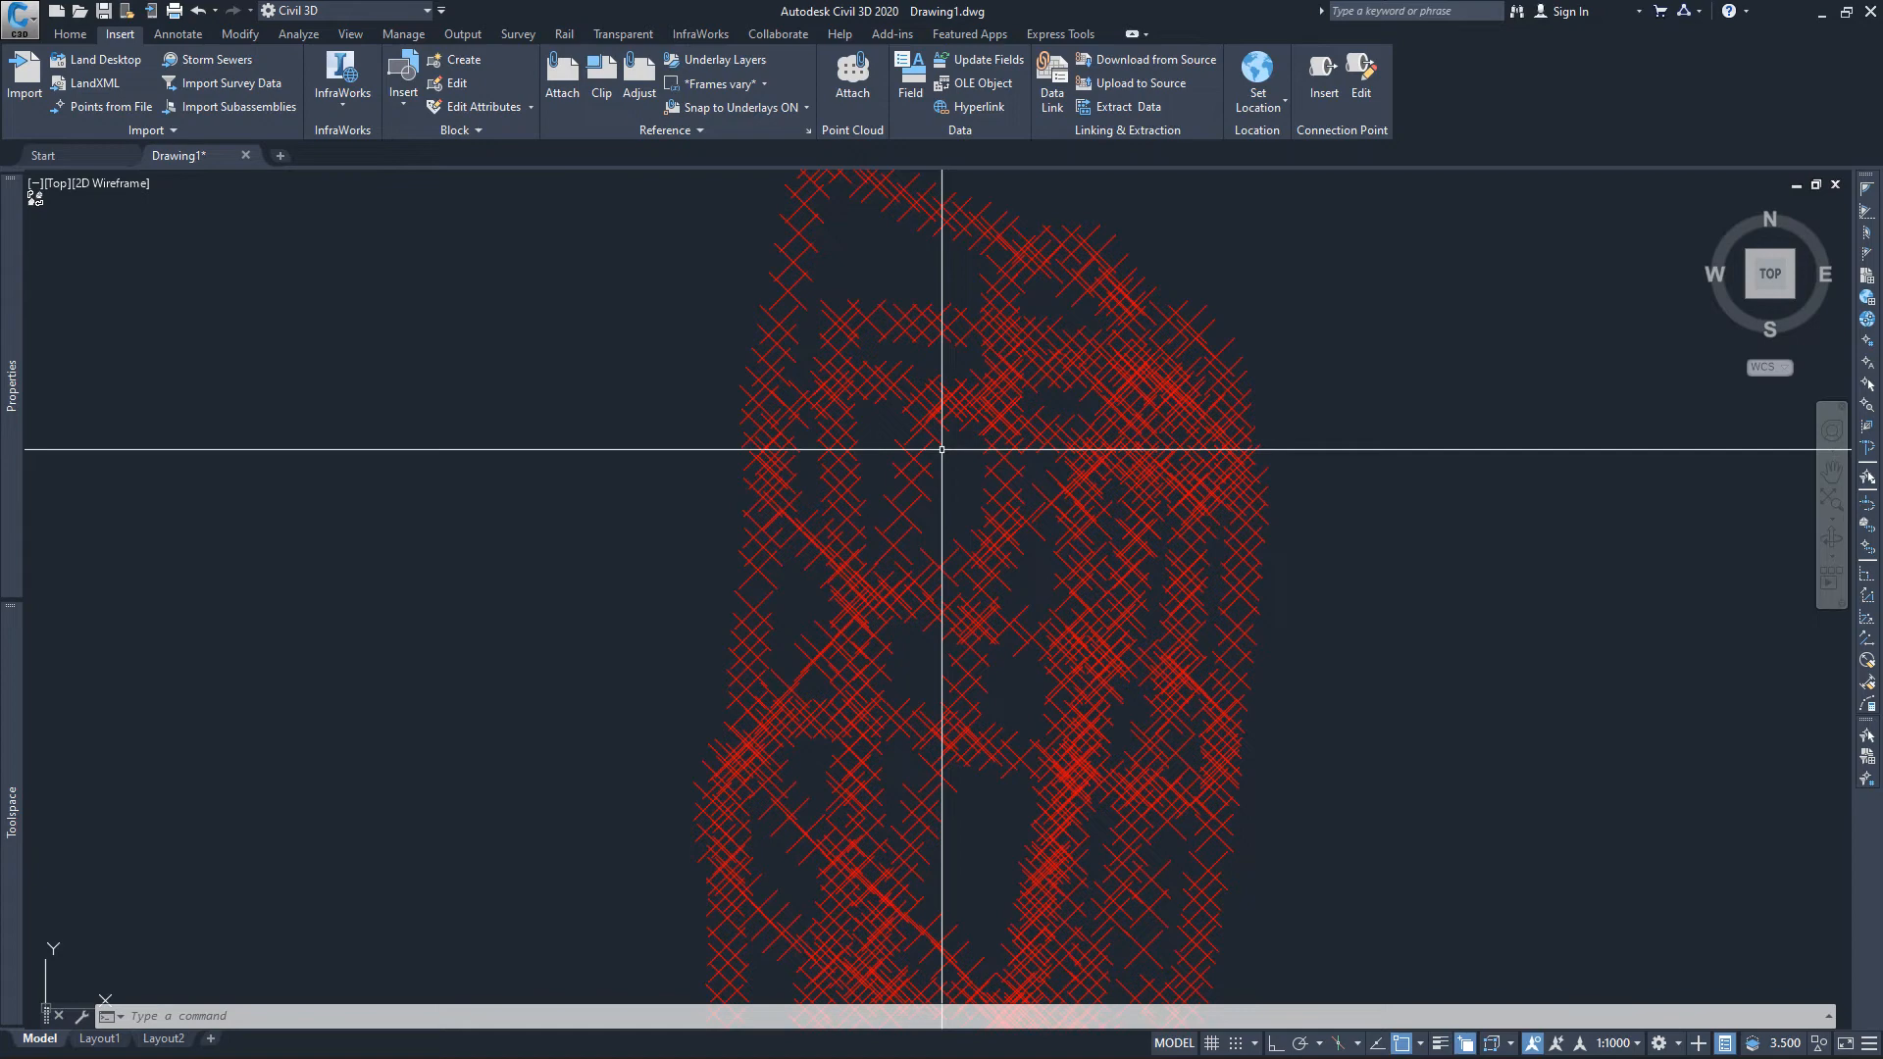
{"action": "scroll", "coordinate": [967, 357], "scroll_direction": "up", "scroll_amount": 2}
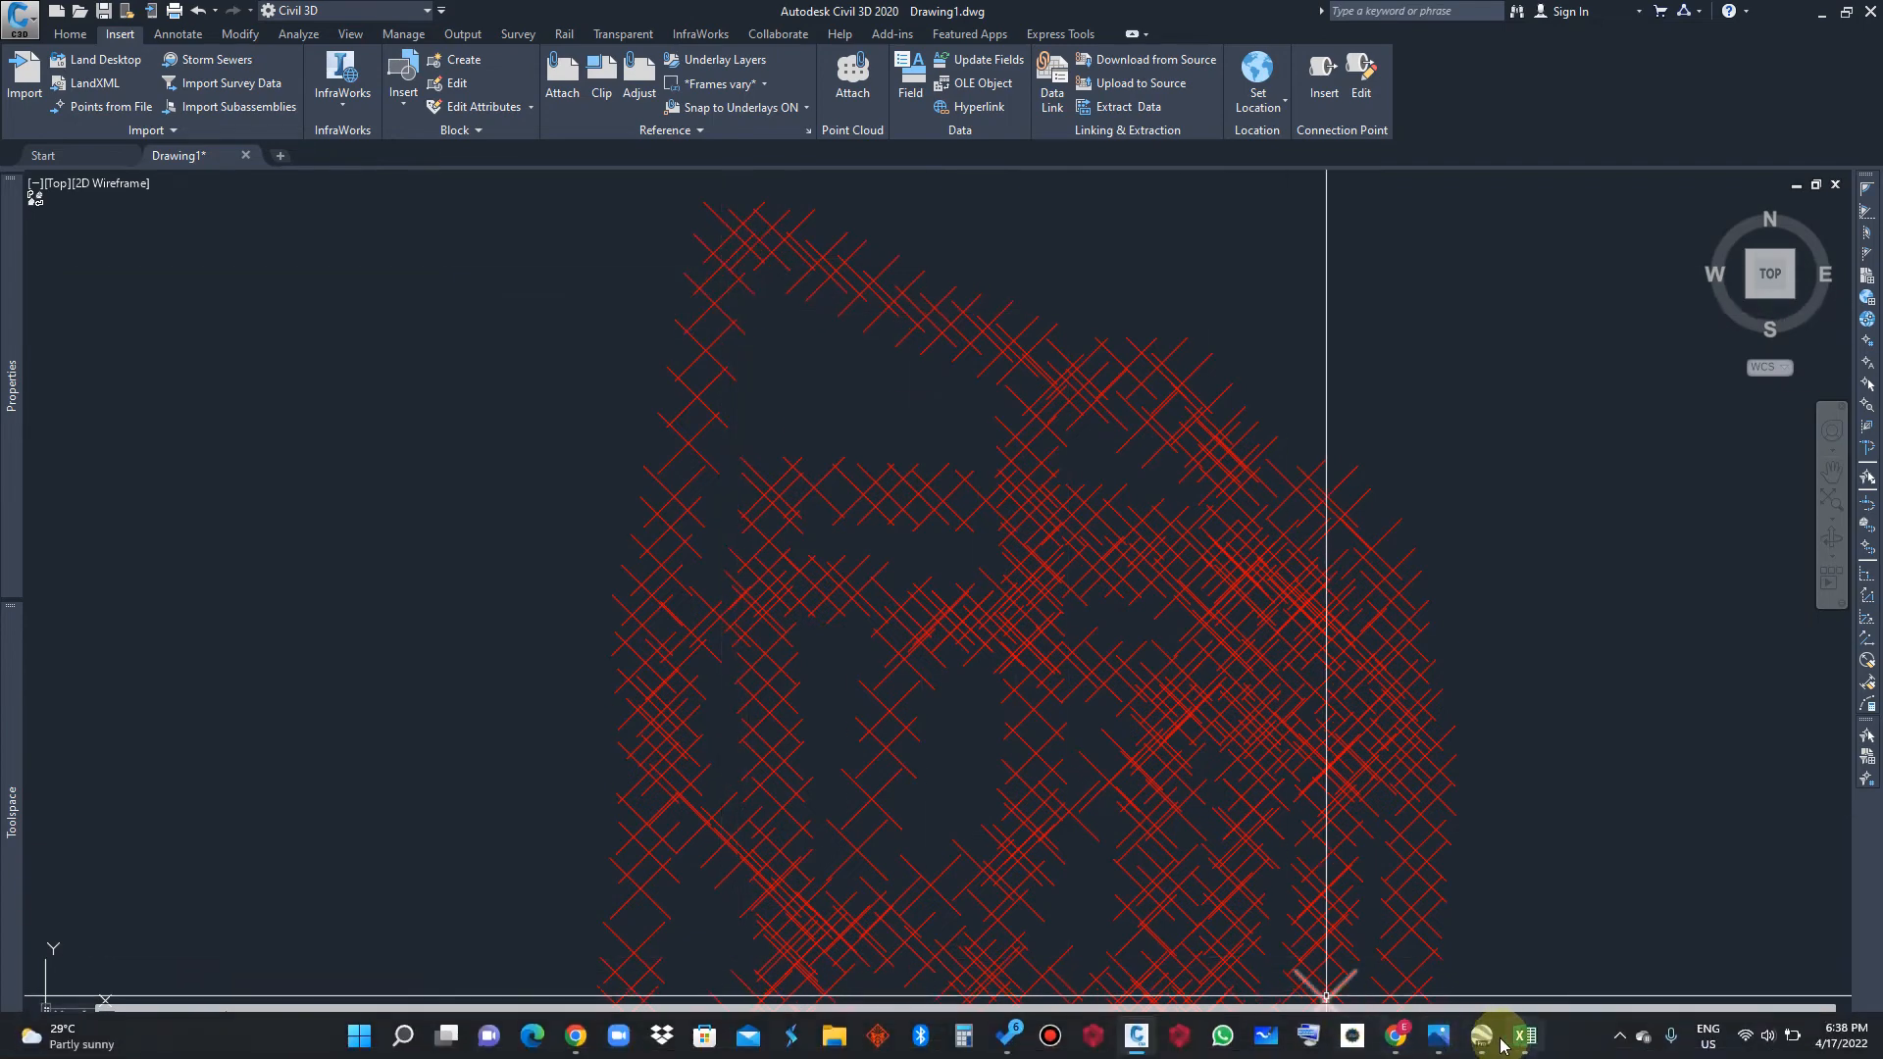
Place Google Earth Pro side by side with Civil 3D and fly to the Survey path.
{"action": "left_click", "coordinate": [1482, 1036]}
{"action": "key", "text": "super+Right"}
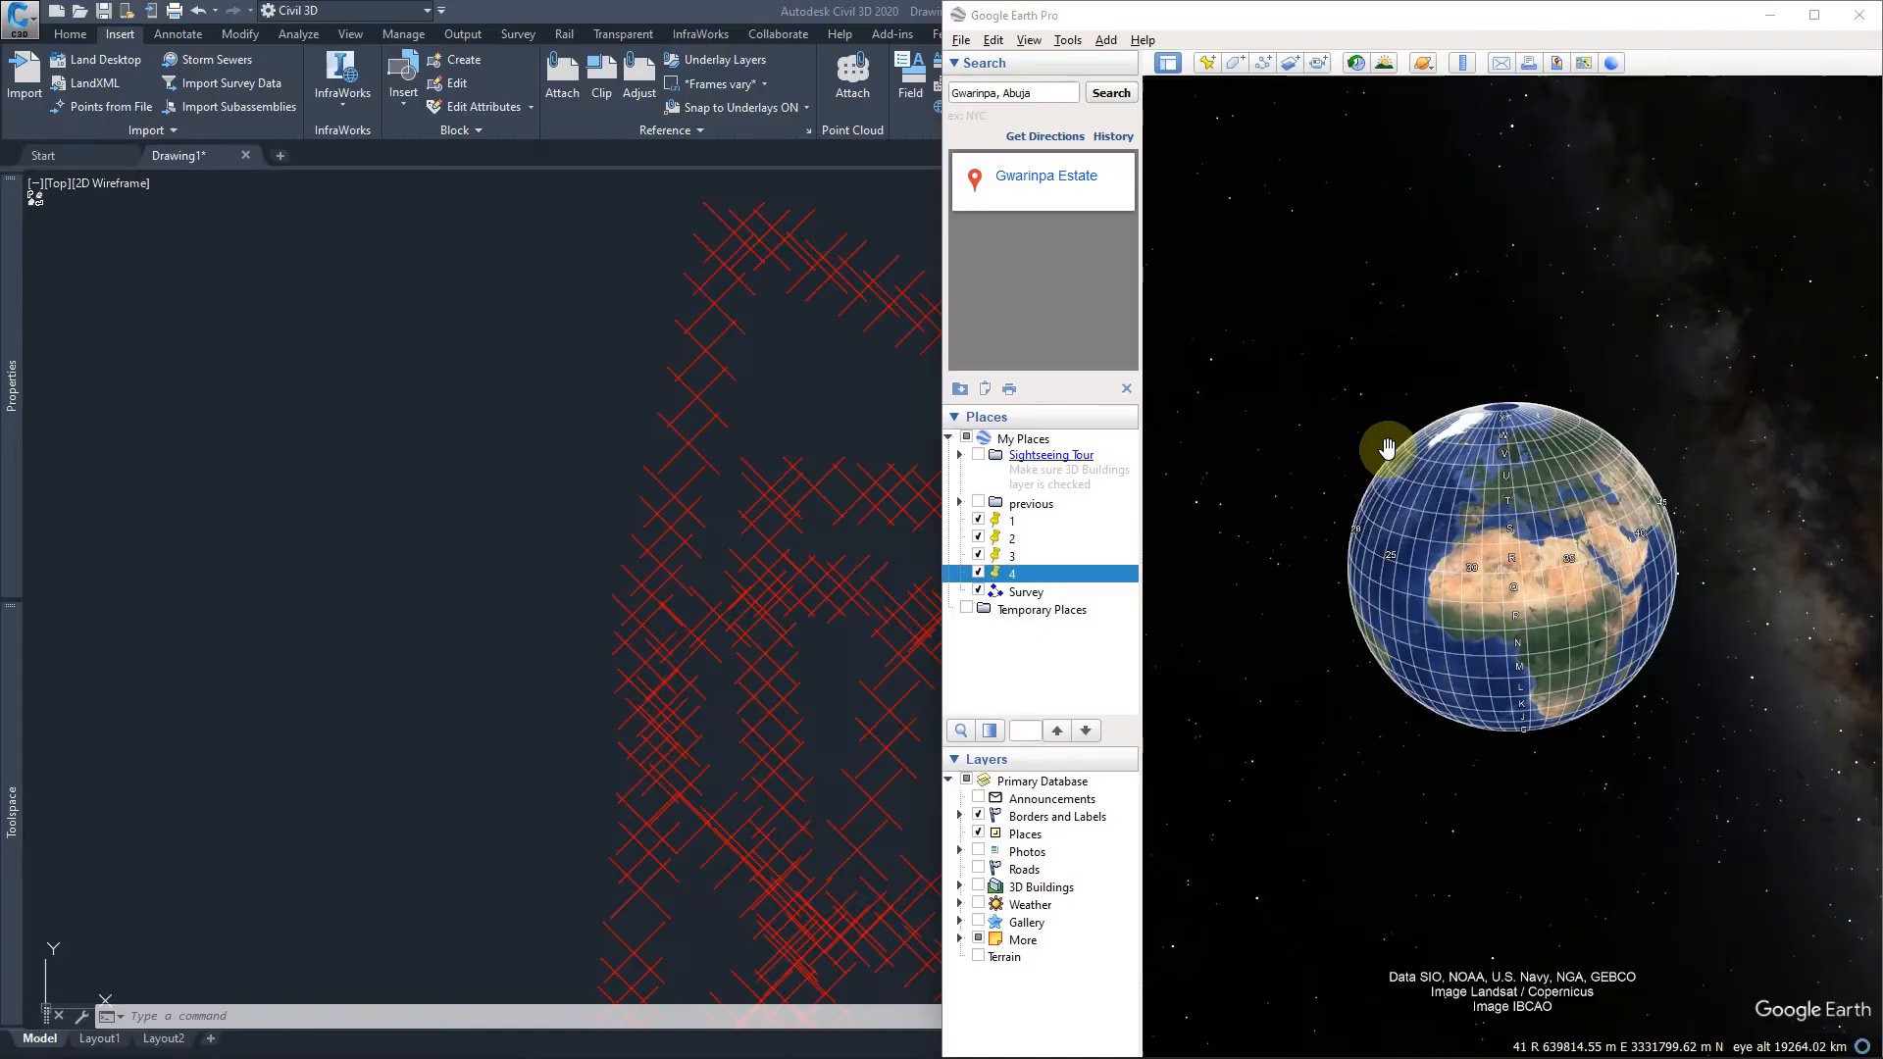
{"action": "left_click", "coordinate": [378, 244]}
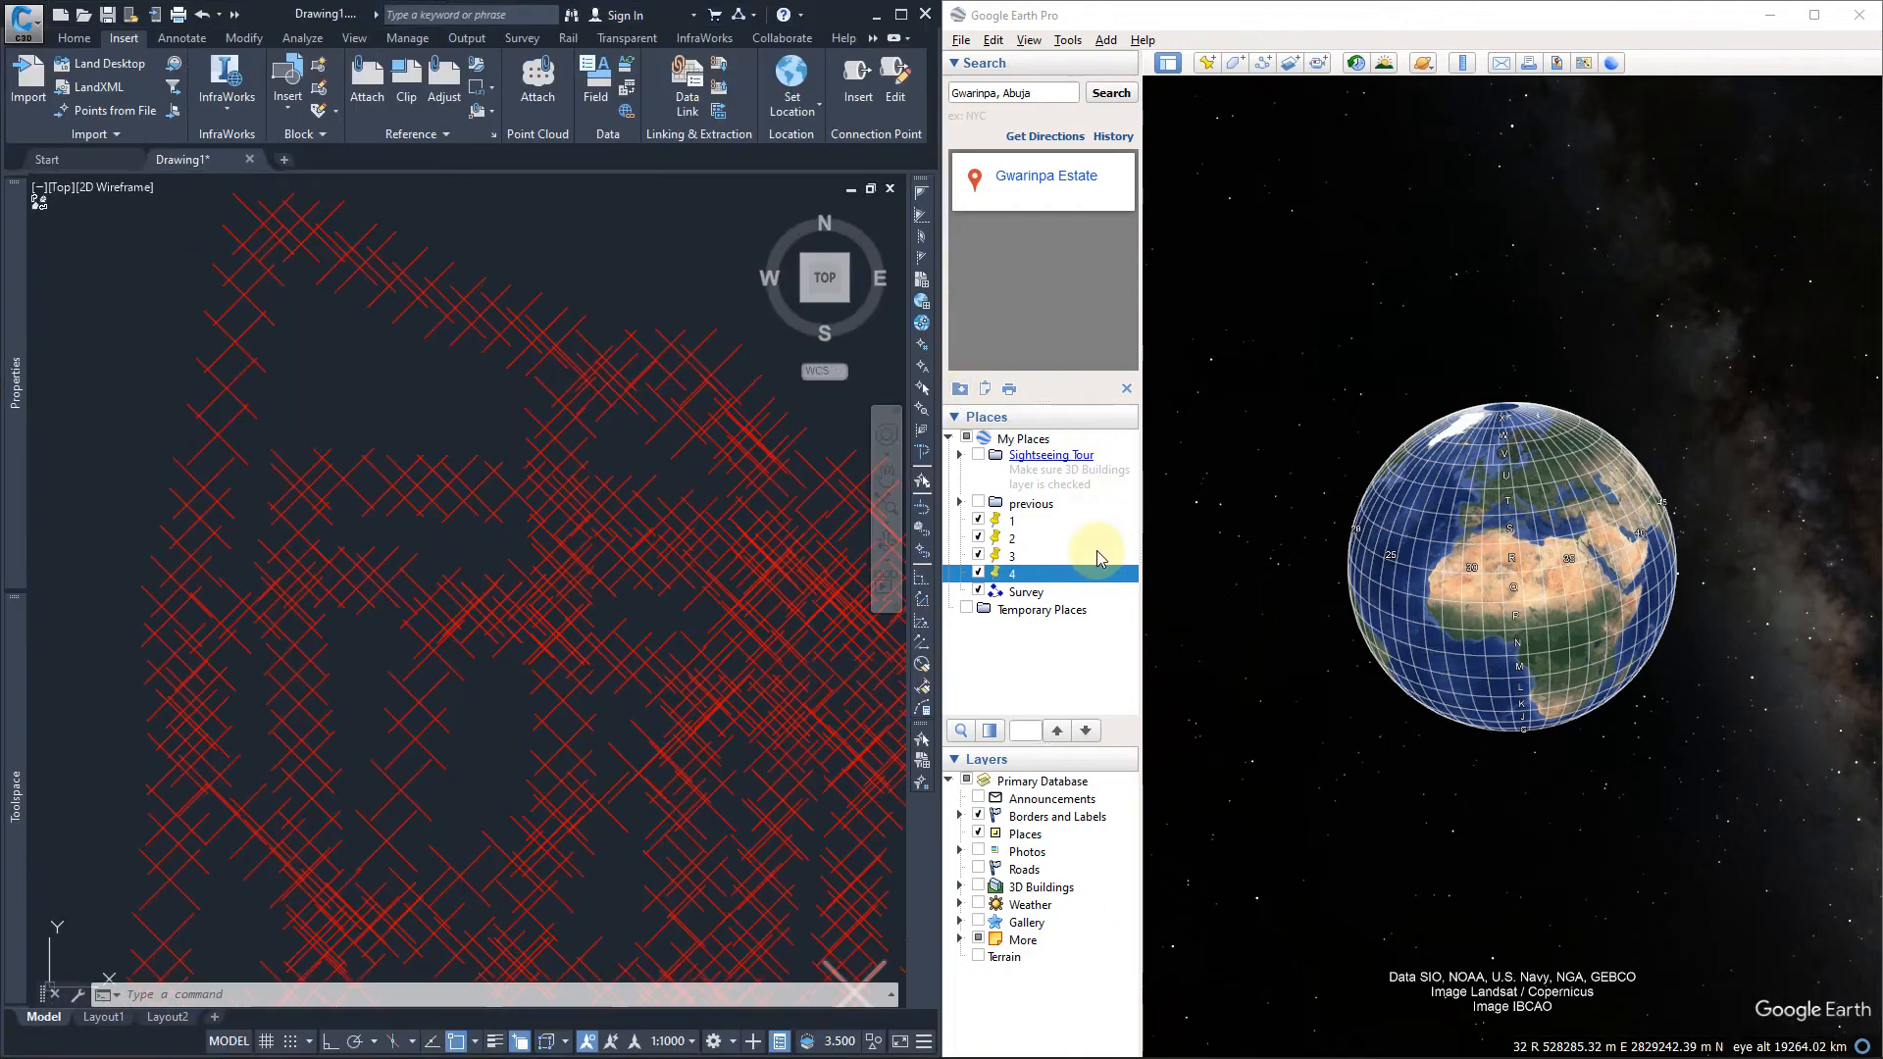
{"action": "double_click", "coordinate": [1037, 595]}
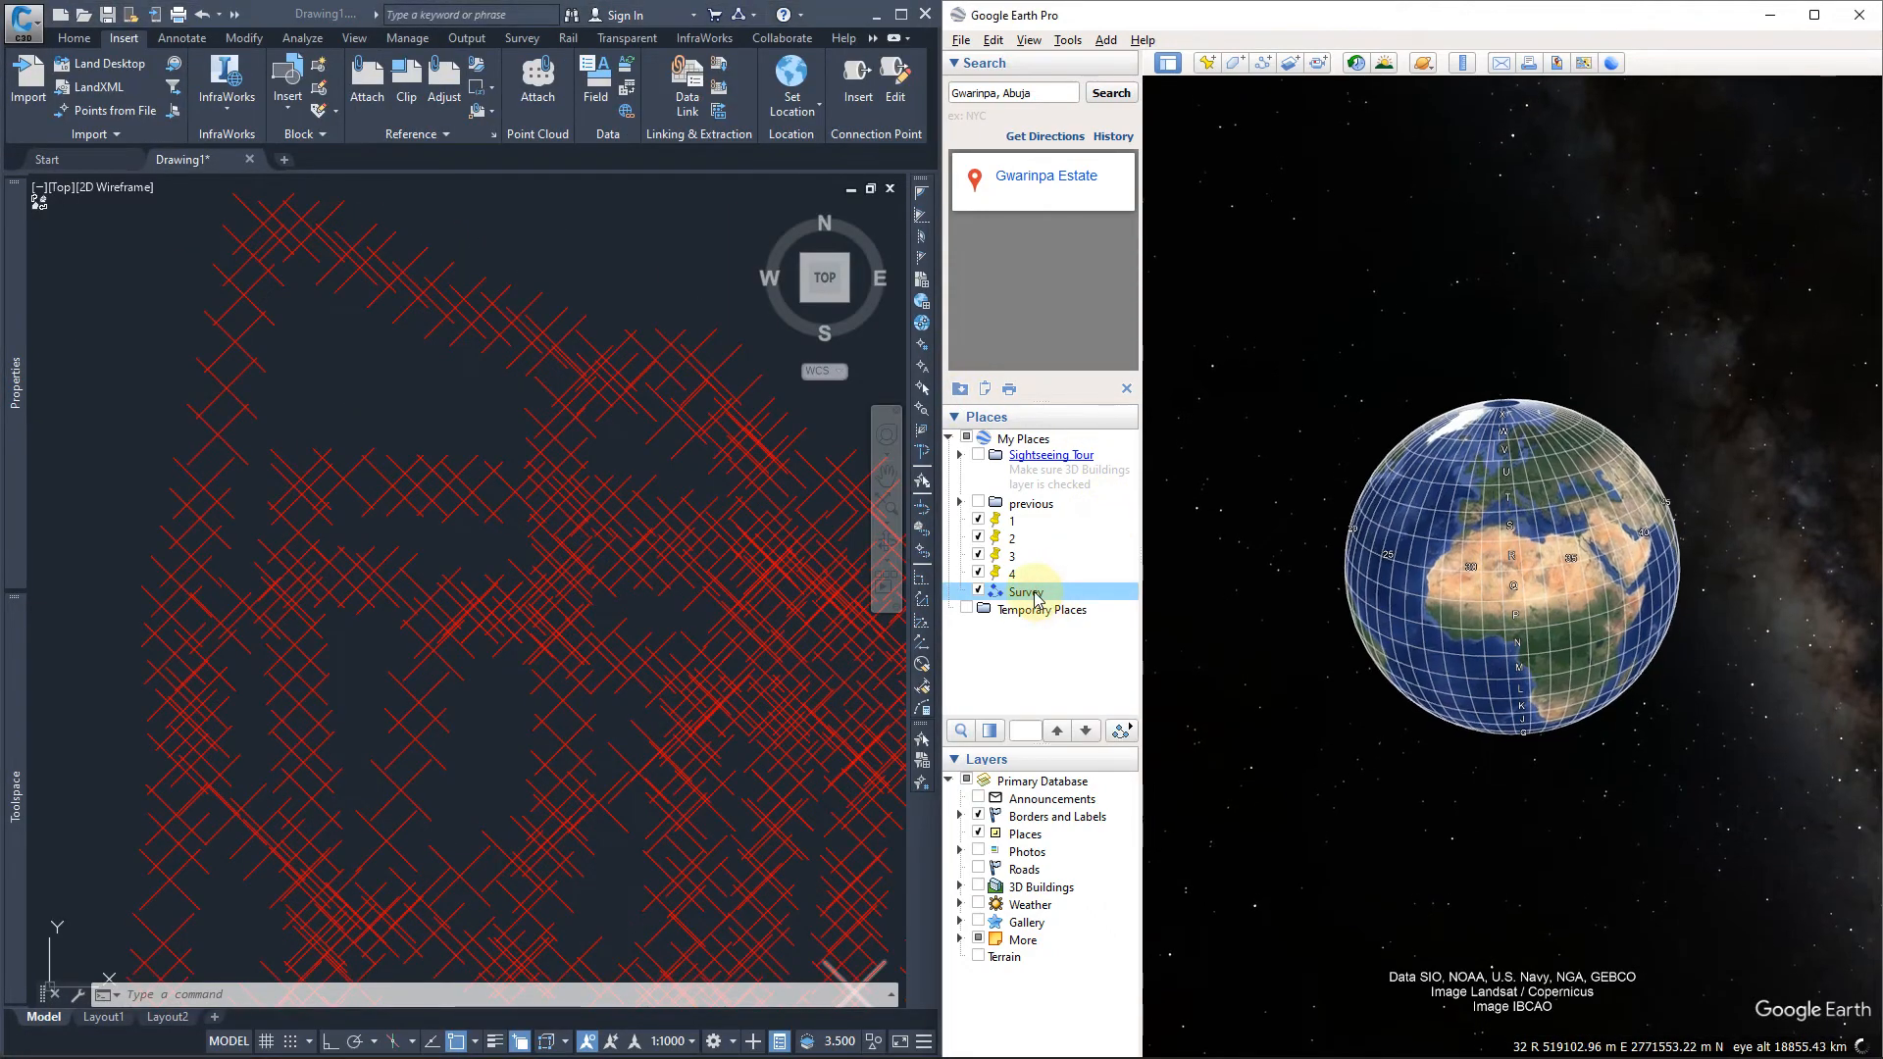
Compare the shape of the imported point pattern in Civil 3D with the Survey path in Google Earth Pro.
{"action": "scroll", "coordinate": [512, 510], "scroll_direction": "down", "scroll_amount": 5}
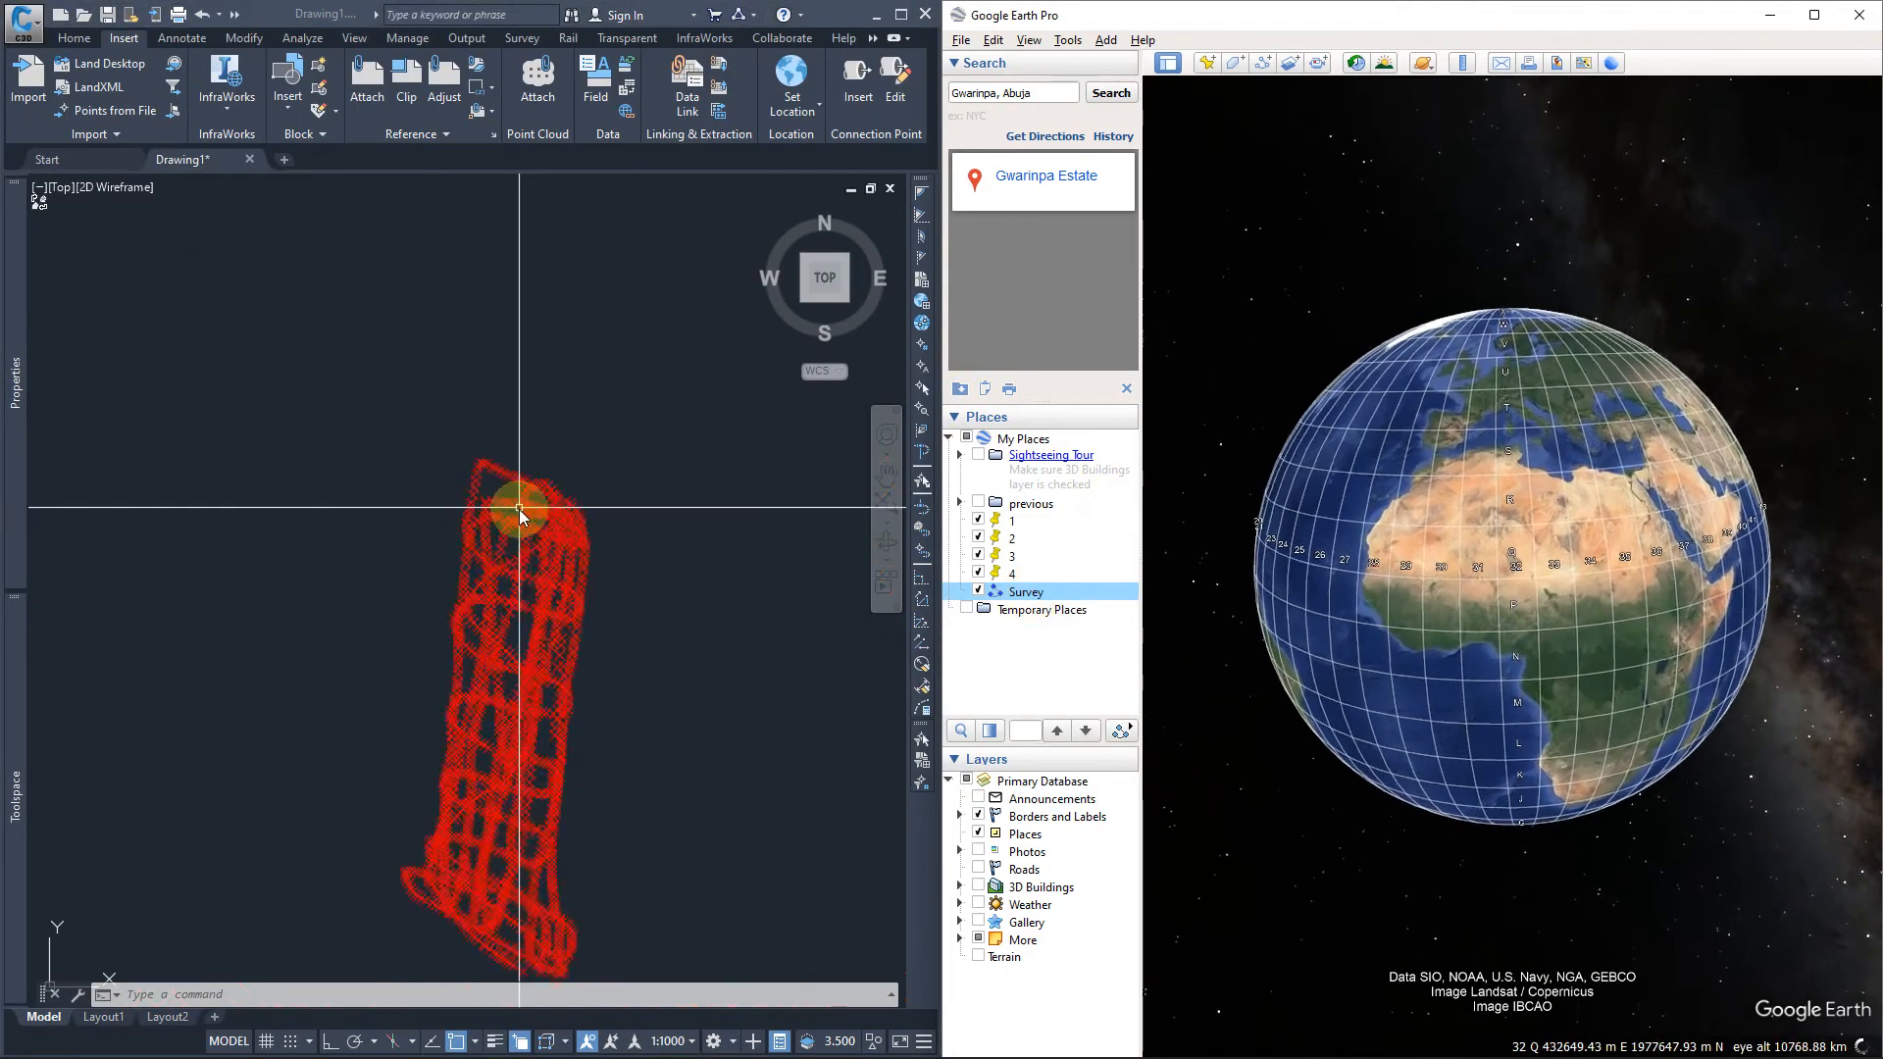
{"action": "scroll", "coordinate": [534, 608], "scroll_direction": "up", "scroll_amount": 4}
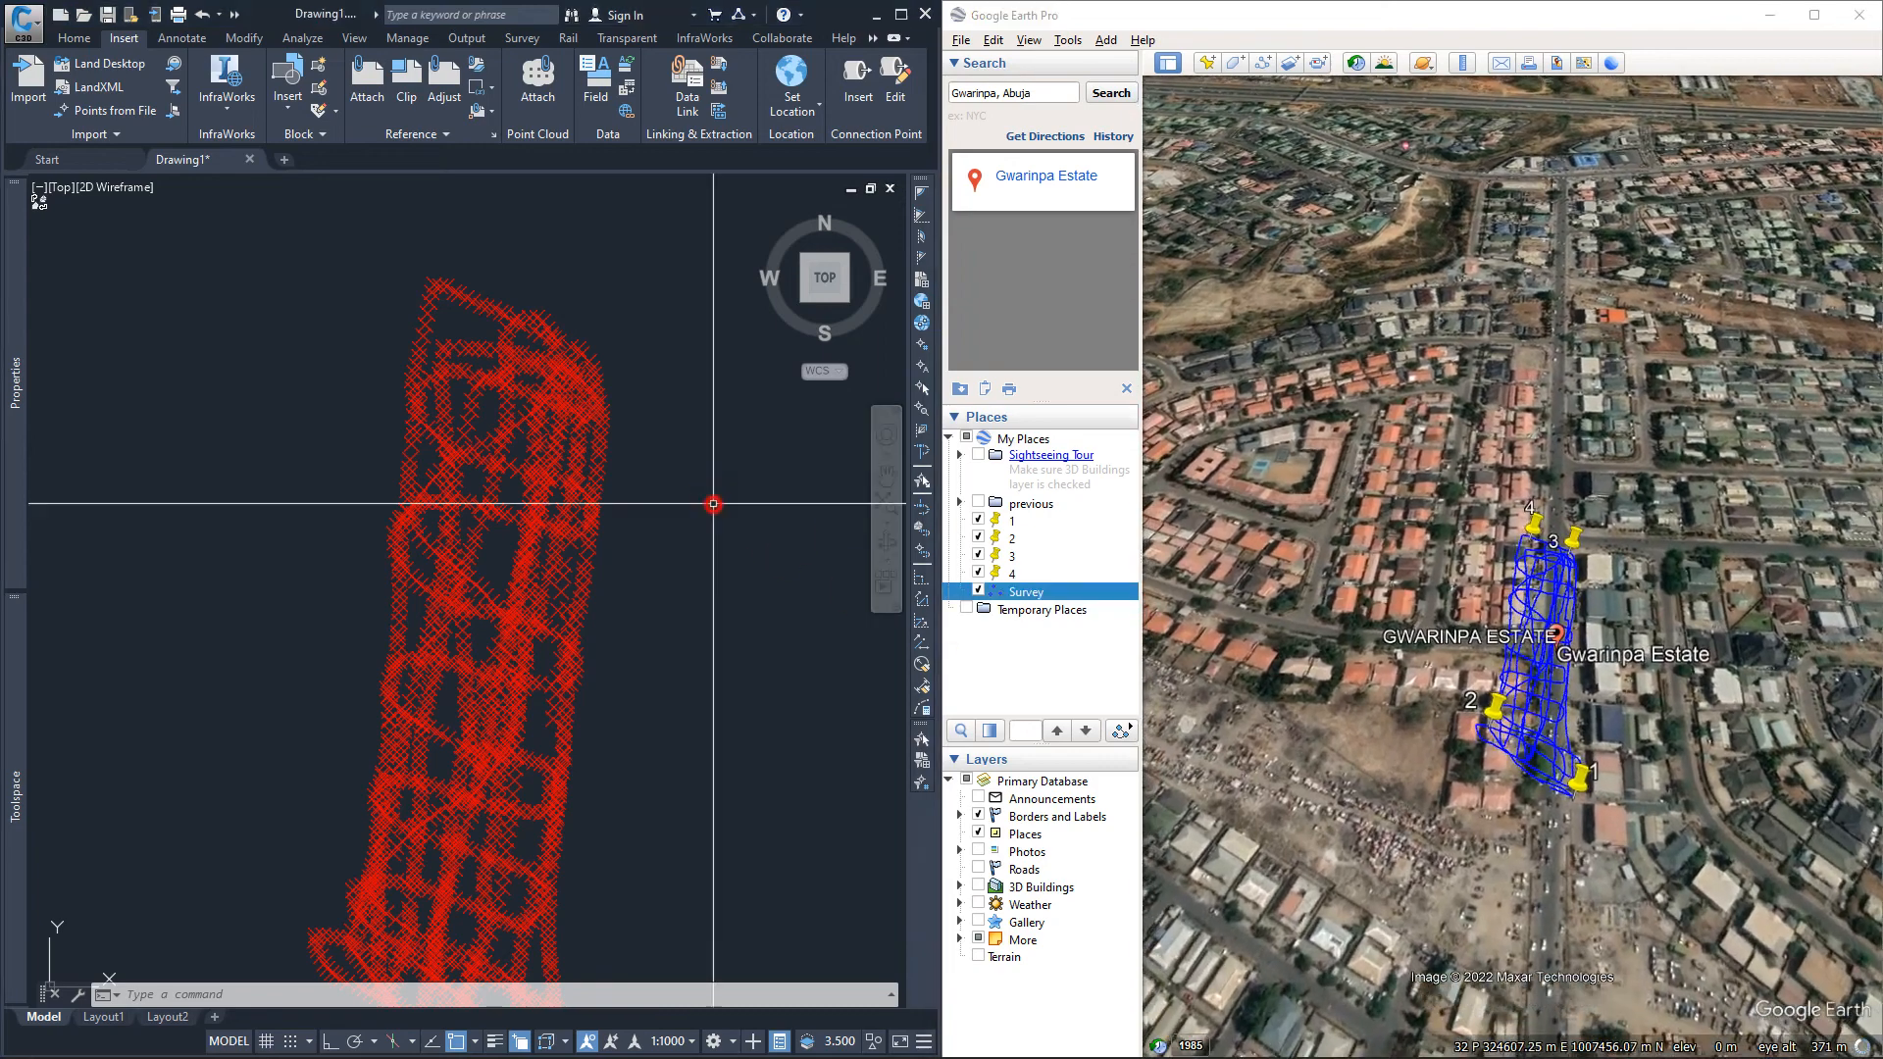
{"action": "scroll", "coordinate": [404, 551], "scroll_direction": "down", "scroll_amount": 5}
{"action": "scroll", "coordinate": [402, 589], "scroll_direction": "up", "scroll_amount": 6}
{"action": "scroll", "coordinate": [461, 560], "scroll_direction": "down", "scroll_amount": 2}
{"action": "middle_click_drag", "start_coordinate": [480, 562], "coordinate": [483, 748]}
{"action": "scroll", "coordinate": [1684, 680], "scroll_direction": "up", "scroll_amount": 2}
{"action": "left_click_drag", "start_coordinate": [1581, 620], "coordinate": [1539, 562]}
{"action": "scroll", "coordinate": [1539, 564], "scroll_direction": "up", "scroll_amount": 2}
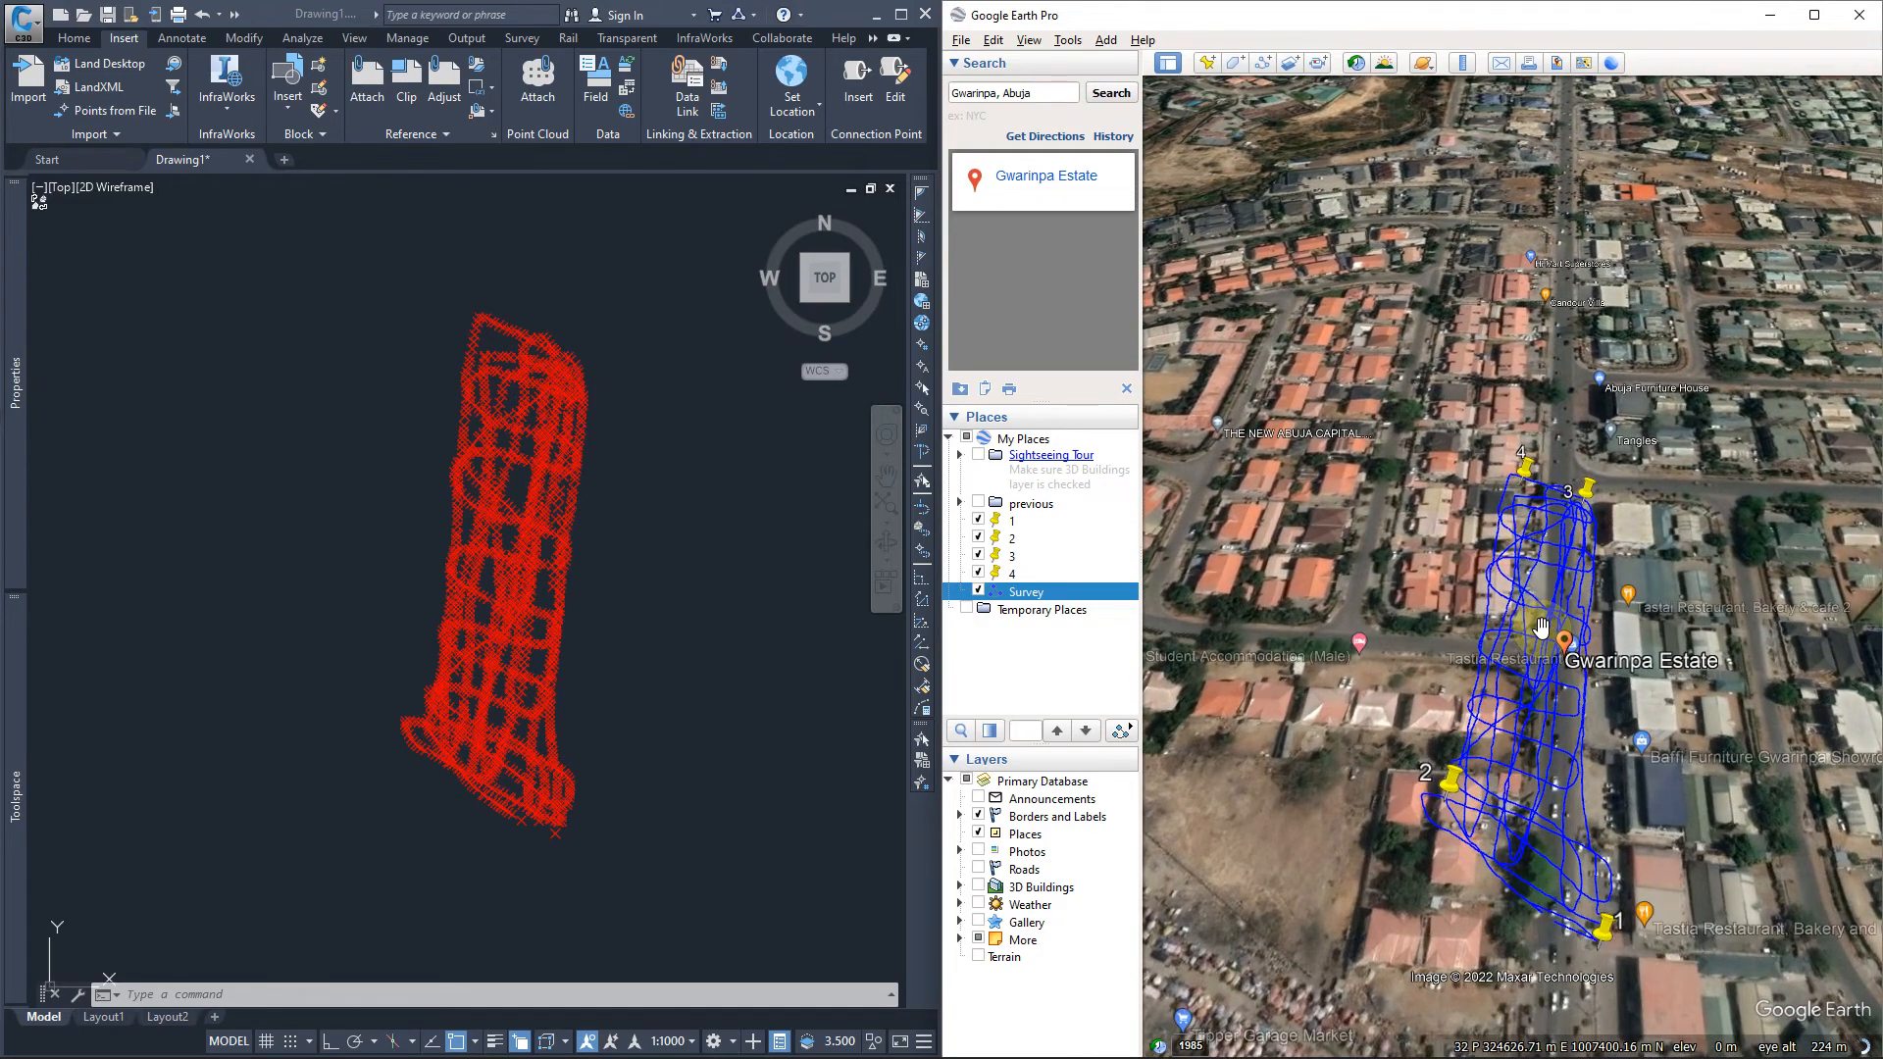
{"action": "scroll", "coordinate": [1550, 588], "scroll_direction": "up", "scroll_amount": 1}
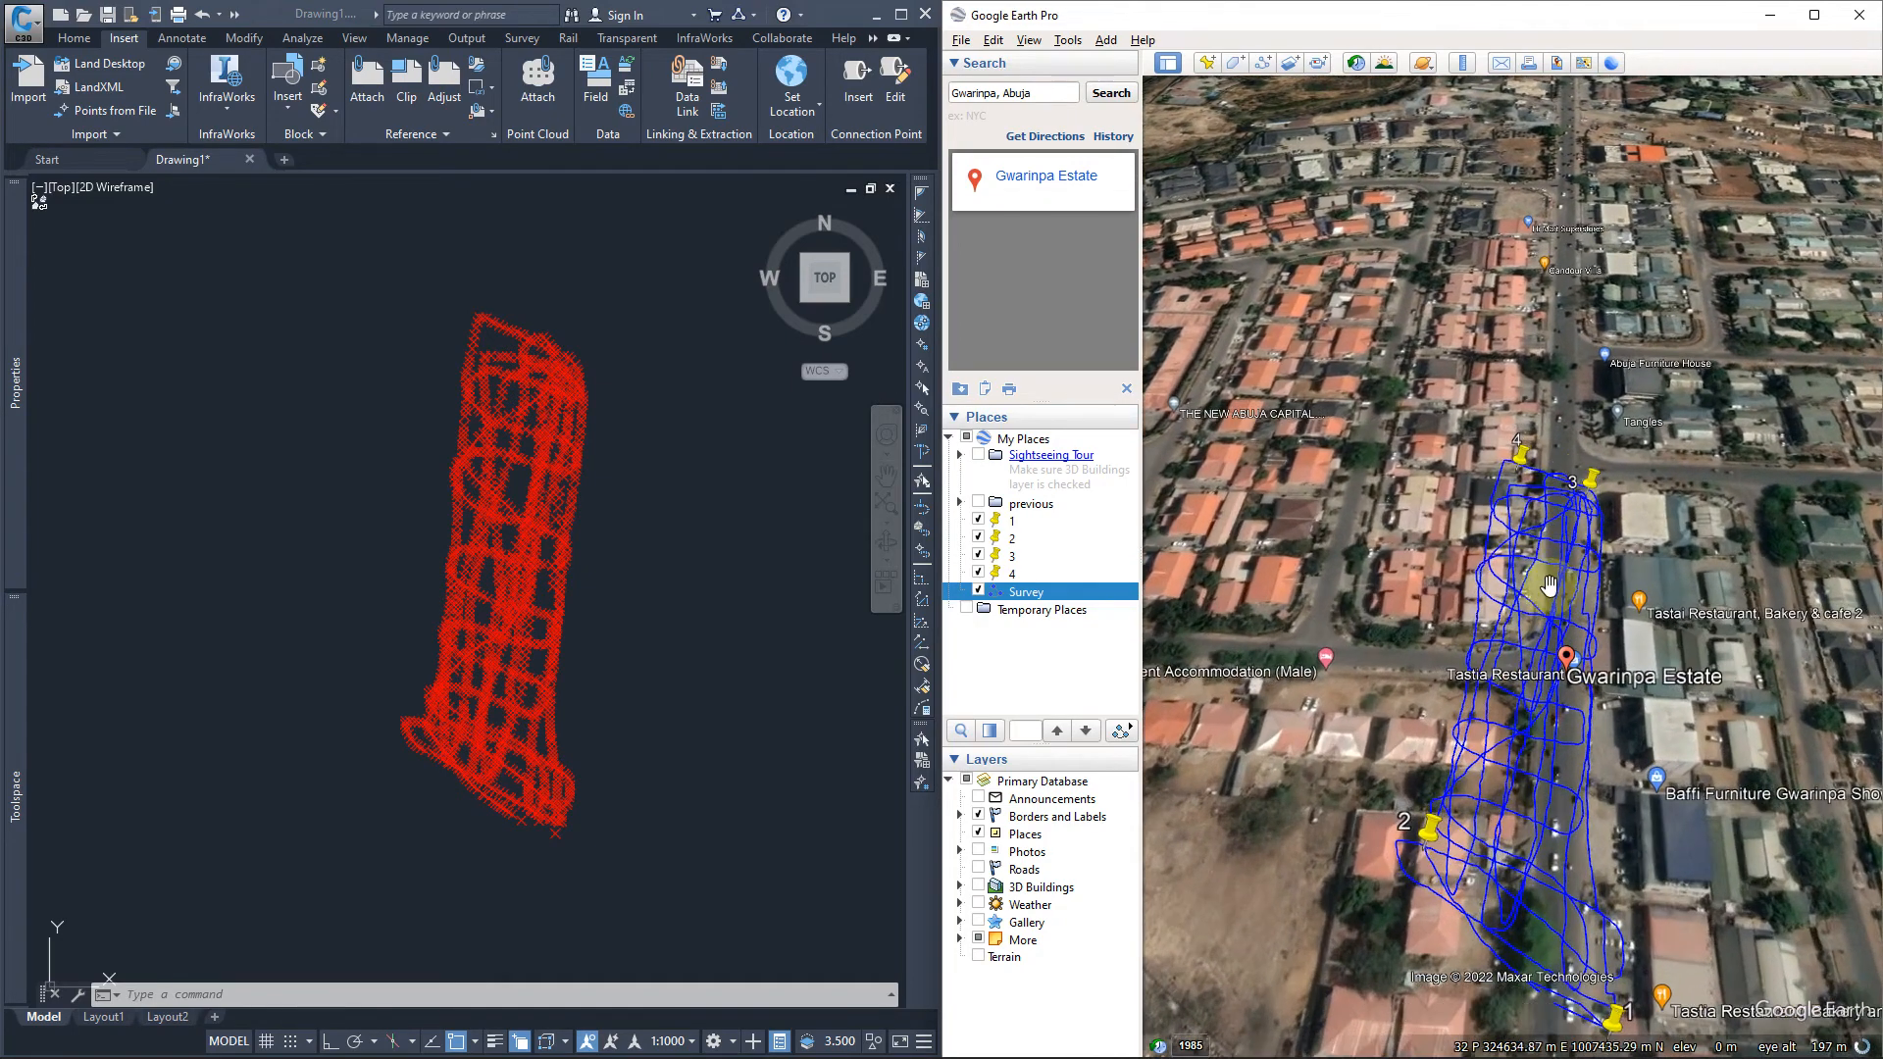
{"action": "left_click", "coordinate": [652, 462]}
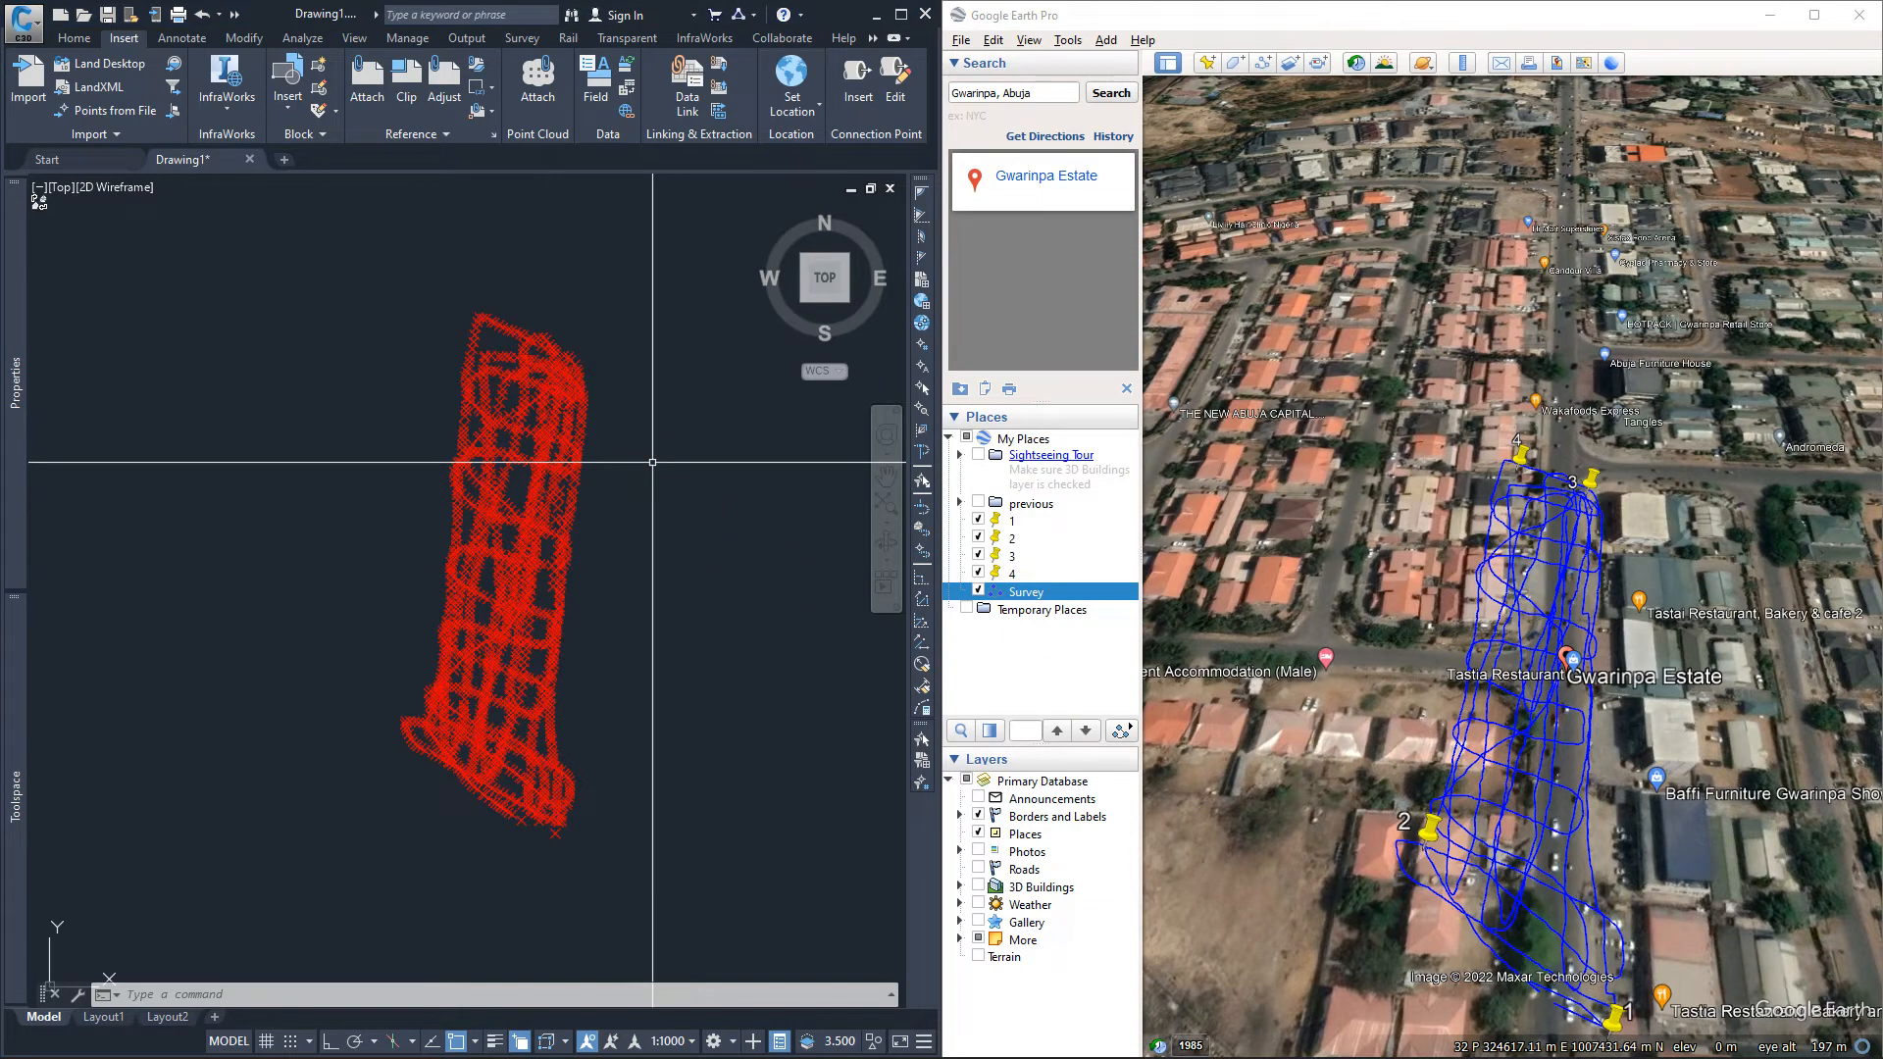
{"action": "scroll", "coordinate": [589, 412], "scroll_direction": "up", "scroll_amount": 6}
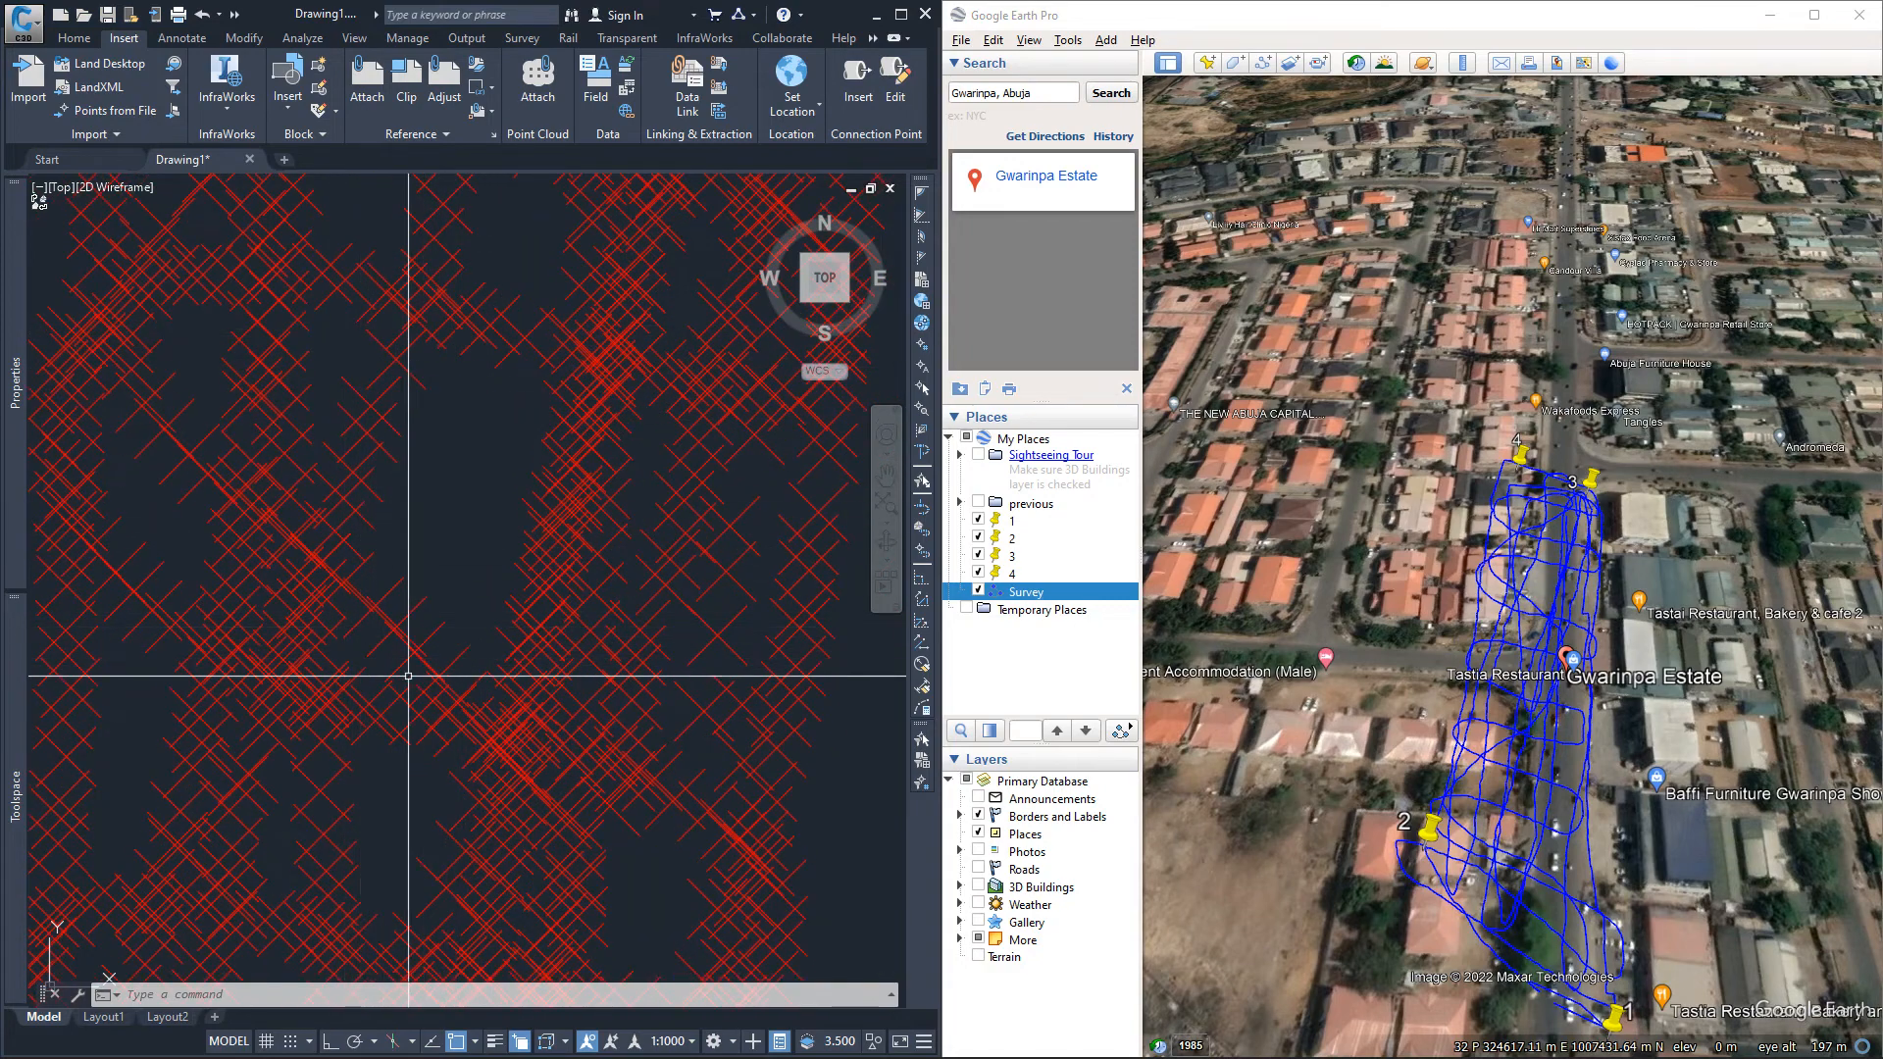
{"action": "scroll", "coordinate": [412, 451], "scroll_direction": "down", "scroll_amount": 4}
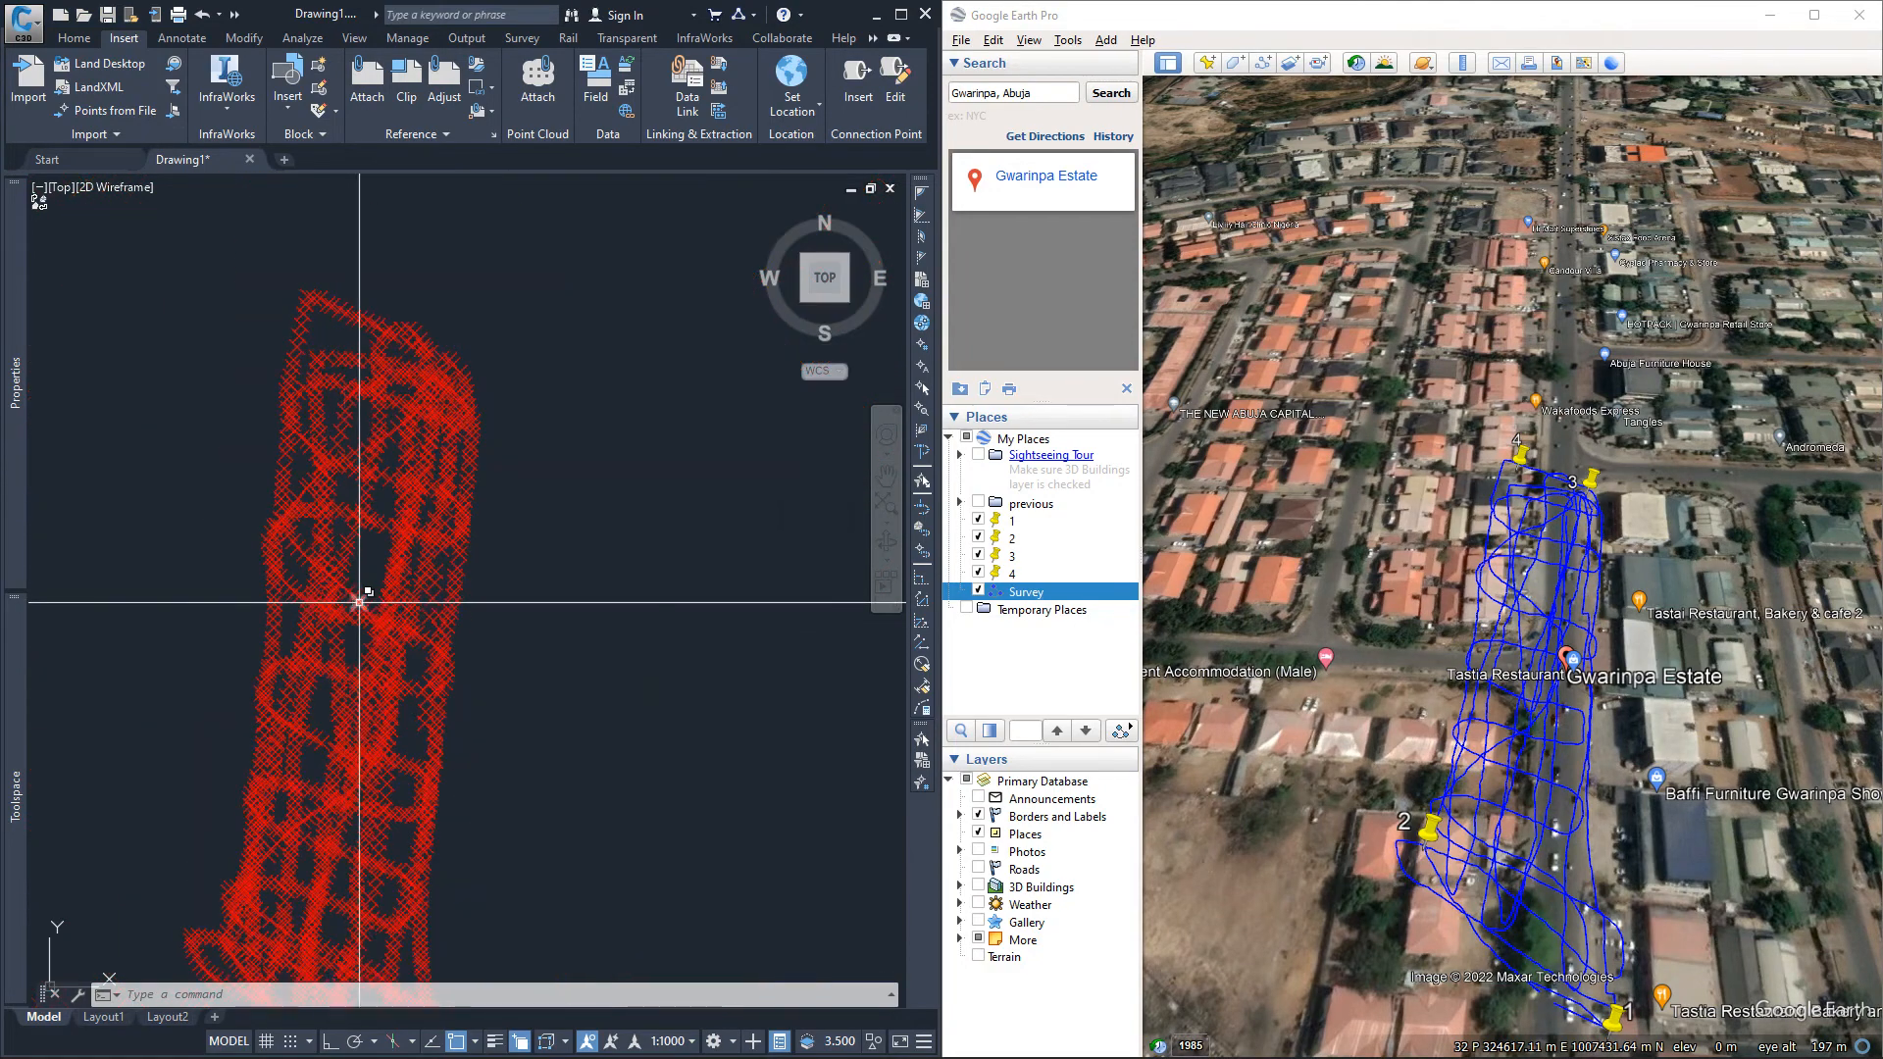
{"action": "scroll", "coordinate": [400, 502], "scroll_direction": "up", "scroll_amount": 1}
{"action": "scroll", "coordinate": [400, 501], "scroll_direction": "up", "scroll_amount": 5}
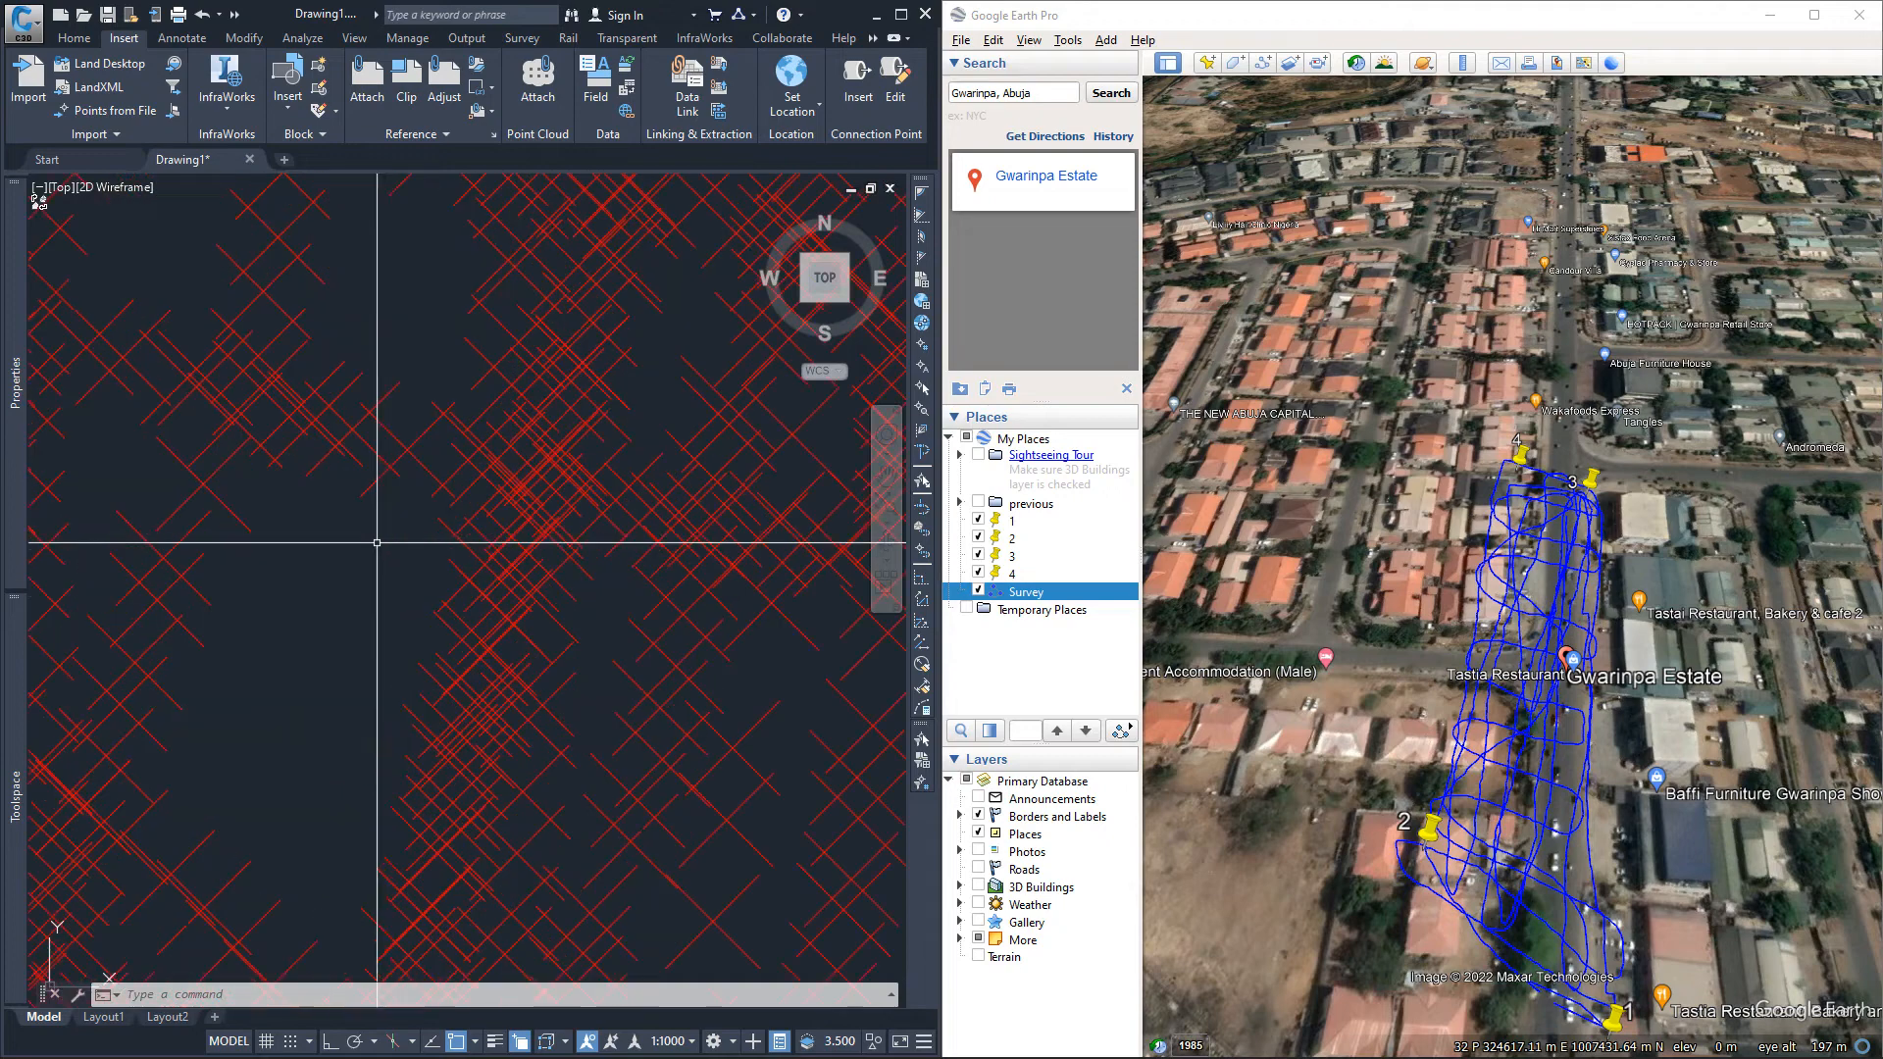
{"action": "middle_click_drag", "start_coordinate": [379, 546], "coordinate": [406, 528]}
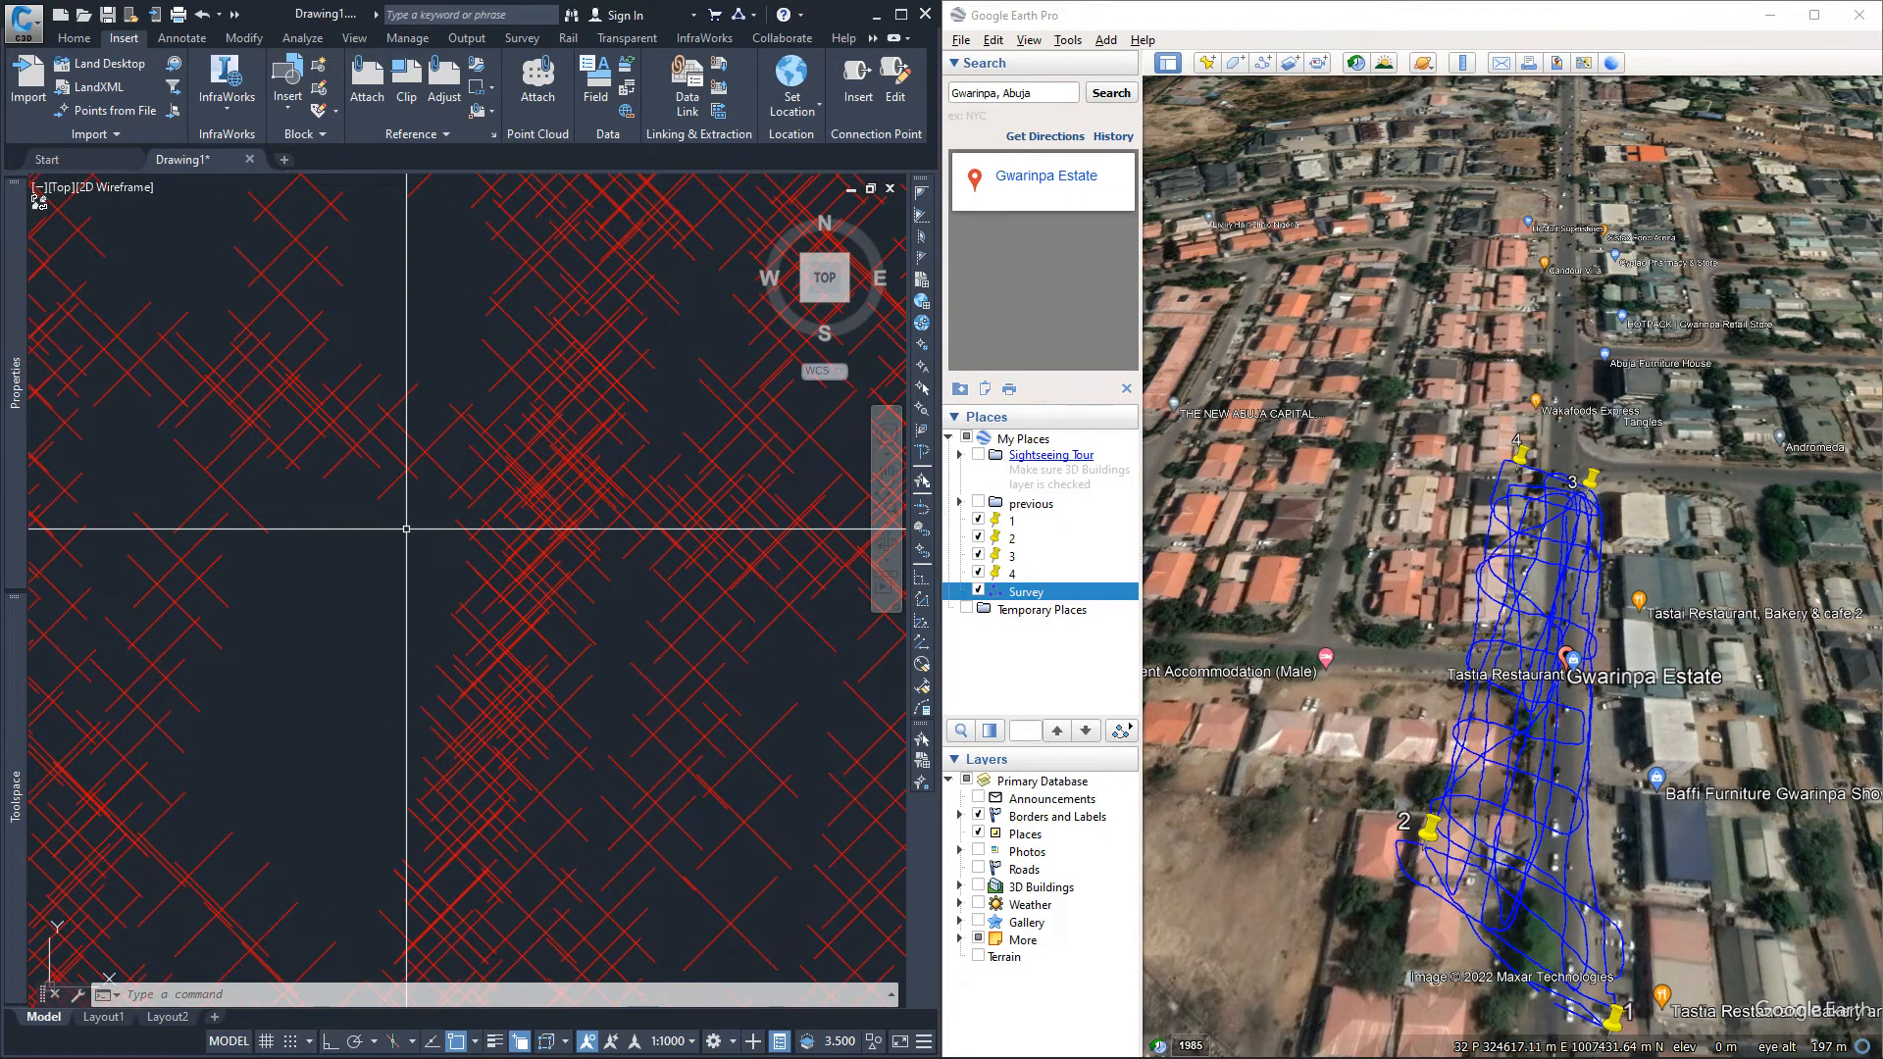
{"action": "scroll", "coordinate": [406, 529], "scroll_direction": "down", "scroll_amount": 2}
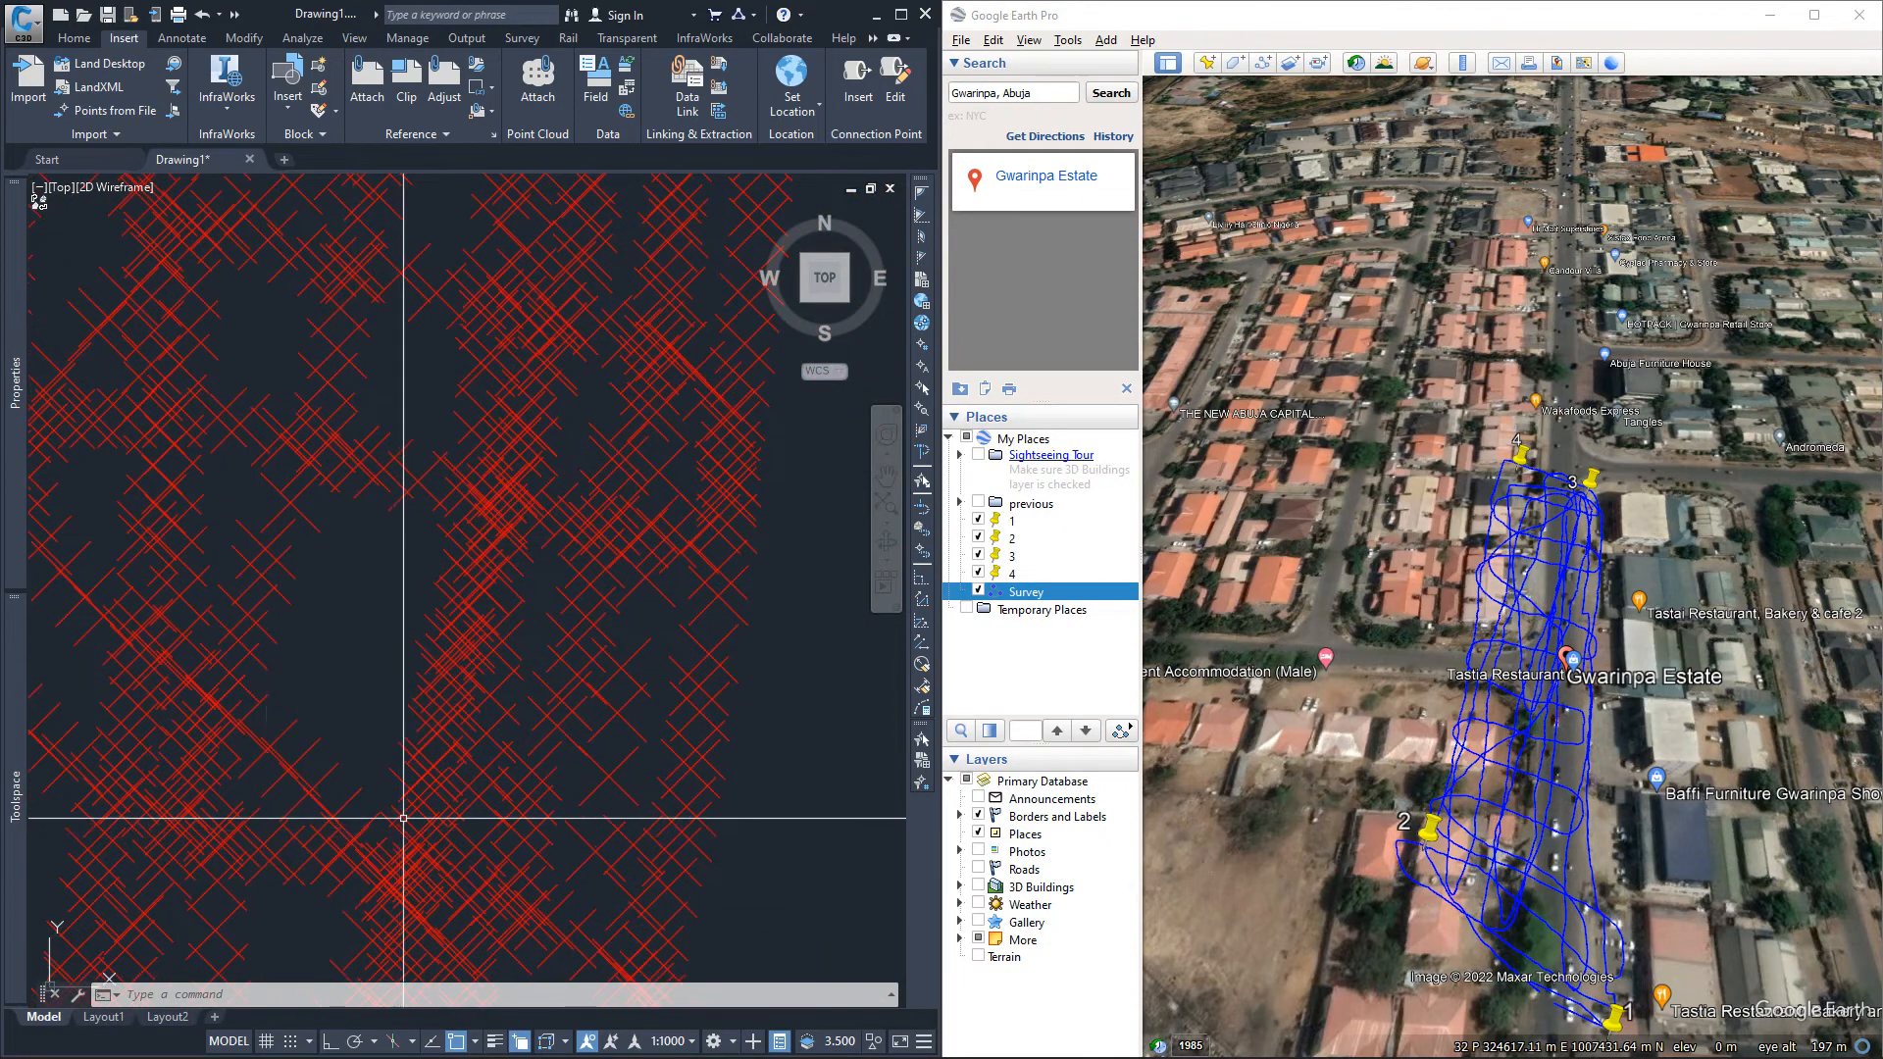
{"action": "scroll", "coordinate": [416, 480], "scroll_direction": "down", "scroll_amount": 3}
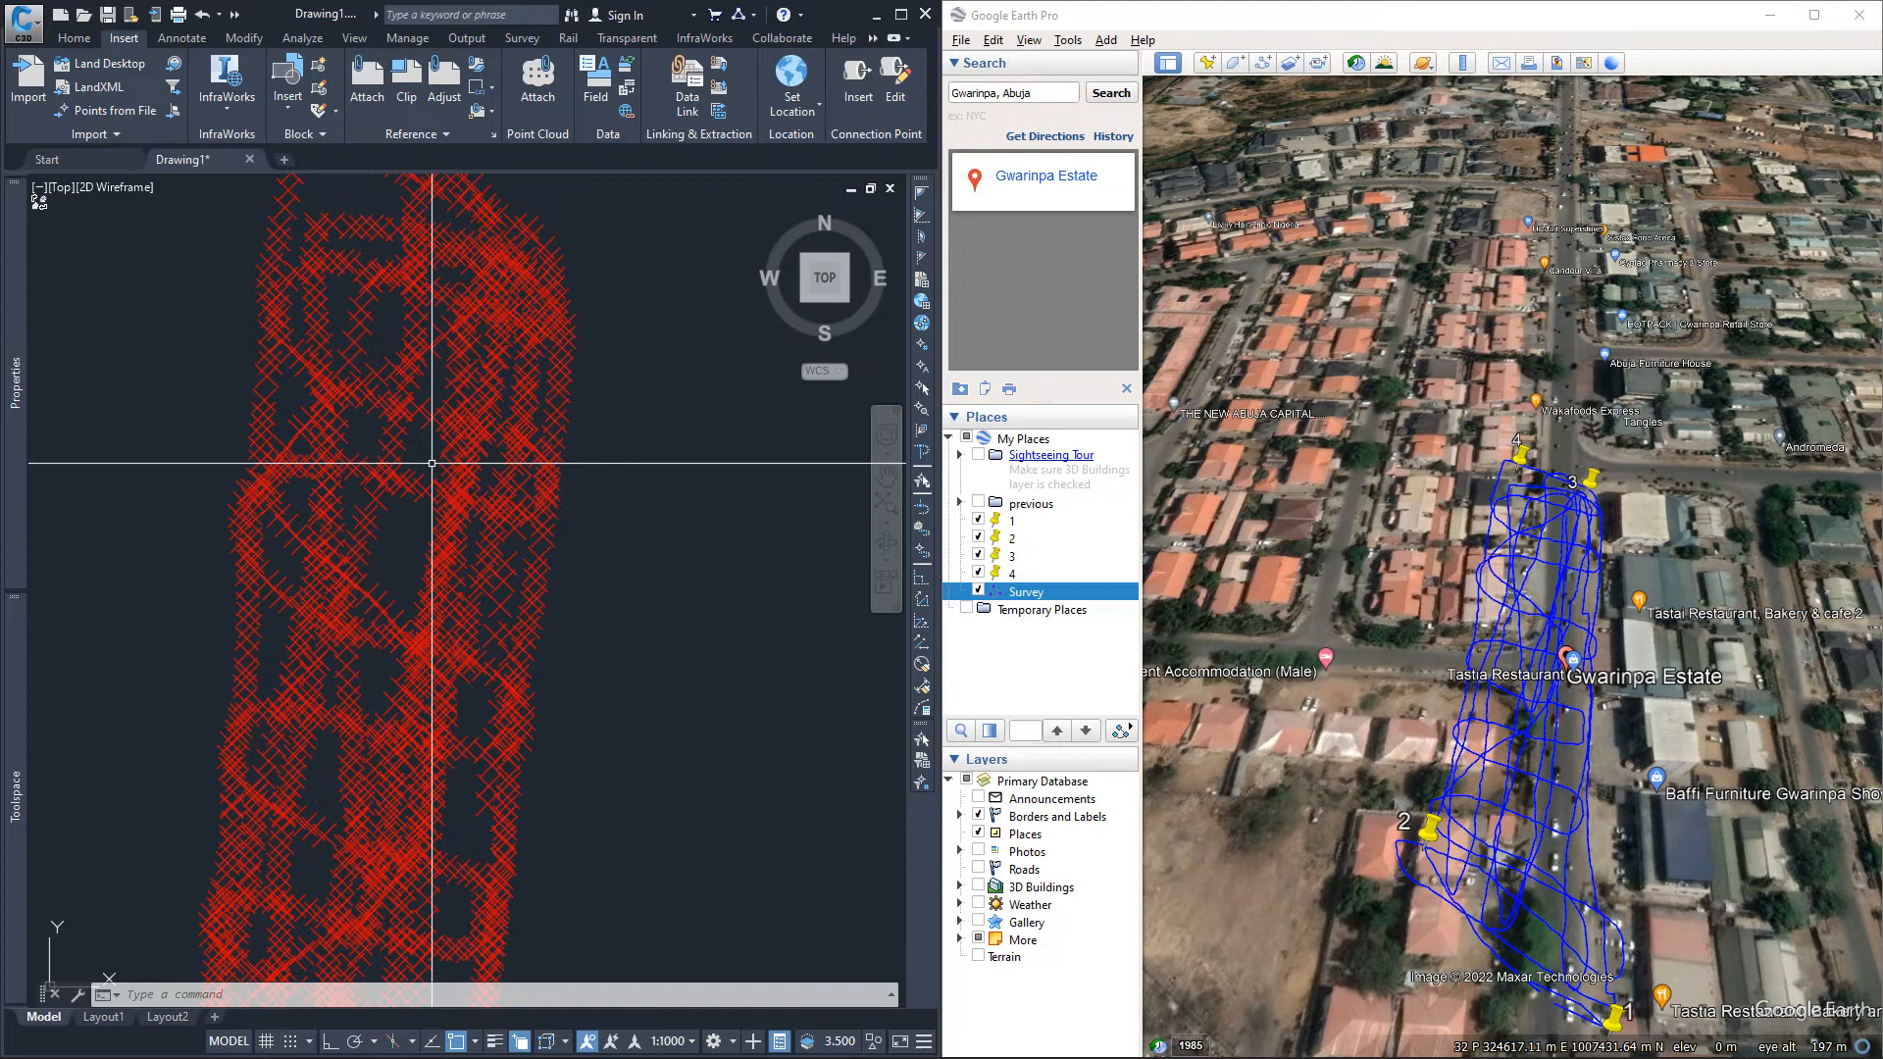
{"action": "scroll", "coordinate": [431, 462], "scroll_direction": "down", "scroll_amount": 2}
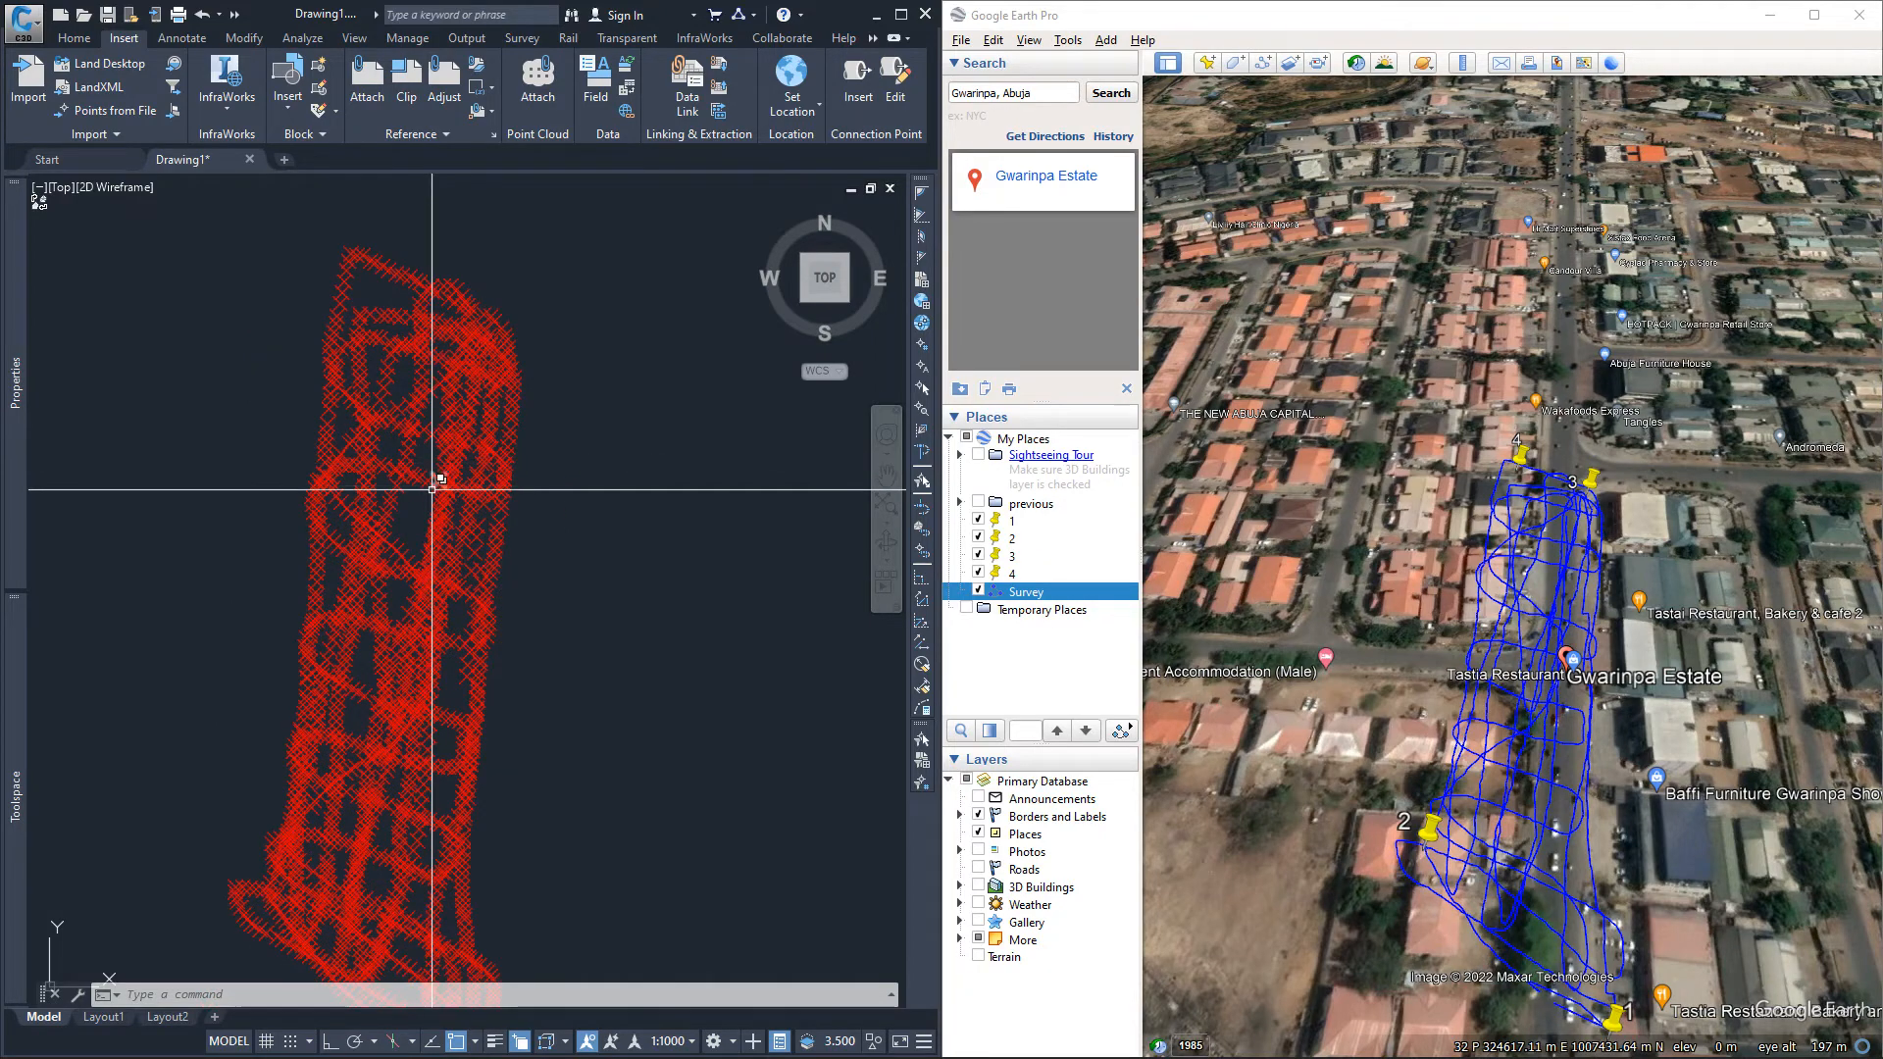
{"action": "scroll", "coordinate": [559, 456], "scroll_direction": "down", "scroll_amount": 3}
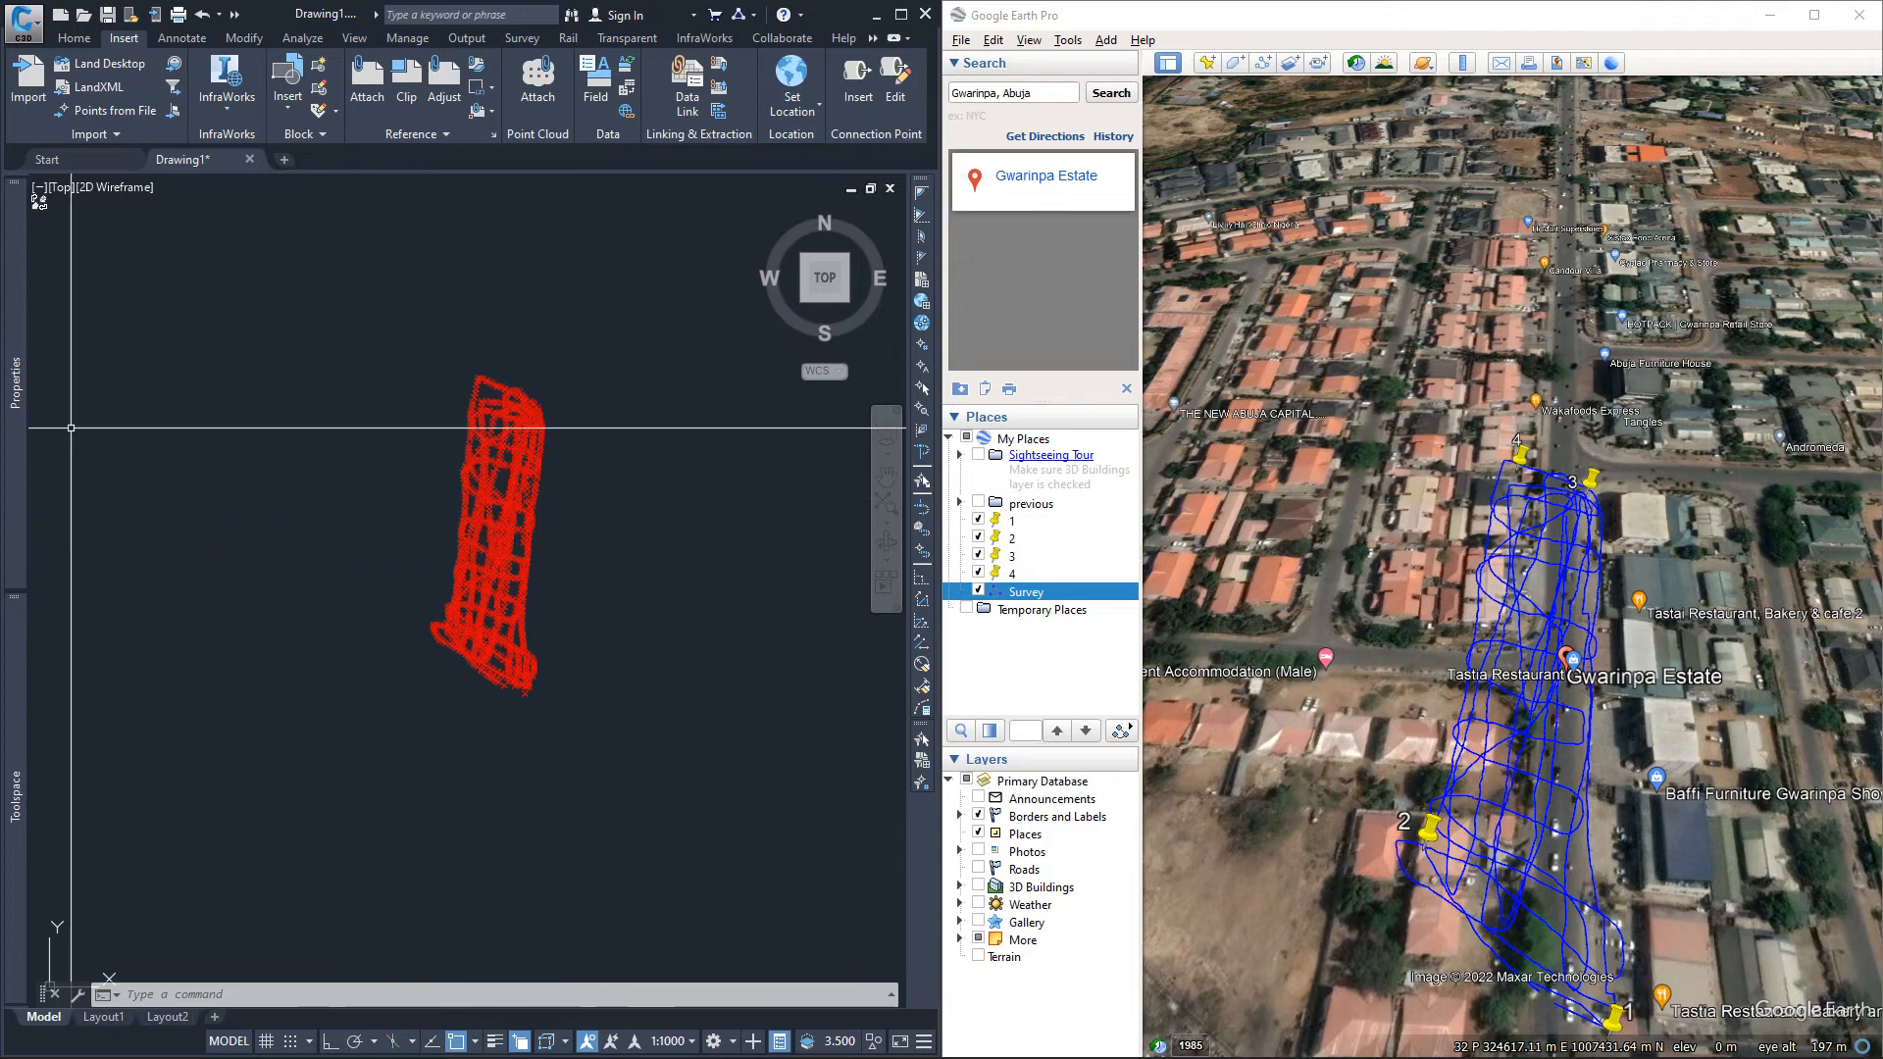
Create a TIN surface named egl on layer C-TOPO in Drawing1.
{"action": "mouse_move", "coordinate": [17, 664]}
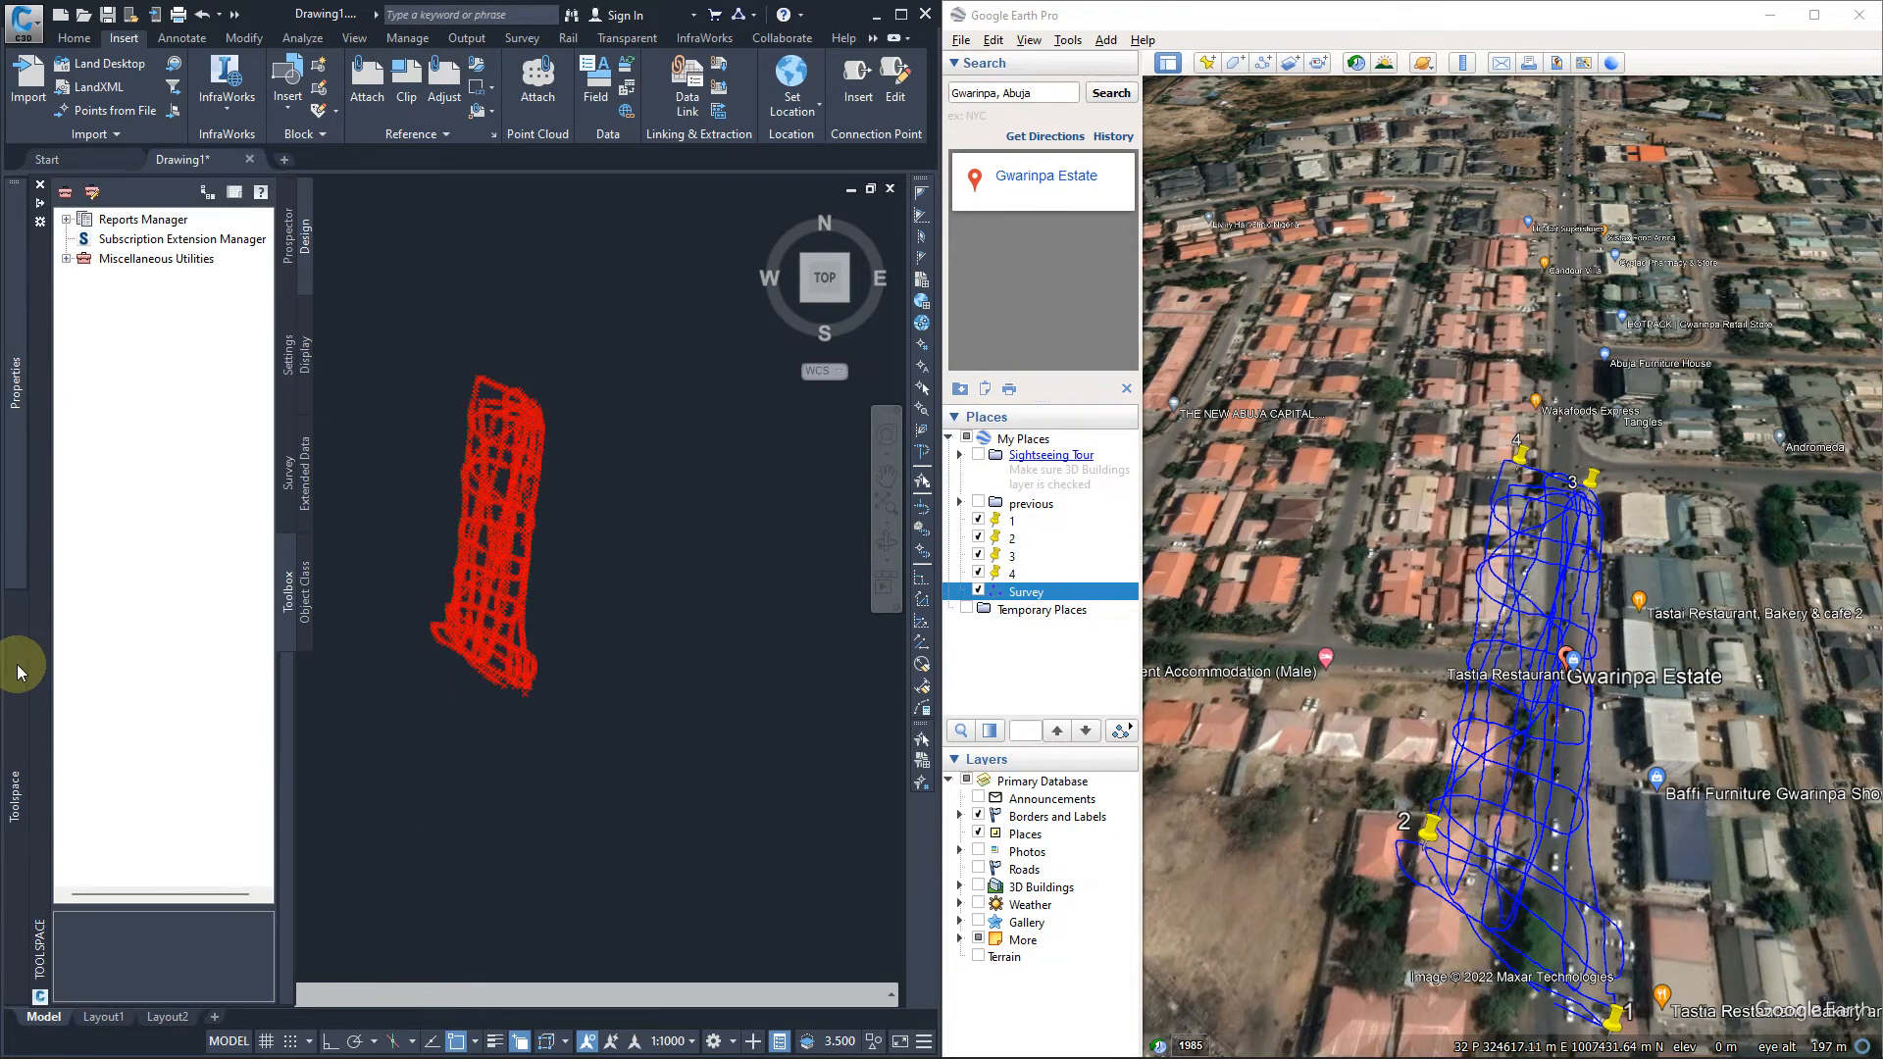
{"action": "left_click", "coordinate": [293, 223]}
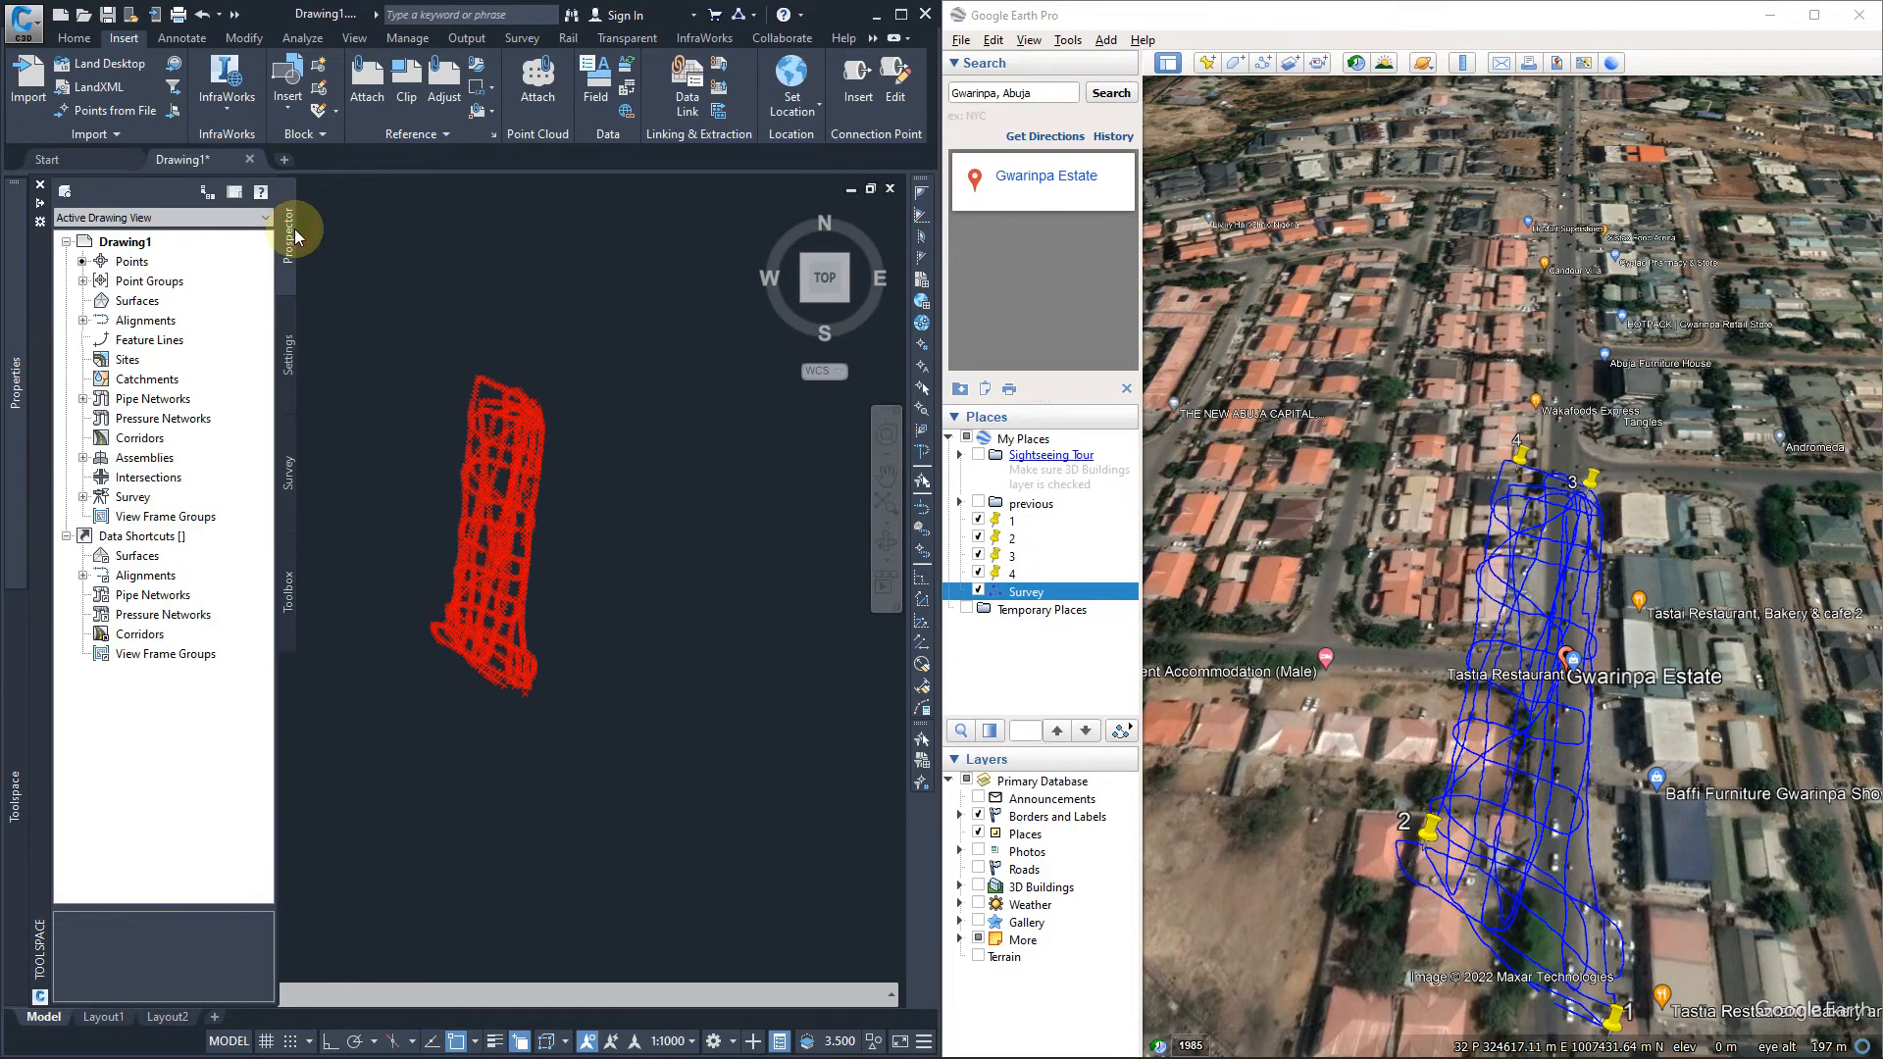
{"action": "left_click", "coordinate": [83, 281]}
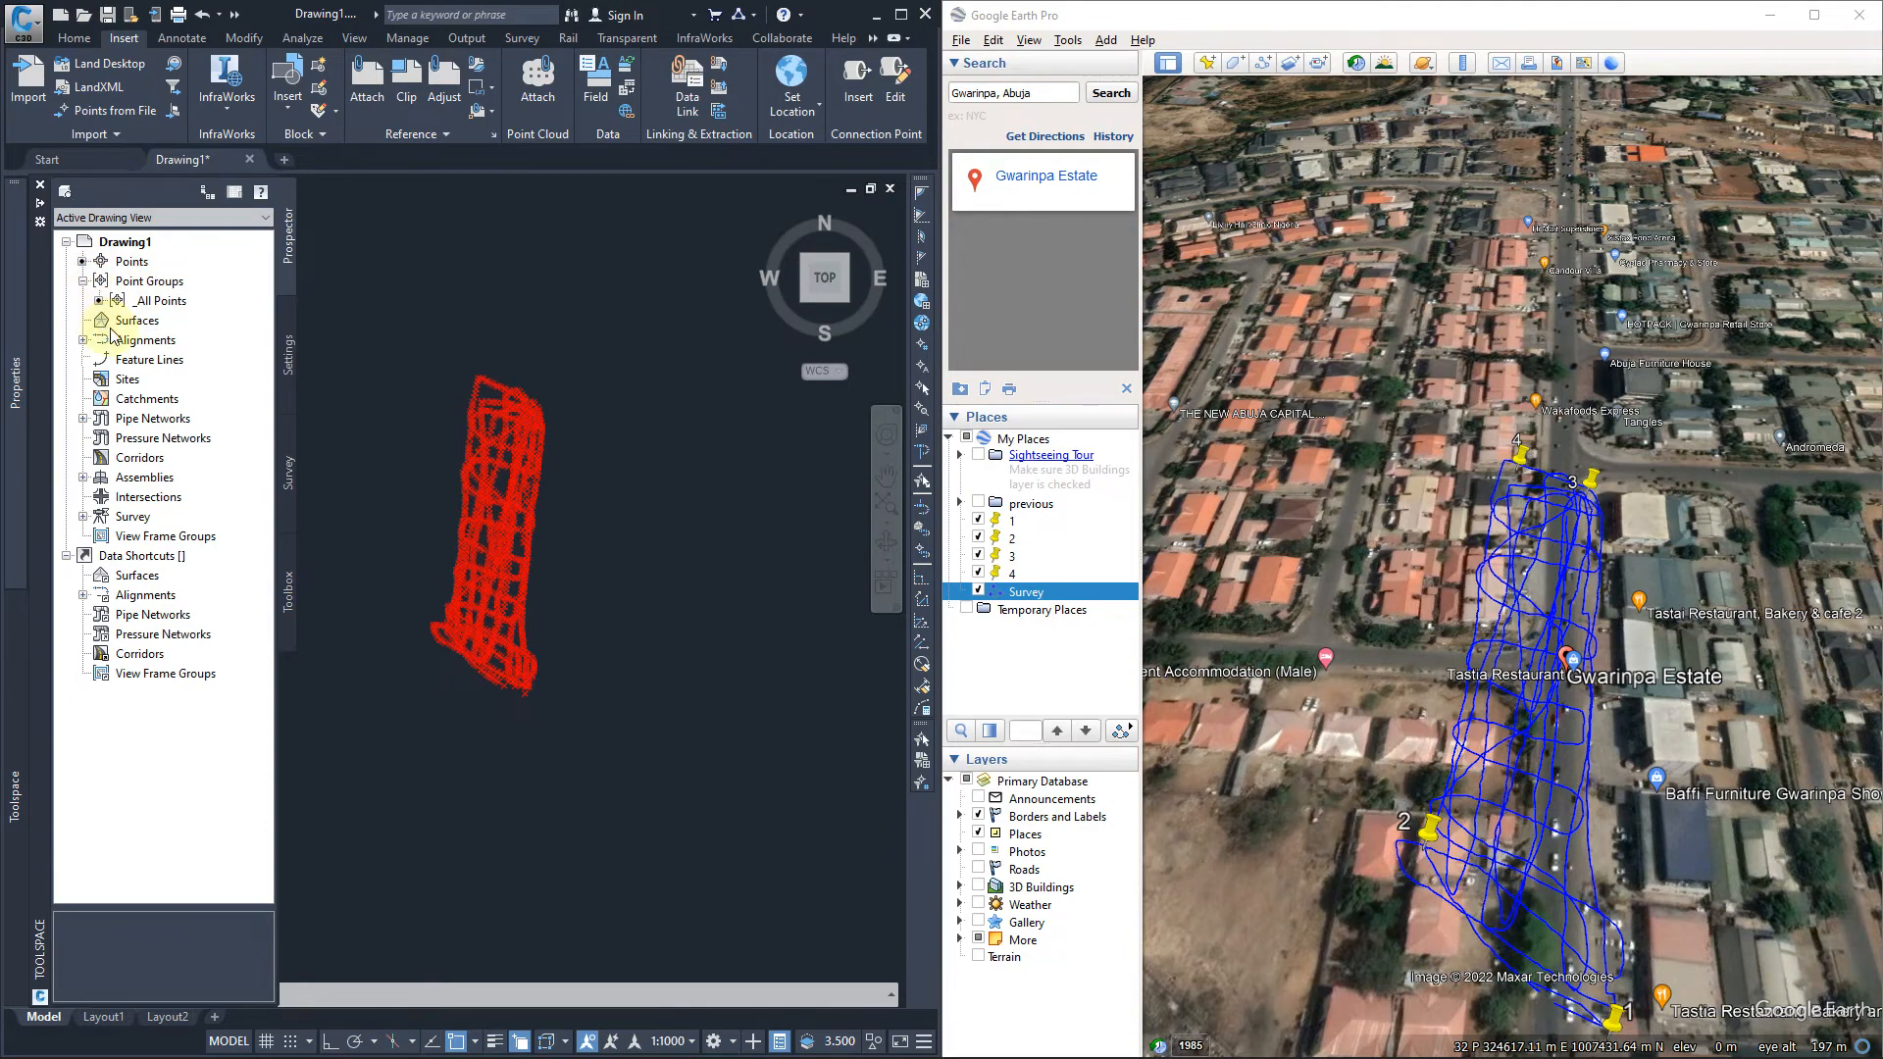
{"action": "right_click", "coordinate": [167, 323]}
{"action": "left_click", "coordinate": [208, 330]}
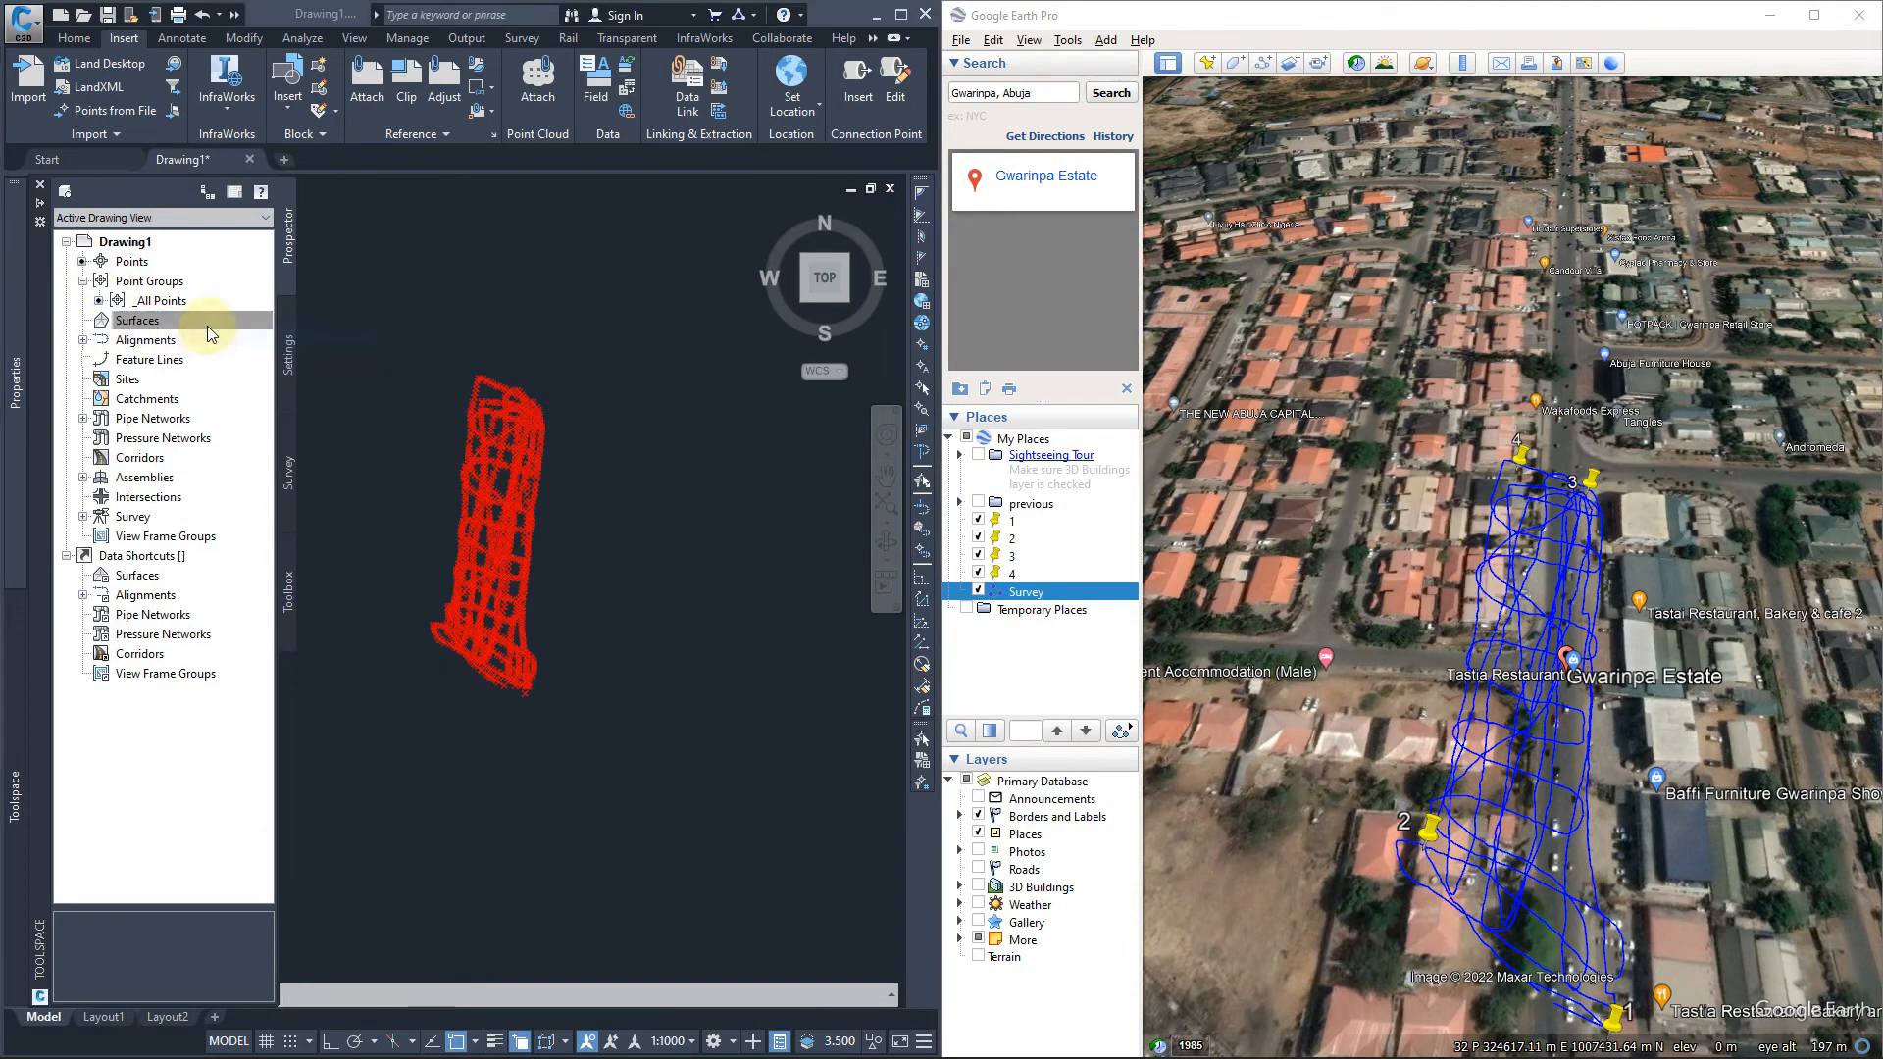
{"action": "left_click", "coordinate": [1090, 479]}
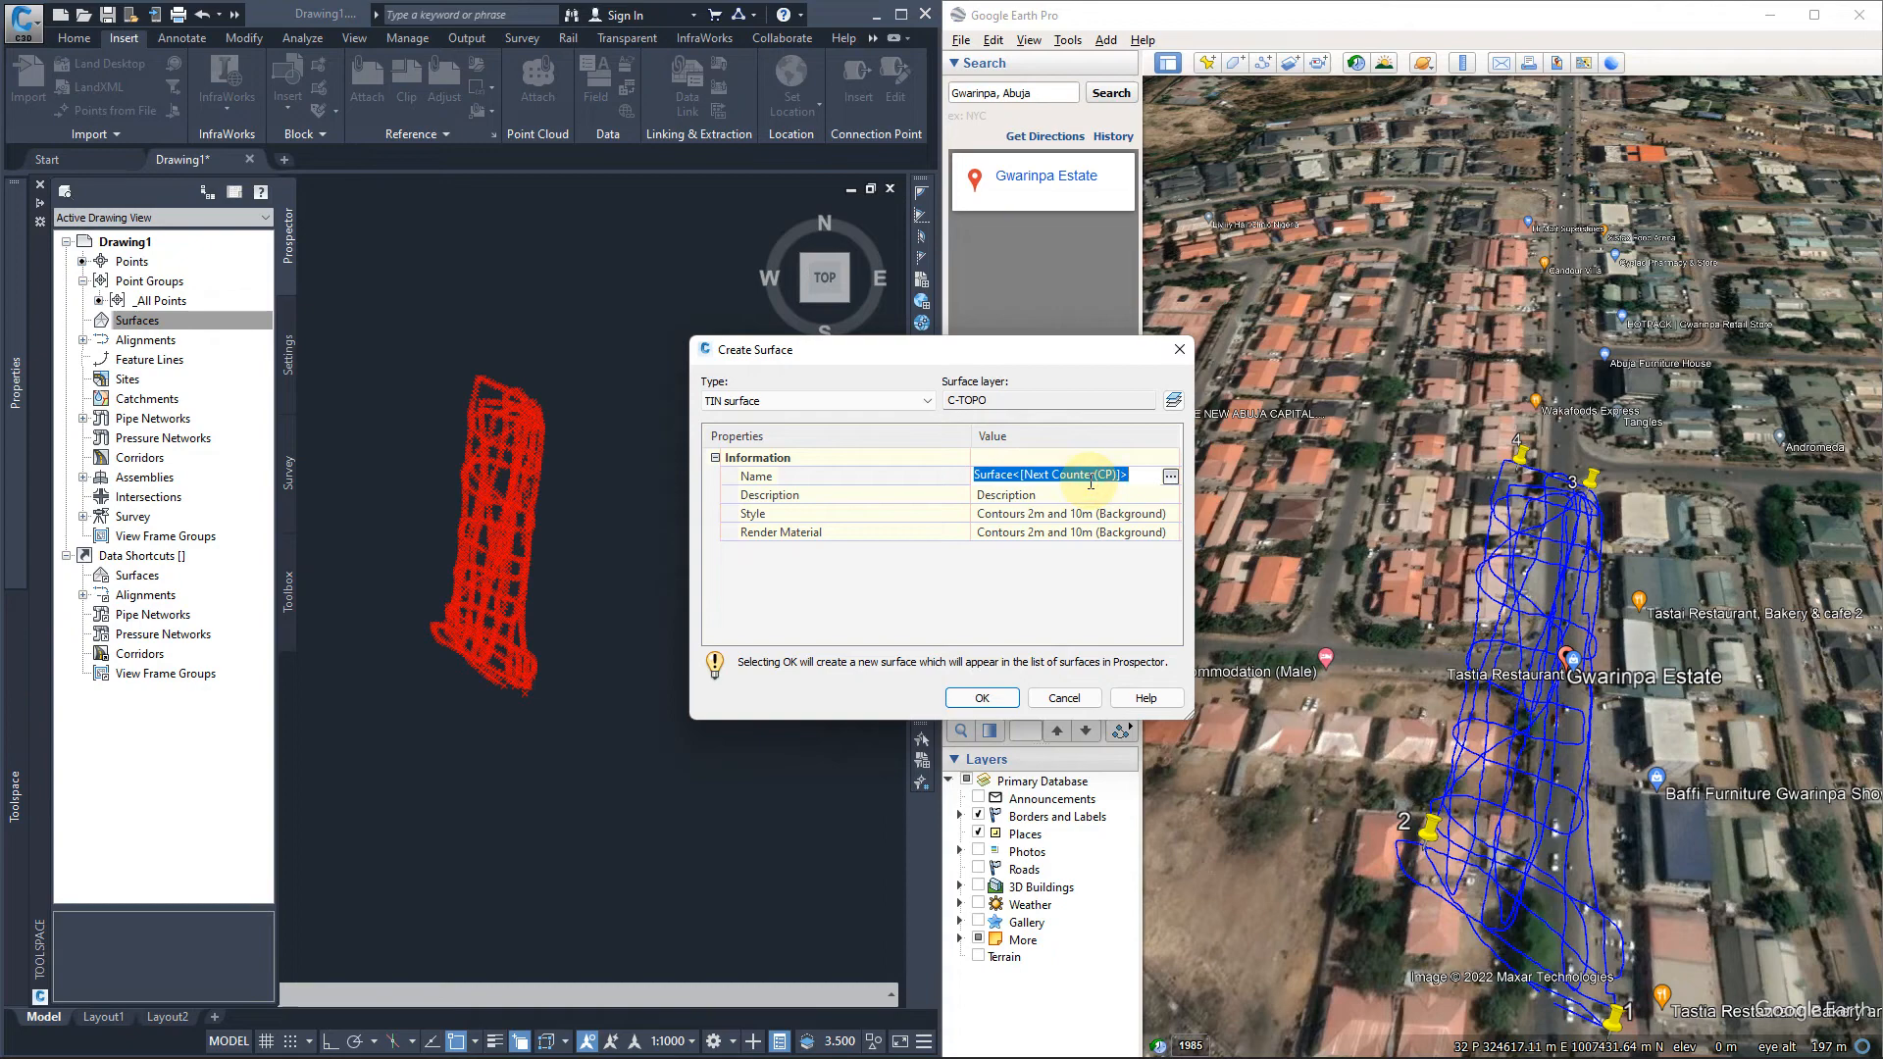
{"action": "type", "text": "egl"}
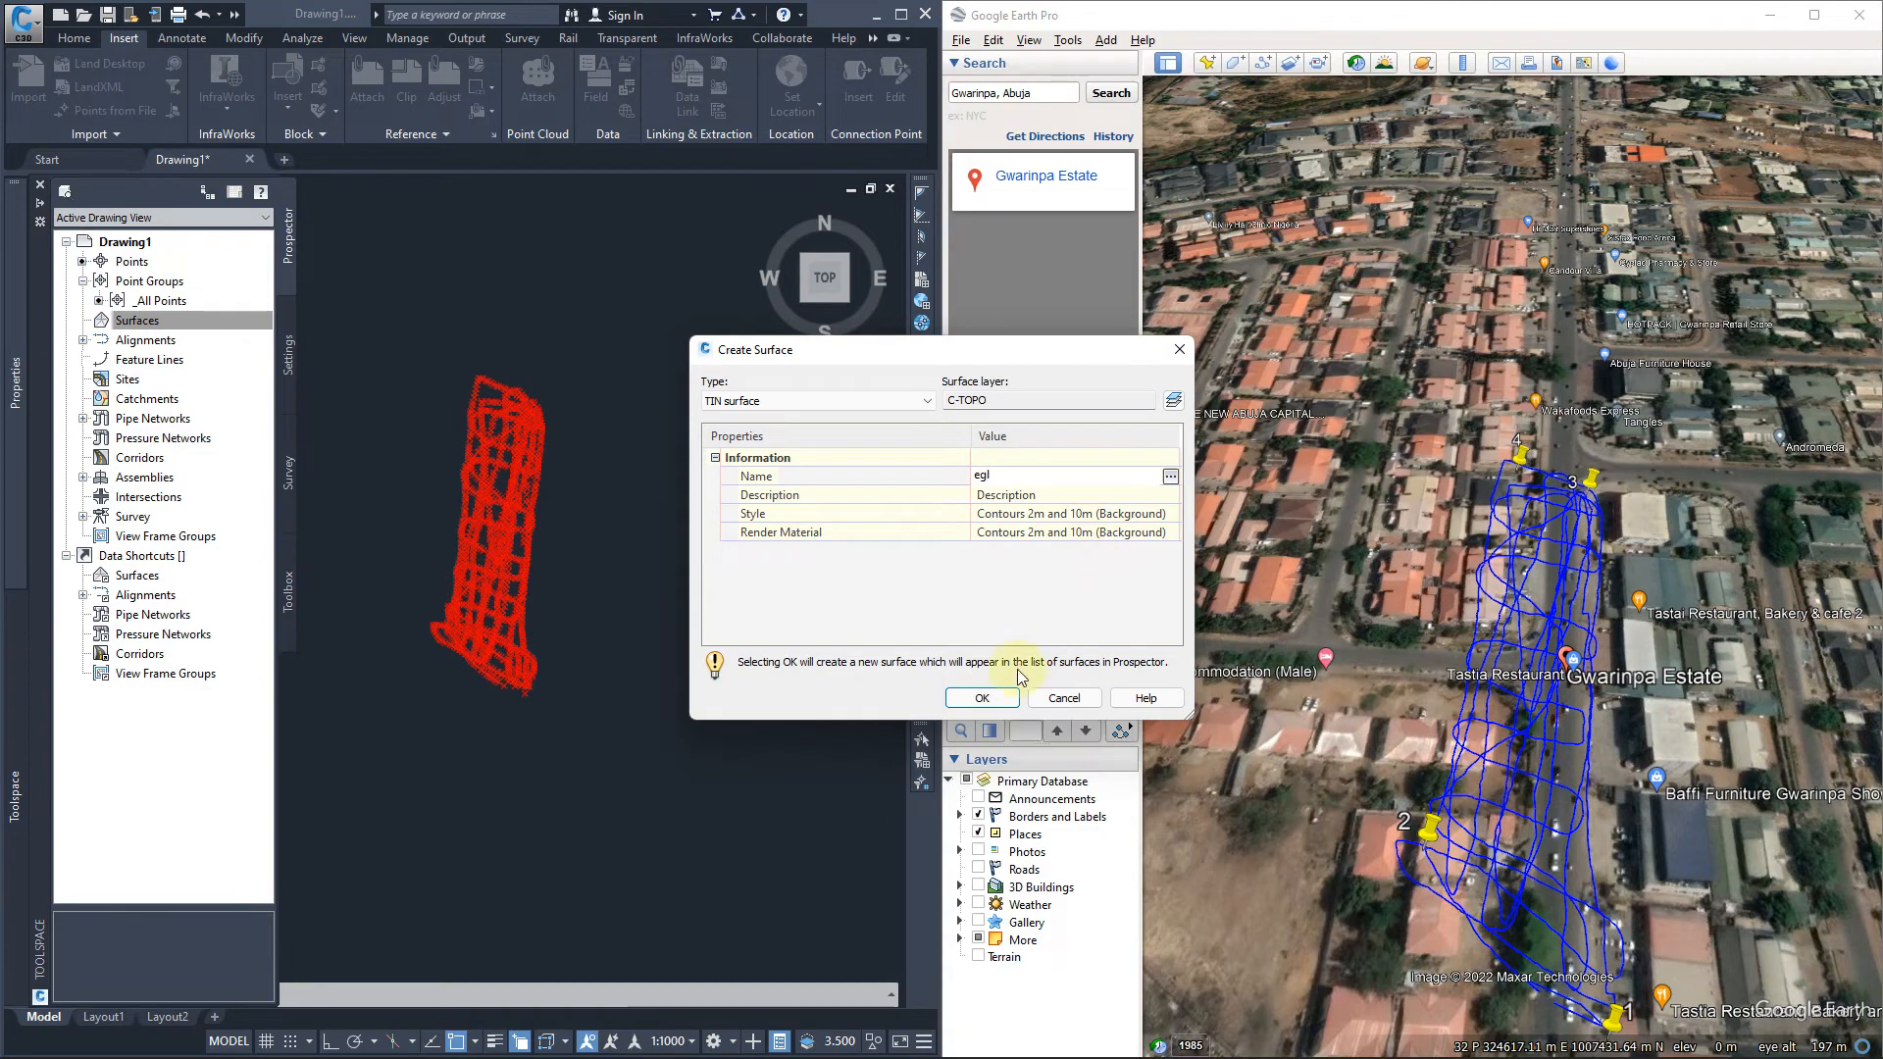
{"action": "left_click", "coordinate": [981, 697]}
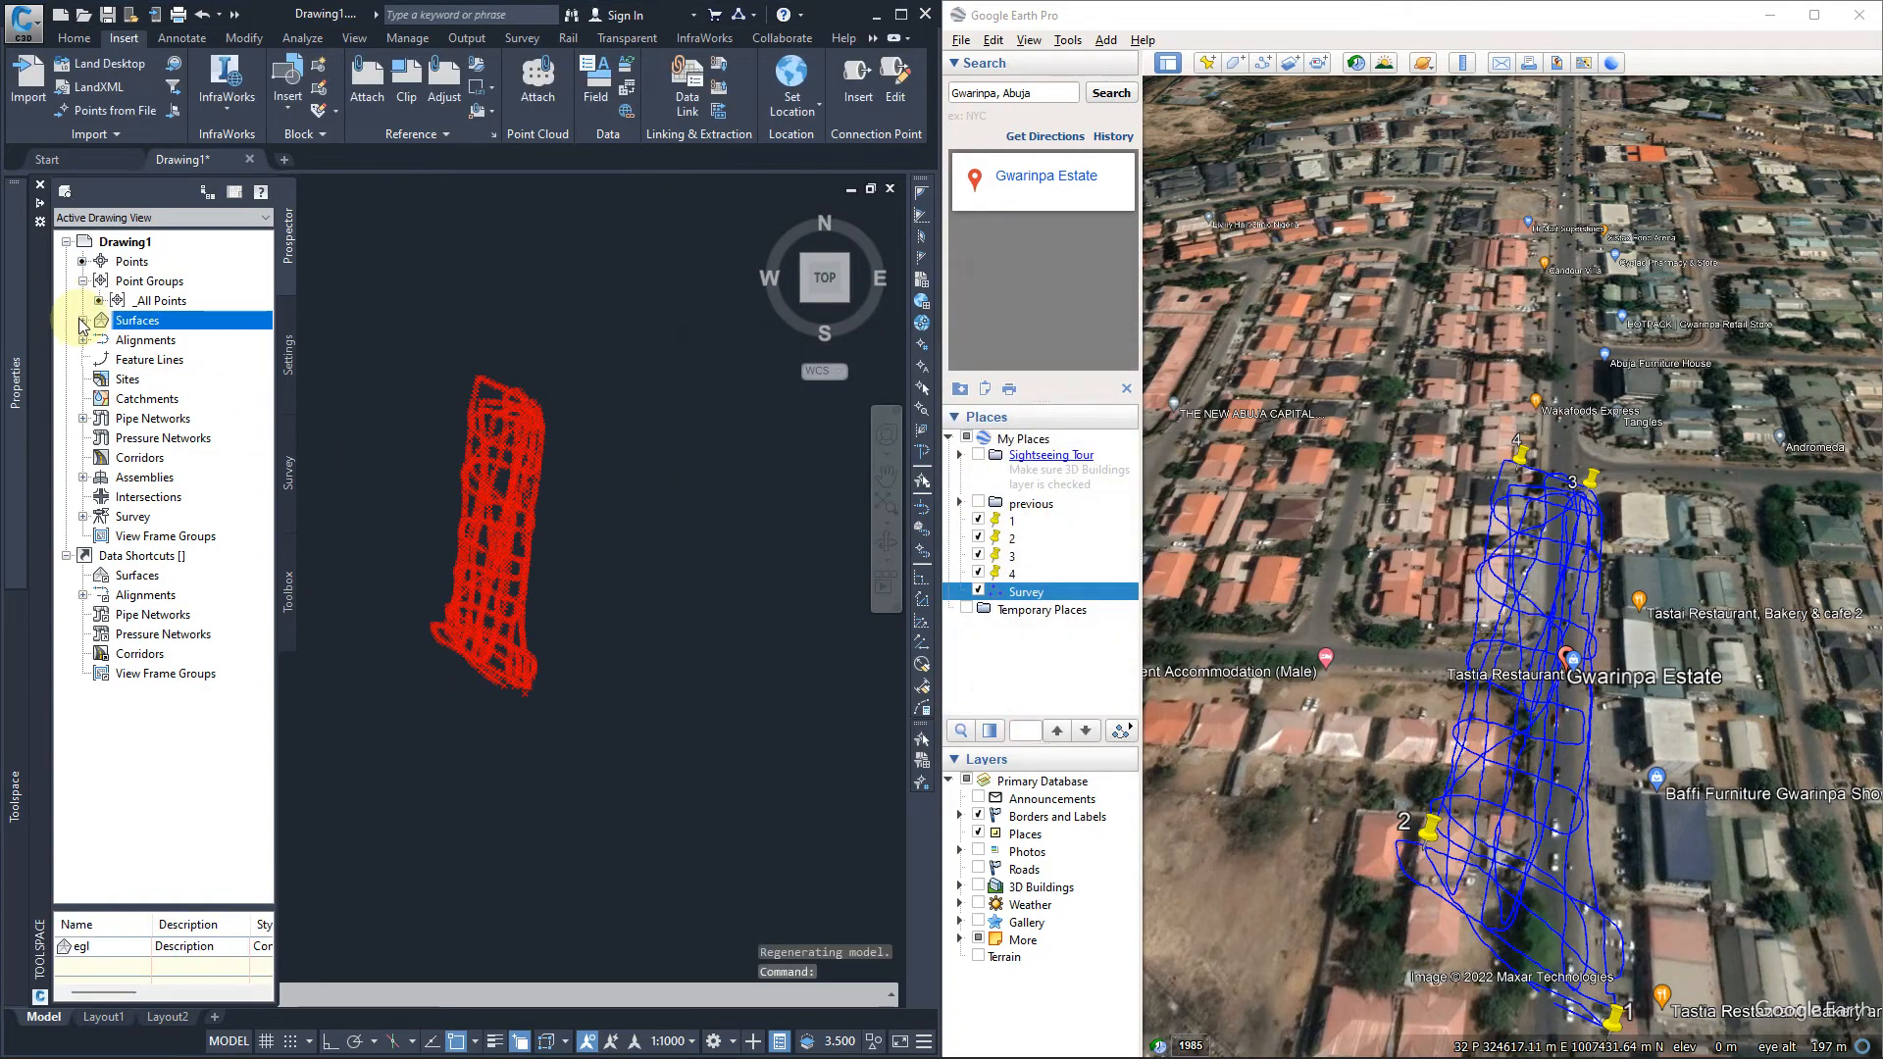
Add the _All Points point group to the definition of the egl surface.
{"action": "left_click", "coordinate": [82, 322]}
{"action": "left_click", "coordinate": [100, 340]}
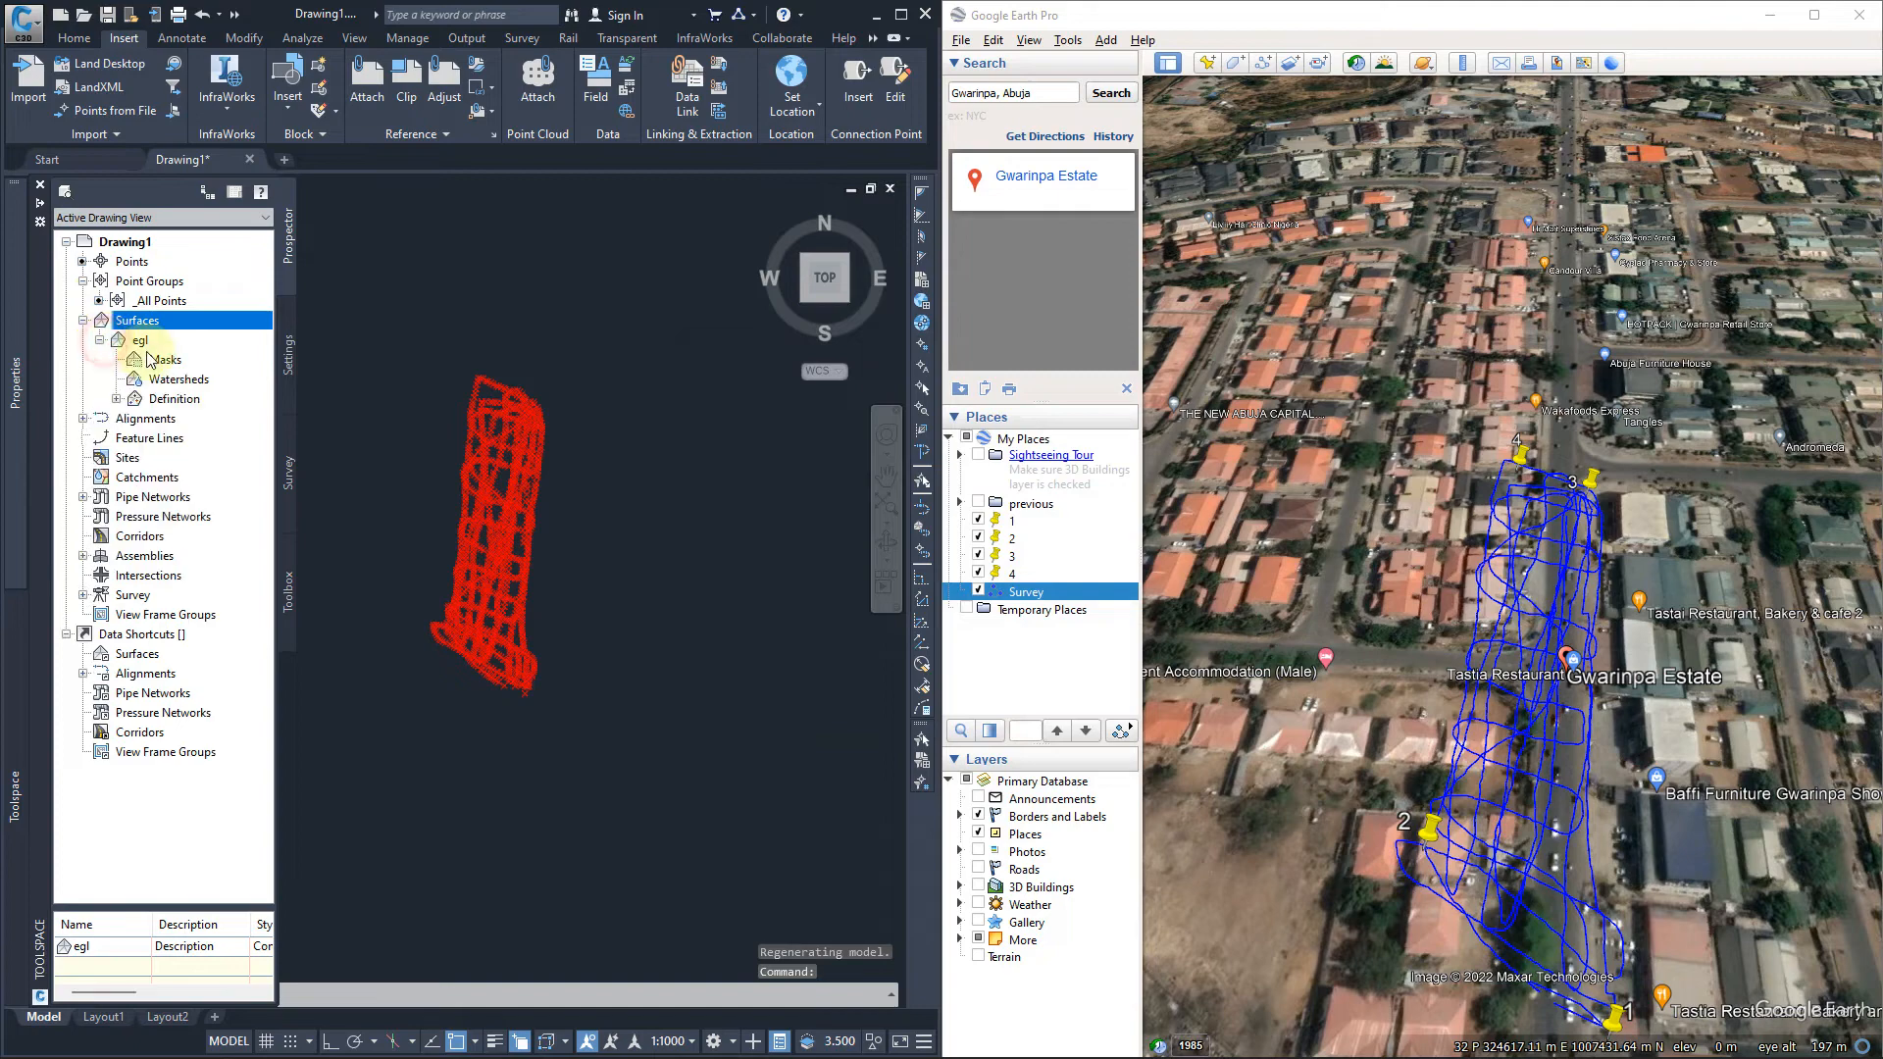
{"action": "left_click", "coordinate": [115, 399]}
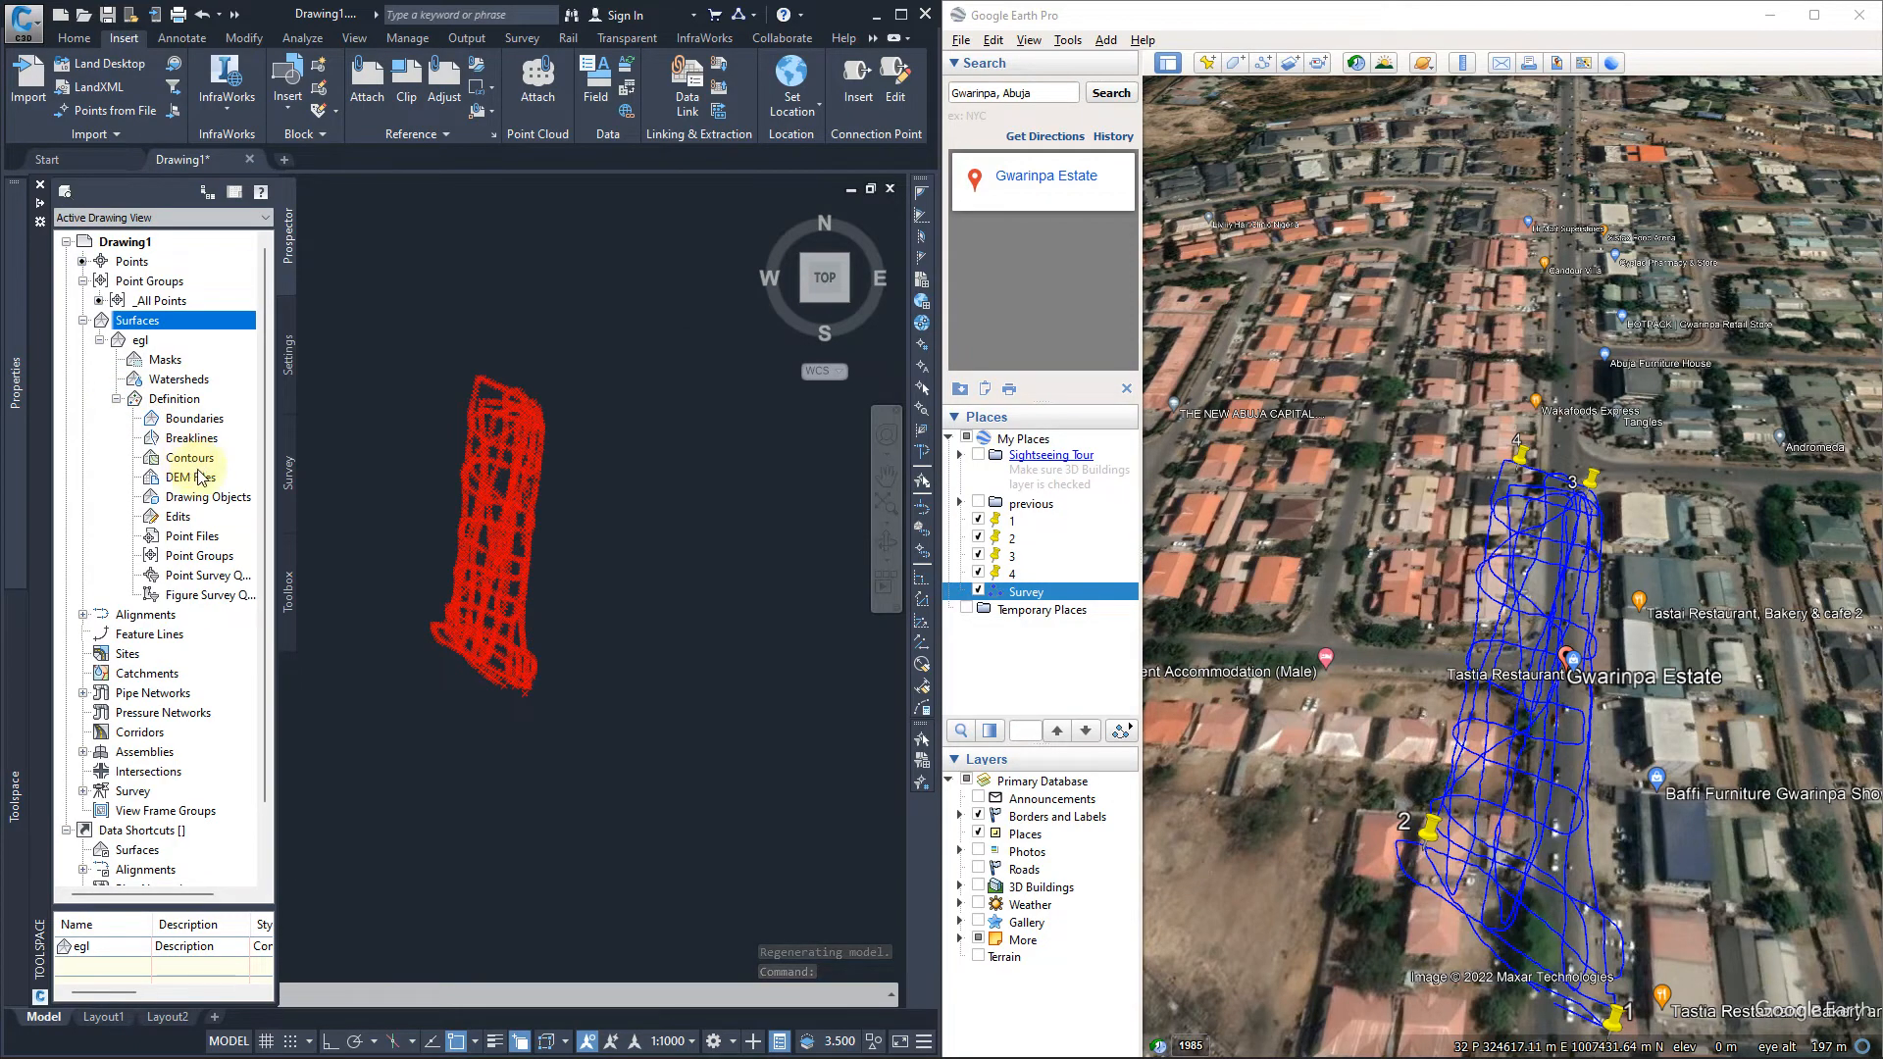
{"action": "right_click", "coordinate": [210, 558]}
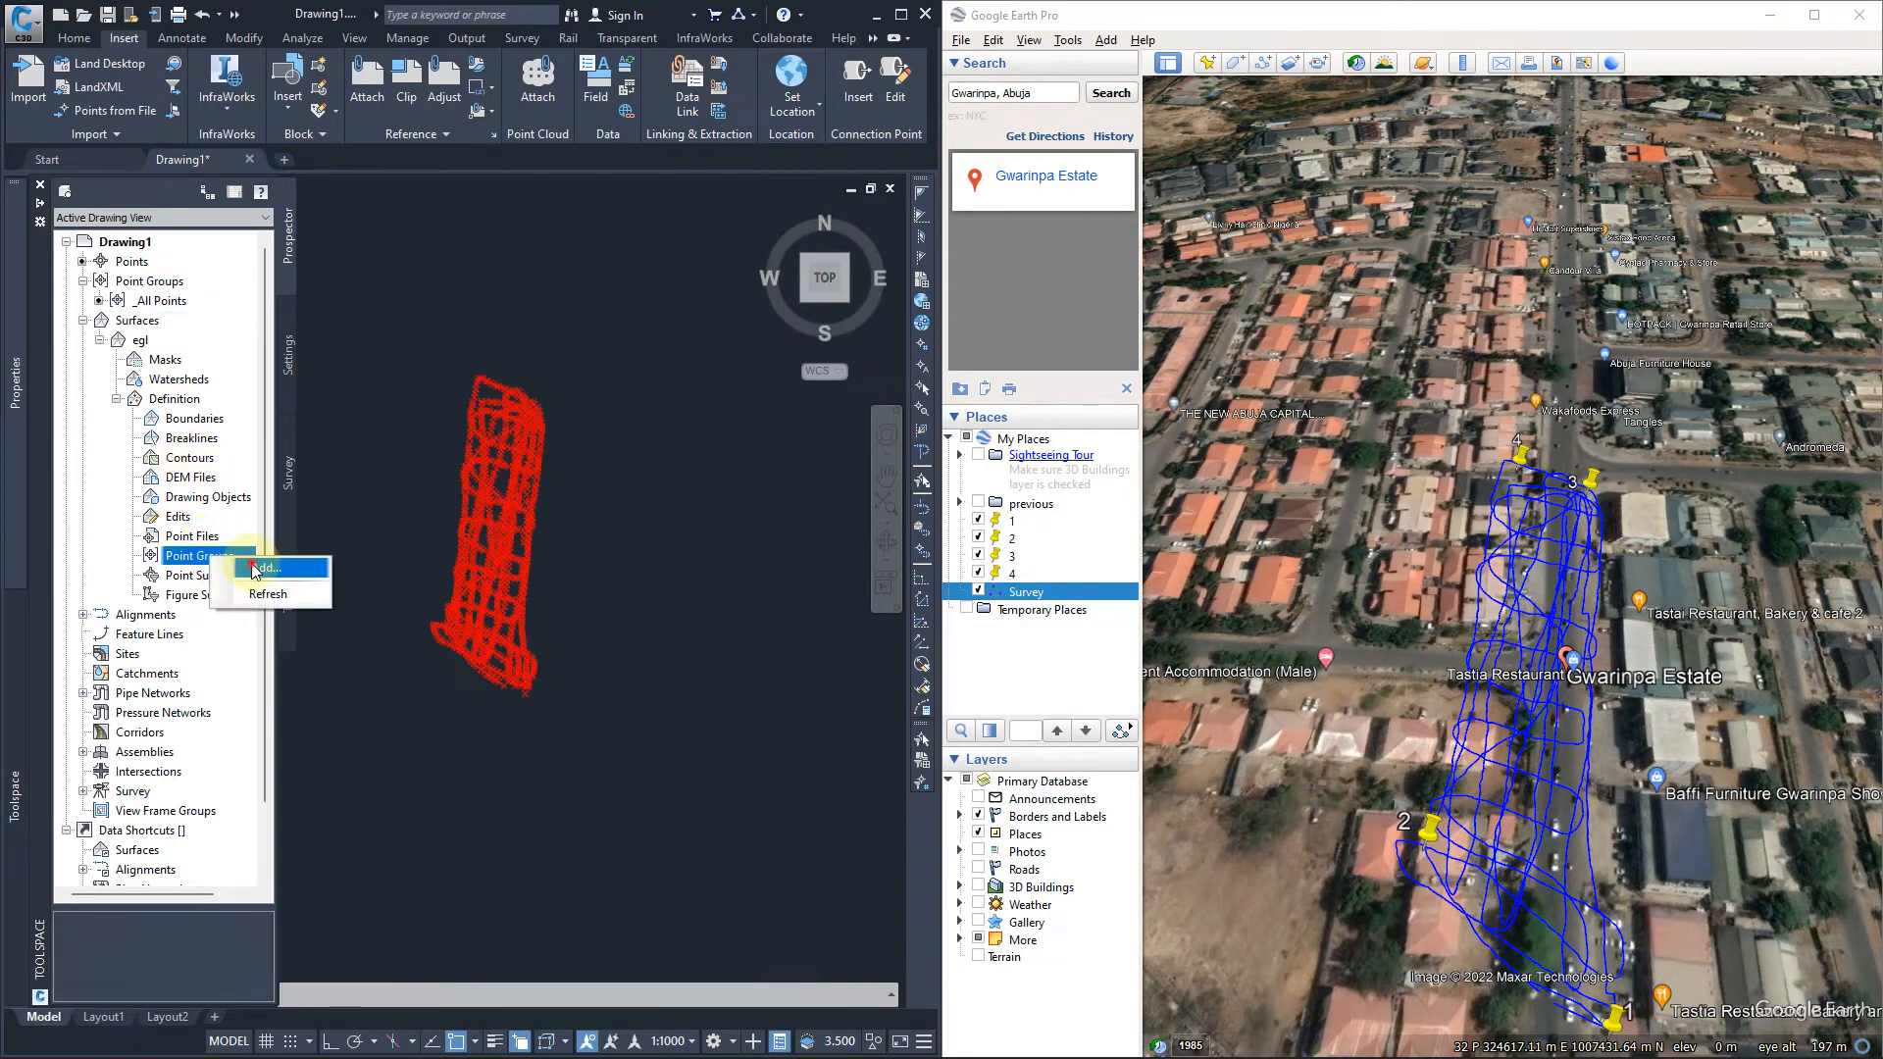
{"action": "left_click", "coordinate": [250, 563]}
{"action": "left_click", "coordinate": [820, 504]}
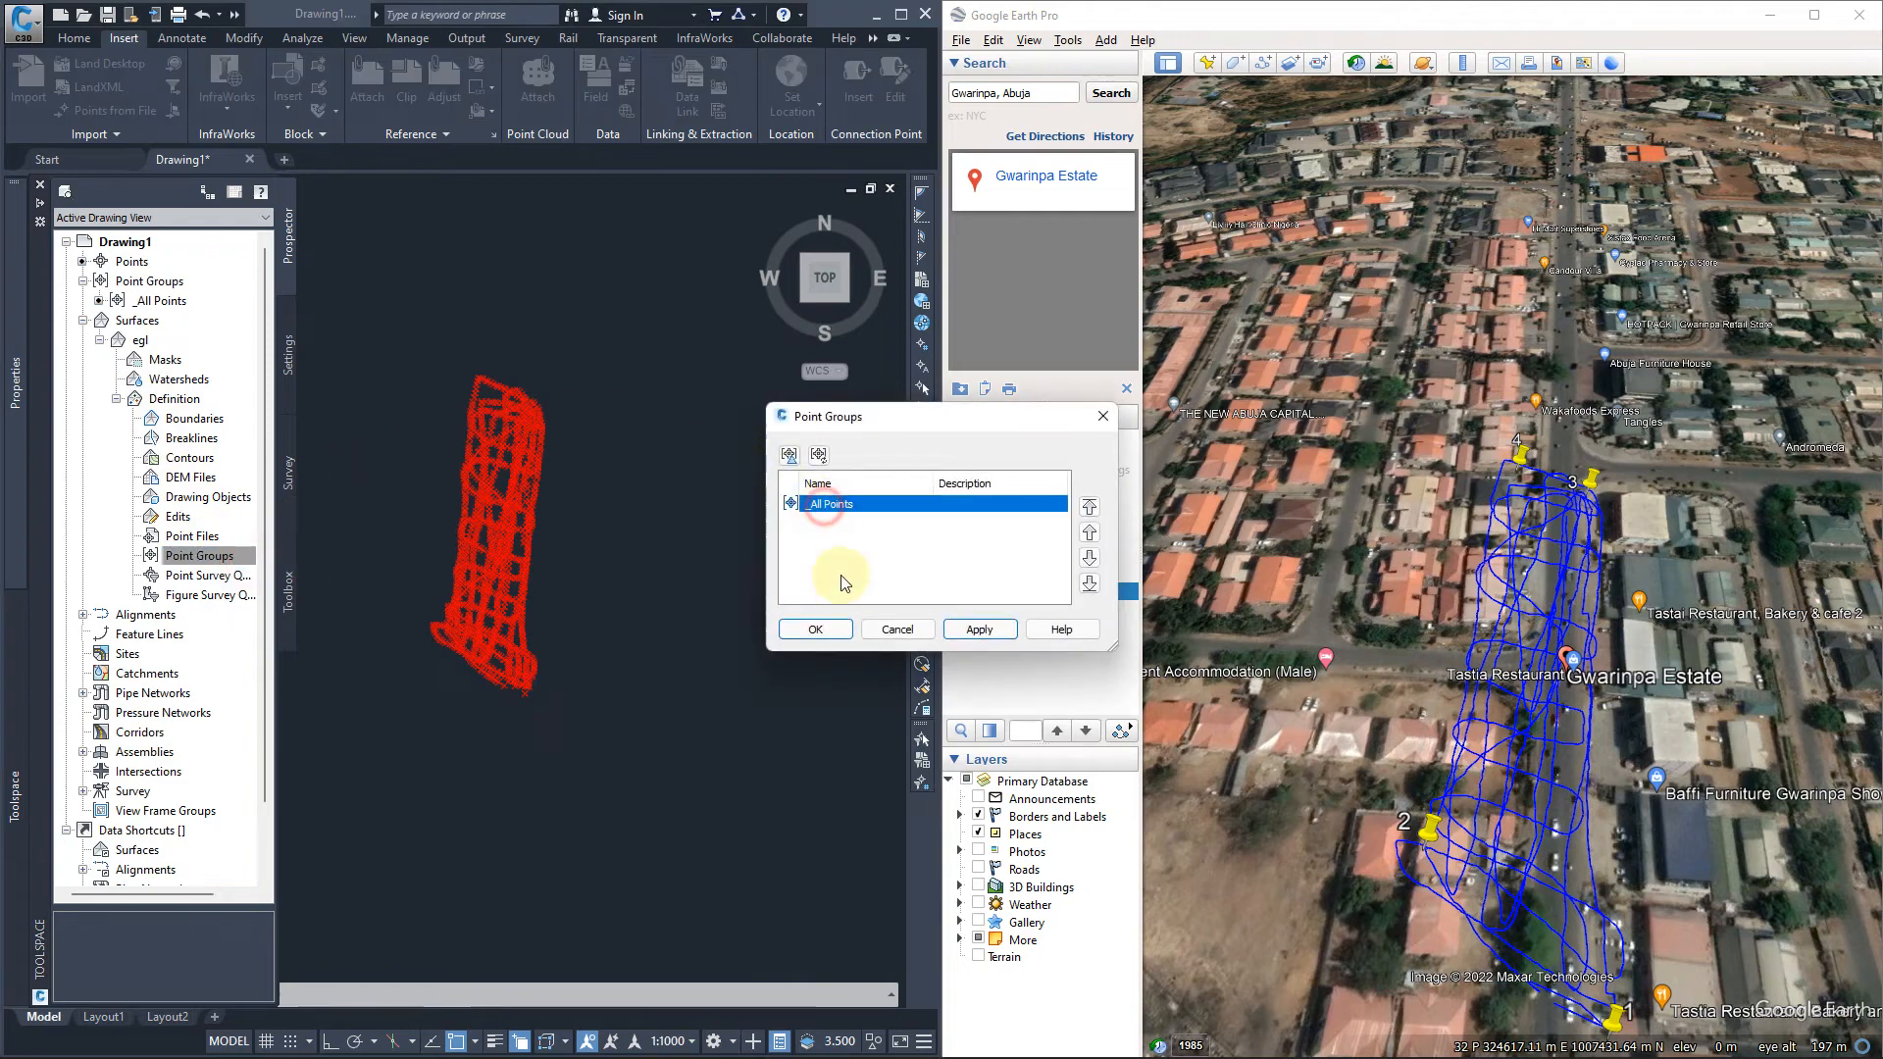
{"action": "left_click", "coordinate": [836, 628]}
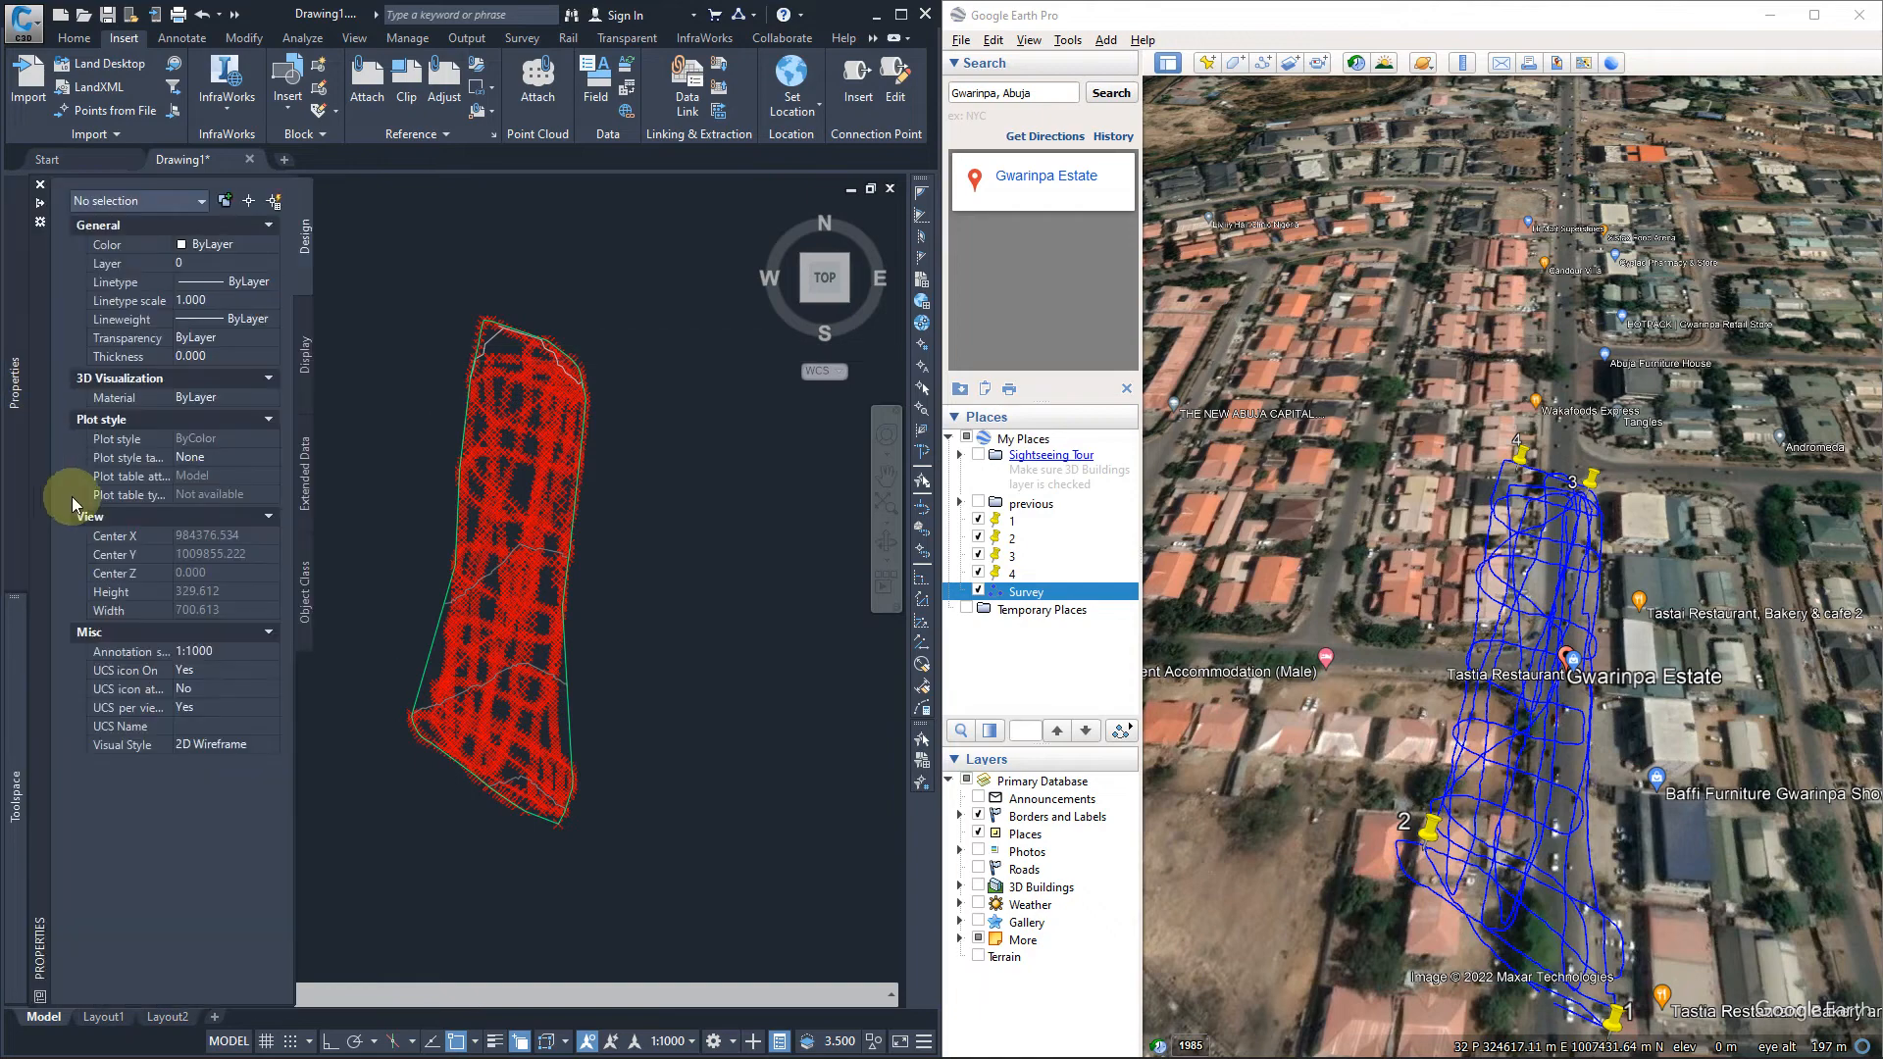
Select the egl TIN surface and examine its boundary and contours along the whole survey strip.
{"action": "scroll", "coordinate": [514, 453], "scroll_direction": "up", "scroll_amount": 6}
{"action": "scroll", "coordinate": [516, 433], "scroll_direction": "down", "scroll_amount": 5}
{"action": "scroll", "coordinate": [546, 657], "scroll_direction": "up", "scroll_amount": 5}
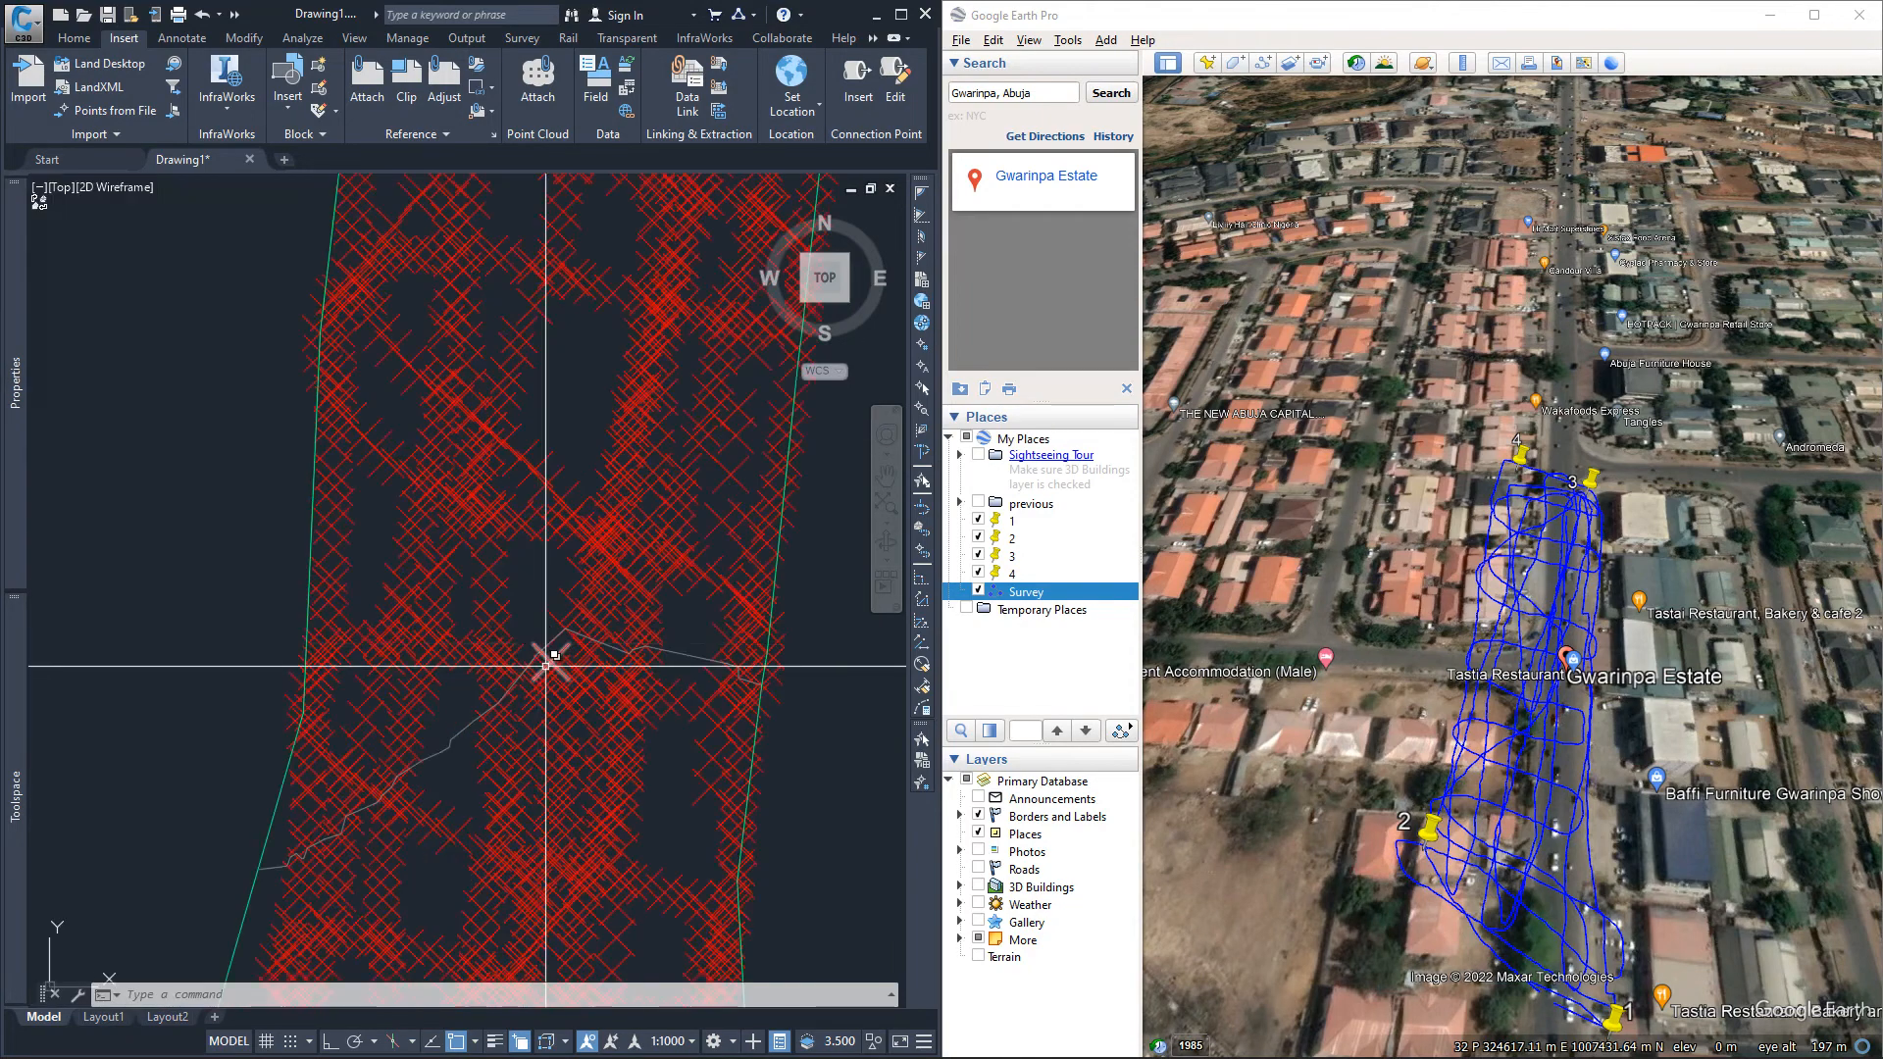
{"action": "left_click", "coordinate": [554, 641]}
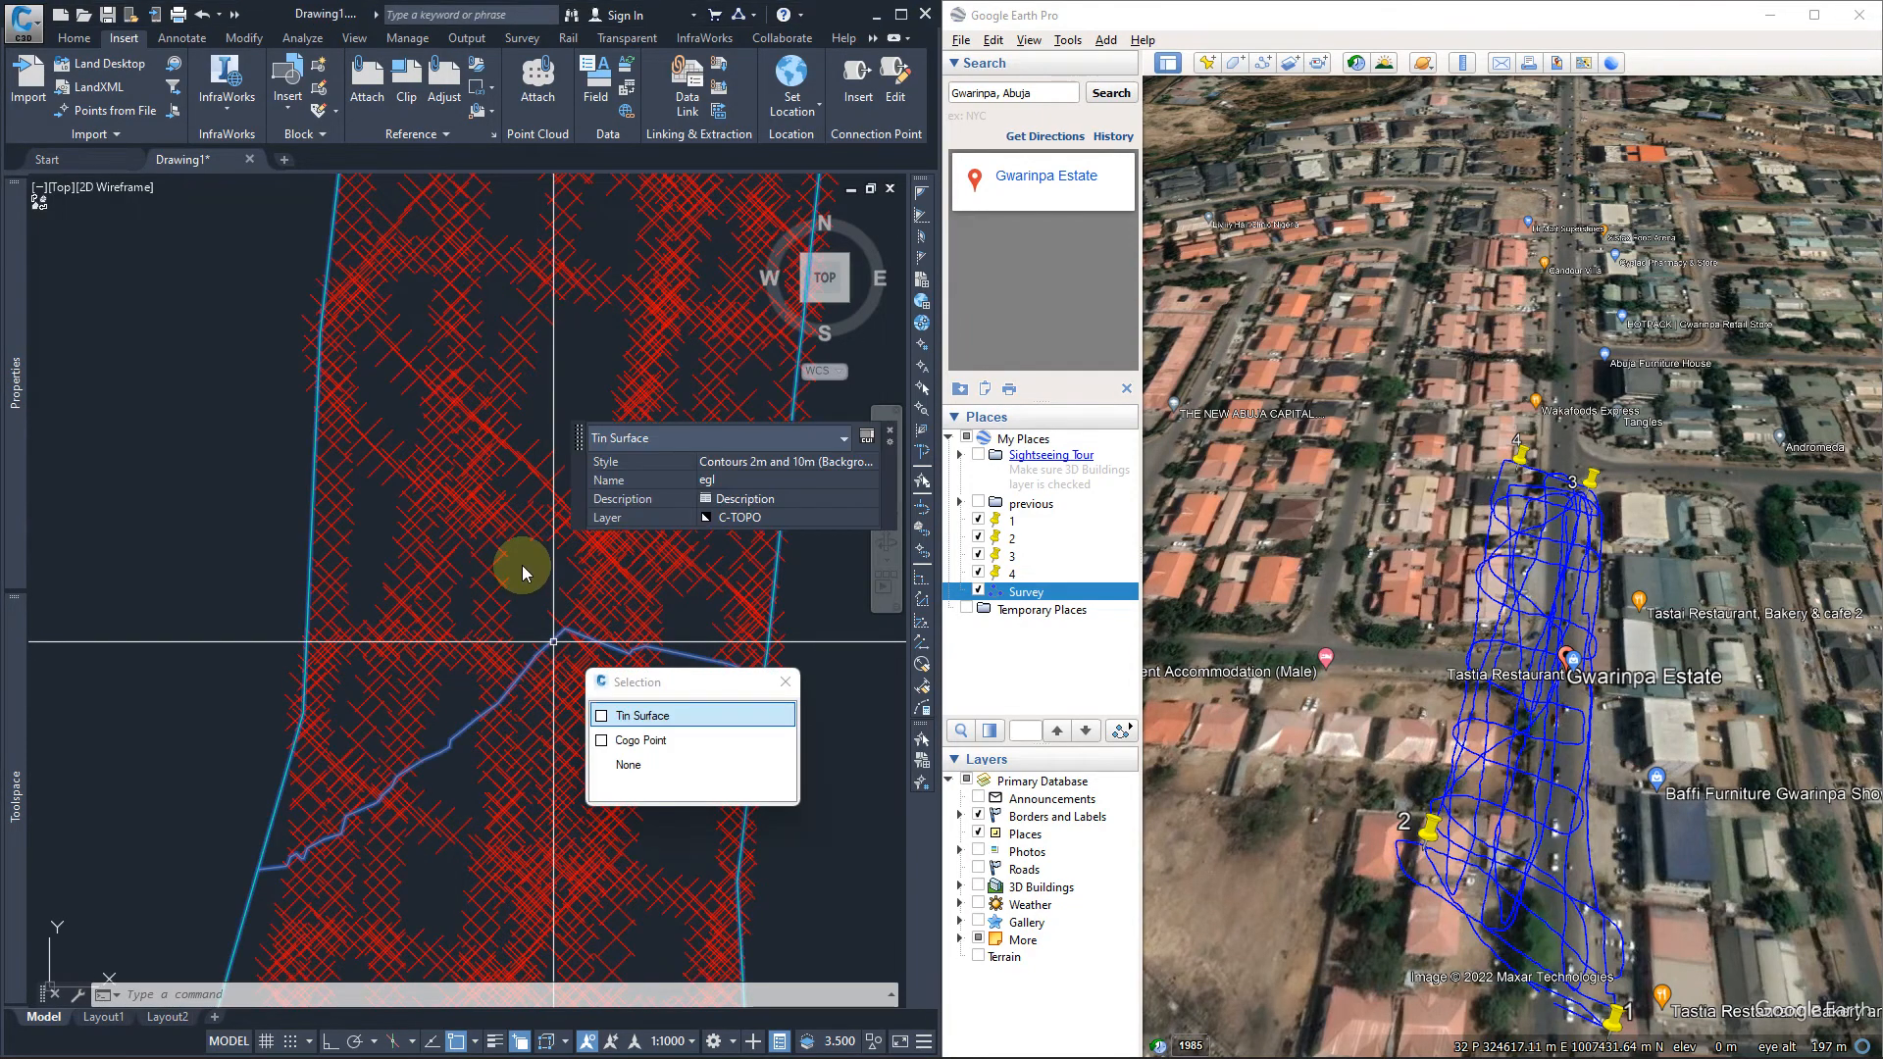
{"action": "scroll", "coordinate": [504, 504], "scroll_direction": "down", "scroll_amount": 2}
{"action": "middle_click_drag", "start_coordinate": [479, 441], "coordinate": [456, 535]}
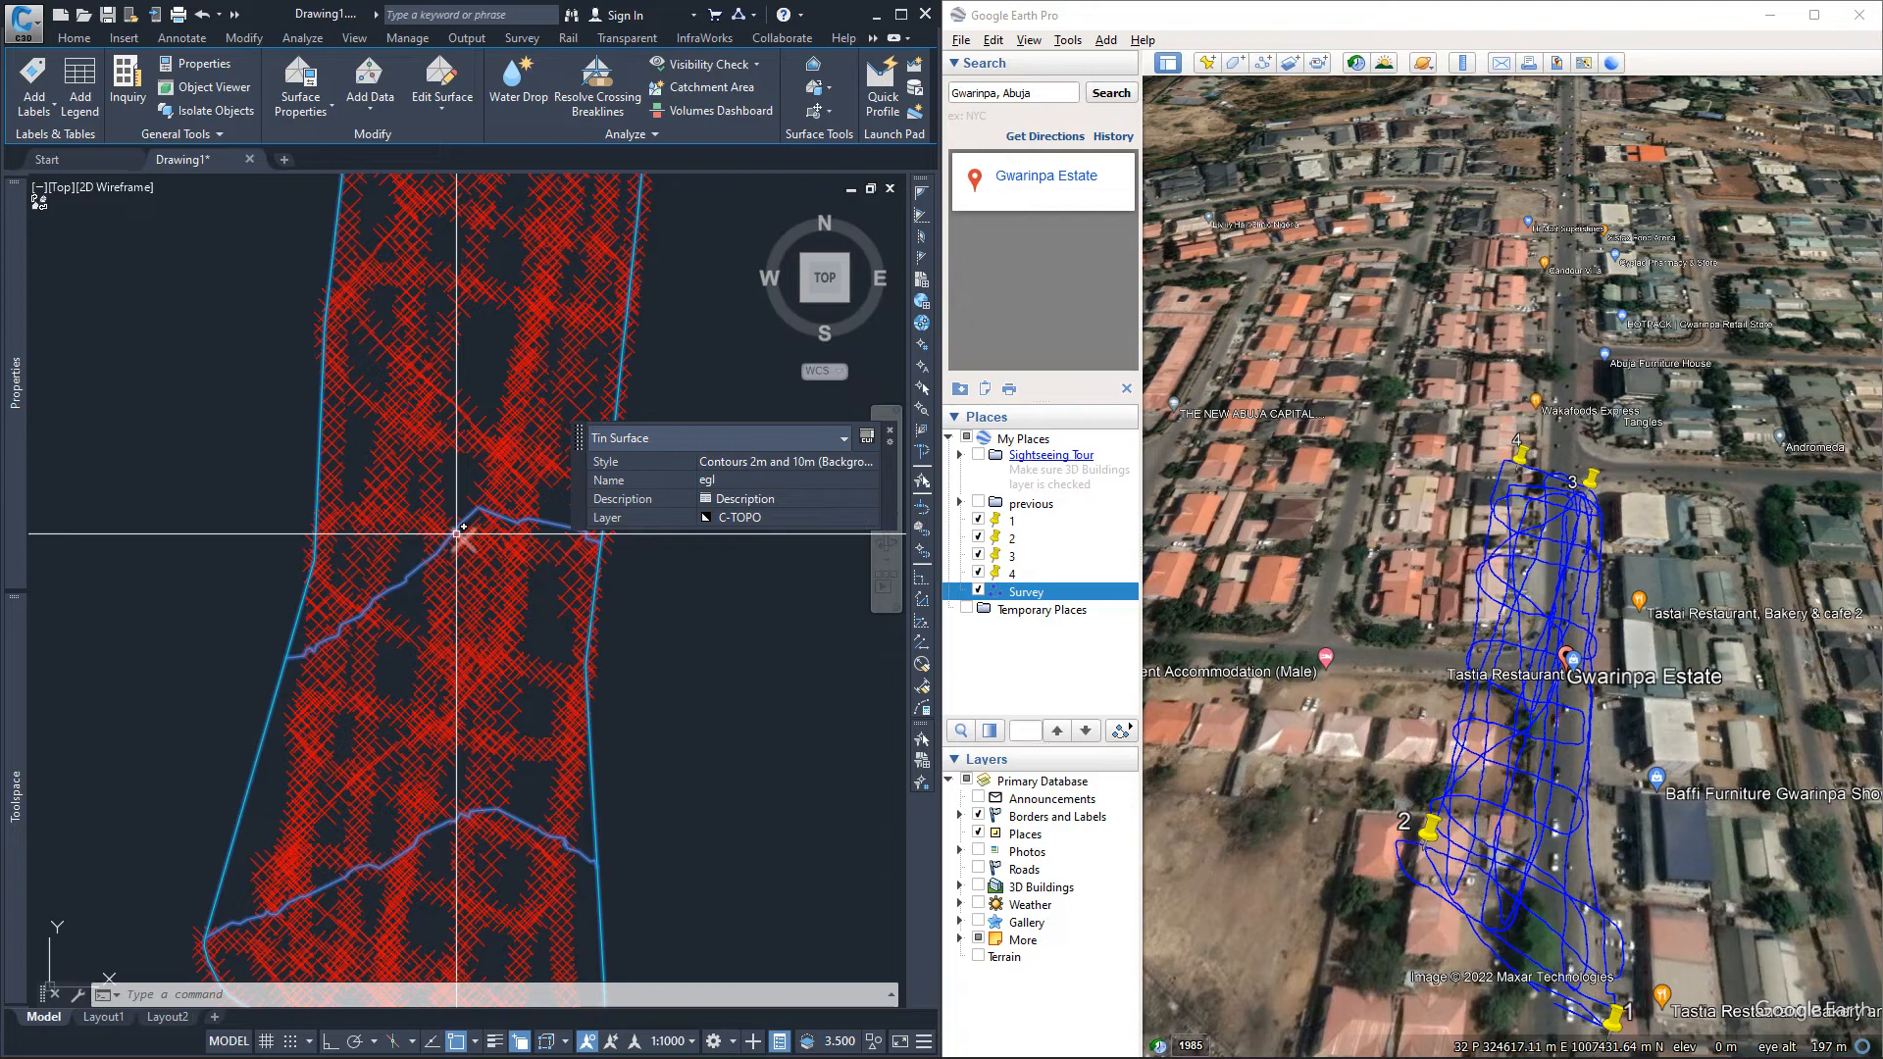
{"action": "scroll", "coordinate": [457, 532], "scroll_direction": "down", "scroll_amount": 3}
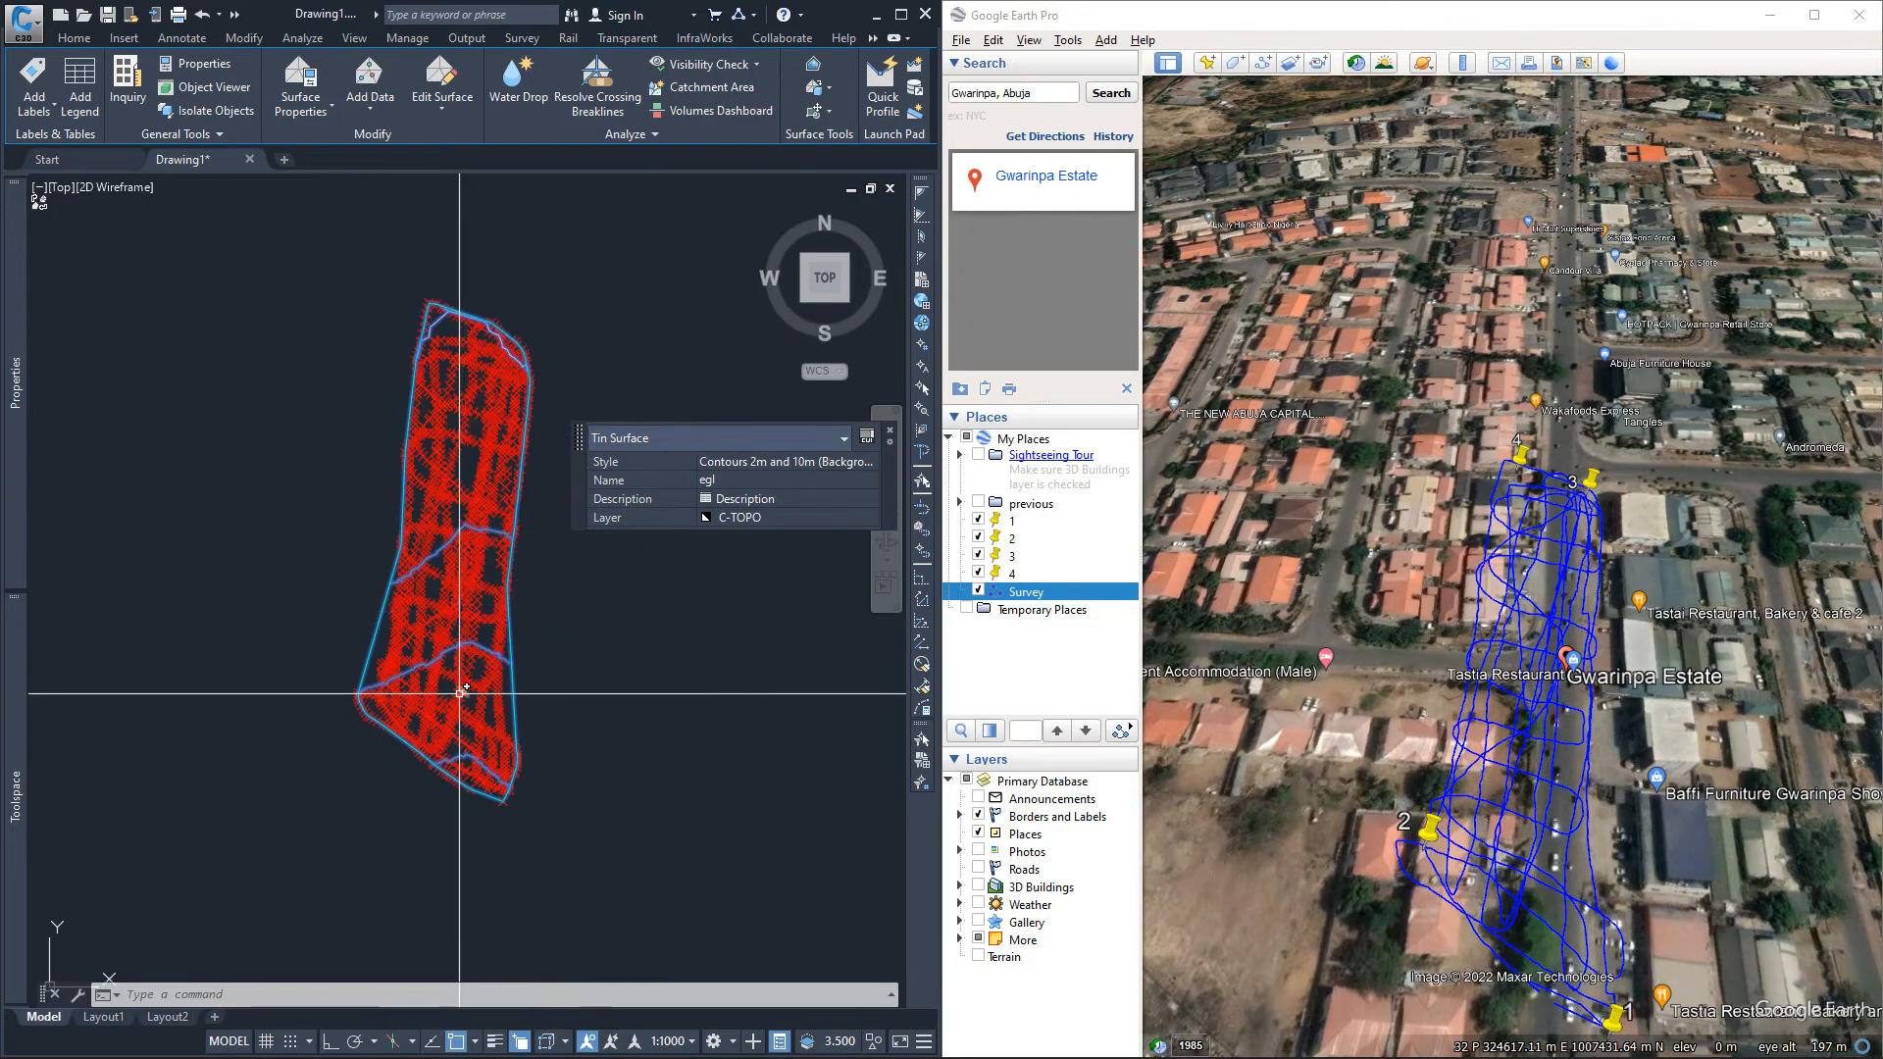
{"action": "scroll", "coordinate": [294, 672], "scroll_direction": "up", "scroll_amount": 3}
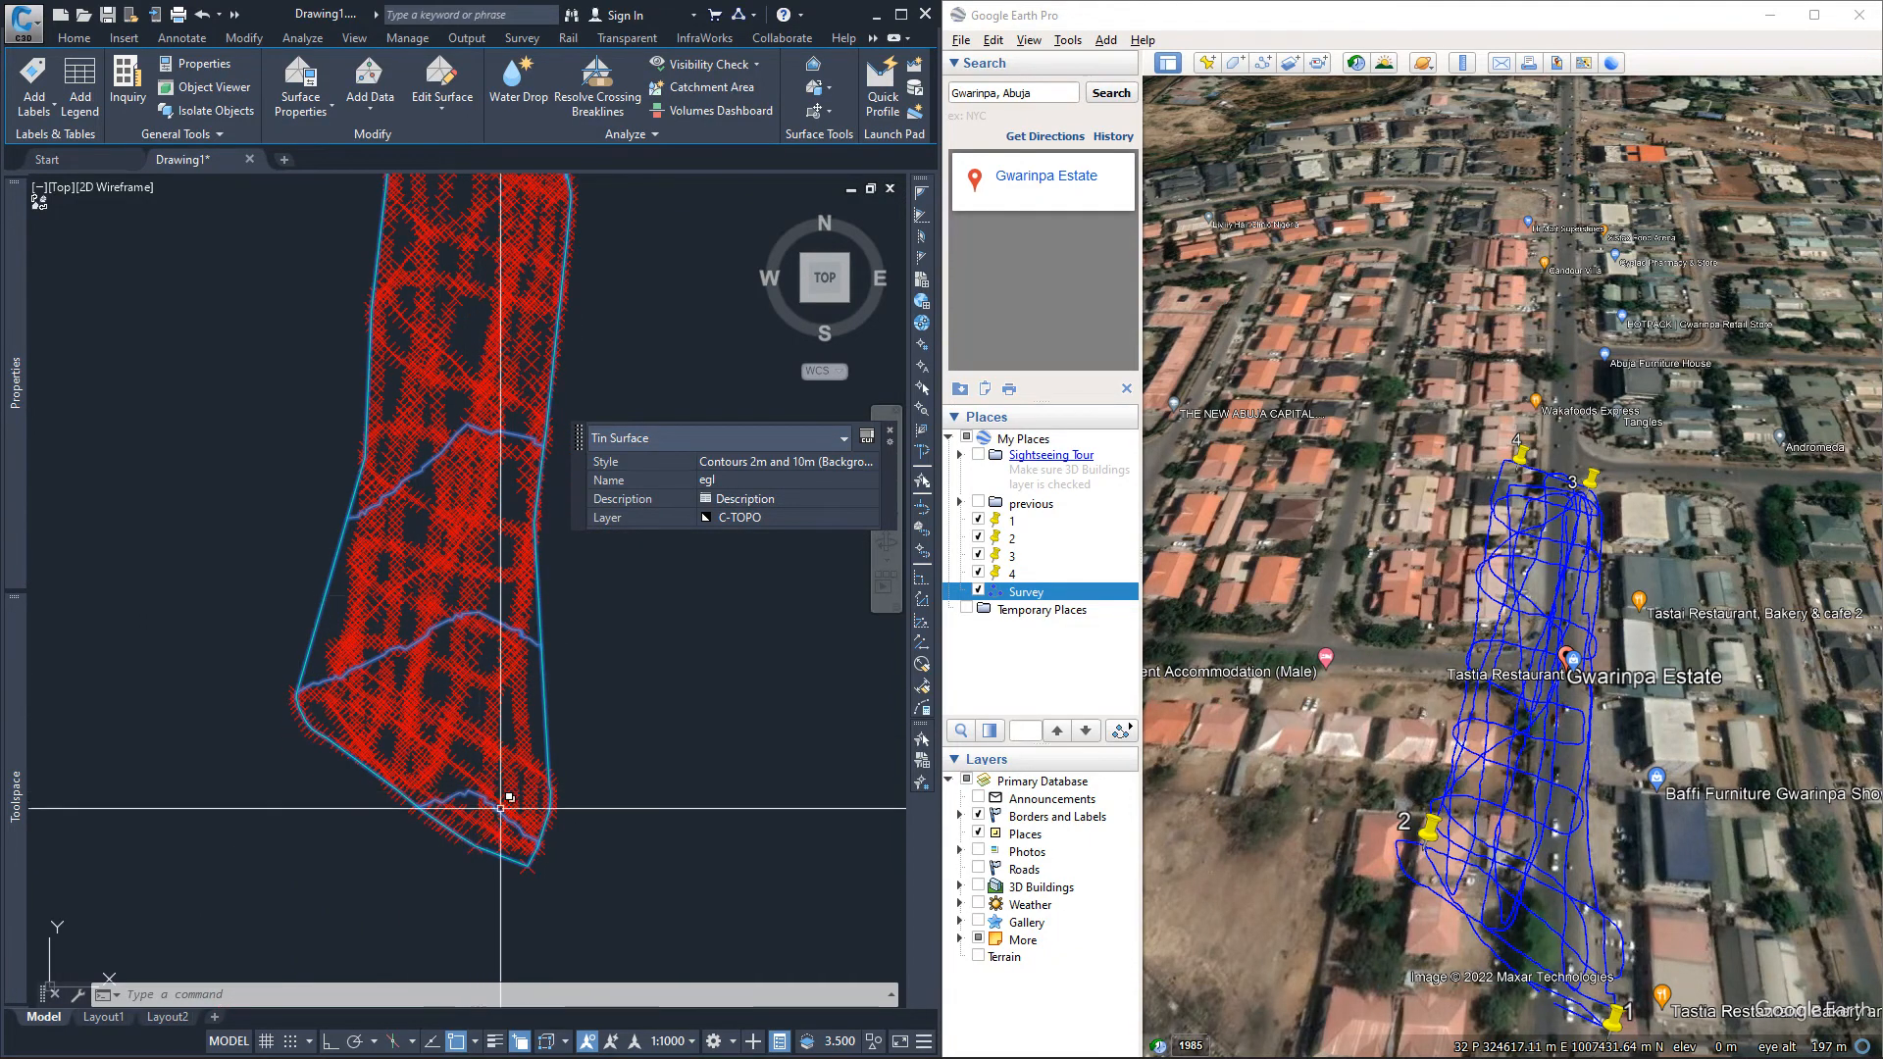
{"action": "left_click", "coordinate": [436, 638]}
{"action": "middle_click_drag", "start_coordinate": [474, 425], "coordinate": [436, 637]}
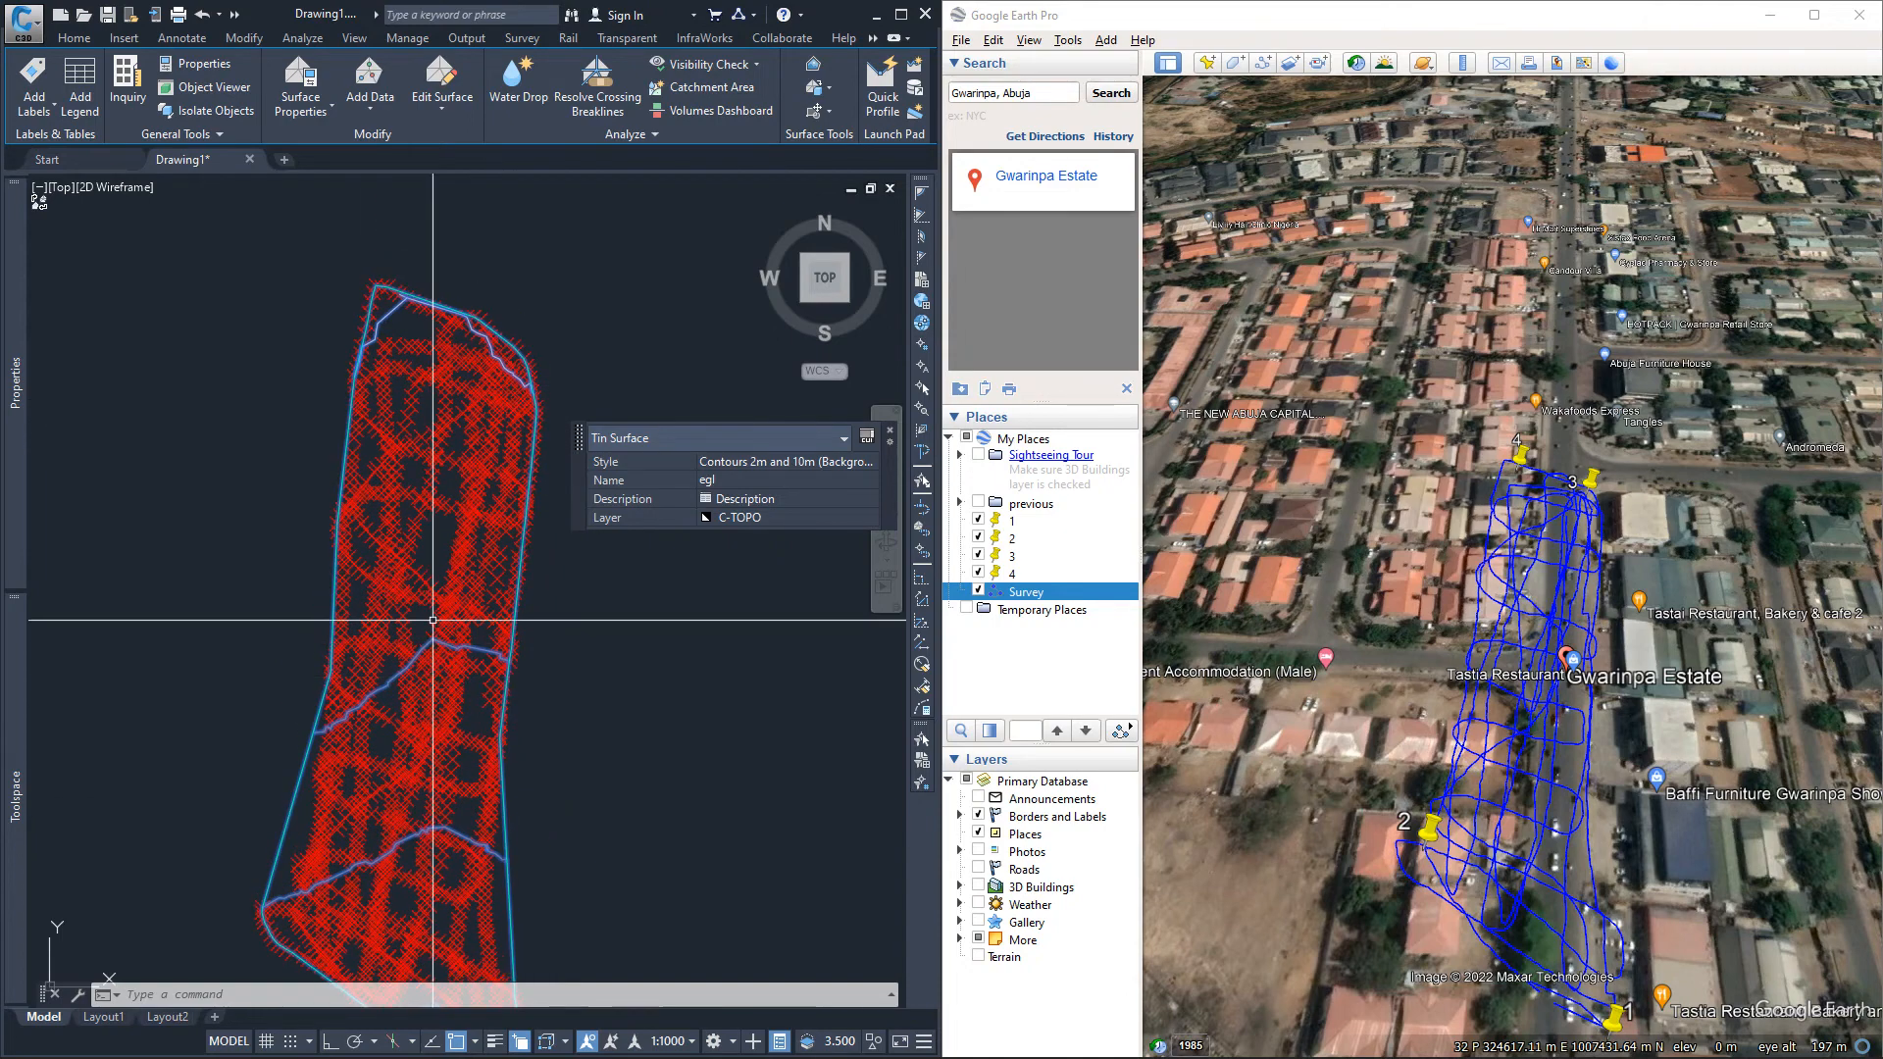
{"action": "scroll", "coordinate": [382, 358], "scroll_direction": "up", "scroll_amount": 2}
Set the style of the egl surface to Contours 1m and 5m (Background).
{"action": "mouse_move", "coordinate": [13, 710]}
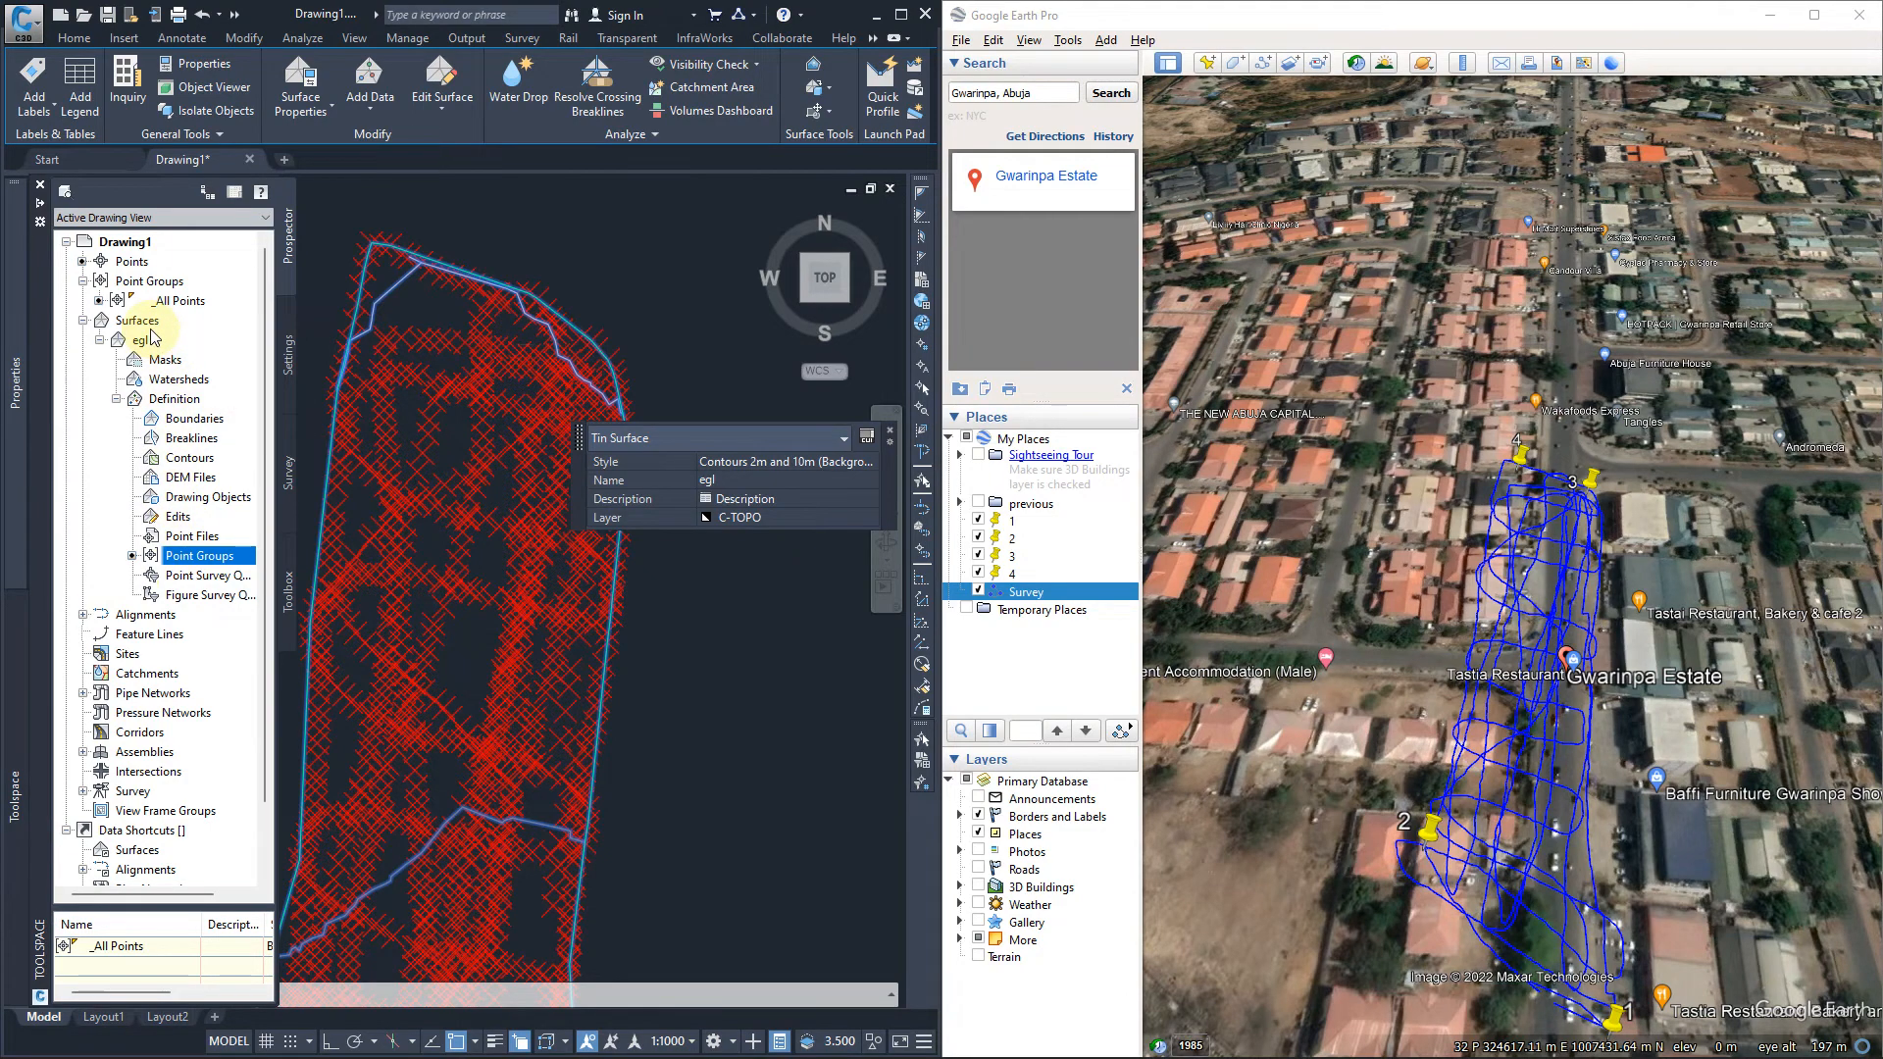
{"action": "left_click", "coordinate": [100, 341]}
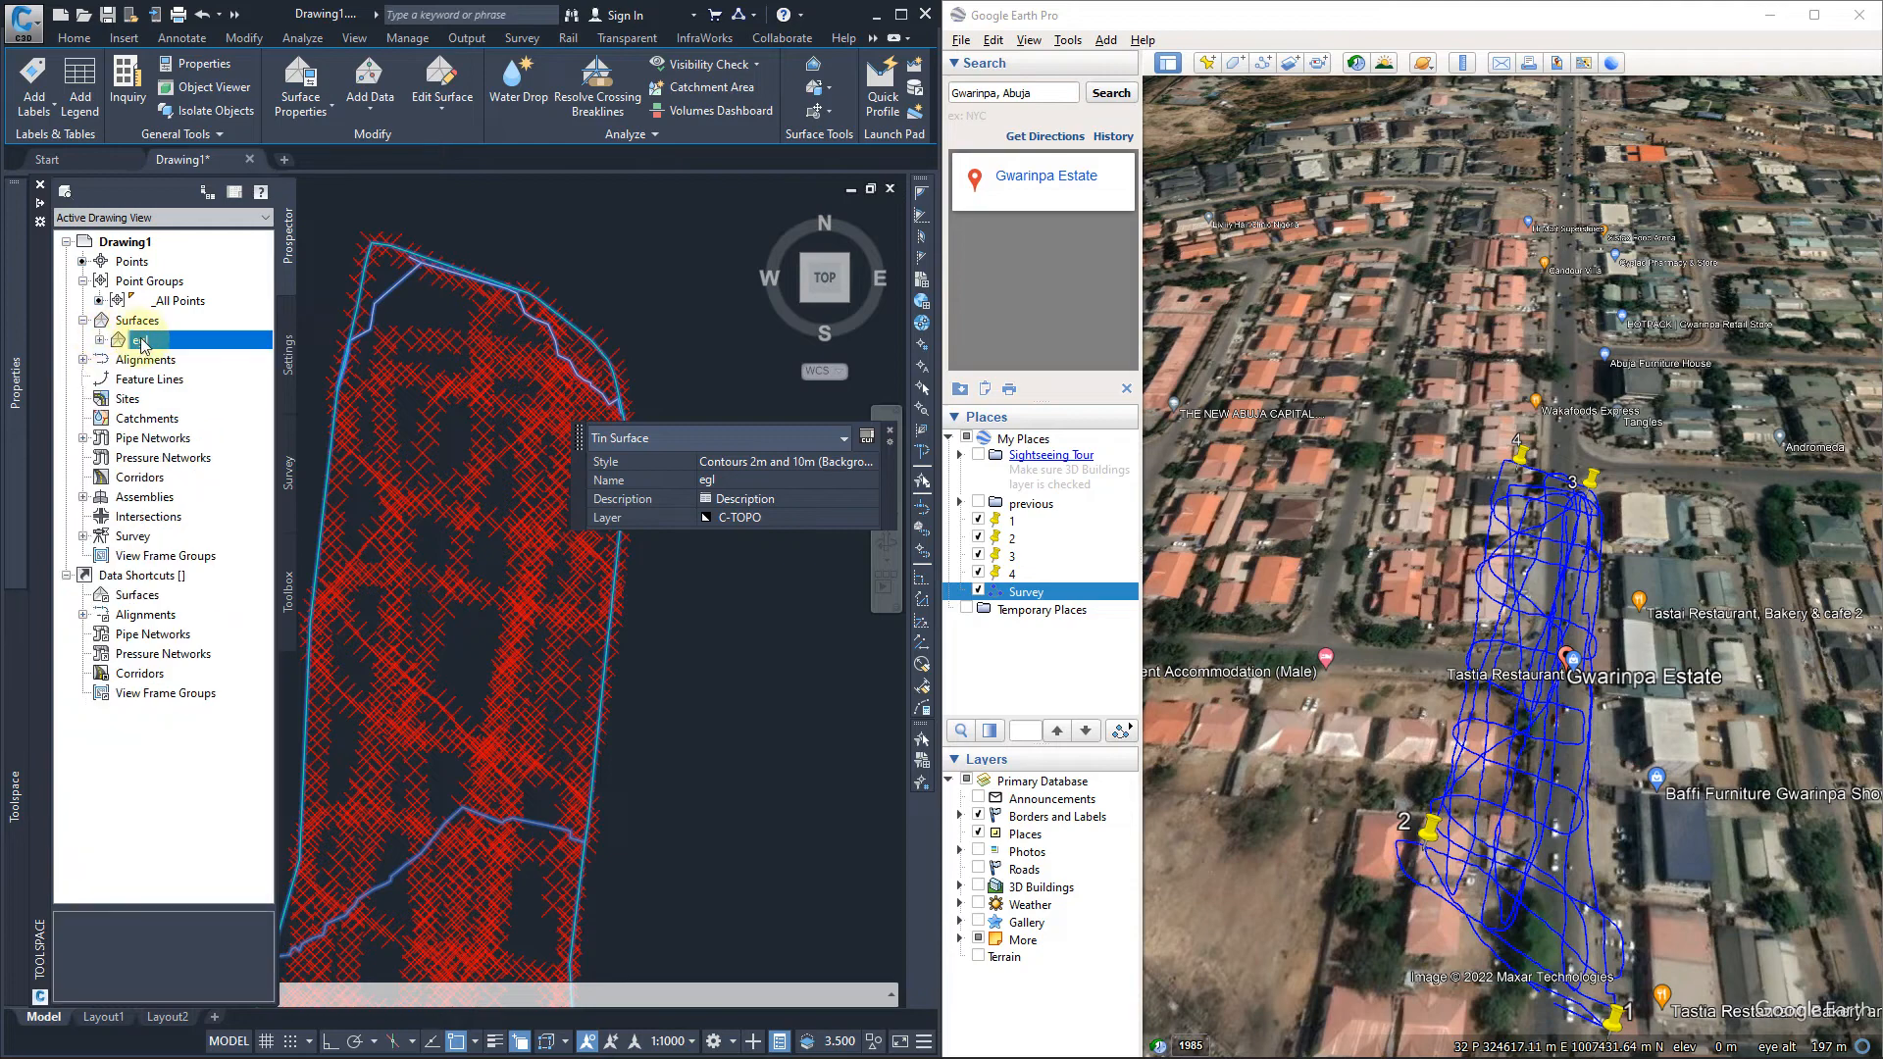
{"action": "right_click", "coordinate": [143, 343]}
{"action": "left_click", "coordinate": [250, 353]}
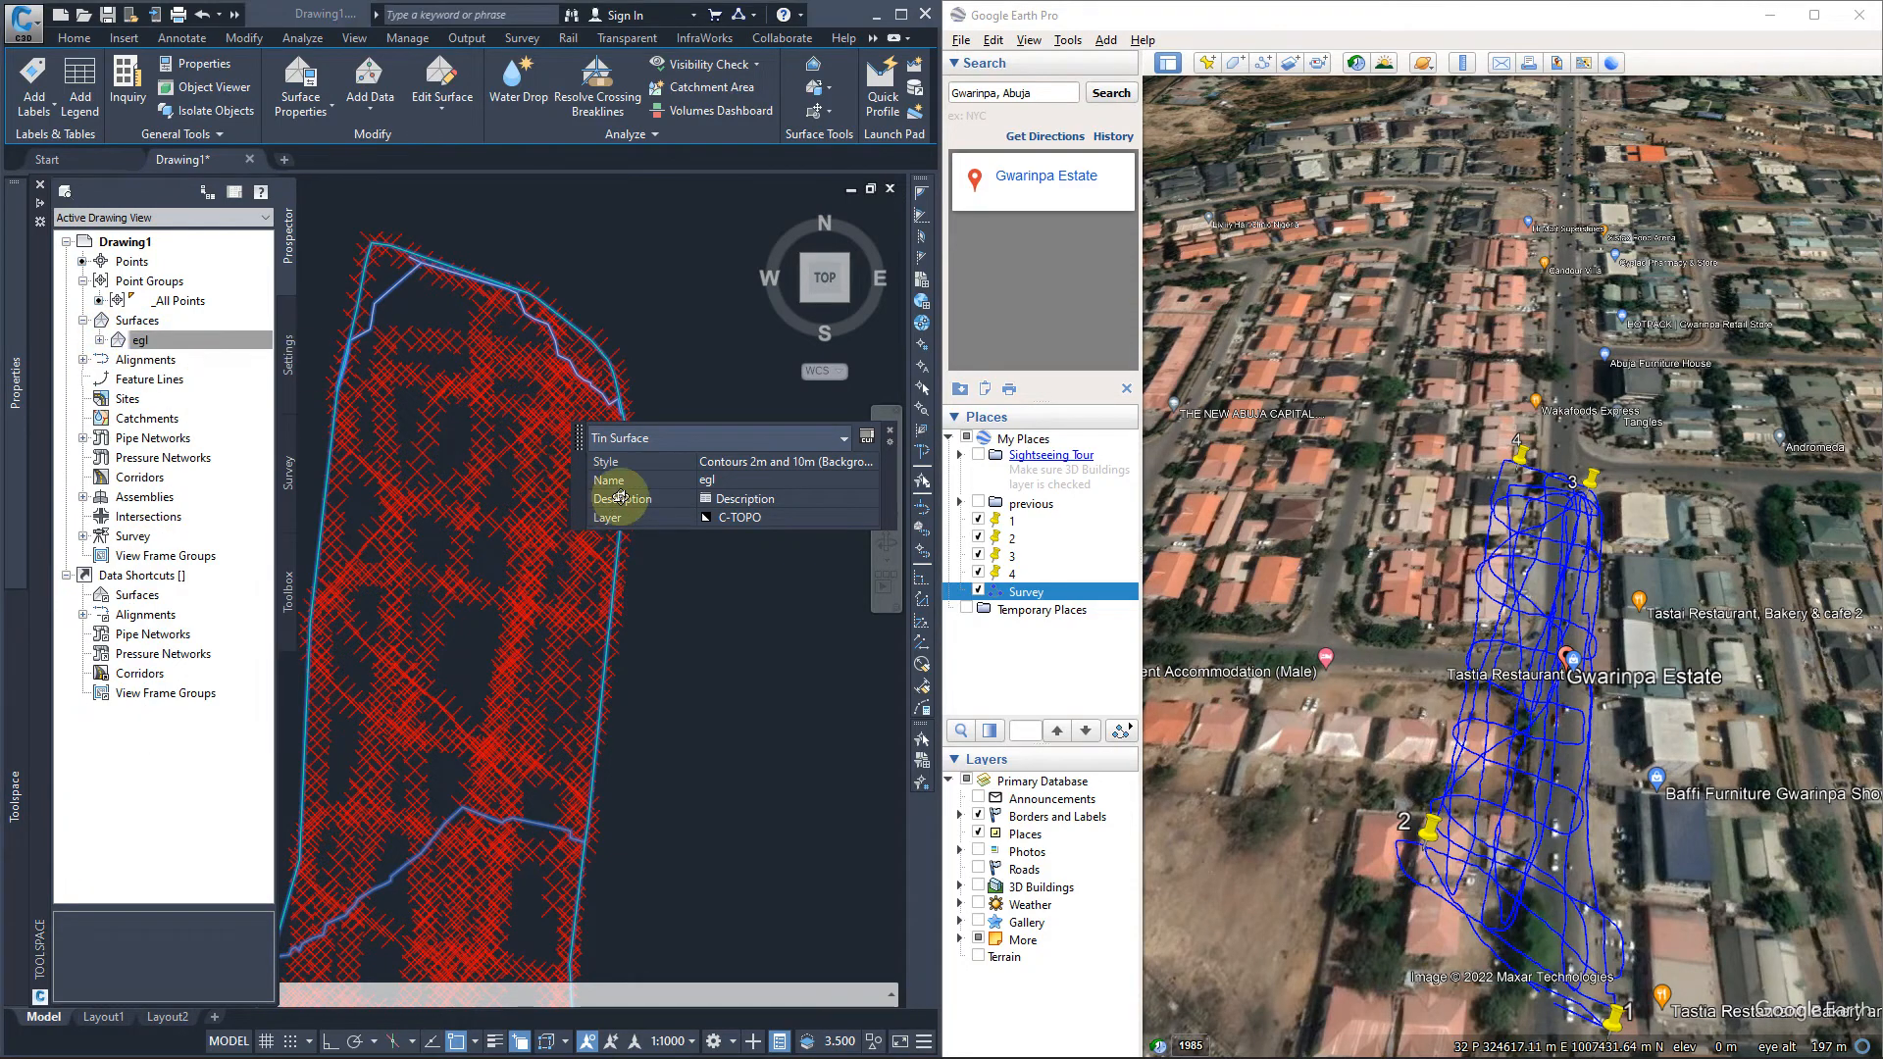
{"action": "left_click", "coordinate": [777, 539]}
{"action": "left_click", "coordinate": [780, 595]}
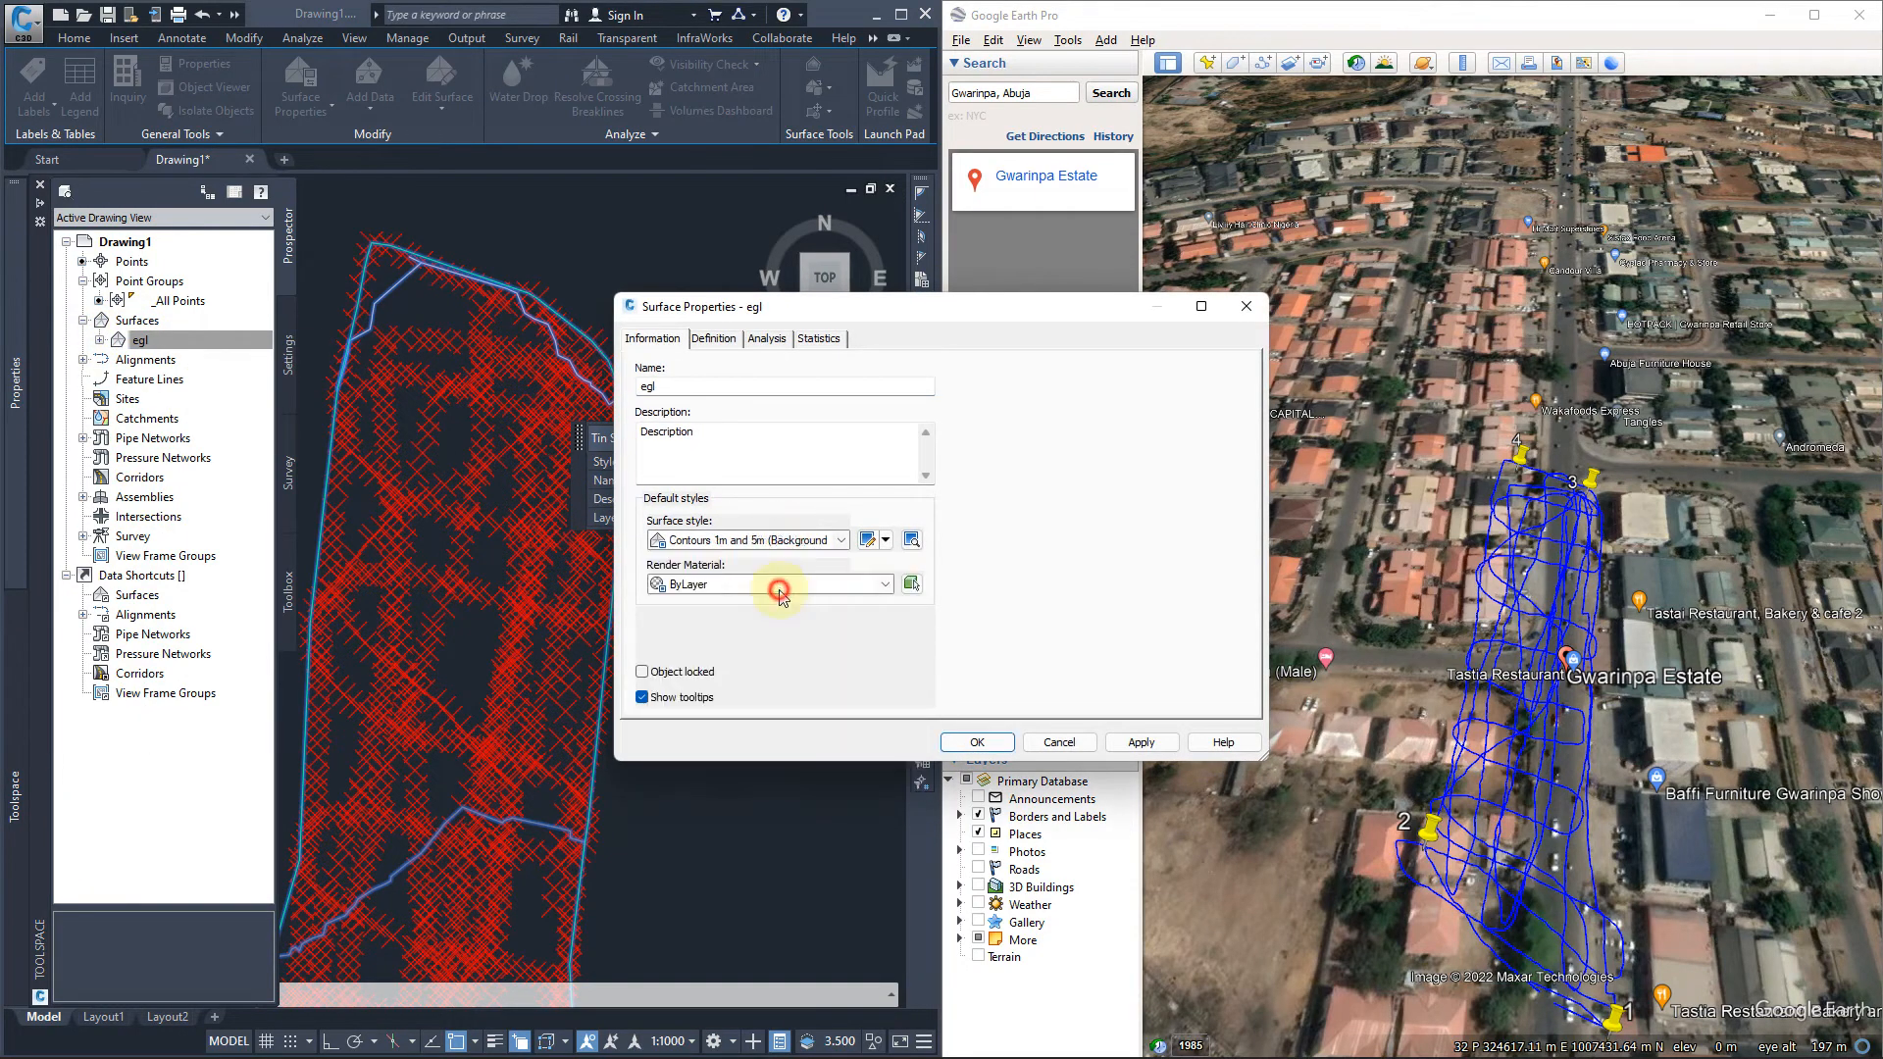
{"action": "left_click", "coordinate": [1141, 743]}
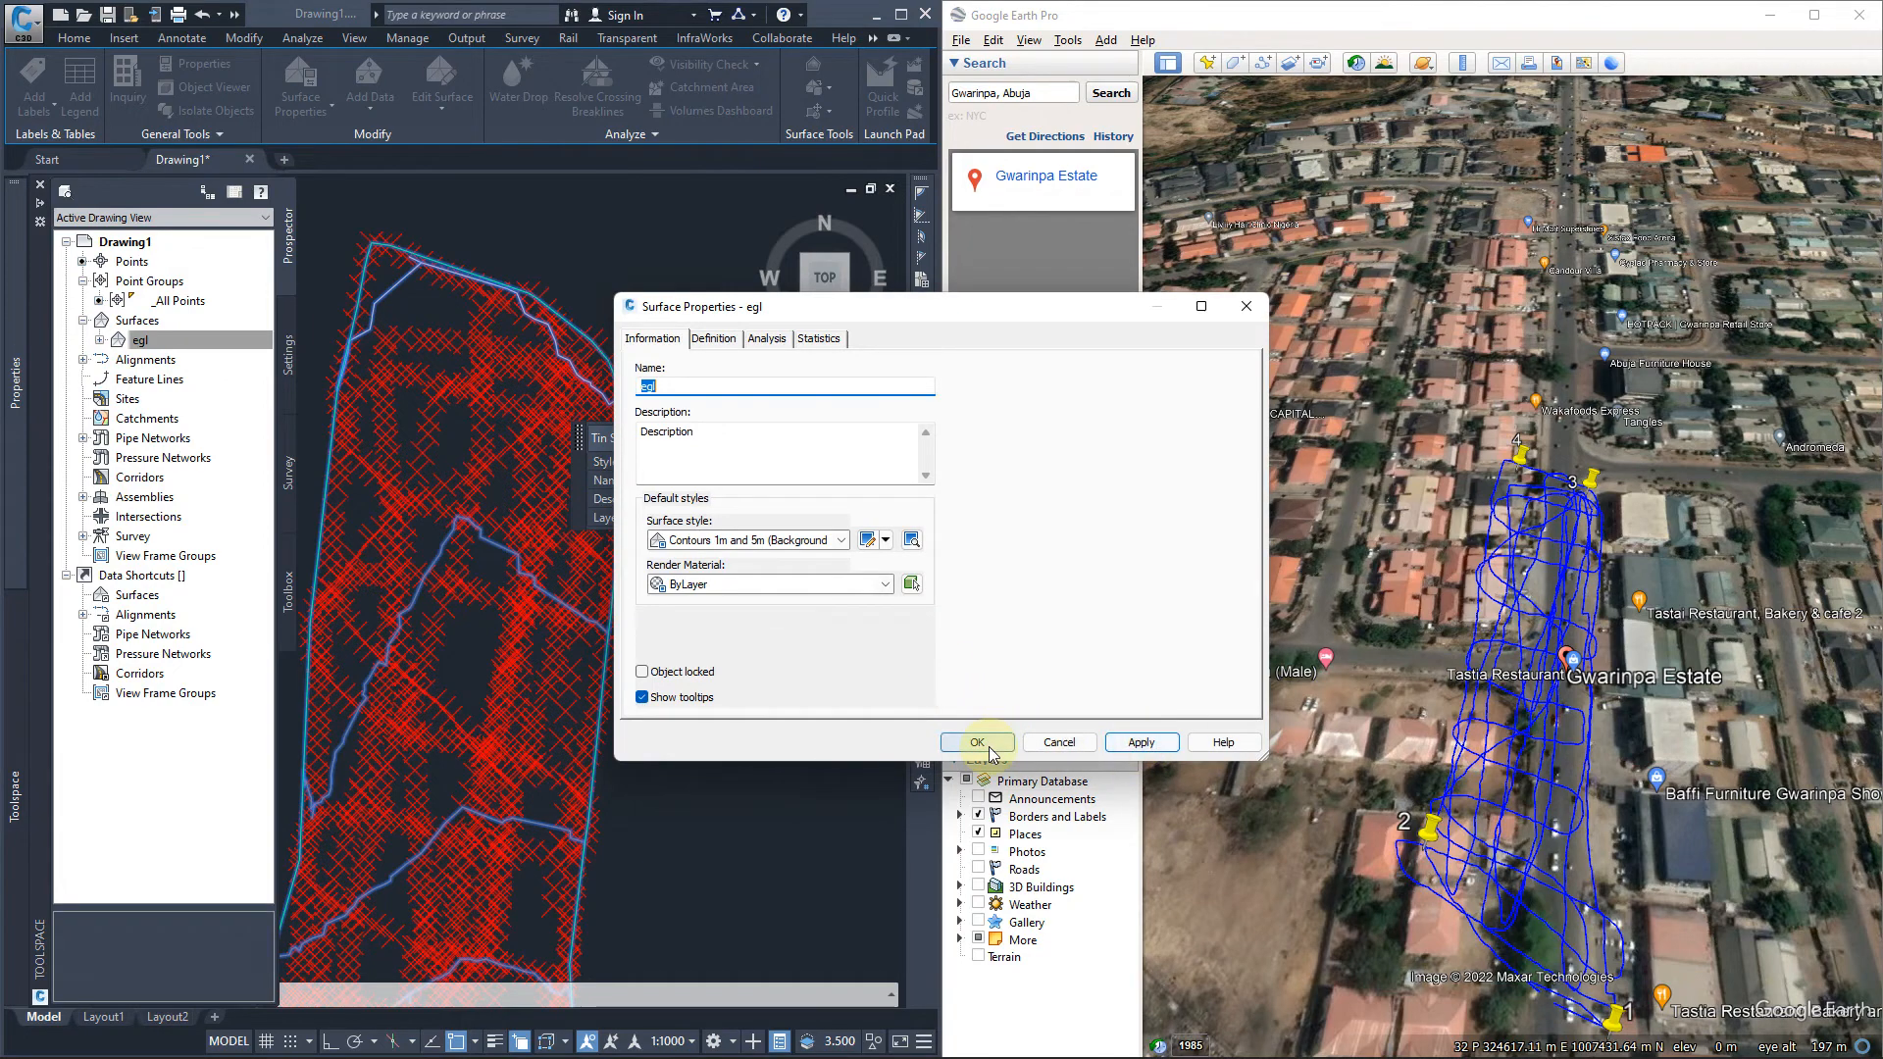
{"action": "left_click", "coordinate": [978, 743]}
Examine the denser contours across the egl surface and compare them with the Survey path in Google Earth Pro.
{"action": "scroll", "coordinate": [559, 651], "scroll_direction": "down", "scroll_amount": 3}
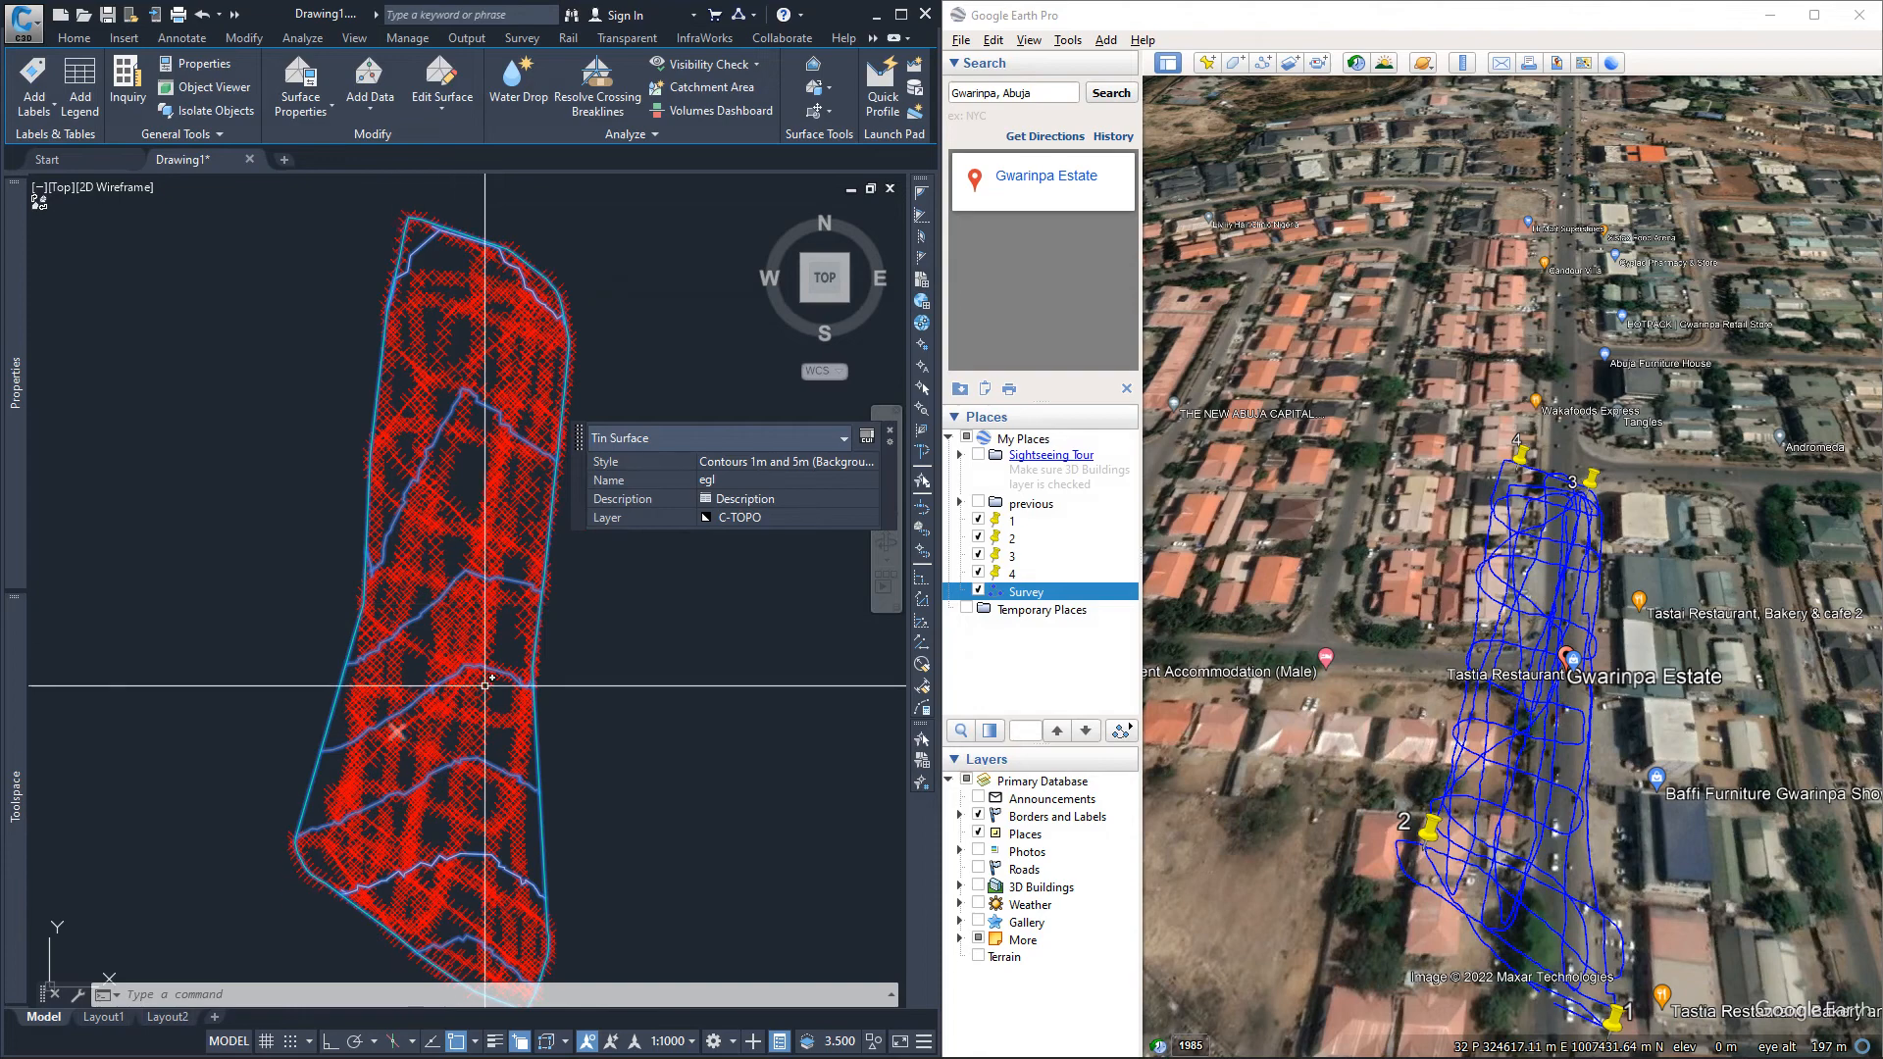
{"action": "middle_click_drag", "start_coordinate": [497, 732], "coordinate": [491, 529]}
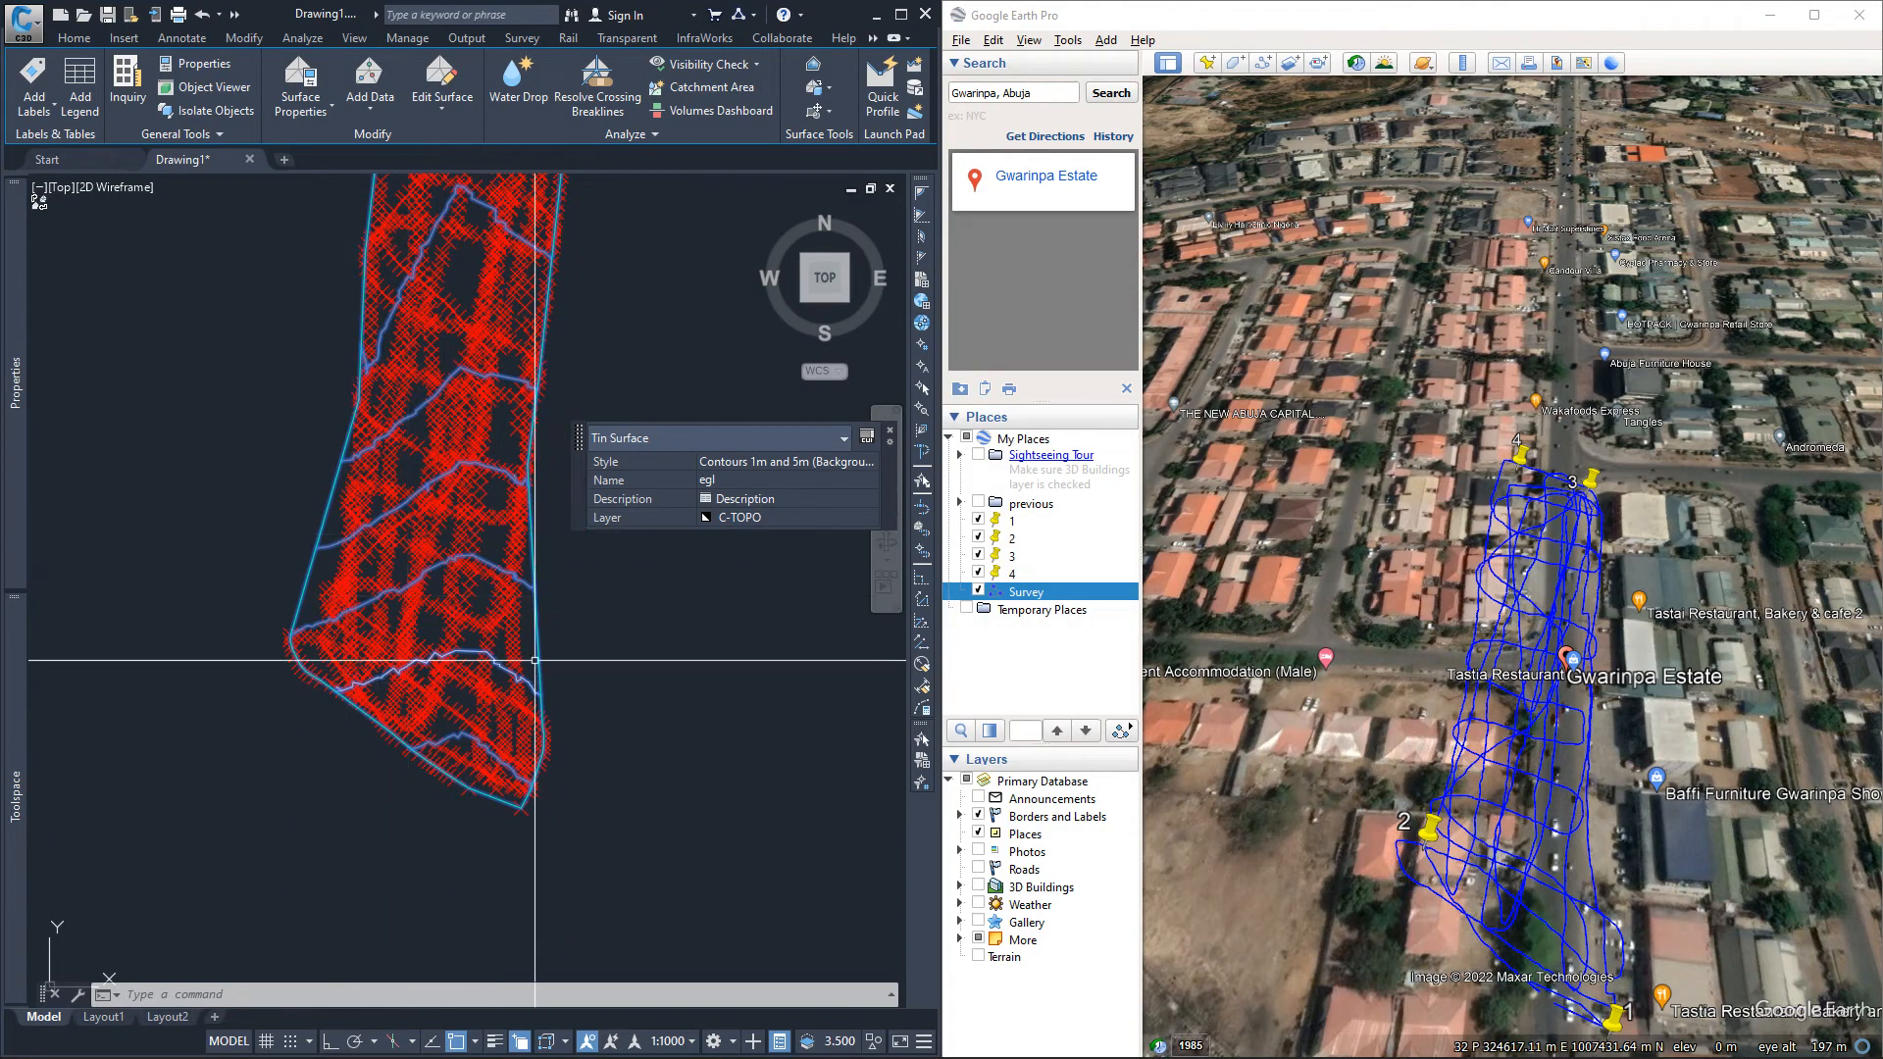
{"action": "middle_click_drag", "start_coordinate": [534, 660], "coordinate": [484, 760]}
{"action": "middle_click_drag", "start_coordinate": [427, 351], "coordinate": [413, 499]}
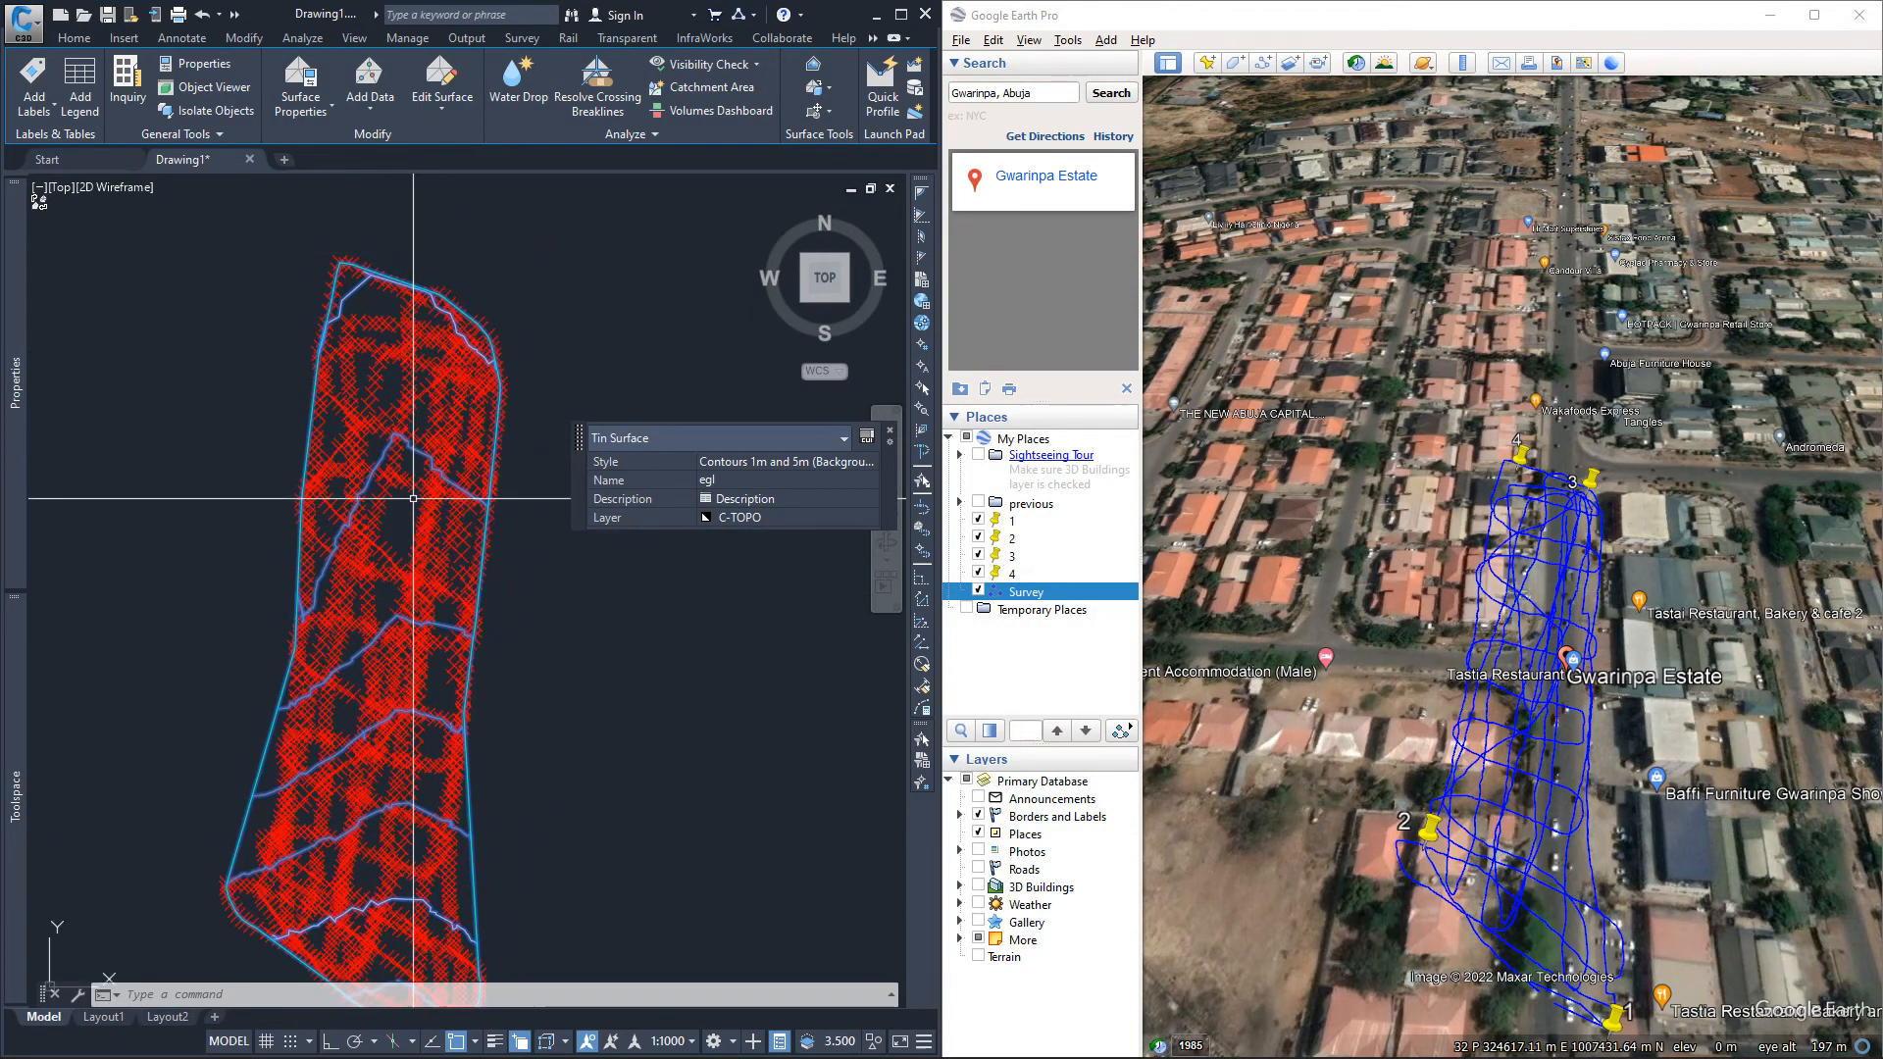
{"action": "mouse_move", "coordinate": [432, 363]}
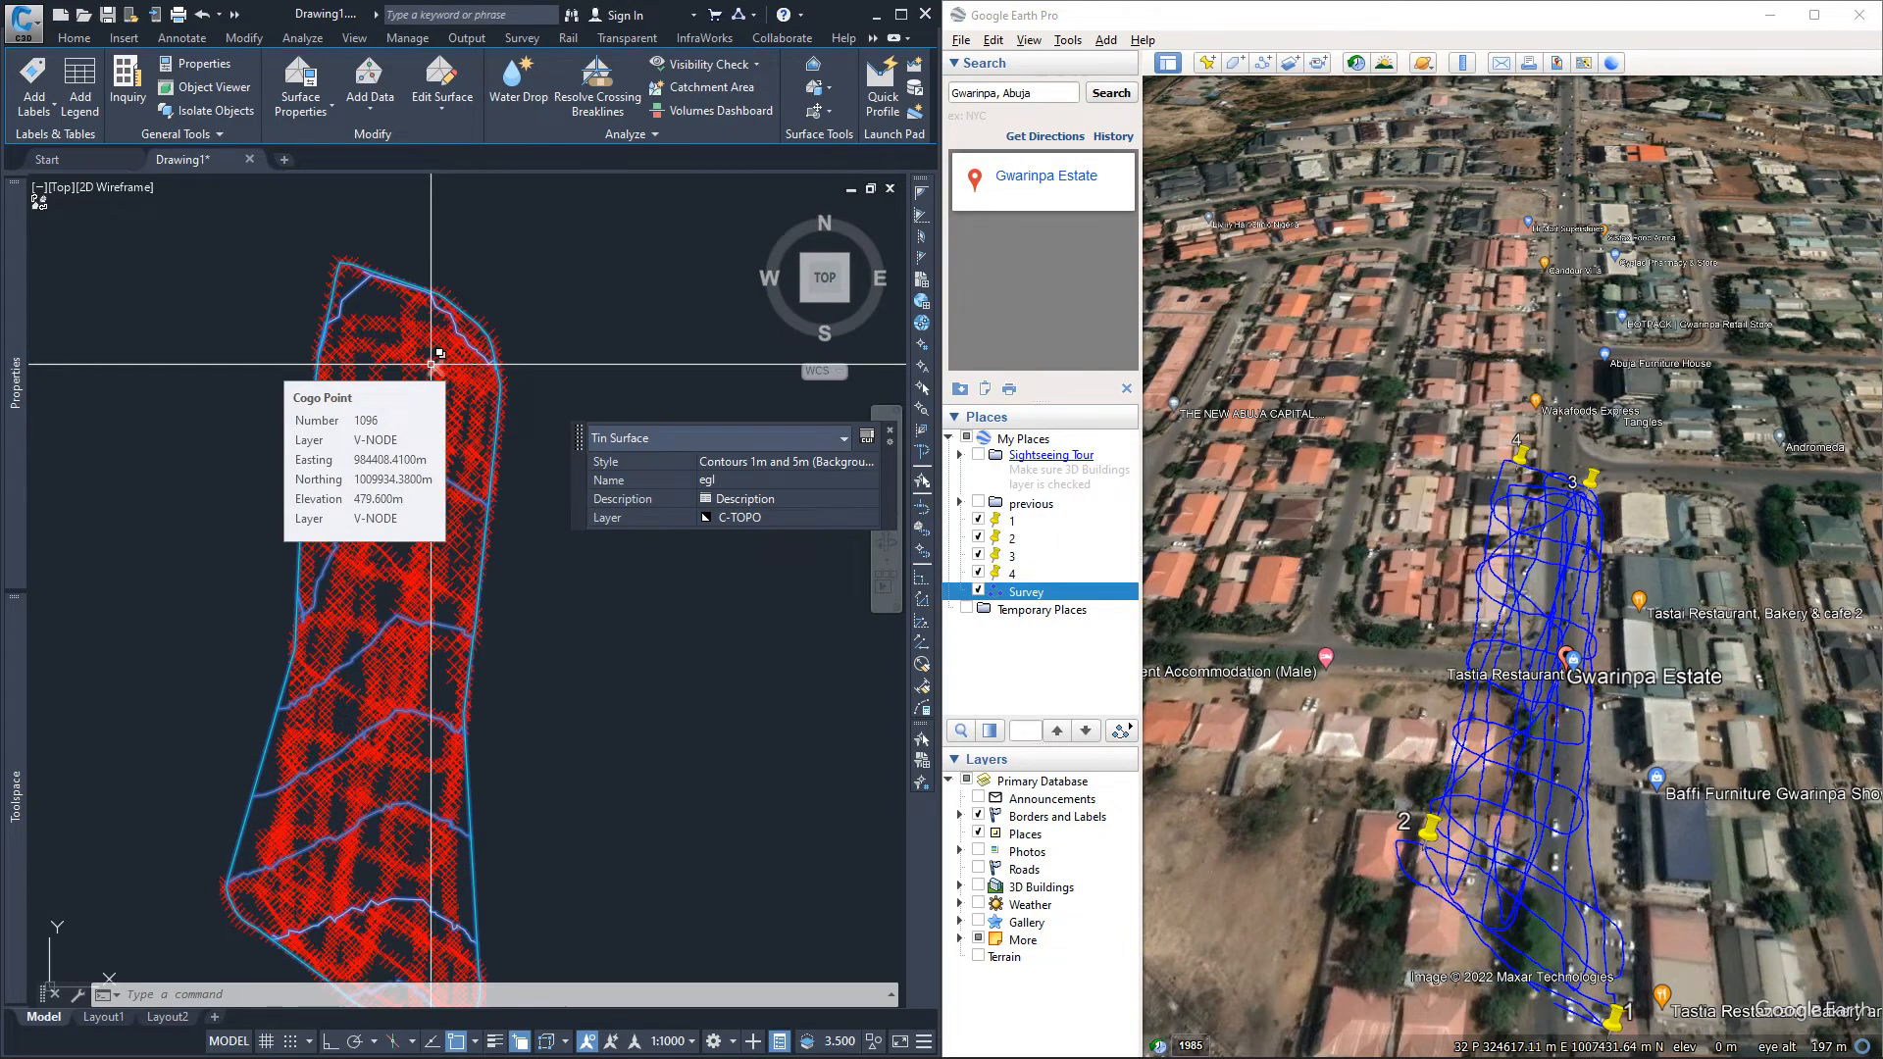
{"action": "scroll", "coordinate": [1570, 518], "scroll_direction": "up", "scroll_amount": 3}
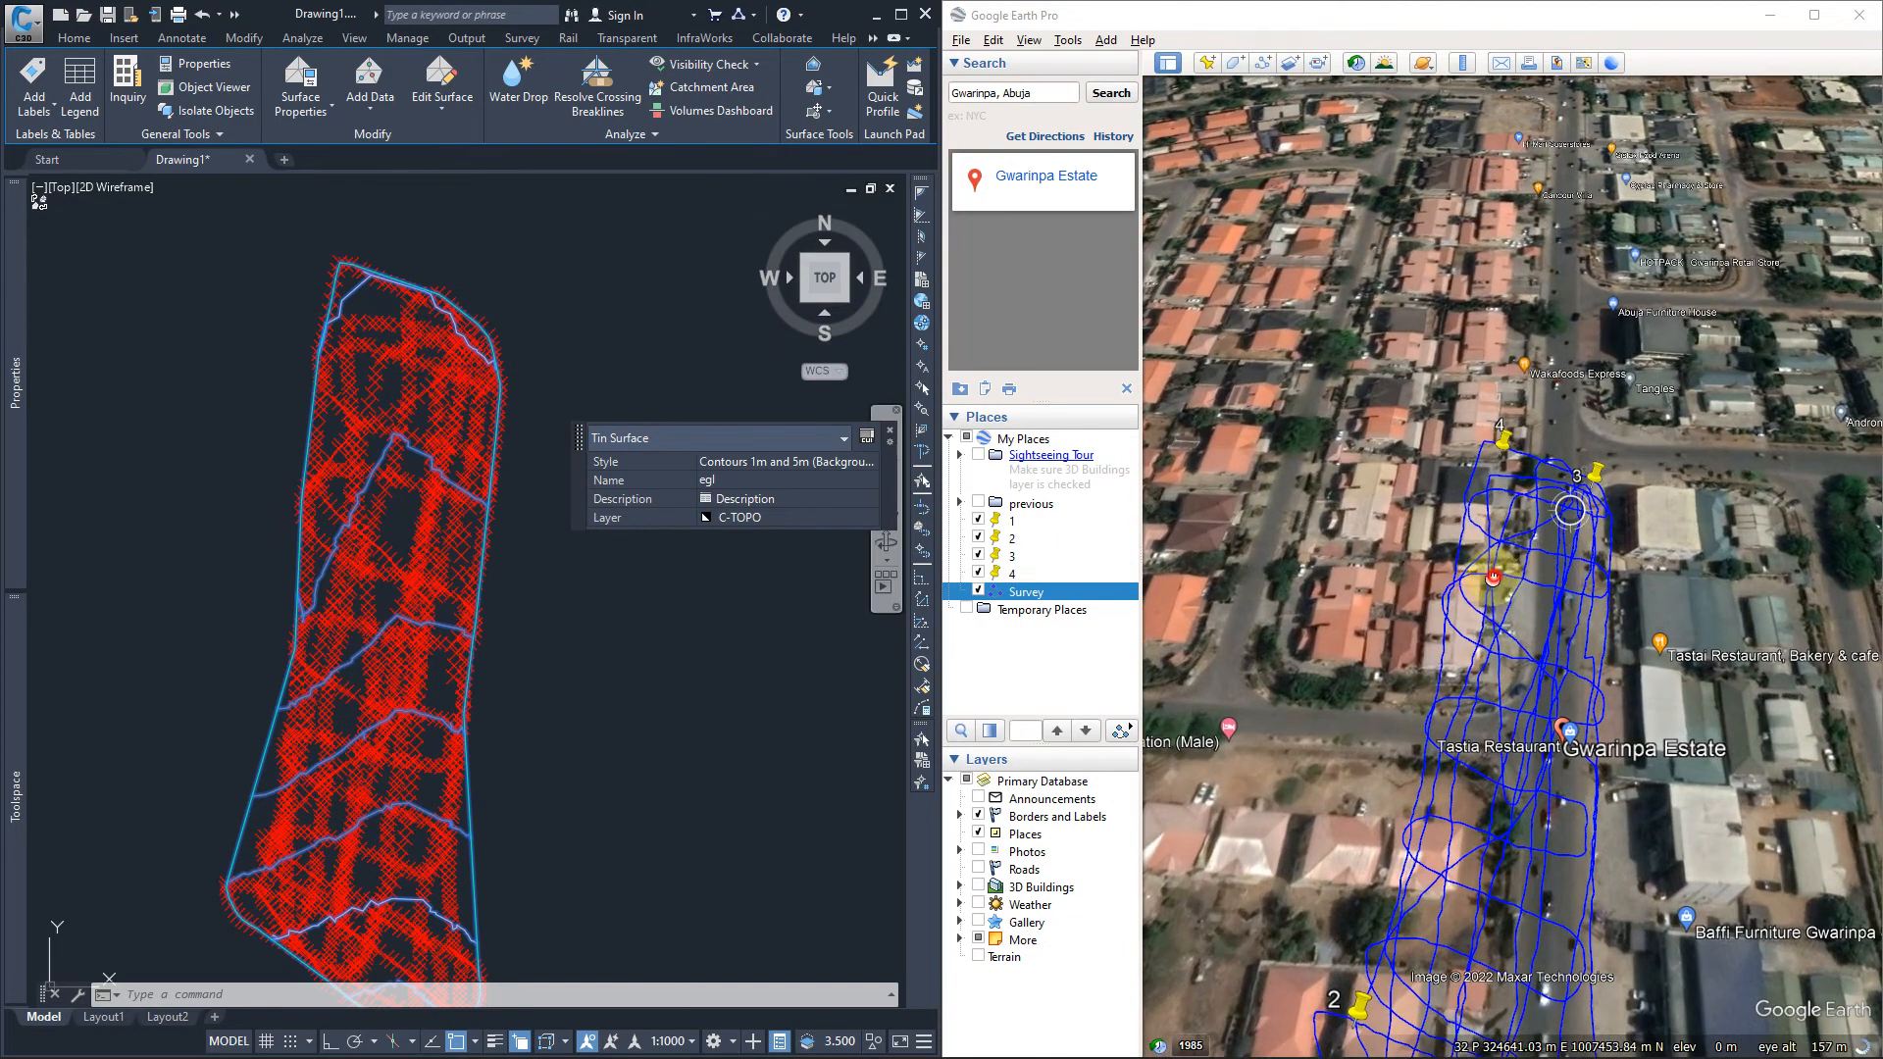
{"action": "left_click_drag", "start_coordinate": [1515, 578], "coordinate": [1432, 334]}
{"action": "scroll", "coordinate": [1441, 303], "scroll_direction": "up", "scroll_amount": 3}
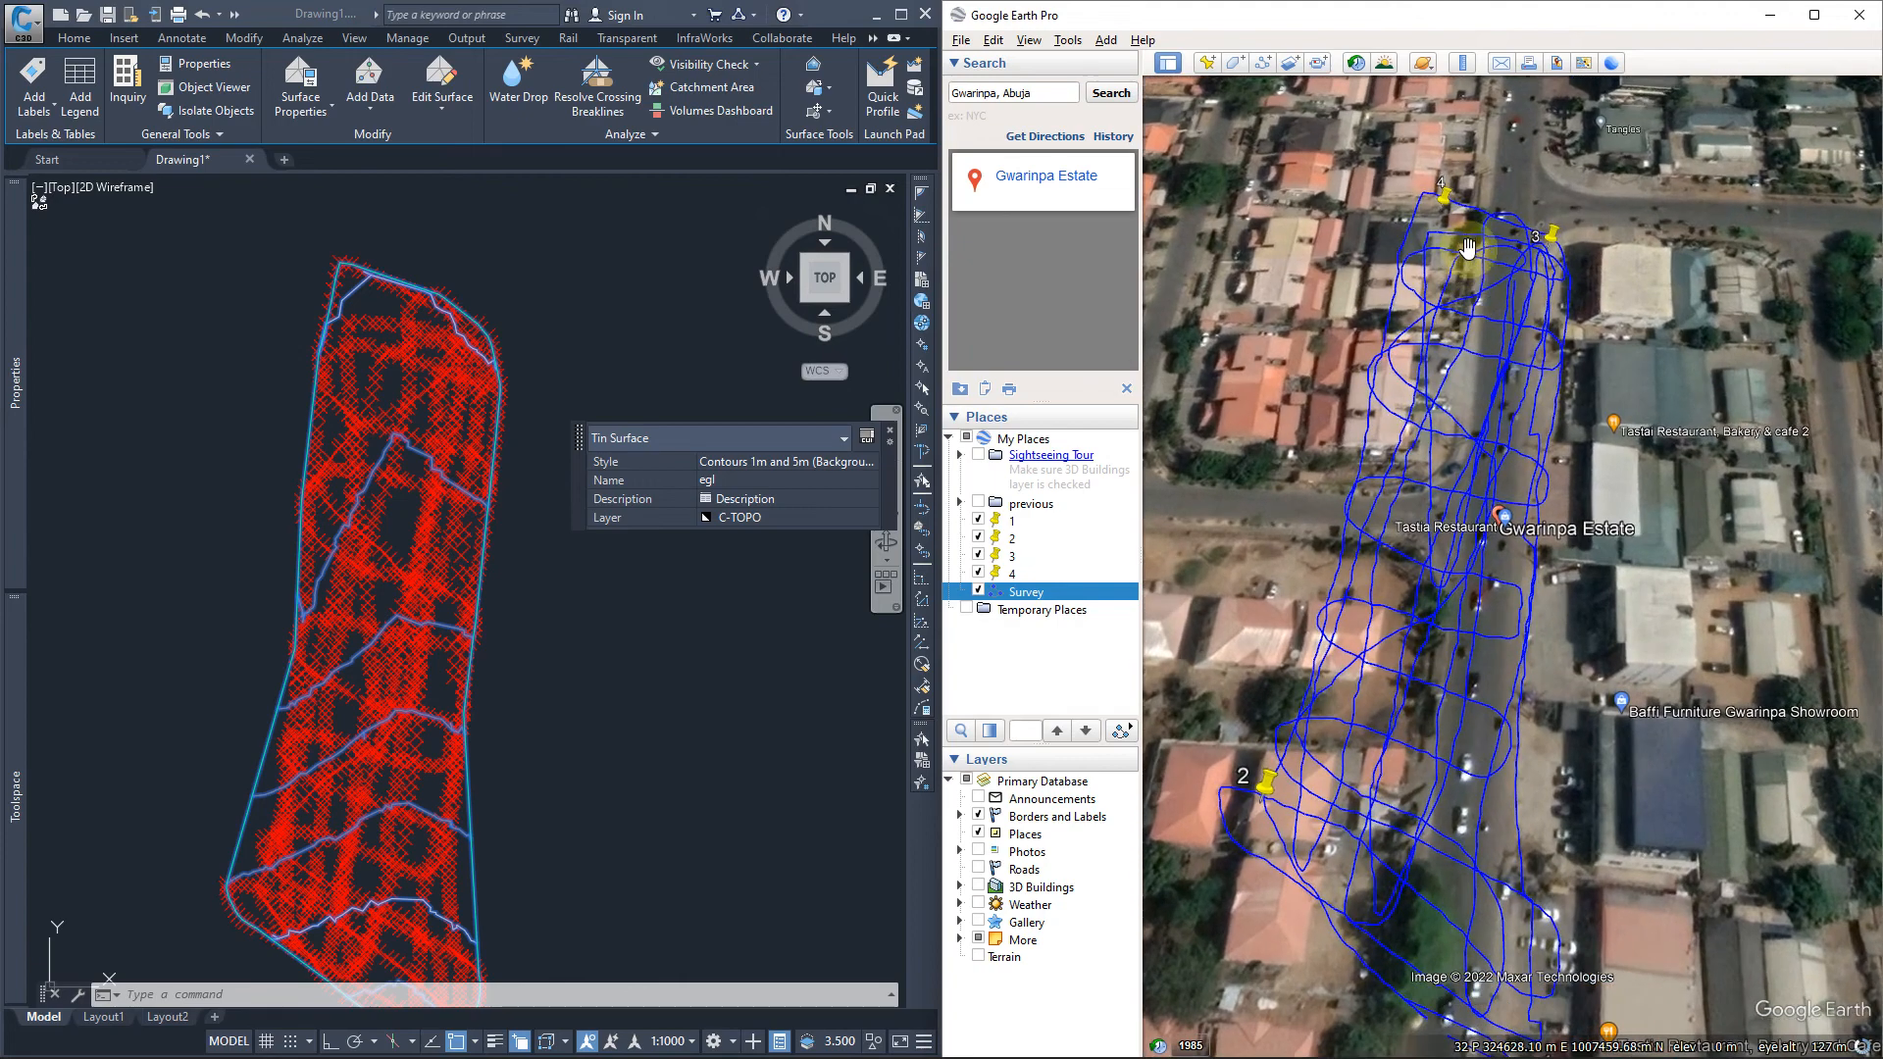
{"action": "middle_click_drag", "start_coordinate": [1521, 284], "coordinate": [1515, 740]}
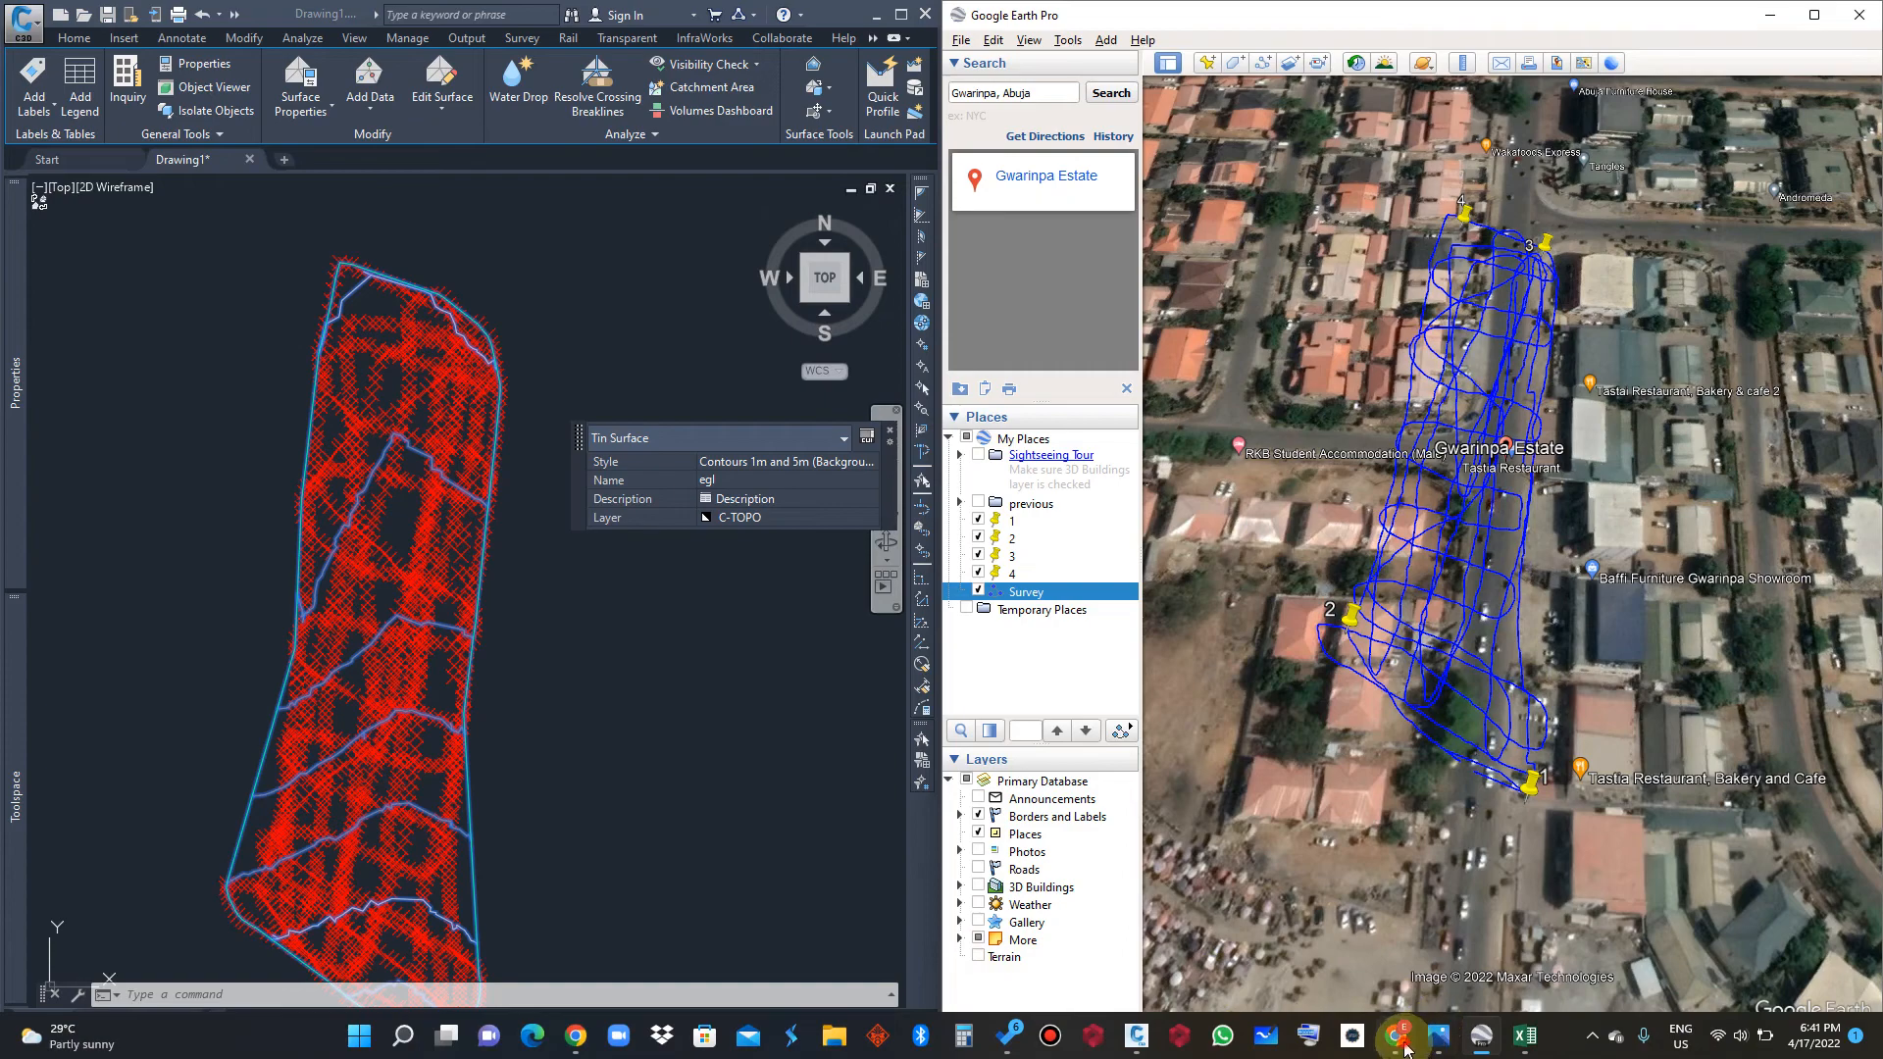
Switch to the browser to review the GPS Visualizer output of coordinates and altitudes, and return to the drawing.
{"action": "left_click", "coordinate": [1396, 1036]}
{"action": "left_click", "coordinate": [1143, 183]}
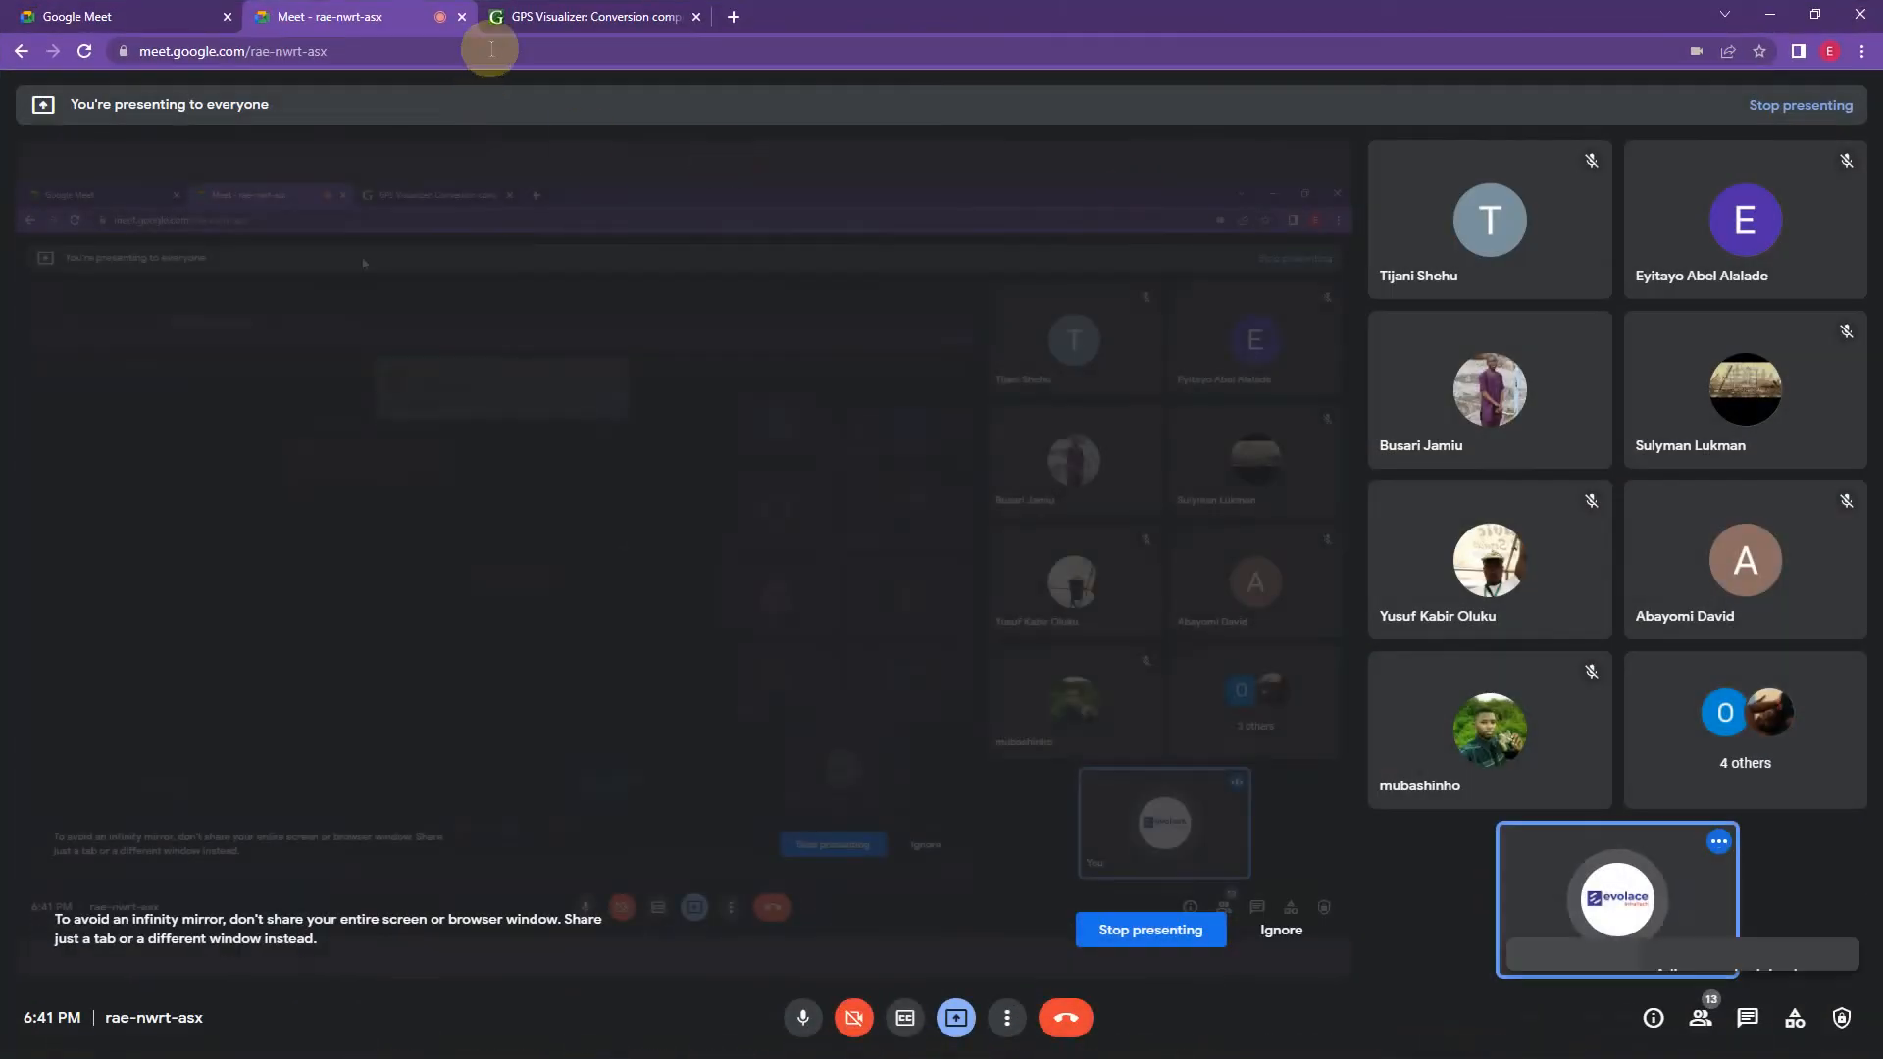
{"action": "left_click", "coordinate": [547, 17]}
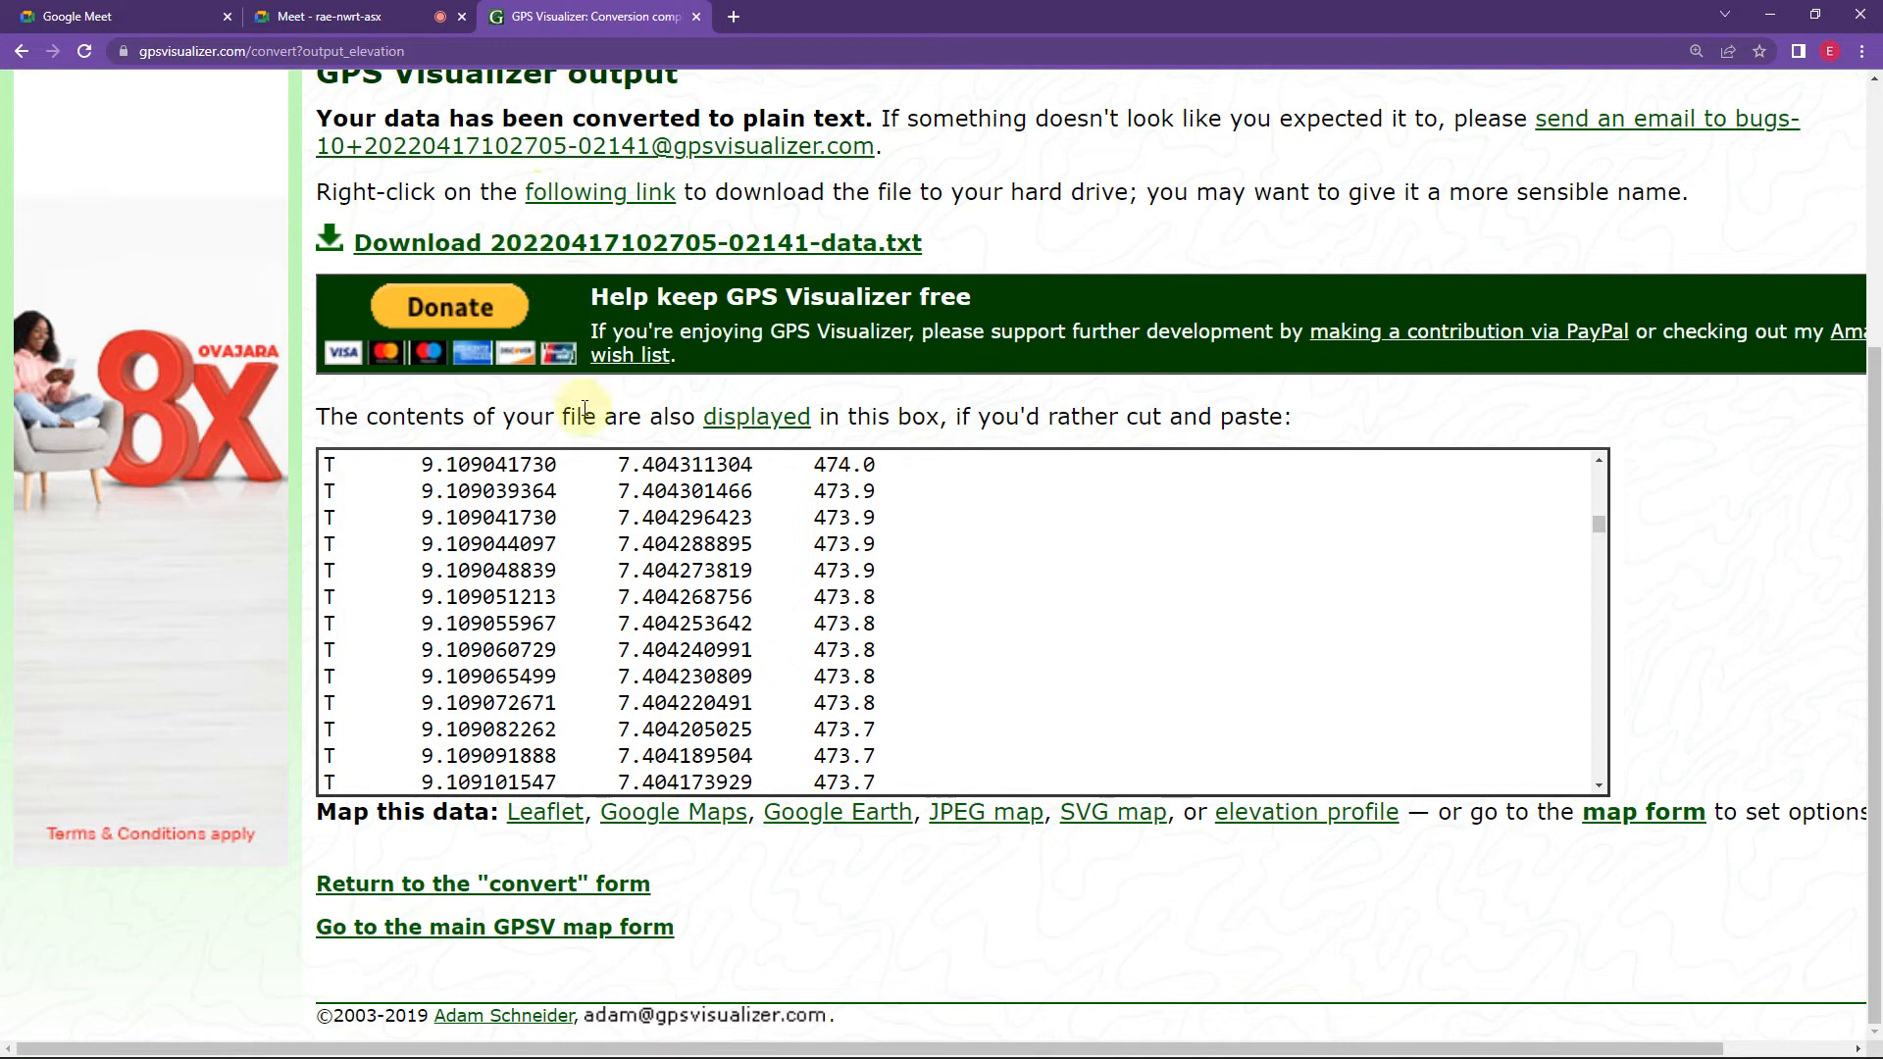
{"action": "scroll", "coordinate": [586, 413], "scroll_direction": "up", "scroll_amount": 2}
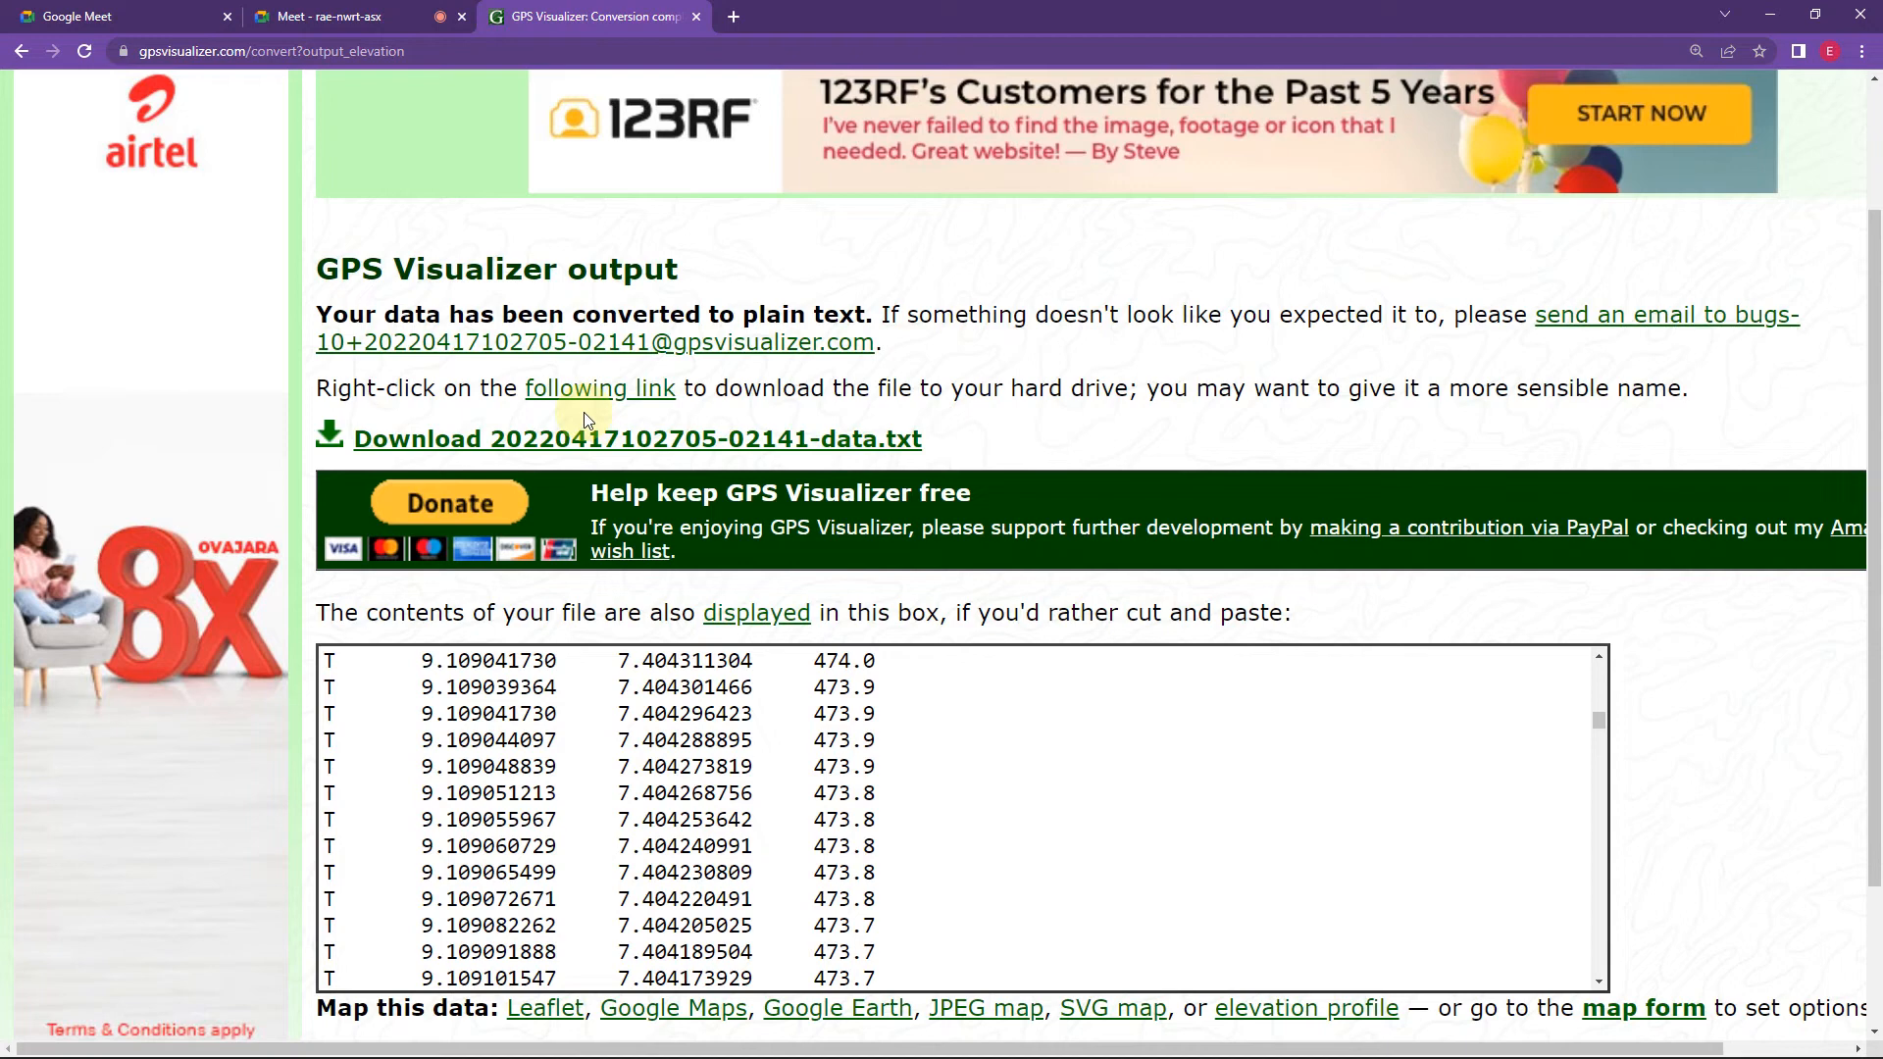
{"action": "left_click", "coordinate": [324, 16]}
{"action": "left_click", "coordinate": [1134, 188]}
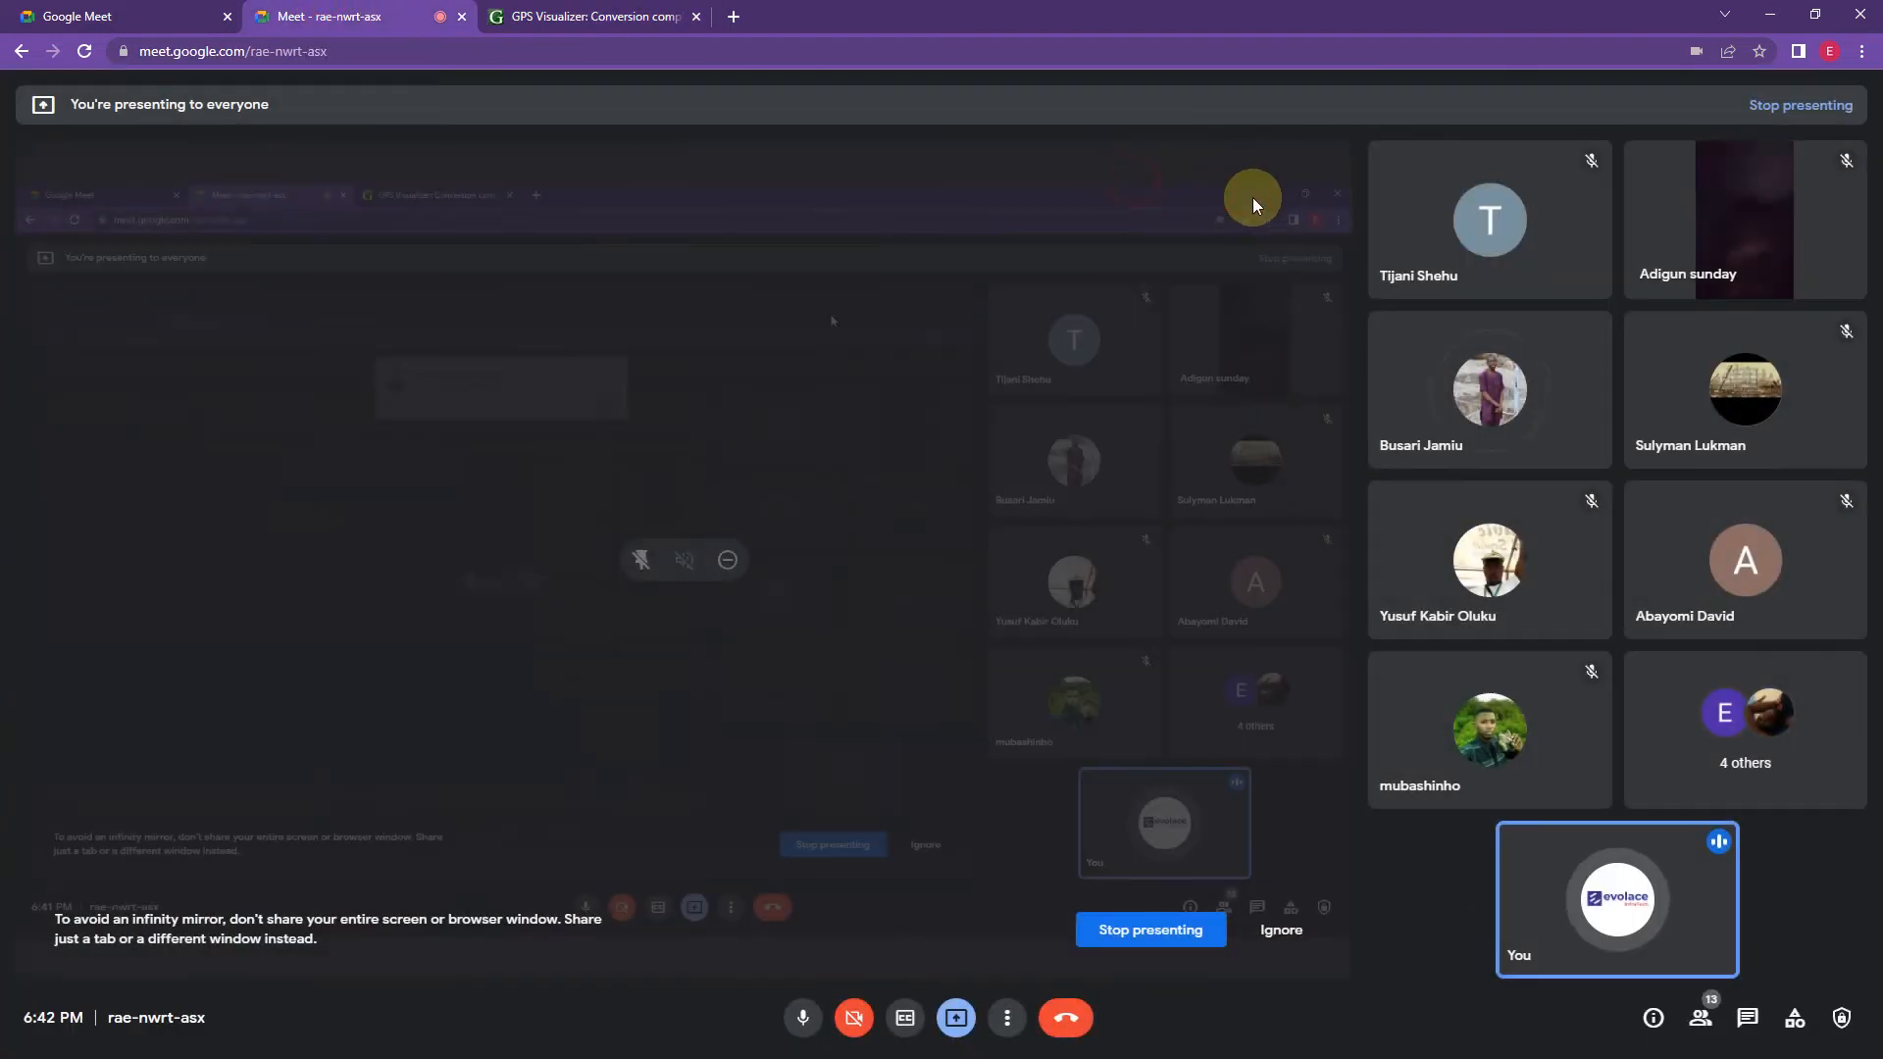
{"action": "left_click", "coordinate": [1771, 19]}
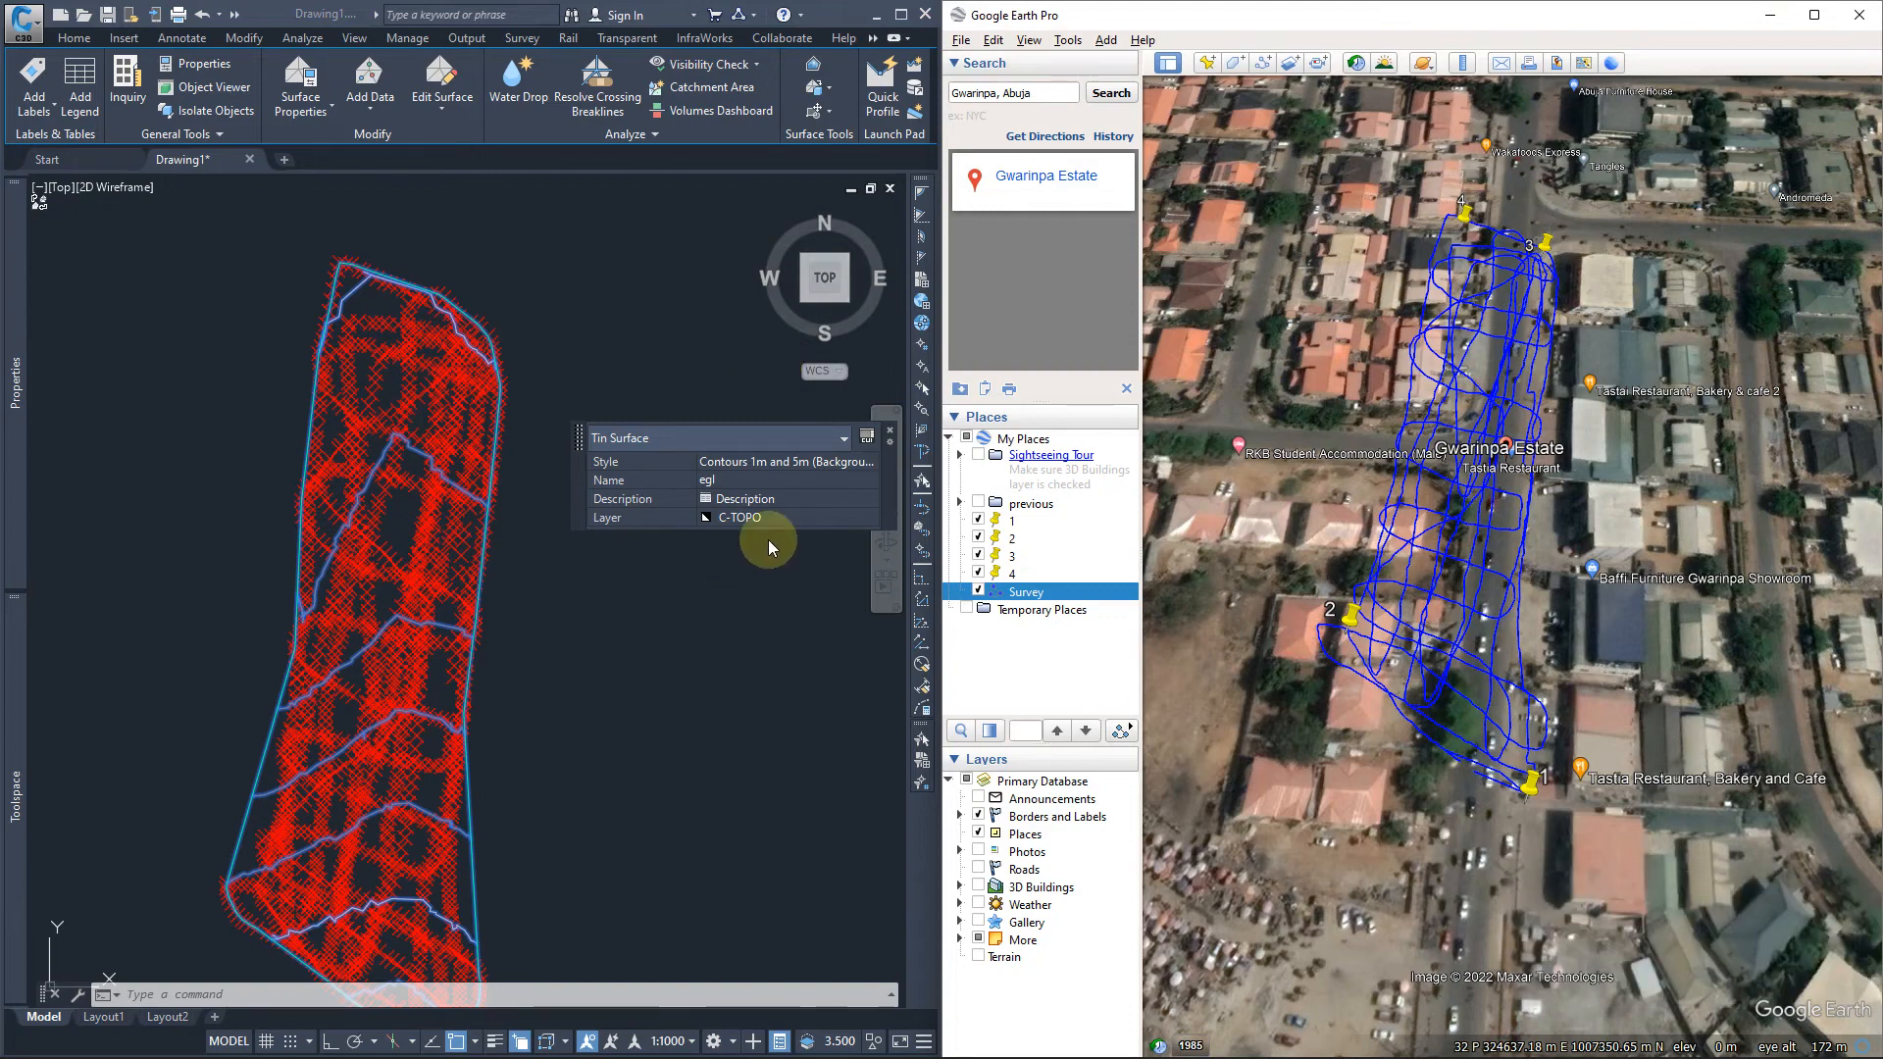
Close the egl surface's quick properties and switch to the Google Meet call in Chrome.
{"action": "left_click", "coordinate": [887, 432]}
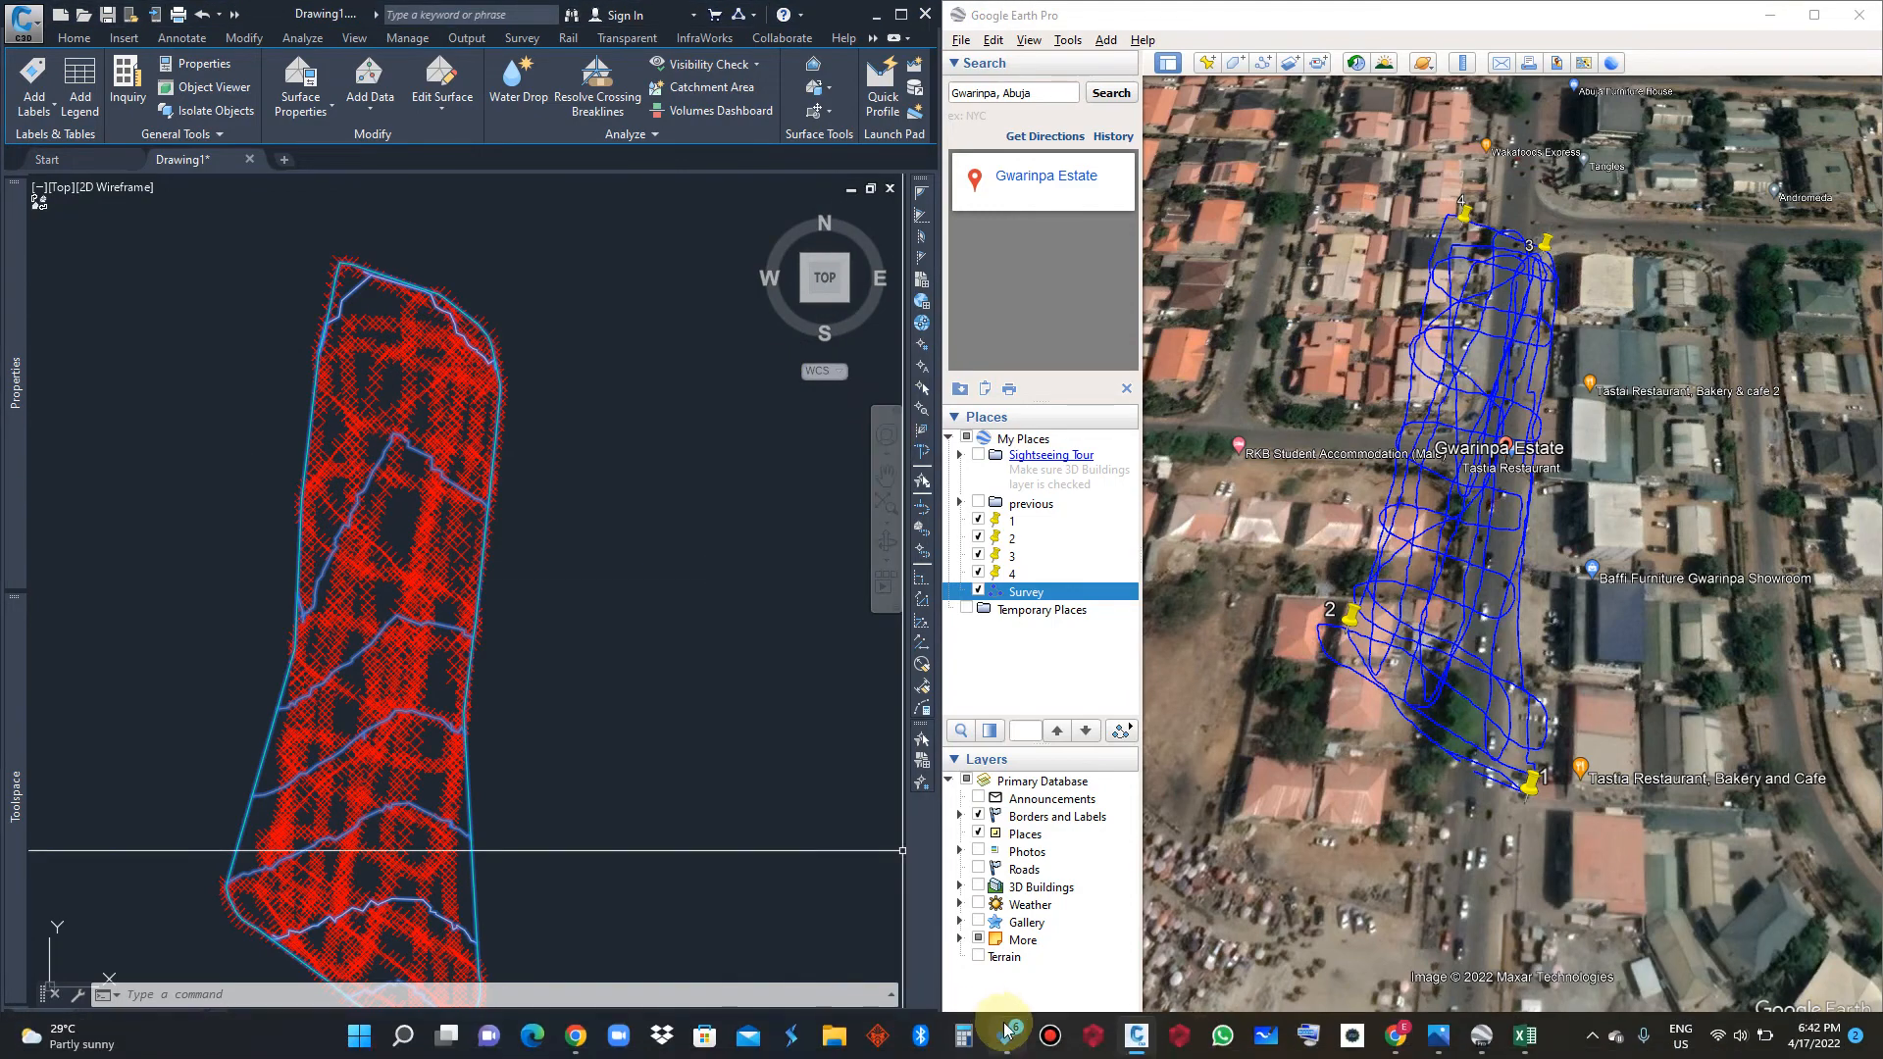
{"action": "mouse_move", "coordinate": [1393, 1047]}
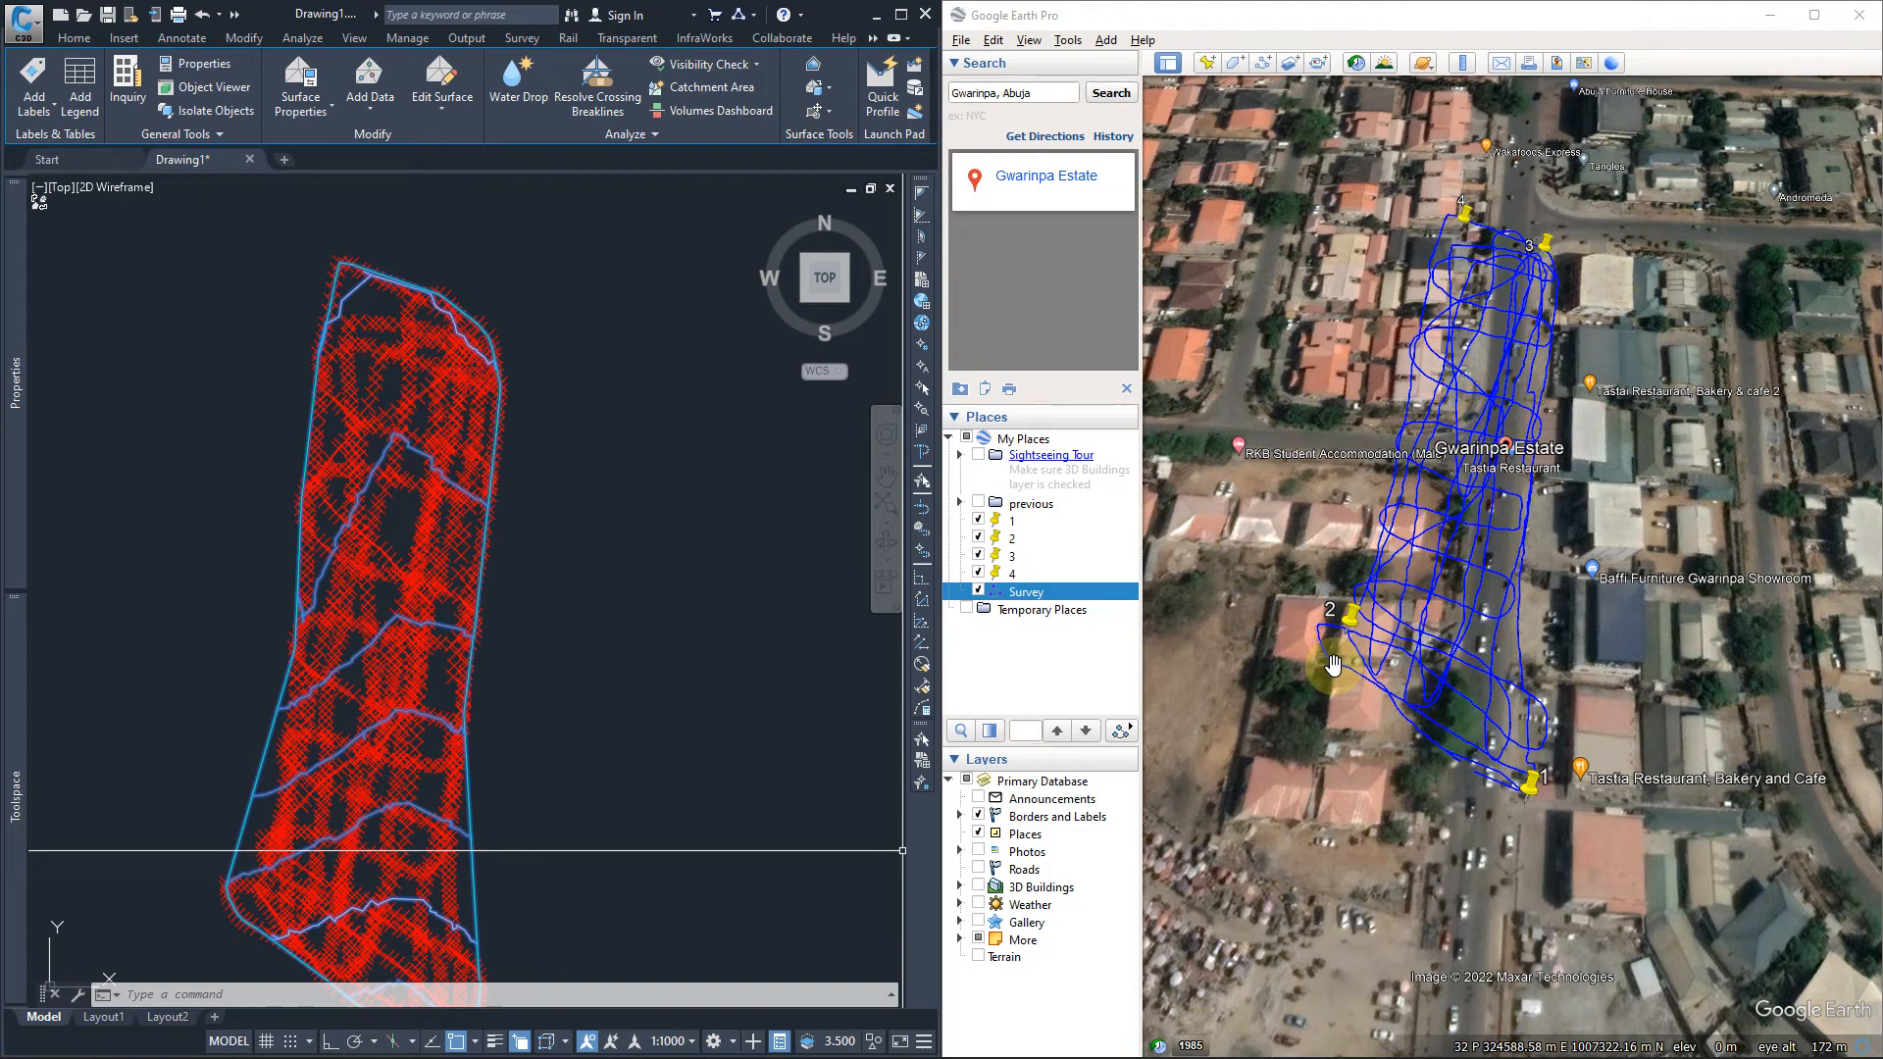
{"action": "mouse_move", "coordinate": [1020, 1044]}
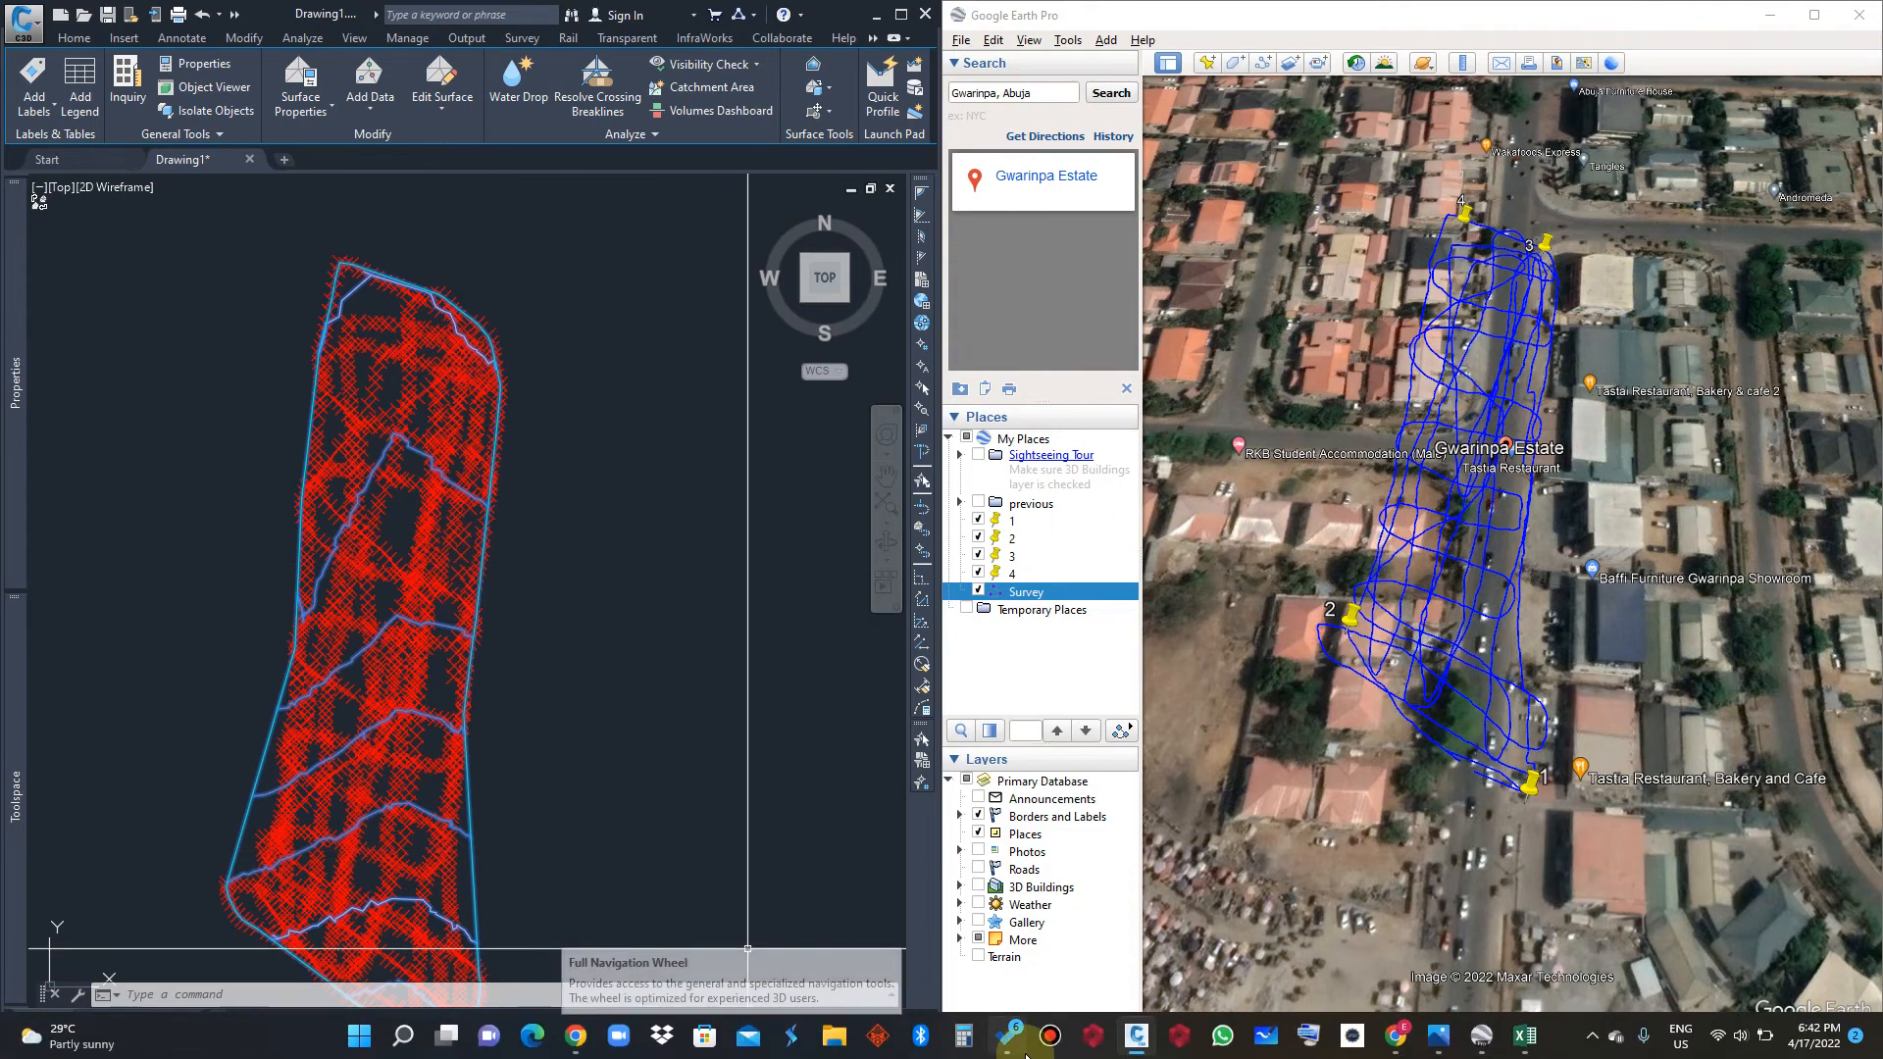
{"action": "left_click", "coordinate": [1396, 1037]}
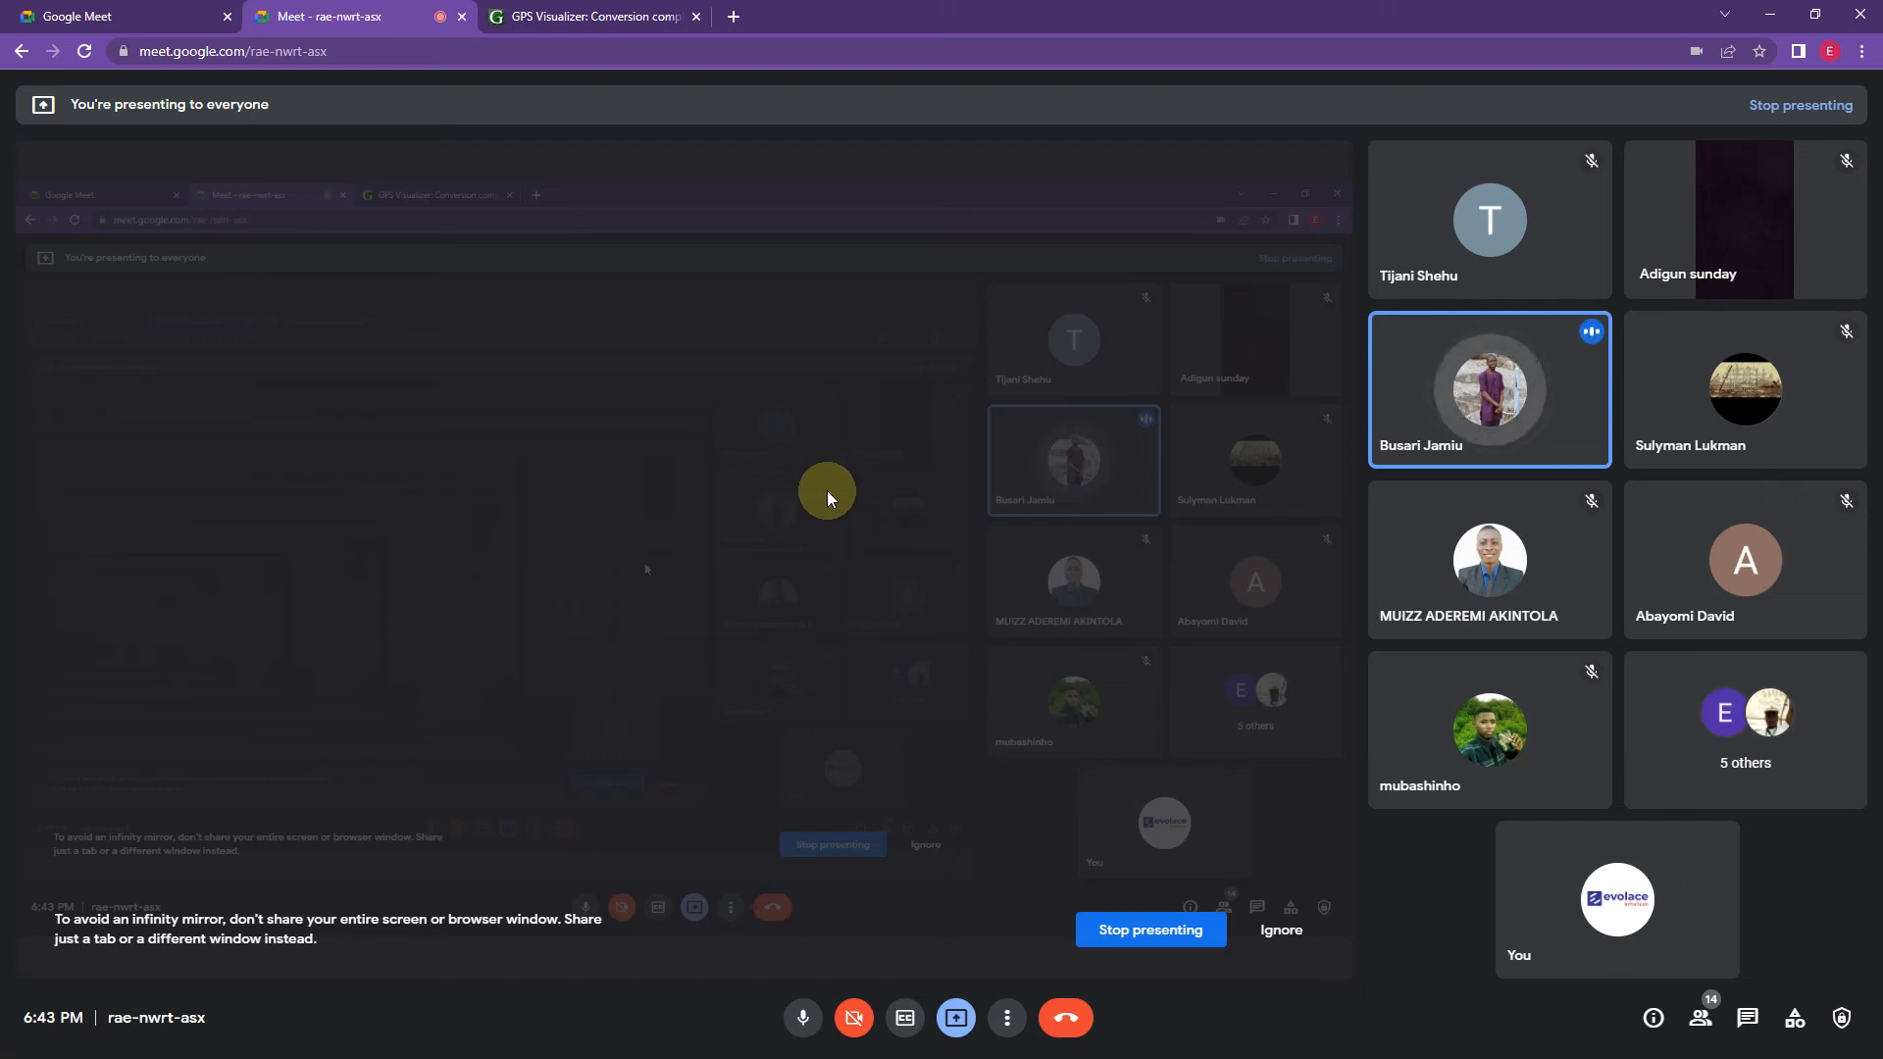
{"action": "left_click", "coordinate": [734, 17]}
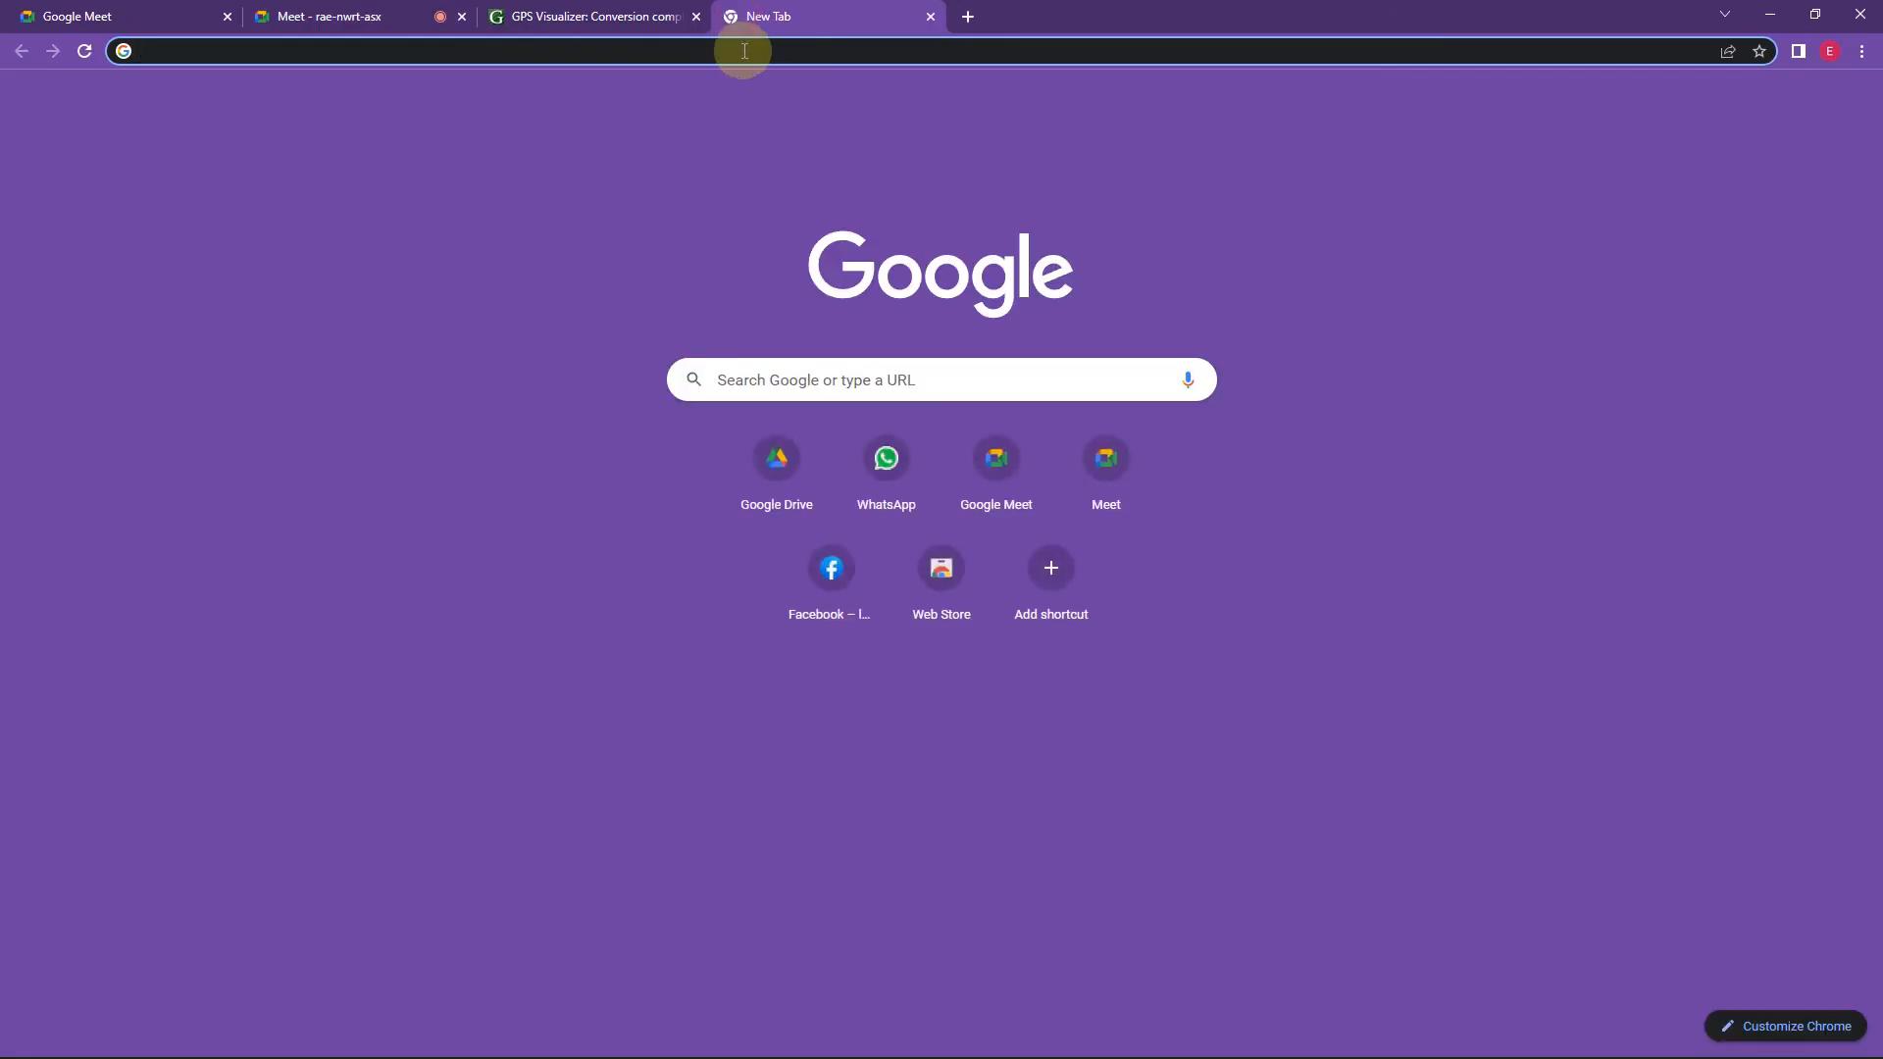
{"action": "type", "text": "youtu"}
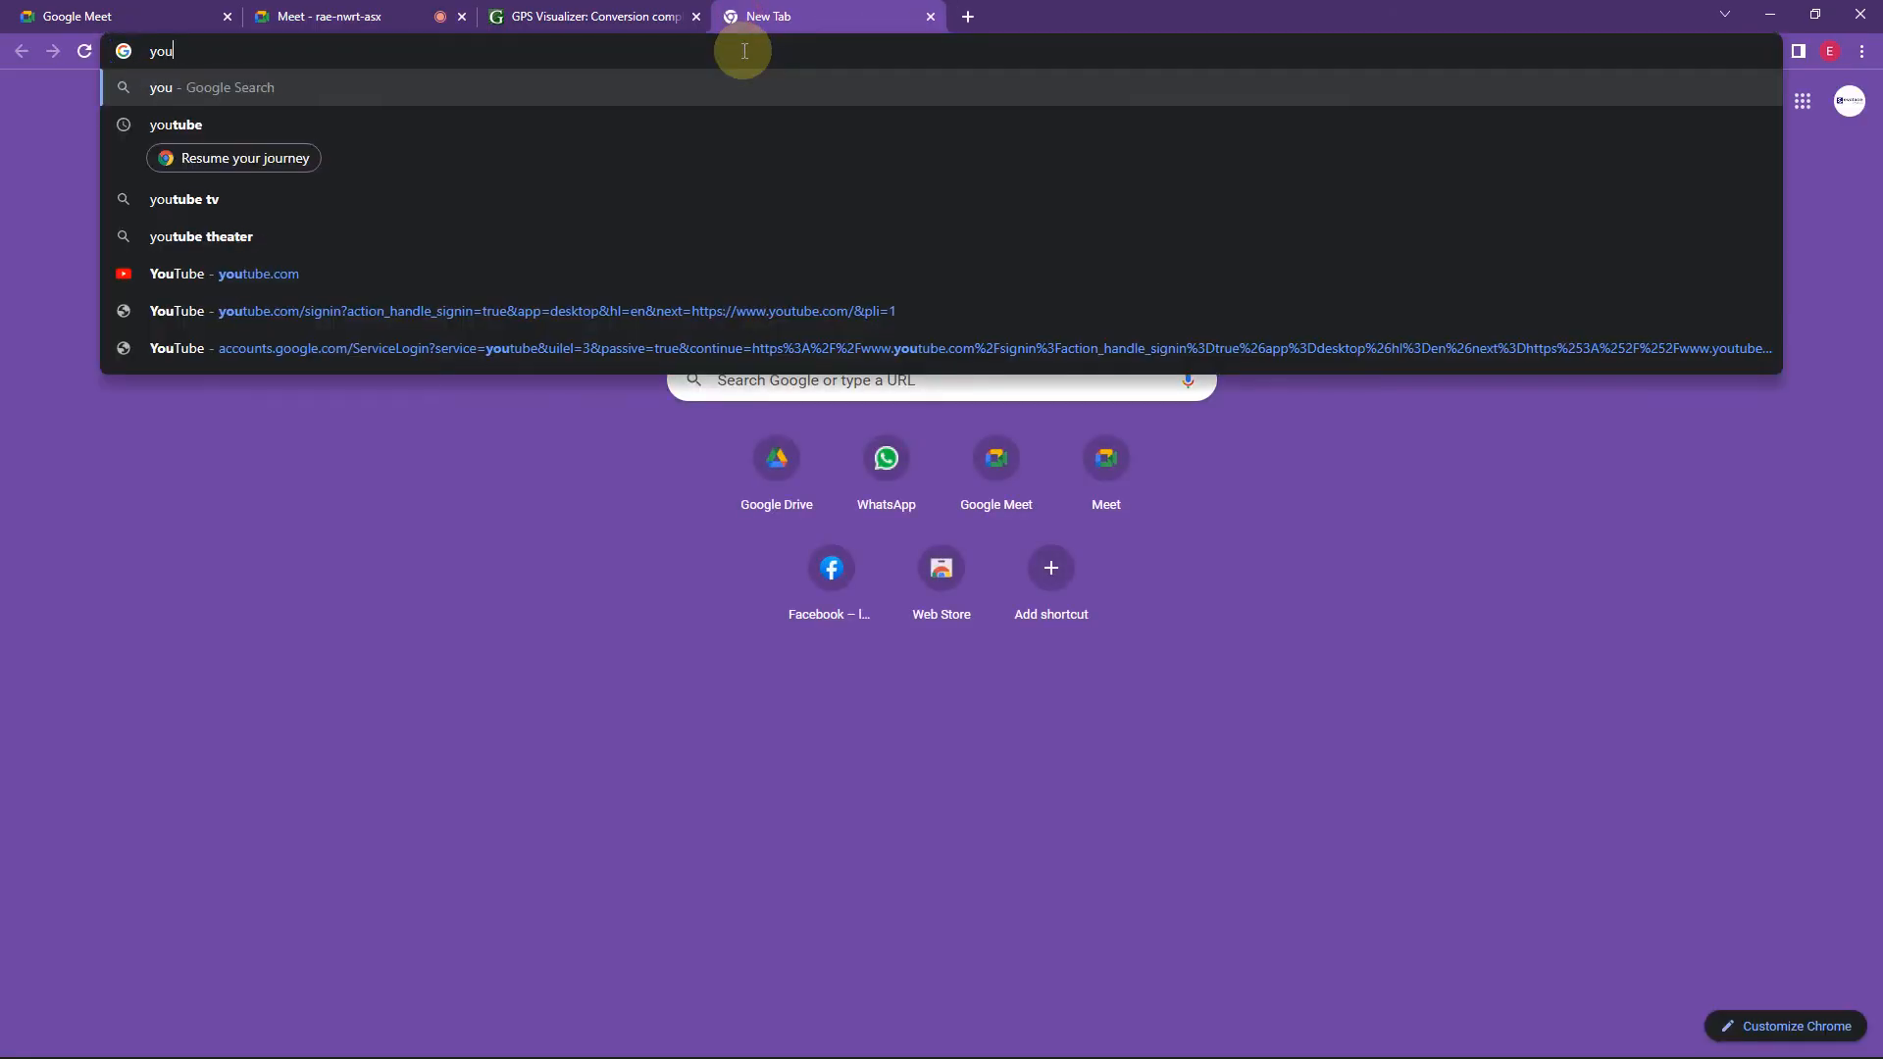
{"action": "key", "text": "BackSpace"}
{"action": "key", "text": "BackSpace"}
{"action": "key", "text": "BackSpace"}
{"action": "key", "text": "BackSpace"}
{"action": "key", "text": "BackSpace"}
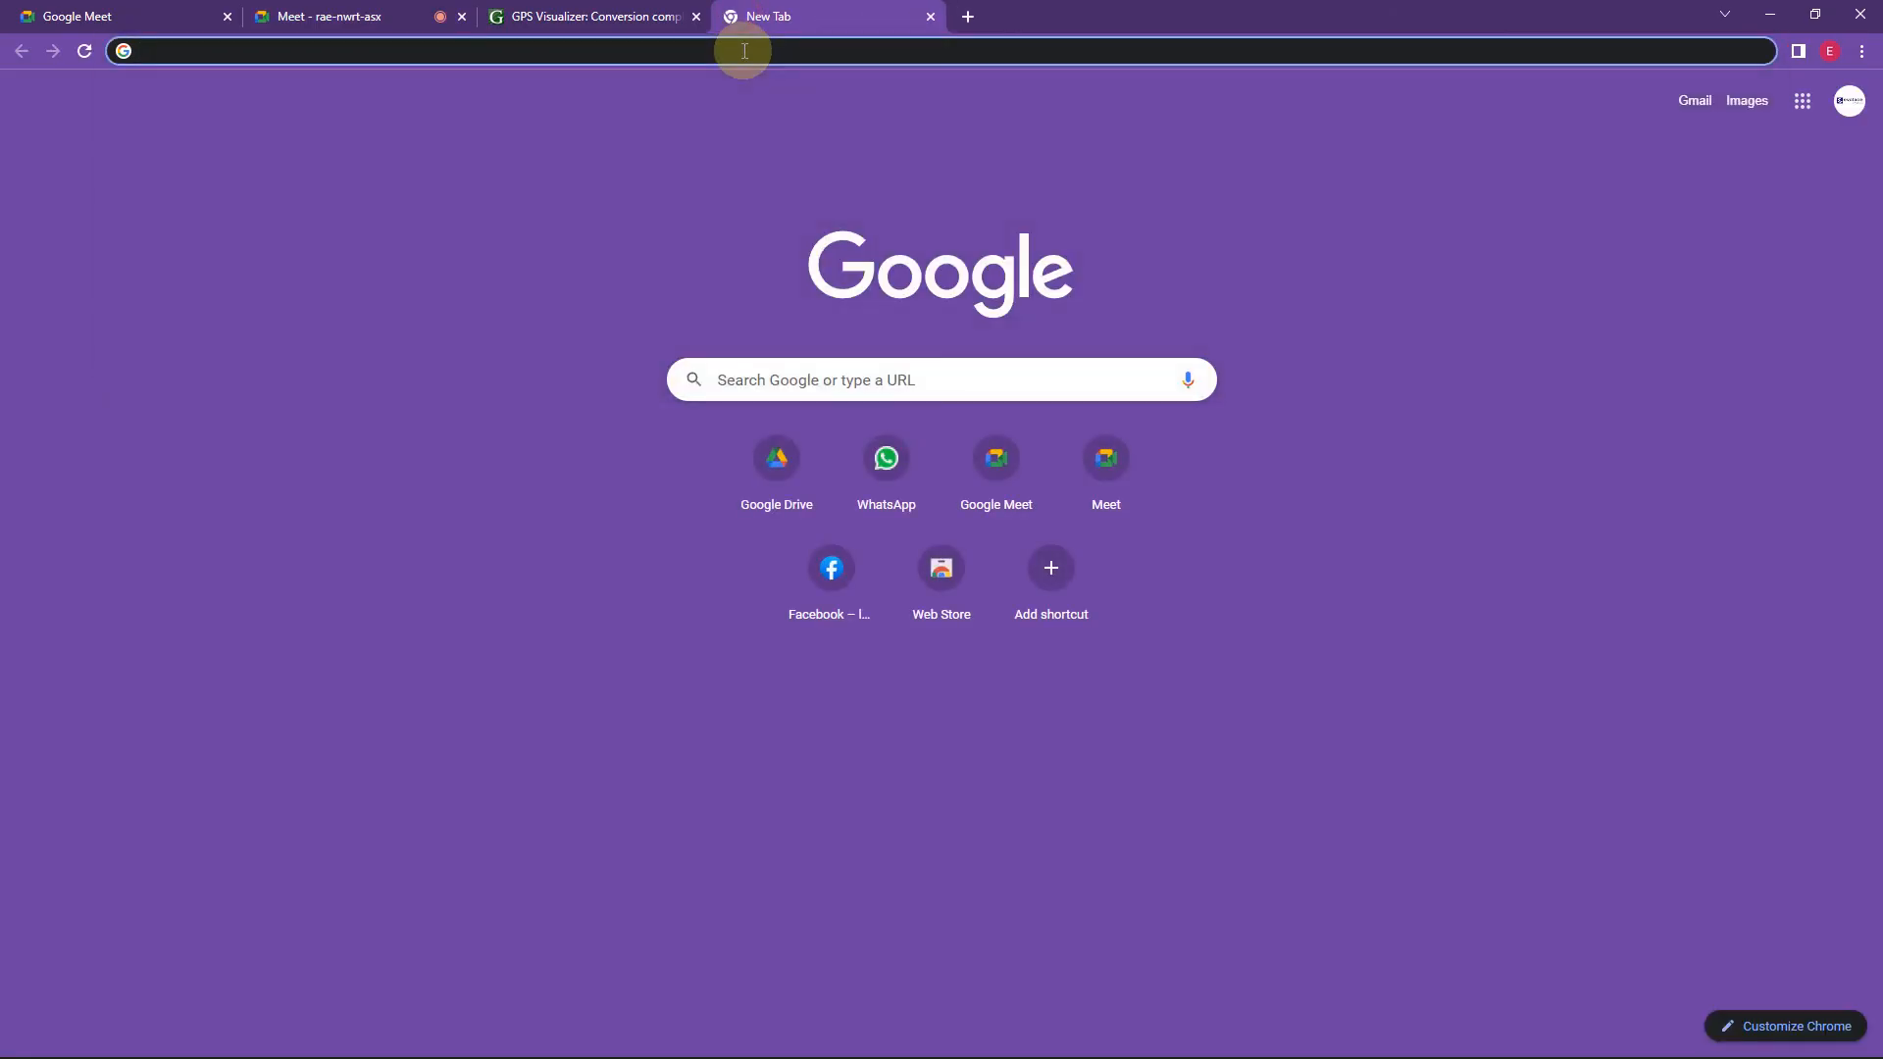
{"action": "type", "text": "you"}
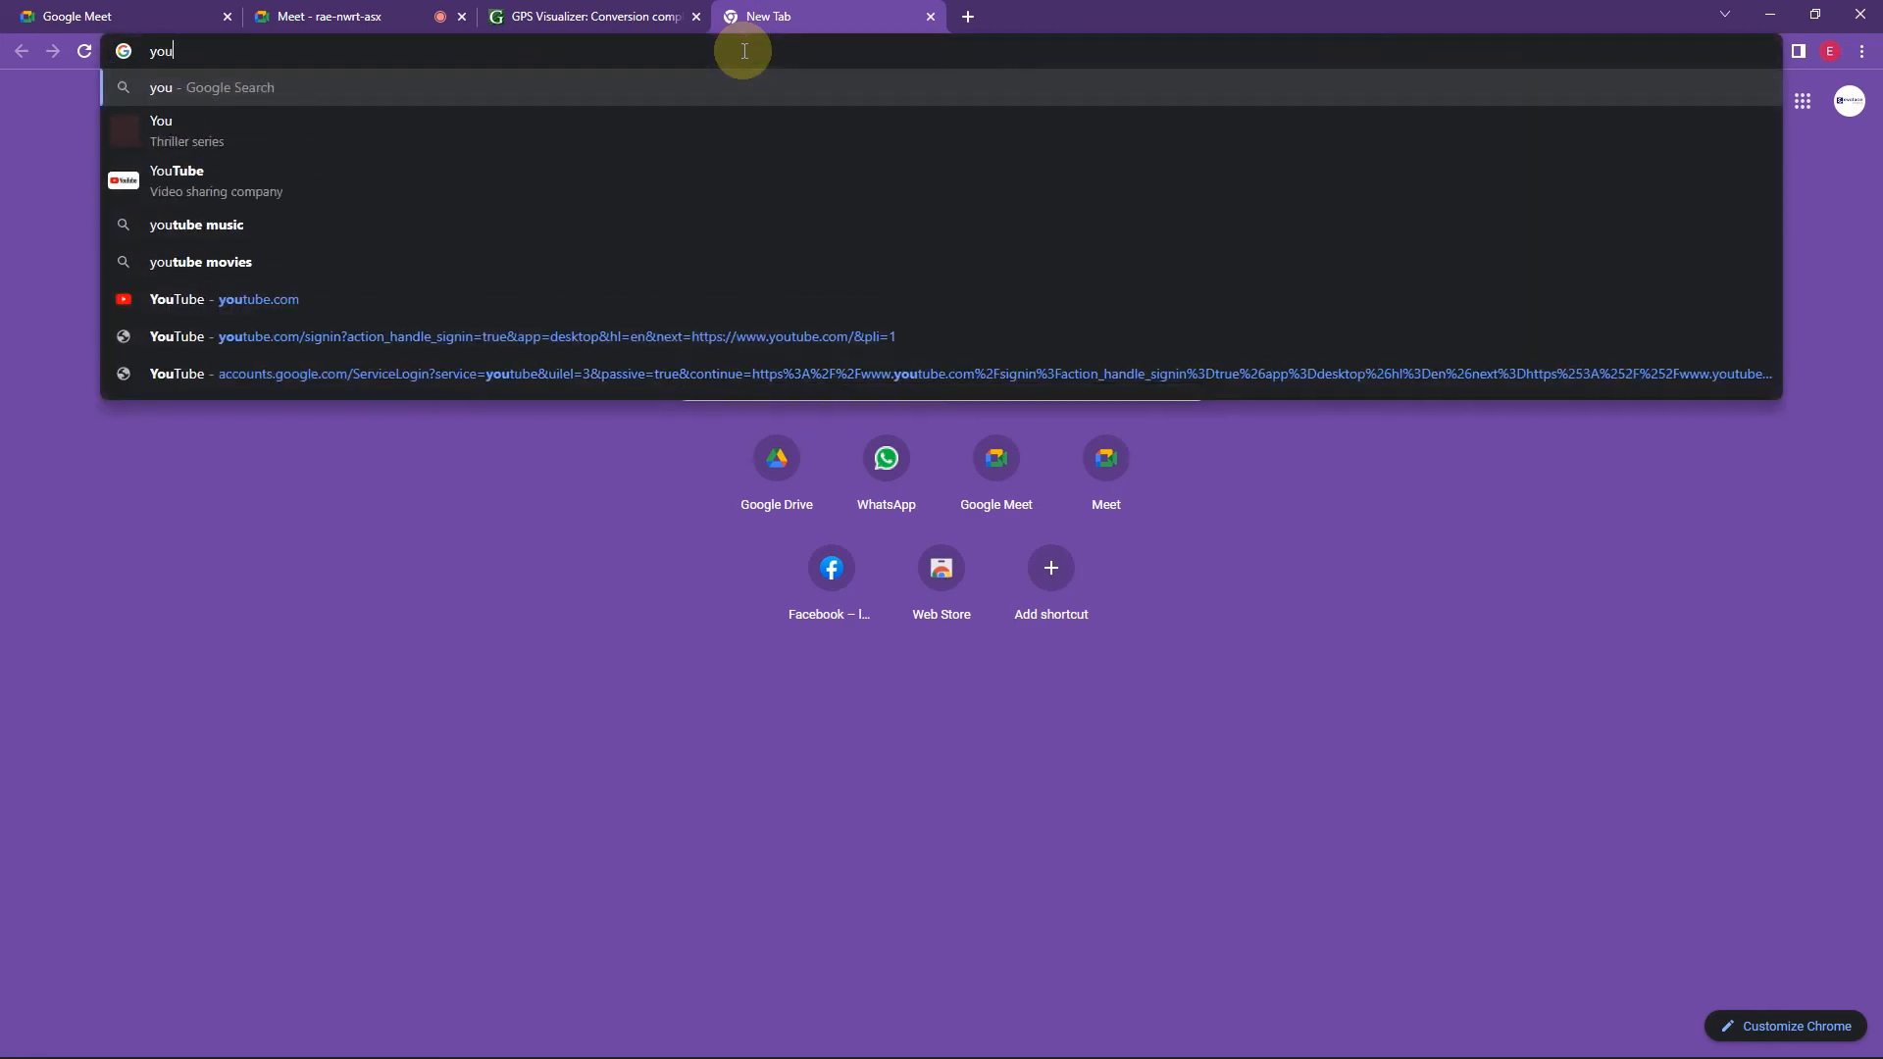
{"action": "key", "text": "Escape"}
{"action": "left_click", "coordinate": [373, 17]}
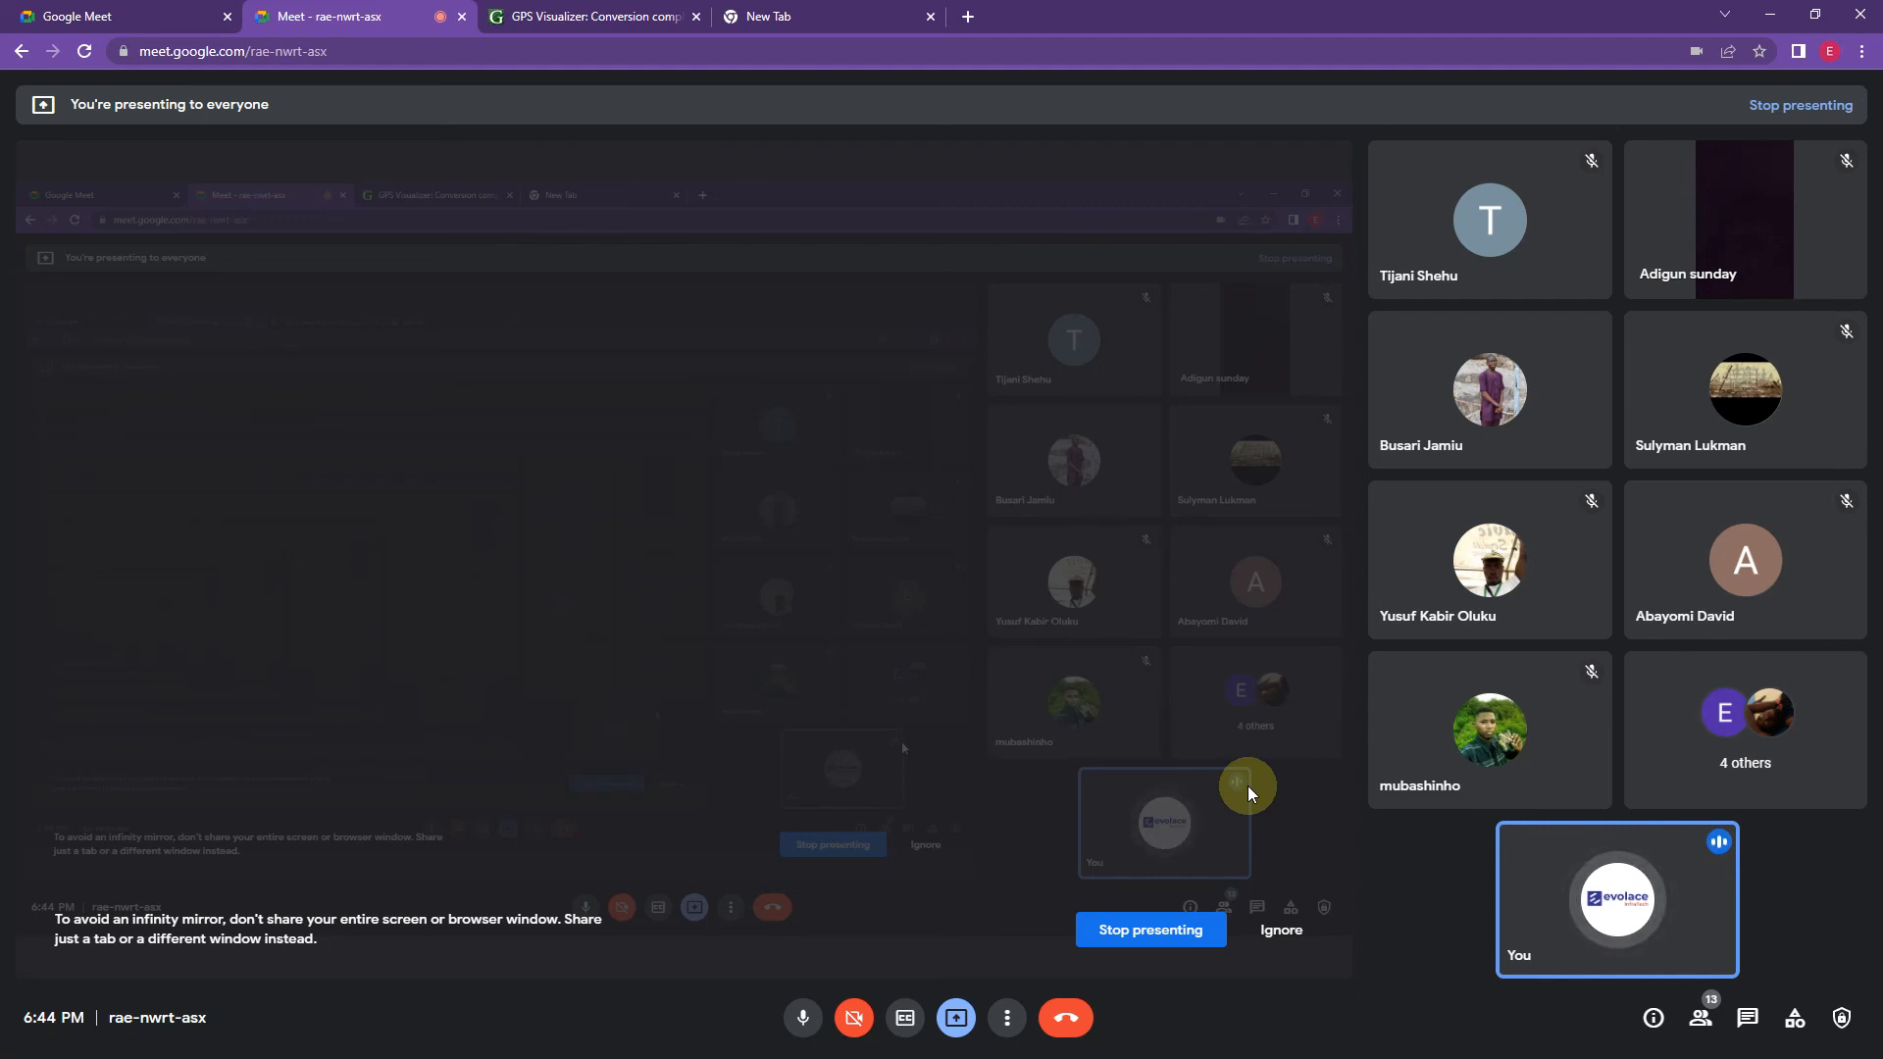
Send the in-call message "Evolace InfraTech" to everyone in the meeting.
{"action": "left_click", "coordinate": [1747, 1017]}
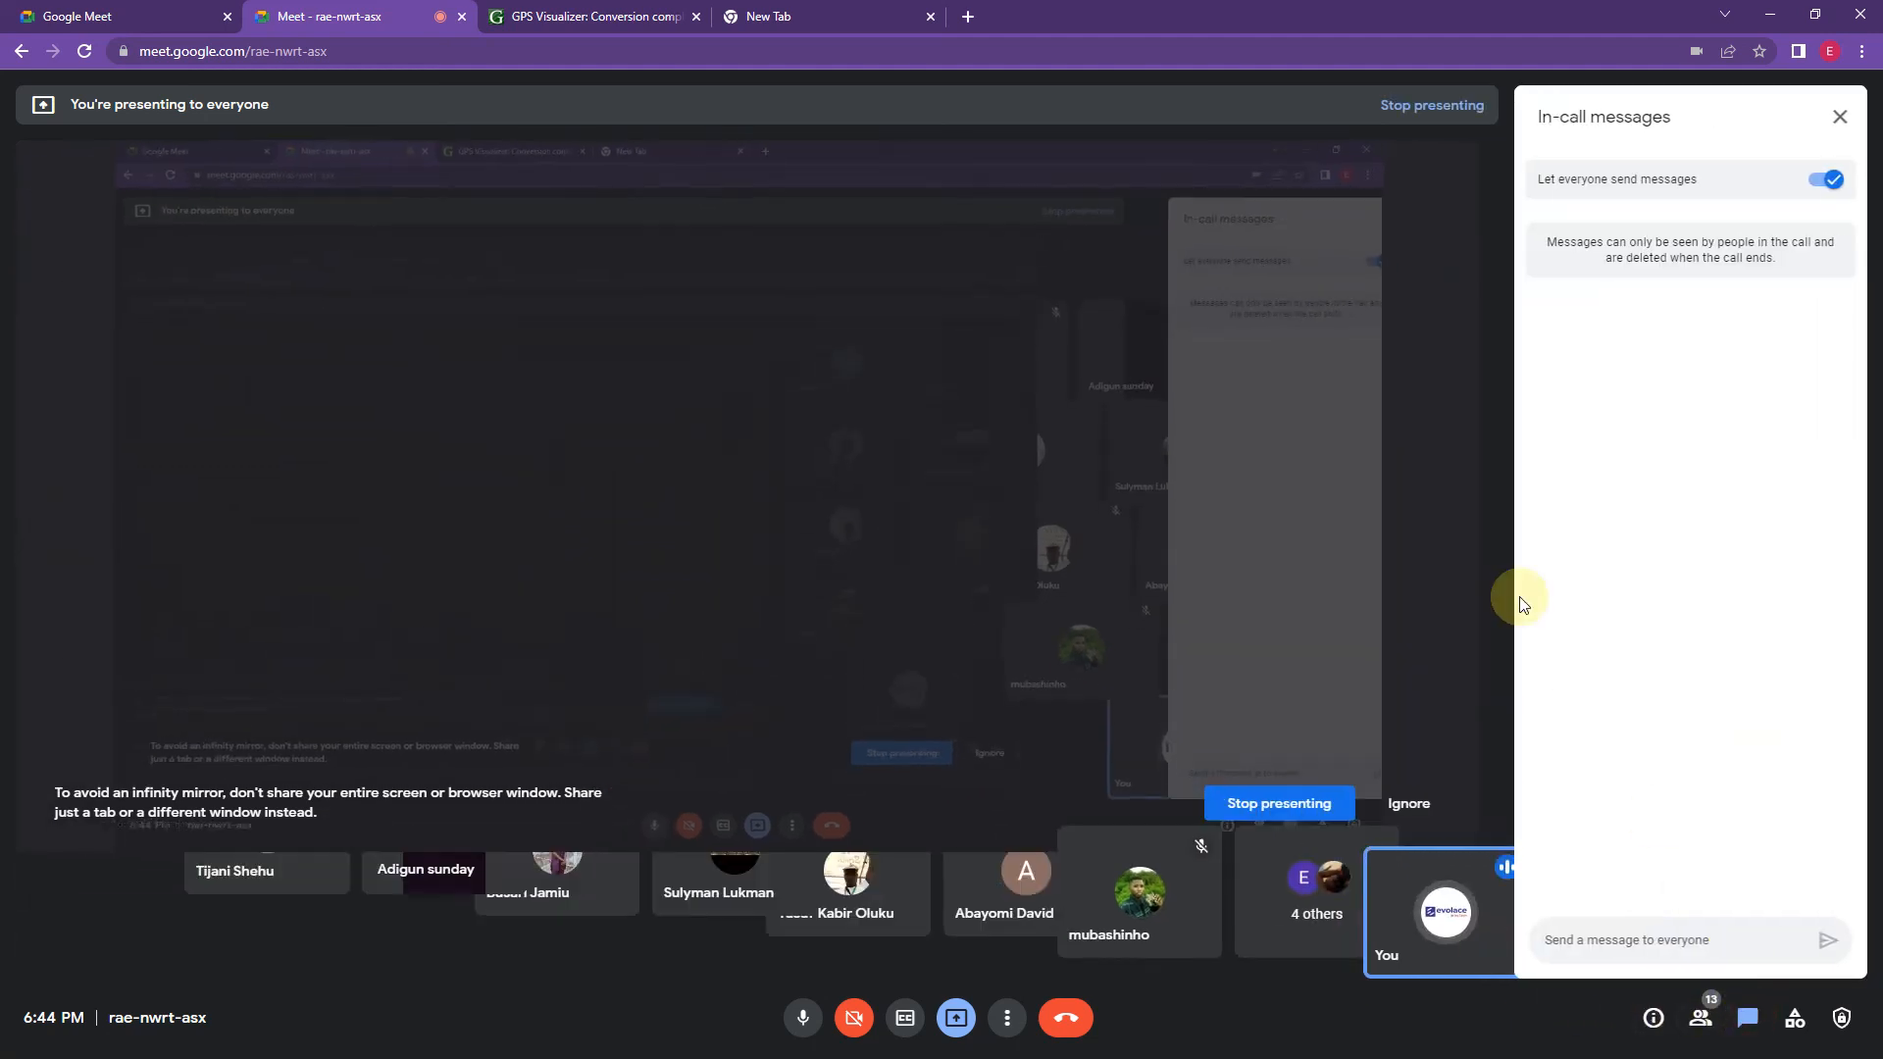
{"action": "left_click", "coordinate": [1703, 933]}
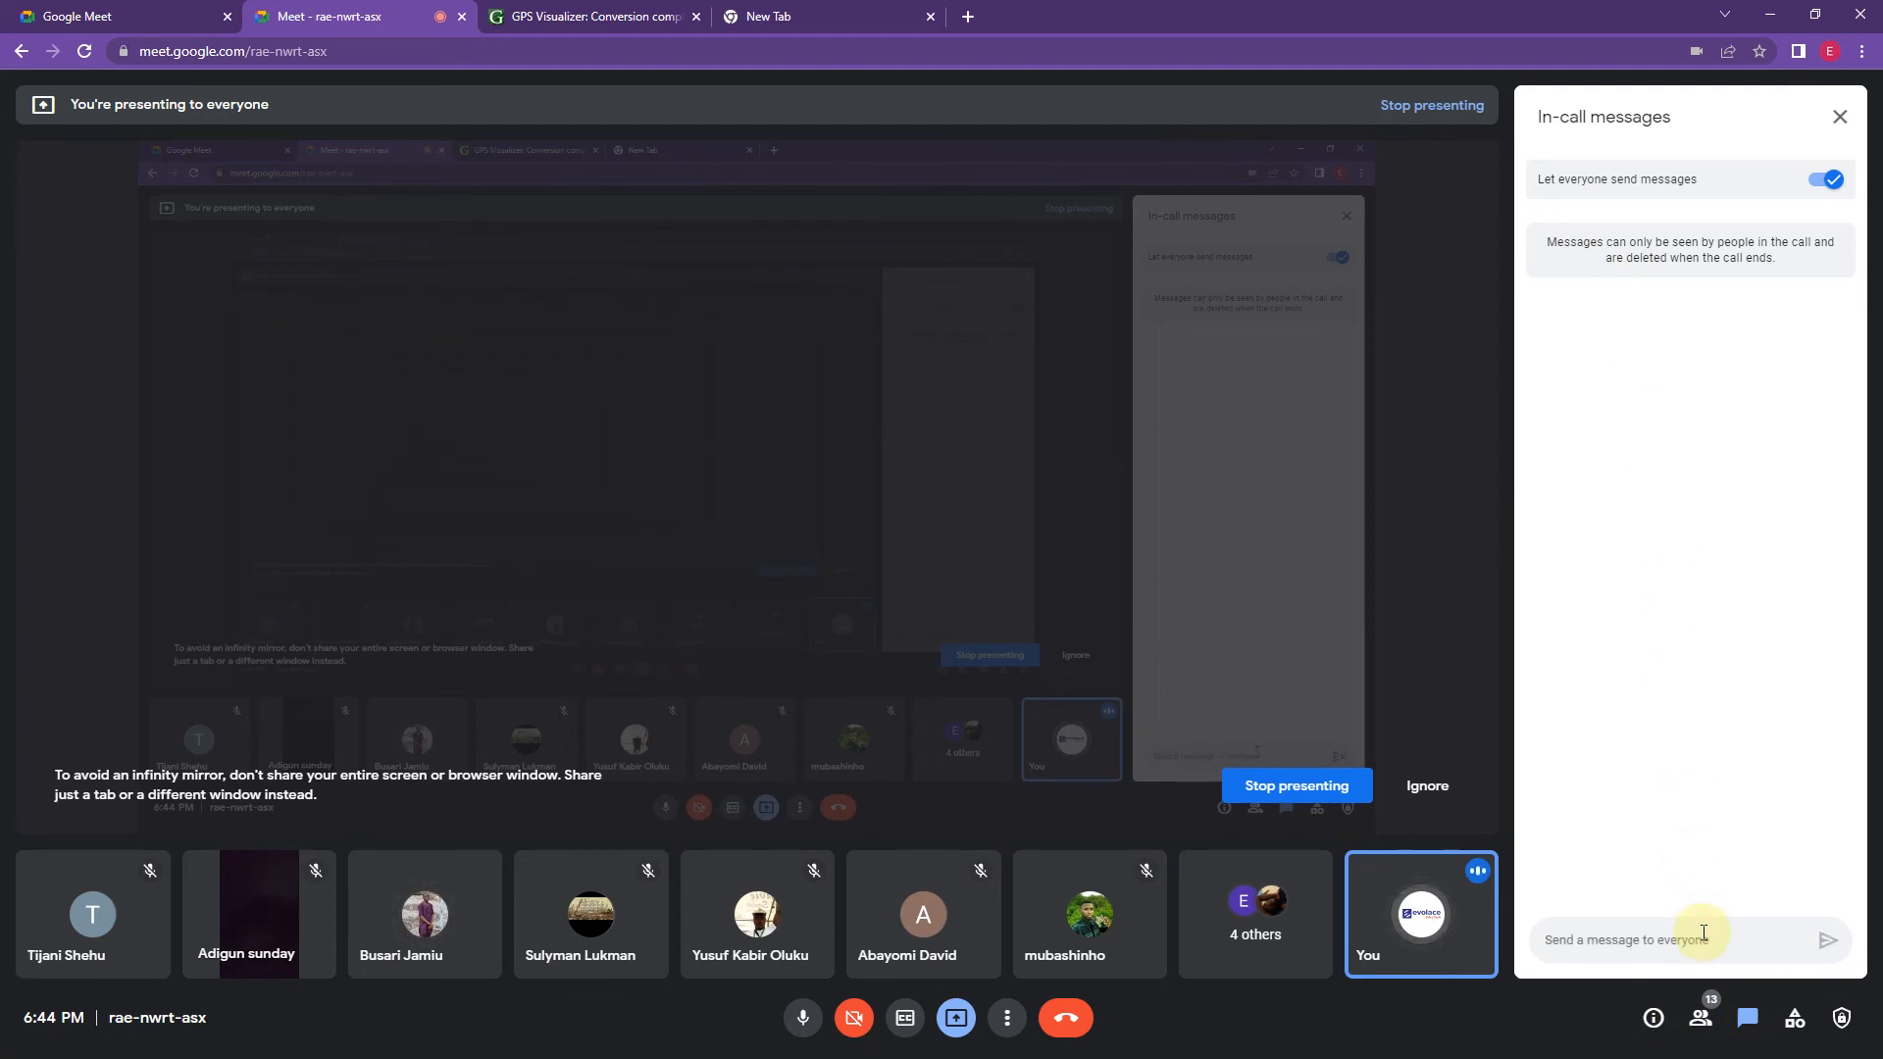
{"action": "type", "text": "Evolace InfraTech"}
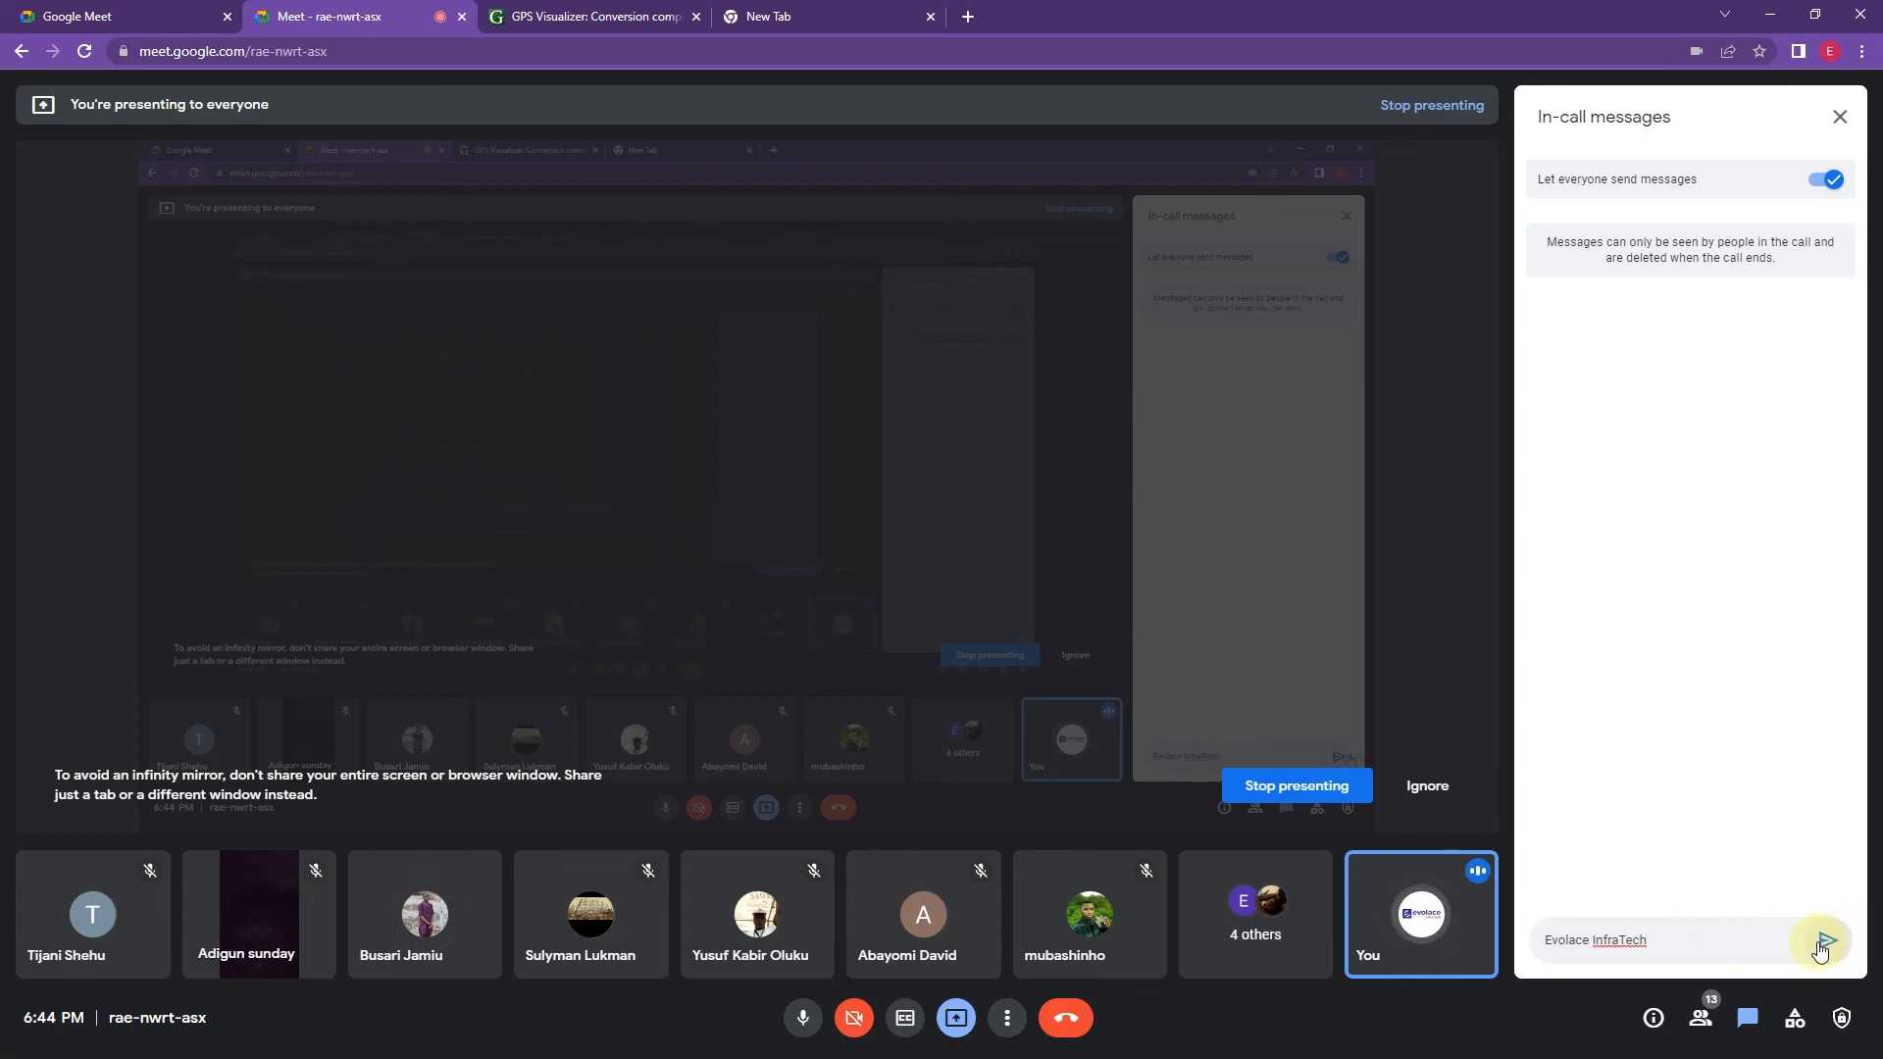
{"action": "left_click", "coordinate": [1825, 943]}
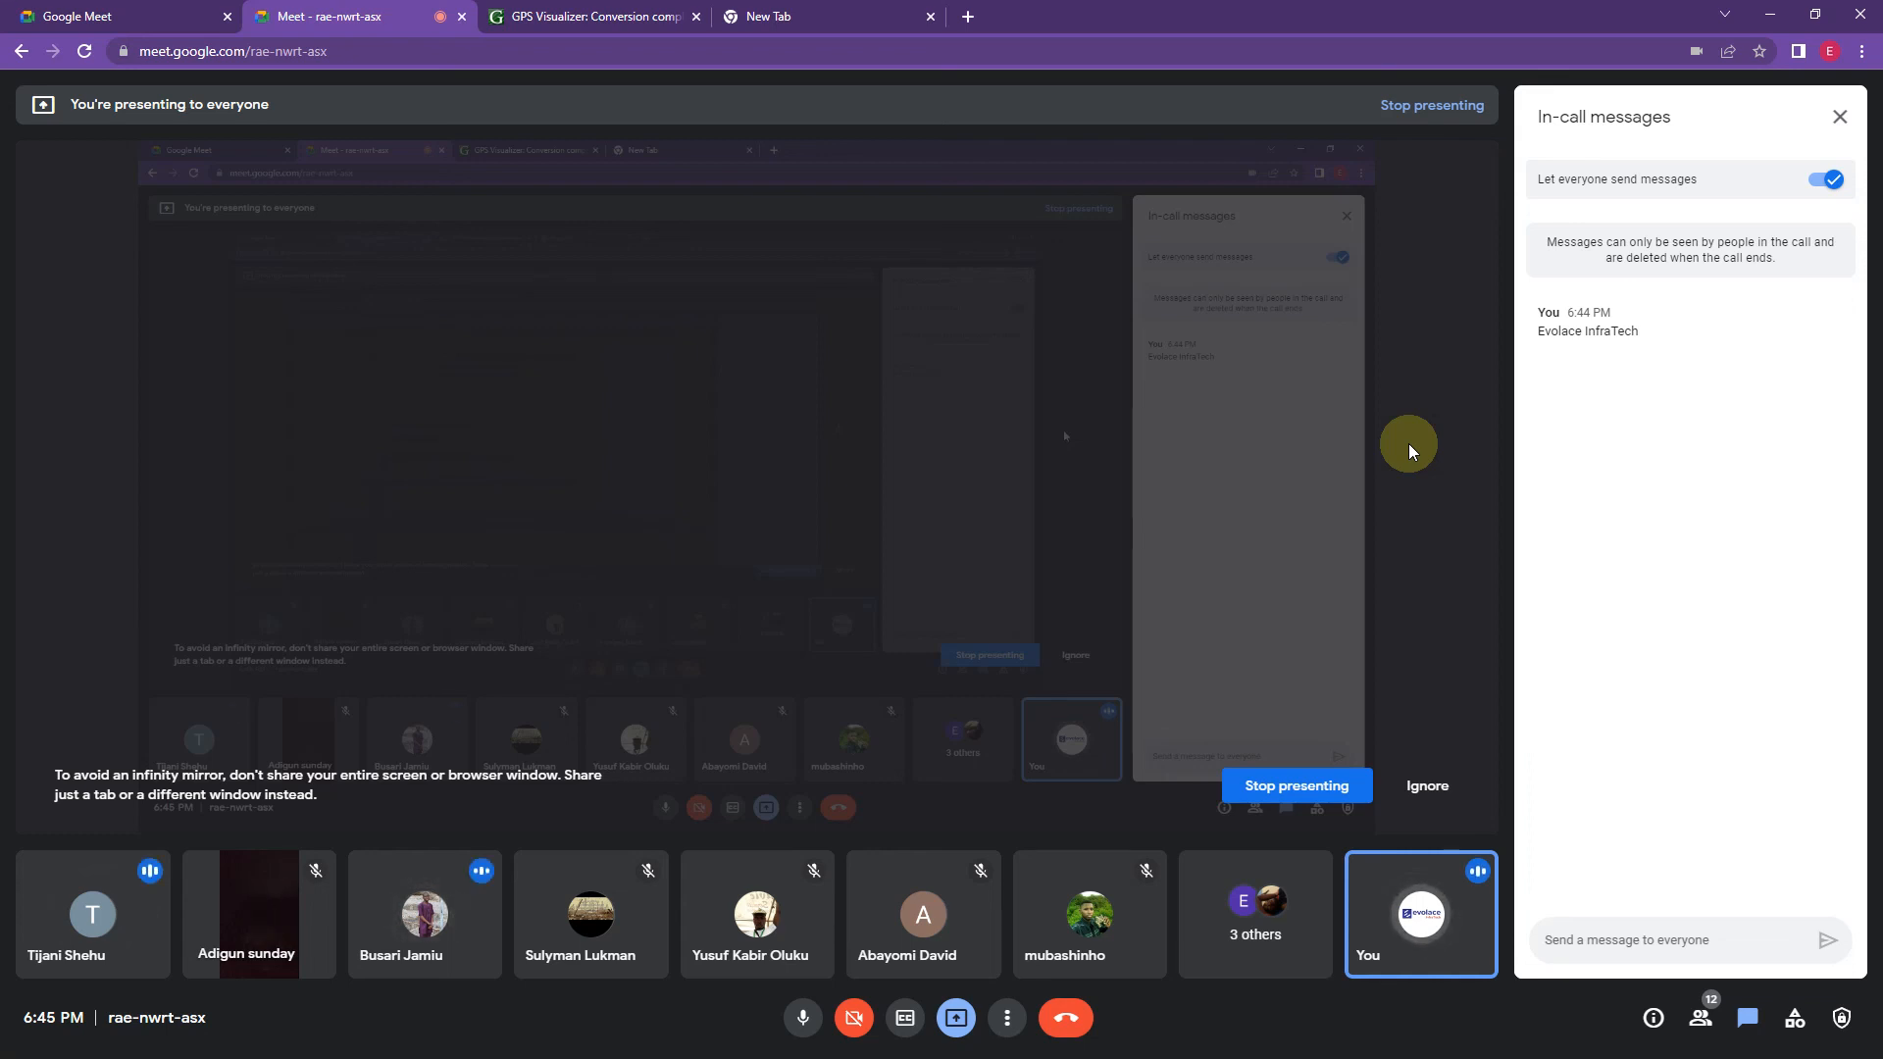
End the video call for everyone.
{"action": "left_click", "coordinate": [621, 17]}
{"action": "left_click", "coordinate": [351, 12]}
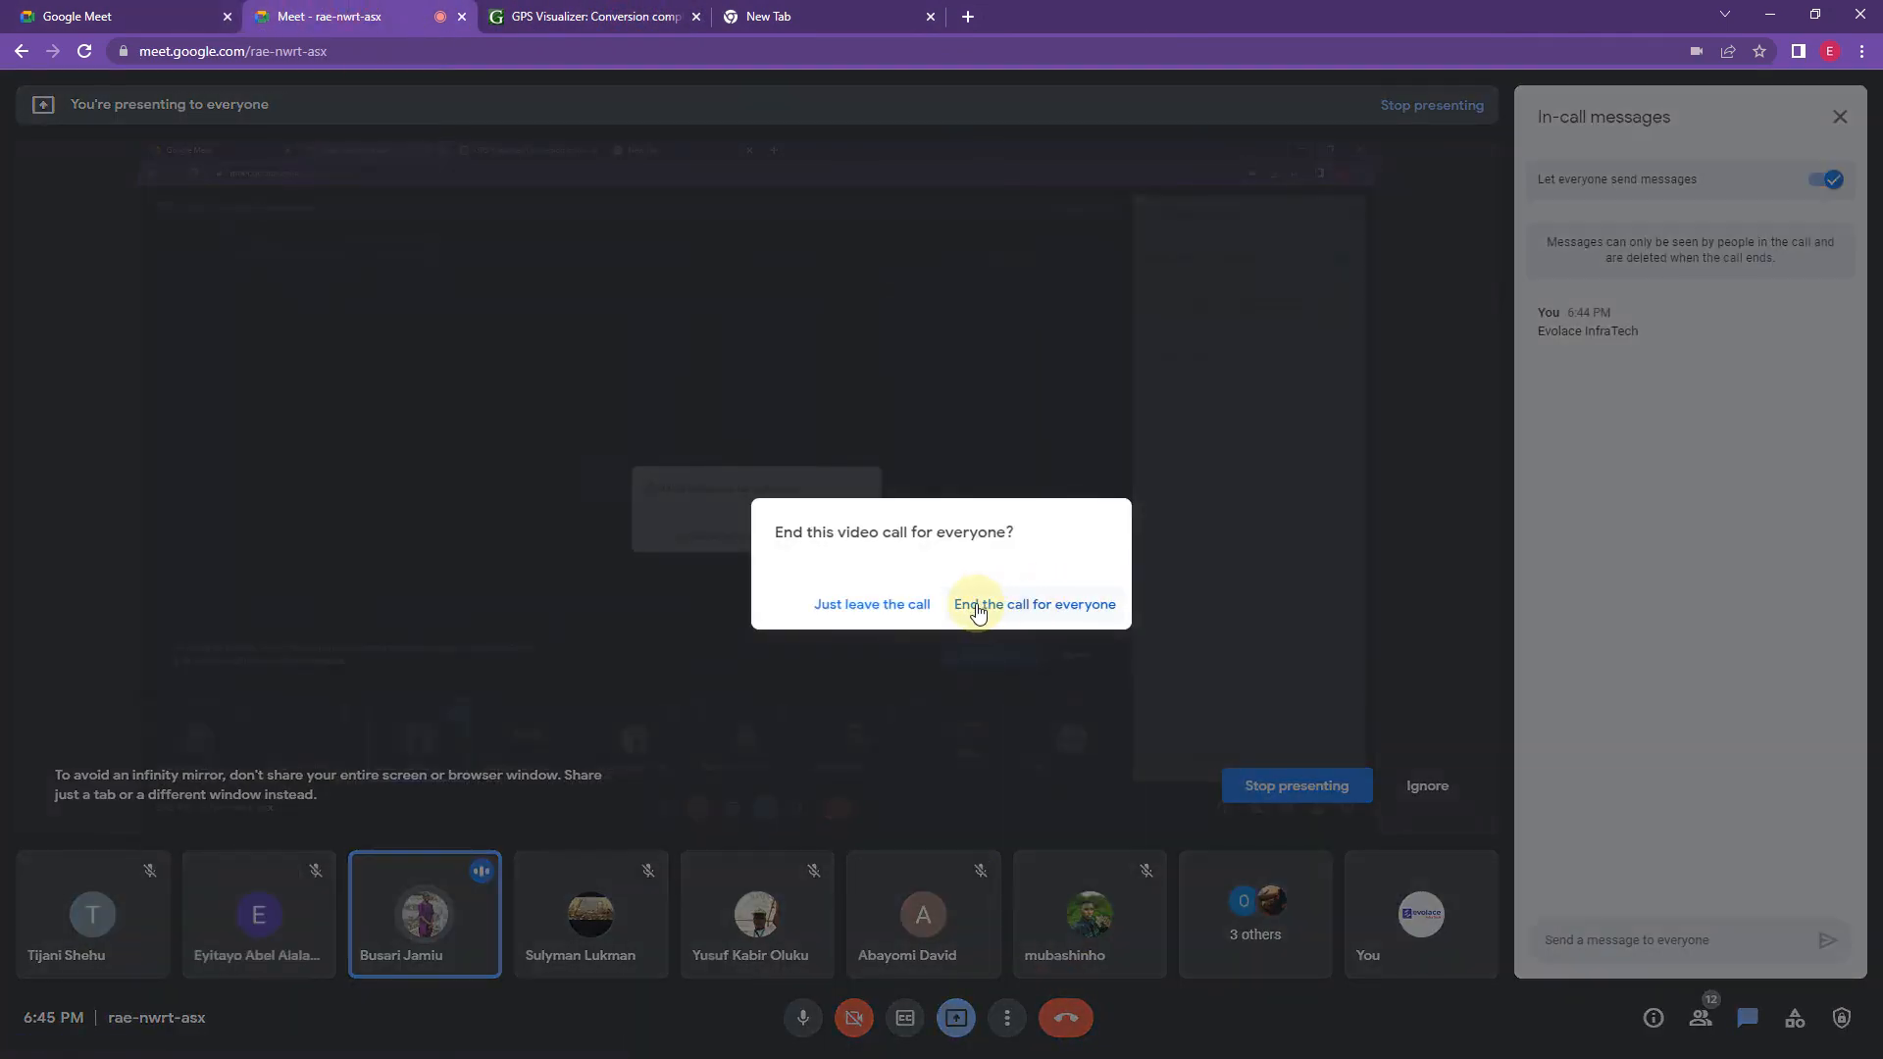
{"action": "left_click", "coordinate": [980, 600]}
Close the blank new tab and the GPS Visualizer conversion tab.
{"action": "left_click", "coordinate": [810, 12]}
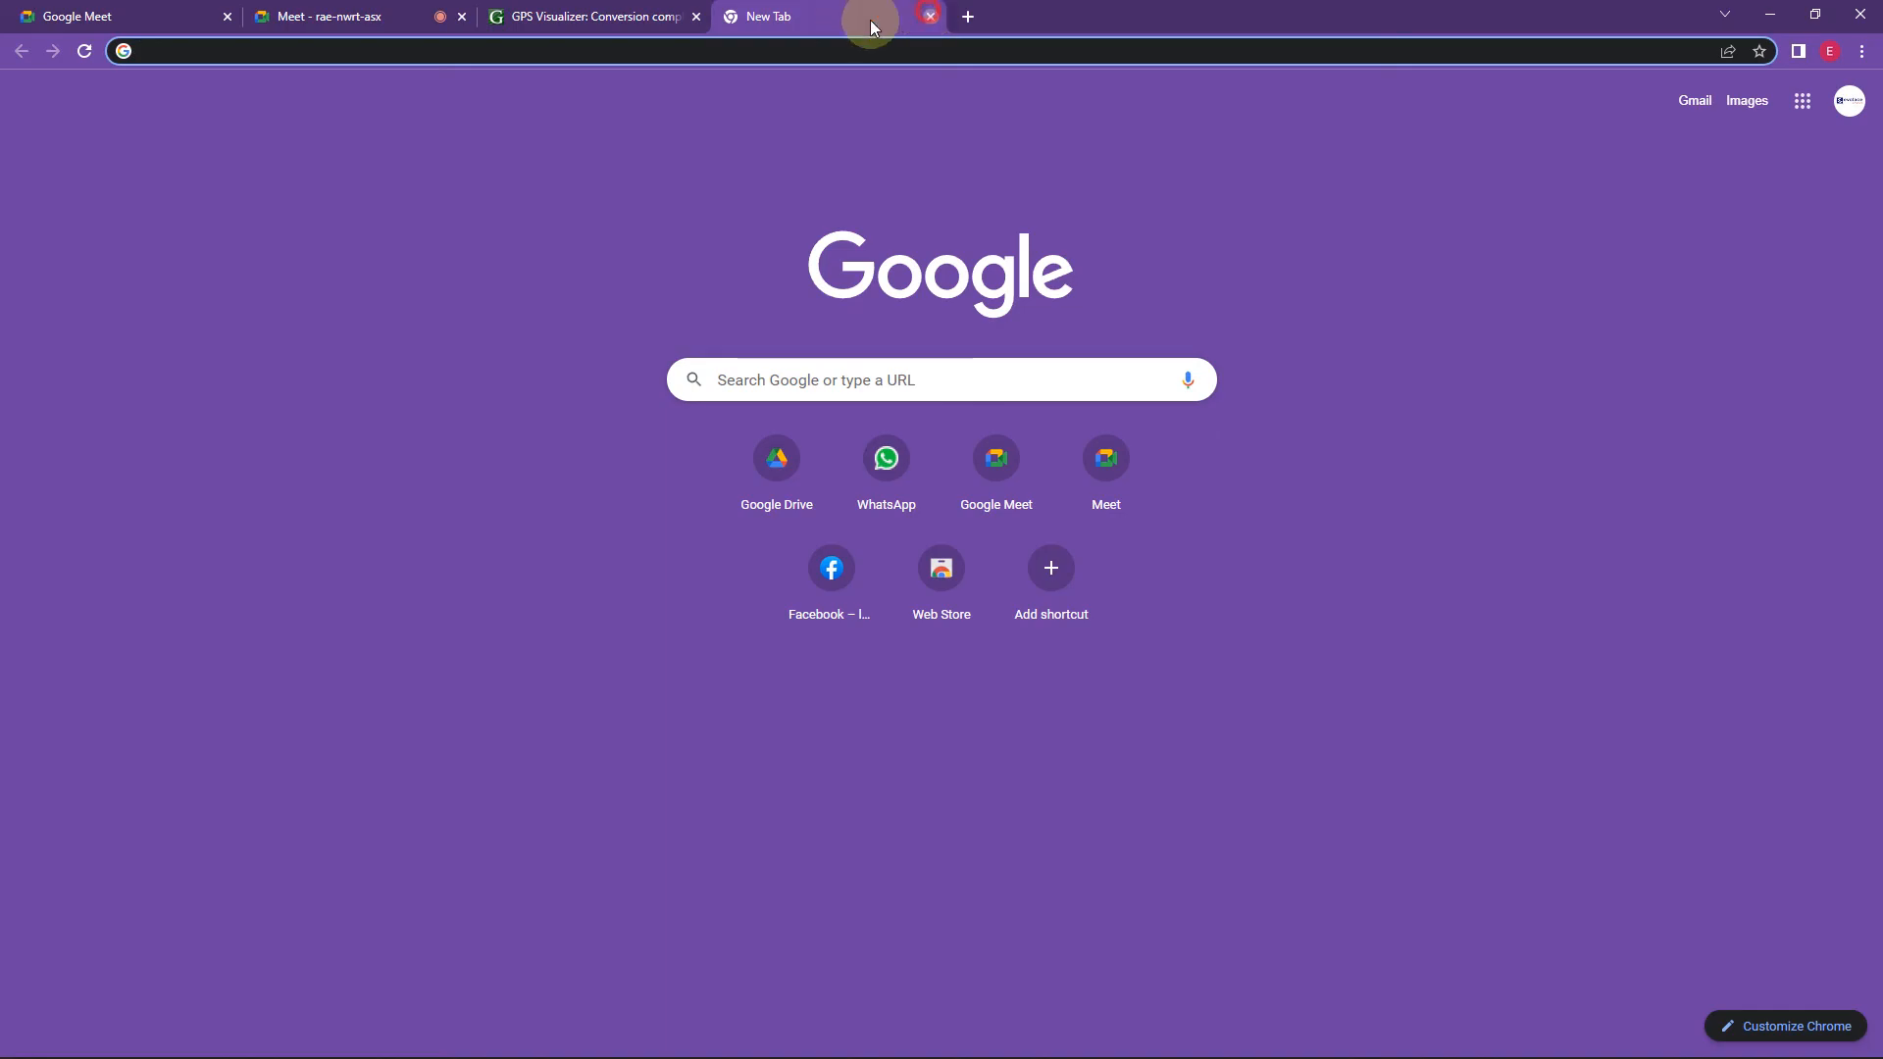
{"action": "left_click", "coordinate": [930, 17]}
{"action": "left_click", "coordinate": [695, 17]}
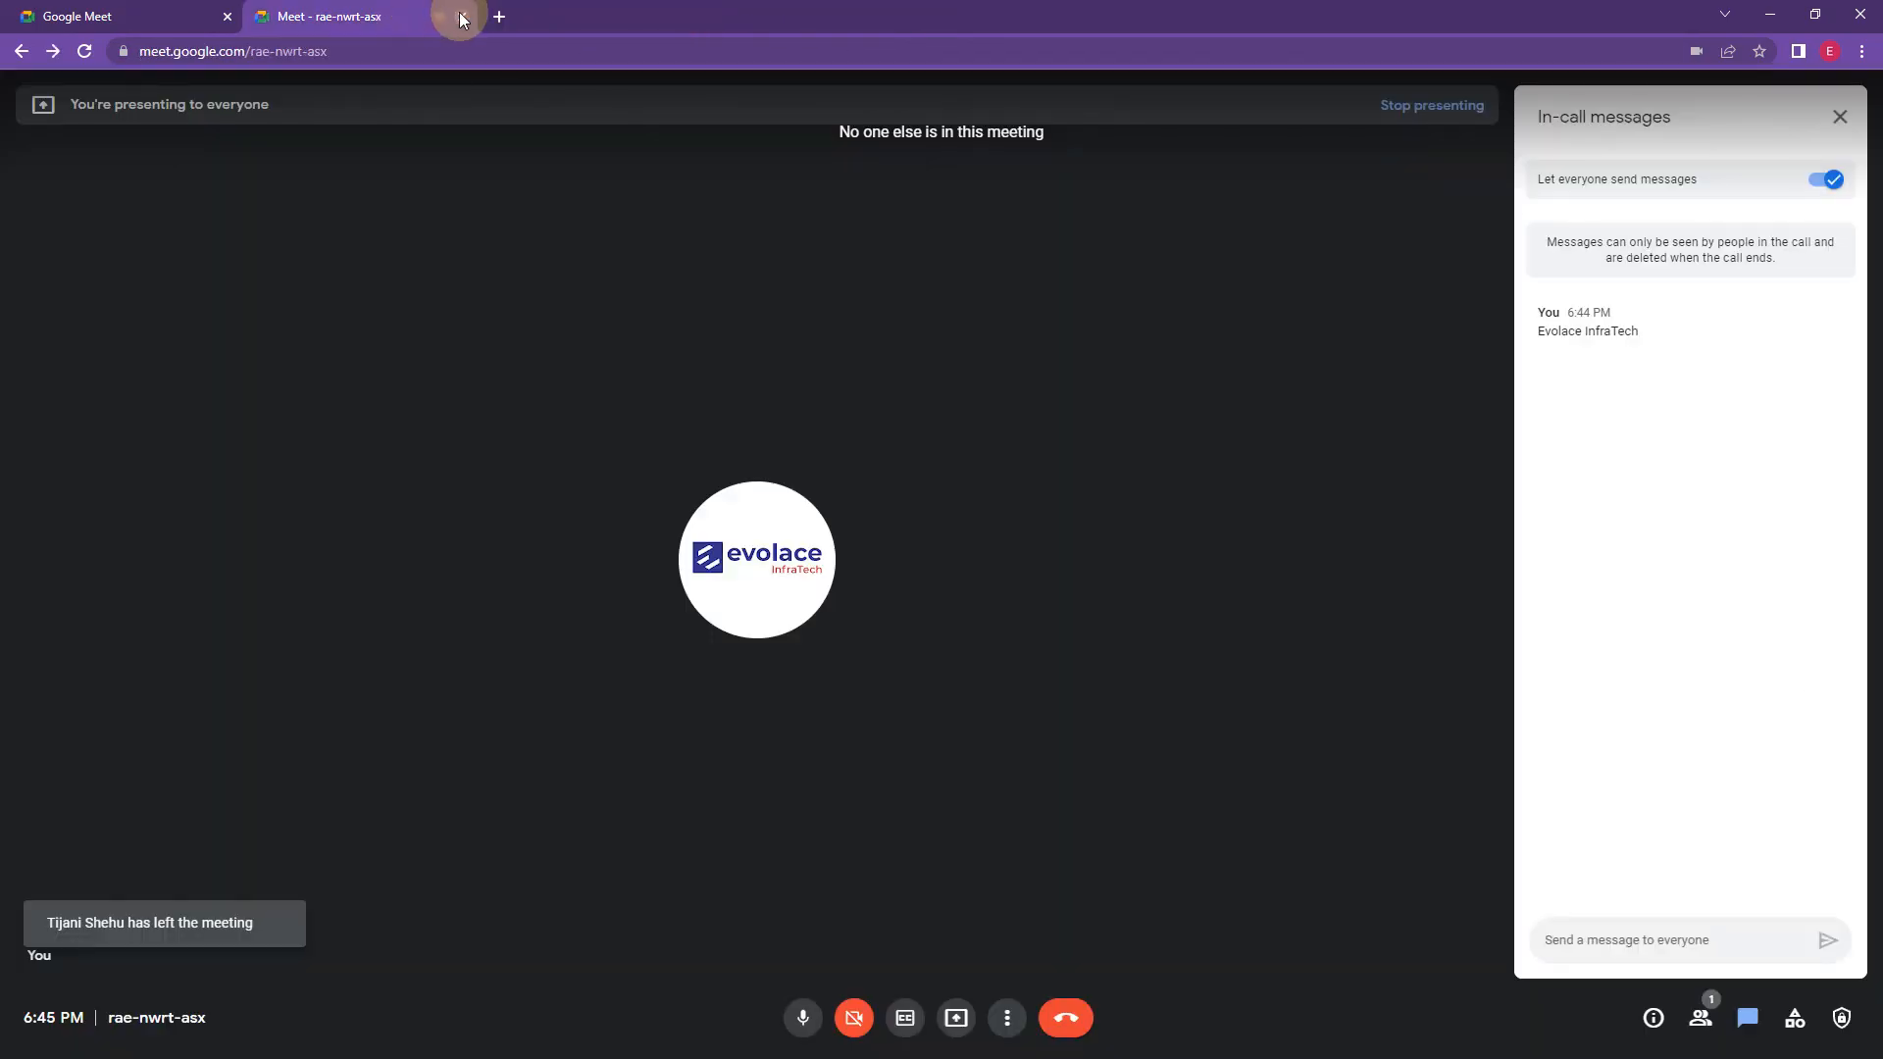